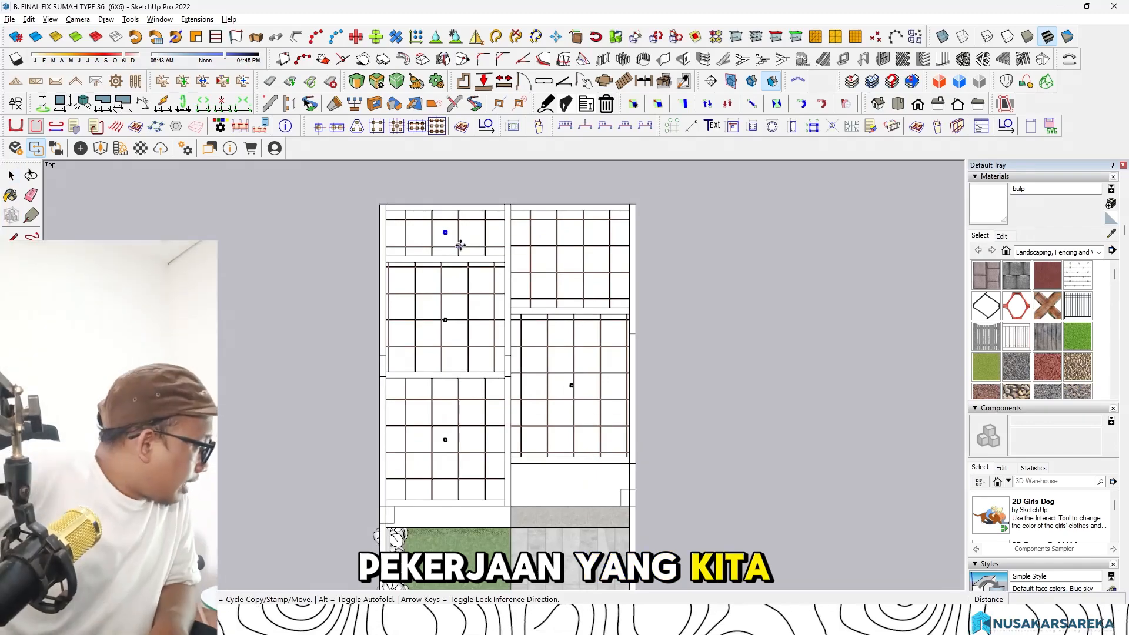
# Place a bulb lamp copy in the rear-right room and add the lamps of the other rooms to the selection
pyautogui.click(583, 273)
pyautogui.moveTo(582, 274); pyautogui.dragTo(573, 106, button='middle')
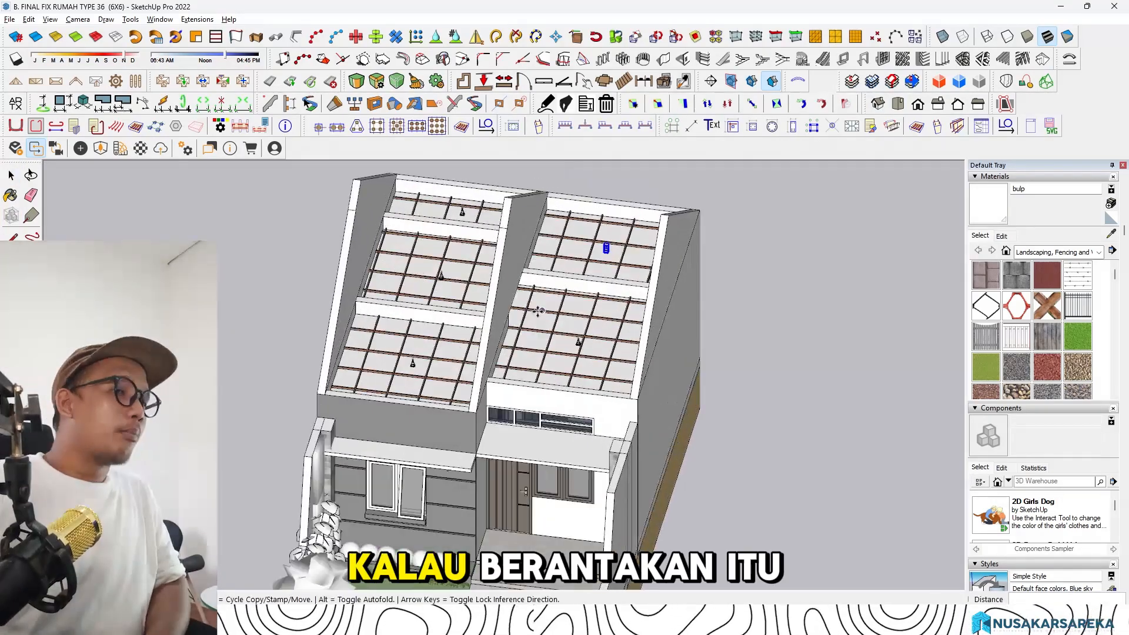
pyautogui.scroll(4, 592, 369)
pyautogui.press('space')
pyautogui.keyDown('ctrl'); pyautogui.click(598, 370); pyautogui.keyUp('ctrl')
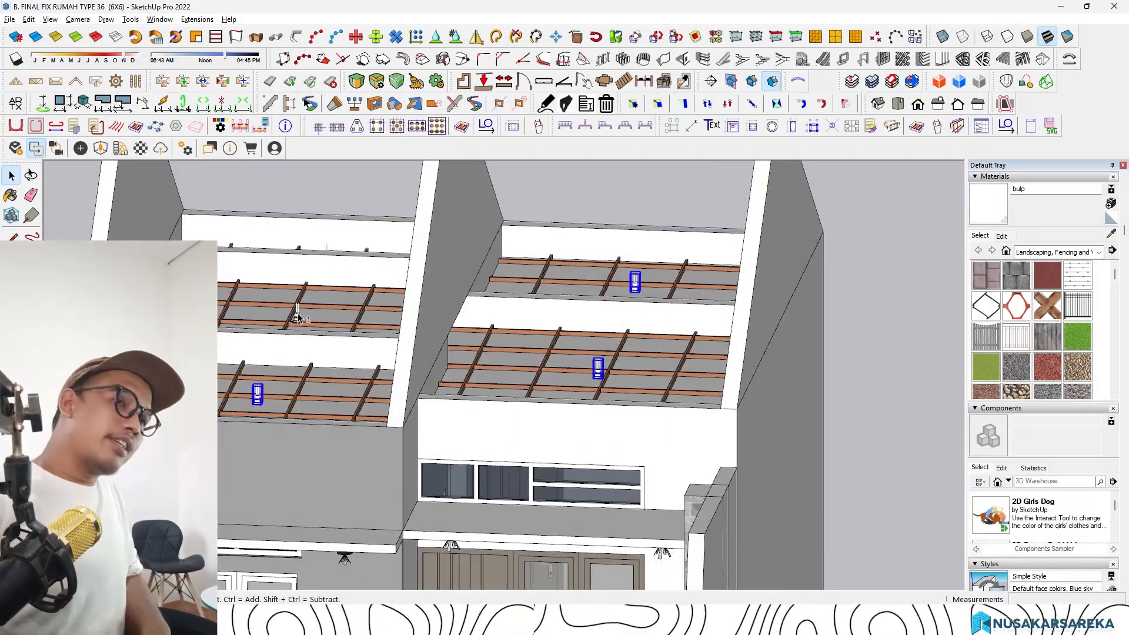
pyautogui.scroll(6, 292, 318)
pyautogui.moveTo(277, 315); pyautogui.dragTo(359, 325, button='middle')
pyautogui.scroll(-4, 359, 324)
pyautogui.moveTo(317, 265); pyautogui.dragTo(270, 198, button='middle')
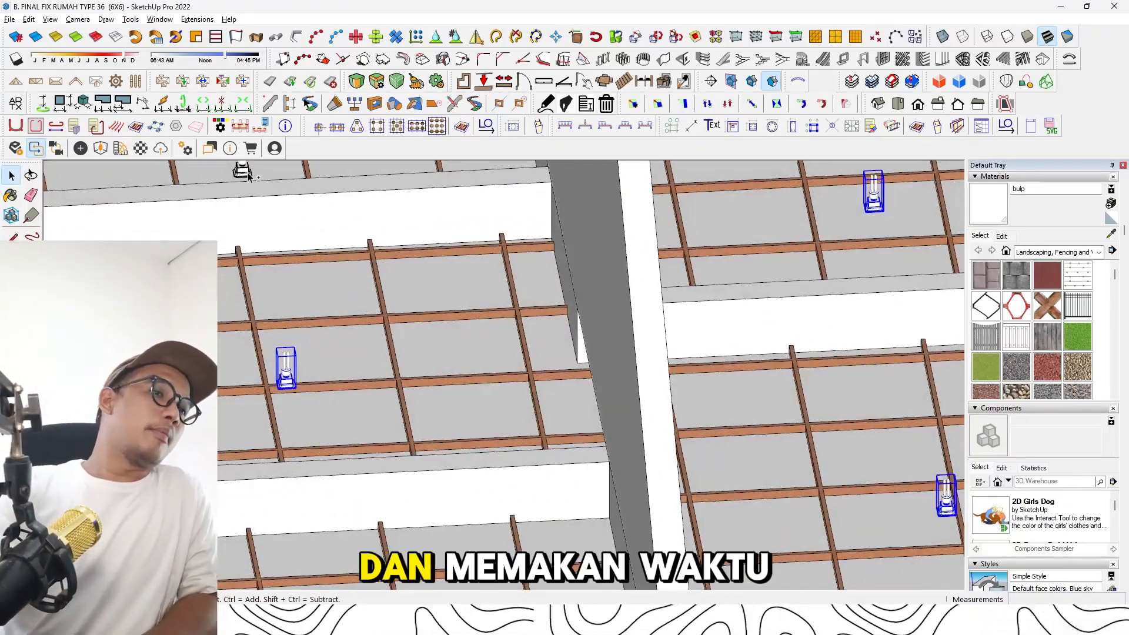
# Flip the group of lighting conduits and lamp boxes connecting the rooms upside down
pyautogui.scroll(-5, 565, 288)
pyautogui.press('Escape')
pyautogui.press('m')
pyautogui.scroll(8, 314, 369)
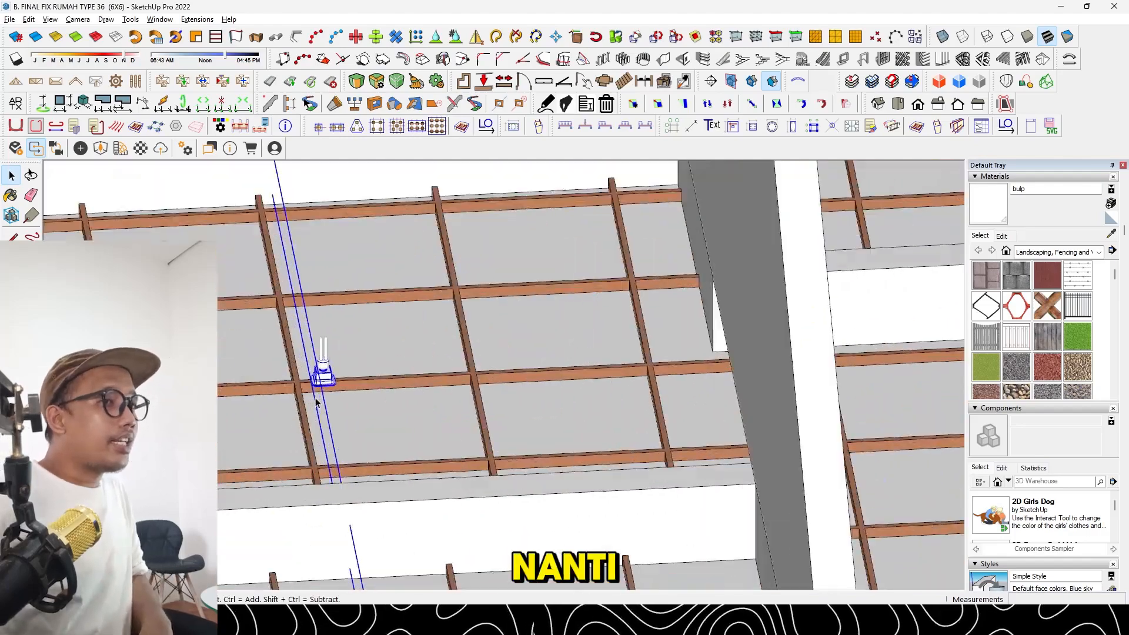
pyautogui.click(322, 395)
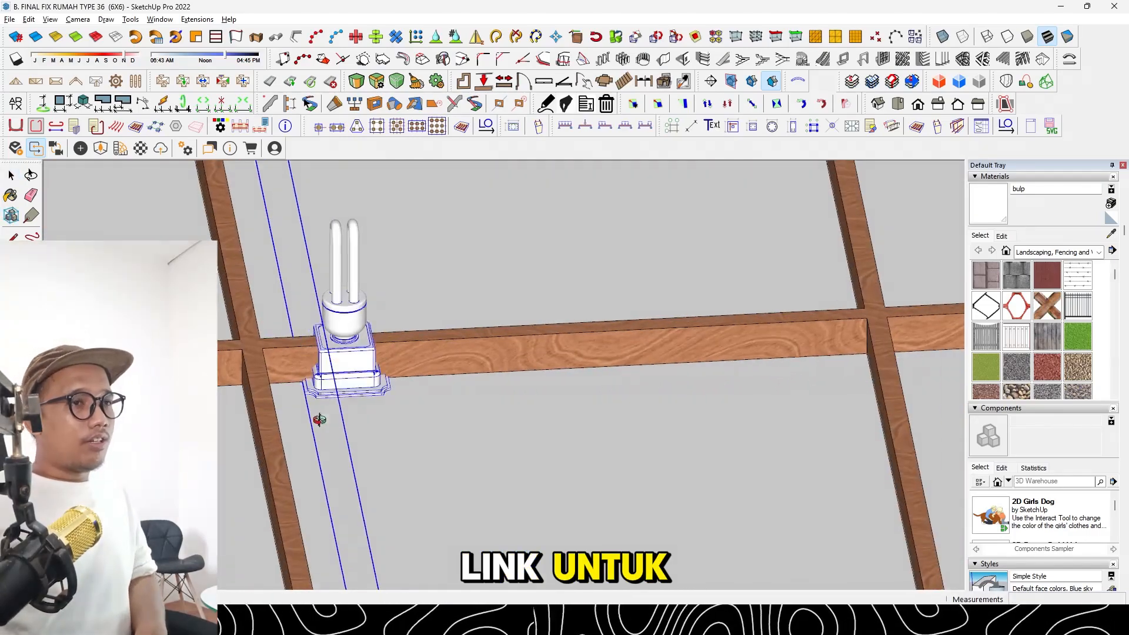
pyautogui.scroll(-8, 319, 420)
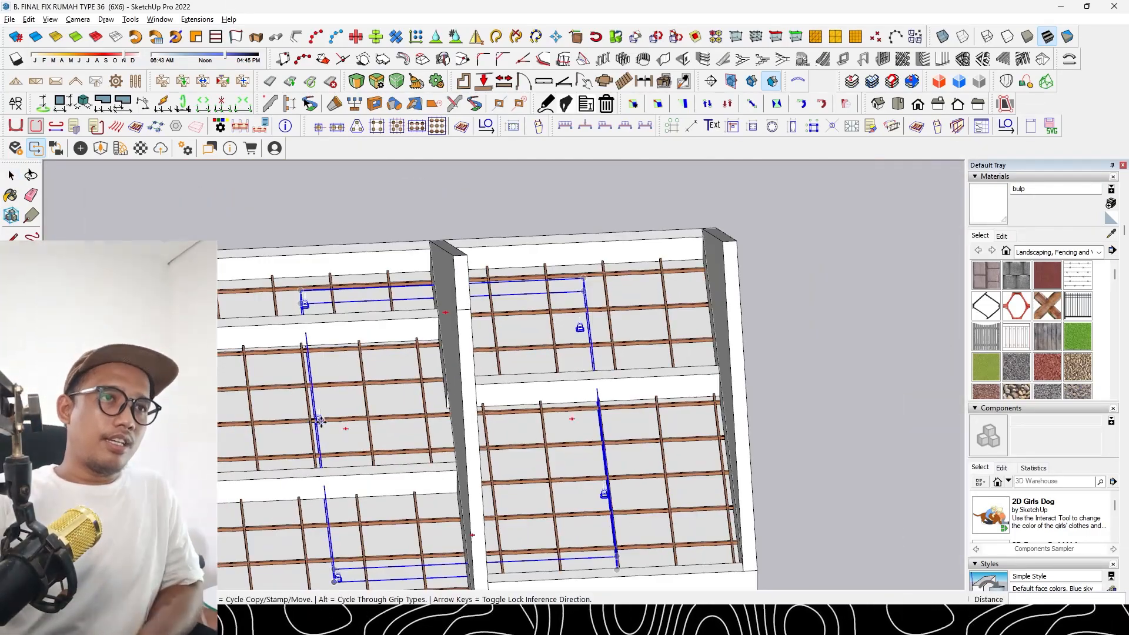
pyautogui.rightClick(323, 419)
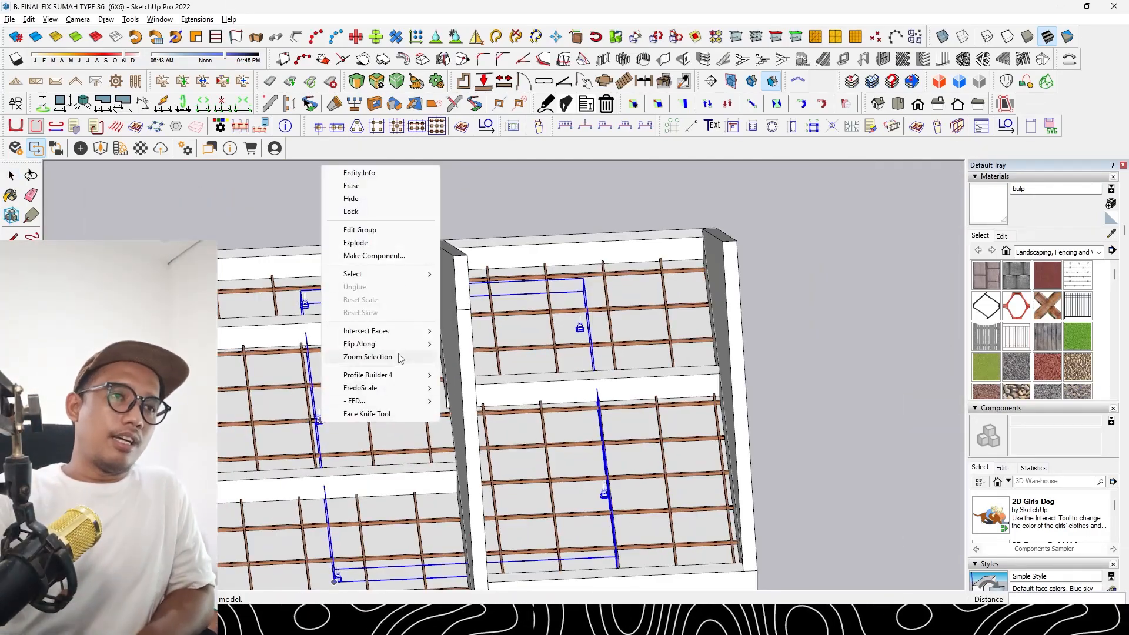
pyautogui.click(477, 369)
# Move the flipped conduit and lamp-box group down to the wooden ceiling battens, with the hidden back edges displayed for alignment
pyautogui.scroll(8, 328, 428)
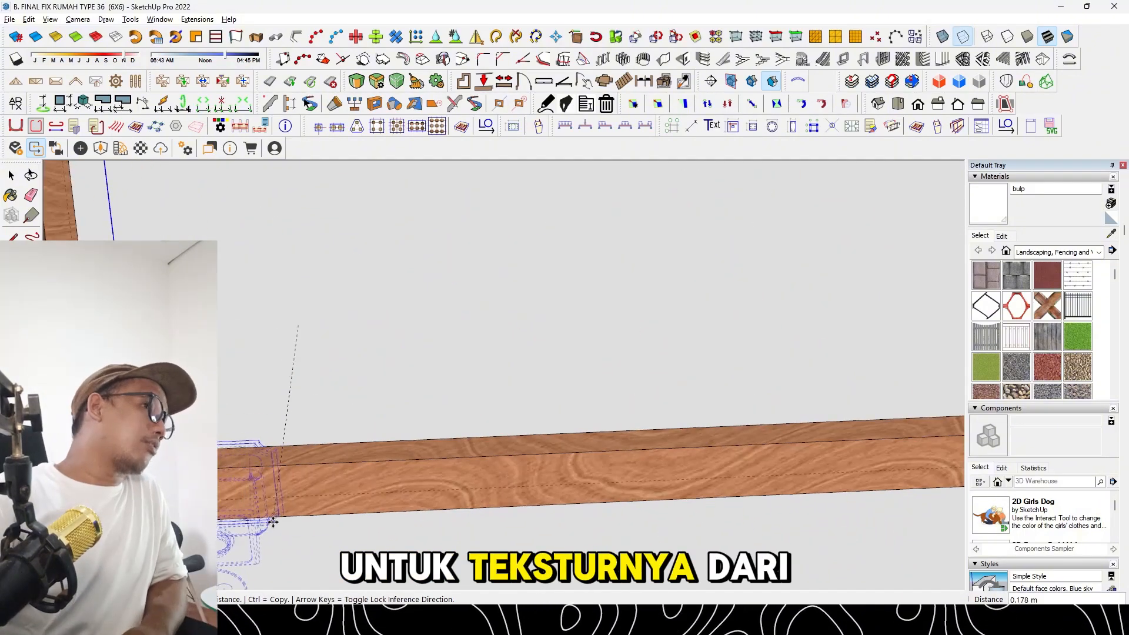
pyautogui.scroll(-5, 300, 533)
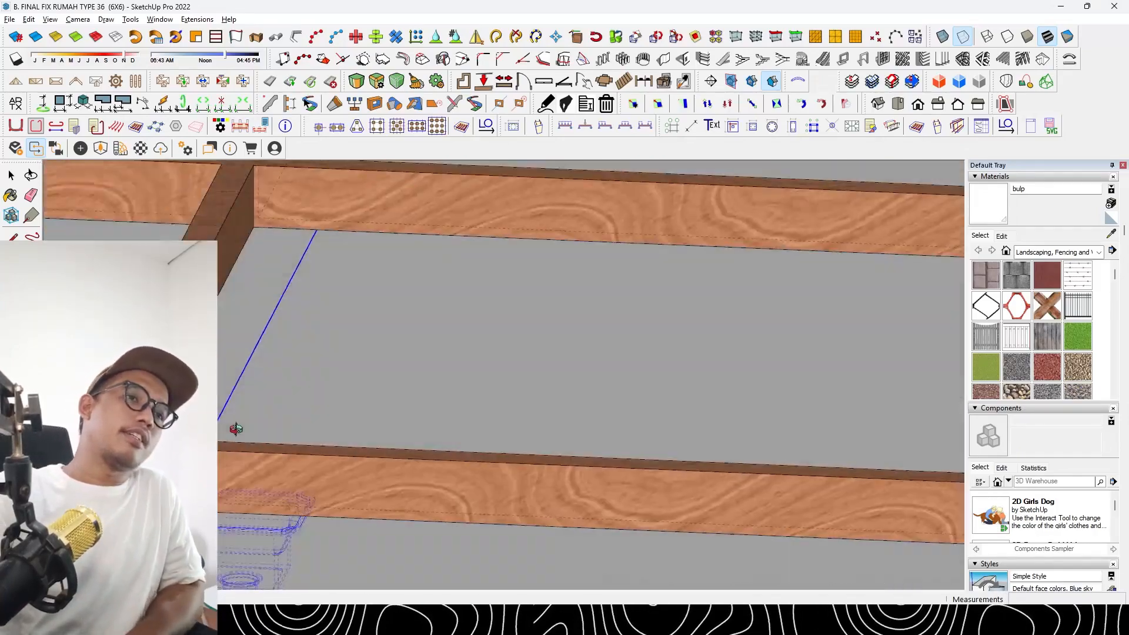
pyautogui.scroll(4, 246, 489)
pyautogui.moveTo(247, 490); pyautogui.dragTo(252, 376, button='middle')
pyautogui.press('k')
pyautogui.moveTo(287, 464); pyautogui.dragTo(209, 423, button='middle')
pyautogui.scroll(-12, 343, 463)
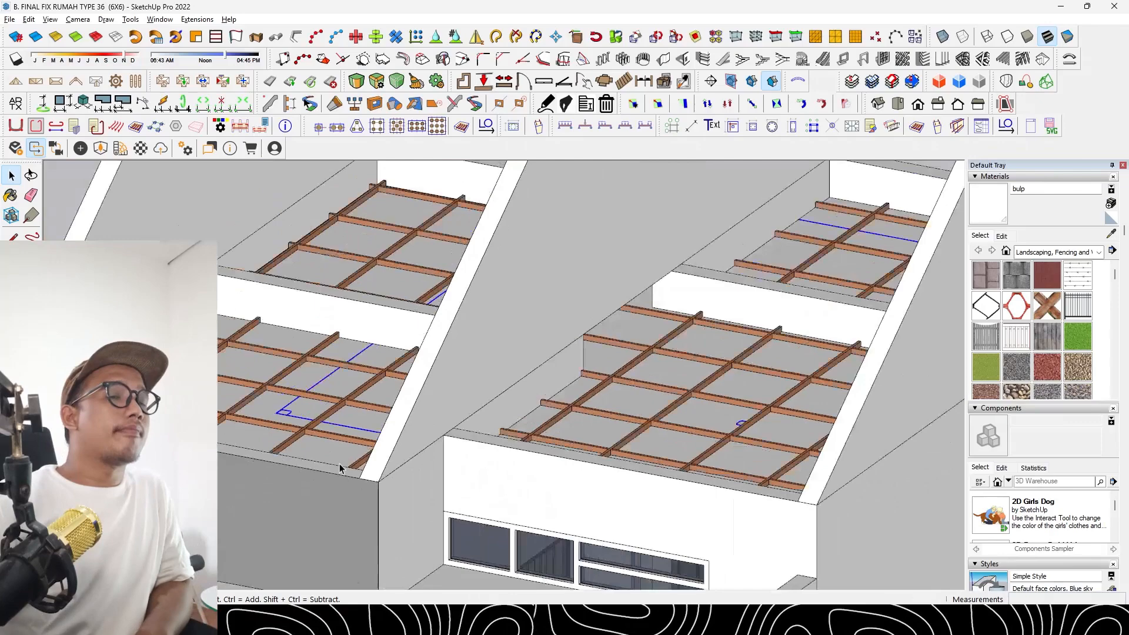
# Remove the wooden ceiling framing and ceiling panels above the rooms to expose the interior from above
pyautogui.press('space')
pyautogui.moveTo(364, 371); pyautogui.dragTo(391, 355, button='middle')
pyautogui.click(668, 358)
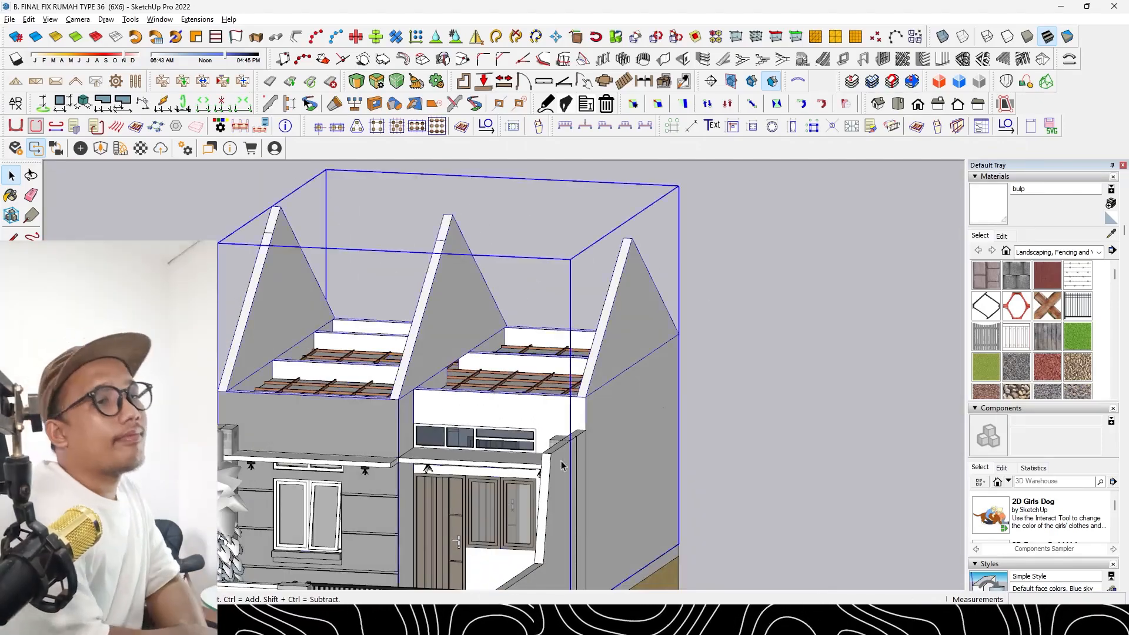
pyautogui.press('Delete')
pyautogui.moveTo(593, 429); pyautogui.dragTo(509, 438, button='middle')
pyautogui.scroll(-8, 313, 382)
pyautogui.moveTo(508, 385)
pyautogui.mouseDown(button='middle')
pyautogui.moveTo(546, 406)
pyautogui.moveTo(529, 260)
pyautogui.moveTo(462, 308)
pyautogui.moveTo(547, 365)
pyautogui.moveTo(511, 348)
pyautogui.moveTo(435, 357)
pyautogui.moveTo(405, 382)
pyautogui.mouseUp(button='middle')
pyautogui.click(457, 312)
pyautogui.press('Delete')
pyautogui.press('Delete')
# Switch to the PINTU DAN JENDELA ASET model and explode the Saklar dan Box MCB component and its nested component
pyautogui.hotkey('alt', 'Tab')
pyautogui.scroll(2, 405, 388)
pyautogui.click(405, 395)
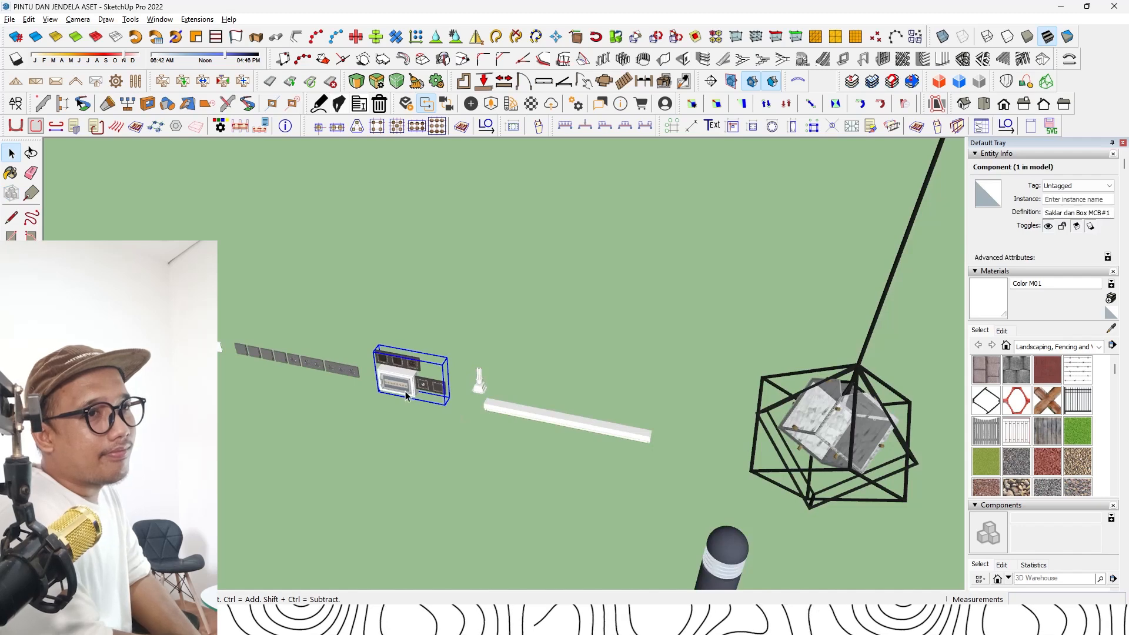
pyautogui.click(402, 379)
pyautogui.press('space')
pyautogui.rightClick(403, 377)
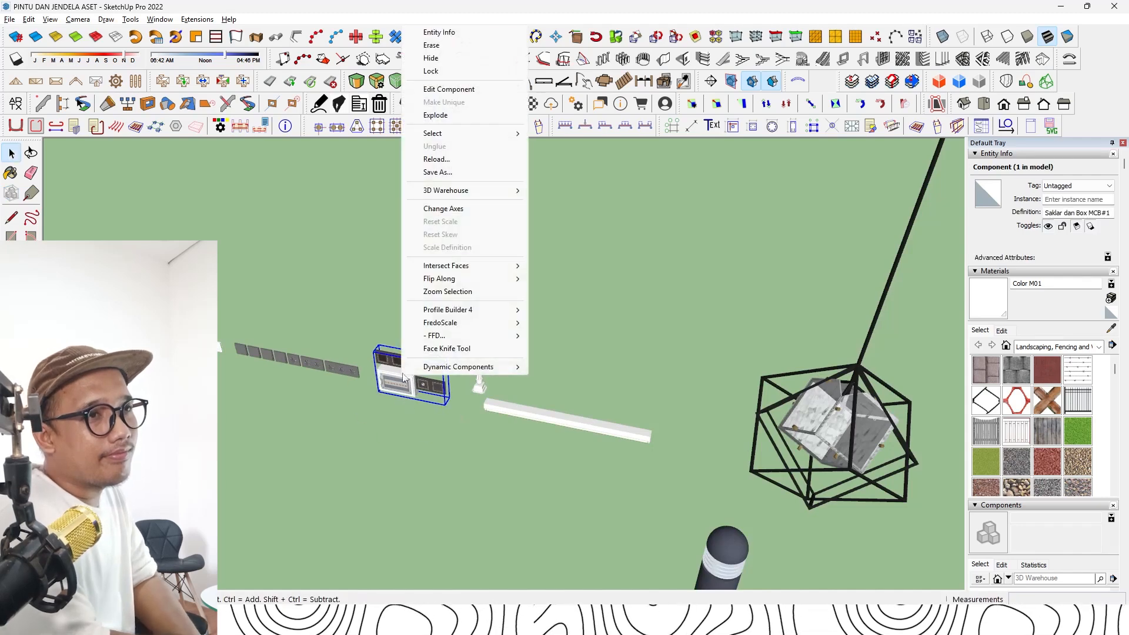
pyautogui.click(455, 117)
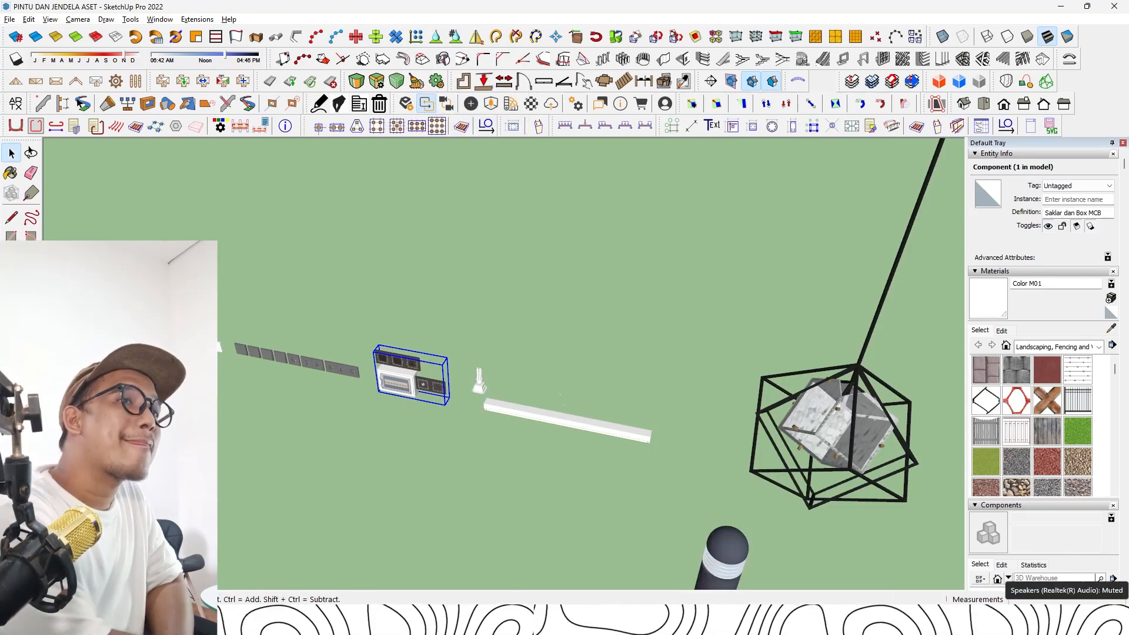
pyautogui.scroll(4, 418, 373)
pyautogui.rightClick(403, 374)
pyautogui.click(452, 127)
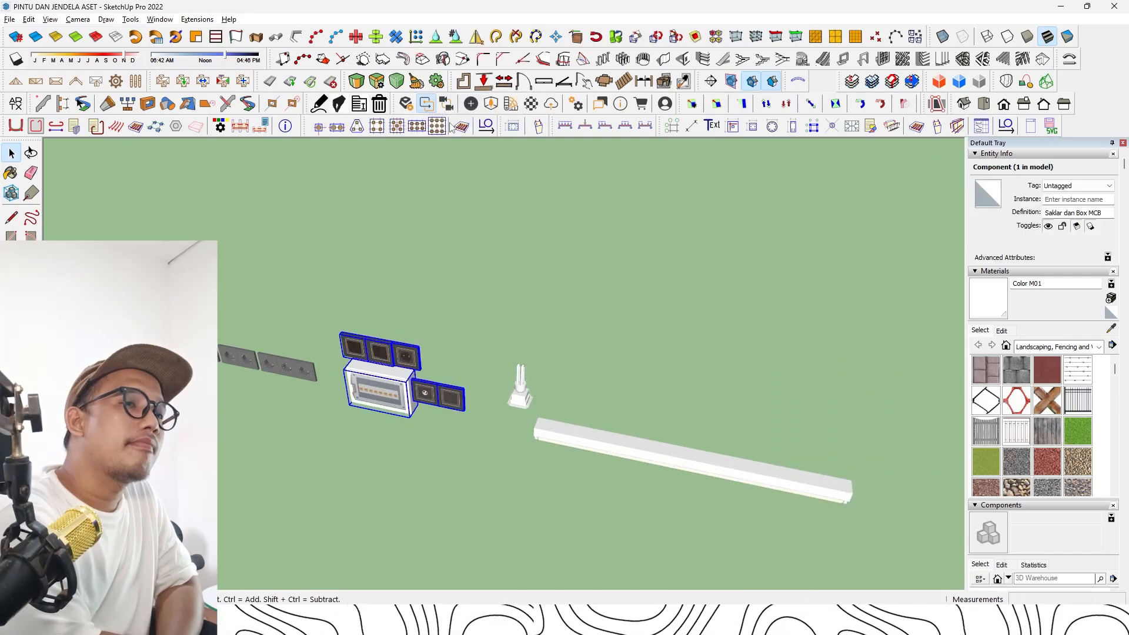
# Switch back to the house model and paste the MCB box beside the front room's window
pyautogui.hotkey('alt', 'Tab')
pyautogui.scroll(10, 399, 295)
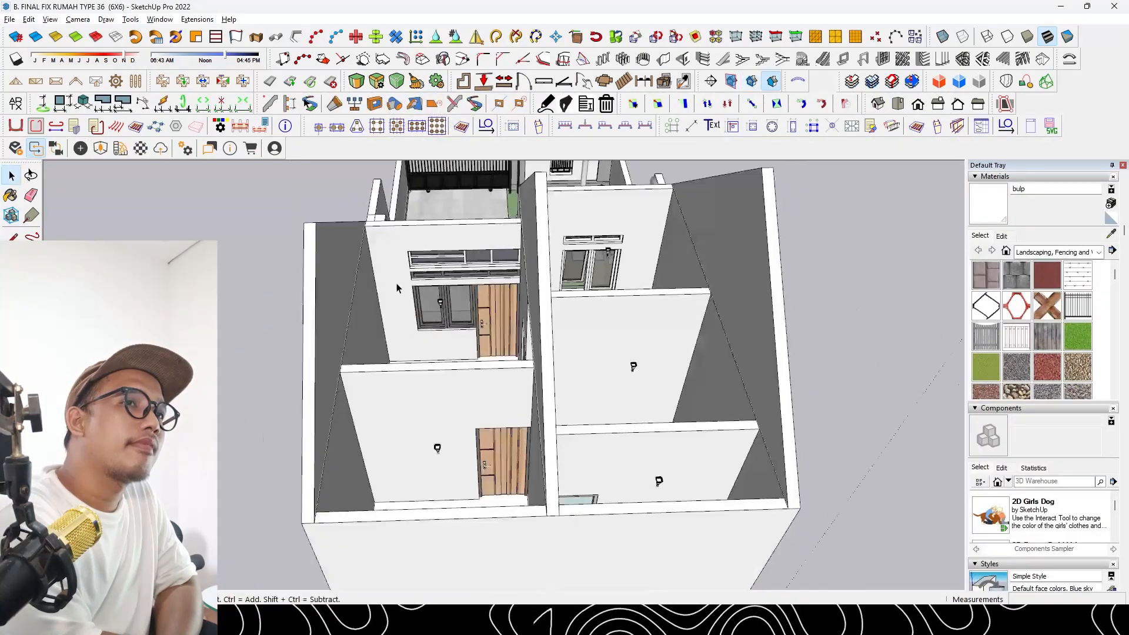
pyautogui.hotkey('ctrl', 'v')
pyautogui.click(399, 295)
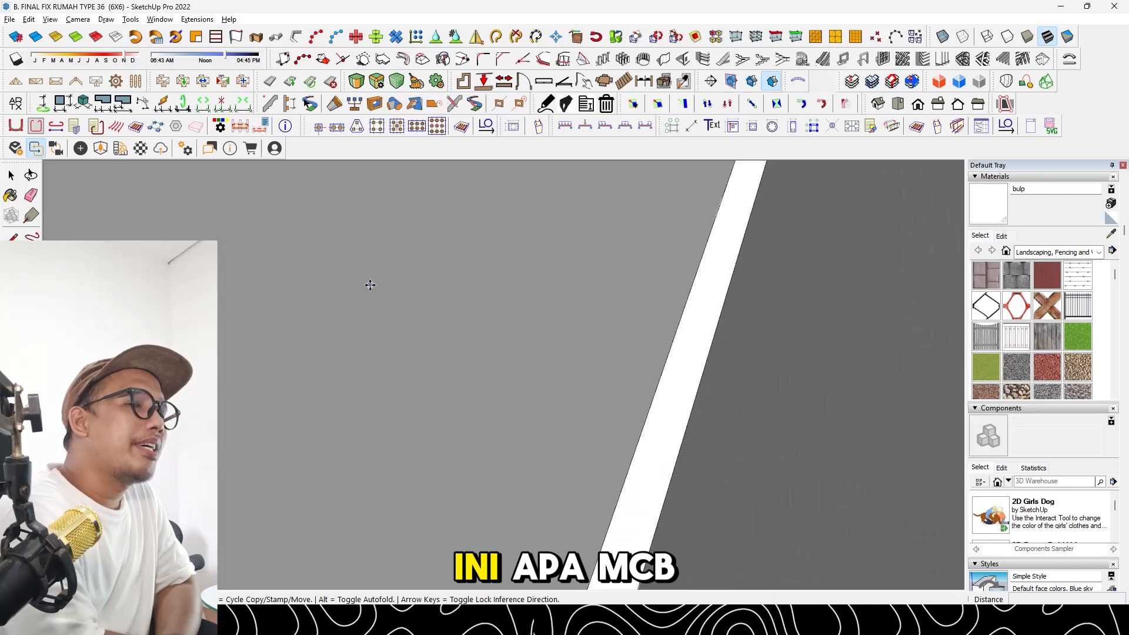
pyautogui.moveTo(370, 285); pyautogui.dragTo(708, 399, button='middle')
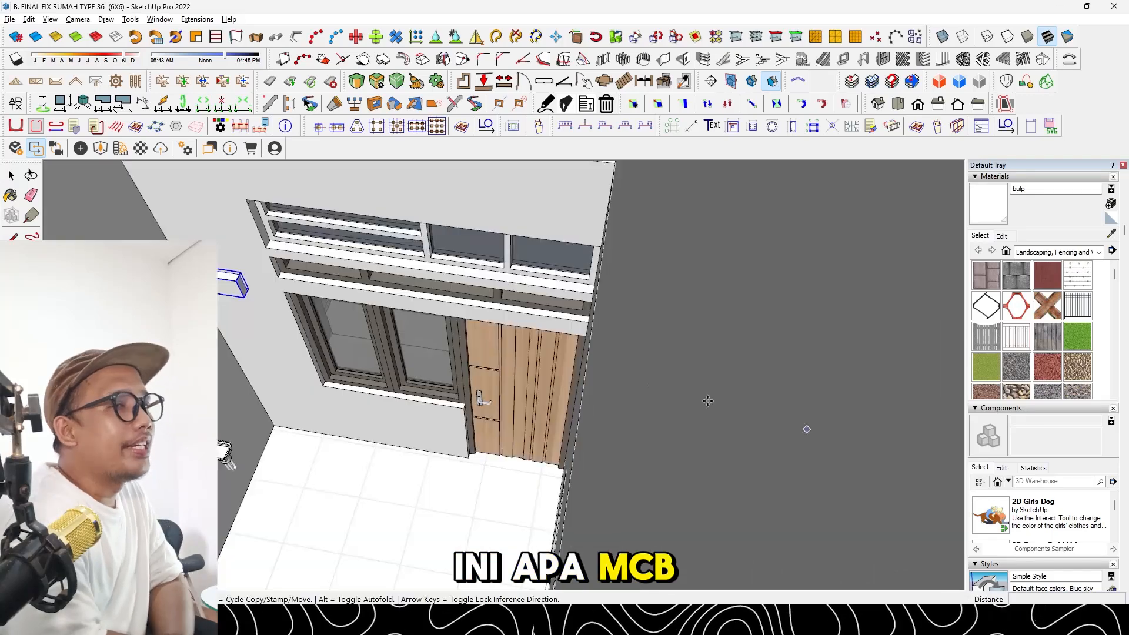
# Try flipping the MCB box along one of its axes and reverse that flip
pyautogui.scroll(2, 241, 287)
pyautogui.rightClick(248, 289)
pyautogui.click(426, 523)
pyautogui.rightClick(258, 304)
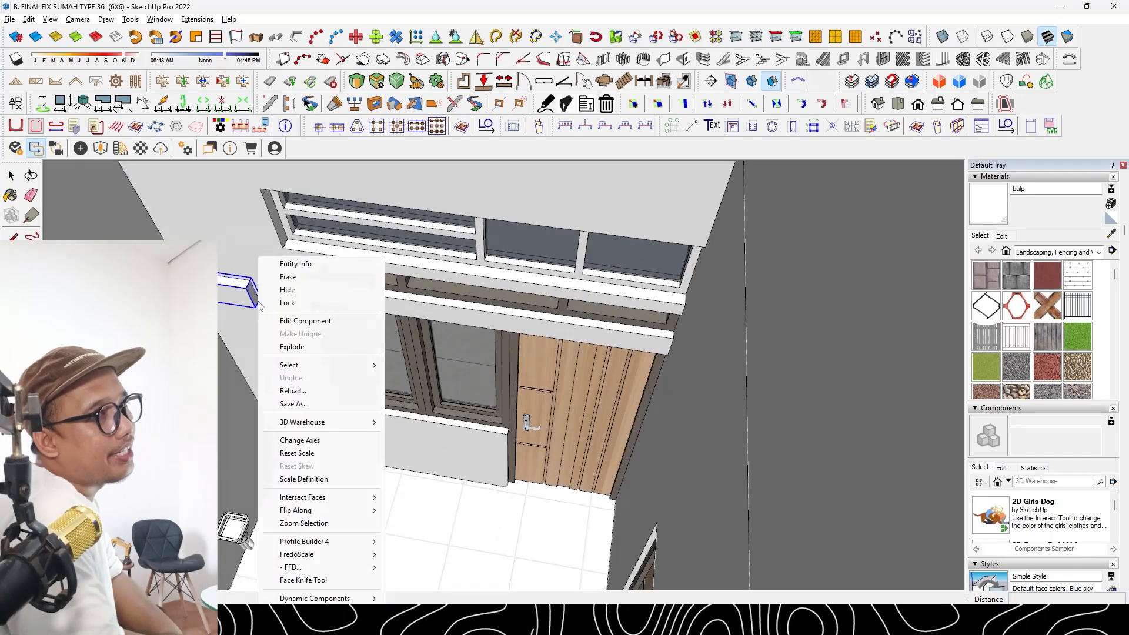
pyautogui.click(435, 523)
# Flip the MCB box along two of its axes and rotate it 180° so its front faces the room
pyautogui.rightClick(233, 297)
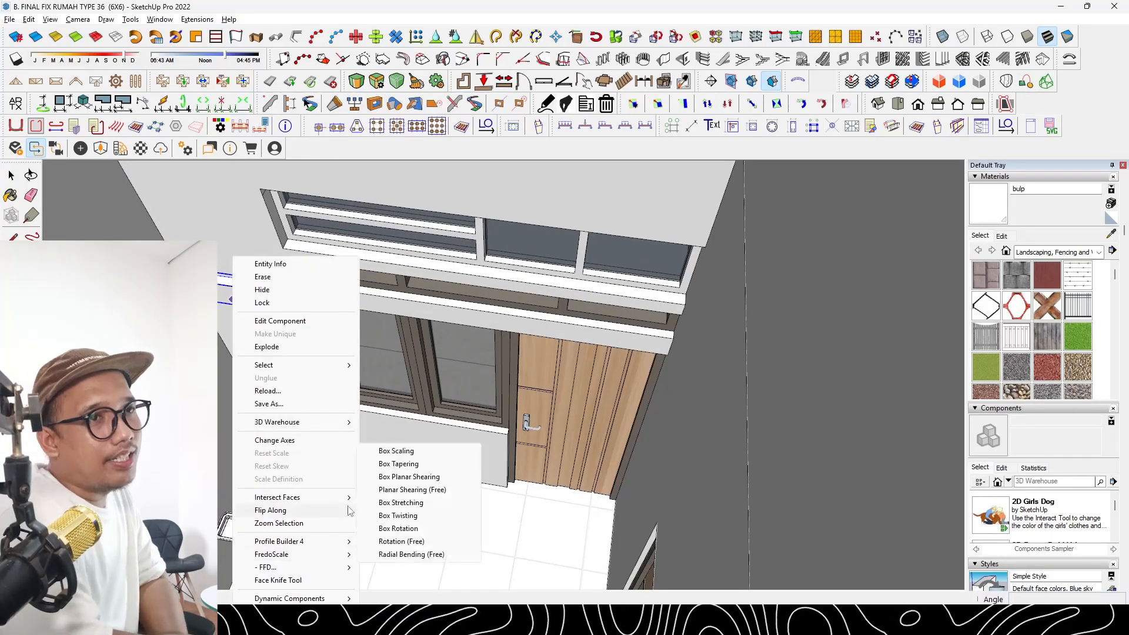
pyautogui.click(422, 510)
pyautogui.moveTo(422, 513); pyautogui.dragTo(252, 411, button='middle')
pyautogui.rightClick(235, 317)
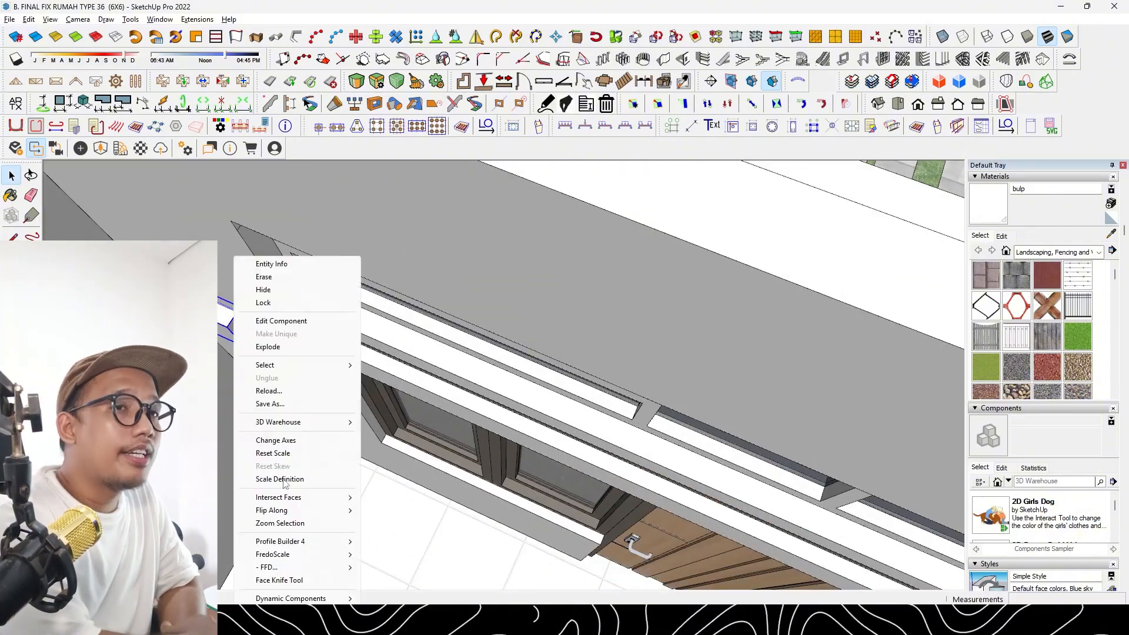
pyautogui.click(403, 522)
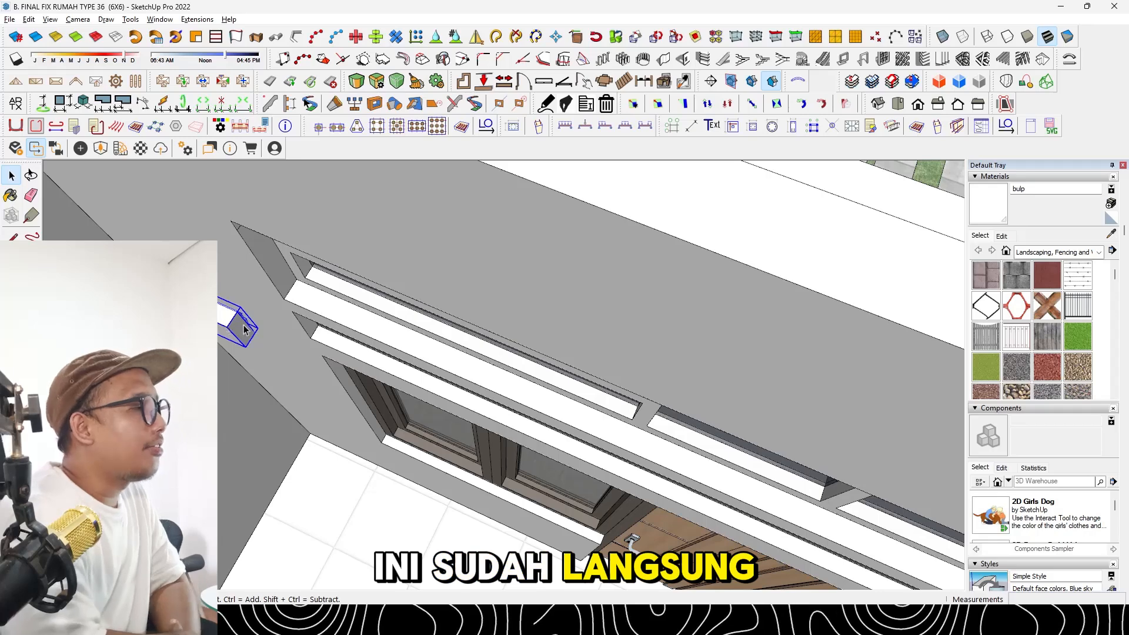
pyautogui.scroll(5, 237, 322)
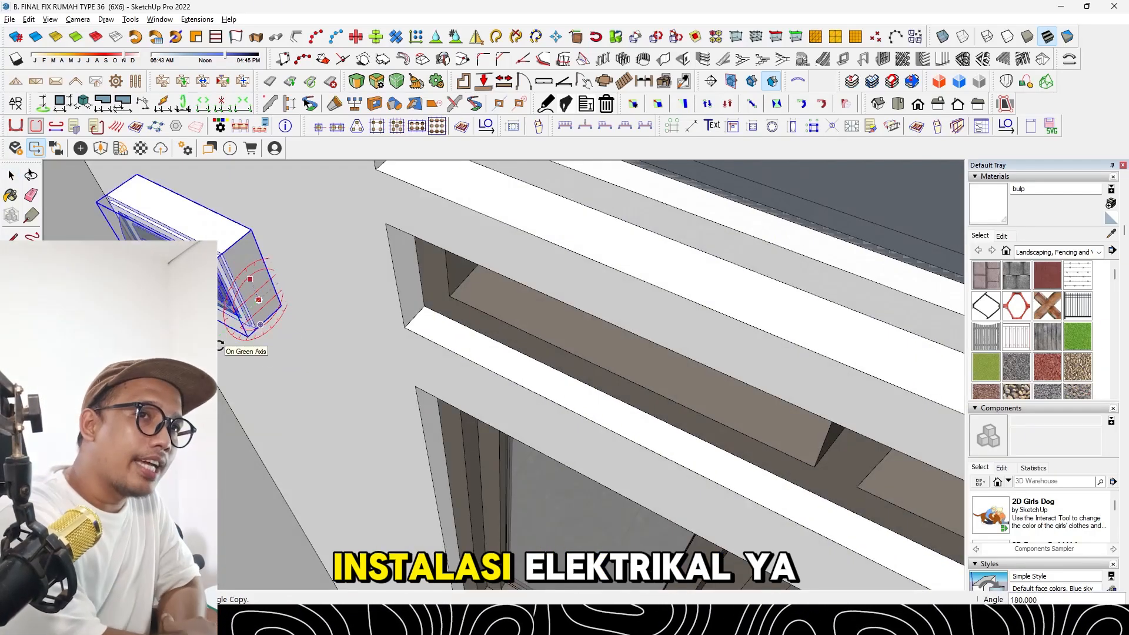
pyautogui.click(243, 306)
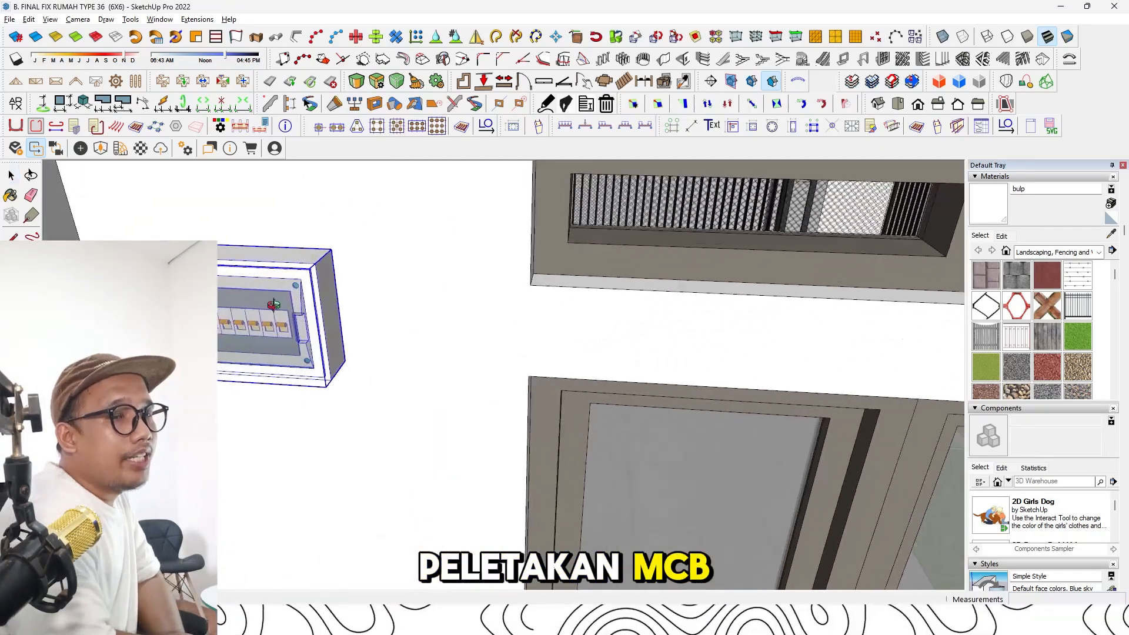
# Reposition the MCB box along the wall beside the window, shifting it back about 0.23 m away from the window
pyautogui.moveTo(274, 305); pyautogui.dragTo(314, 295, button='middle')
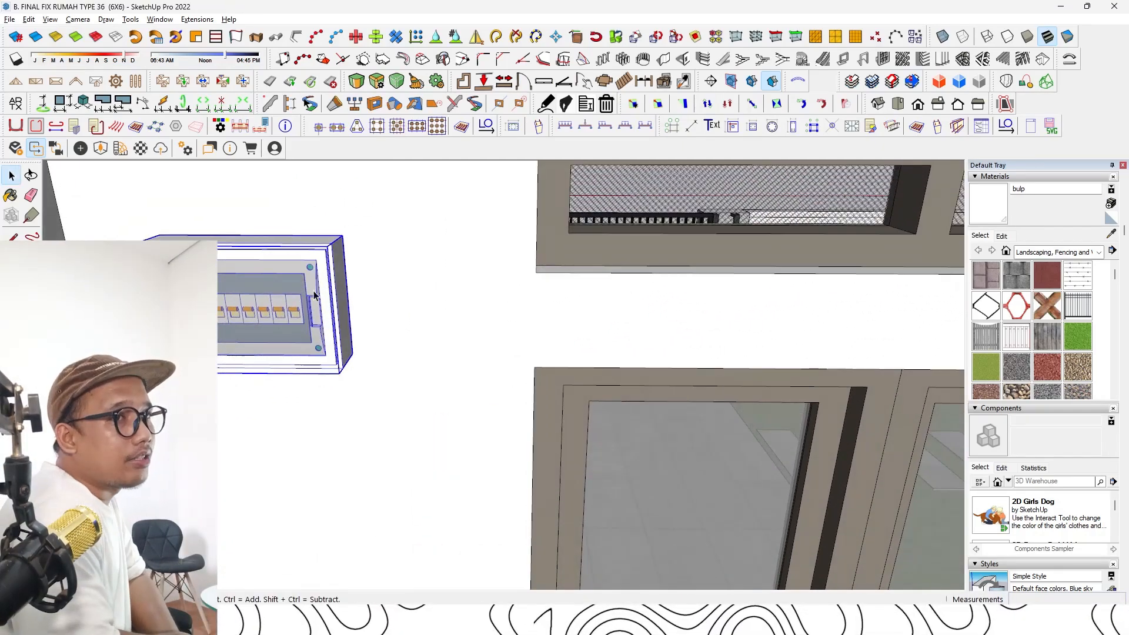
pyautogui.click(356, 351)
pyautogui.click(590, 350)
pyautogui.click(590, 350)
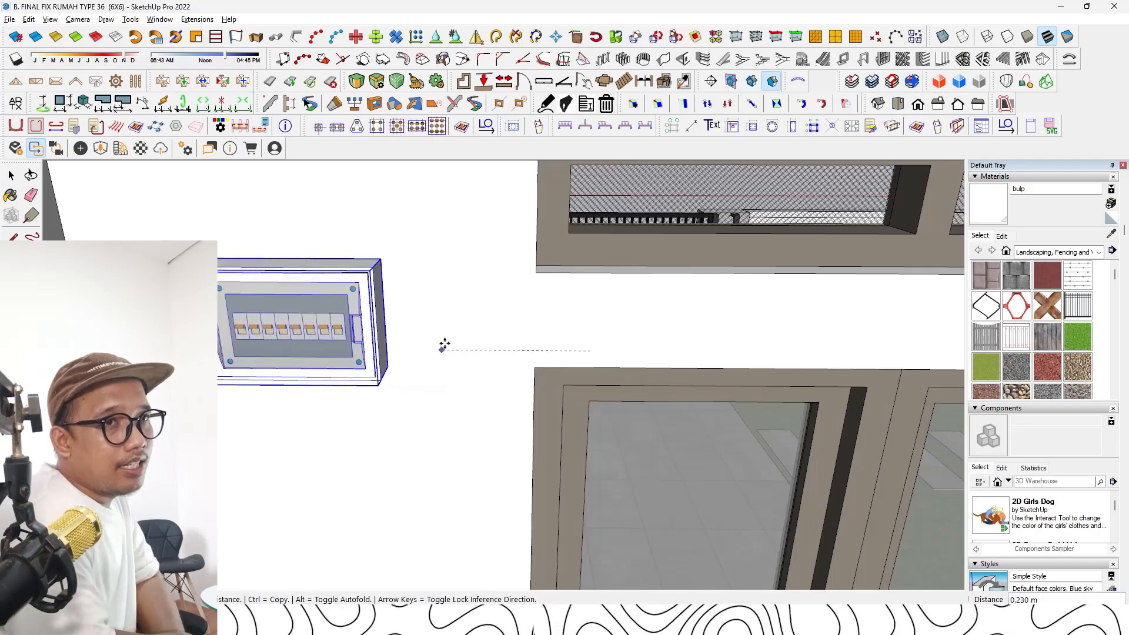
pyautogui.click(446, 343)
# Place the row of switches and sockets on the front room's wall below the window
pyautogui.moveTo(444, 341)
pyautogui.mouseDown(button='middle')
pyautogui.moveTo(360, 370)
pyautogui.moveTo(376, 388)
pyautogui.moveTo(309, 371)
pyautogui.moveTo(535, 449)
pyautogui.mouseUp(button='middle')
pyautogui.scroll(-8, 355, 372)
pyautogui.scroll(-3, 375, 388)
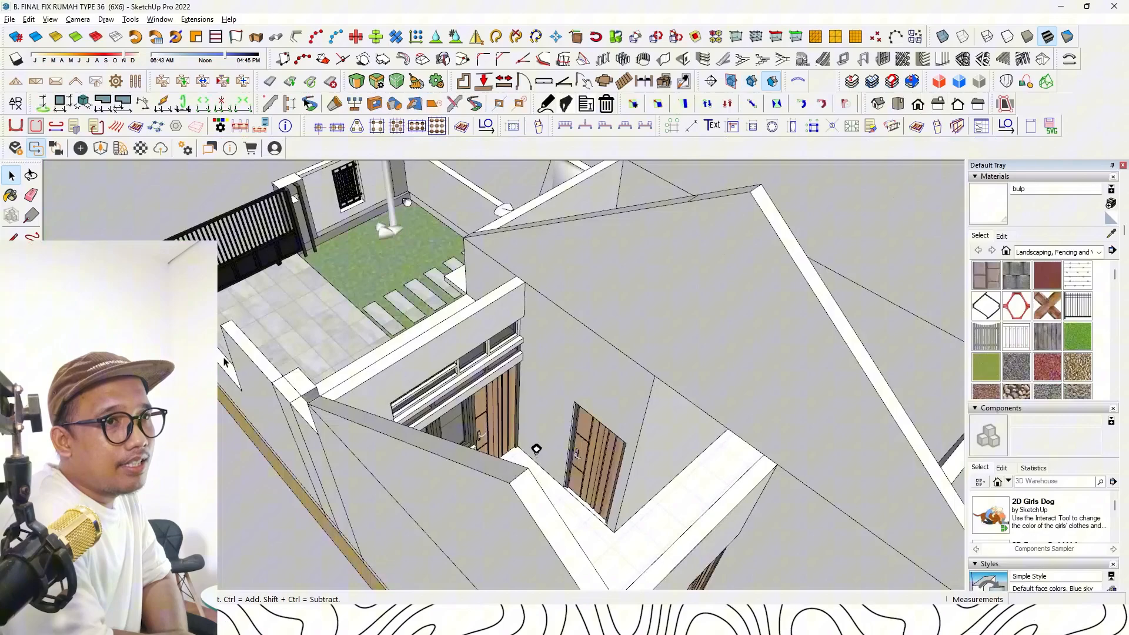
pyautogui.moveTo(534, 448); pyautogui.dragTo(383, 452, button='middle')
pyautogui.scroll(6, 399, 464)
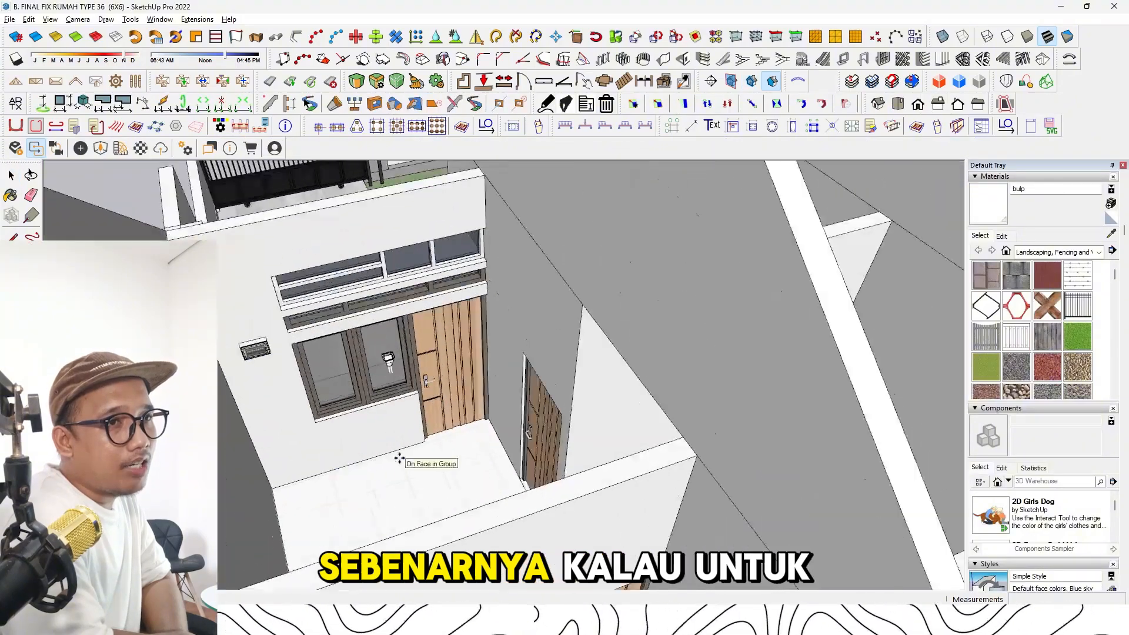
pyautogui.scroll(6, 385, 406)
pyautogui.scroll(-8, 385, 405)
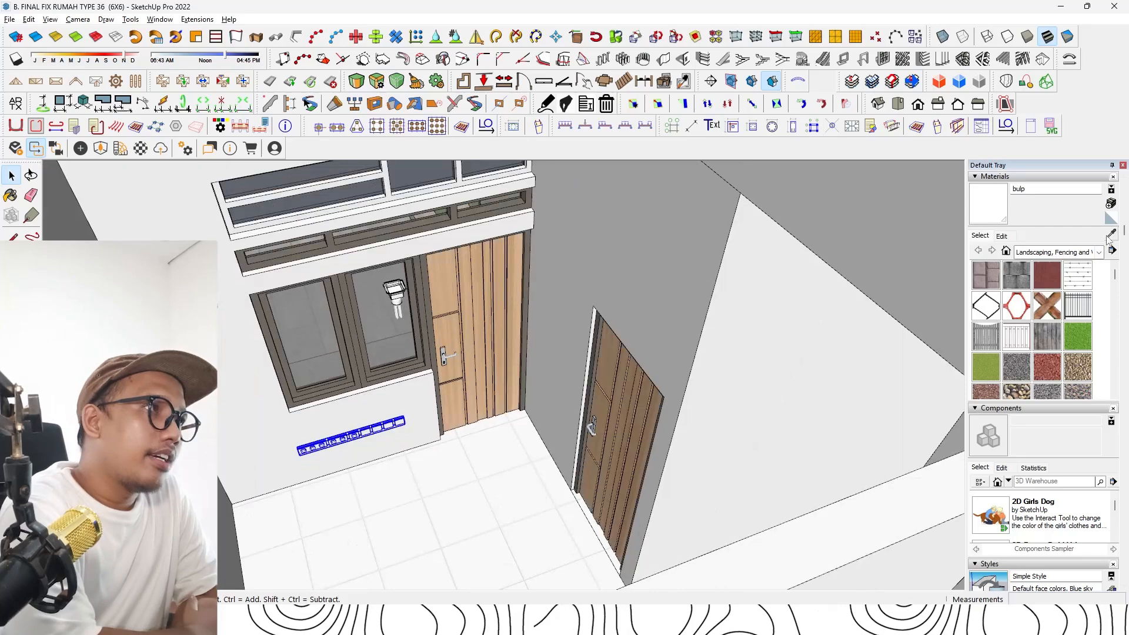
# Sample the Simon Painted Colour material from the switch row and set its Enscape roughness to 0% and metallic to 5.1%
pyautogui.click(1109, 236)
pyautogui.scroll(8, 372, 429)
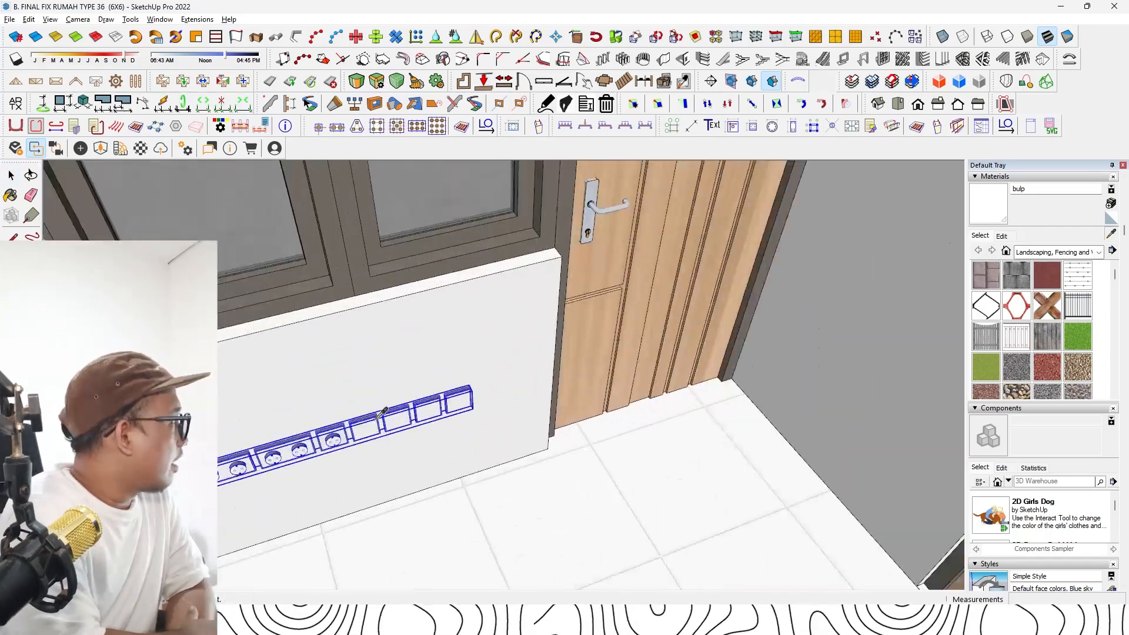
pyautogui.click(406, 400)
pyautogui.click(1003, 236)
pyautogui.click(1032, 313)
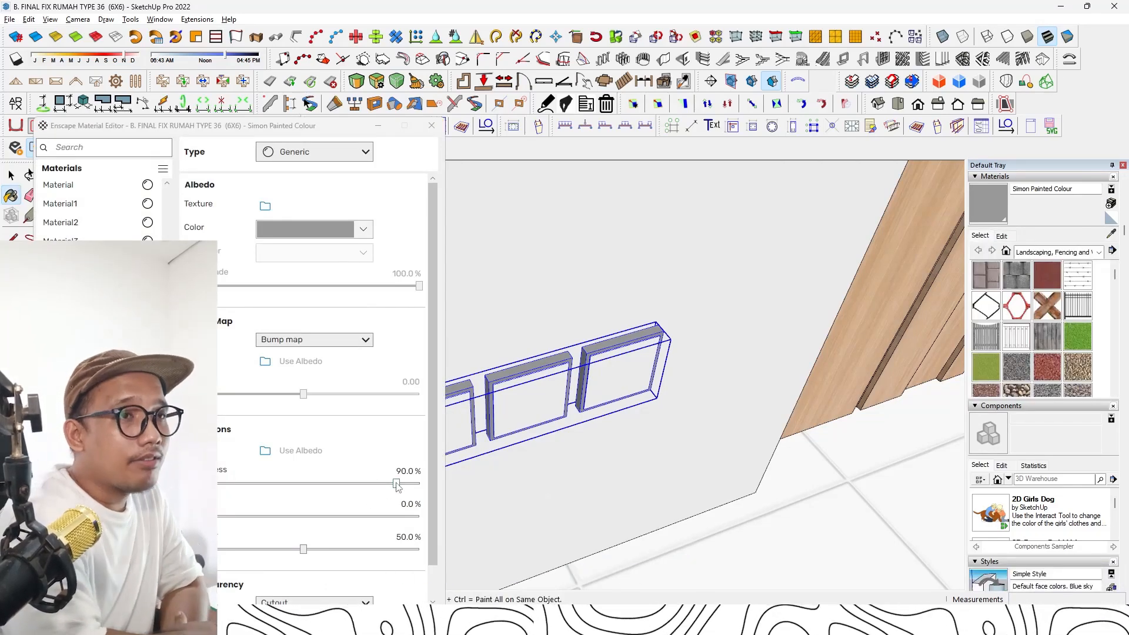
pyautogui.moveTo(193, 517); pyautogui.dragTo(187, 483)
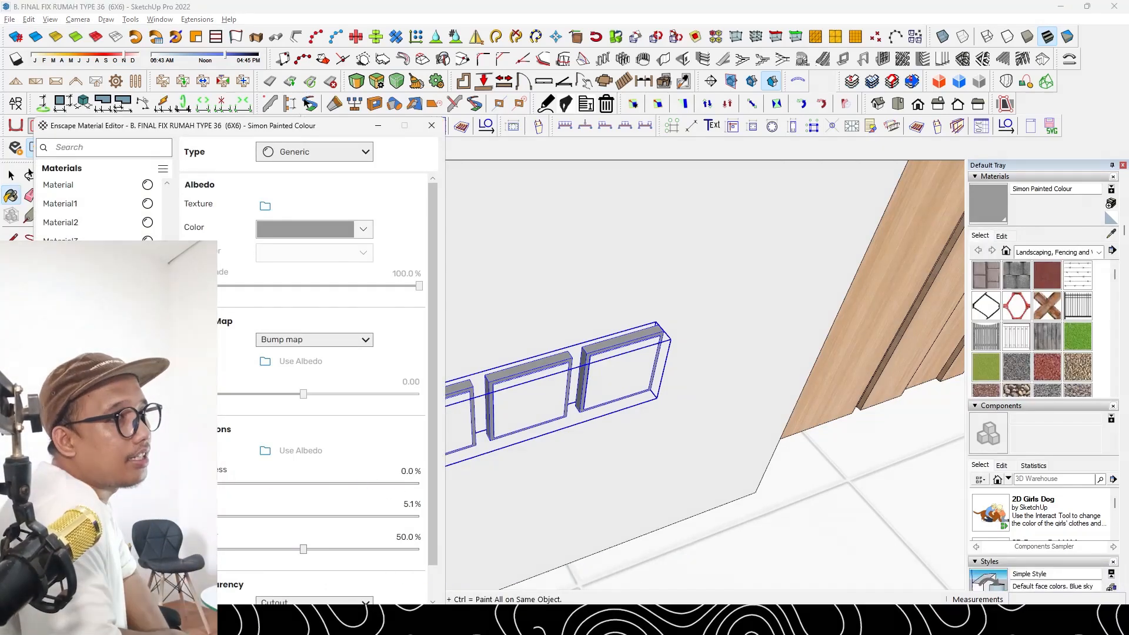
pyautogui.click(432, 126)
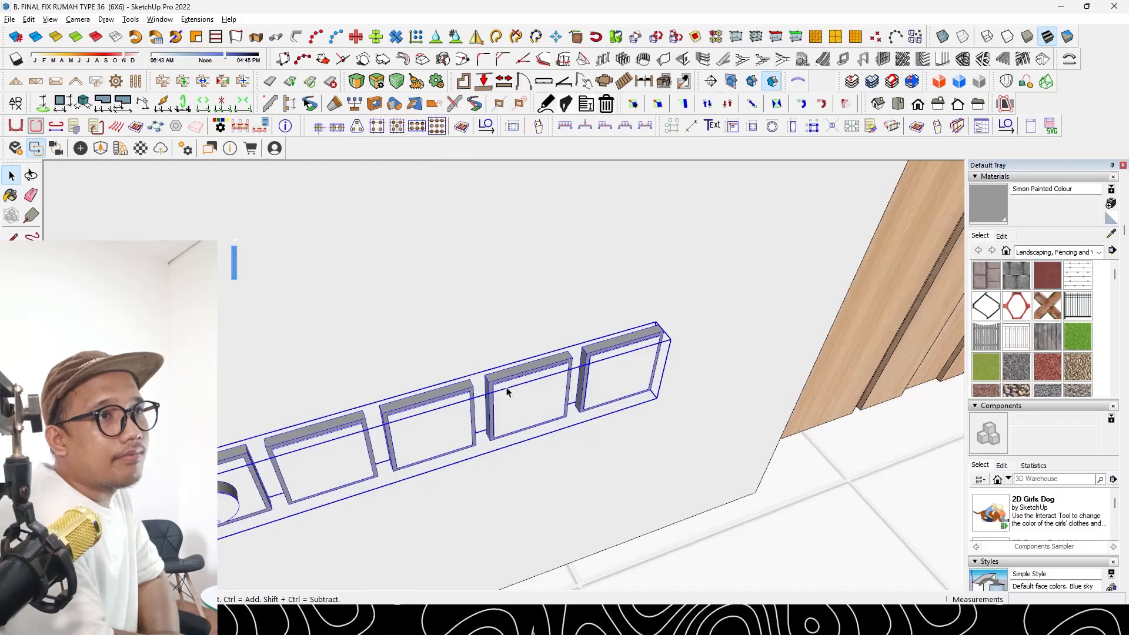
# Explode the row of switches and sockets below the window into separate components
pyautogui.rightClick(507, 391)
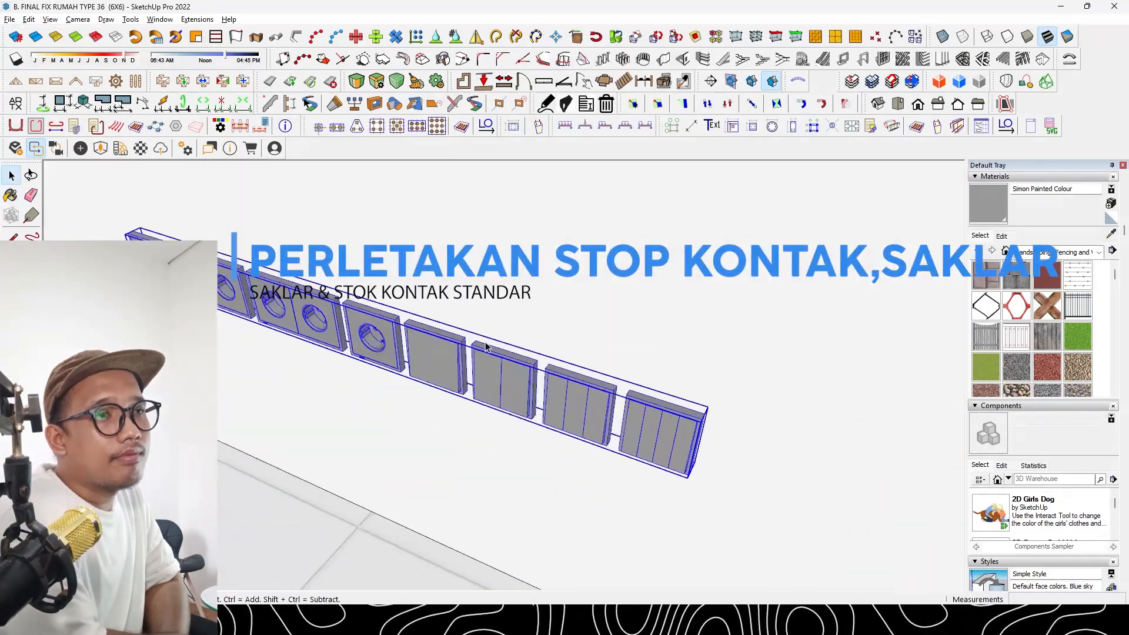
pyautogui.scroll(-3, 486, 347)
pyautogui.moveTo(486, 347); pyautogui.dragTo(511, 367, button='middle')
pyautogui.scroll(-5, 483, 397)
pyautogui.rightClick(484, 387)
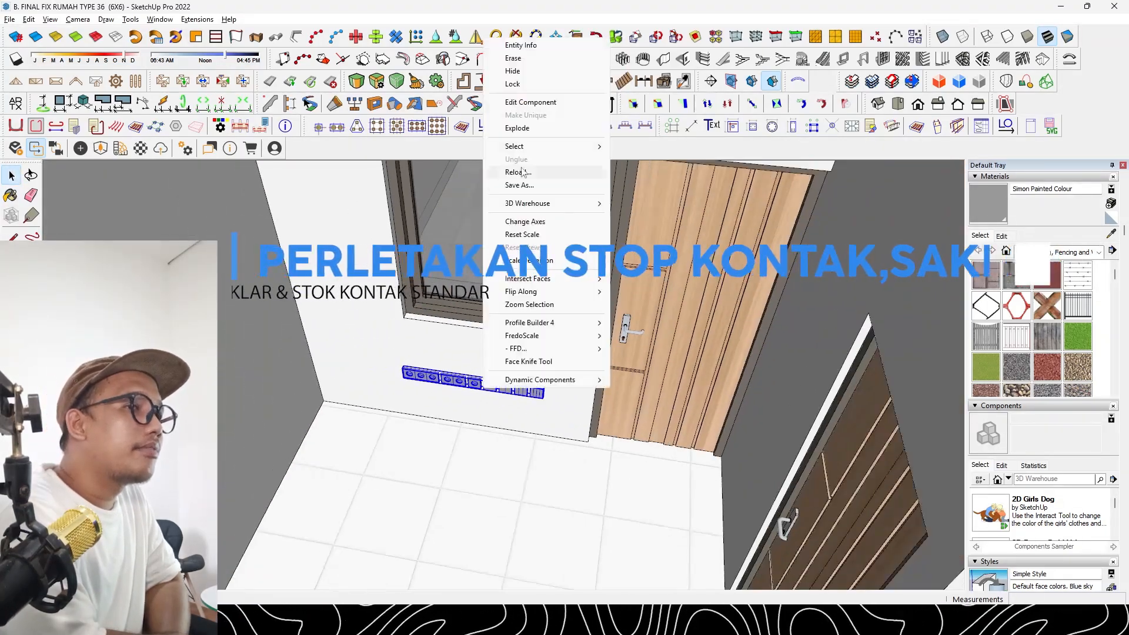
pyautogui.click(522, 171)
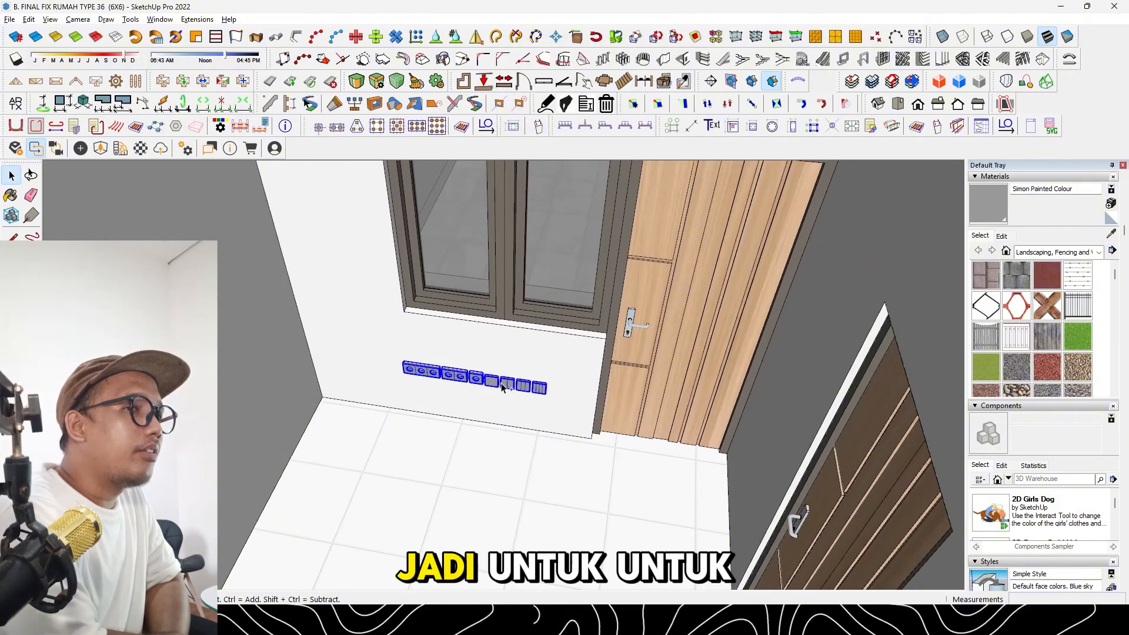
# Switch to the PINTU DAN JENDELA ASET model, paste the exploded switches and sockets there, and delete the old row
pyautogui.hotkey('alt', 'Tab')
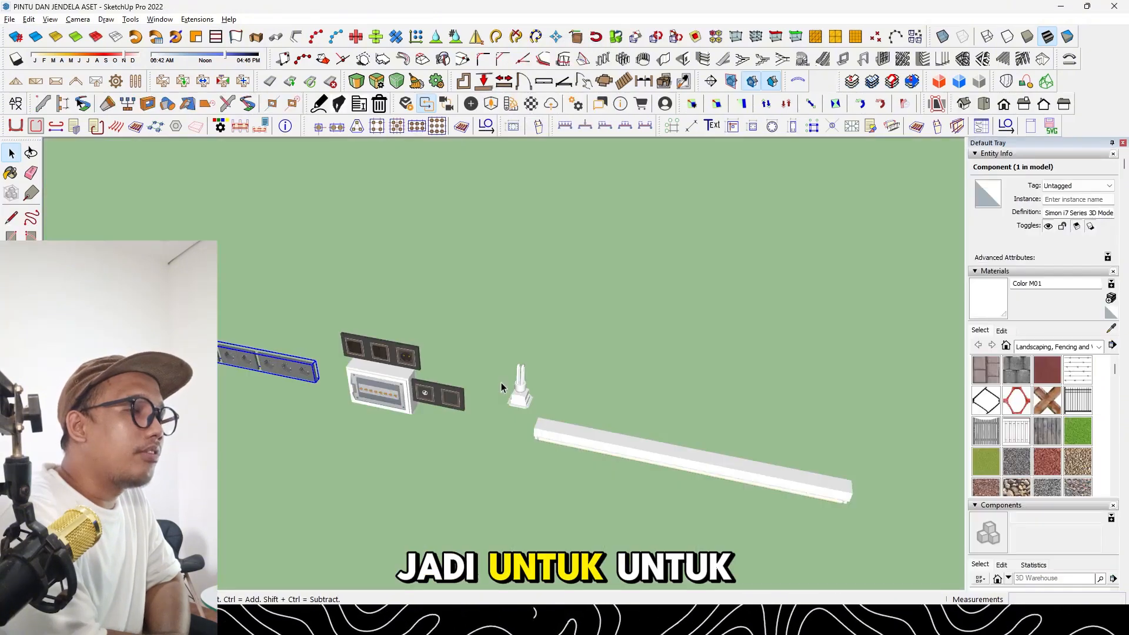
pyautogui.hotkey('ctrl', 'v')
pyautogui.scroll(1, 249, 412)
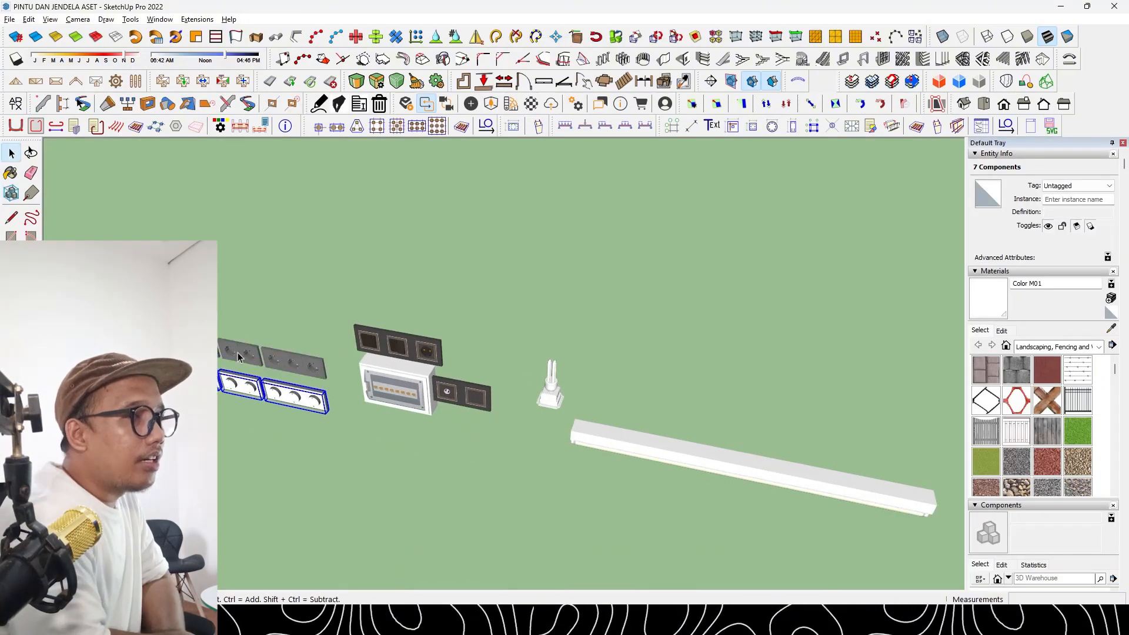
pyautogui.click(238, 353)
pyautogui.press('Delete')
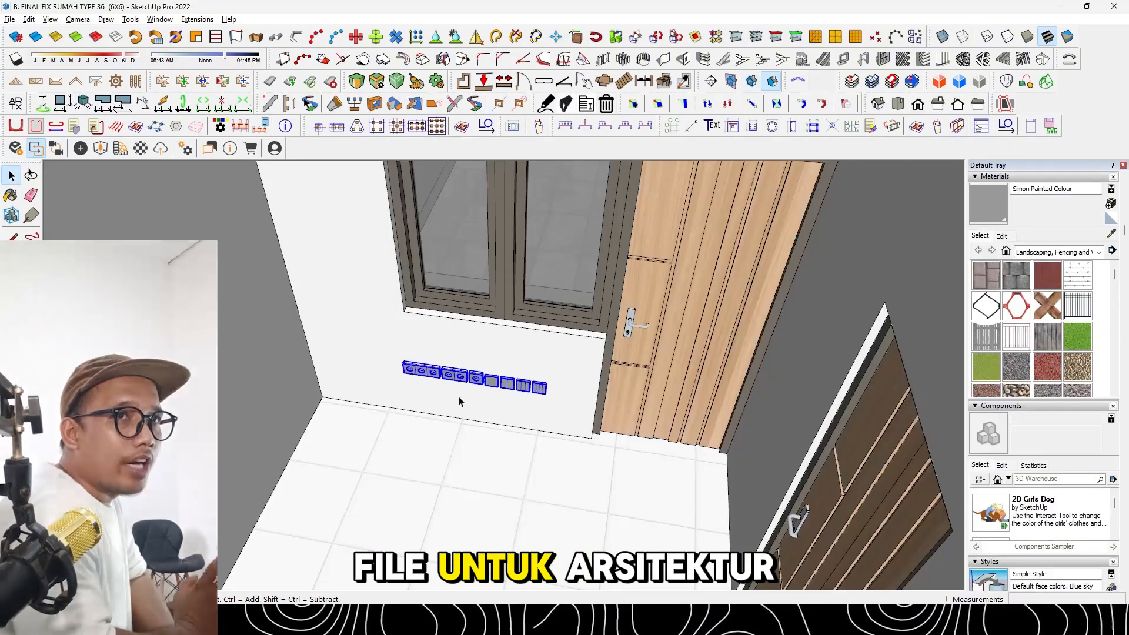
# Return to the house model and check that the sockets and switches in the row can be selected individually
pyautogui.scroll(-3, 458, 398)
pyautogui.moveTo(449, 388)
pyautogui.mouseDown(button='middle')
pyautogui.moveTo(403, 426)
pyautogui.moveTo(653, 474)
pyautogui.moveTo(884, 547)
pyautogui.moveTo(438, 408)
pyautogui.mouseUp(button='middle')
pyautogui.scroll(2, 439, 407)
pyautogui.click(445, 376)
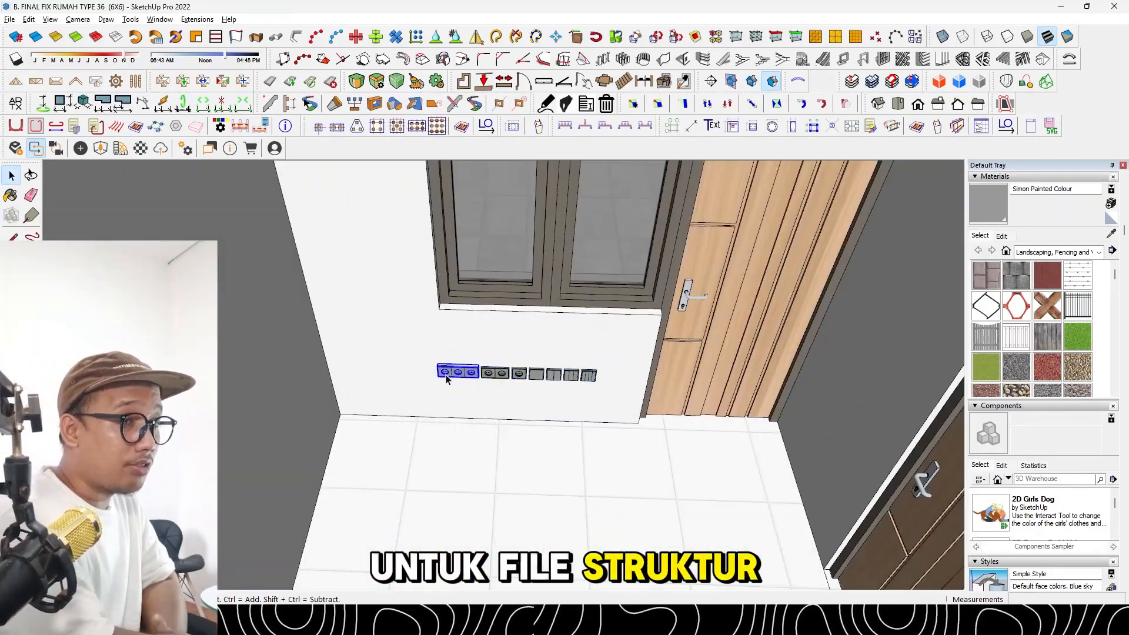
pyautogui.scroll(2, 472, 375)
pyautogui.click(472, 385)
pyautogui.scroll(1, 595, 377)
pyautogui.click(596, 376)
pyautogui.scroll(1, 571, 376)
pyautogui.click(570, 376)
pyautogui.scroll(1, 575, 377)
# Move the single socket and the two-gang switch out of the row, side by side toward the room's corner
pyautogui.click(595, 376)
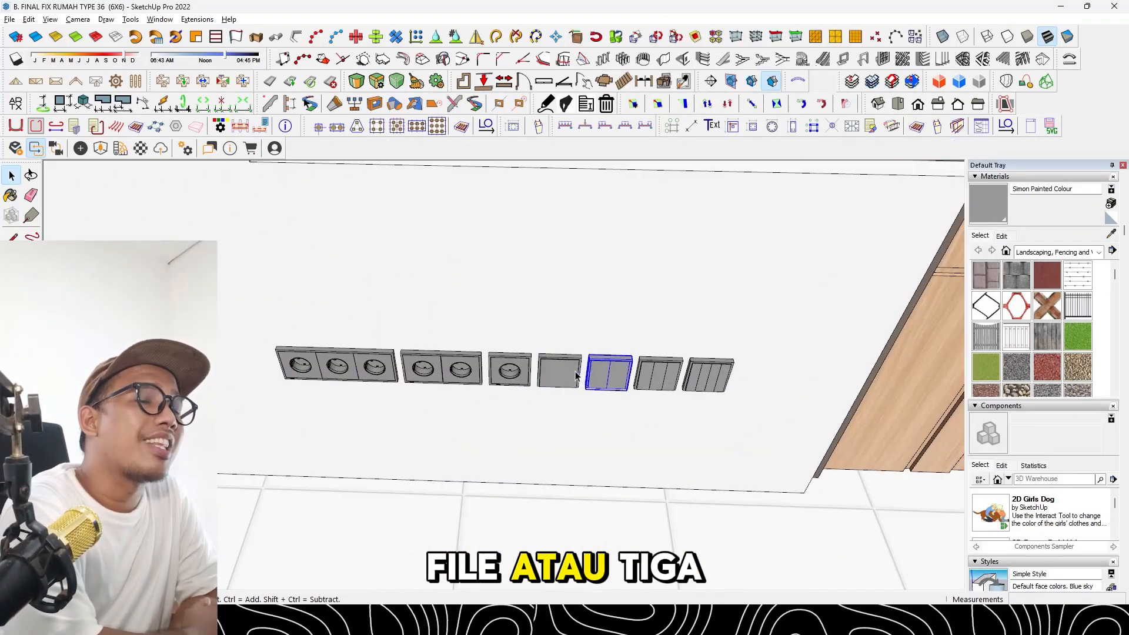
pyautogui.click(518, 375)
pyautogui.click(218, 411)
pyautogui.keyDown('shift'); pyautogui.moveTo(239, 376); pyautogui.dragTo(398, 394, button='middle'); pyautogui.keyUp('shift')
pyautogui.scroll(3, 320, 361)
pyautogui.scroll(-1, 230, 362)
pyautogui.press('space')
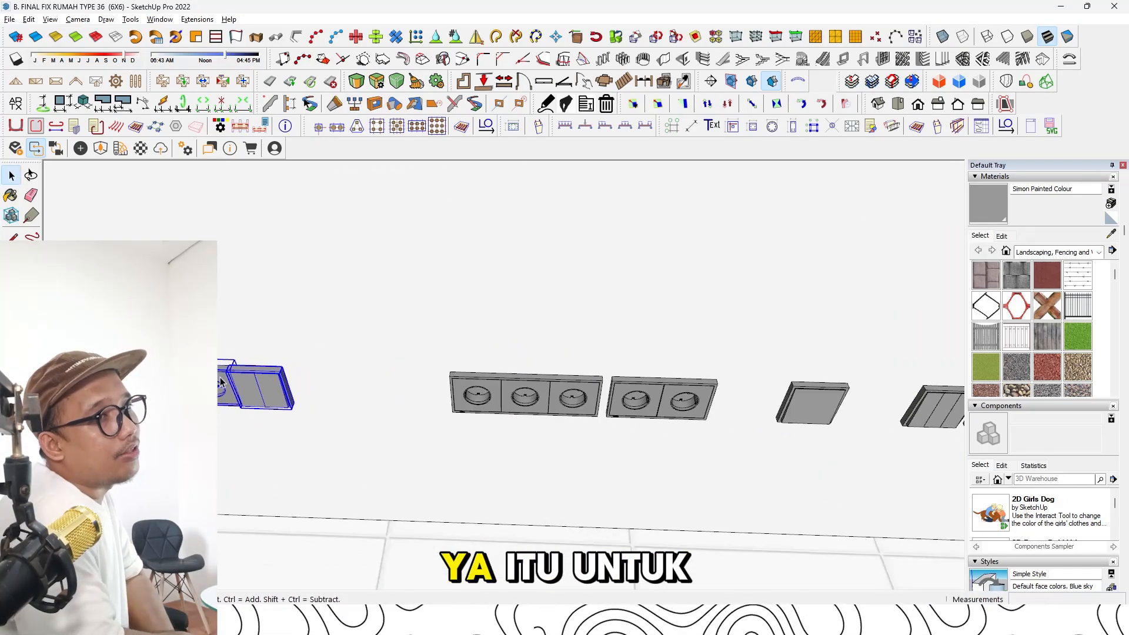
pyautogui.scroll(-1, 221, 382)
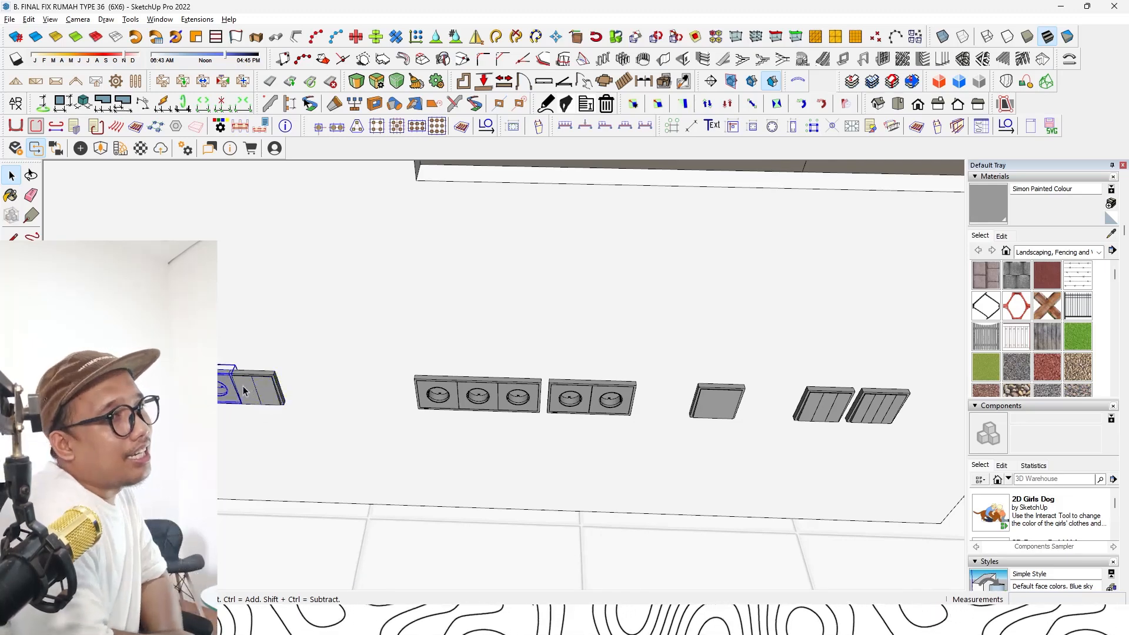
# Group the single socket with the two-gang switch and align the switch flush against the socket inside the group
pyautogui.press('Escape')
pyautogui.scroll(6, 358, 381)
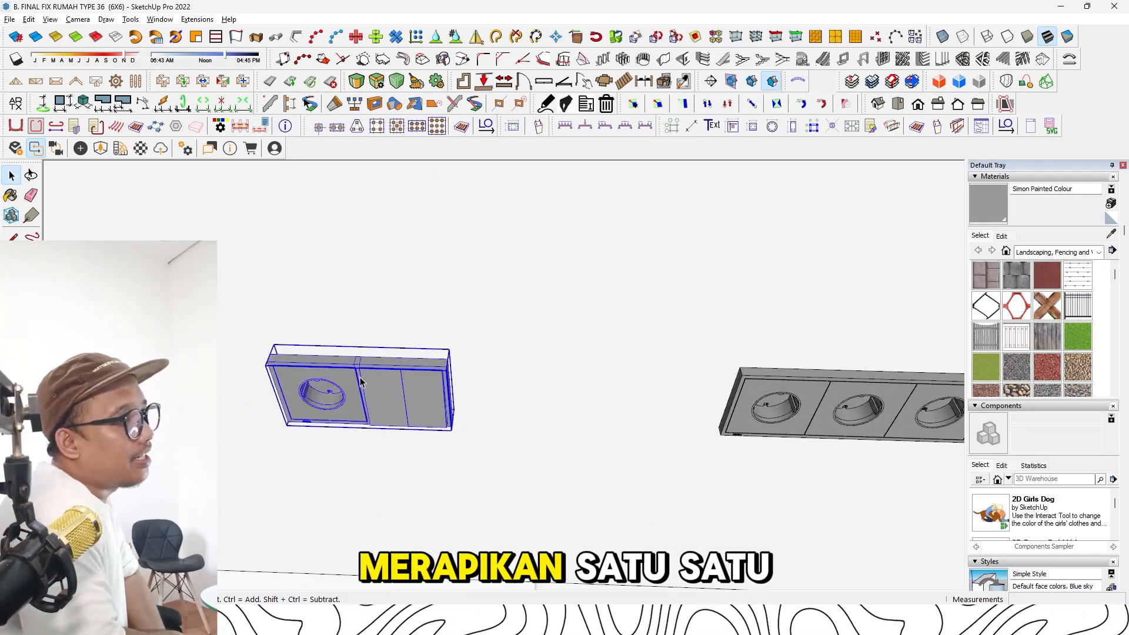
pyautogui.scroll(5, 369, 383)
pyautogui.press('m')
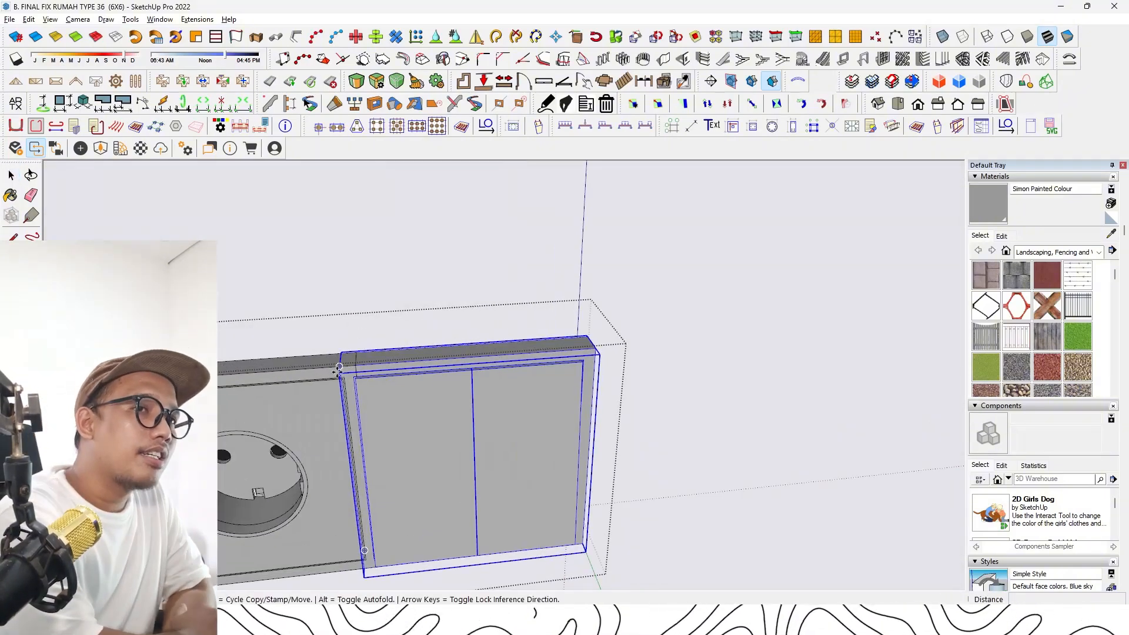
pyautogui.click(355, 365)
pyautogui.click(359, 369)
pyautogui.press('space')
pyautogui.moveTo(360, 371); pyautogui.dragTo(294, 467, button='middle')
pyautogui.press('Escape')
pyautogui.scroll(-4, 370, 473)
pyautogui.moveTo(370, 473); pyautogui.dragTo(267, 361, button='middle')
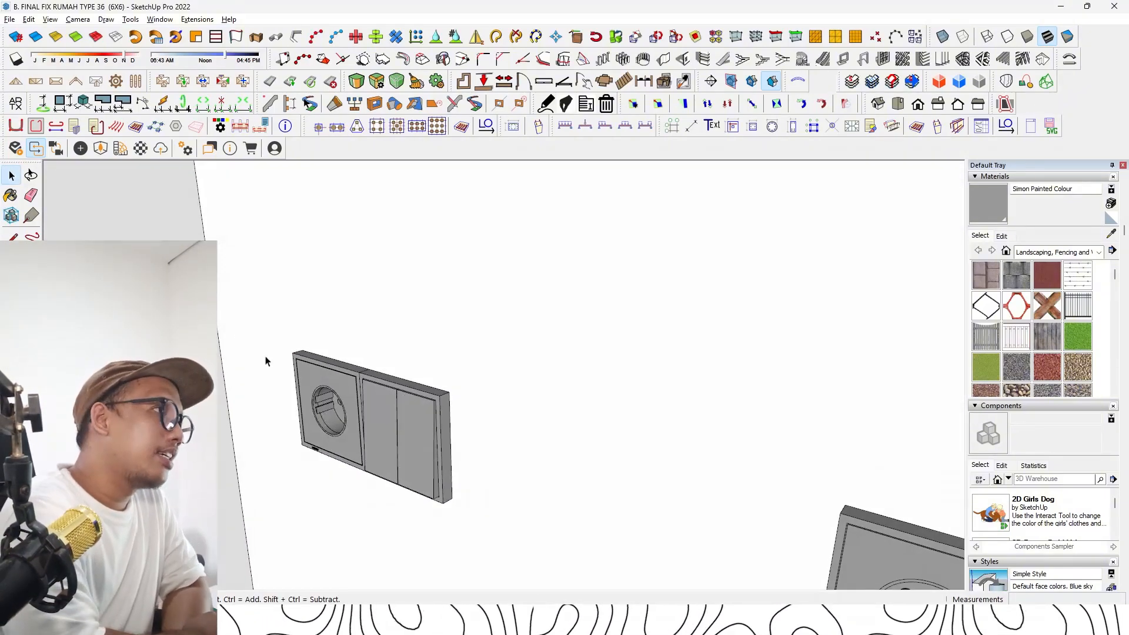
# Move the combined socket-switch unit down to the floor near the corner, then raise it 1.5 m up the wall
pyautogui.click(345, 419)
pyautogui.moveTo(353, 424); pyautogui.dragTo(475, 465, button='middle')
pyautogui.press('m')
pyautogui.scroll(-5, 476, 464)
pyautogui.click(477, 464)
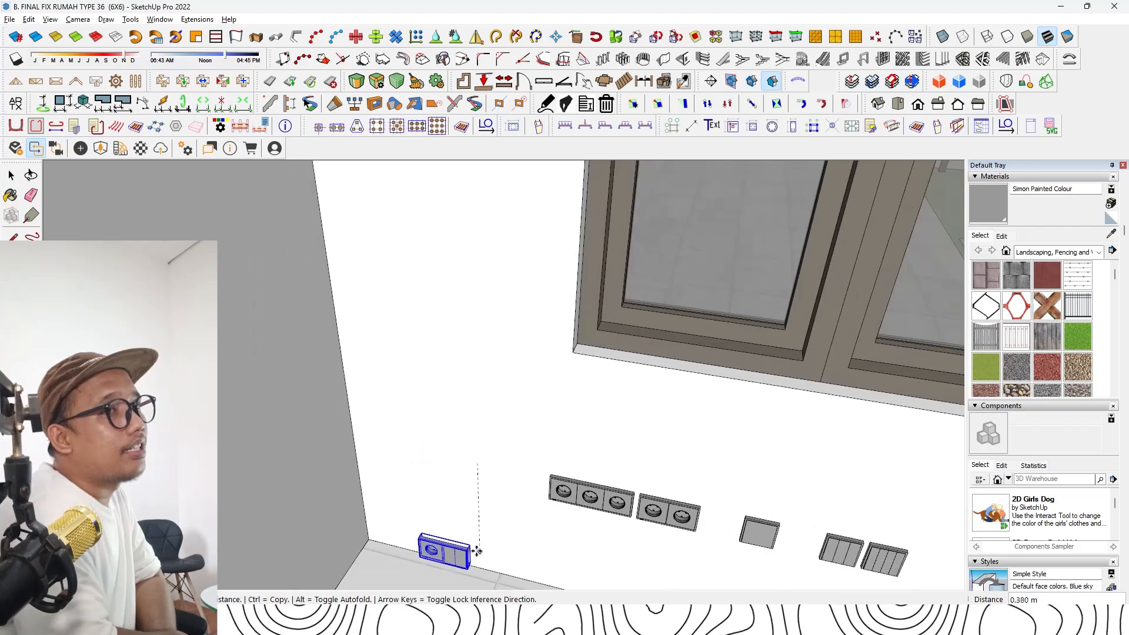
pyautogui.scroll(8, 477, 551)
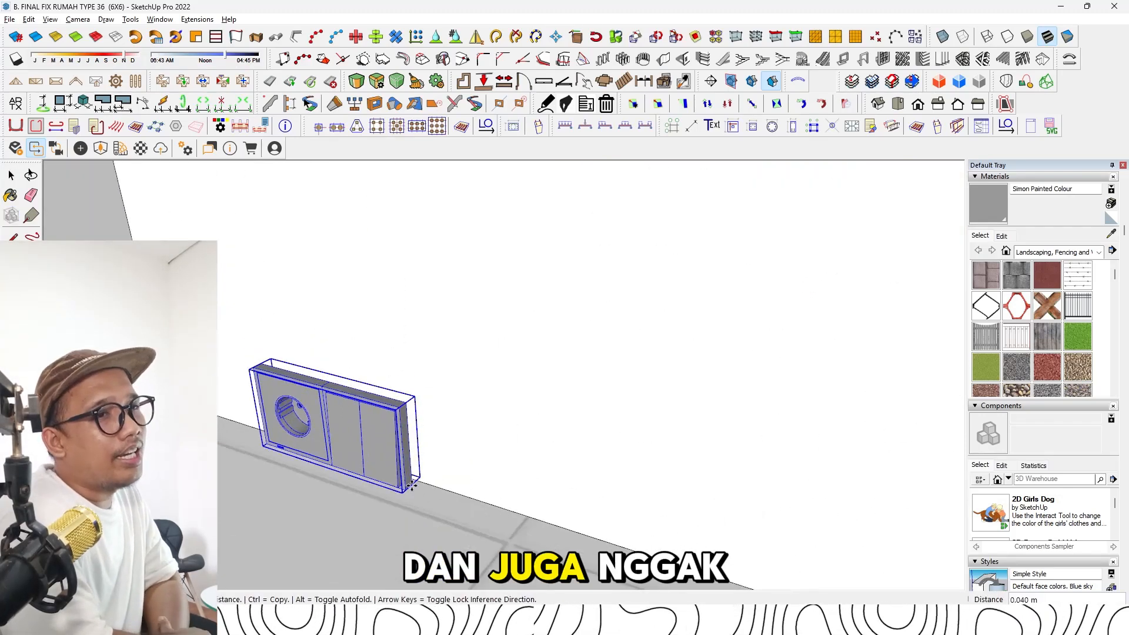
pyautogui.moveTo(411, 484); pyautogui.dragTo(452, 438, button='middle')
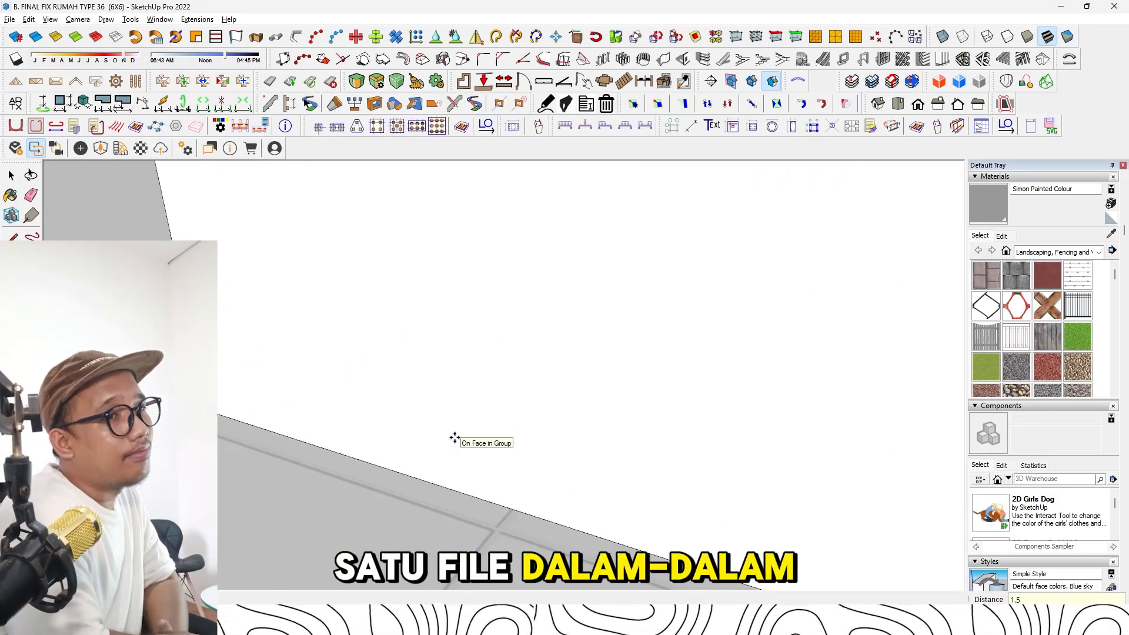
pyautogui.press('space')
pyautogui.scroll(-12, 483, 330)
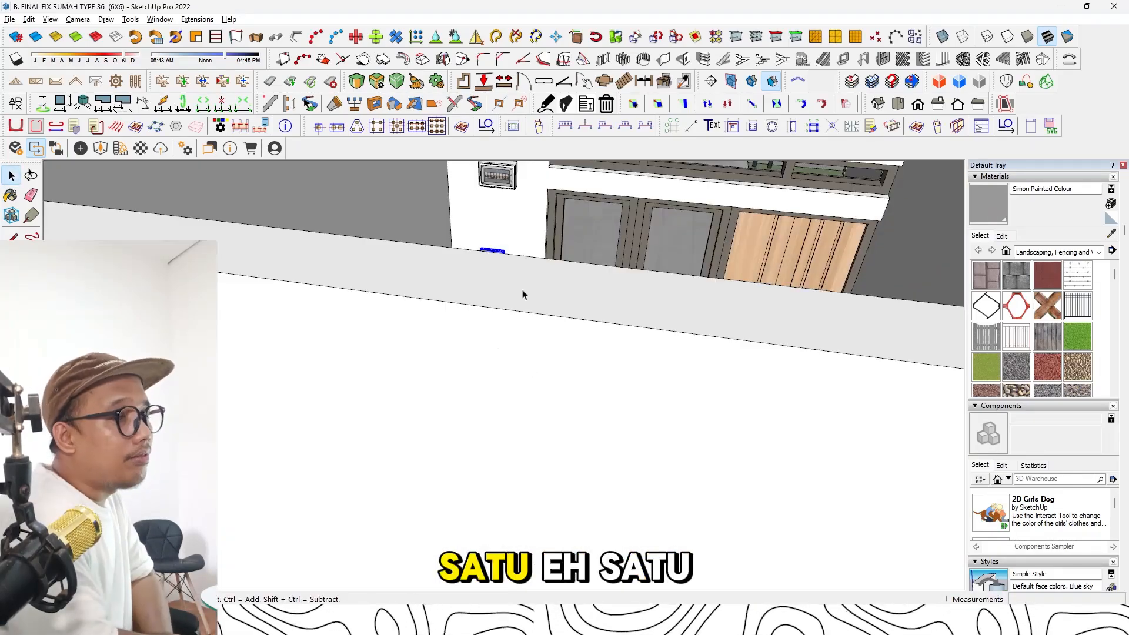
# Lower the socket-switch unit 0.3 m on the wall beneath the MCB box
pyautogui.scroll(5, 518, 274)
pyautogui.press('m')
pyautogui.click(503, 255)
pyautogui.write('0.3')
pyautogui.press('Return')
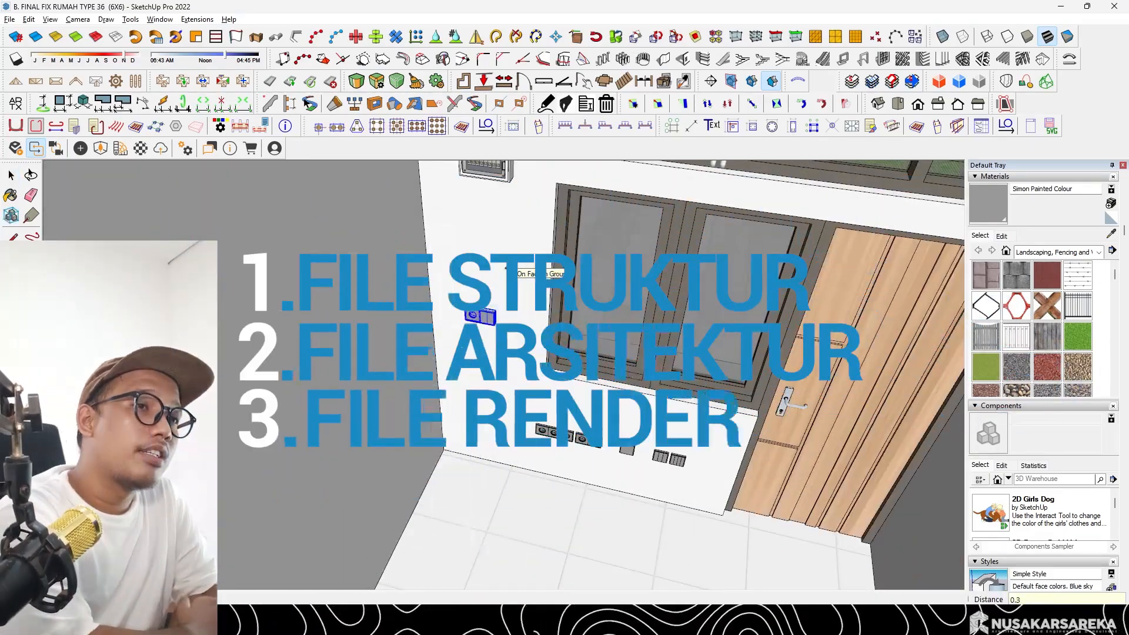
# Copy the socket-switch unit across to the side wall by the entrance door and rotate the copy 90°
pyautogui.moveTo(507, 269); pyautogui.dragTo(631, 334, button='middle')
pyautogui.scroll(-4, 506, 282)
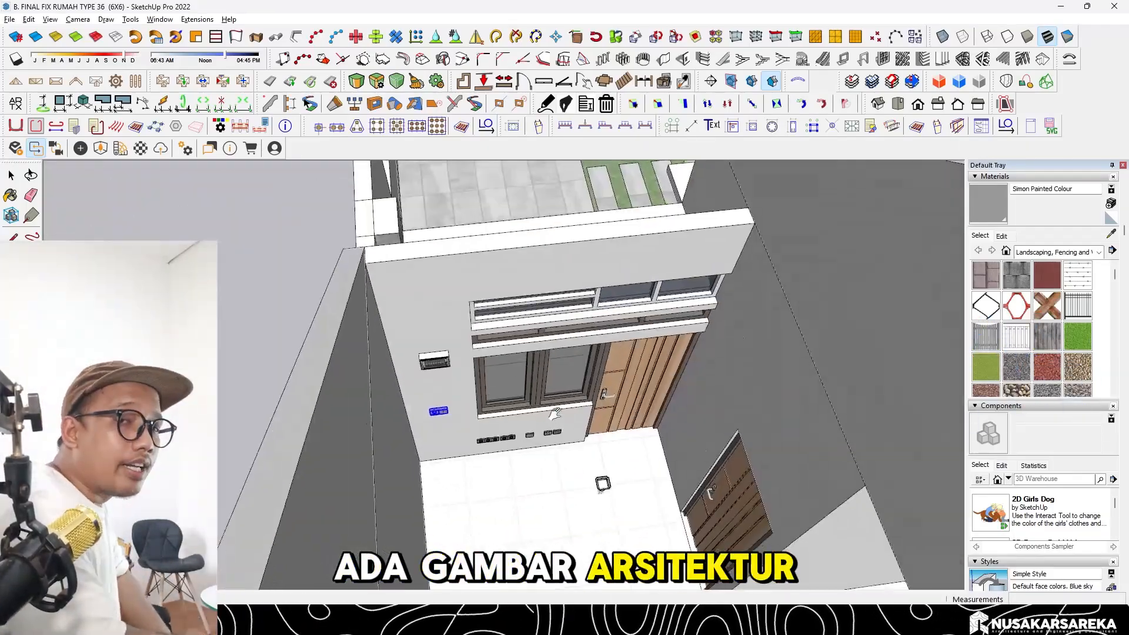
pyautogui.moveTo(554, 414); pyautogui.dragTo(307, 335, button='middle')
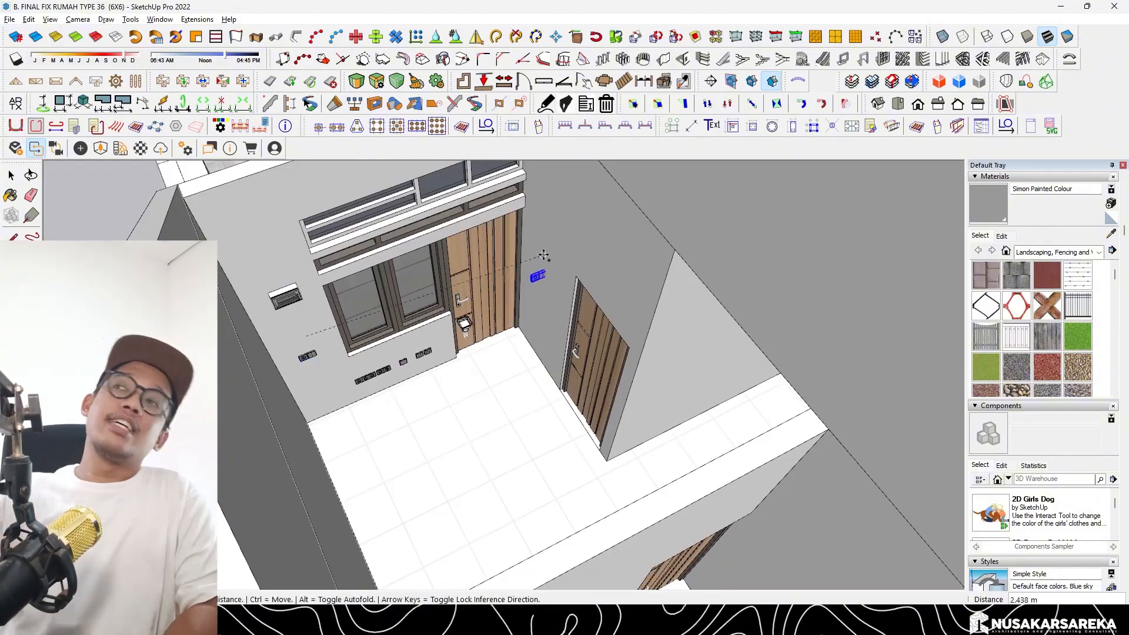
pyautogui.press('q')
pyautogui.scroll(5, 520, 261)
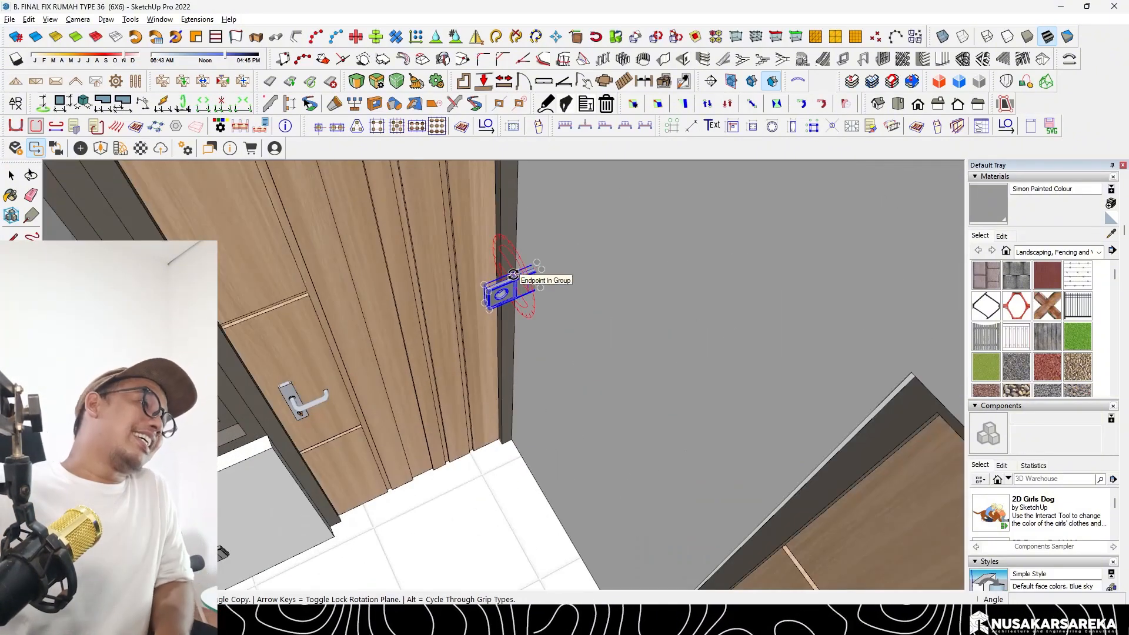
pyautogui.scroll(2, 499, 262)
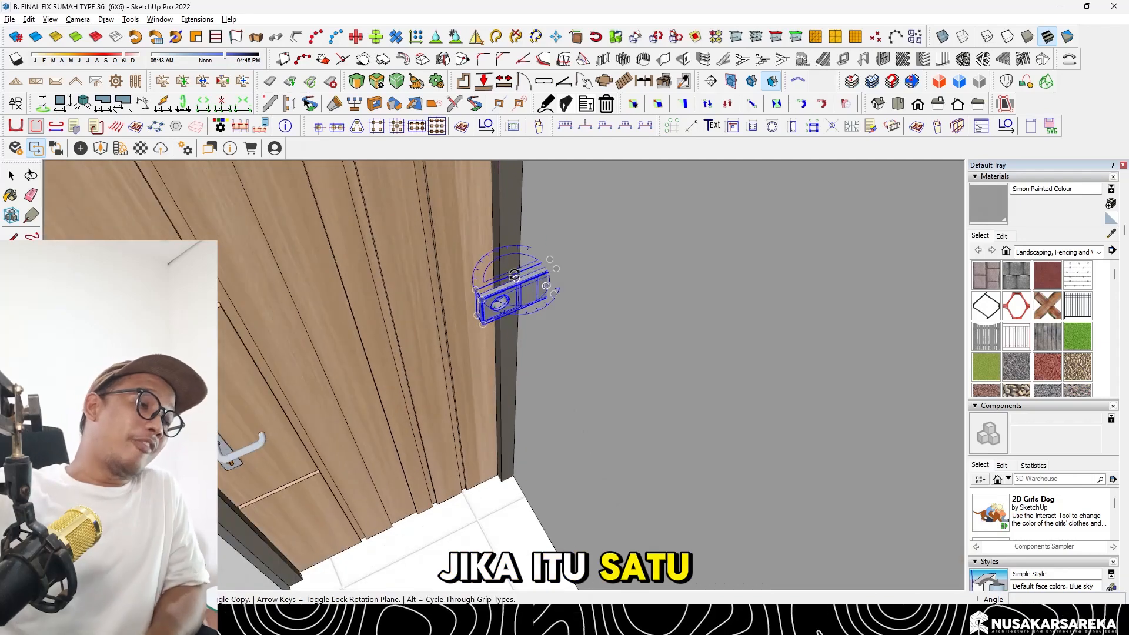
pyautogui.scroll(2, 514, 276)
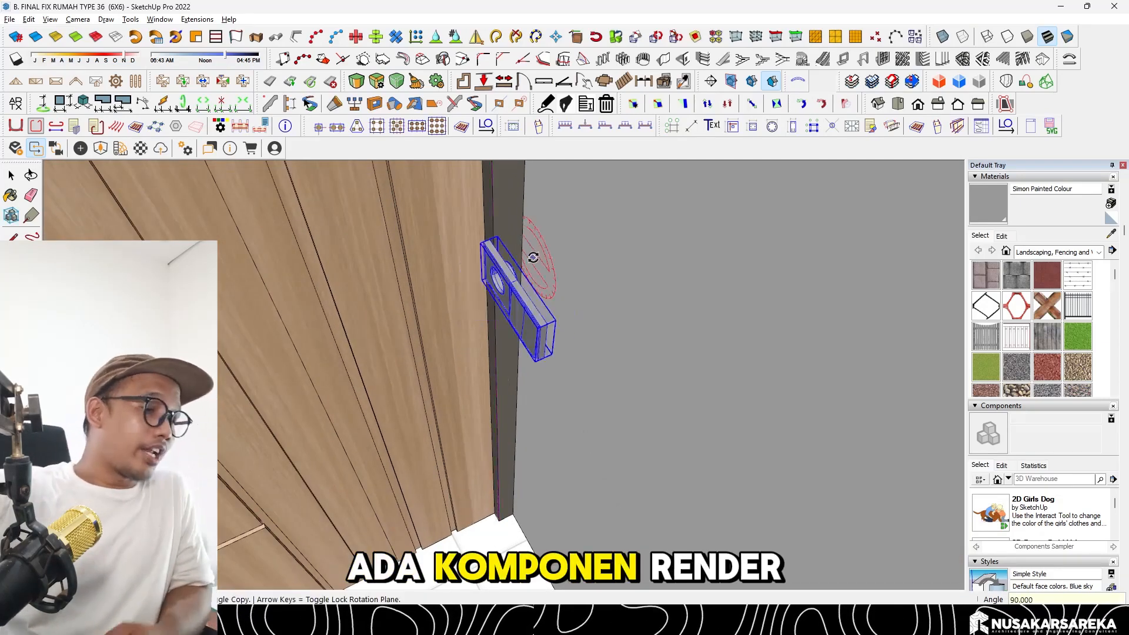
pyautogui.press('space')
# Move the copied unit along the side wall and place it against the wall beside the inner door's frame
pyautogui.scroll(-3, 530, 297)
pyautogui.press('m')
pyautogui.scroll(1, 540, 292)
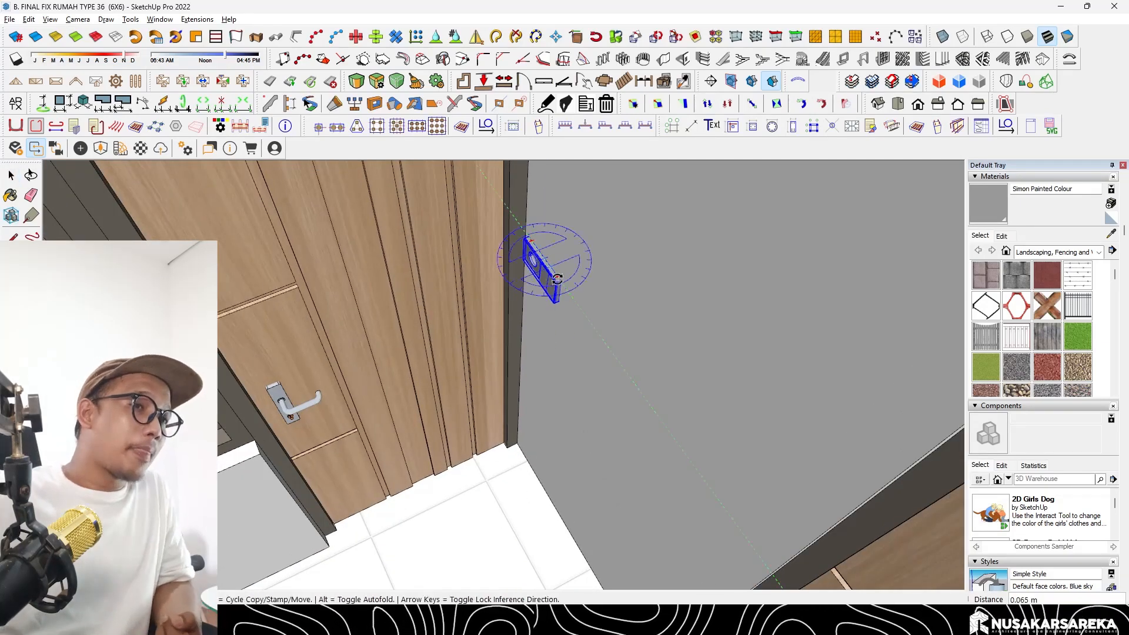
pyautogui.scroll(-2, 642, 406)
pyautogui.press('m')
pyautogui.click(611, 327)
pyautogui.click(737, 497)
pyautogui.moveTo(737, 497); pyautogui.dragTo(680, 323, button='middle')
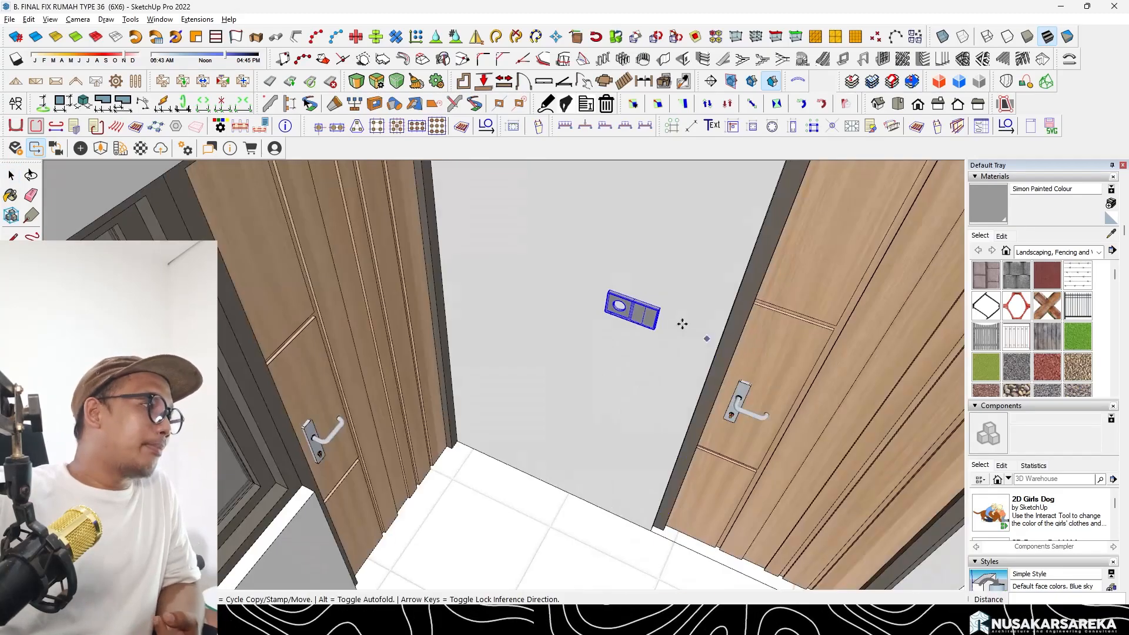
pyautogui.scroll(2, 678, 322)
pyautogui.click(759, 339)
pyautogui.moveTo(758, 339); pyautogui.dragTo(548, 281, button='middle')
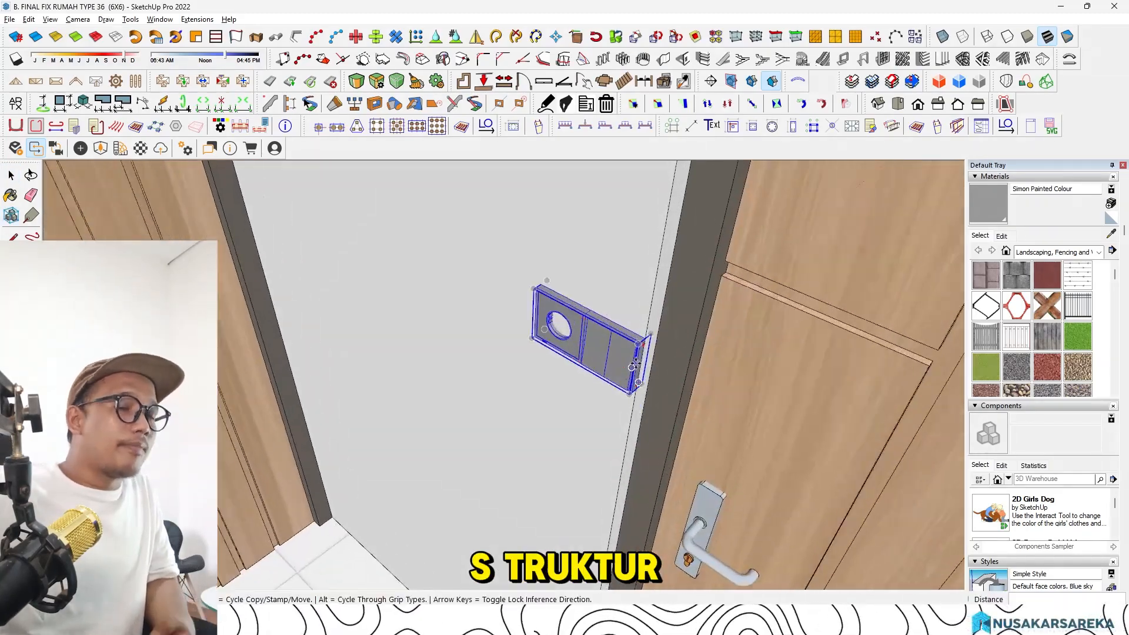
pyautogui.scroll(4, 638, 337)
pyautogui.click(641, 318)
pyautogui.click(609, 335)
pyautogui.moveTo(610, 336); pyautogui.dragTo(421, 308, button='middle')
# Check the socket's rear part inside the unit, then shift the unit about 0.01 m perpendicular to the wall
pyautogui.doubleClick(504, 329)
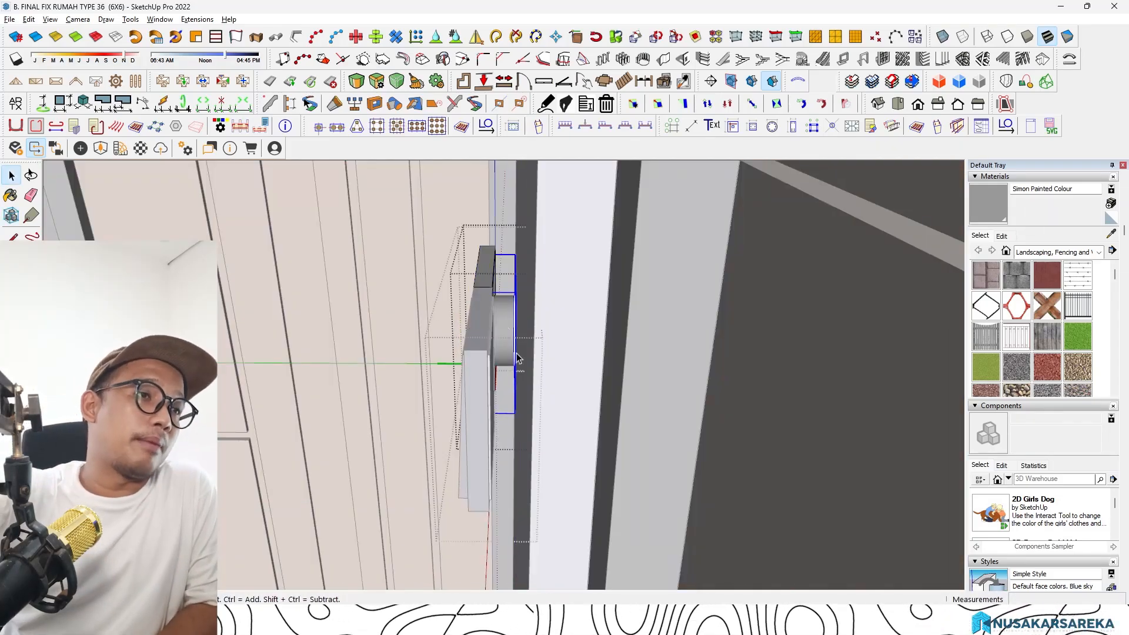
pyautogui.click(500, 298)
pyautogui.moveTo(501, 297); pyautogui.dragTo(534, 380, button='middle')
pyautogui.press('space')
pyautogui.press('Escape')
pyautogui.press('Escape')
pyautogui.scroll(-2, 537, 359)
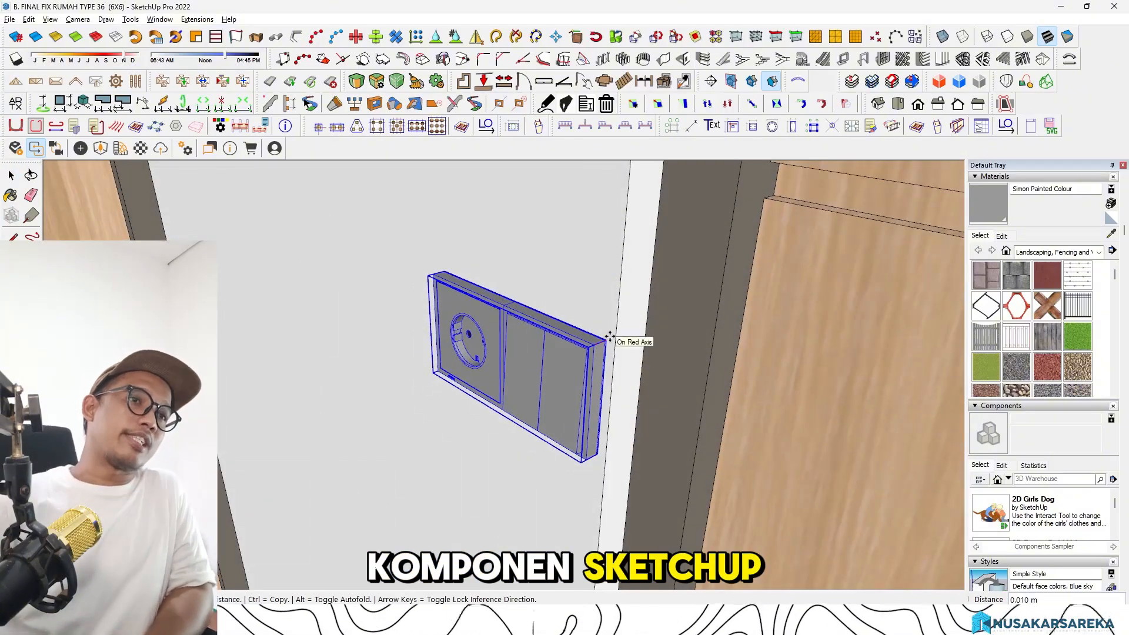
pyautogui.click(606, 339)
pyautogui.press('space')
pyautogui.scroll(-6, 584, 451)
pyautogui.moveTo(523, 439); pyautogui.dragTo(627, 383, button='middle')
pyautogui.press('m')
pyautogui.scroll(4, 627, 383)
pyautogui.keyDown('shift'); pyautogui.moveTo(427, 326); pyautogui.dragTo(323, 424, button='middle'); pyautogui.keyUp('shift')
pyautogui.scroll(-3, 335, 423)
pyautogui.scroll(-2, 265, 451)
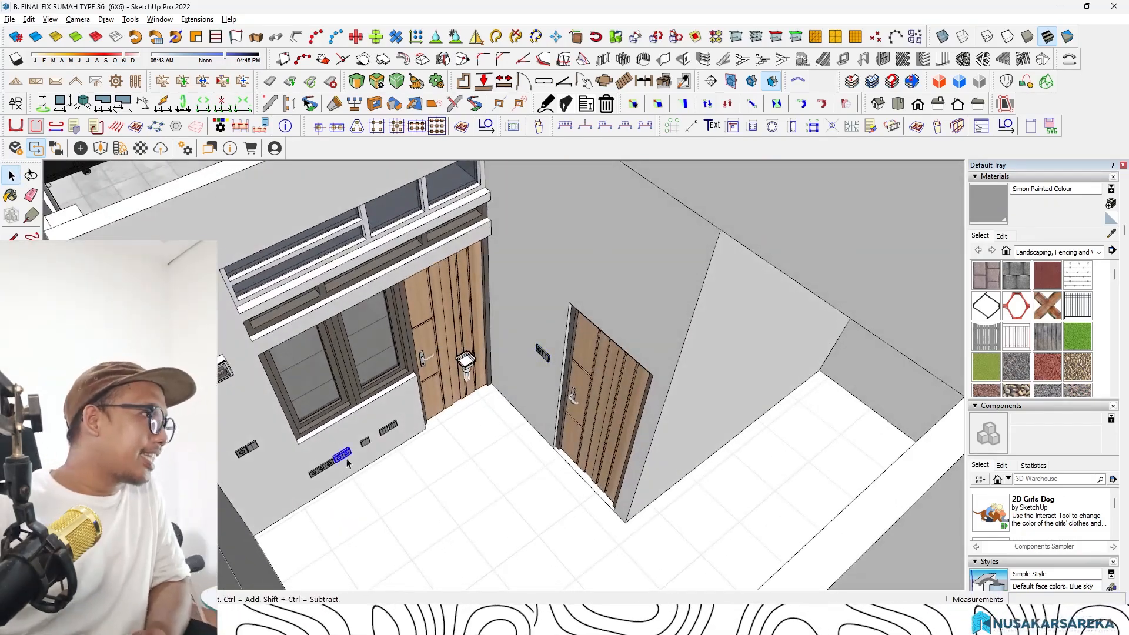
pyautogui.scroll(2, 346, 462)
pyautogui.scroll(-1, 384, 427)
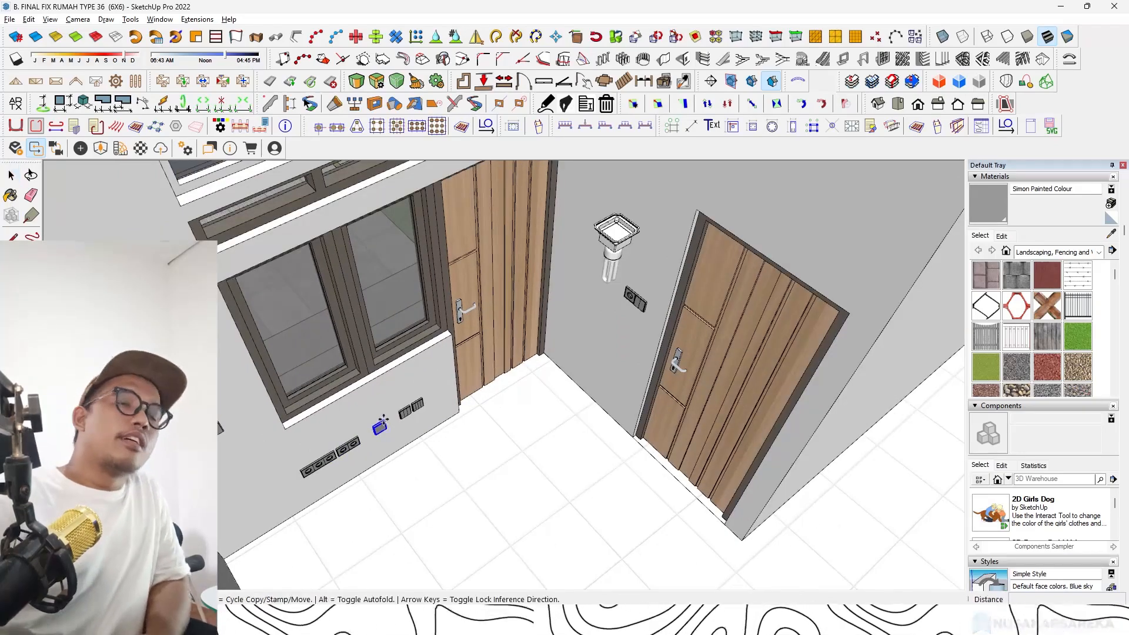
# Copy the socket-switch unit to the other side of the wall and flip it to face the adjoining room
pyautogui.moveTo(383, 419); pyautogui.dragTo(295, 299, button='middle')
pyautogui.press('space')
pyautogui.press('m')
pyautogui.click(371, 292)
pyautogui.moveTo(371, 293); pyautogui.dragTo(203, 235, button='middle')
pyautogui.scroll(2, 409, 304)
pyautogui.press('space')
pyautogui.rightClick(405, 310)
pyautogui.moveTo(486, 490)
pyautogui.click(546, 493)
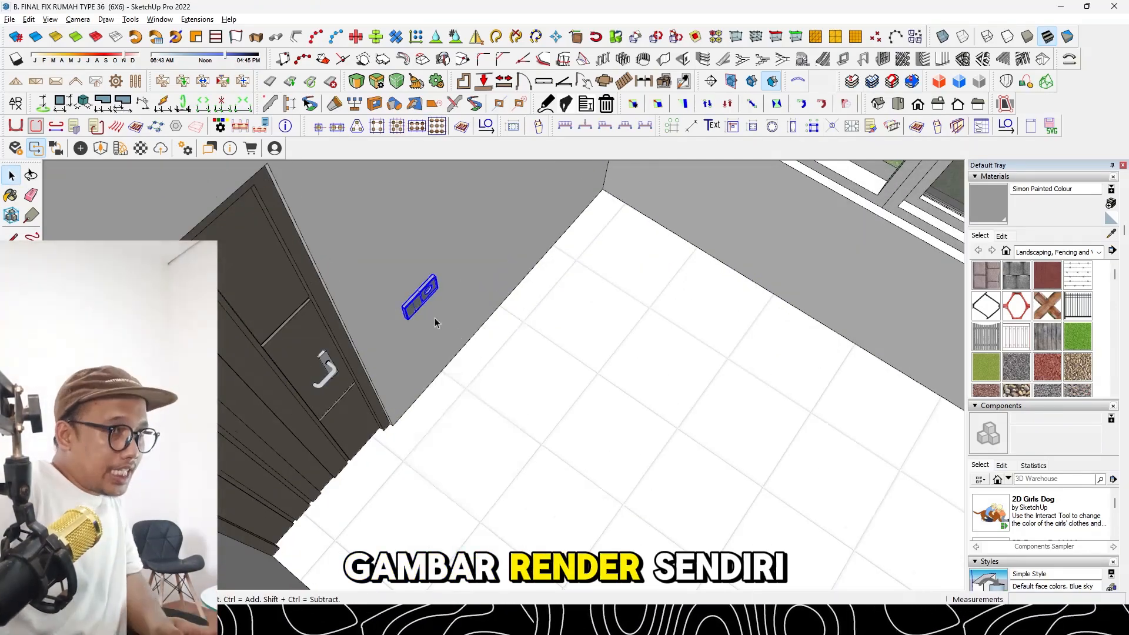
# Shift the flipped unit about 0.01 m perpendicular to the wall and move it closer to the door frame
pyautogui.scroll(4, 435, 320)
pyautogui.press('m')
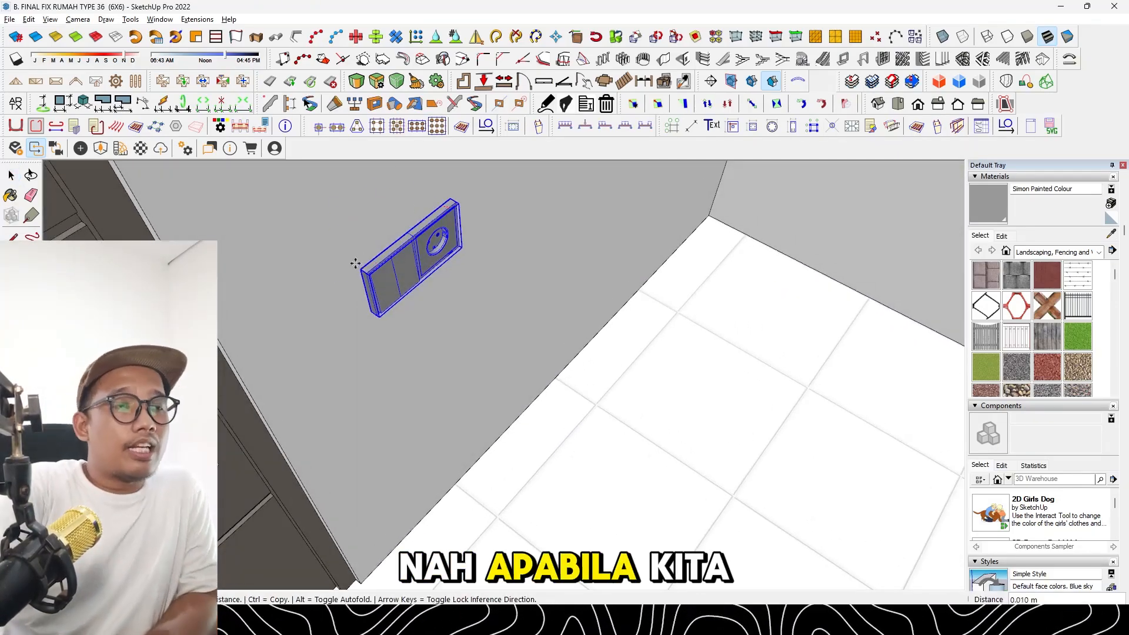
pyautogui.click(271, 206)
pyautogui.press('space')
pyautogui.scroll(-7, 399, 405)
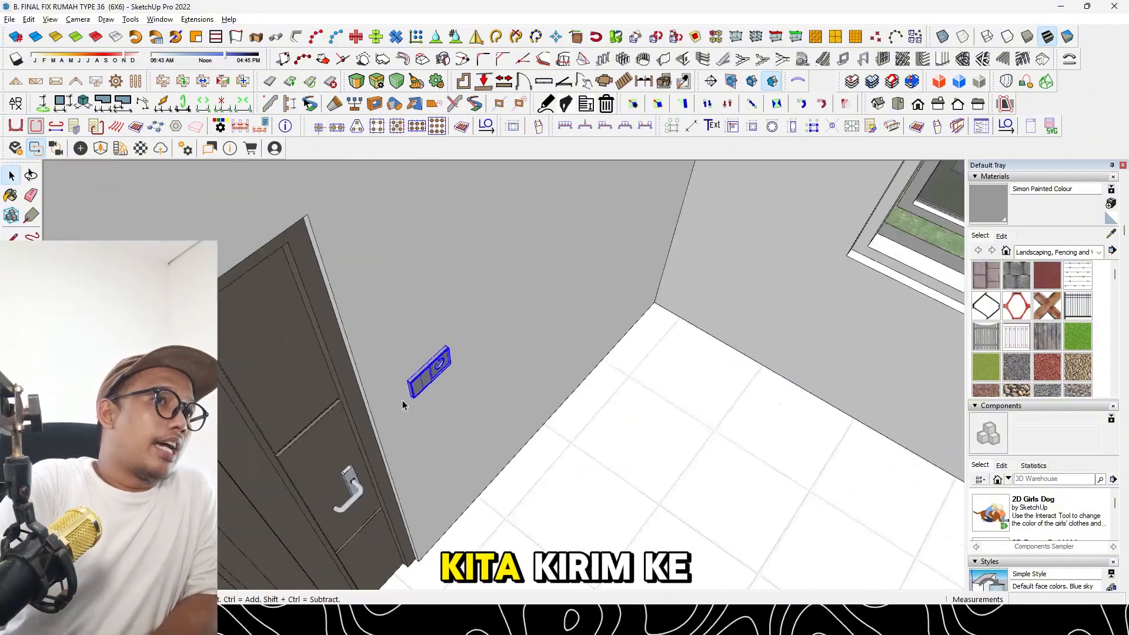
# Copy the socket-switch unit beside the inner wooden door about 2.89 m along the same wall line into the next room
pyautogui.moveTo(390, 411); pyautogui.dragTo(679, 391, button='middle')
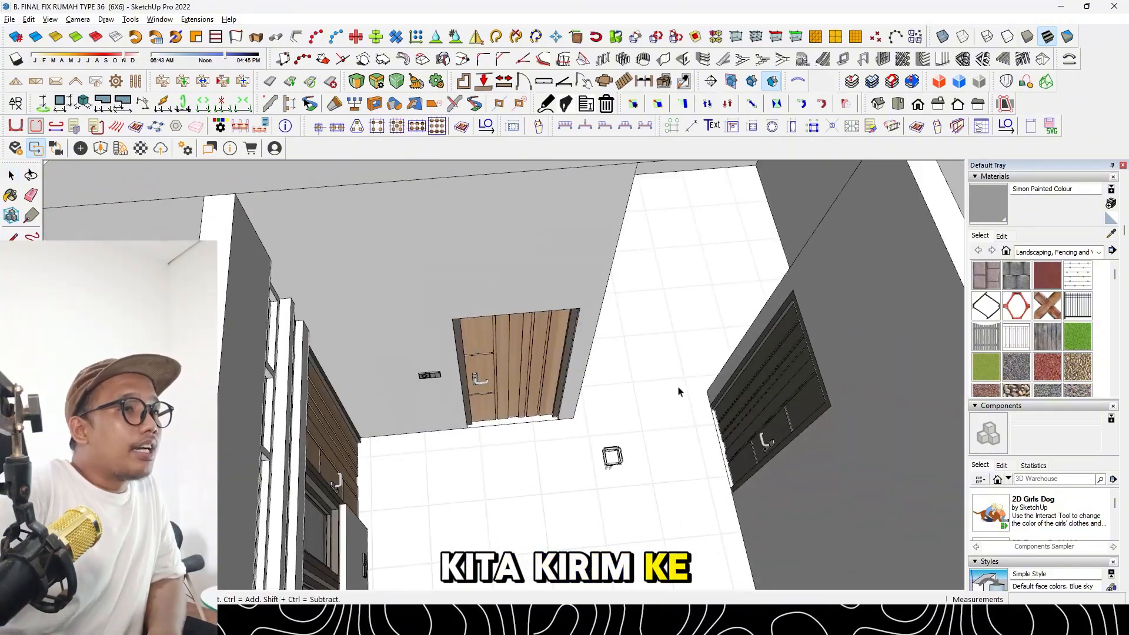
pyautogui.scroll(-2, 443, 375)
pyautogui.click(441, 374)
pyautogui.press('m')
pyautogui.moveTo(795, 375); pyautogui.dragTo(531, 394, button='middle')
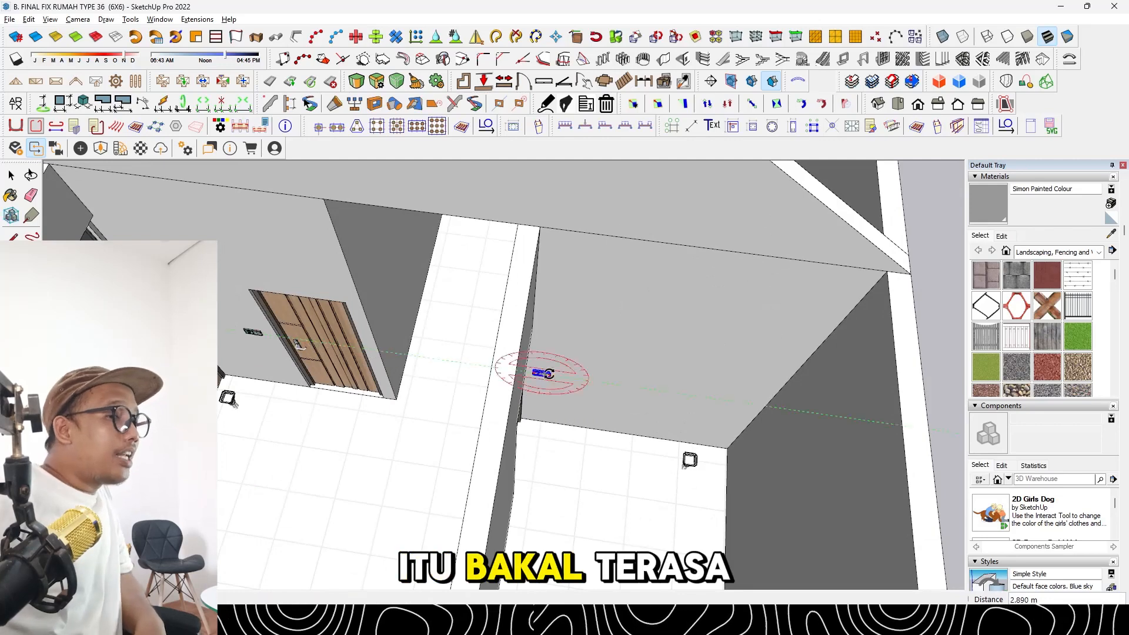
# Place the copied unit on the back room's wall beside the wooden door and copy it to the toilet door's wall
pyautogui.scroll(-3, 388, 254)
pyautogui.click(897, 104)
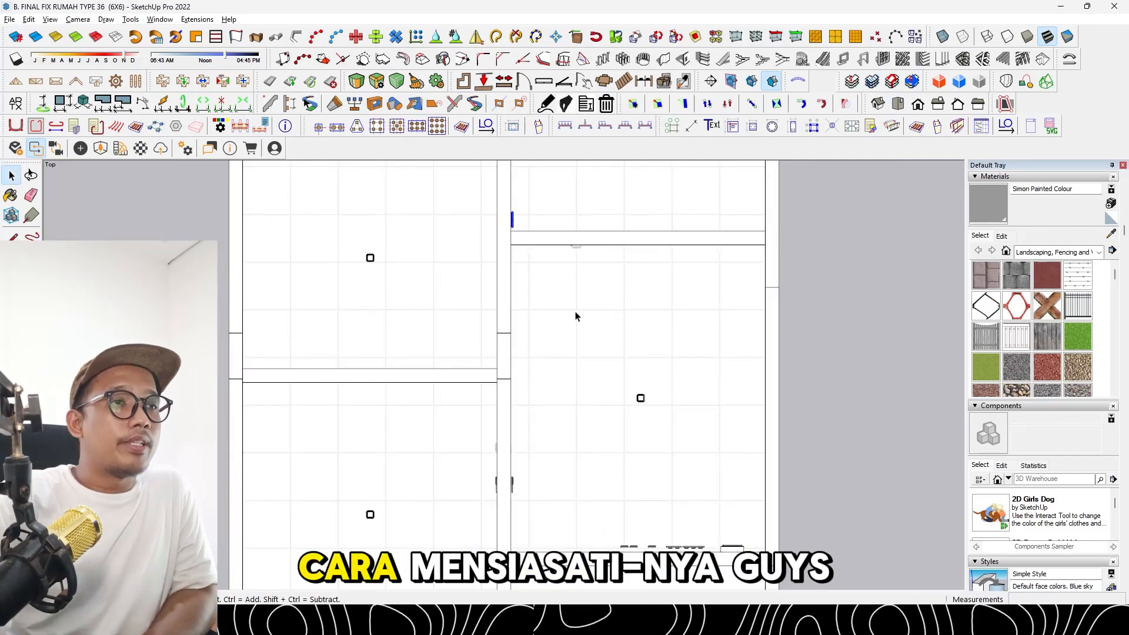
pyautogui.scroll(-2, 576, 318)
pyautogui.keyDown('shift'); pyautogui.moveTo(572, 277); pyautogui.dragTo(481, 368, button='middle'); pyautogui.keyUp('shift')
pyautogui.scroll(3, 450, 320)
pyautogui.press('m')
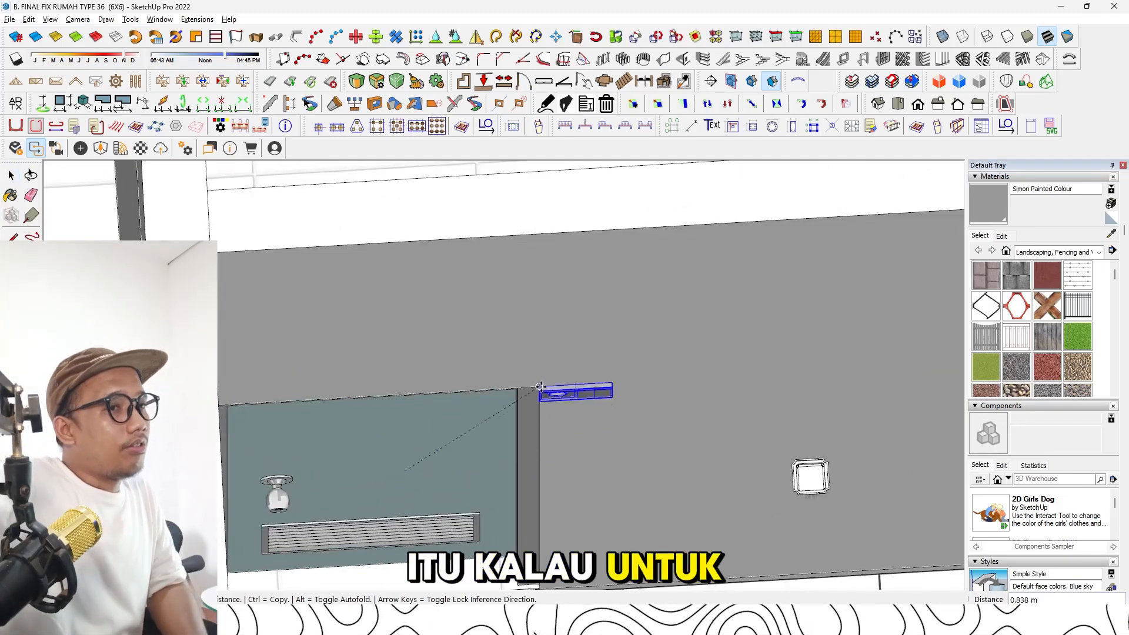
# Move the socket-switch unit about 0.33 m so it sits on the wall just beside the toilet door's frame
pyautogui.press('m')
pyautogui.click(477, 468)
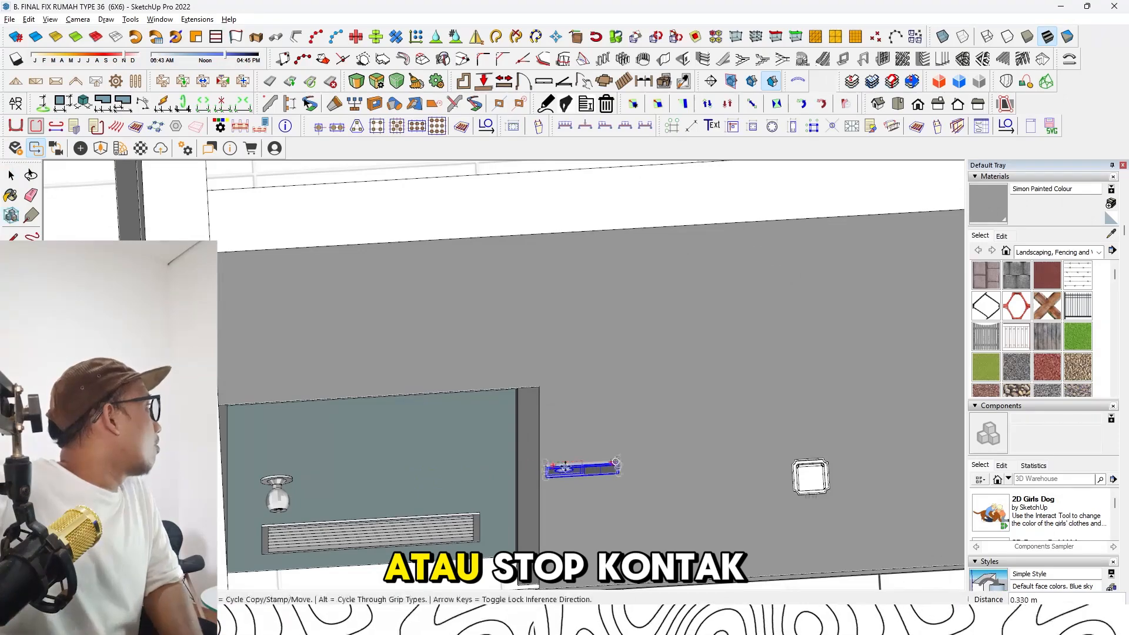
pyautogui.click(565, 466)
pyautogui.moveTo(565, 466); pyautogui.dragTo(619, 438, button='middle')
pyautogui.scroll(5, 545, 381)
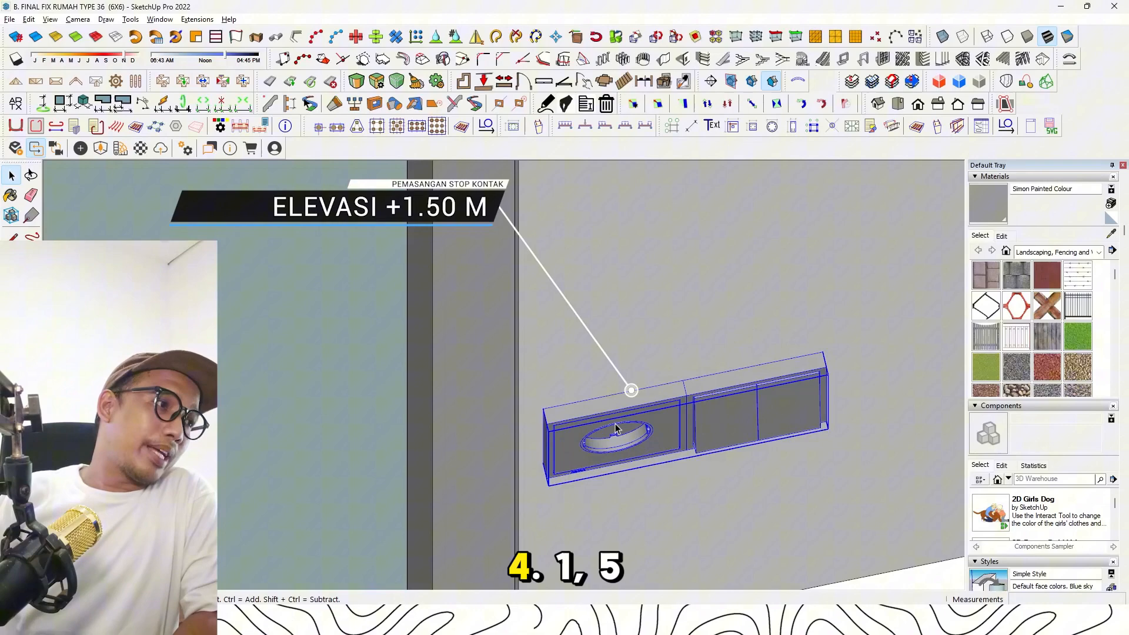
pyautogui.scroll(3, 676, 406)
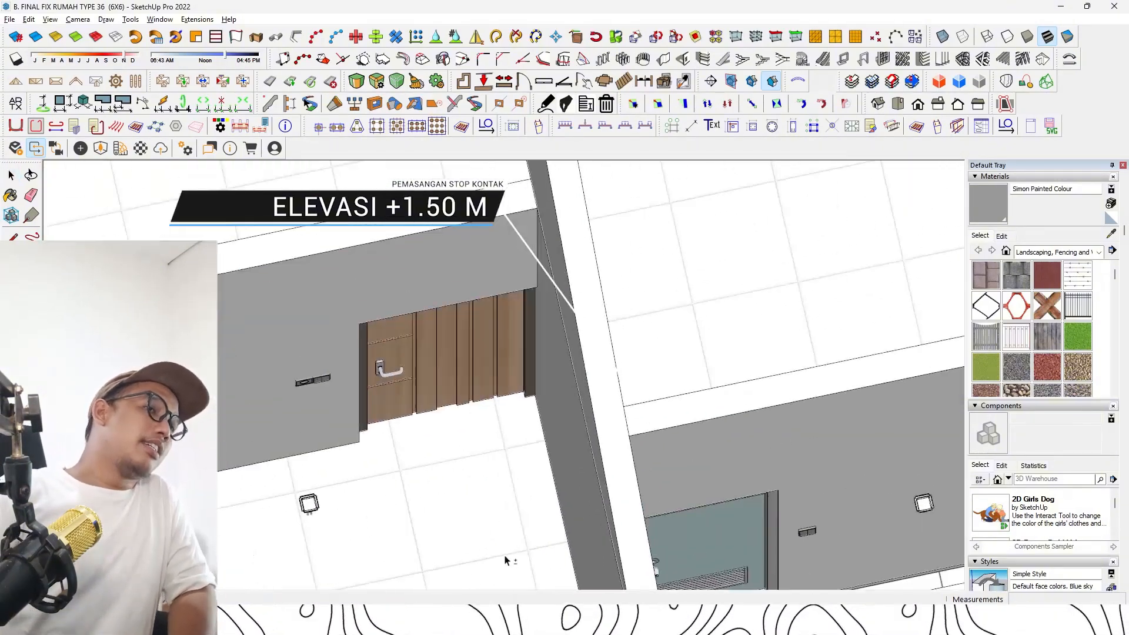
pyautogui.scroll(5, 291, 382)
pyautogui.click(292, 382)
pyautogui.scroll(3, 274, 374)
pyautogui.press('m')
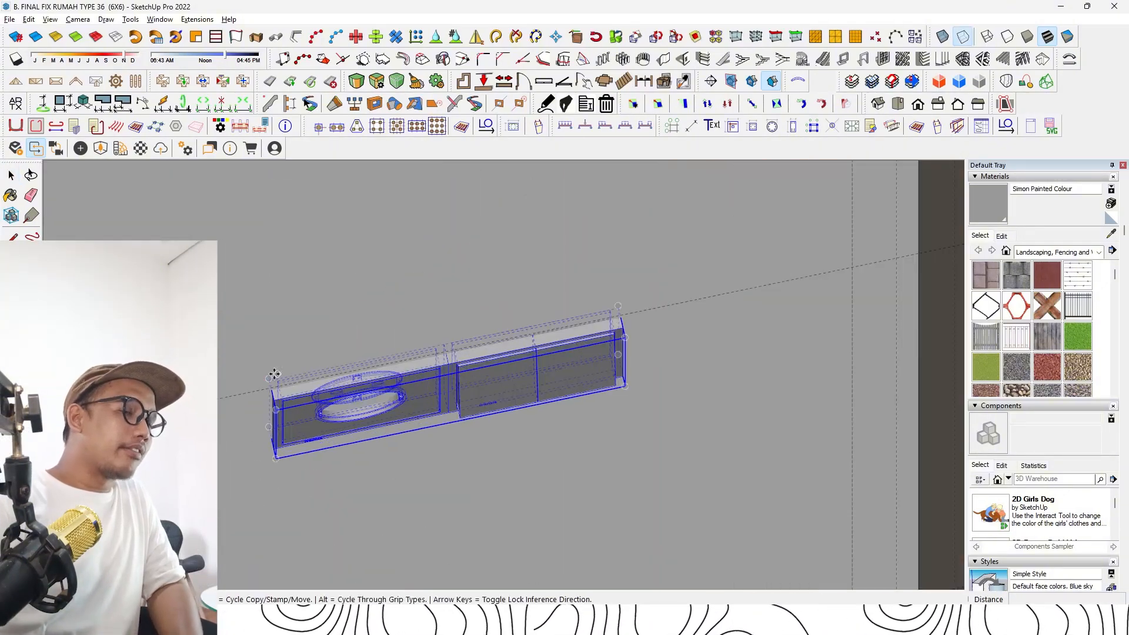
pyautogui.click(274, 375)
pyautogui.press('Escape')
pyautogui.scroll(-10, 304, 402)
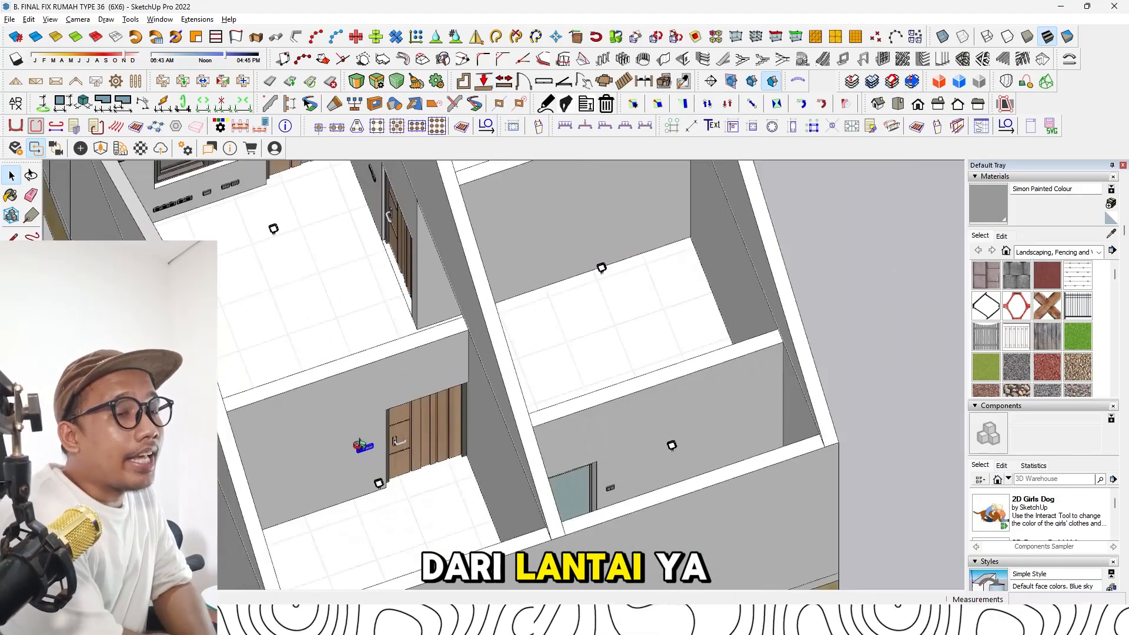
# Copy the double-switch unit from the front room's wall to beside the toilet door, replacing the socket-switch unit there
pyautogui.scroll(3, 555, 435)
pyautogui.scroll(-4, 555, 435)
pyautogui.moveTo(556, 435); pyautogui.dragTo(236, 429, button='middle')
pyautogui.scroll(4, 252, 288)
pyautogui.click(280, 257)
pyautogui.scroll(-1, 280, 257)
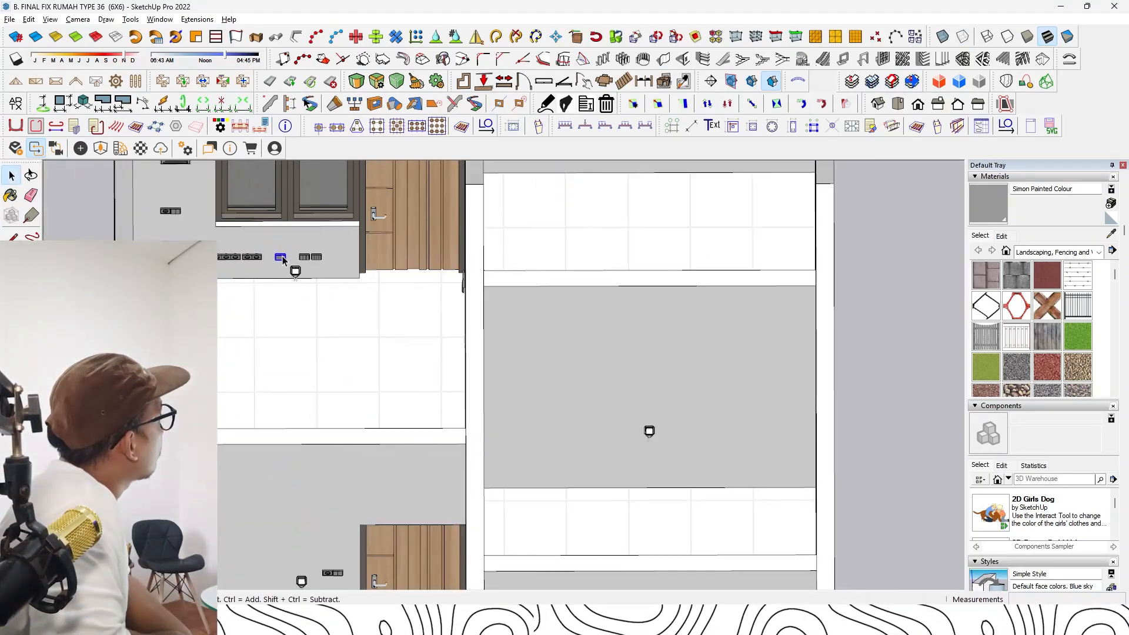
pyautogui.press('m')
pyautogui.scroll(2, 276, 254)
pyautogui.press('ctrl')
pyautogui.click(273, 251)
pyautogui.scroll(-3, 282, 259)
pyautogui.scroll(5, 541, 441)
pyautogui.moveTo(541, 441); pyautogui.dragTo(541, 526, button='middle')
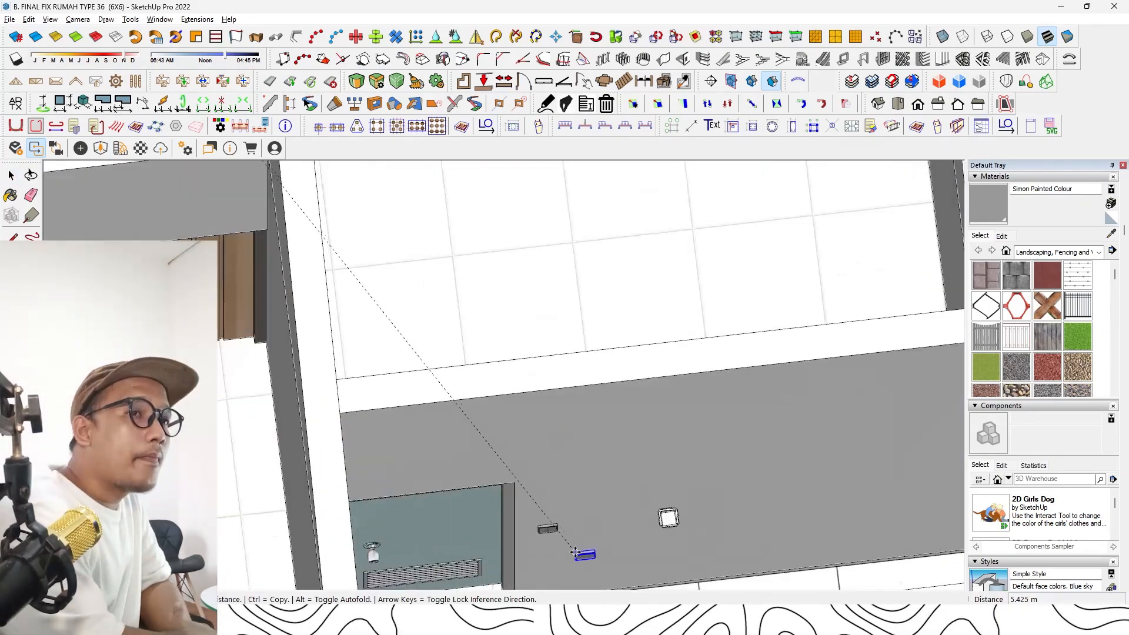
pyautogui.scroll(4, 508, 498)
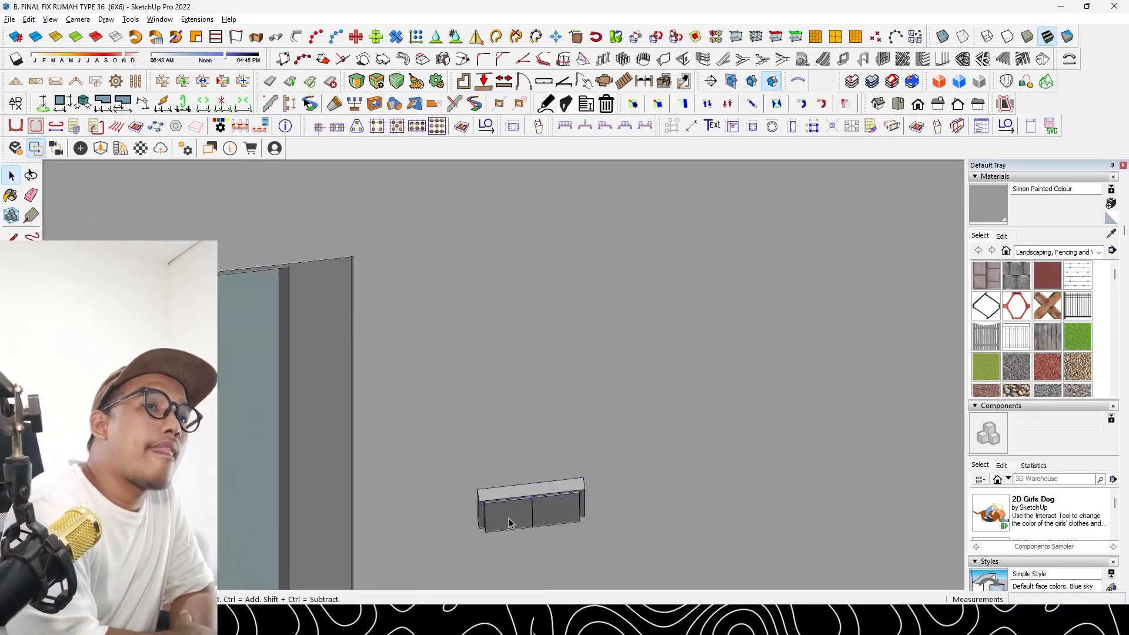
# Select the socket and switch units in the toilet, back room and bedroom together
pyautogui.scroll(-3, 512, 522)
pyautogui.moveTo(512, 522); pyautogui.dragTo(256, 404, button='middle')
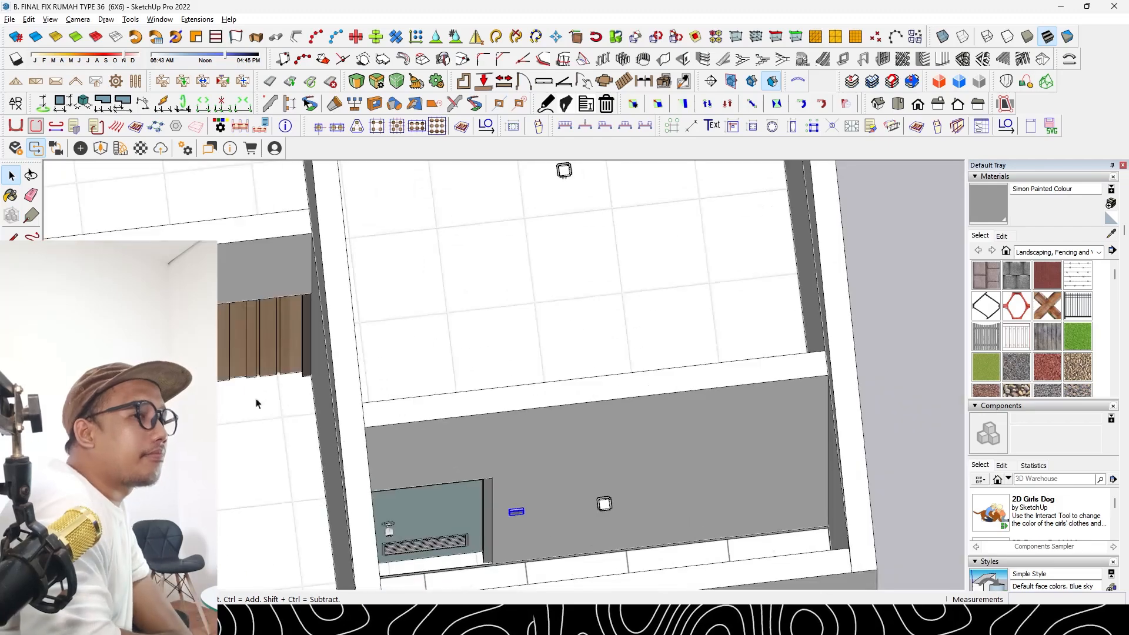
pyautogui.scroll(-2, 120, 350)
pyautogui.keyDown('shift'); pyautogui.moveTo(174, 206); pyautogui.dragTo(262, 421, button='middle'); pyautogui.keyUp('shift')
pyautogui.keyDown('shift'); pyautogui.moveTo(164, 282); pyautogui.dragTo(251, 434, button='middle'); pyautogui.keyUp('shift')
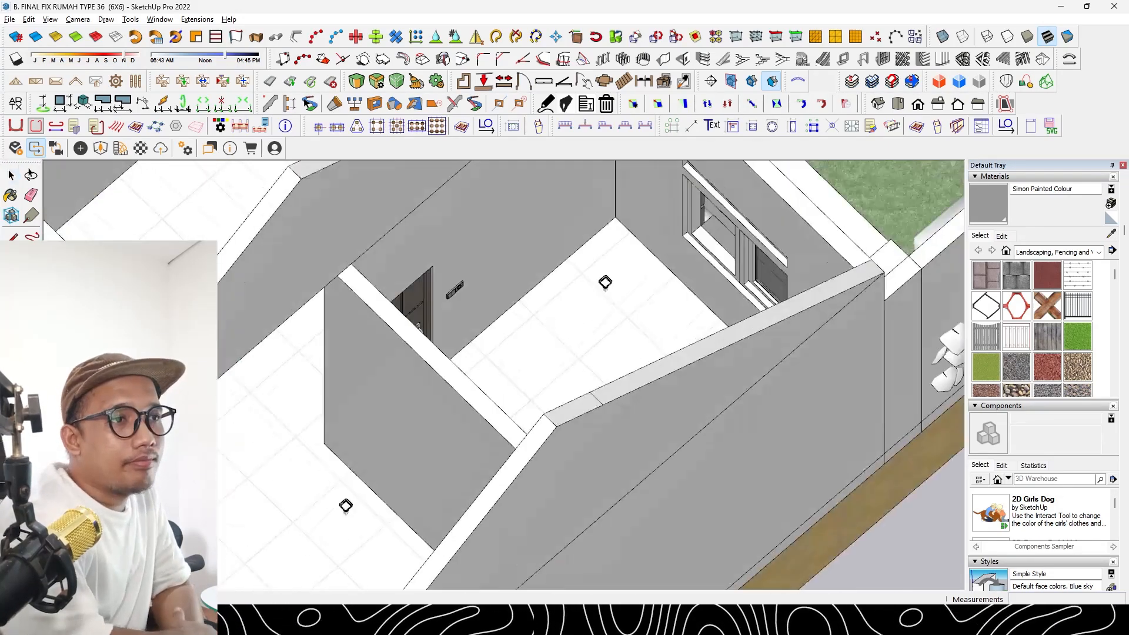
pyautogui.keyDown('shift'); pyautogui.click(458, 290); pyautogui.keyUp('shift')
pyautogui.keyDown('shift'); pyautogui.moveTo(458, 291); pyautogui.dragTo(500, 441, button='middle'); pyautogui.keyUp('shift')
pyautogui.scroll(-4, 499, 441)
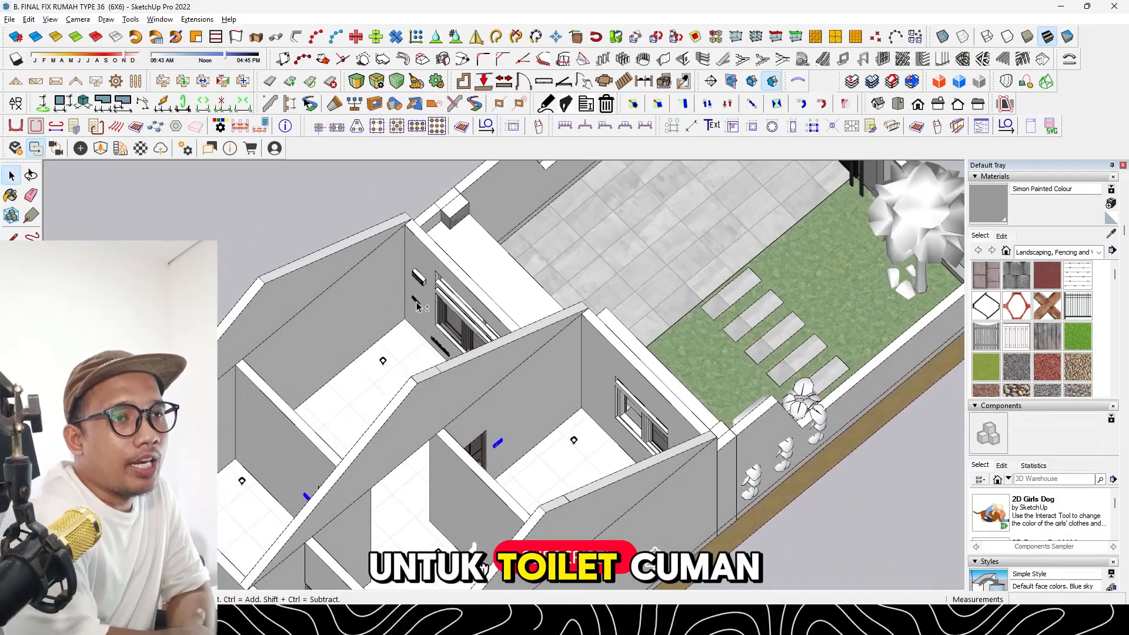
# Group the selected indoor and facade lamps together with their conduits
pyautogui.moveTo(383, 364); pyautogui.dragTo(286, 355, button='middle')
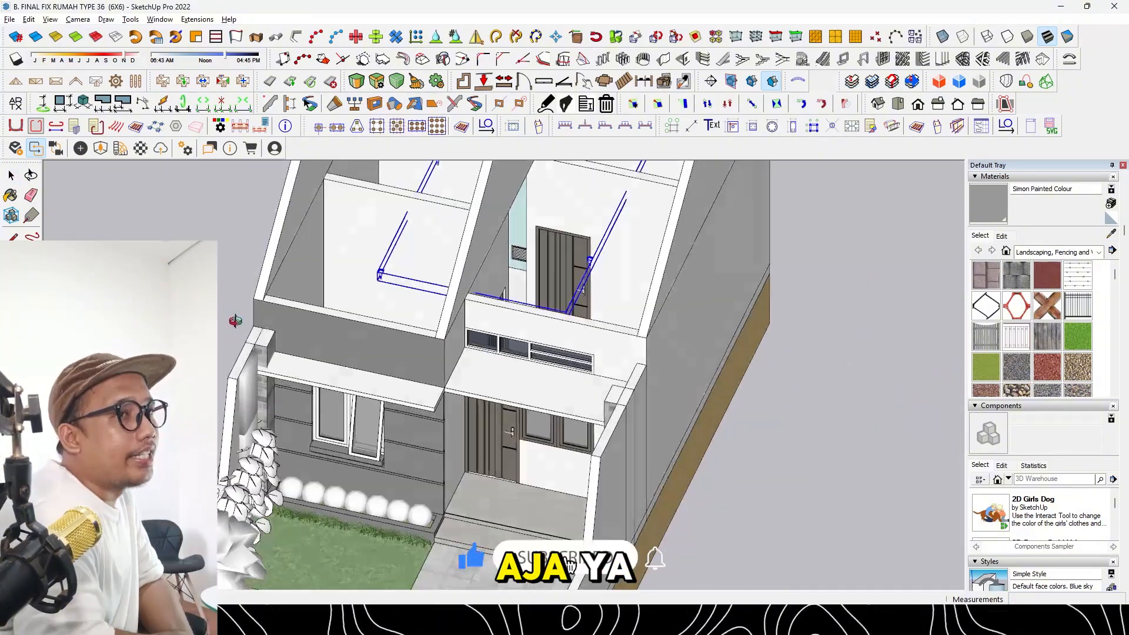
pyautogui.scroll(4, 286, 355)
pyautogui.moveTo(514, 382); pyautogui.dragTo(658, 579, button='middle')
pyautogui.scroll(2, 880, 337)
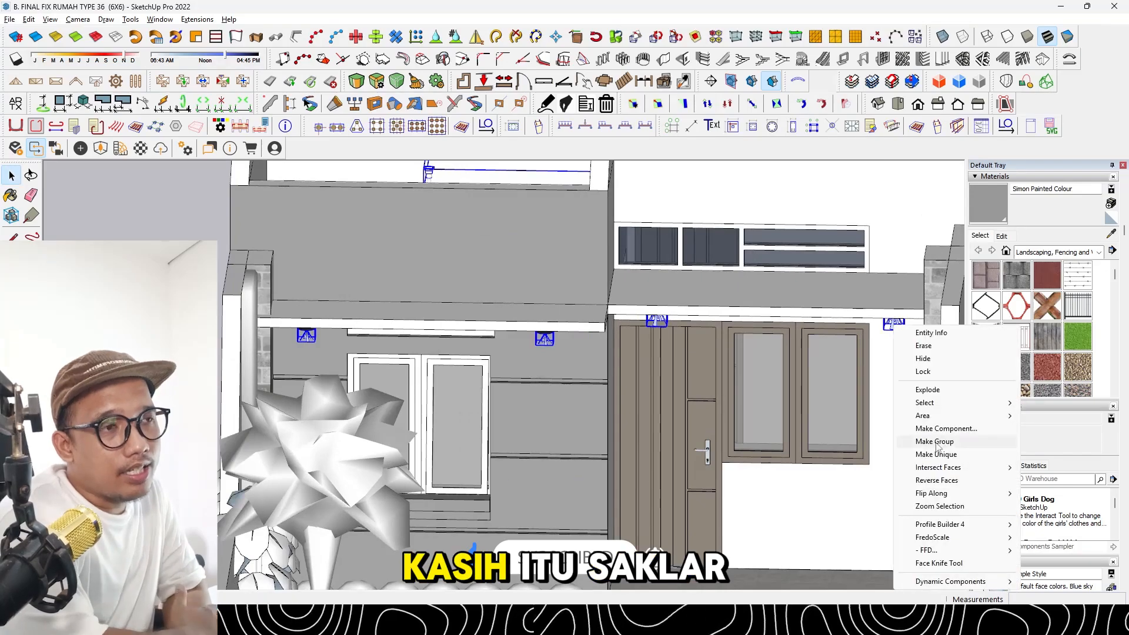
pyautogui.click(938, 442)
# Select the lamp and conduit group together with the socket and switch units and combine them into one group
pyautogui.moveTo(870, 364); pyautogui.dragTo(440, 352, button='middle')
pyautogui.click(513, 438)
pyautogui.moveTo(513, 439); pyautogui.dragTo(286, 421, button='middle')
pyautogui.scroll(1, 279, 417)
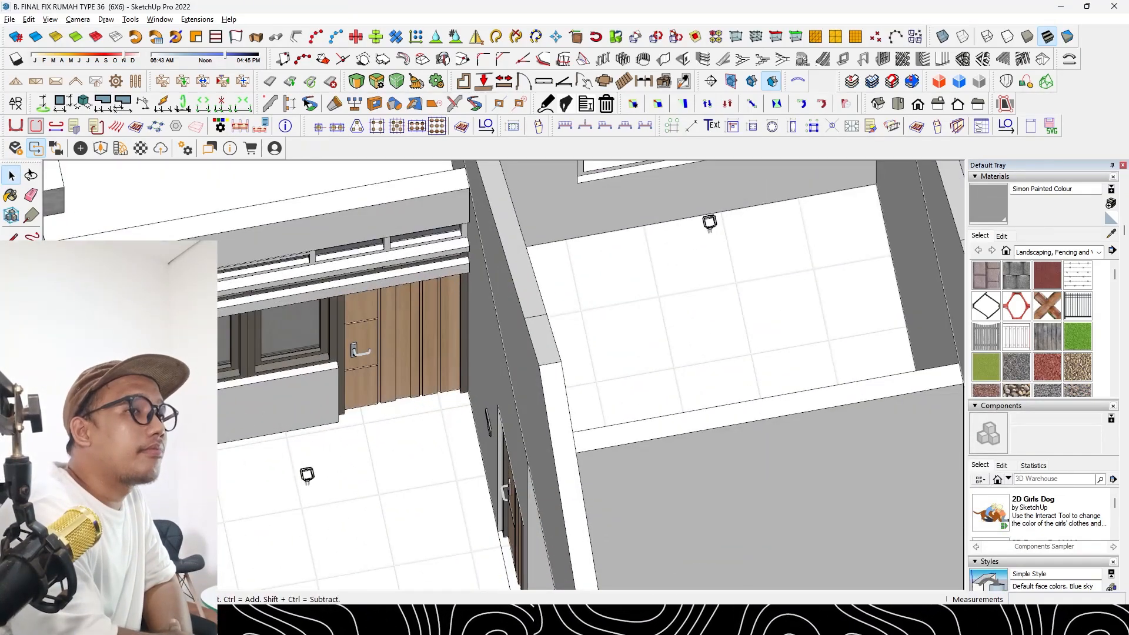
pyautogui.scroll(-1, 288, 432)
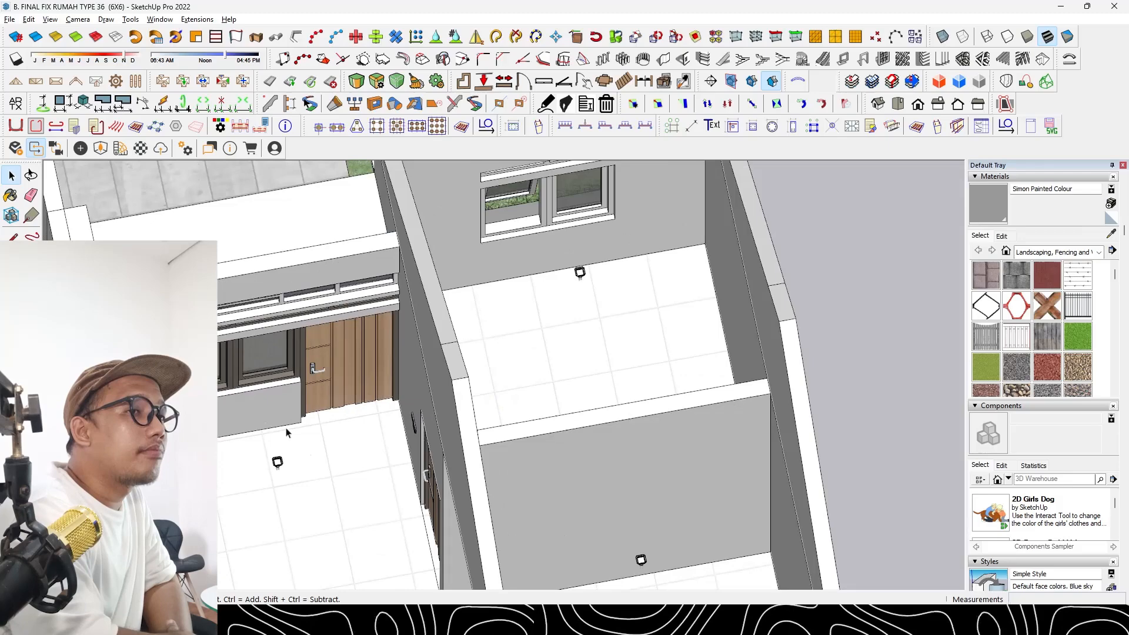
pyautogui.rightClick(280, 465)
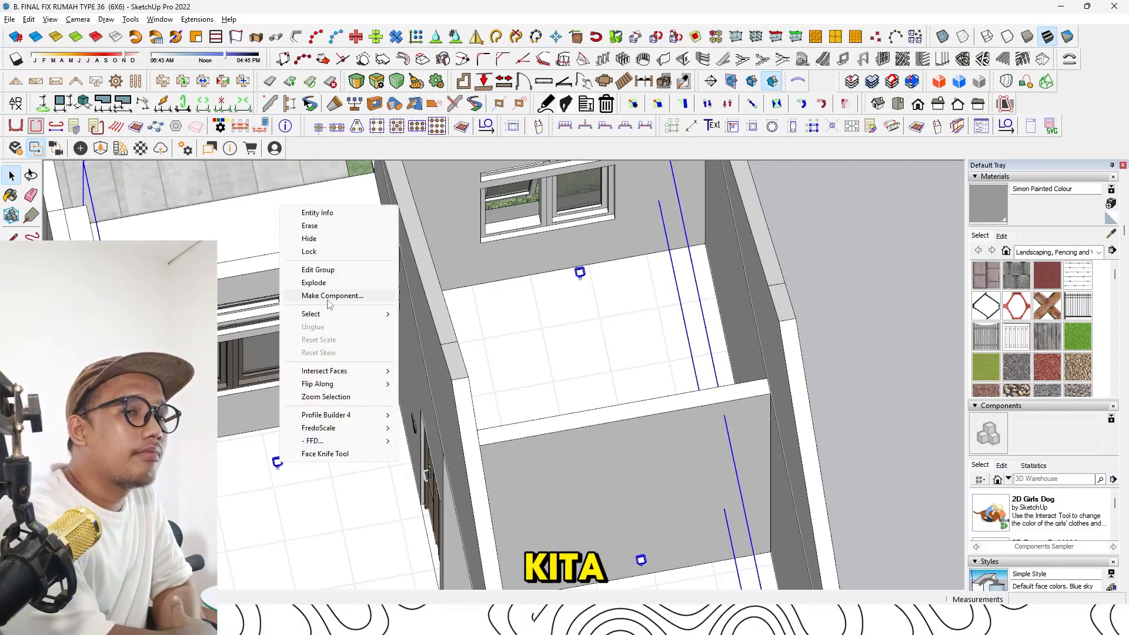
pyautogui.rightClick(414, 425)
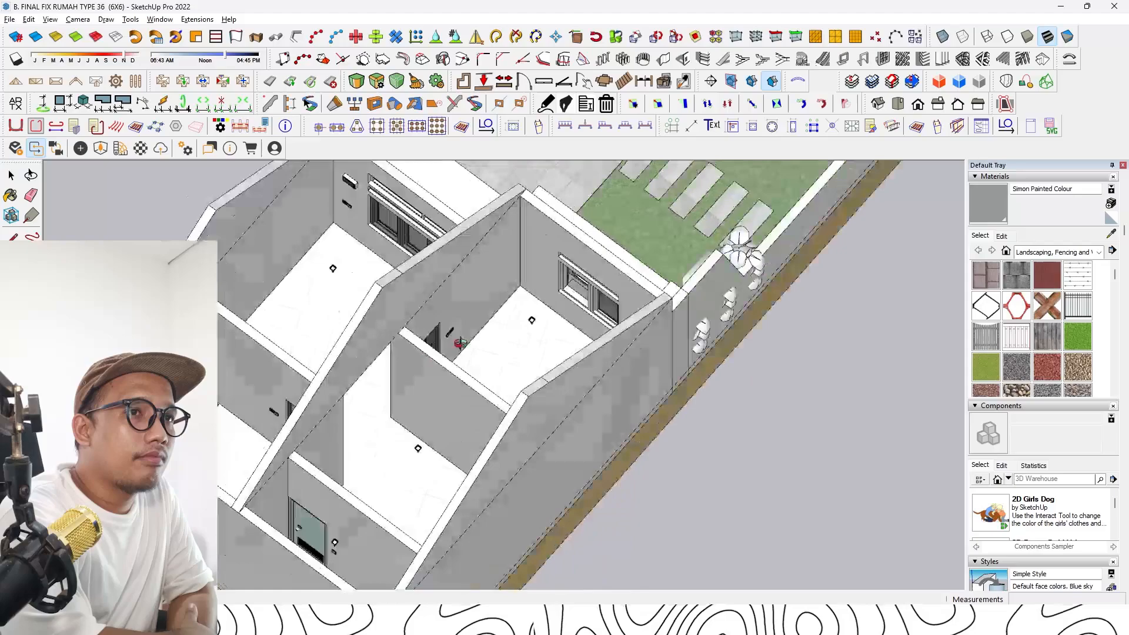
# Inspect the placement of lamps, sockets and switches in every room from several sides of the house
pyautogui.scroll(-5, 460, 342)
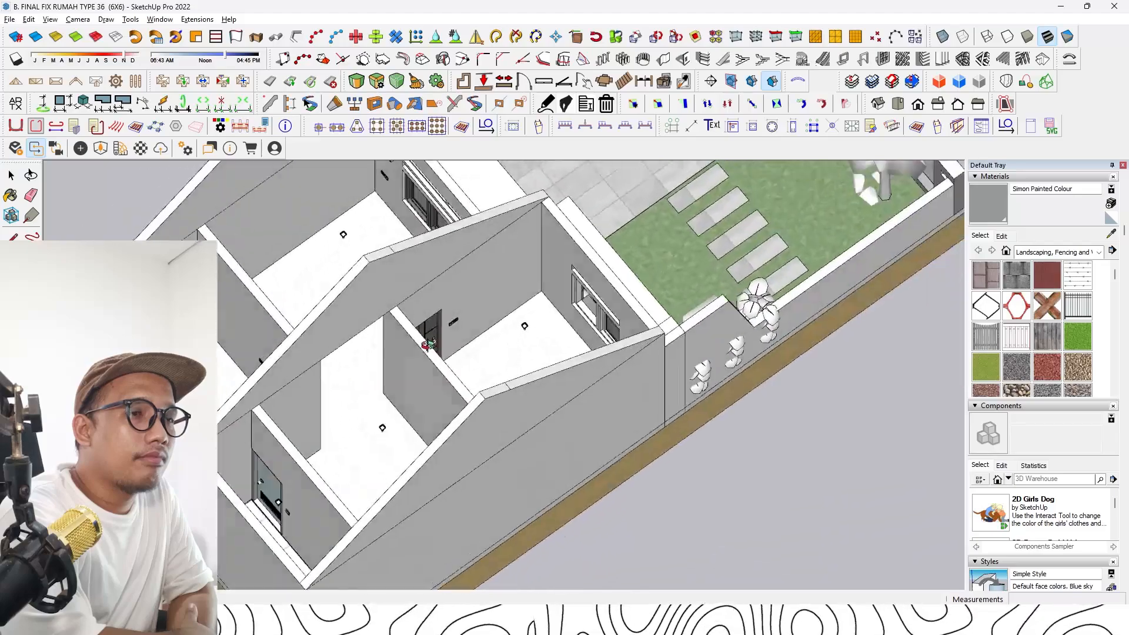
pyautogui.moveTo(460, 342); pyautogui.dragTo(588, 382, button='middle')
pyautogui.scroll(3, 325, 377)
pyautogui.scroll(-3, 327, 377)
pyautogui.moveTo(664, 365); pyautogui.dragTo(358, 359, button='middle')
pyautogui.scroll(4, 363, 348)
pyautogui.scroll(-6, 363, 347)
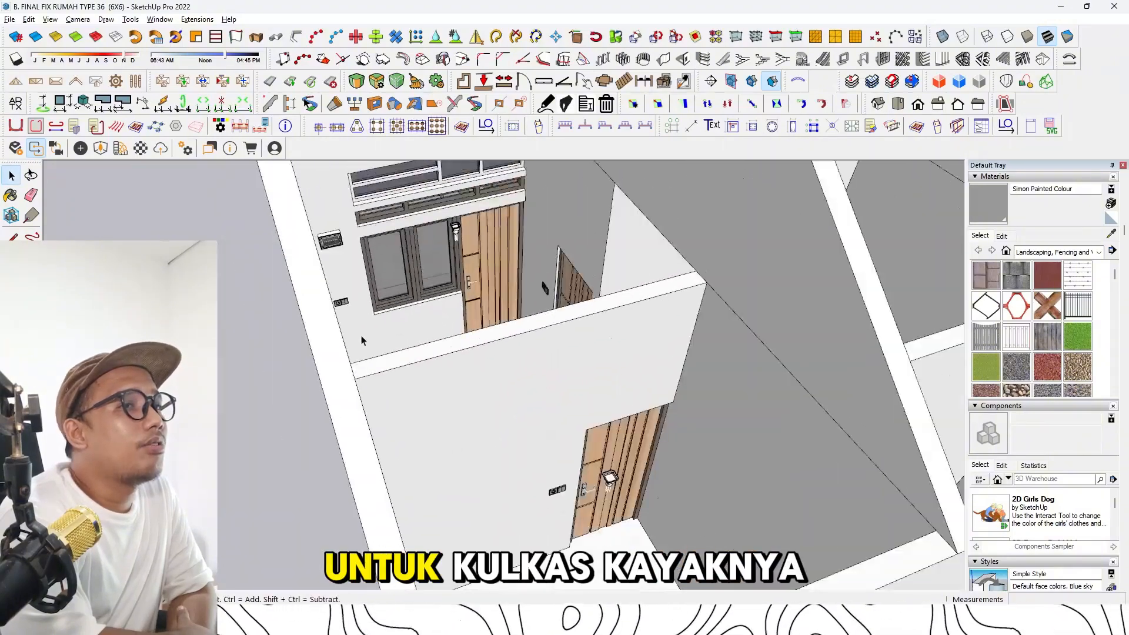
pyautogui.moveTo(441, 244); pyautogui.dragTo(415, 453, button='middle')
# Insert the standing man component from the Components Sampler and stand it on the front room's floor near the inner door's switch
pyautogui.scroll(-3, 1032, 457)
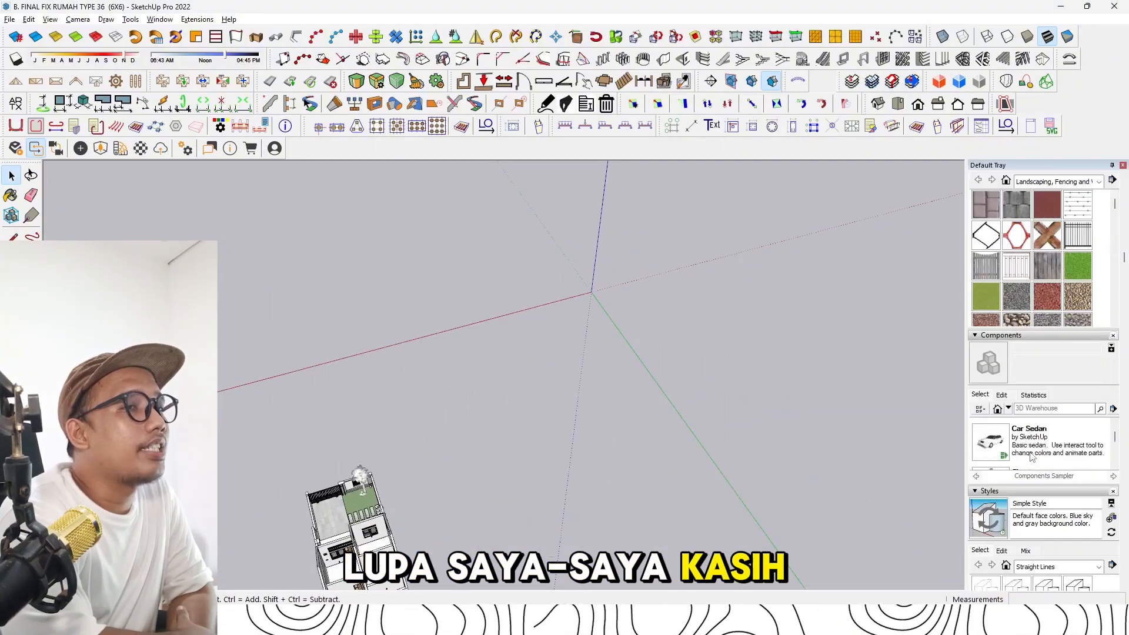
pyautogui.click(990, 442)
pyautogui.scroll(10, 474, 335)
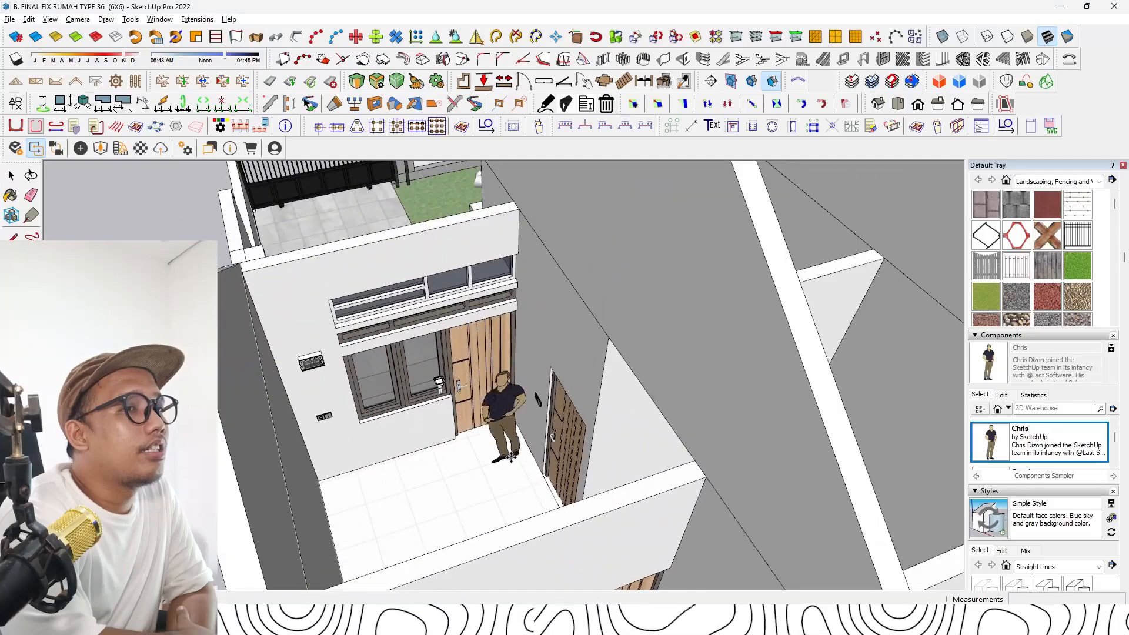
pyautogui.scroll(5, 519, 482)
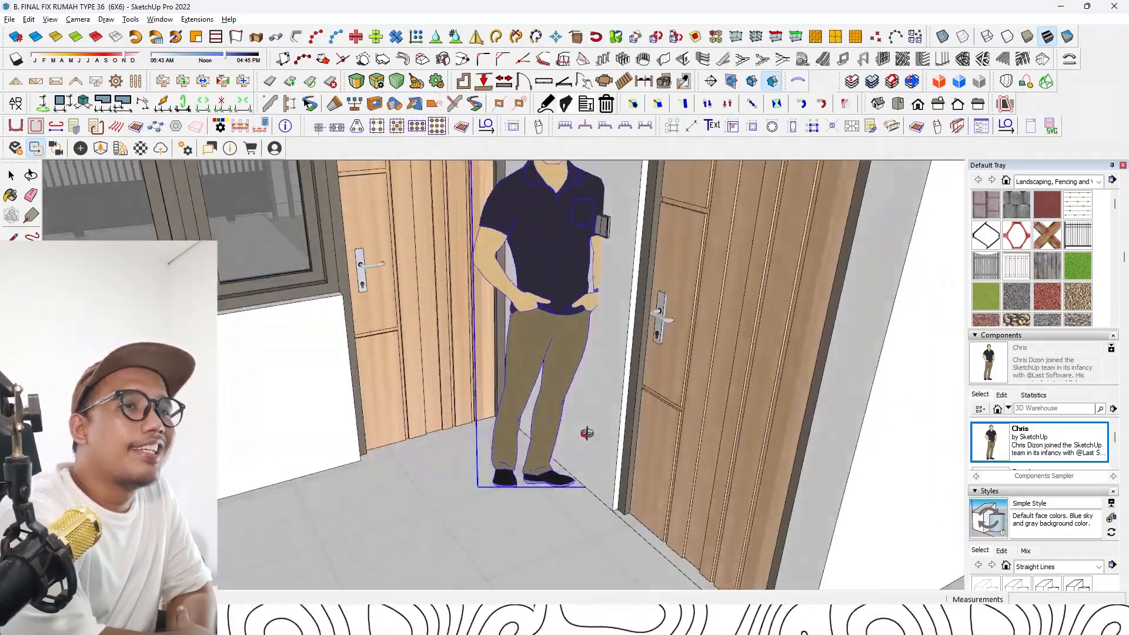
pyautogui.click(523, 528)
pyautogui.moveTo(523, 528); pyautogui.dragTo(587, 592, button='middle')
pyautogui.scroll(3, 539, 474)
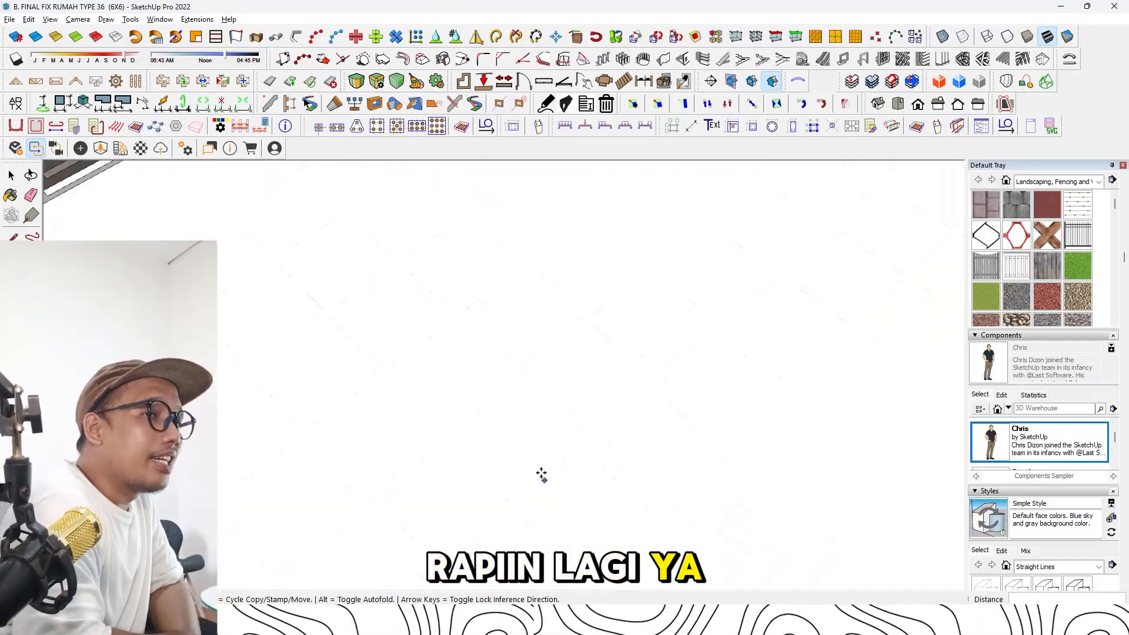
pyautogui.scroll(-3, 539, 474)
pyautogui.keyDown('shift'); pyautogui.moveTo(539, 474); pyautogui.dragTo(461, 526, button='middle'); pyautogui.keyUp('shift')
pyautogui.scroll(-3, 303, 487)
# Open the electrical group, select the socket and switch units in the rooms, and raise them together on their walls
pyautogui.doubleClick(522, 381)
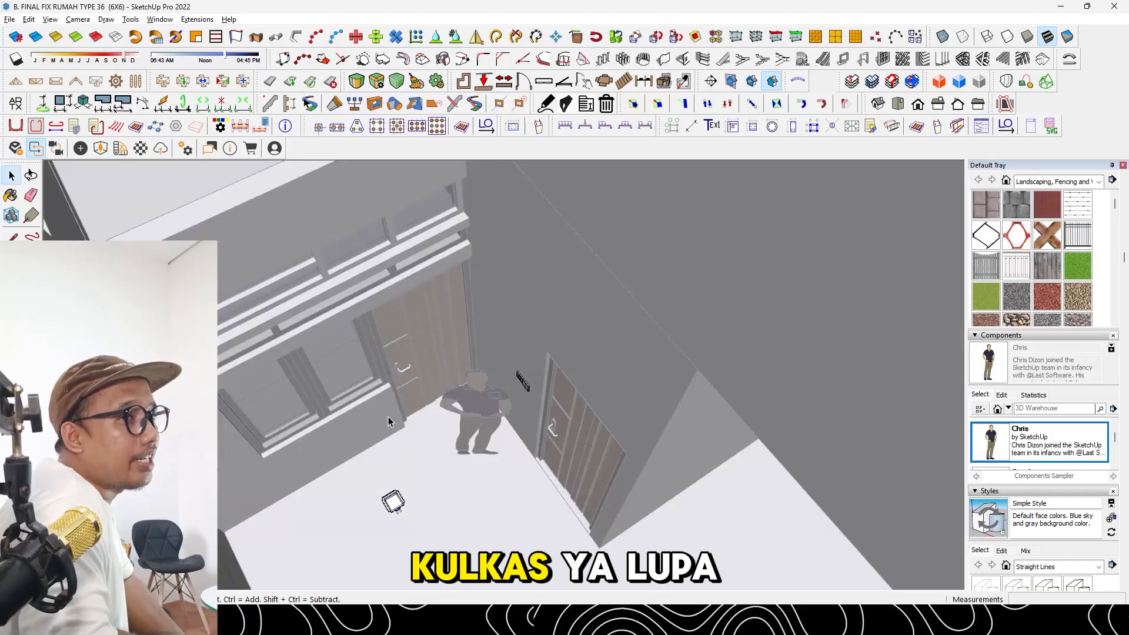
pyautogui.click(522, 381)
pyautogui.scroll(-6, 522, 380)
pyautogui.moveTo(553, 503); pyautogui.dragTo(425, 474, button='middle')
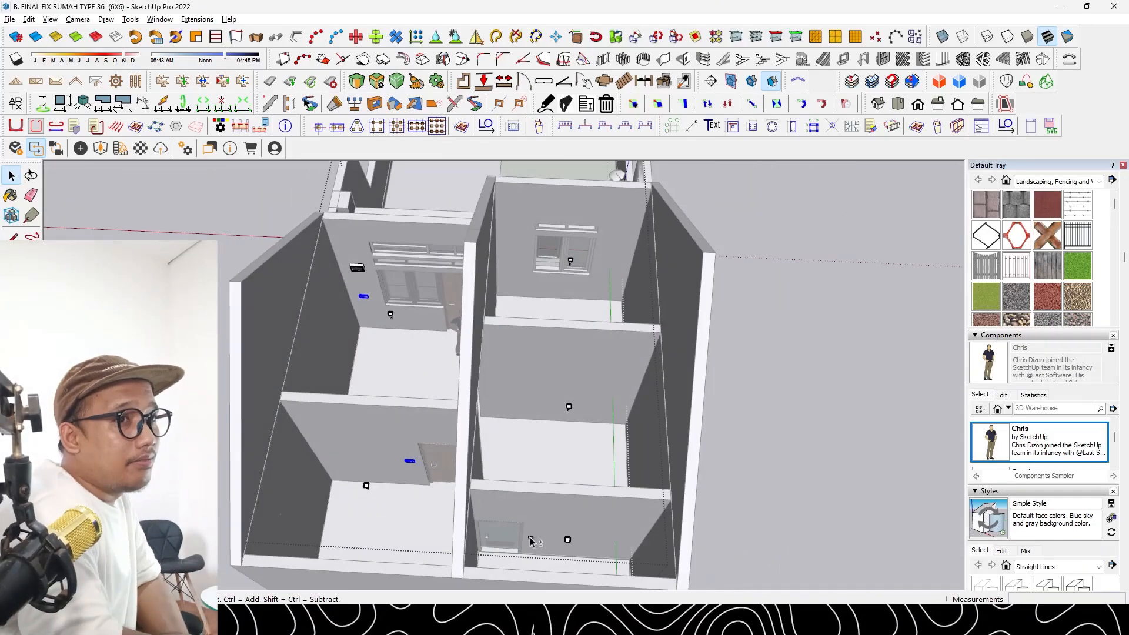
pyautogui.moveTo(579, 315); pyautogui.dragTo(536, 312, button='middle')
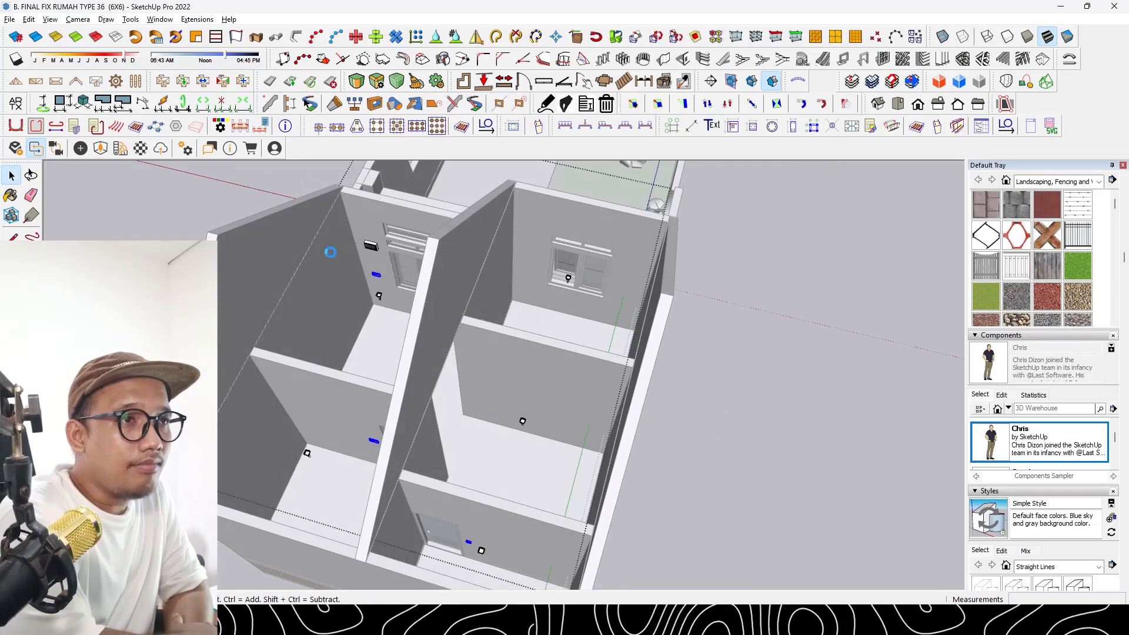
pyautogui.scroll(5, 495, 295)
pyautogui.press('m')
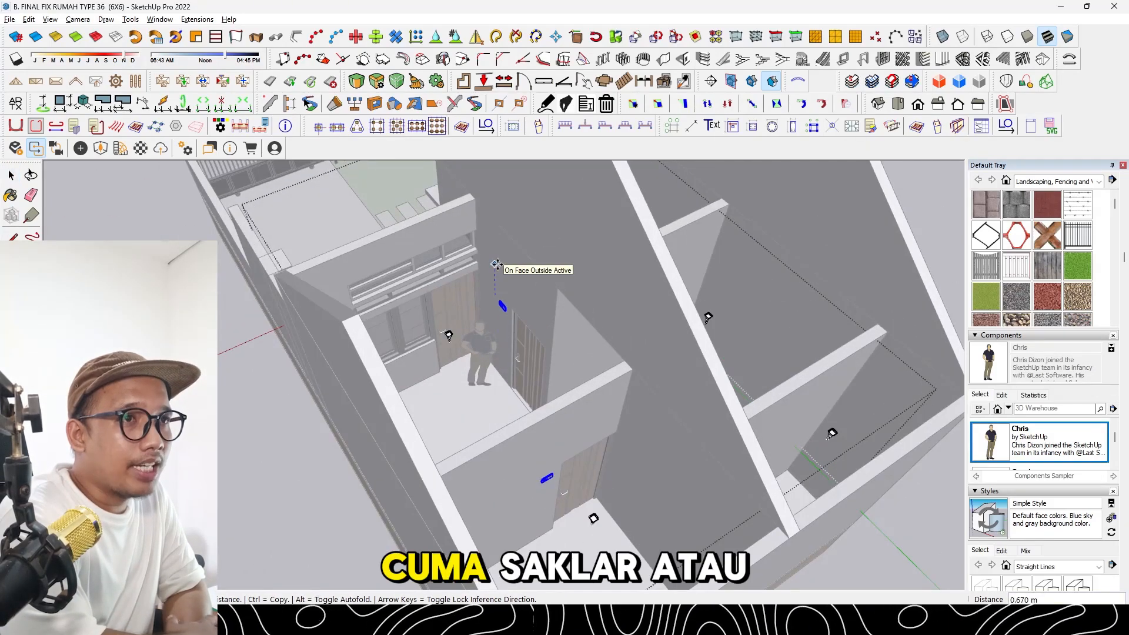
pyautogui.press('space')
# Select the MCB box on the front room's wall and raise it above the socket-switch unit
pyautogui.scroll(-2, 497, 264)
pyautogui.moveTo(497, 264); pyautogui.dragTo(406, 244, button='middle')
pyautogui.scroll(4, 335, 267)
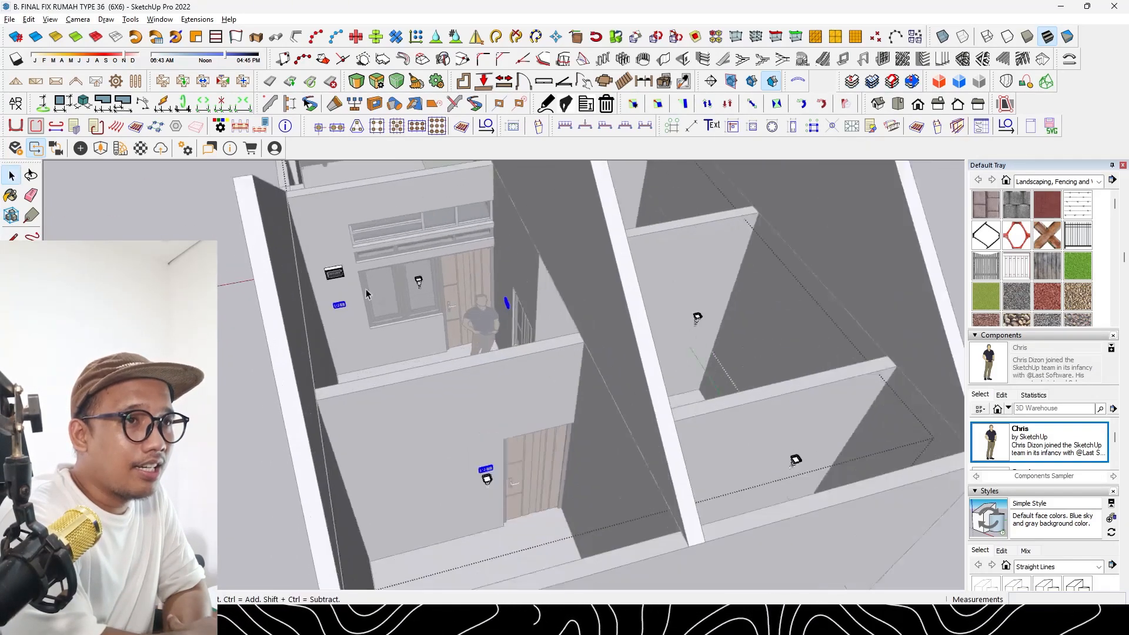
pyautogui.click(331, 278)
pyautogui.scroll(2, 335, 268)
pyautogui.press('m')
pyautogui.scroll(-3, 340, 243)
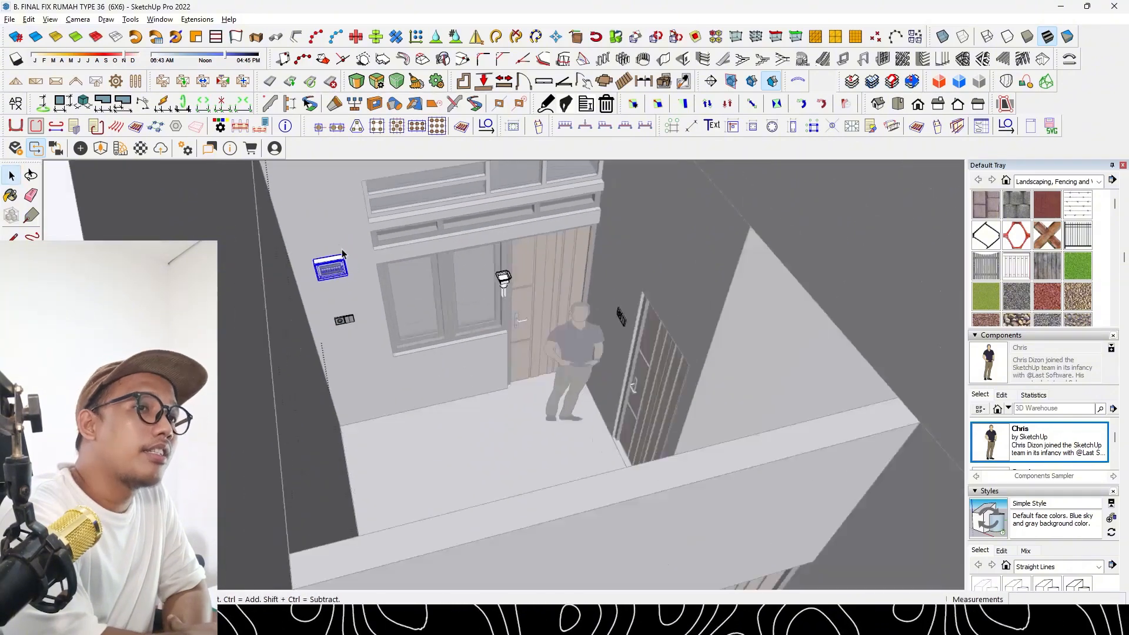
# Leave the electrical group and move the standing man about 6.7 m out of the house onto the front garden
pyautogui.scroll(-5, 559, 412)
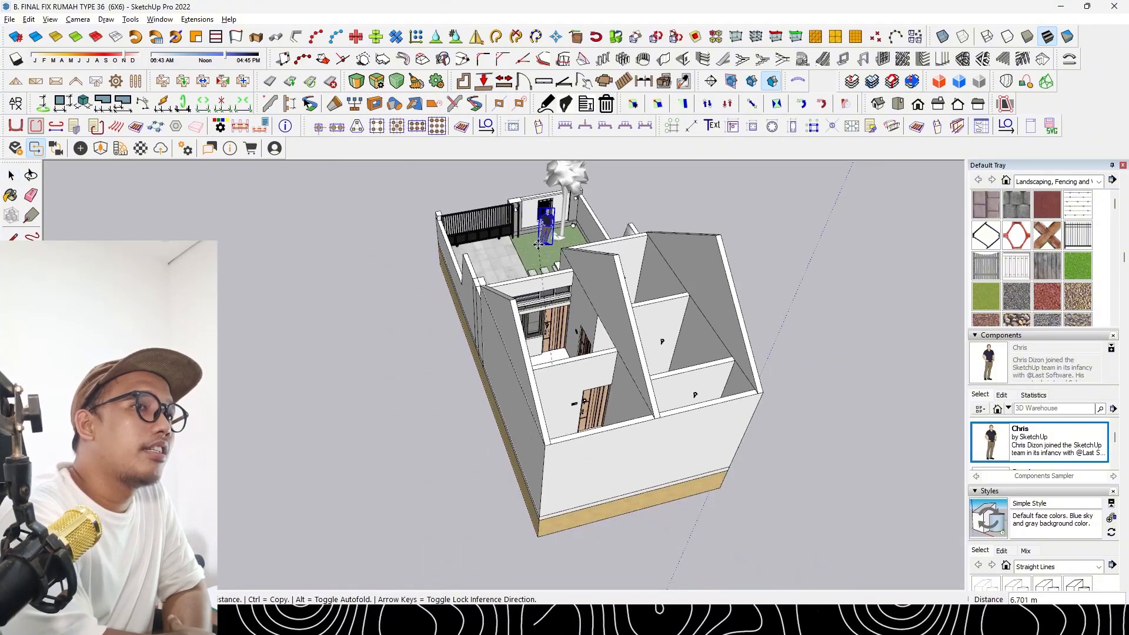
pyautogui.click(538, 244)
pyautogui.press('space')
pyautogui.scroll(2, 538, 244)
pyautogui.moveTo(538, 244); pyautogui.dragTo(719, 289, button='middle')
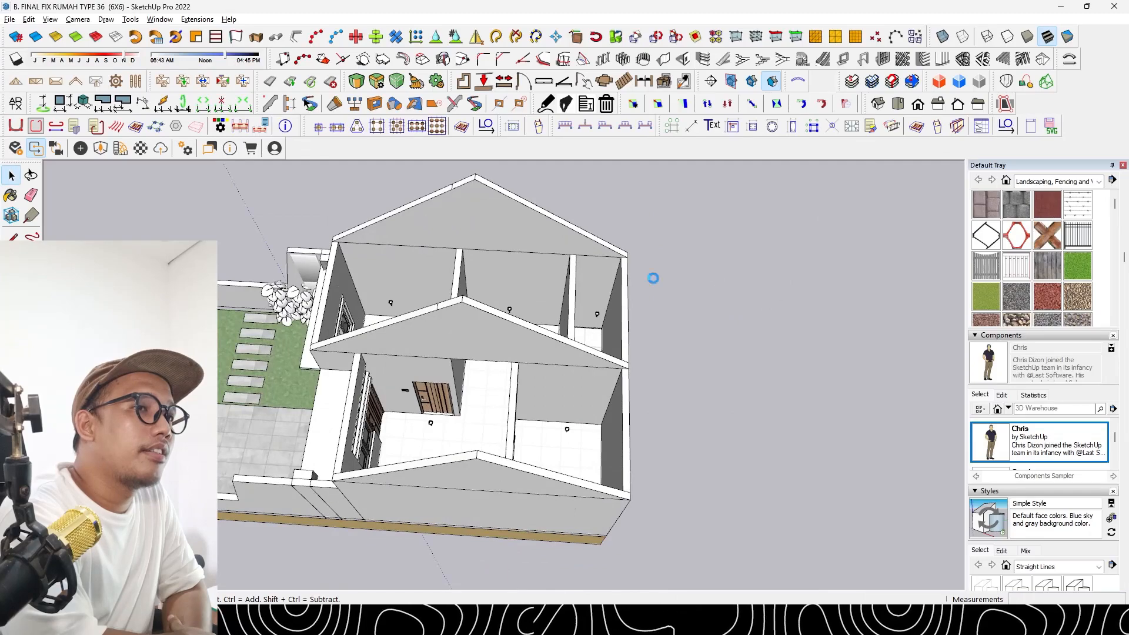
# Open the model statistics in Model Info and purge the unused items from the whole model
pyautogui.moveTo(271, 182); pyautogui.dragTo(658, 203, button='middle')
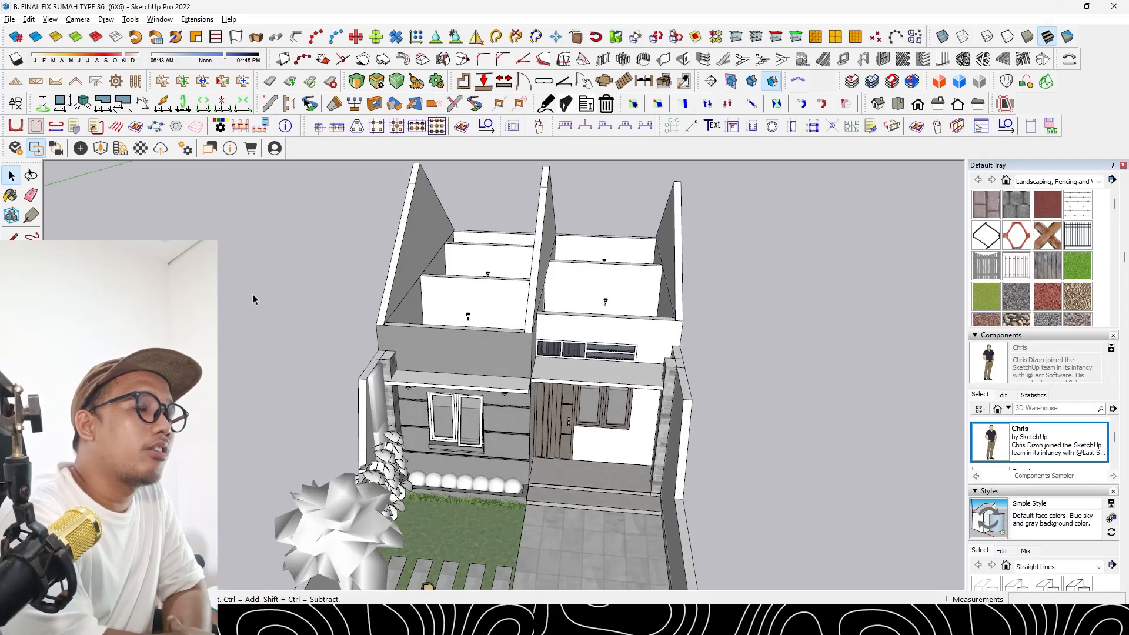
pyautogui.click(194, 21)
pyautogui.moveTo(160, 20)
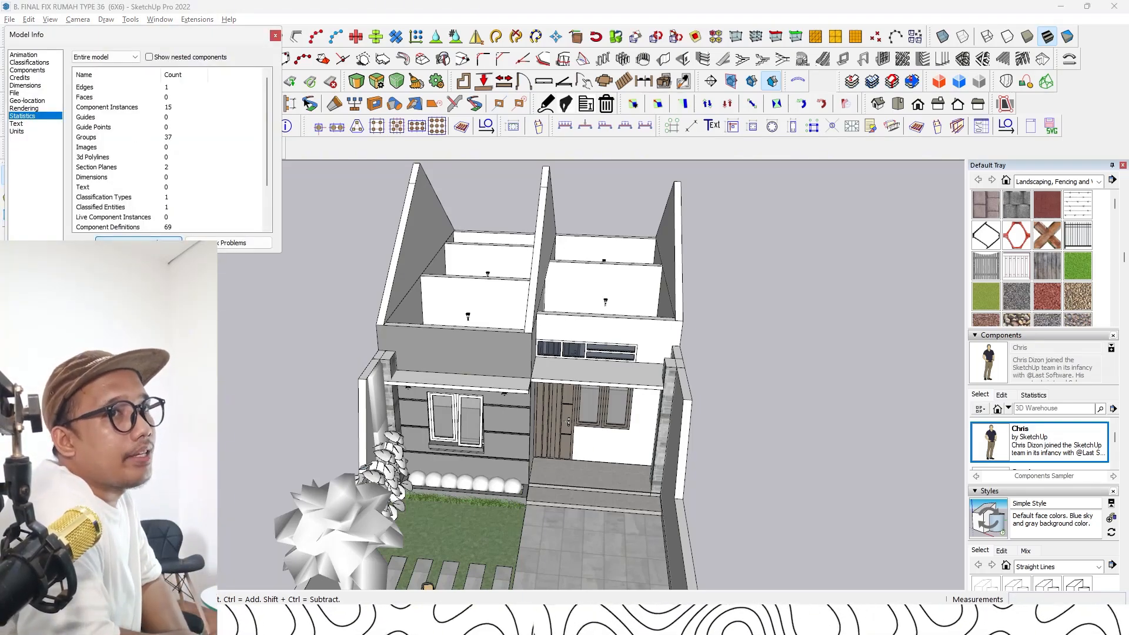
# Copy the front window's sill up to the head of the window and scale the copy's height
pyautogui.scroll(4, 518, 446)
pyautogui.moveTo(470, 488); pyautogui.dragTo(477, 443, button='middle')
pyautogui.click(450, 452)
pyautogui.press('m')
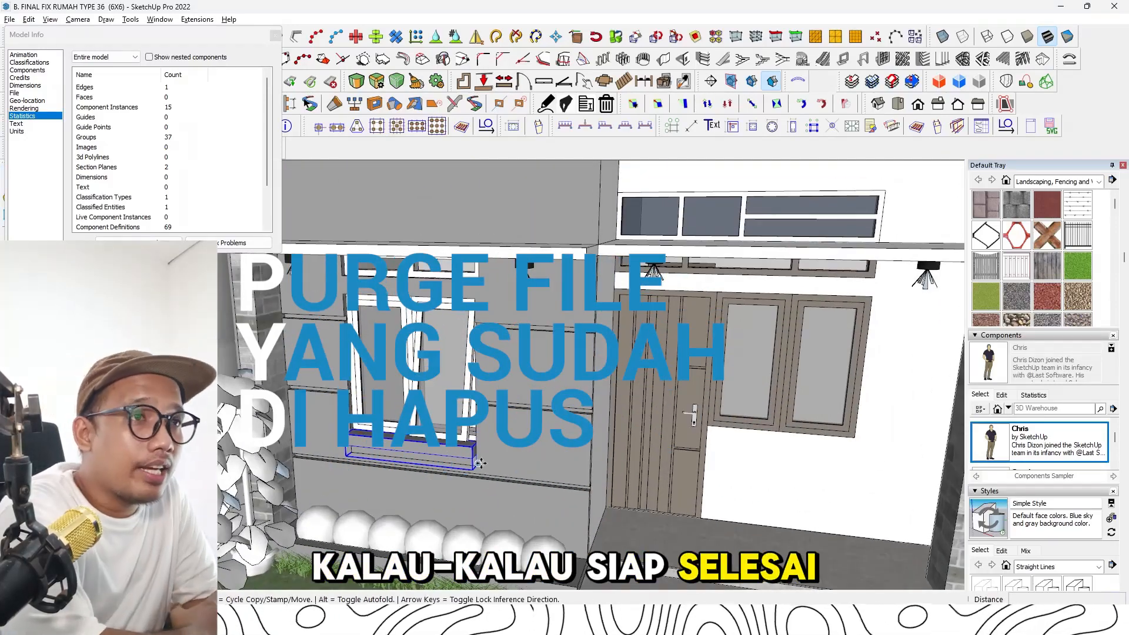
pyautogui.click(475, 354)
pyautogui.scroll(2, 415, 276)
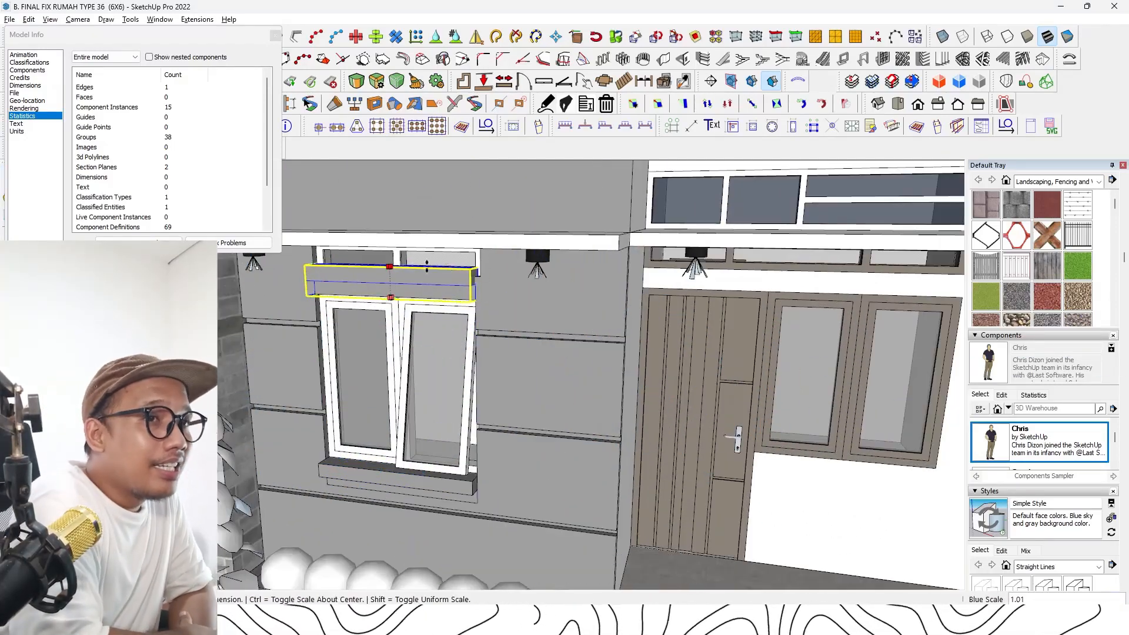
pyautogui.click(480, 277)
pyautogui.press('space')
# Measure the depth of the canopy above the front window with the Line tool
pyautogui.scroll(-3, 470, 299)
pyautogui.click(247, 338)
pyautogui.scroll(2, 411, 334)
pyautogui.moveTo(449, 311)
pyautogui.mouseDown(button='middle')
pyautogui.moveTo(406, 300)
pyautogui.moveTo(418, 341)
pyautogui.moveTo(471, 321)
pyautogui.moveTo(409, 315)
pyautogui.moveTo(414, 331)
pyautogui.moveTo(558, 376)
pyautogui.moveTo(455, 355)
pyautogui.moveTo(557, 309)
pyautogui.moveTo(288, 345)
pyautogui.moveTo(325, 353)
pyautogui.moveTo(419, 335)
pyautogui.mouseUp(button='middle')
pyautogui.scroll(2, 418, 341)
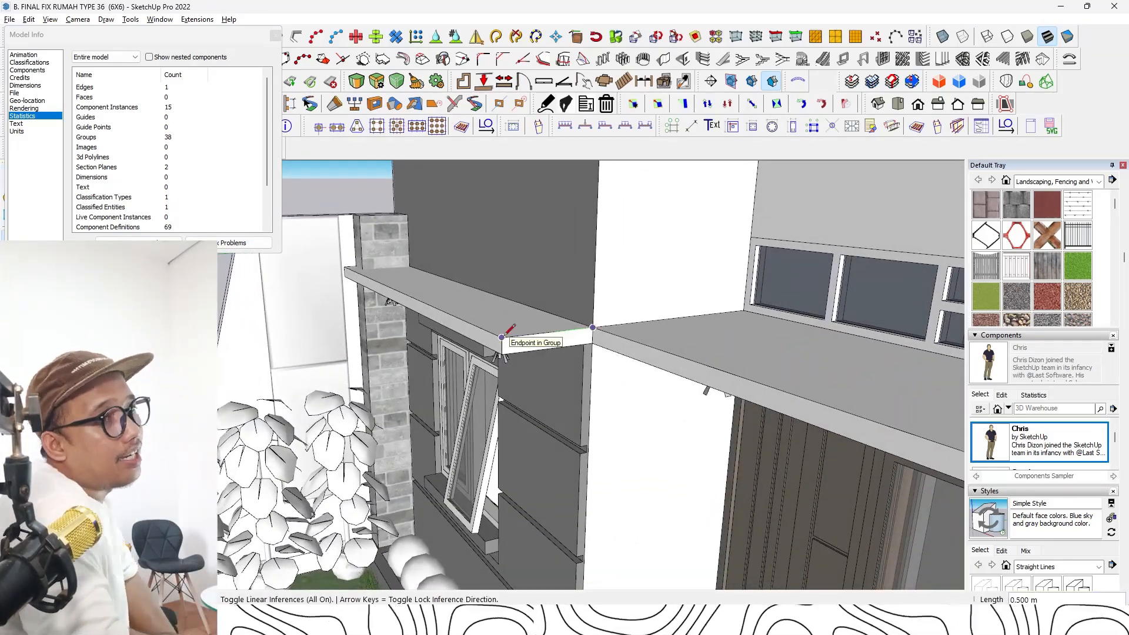
pyautogui.moveTo(502, 337)
pyautogui.mouseDown(button='middle')
pyautogui.moveTo(588, 287)
pyautogui.moveTo(398, 323)
pyautogui.moveTo(494, 323)
pyautogui.mouseUp(button='middle')
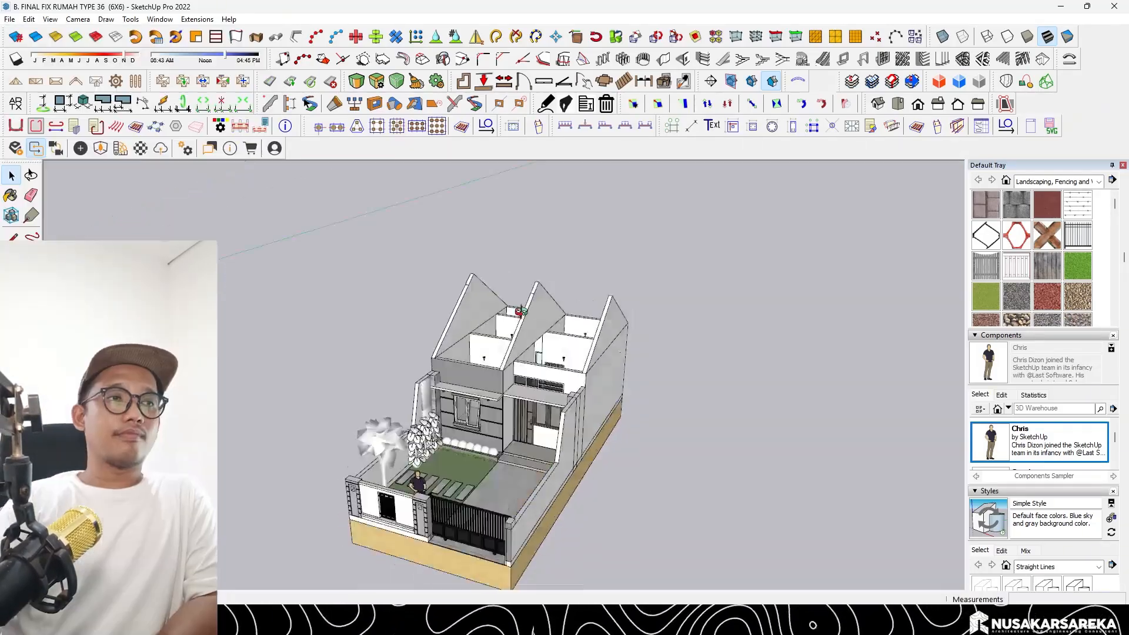
# Switch to the MOBILER ASSET model and pick out the dark L-shaped kitchen set to copy
pyautogui.hotkey('alt', 'Tab')
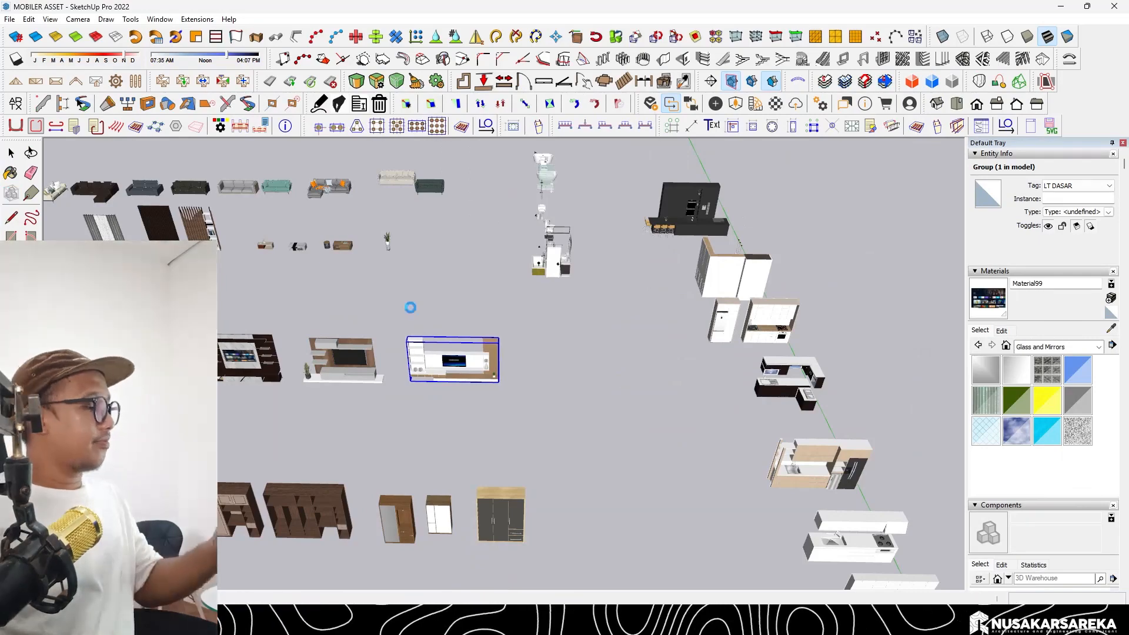
pyautogui.scroll(-2, 398, 315)
pyautogui.keyDown('shift'); pyautogui.moveTo(398, 315); pyautogui.dragTo(594, 365, button='middle'); pyautogui.keyUp('shift')
pyautogui.moveTo(782, 388)
pyautogui.mouseDown(button='middle')
pyautogui.moveTo(660, 418)
pyautogui.moveTo(523, 376)
pyautogui.moveTo(445, 389)
pyautogui.mouseUp(button='middle')
pyautogui.click(525, 346)
pyautogui.scroll(4, 525, 346)
# Return to the house model, clear away the wall group and paste the kitchen set onto the rear floor
pyautogui.hotkey('alt', 'Tab')
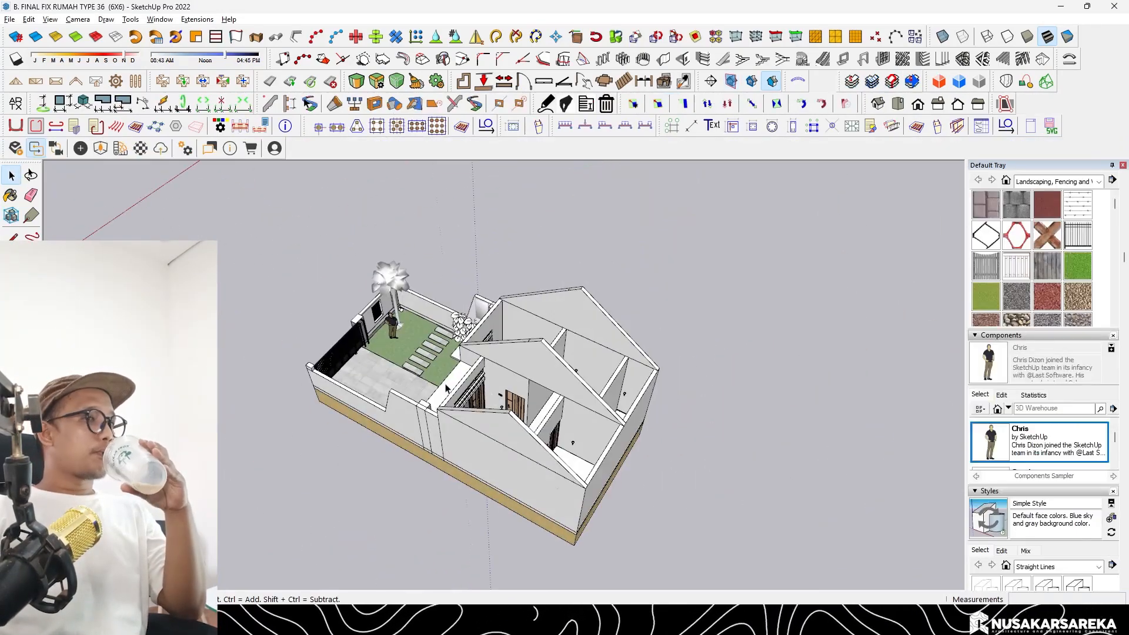
pyautogui.press('Delete')
pyautogui.scroll(4, 529, 423)
pyautogui.moveTo(588, 411)
pyautogui.mouseDown(button='middle')
pyautogui.moveTo(529, 423)
pyautogui.moveTo(585, 398)
pyautogui.mouseUp(button='middle')
pyautogui.hotkey('ctrl', 'v')
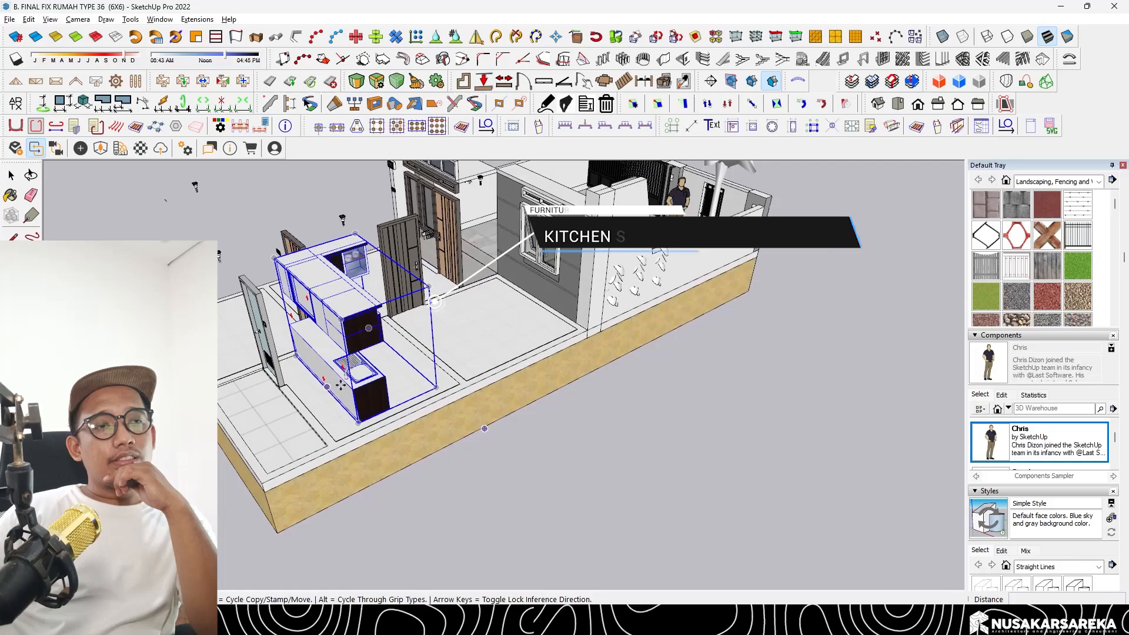
# Flip the kitchen set along its axis and move its base corner onto the room's floor corner
pyautogui.rightClick(351, 379)
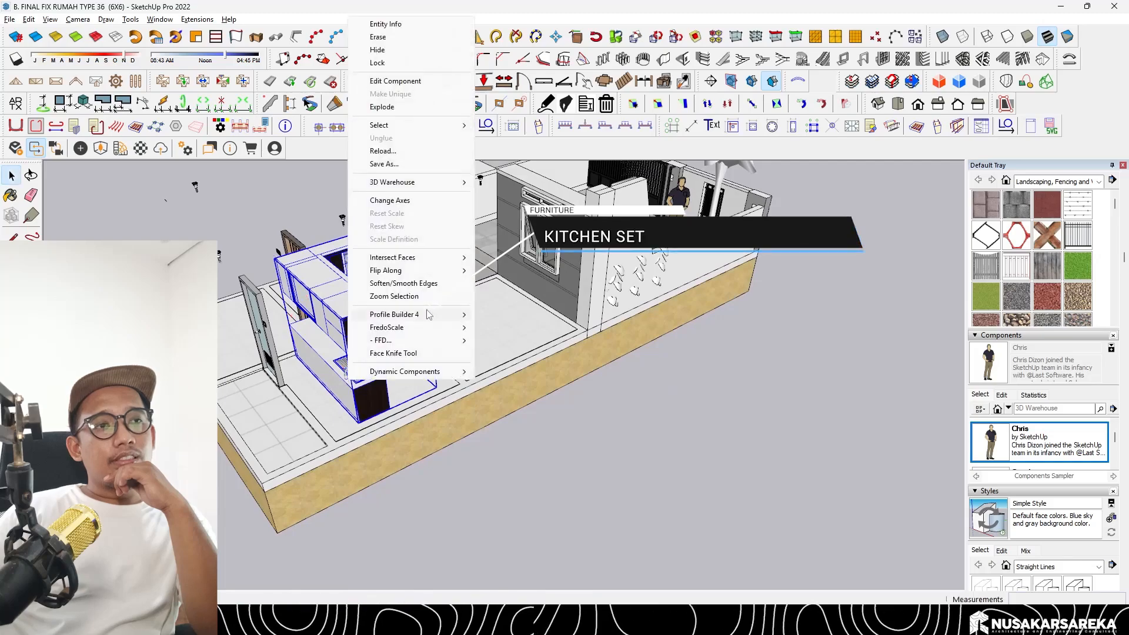
pyautogui.click(510, 271)
pyautogui.press('m')
pyautogui.scroll(5, 434, 382)
pyautogui.click(443, 398)
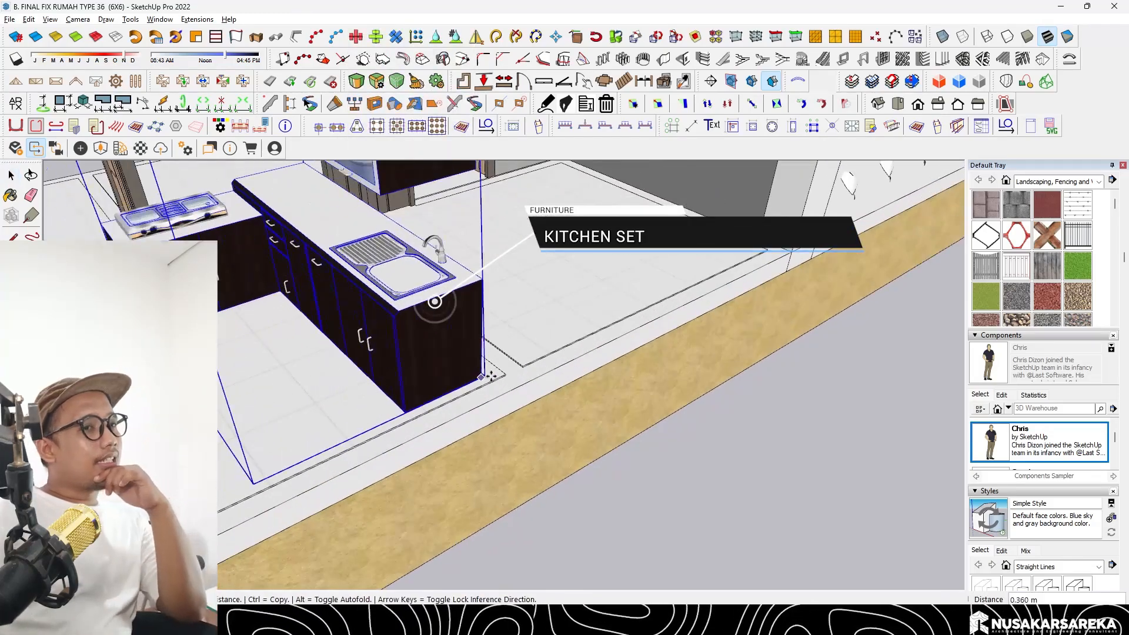
pyautogui.click(505, 374)
# Flip the placed kitchen set again so that its L shape faces the other way
pyautogui.scroll(-5, 506, 374)
pyautogui.moveTo(506, 374); pyautogui.dragTo(692, 446, button='middle')
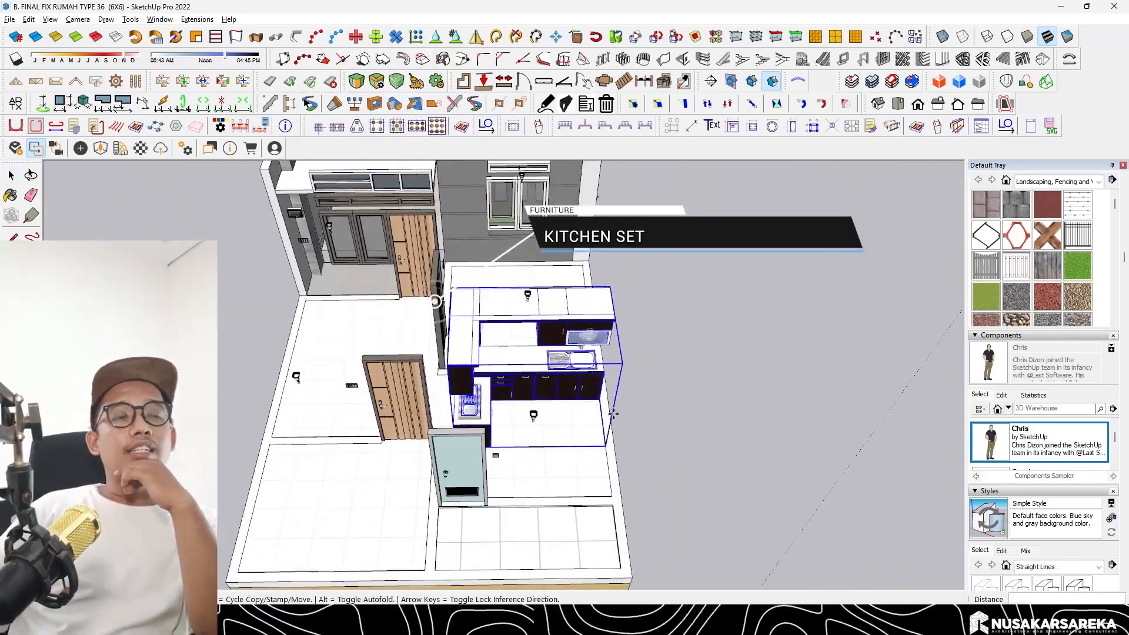
pyautogui.rightClick(574, 386)
pyautogui.click(742, 288)
# Select the house's wall group and clear it away to expose the kitchen area
pyautogui.moveTo(750, 277); pyautogui.dragTo(714, 334, button='middle')
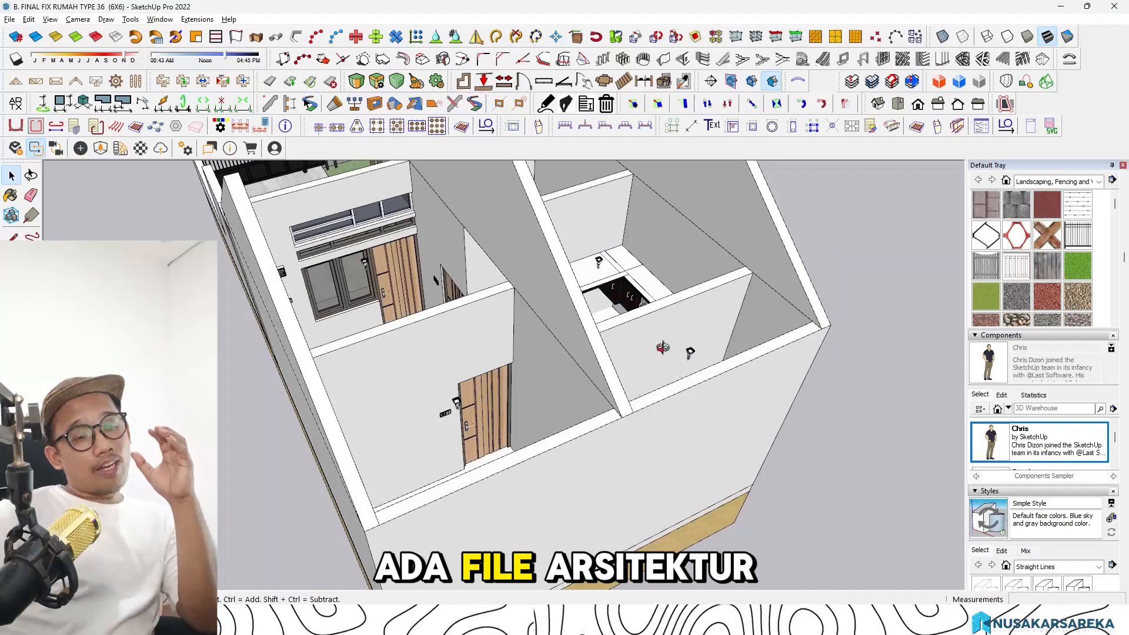
pyautogui.moveTo(793, 382); pyautogui.dragTo(891, 422, button='middle')
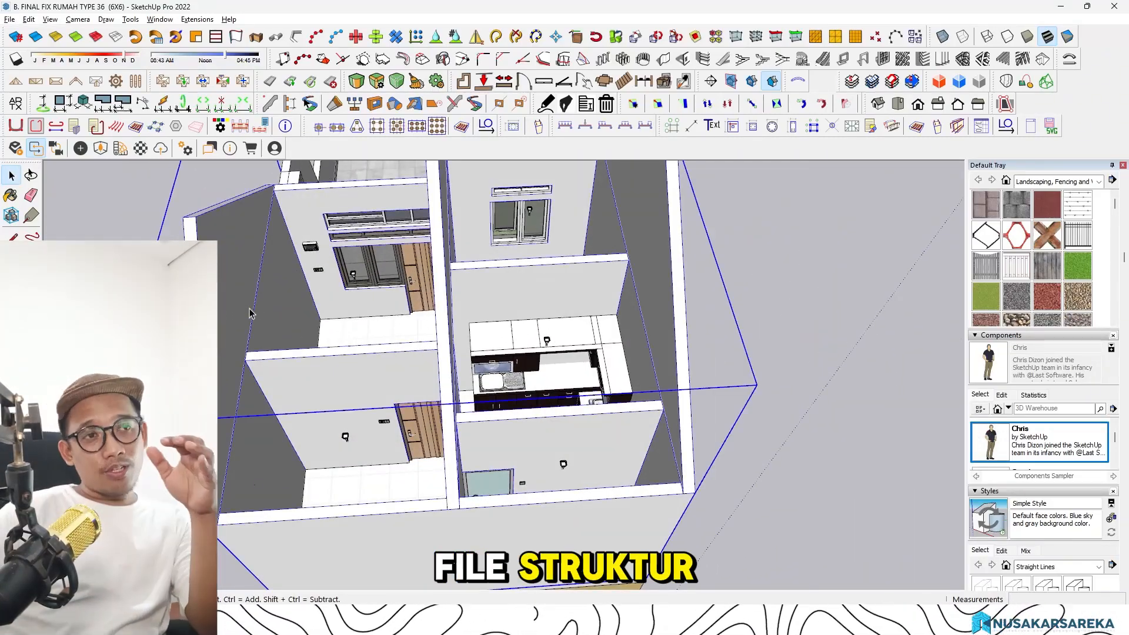
pyautogui.press('Delete')
# Flip the kitchen set along the component's green axis and move it into the kitchen corner beside the light blue door
pyautogui.moveTo(250, 309)
pyautogui.mouseDown(button='middle')
pyautogui.moveTo(573, 345)
pyautogui.moveTo(631, 316)
pyautogui.moveTo(491, 313)
pyautogui.moveTo(668, 341)
pyautogui.moveTo(592, 305)
pyautogui.mouseUp(button='middle')
pyautogui.scroll(4, 631, 317)
pyautogui.click(592, 304)
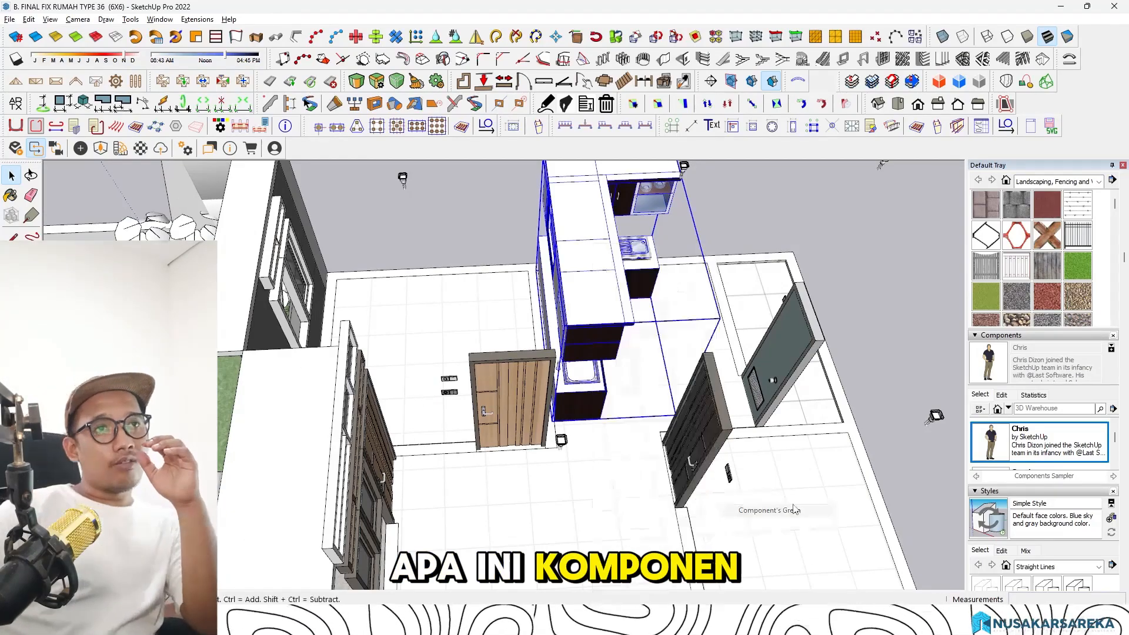
pyautogui.moveTo(693, 405); pyautogui.dragTo(657, 417, button='middle')
pyautogui.click(642, 408)
pyautogui.click(707, 466)
pyautogui.moveTo(707, 466); pyautogui.dragTo(591, 393, button='middle')
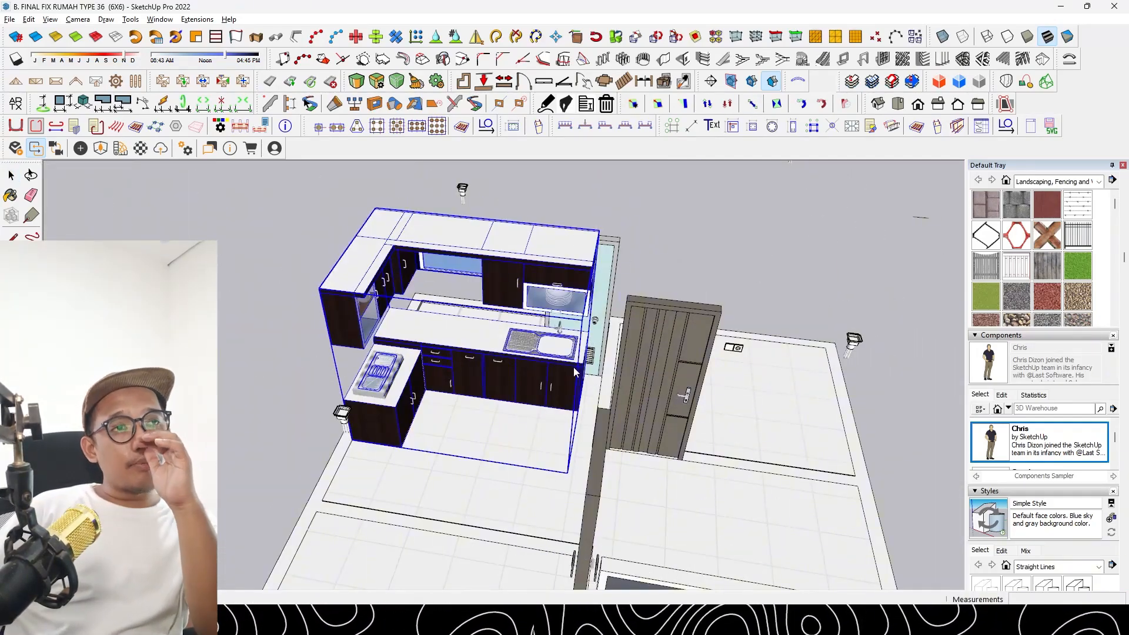
# Scale the kitchen set along the red axis to 0.78 so that it stops short of the light blue door
pyautogui.scroll(2, 570, 383)
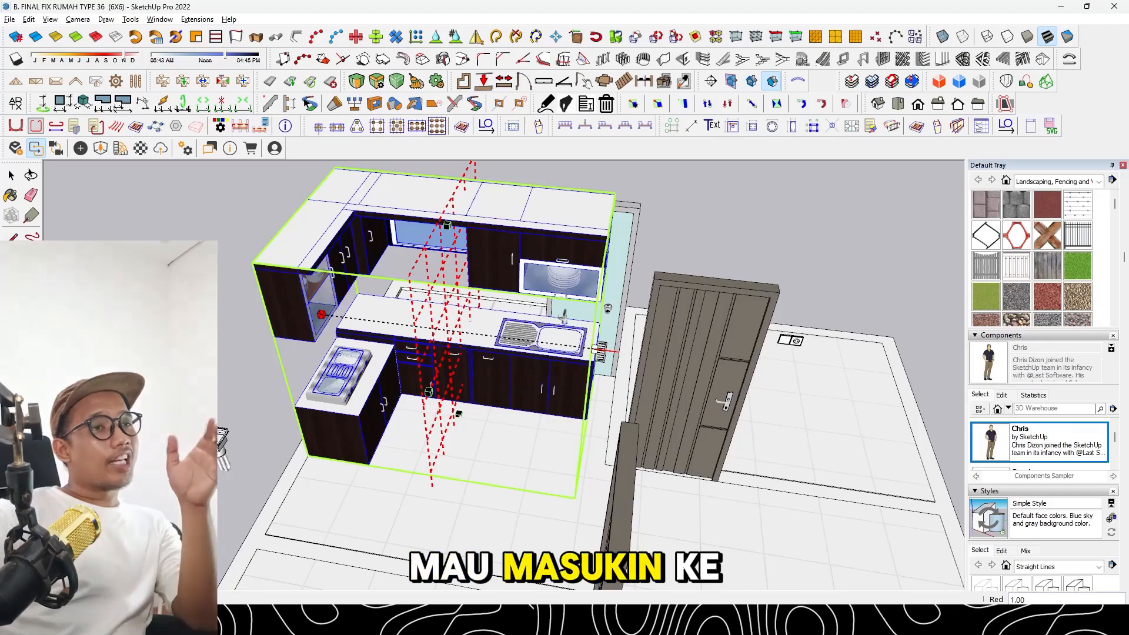
pyautogui.moveTo(601, 351); pyautogui.dragTo(535, 242)
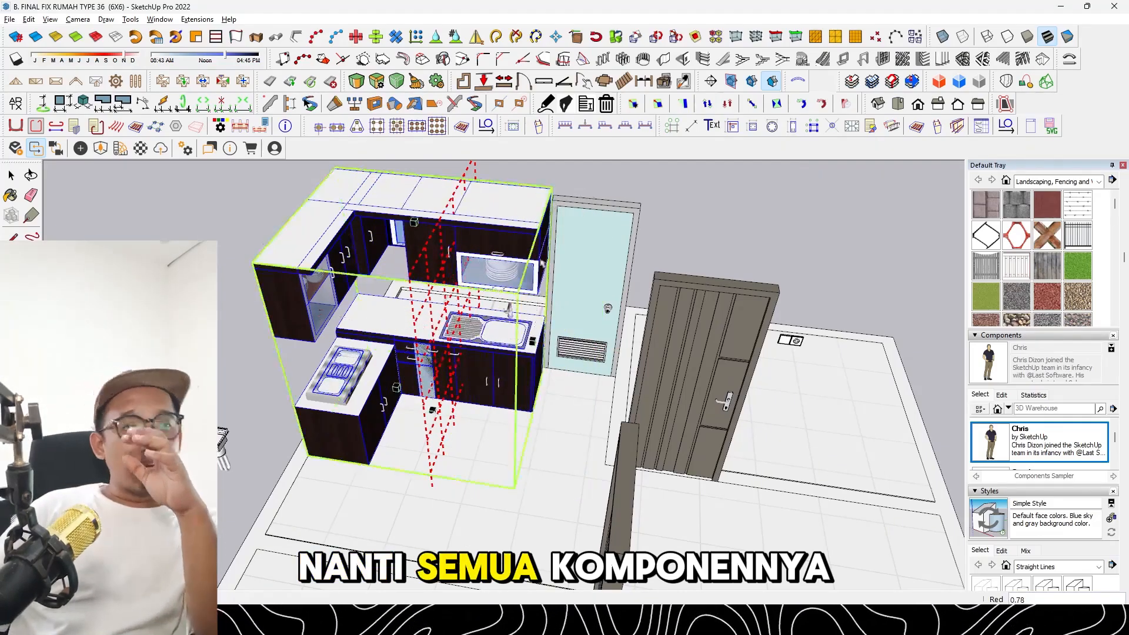
pyautogui.press('space')
# Open the kitchen set for editing down to the narrow glass front of the lower cabinets
pyautogui.moveTo(588, 323); pyautogui.dragTo(332, 171, button='middle')
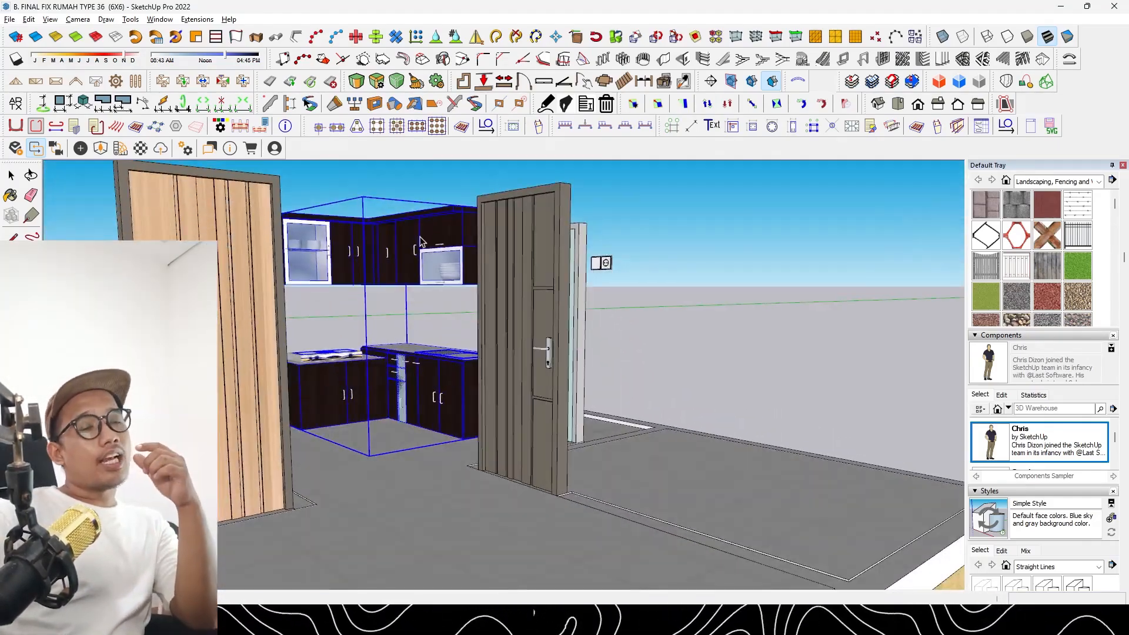
pyautogui.moveTo(617, 203); pyautogui.dragTo(675, 355, button='middle')
pyautogui.scroll(6, 469, 420)
pyautogui.click(498, 416)
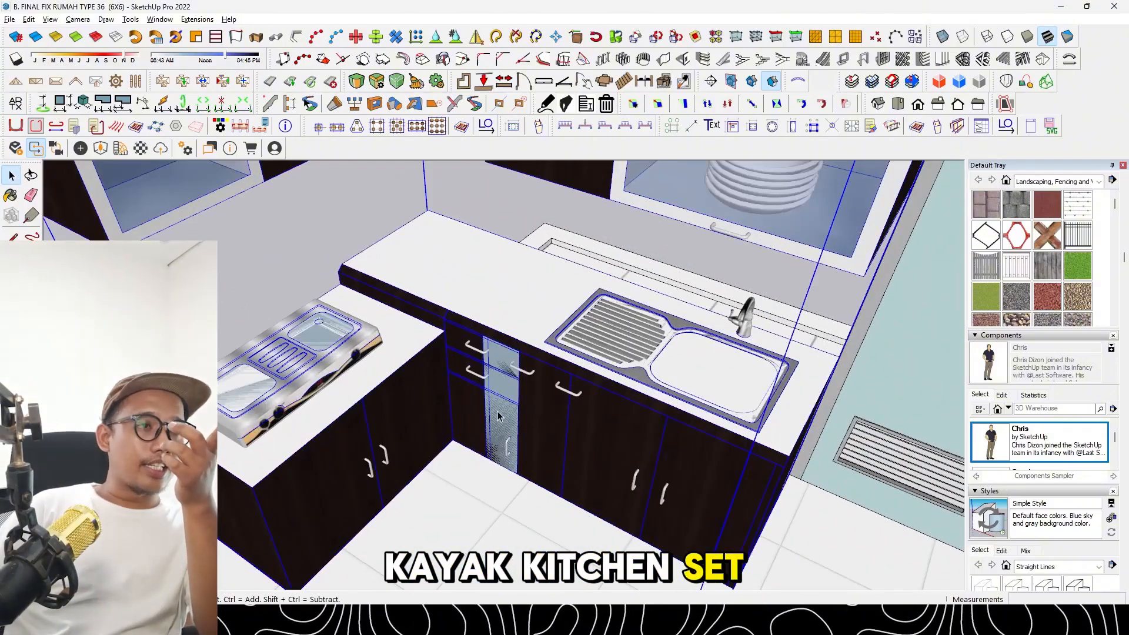
pyautogui.doubleClick(497, 416)
pyautogui.tripleClick(497, 416)
pyautogui.click(497, 415)
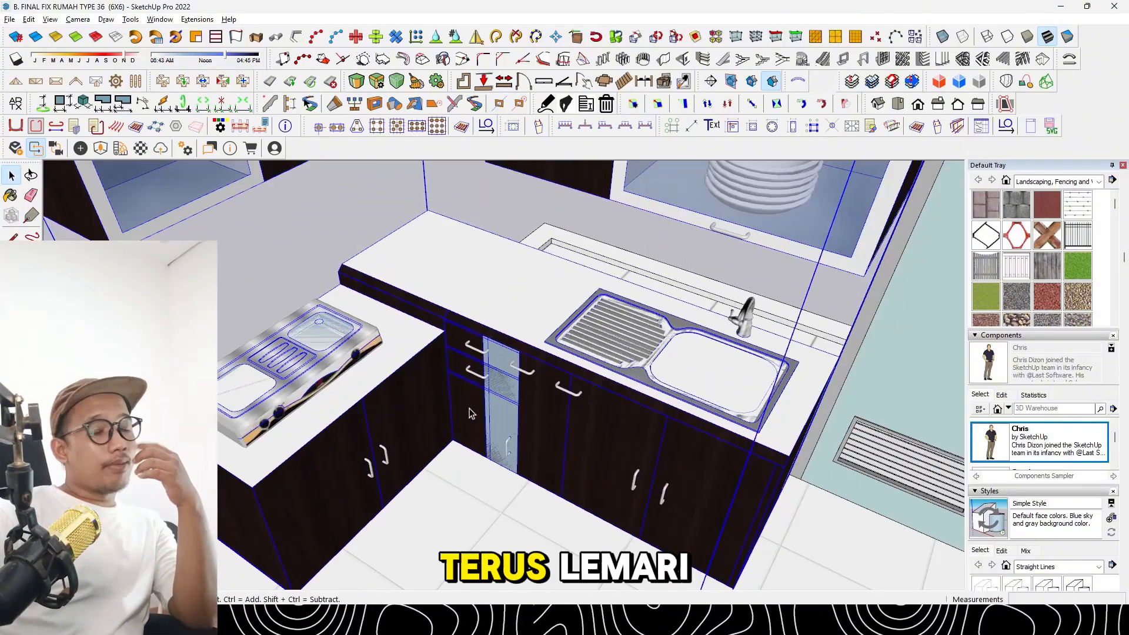
# Try deleting the narrow glass front and neighbouring panels of the lower cabinets
pyautogui.click(498, 422)
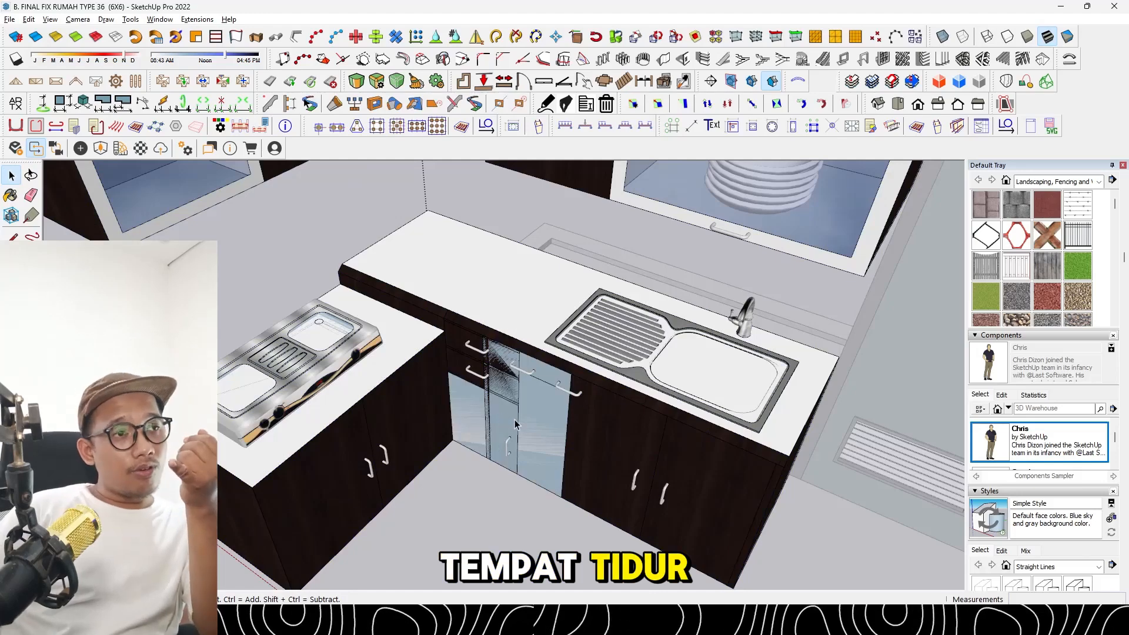
pyautogui.press('Delete')
pyautogui.moveTo(510, 425); pyautogui.dragTo(504, 318, button='middle')
pyautogui.scroll(1, 504, 317)
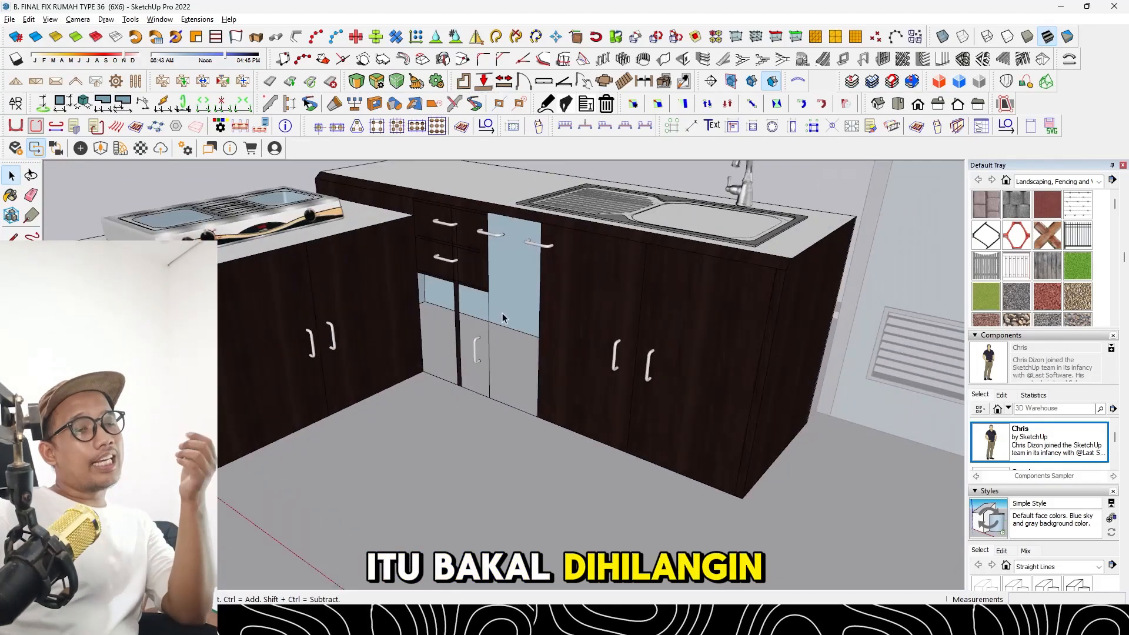
pyautogui.press('super')
pyautogui.press('super')
pyautogui.hotkey('ctrl', 'z')
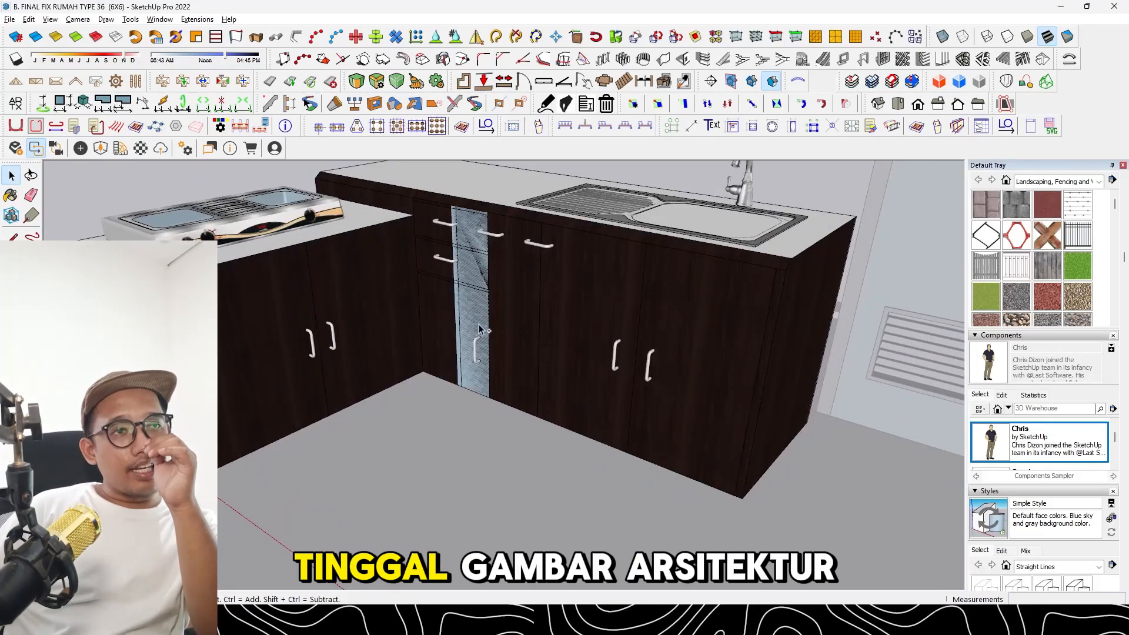
# Sample the oak dark material from the cabinets and paint the narrow glass front of the lower cabinets with it
pyautogui.press('b')
pyautogui.hotkey('ctrl', 'z')
pyautogui.press('space')
pyautogui.moveTo(537, 355); pyautogui.dragTo(531, 433, button='middle')
pyautogui.scroll(-2, 531, 433)
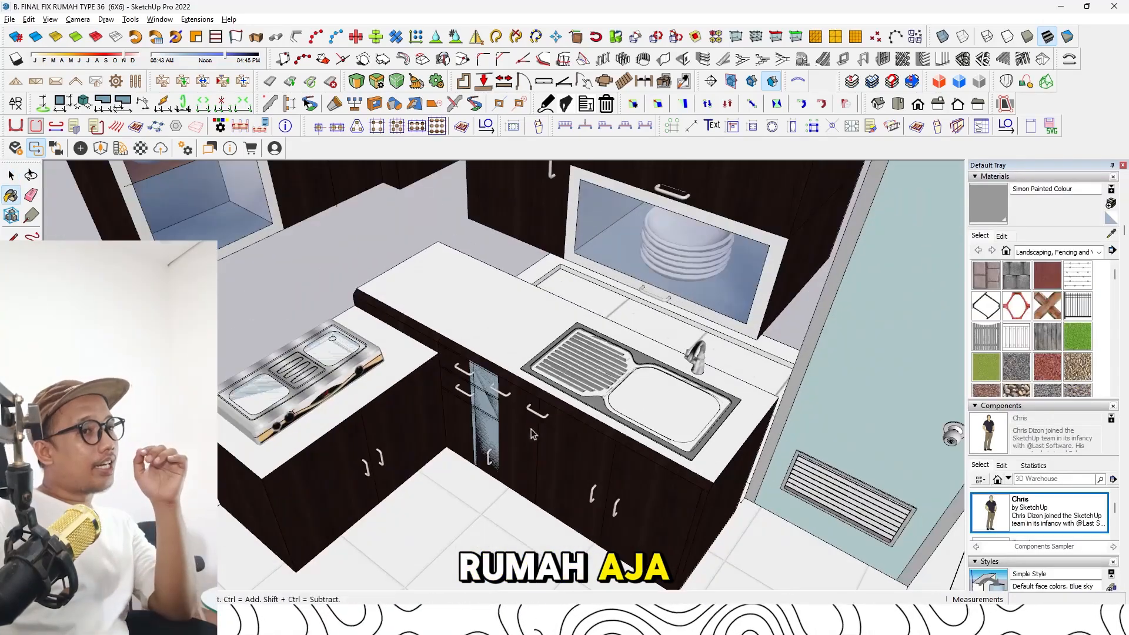
pyautogui.scroll(-2, 473, 412)
pyautogui.scroll(-3, 241, 387)
pyautogui.moveTo(241, 387); pyautogui.dragTo(241, 444, button='middle')
pyautogui.scroll(2, 447, 440)
pyautogui.doubleClick(452, 441)
pyautogui.click(442, 441)
pyautogui.click(1111, 234)
pyautogui.scroll(1, 500, 433)
pyautogui.press('space')
# Open the stove's group on the kitchen countertop and delete the stove
pyautogui.click(470, 512)
pyautogui.scroll(2, 275, 448)
pyautogui.click(275, 448)
pyautogui.doubleClick(275, 448)
pyautogui.click(275, 448)
pyautogui.scroll(3, 274, 444)
pyautogui.press('Delete')
pyautogui.scroll(-2, 241, 442)
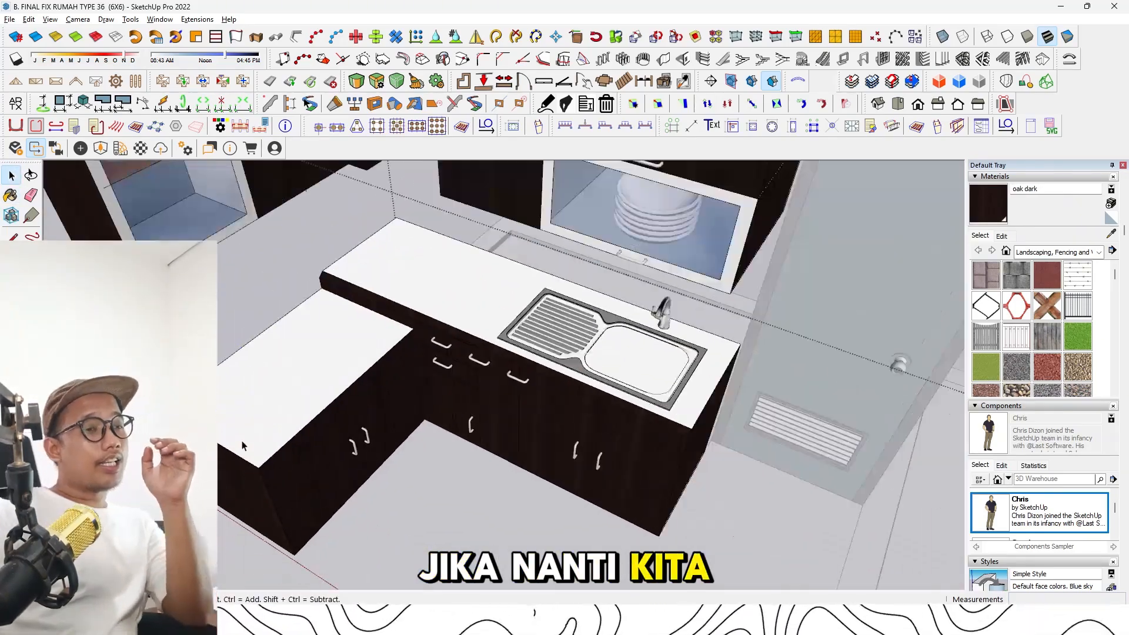
# Select the sink with its faucet on the kitchen countertop and delete them
pyautogui.scroll(-2, 241, 445)
pyautogui.scroll(2, 558, 383)
pyautogui.press('Escape')
pyautogui.scroll(1, 552, 352)
pyautogui.doubleClick(551, 339)
pyautogui.click(551, 339)
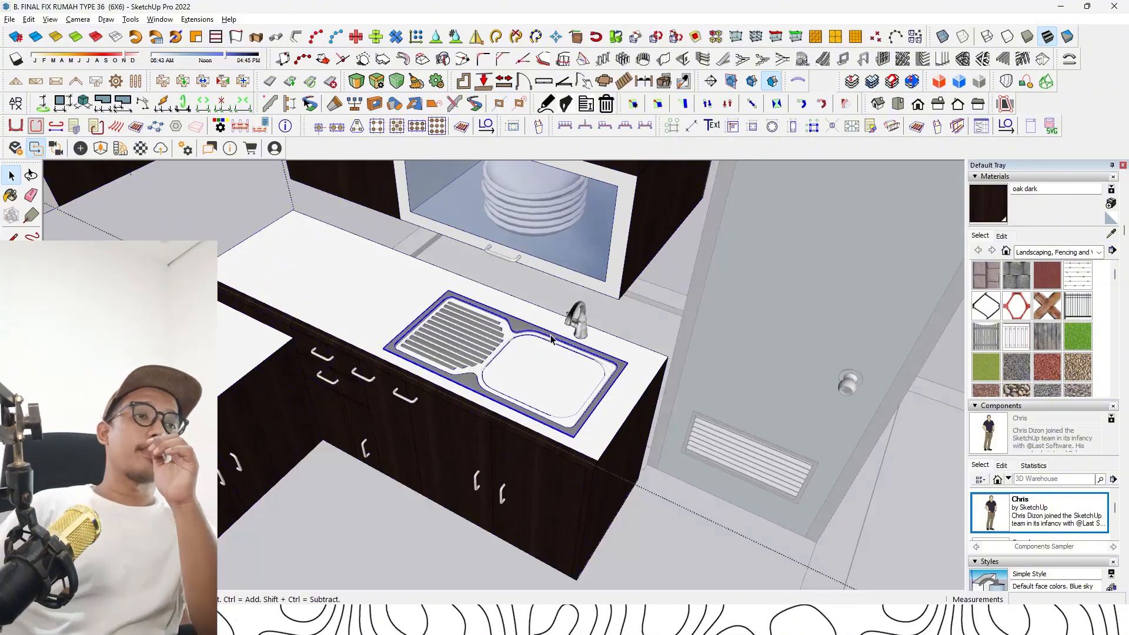
pyautogui.scroll(-6, 576, 317)
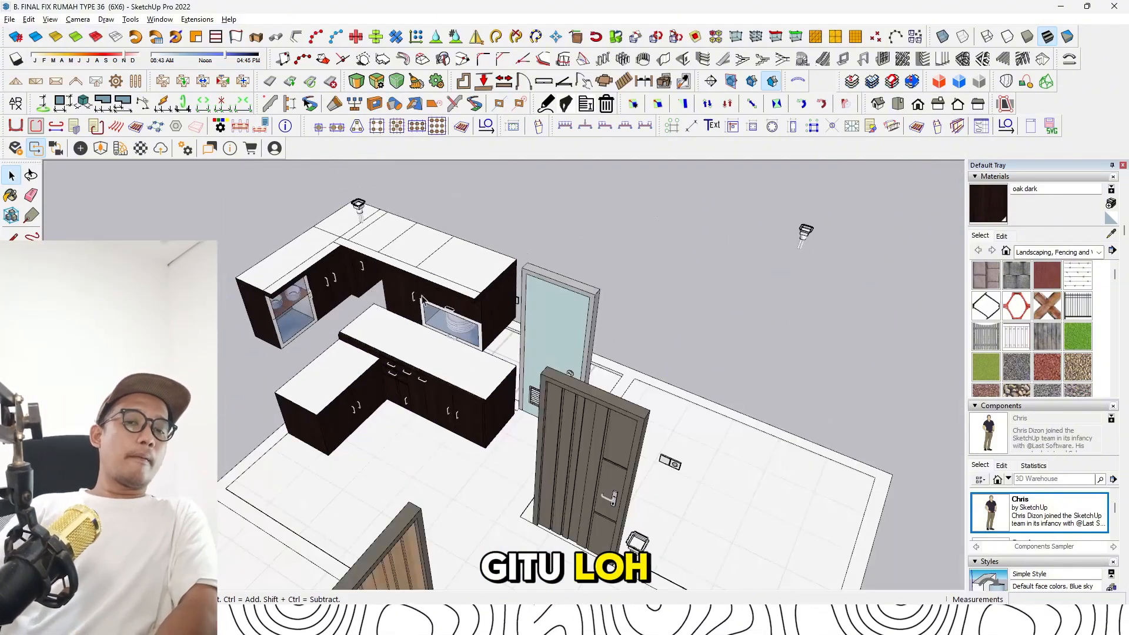
# Erase seam edges on the upper cabinets' top near the corner, redraw an edge with the Line tool, and leave the group
pyautogui.scroll(1, 420, 257)
pyautogui.scroll(1, 381, 241)
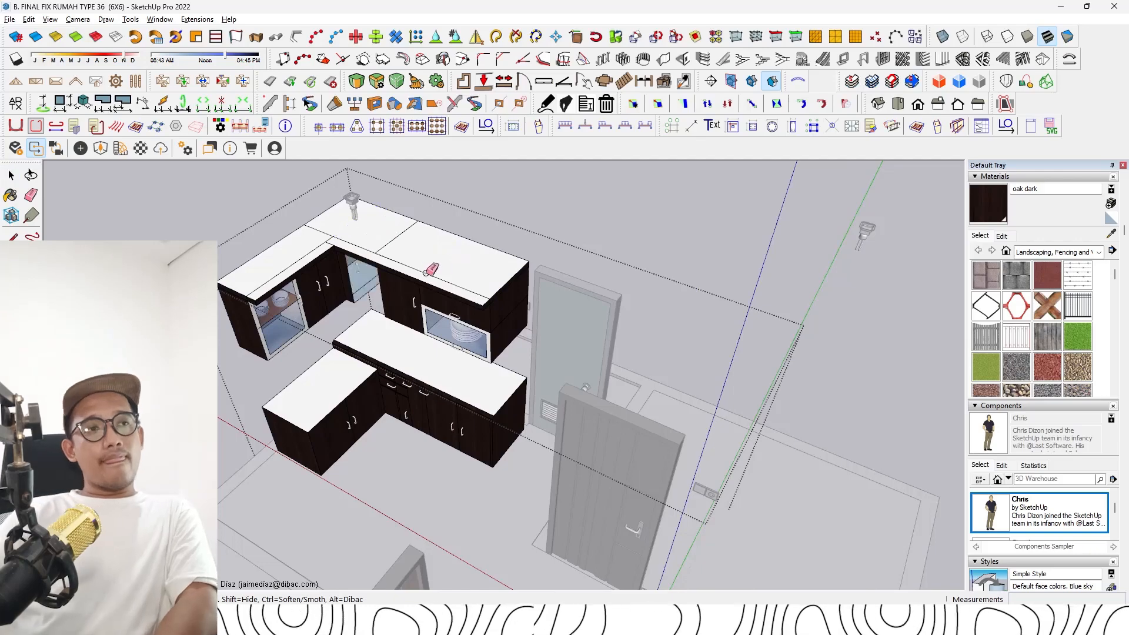
pyautogui.moveTo(391, 242); pyautogui.dragTo(614, 247, button='middle')
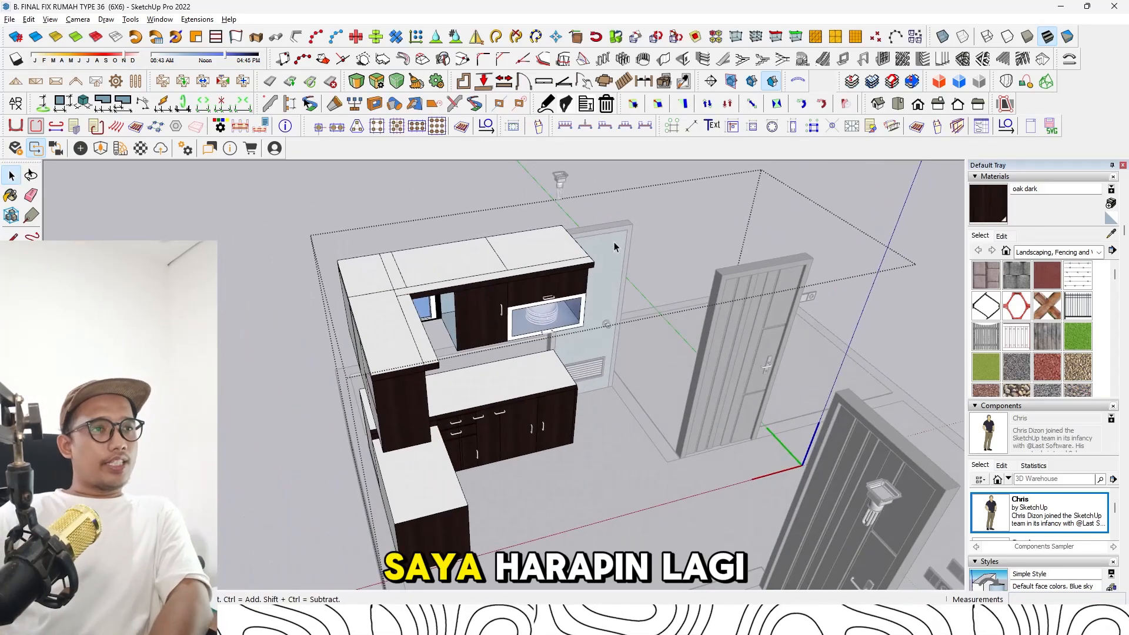
pyautogui.press('l')
pyautogui.scroll(1, 422, 342)
pyautogui.press('space')
pyautogui.press('Escape')
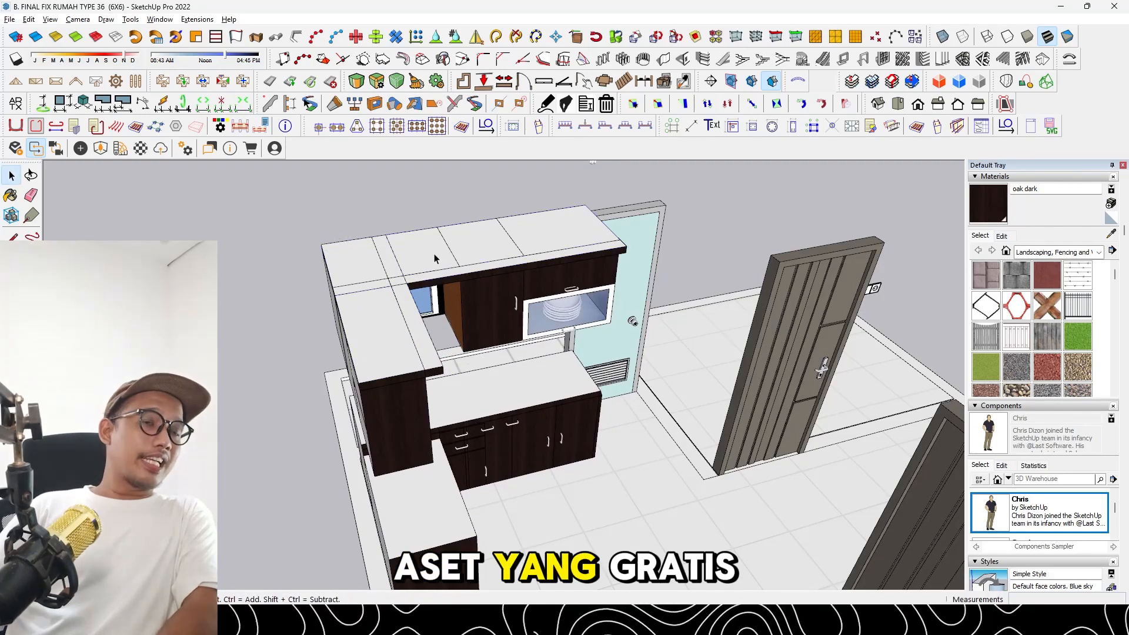
pyautogui.click(396, 263)
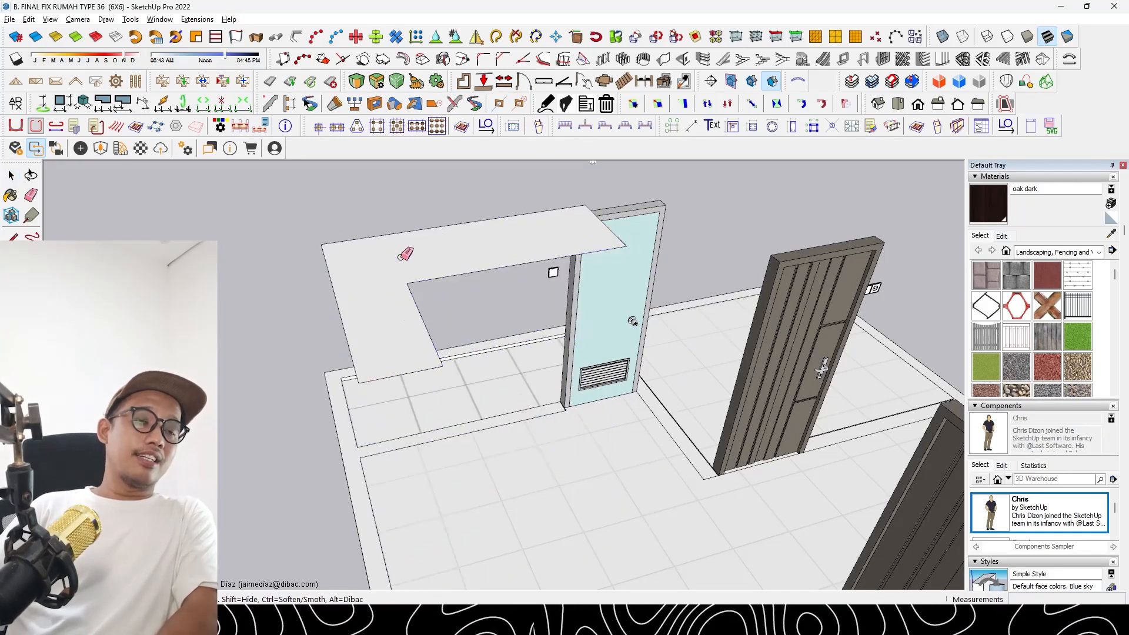
pyautogui.hotkey('ctrl', 'z')
pyautogui.press('space')
# Thicken the L-shaped face on top of the upper cabinets with Push/Pull and group the resulting slab
pyautogui.doubleClick(362, 268)
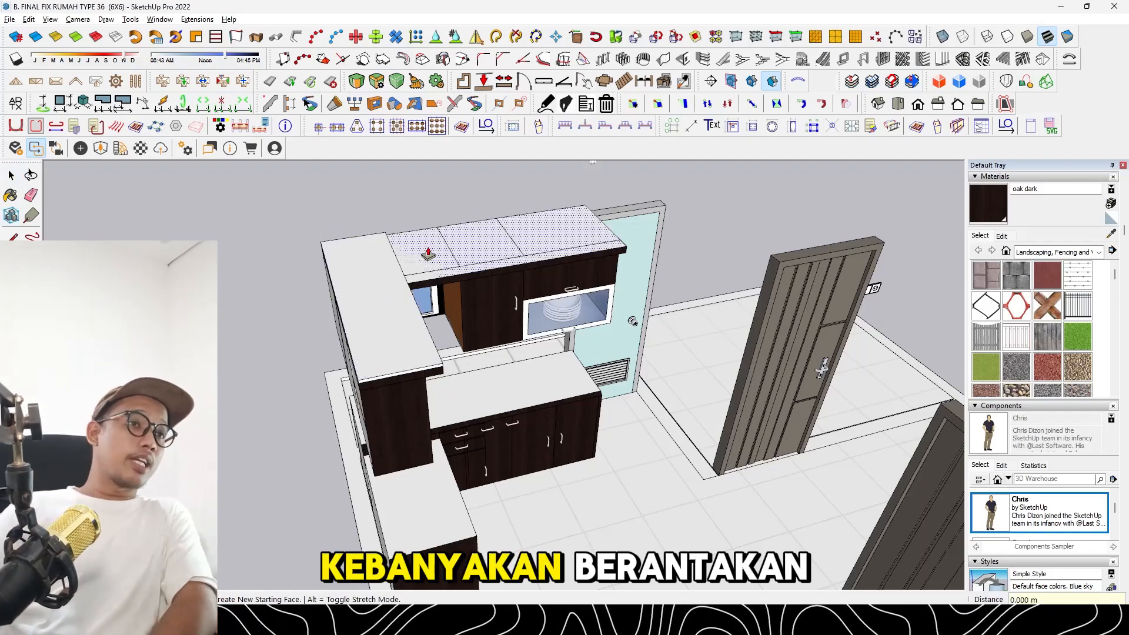
pyautogui.press('space')
pyautogui.doubleClick(398, 258)
pyautogui.rightClick(398, 259)
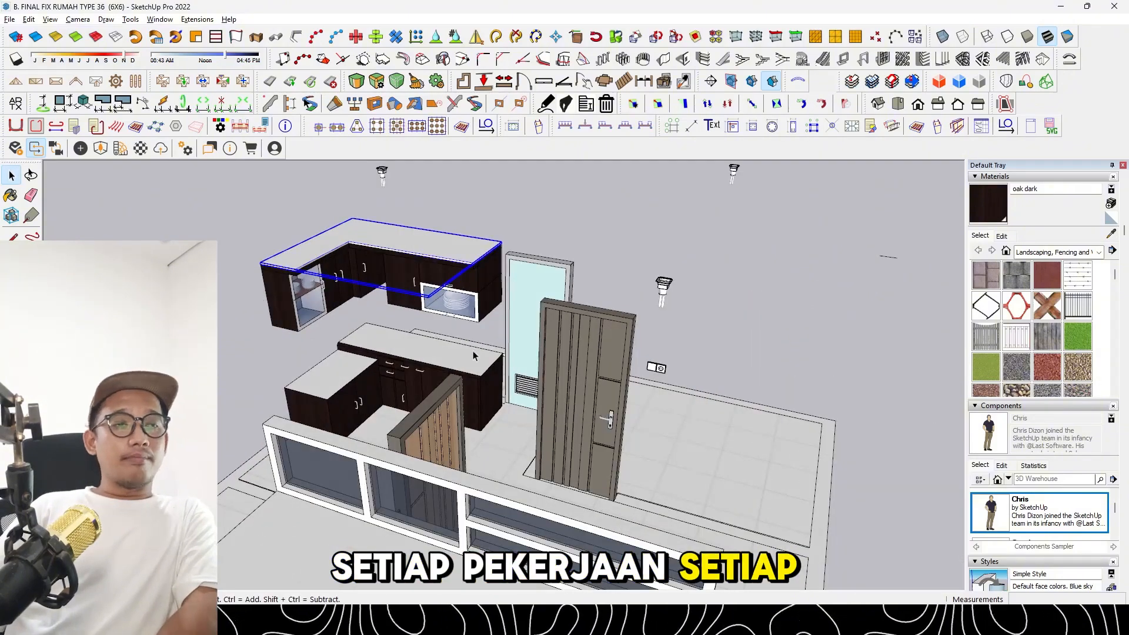
pyautogui.scroll(-3, 474, 355)
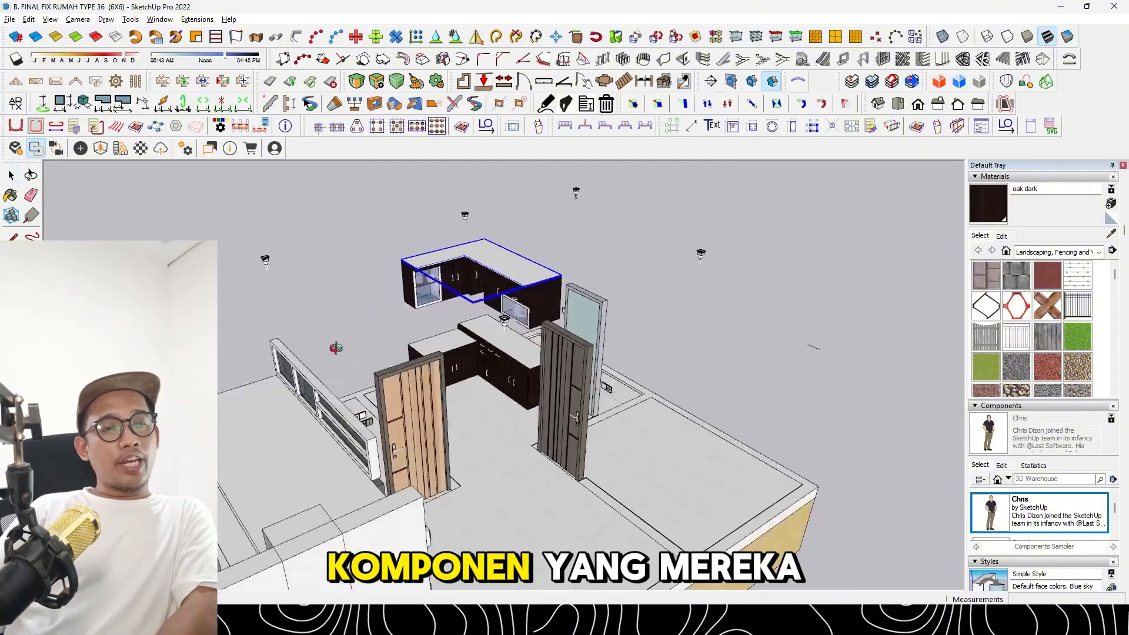
# Switch to the MOBILER ASSET model and copy the stainless sink with its faucet from inside the light-wood kitchen set
pyautogui.hotkey('alt', 'Tab')
pyautogui.scroll(3, 329, 389)
pyautogui.doubleClick(326, 386)
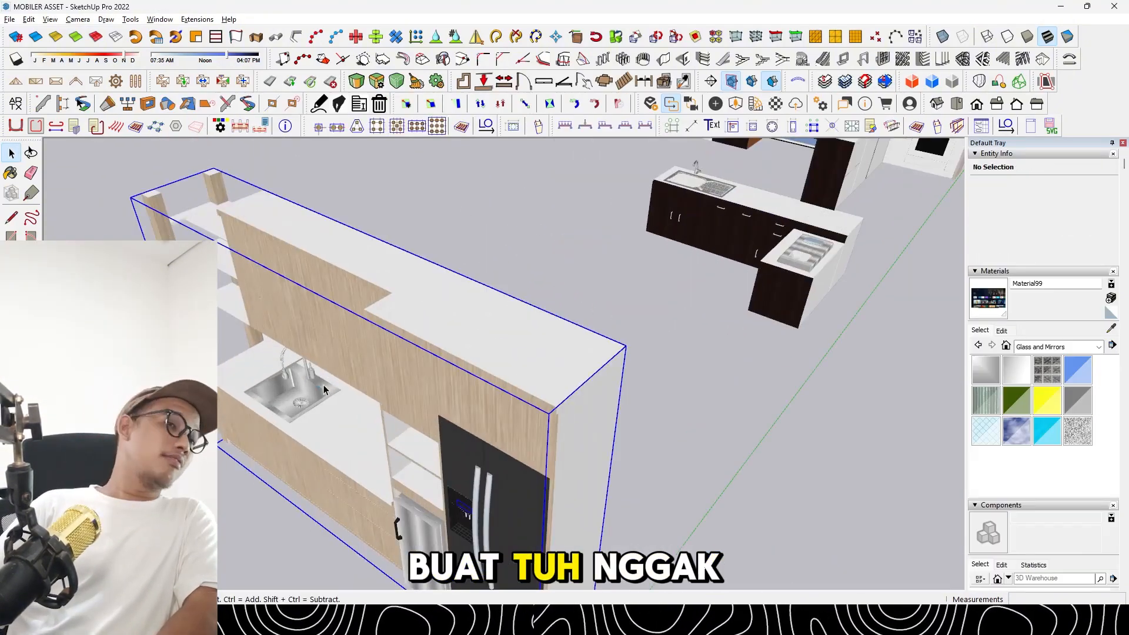
pyautogui.doubleClick(317, 386)
pyautogui.scroll(1, 315, 387)
pyautogui.doubleClick(311, 388)
pyautogui.click(311, 388)
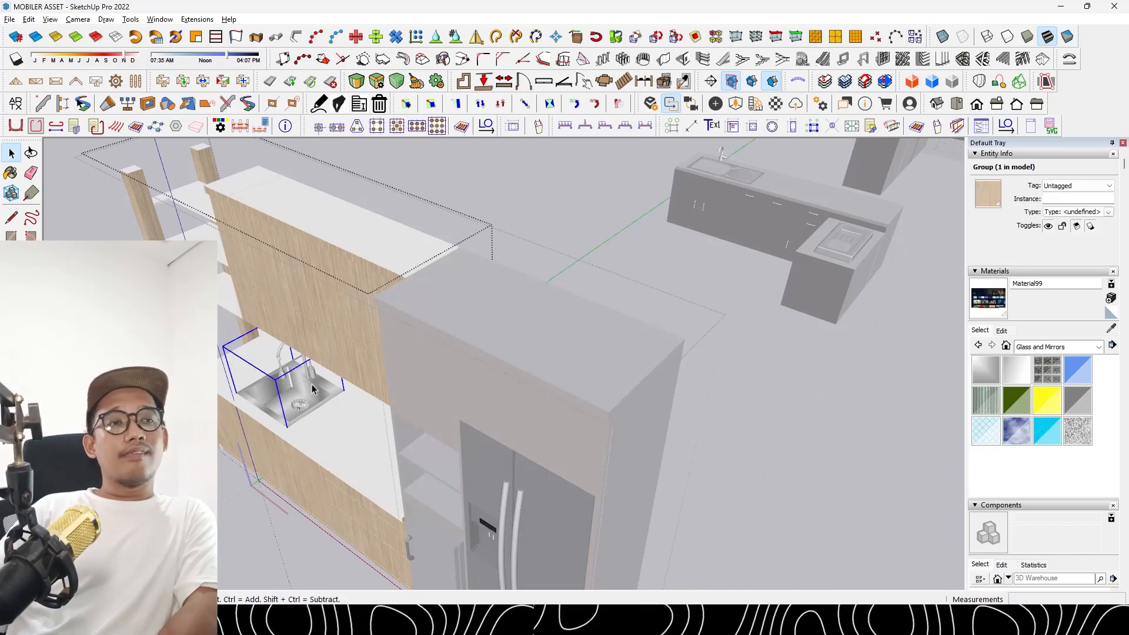
pyautogui.scroll(-4, 605, 350)
# Paste the sink into the house model's countertop near the bathroom door and cut an opening of about 0.60 by 0.47 m for it
pyautogui.hotkey('alt', 'Tab')
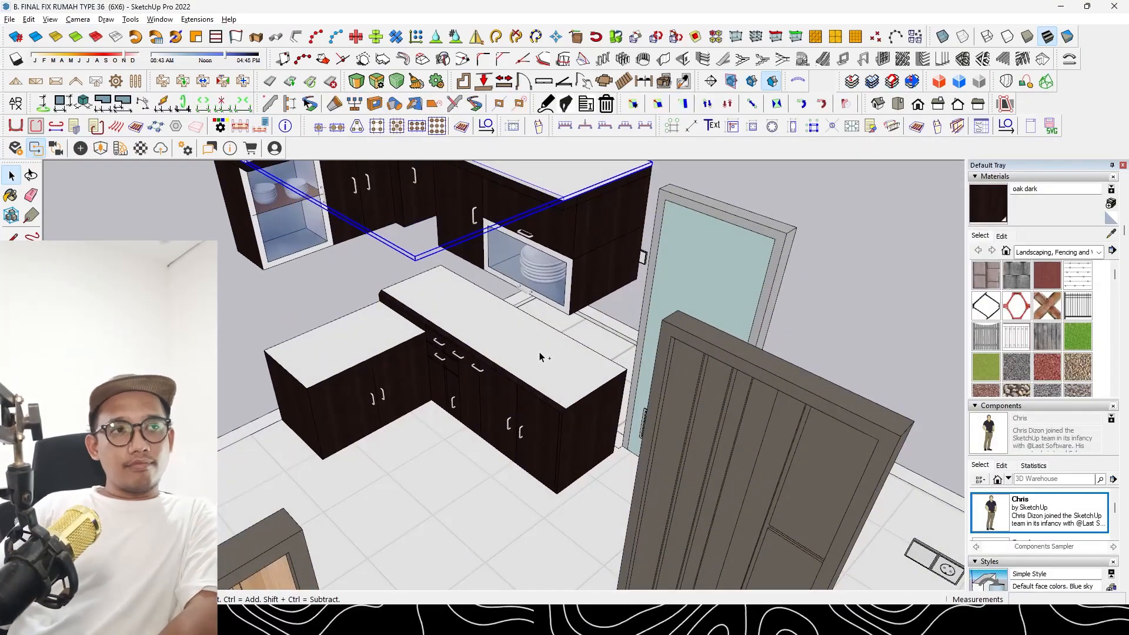
pyautogui.hotkey('ctrl', 'v')
pyautogui.scroll(5, 542, 393)
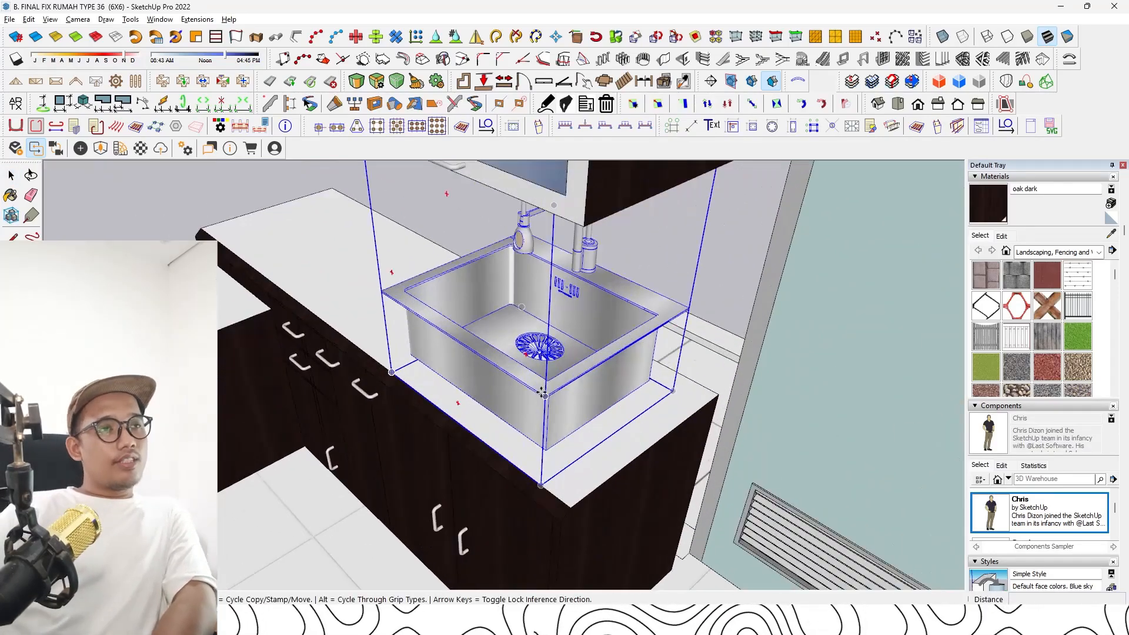
pyautogui.click(542, 393)
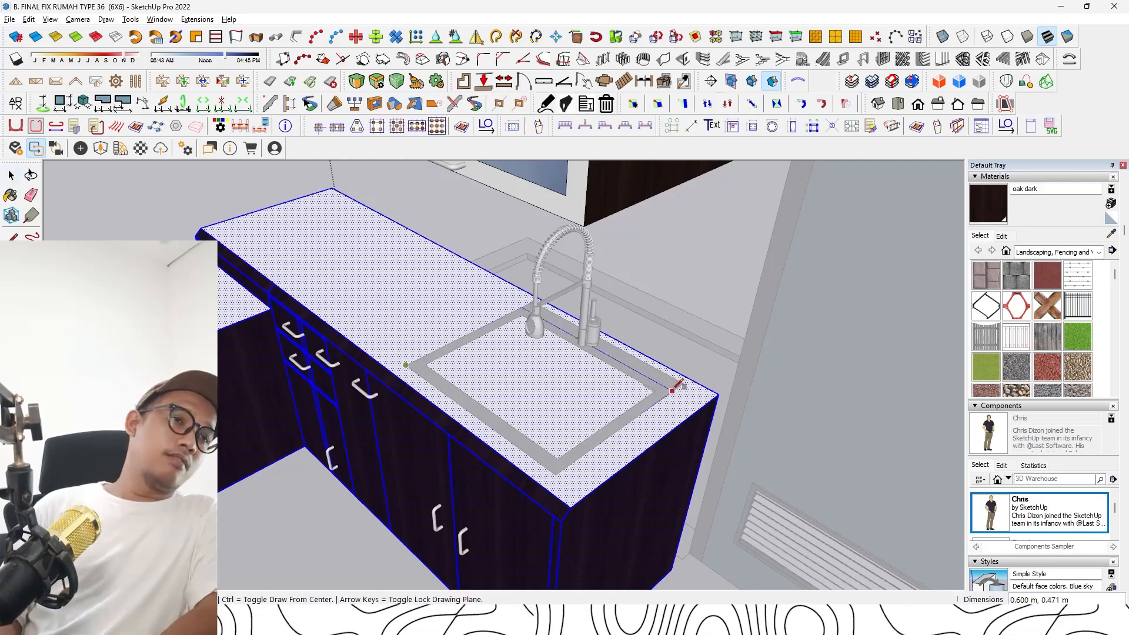
pyautogui.press('p')
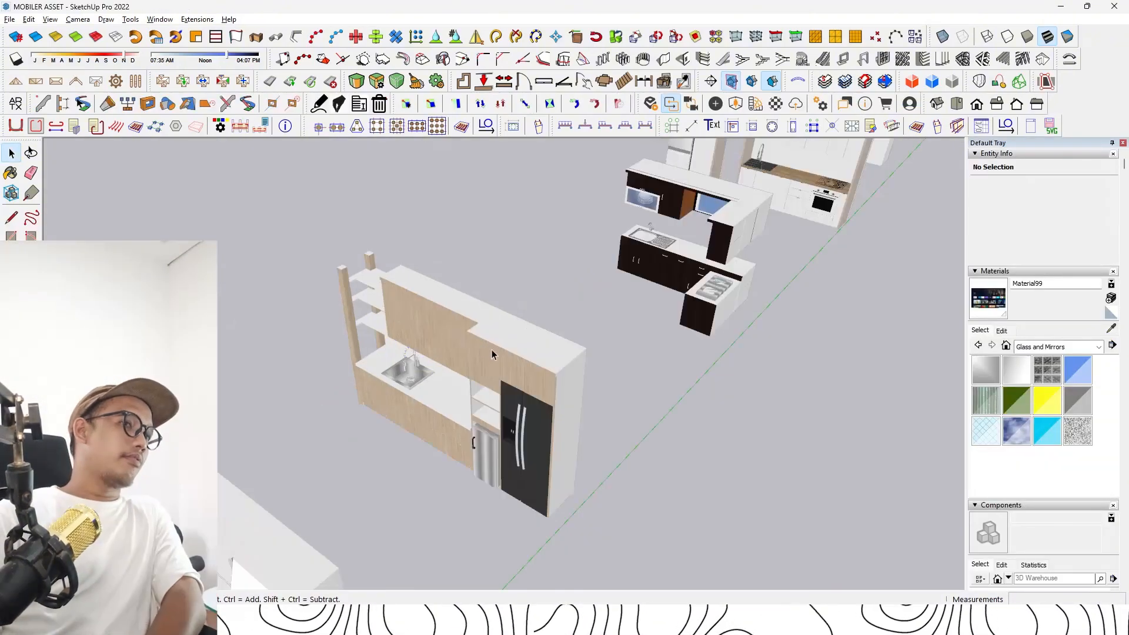
# Try a glass cooktop copied from the white kitchen set in MOBILER ASSET, rotating and placing it on the house model's short countertop
pyautogui.moveTo(492, 349); pyautogui.dragTo(452, 396, button='middle')
pyautogui.scroll(4, 452, 397)
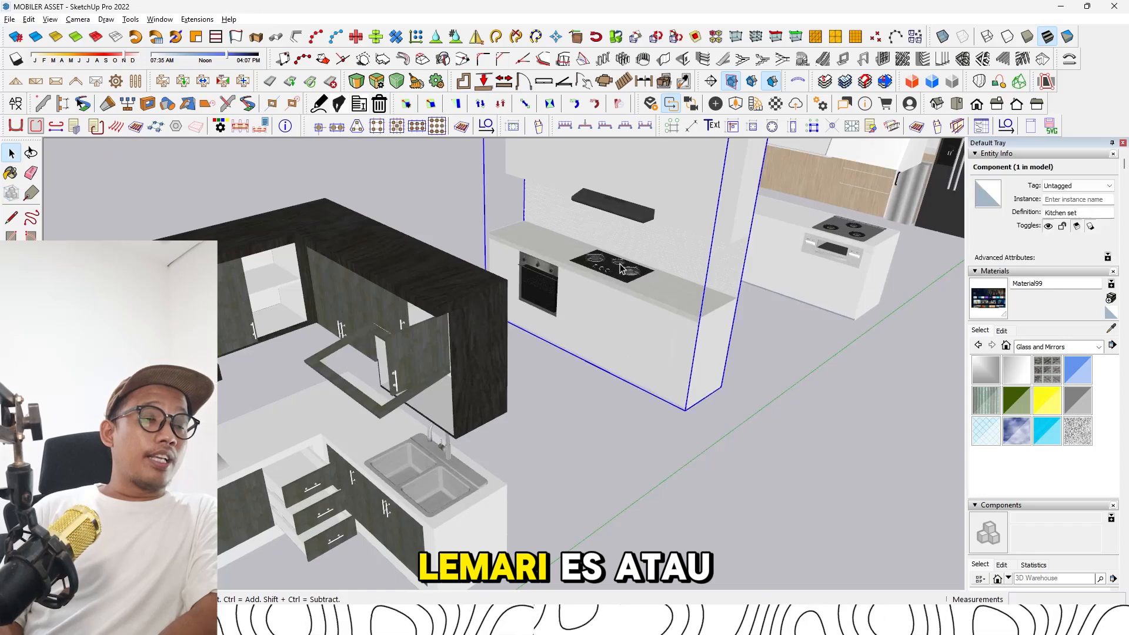
pyautogui.doubleClick(620, 267)
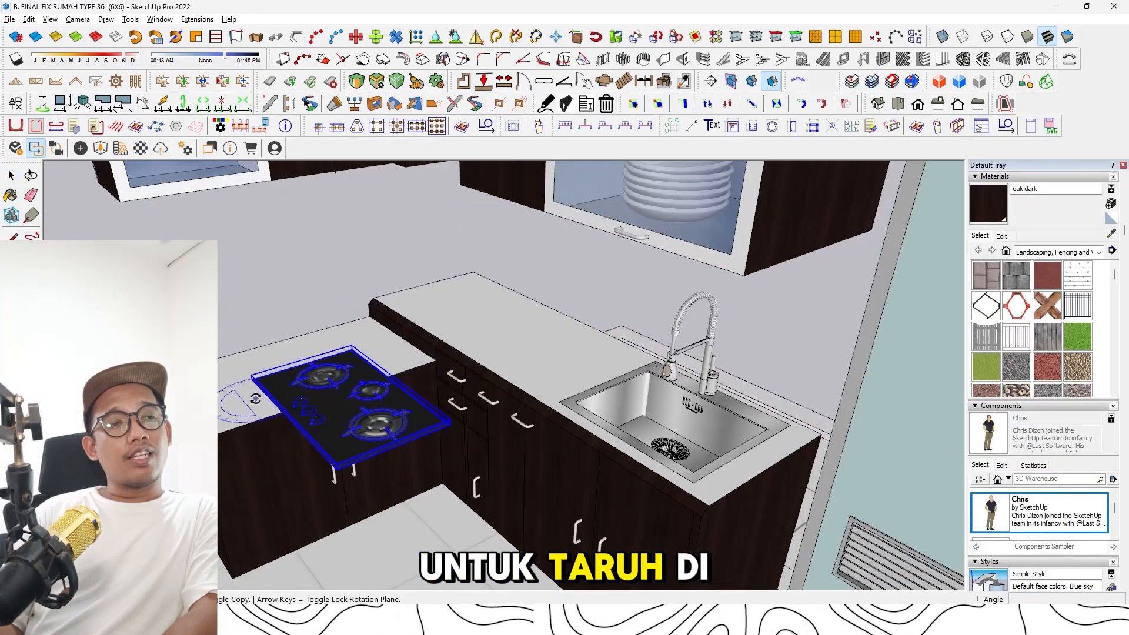
pyautogui.click(226, 376)
pyautogui.scroll(3, 370, 305)
pyautogui.moveTo(383, 447); pyautogui.dragTo(447, 414, button='middle')
pyautogui.click(447, 414)
pyautogui.scroll(-5, 525, 439)
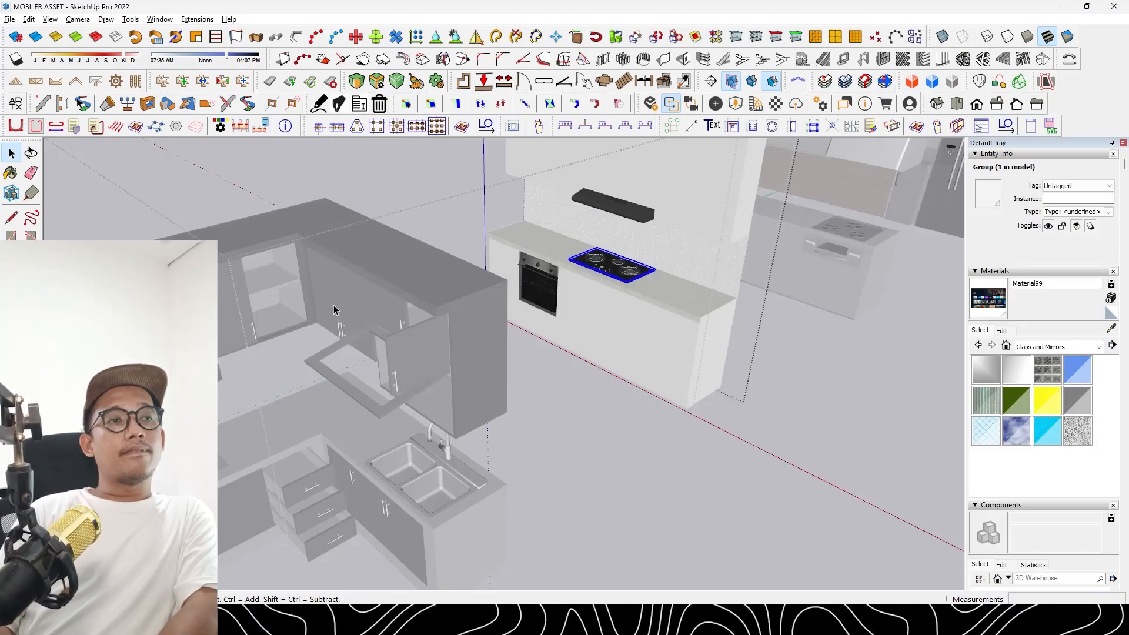
# Leave the white kitchen set in MOBILER ASSET and pick the black four-burner stove from the kitchen with the marble backsplash for copying
pyautogui.scroll(-8, 335, 301)
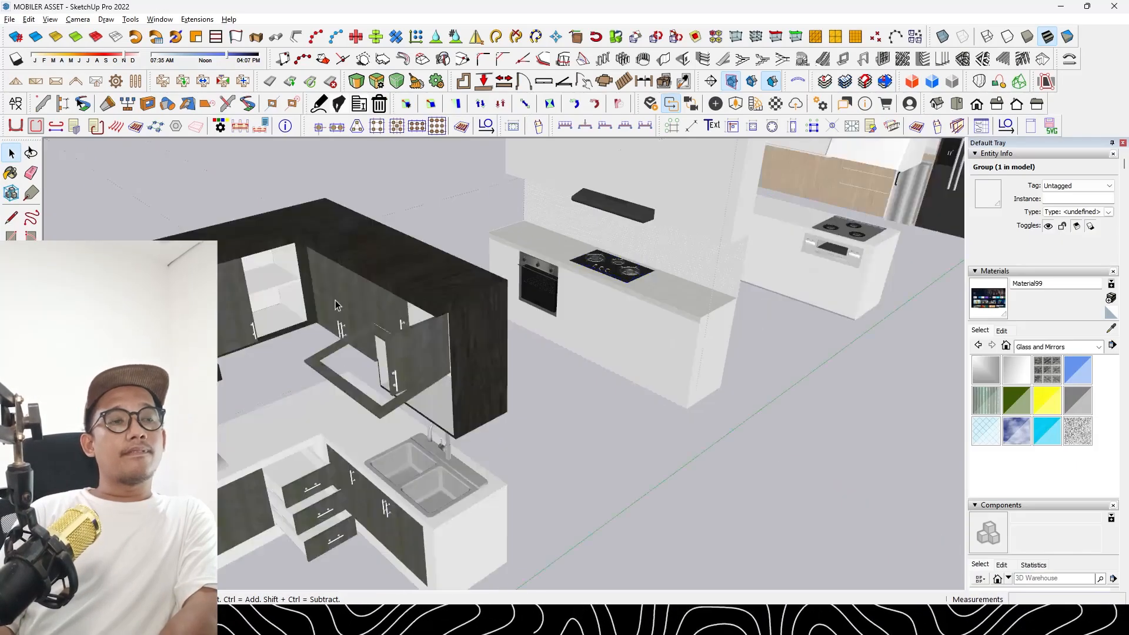
pyautogui.press('Escape')
pyautogui.moveTo(487, 311); pyautogui.dragTo(588, 265, button='middle')
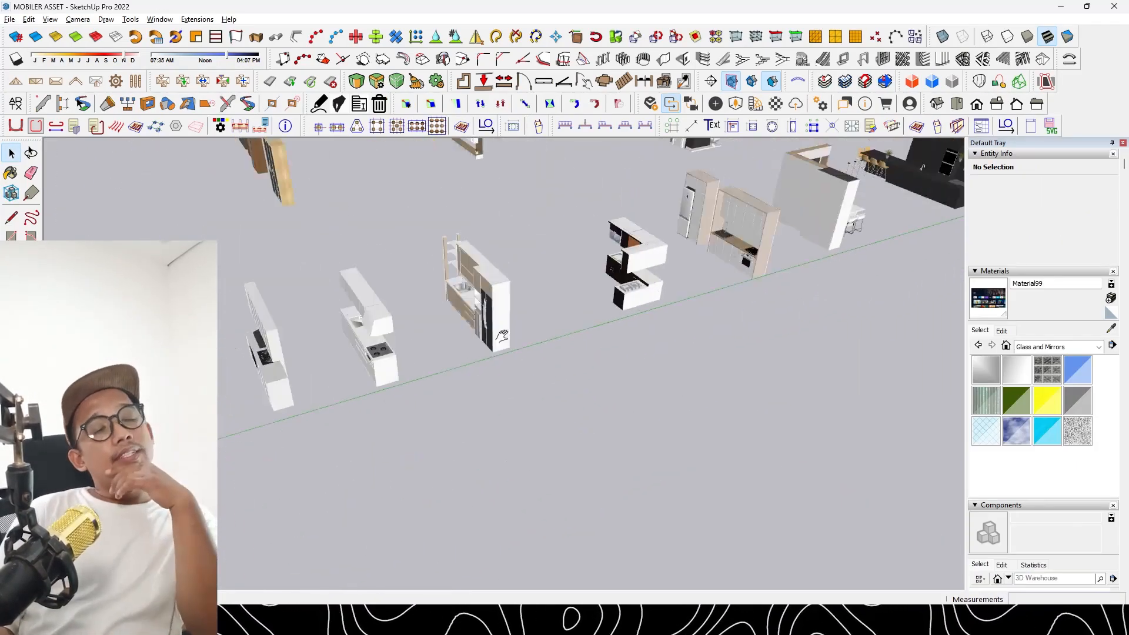
pyautogui.scroll(6, 749, 248)
pyautogui.keyDown('shift'); pyautogui.moveTo(739, 255); pyautogui.dragTo(517, 335, button='middle'); pyautogui.keyUp('shift')
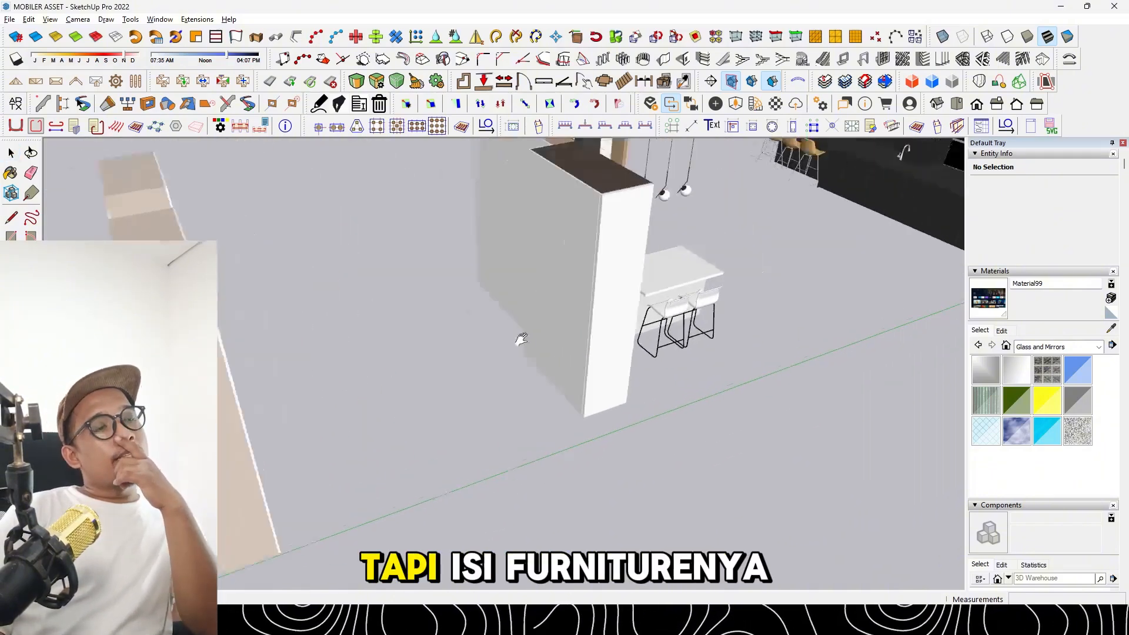
pyautogui.scroll(-6, 388, 330)
pyautogui.scroll(3, 645, 324)
pyautogui.scroll(5, 645, 323)
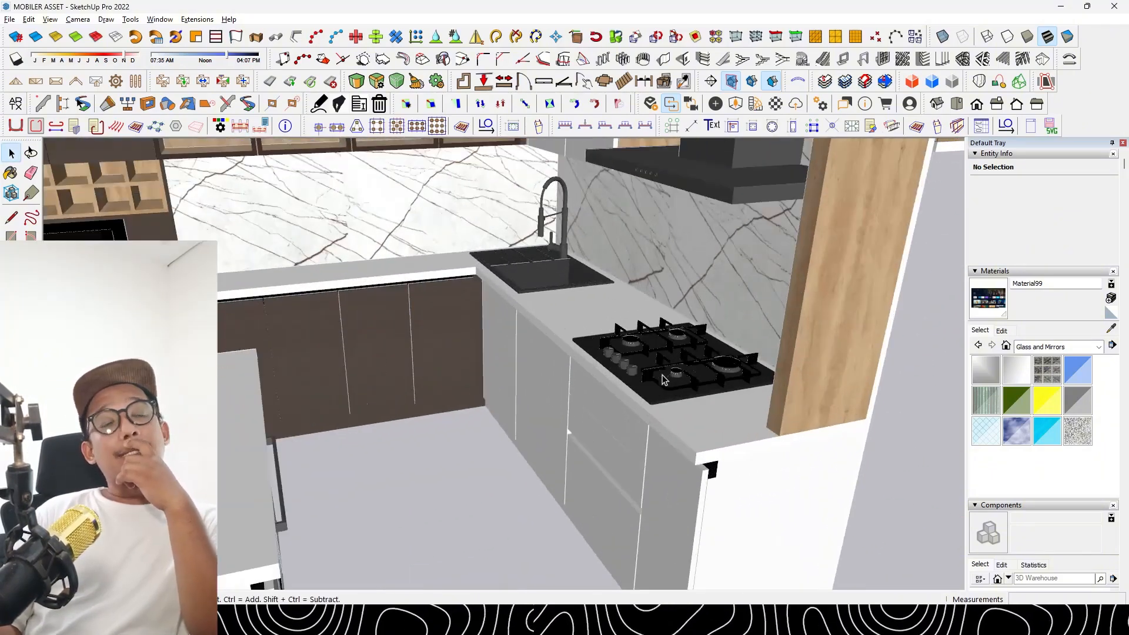
pyautogui.press('Escape')
pyautogui.click(668, 377)
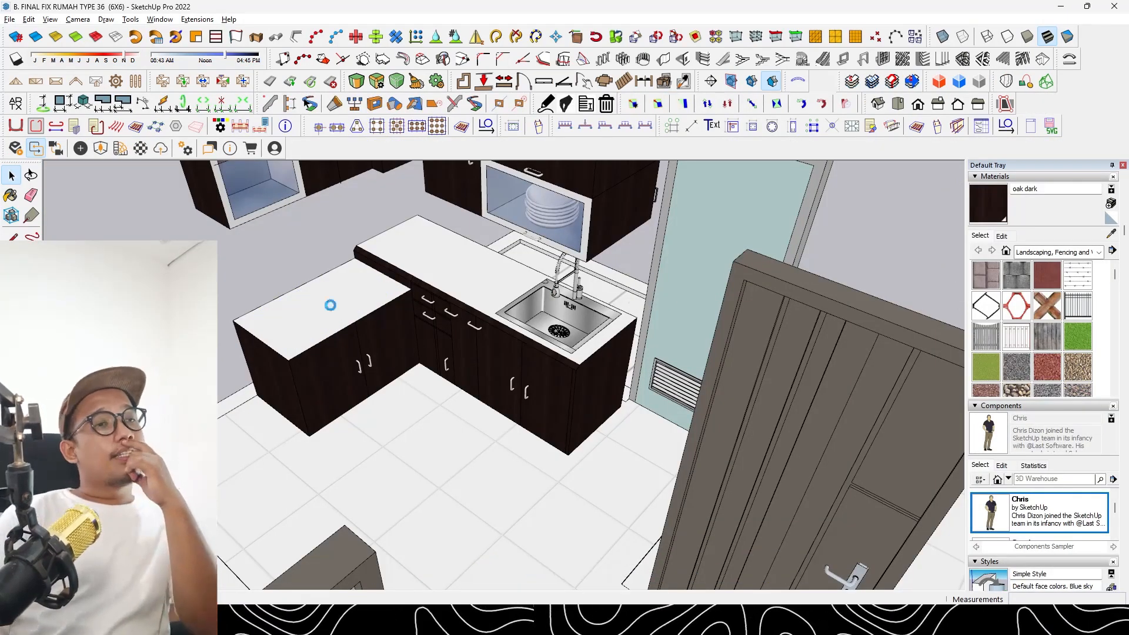
# Paste the four-burner stove into the house model and position it on the short countertop
pyautogui.hotkey('ctrl', 'v')
pyautogui.scroll(3, 294, 350)
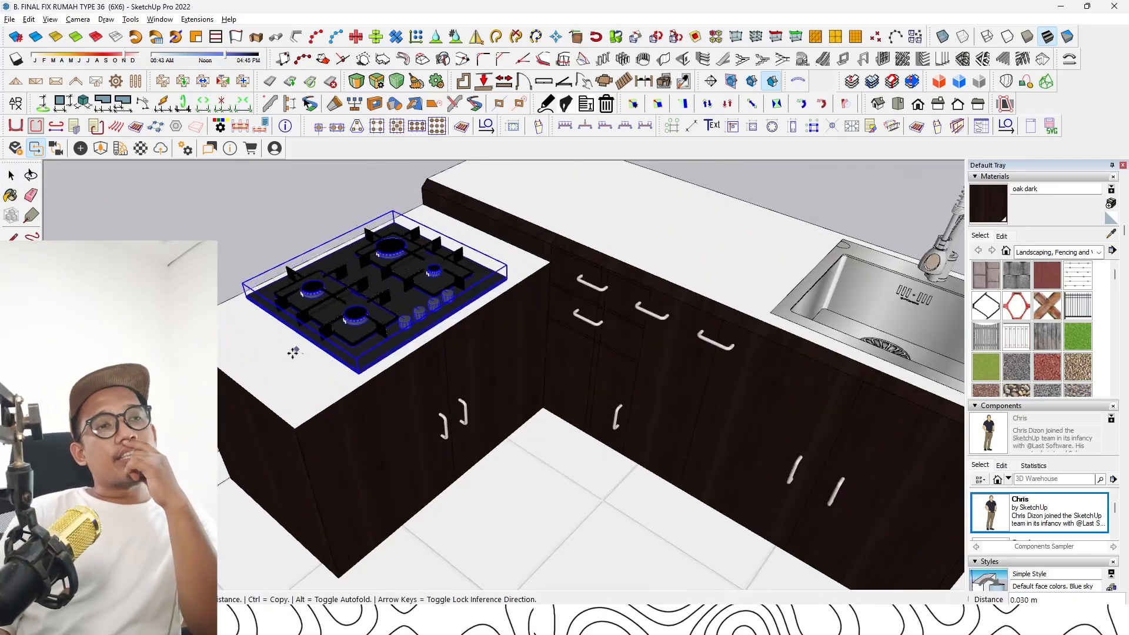
pyautogui.moveTo(289, 348); pyautogui.dragTo(261, 311, button='middle')
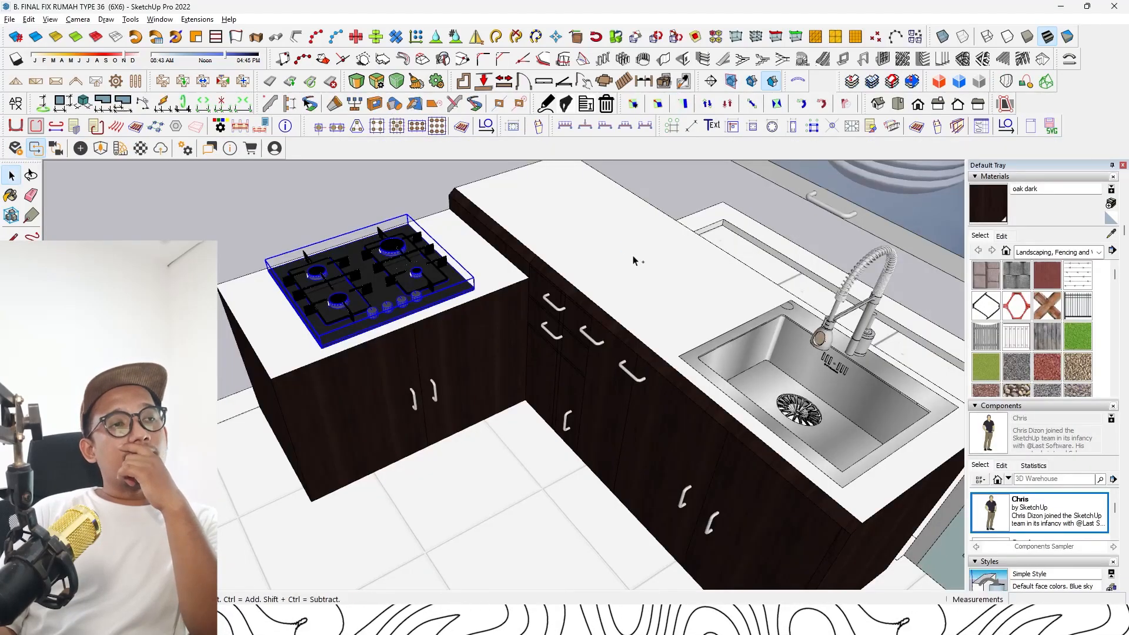
# Paste the copied microwave onto the countertop near the corner and flip it so its front faces the room
pyautogui.hotkey('ctrl', 'v')
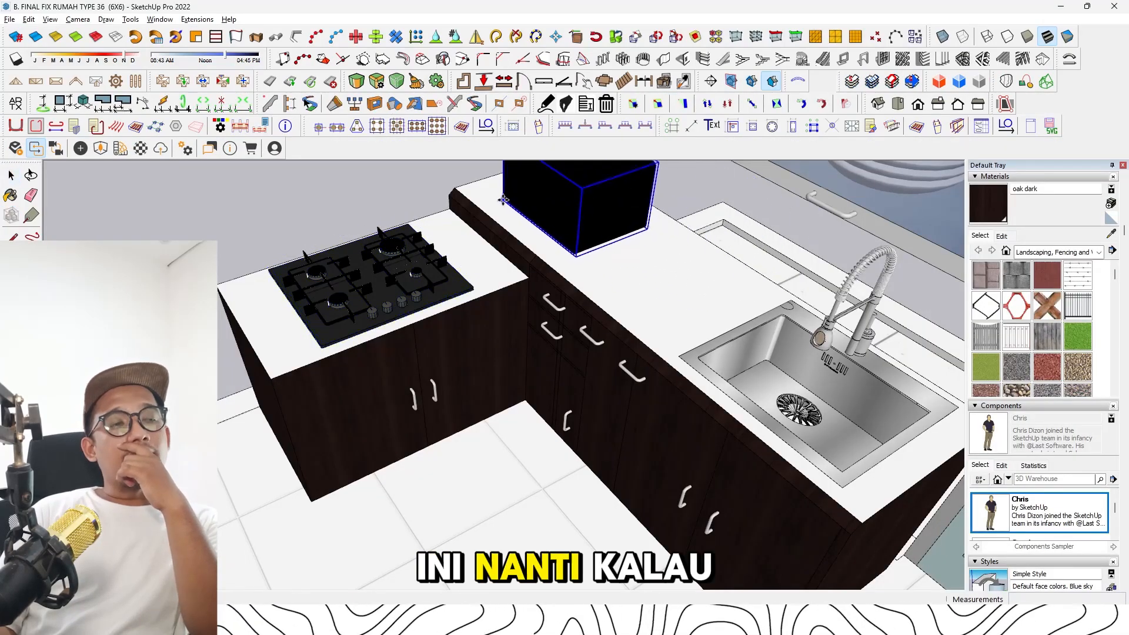
pyautogui.click(552, 218)
pyautogui.rightClick(552, 219)
pyautogui.moveTo(626, 395)
pyautogui.click(711, 396)
pyautogui.keyDown('shift'); pyautogui.moveTo(601, 218); pyautogui.dragTo(552, 327, button='middle'); pyautogui.keyUp('shift')
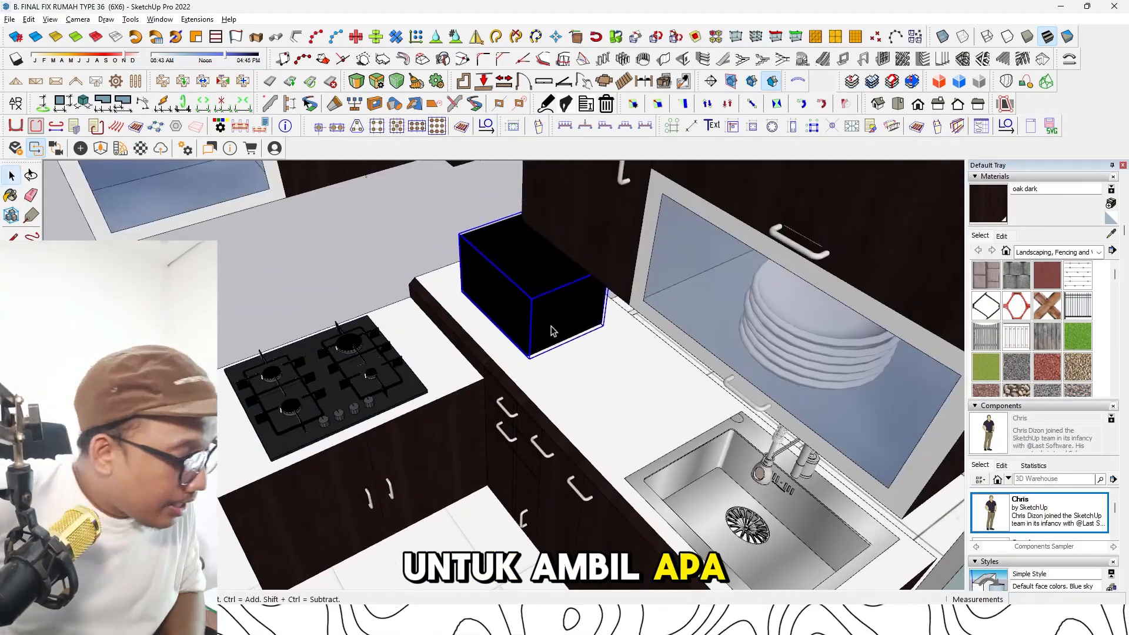
pyautogui.rightClick(551, 327)
pyautogui.moveTo(655, 505)
pyautogui.click(728, 518)
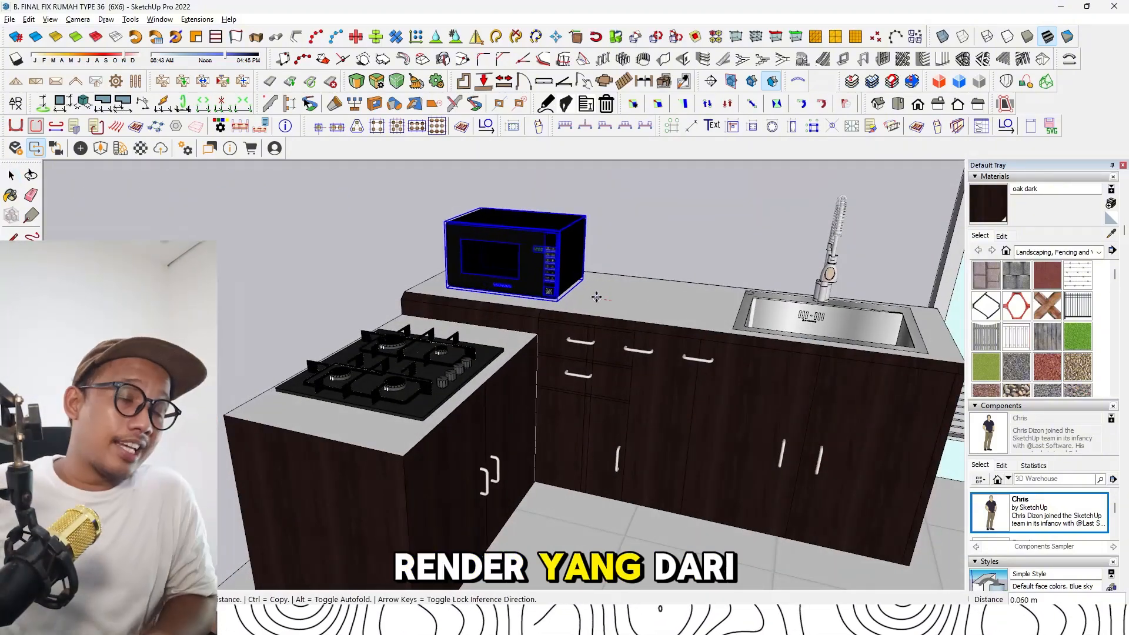
pyautogui.scroll(3, 476, 348)
pyautogui.scroll(-5, 476, 349)
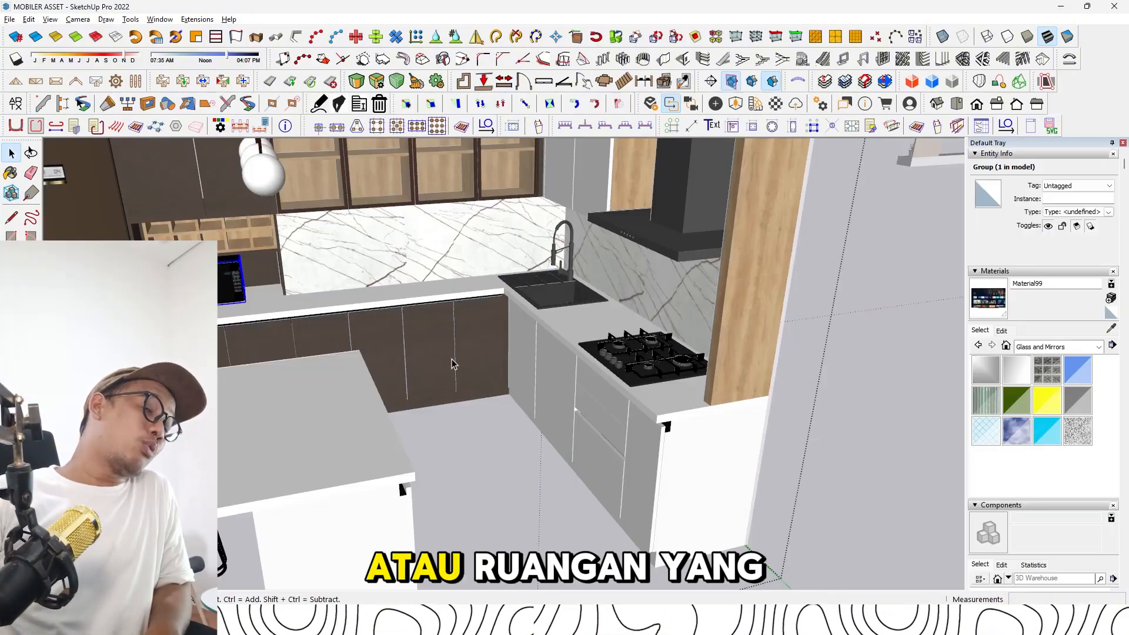
# Copy the marble backsplash face from the MOBILER ASSET kitchen and paste it beside the house model
pyautogui.click(452, 359)
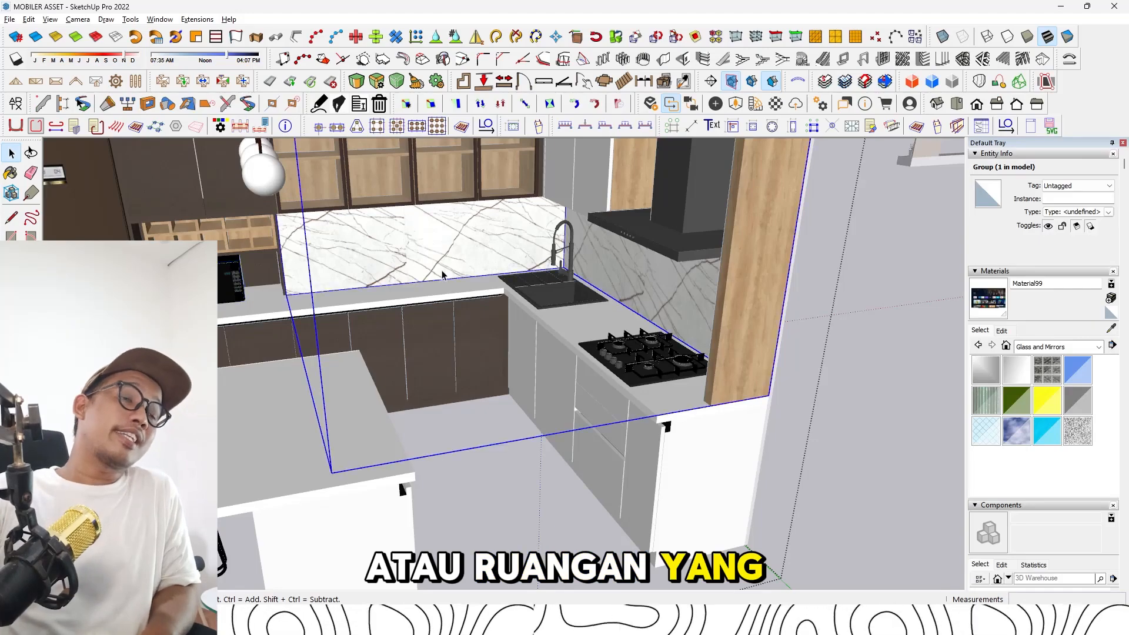
pyautogui.doubleClick(442, 273)
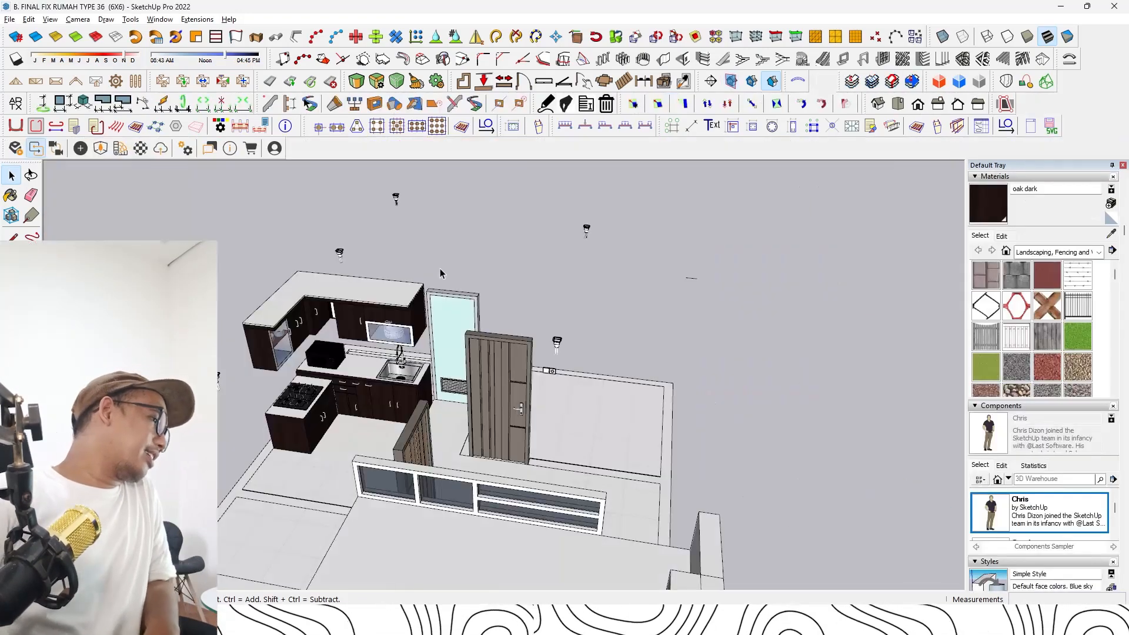
pyautogui.moveTo(359, 425); pyautogui.dragTo(707, 368)
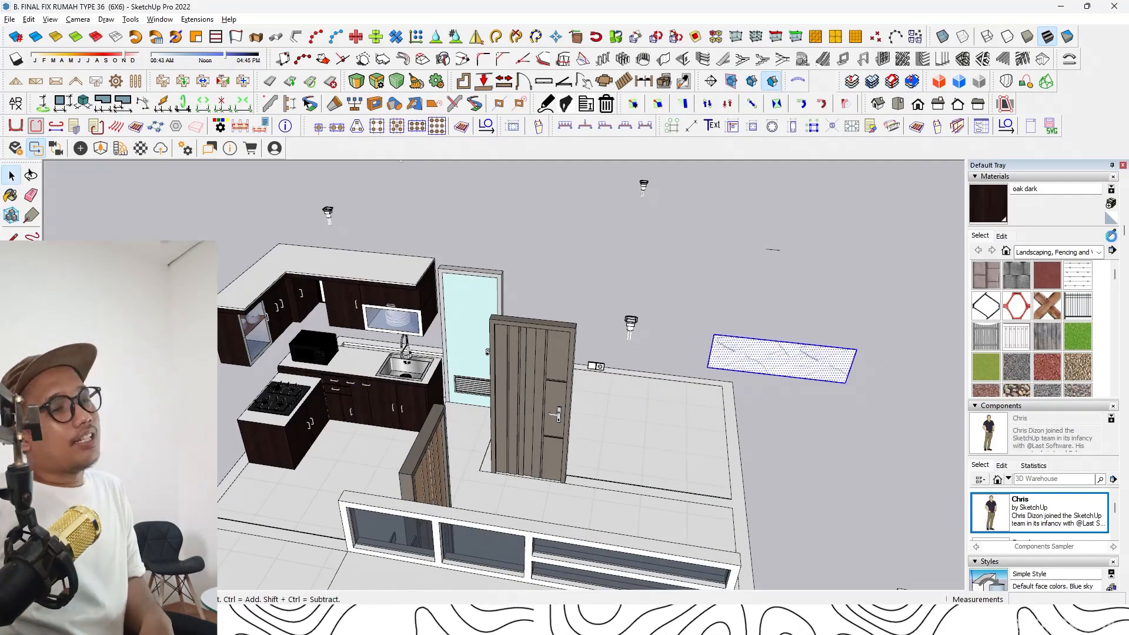
# Sample the Porcelain - Blue marble from the pasted face and paint it onto the kitchen countertops
pyautogui.click(1111, 235)
pyautogui.click(781, 359)
pyautogui.scroll(5, 329, 400)
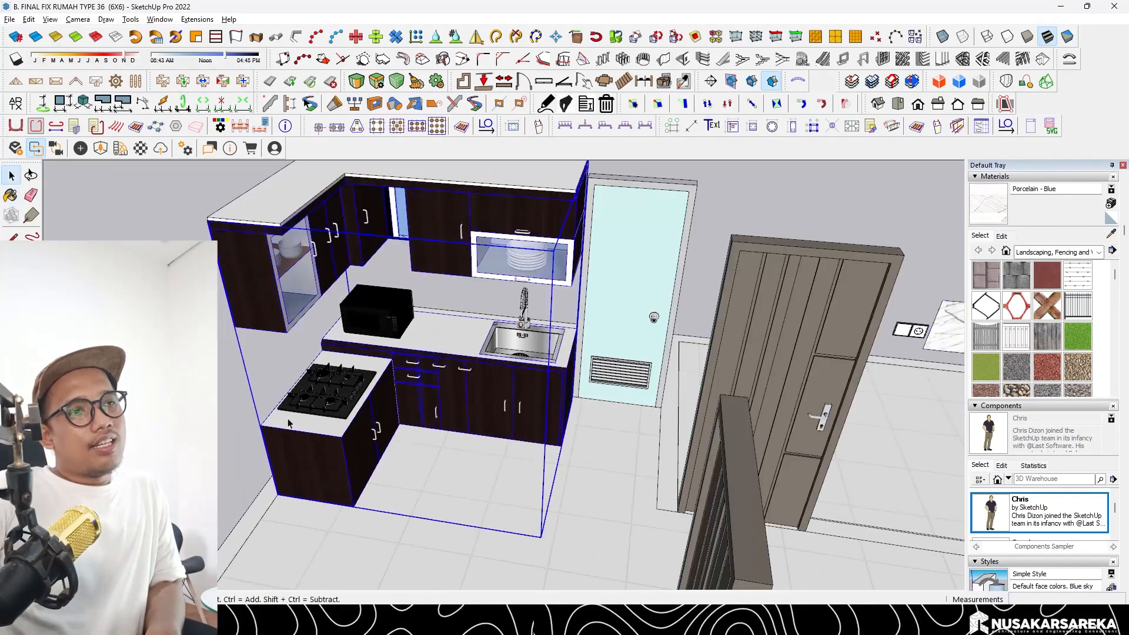
pyautogui.click(318, 404)
pyautogui.scroll(-5, 445, 318)
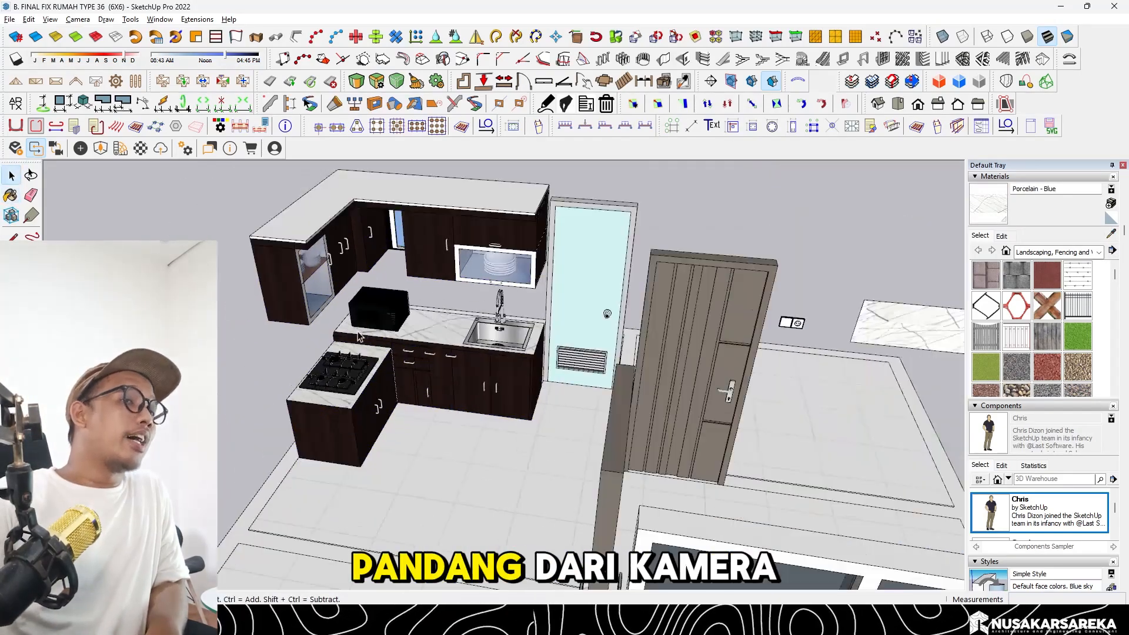
pyautogui.press('space')
# Check the vertical gap between the stove countertop and the upper cabinets with the Line tool
pyautogui.moveTo(815, 339); pyautogui.dragTo(459, 380, button='middle')
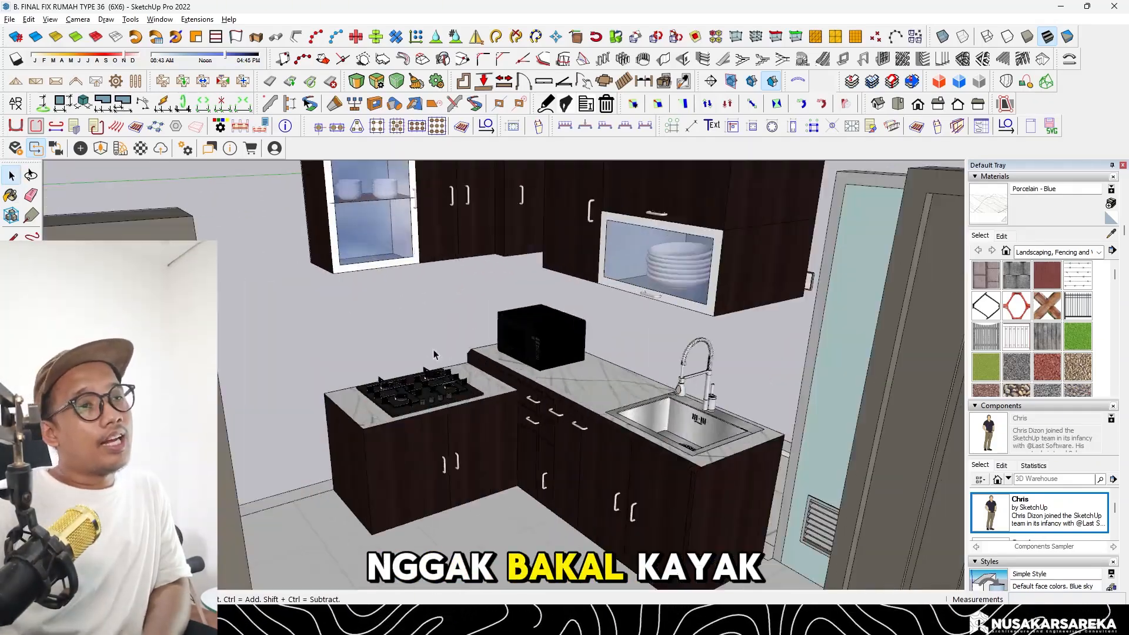
pyautogui.scroll(-5, 262, 265)
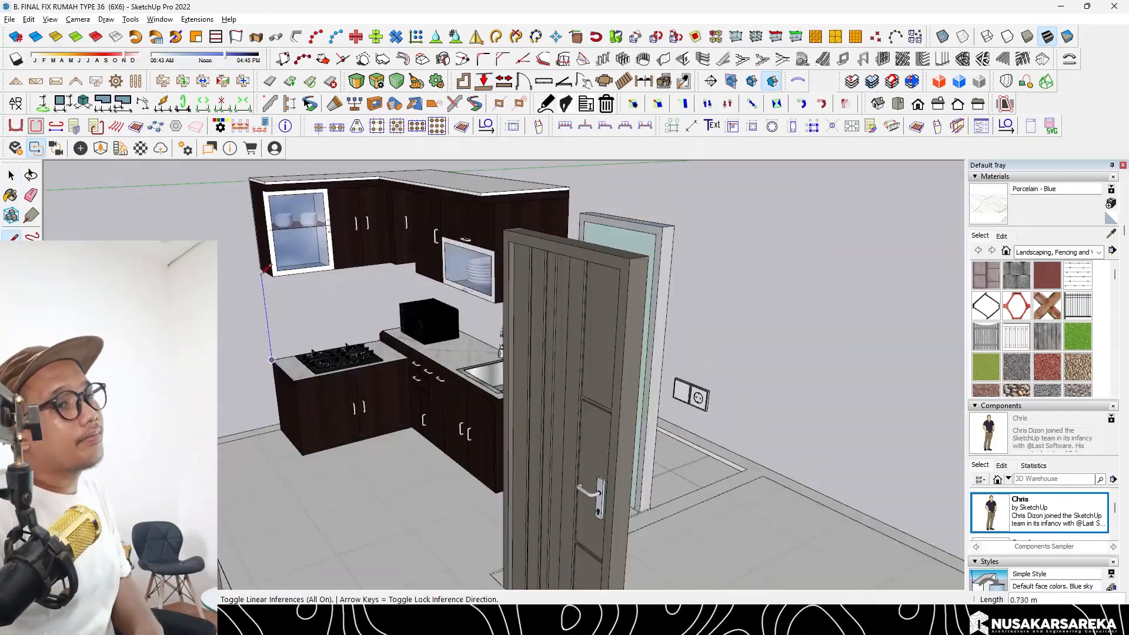
pyautogui.moveTo(262, 266); pyautogui.dragTo(483, 329, button='middle')
pyautogui.press('space')
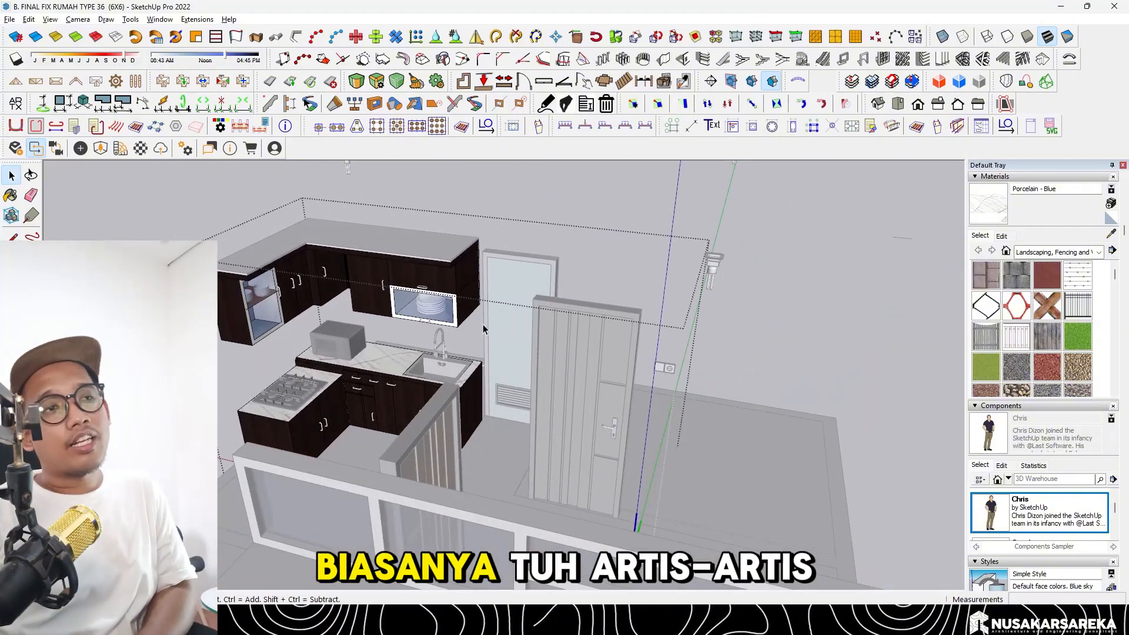
pyautogui.moveTo(167, 196); pyautogui.dragTo(116, 213)
pyautogui.press('m')
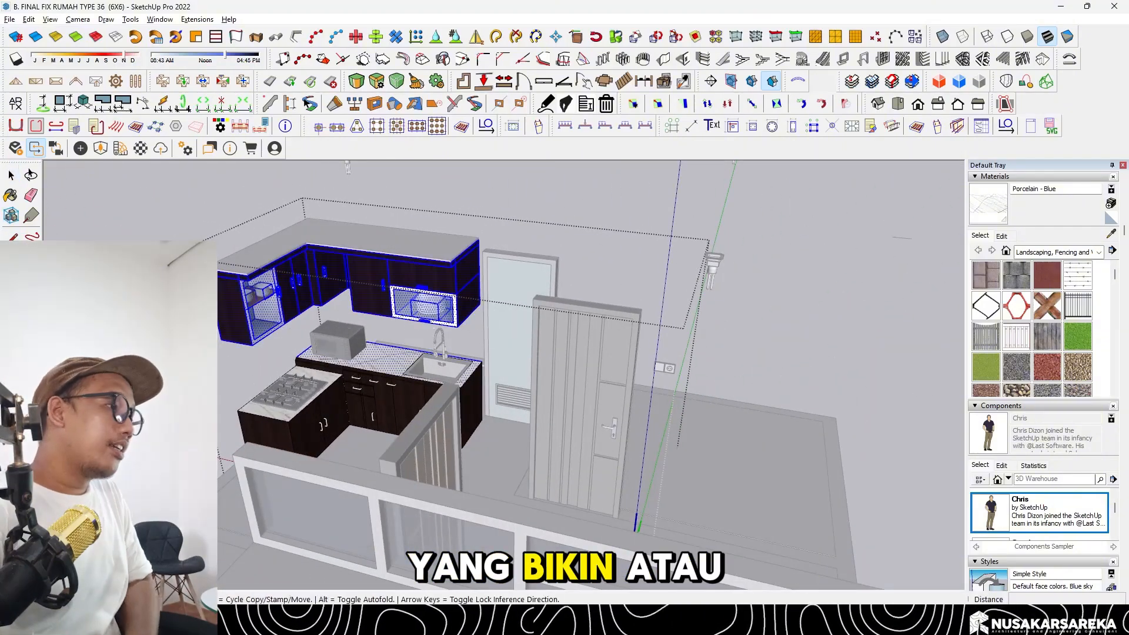
pyautogui.click(317, 352)
pyautogui.press('space')
# Select only the upper cabinets inside the kitchen group, move them vertically above the countertop, and leave the group
pyautogui.scroll(3, 323, 324)
pyautogui.moveTo(321, 335); pyautogui.dragTo(383, 291, button='middle')
pyautogui.moveTo(590, 334); pyautogui.dragTo(29, 156)
pyautogui.press('m')
pyautogui.click(329, 273)
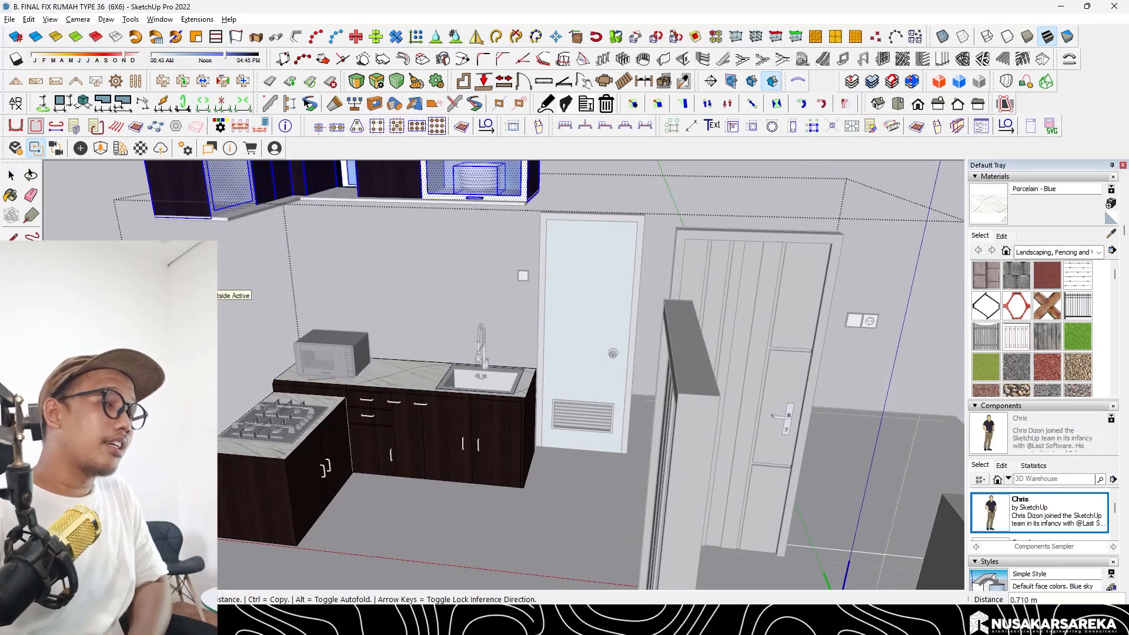
pyautogui.write('0.0')
pyautogui.press('Return')
pyautogui.press('space')
pyautogui.moveTo(269, 283); pyautogui.dragTo(254, 253, button='middle')
pyautogui.press('Escape')
# Unhide the house's hidden parts, and hide the roof and the ceiling so the rooms can be seen from above
pyautogui.scroll(-5, 269, 280)
pyautogui.hotkey('shift', 'h')
pyautogui.hotkey('shift', 'h')
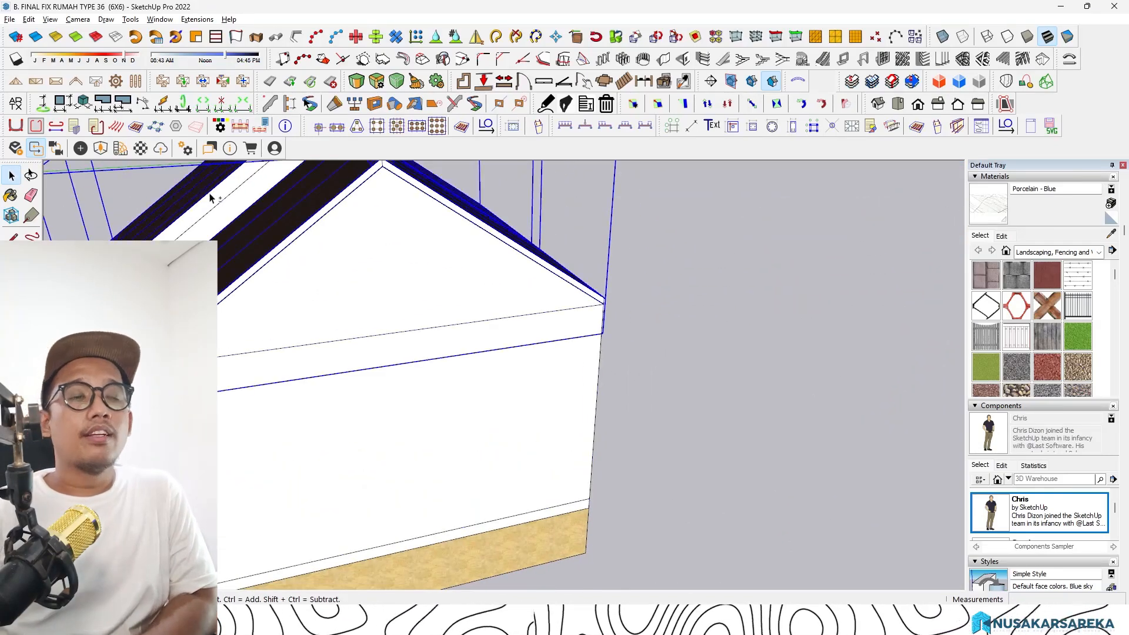
pyautogui.moveTo(209, 197); pyautogui.dragTo(315, 286, button='middle')
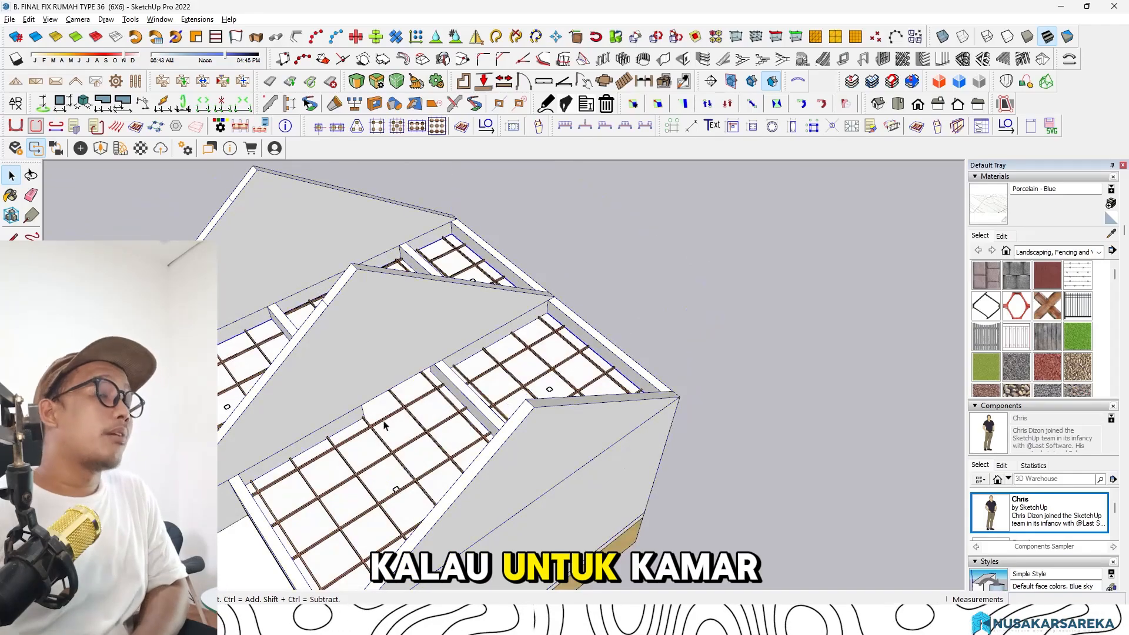
pyautogui.press('h')
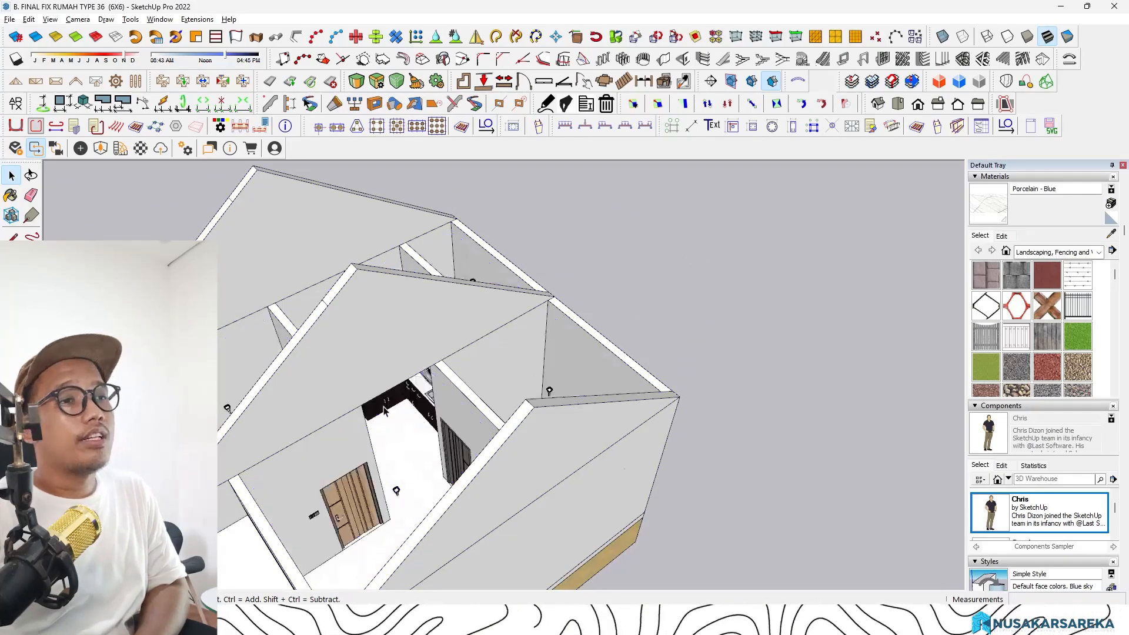
pyautogui.moveTo(385, 409); pyautogui.dragTo(608, 482, button='middle')
pyautogui.scroll(5, 506, 429)
pyautogui.moveTo(506, 428); pyautogui.dragTo(675, 262, button='middle')
# Switch to MOBILER ASSET, locate the silver refrigerator in a kitchen set, and open its nested group to pick it
pyautogui.hotkey('alt', 'Tab')
pyautogui.click(496, 450)
pyautogui.scroll(-5, 496, 450)
pyautogui.scroll(-6, 487, 427)
pyautogui.scroll(6, 823, 282)
pyautogui.scroll(6, 675, 194)
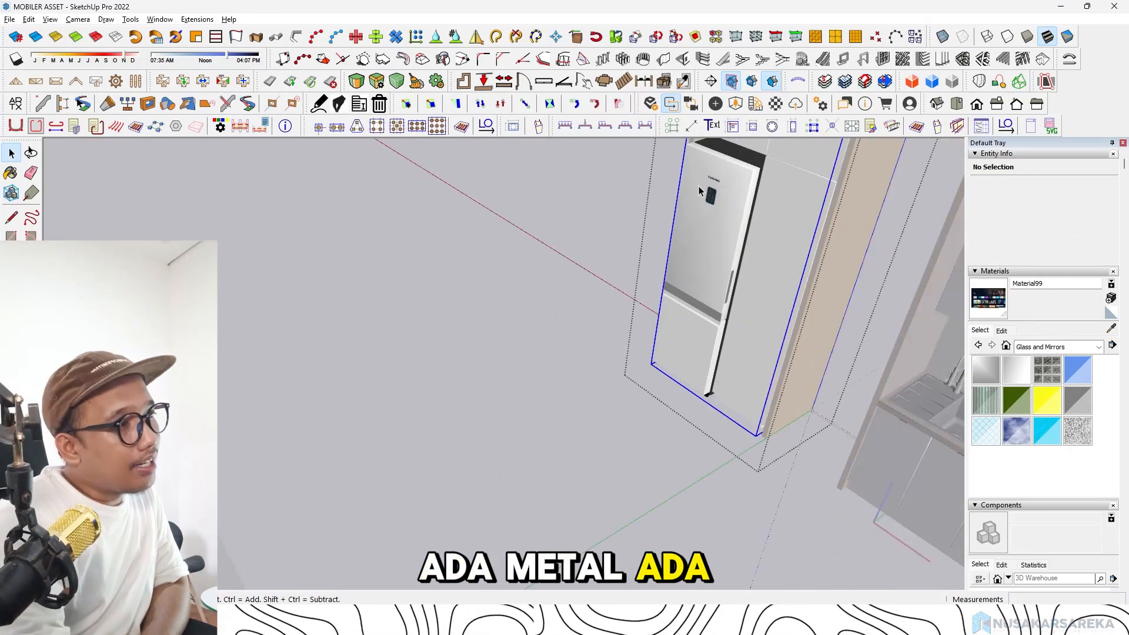
pyautogui.doubleClick(698, 186)
pyautogui.click(743, 163)
pyautogui.scroll(-2, 428, 361)
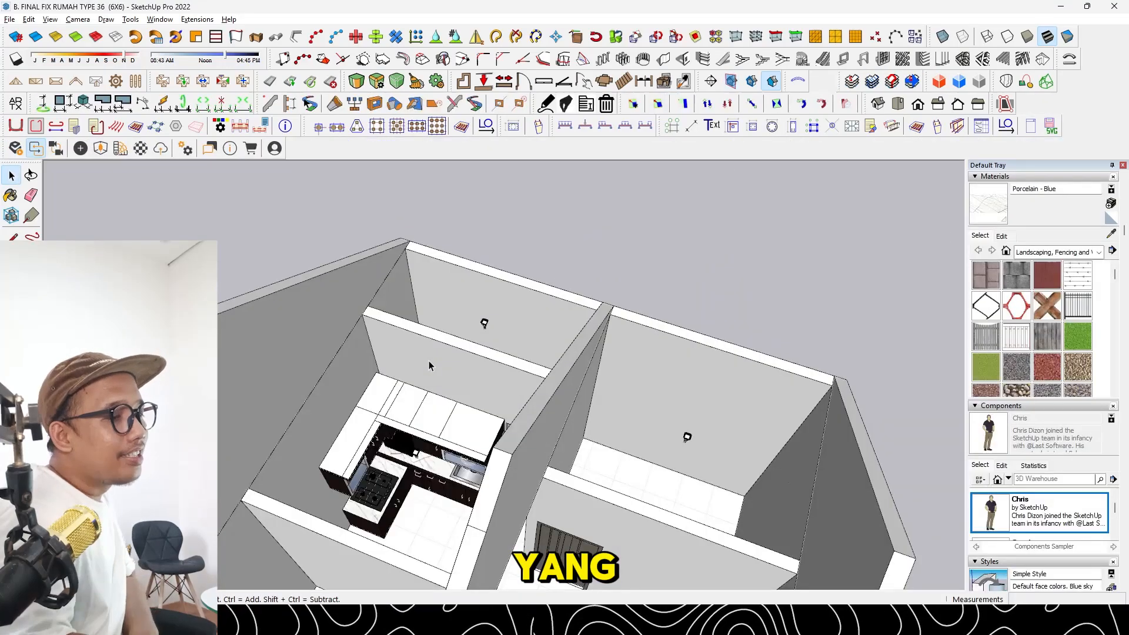
# Paste the refrigerator beside the stove counter and rotate it so its doors face into the kitchen
pyautogui.moveTo(429, 365); pyautogui.dragTo(367, 395, button='middle')
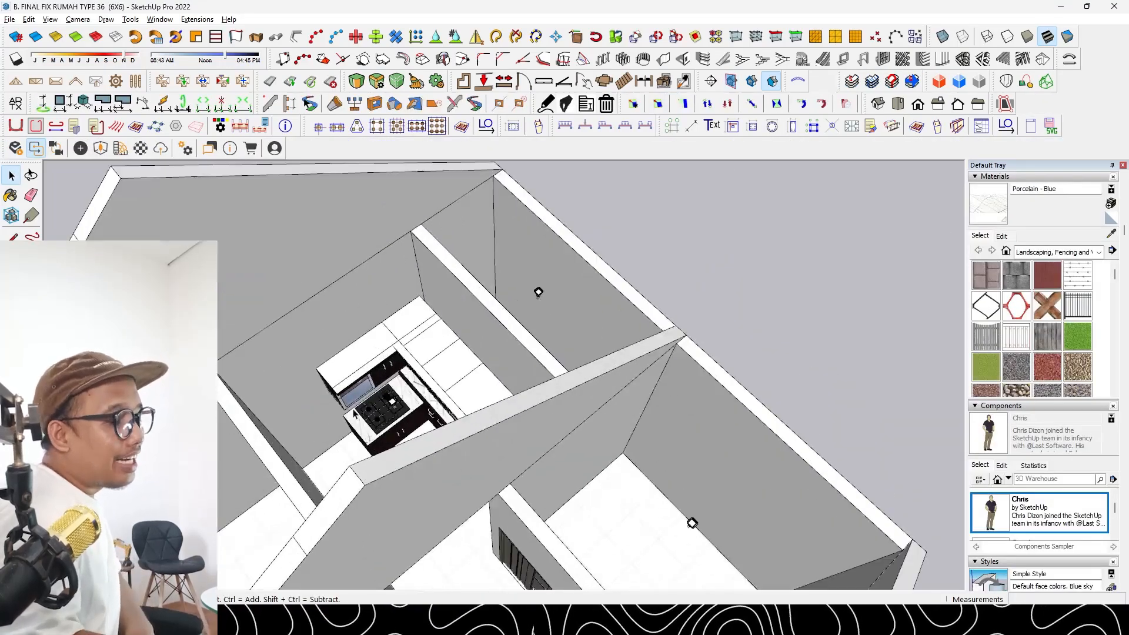
pyautogui.scroll(4, 367, 395)
pyautogui.hotkey('ctrl', 'v')
pyautogui.scroll(1, 354, 404)
pyautogui.click(323, 408)
pyautogui.scroll(3, 358, 424)
pyautogui.press('q')
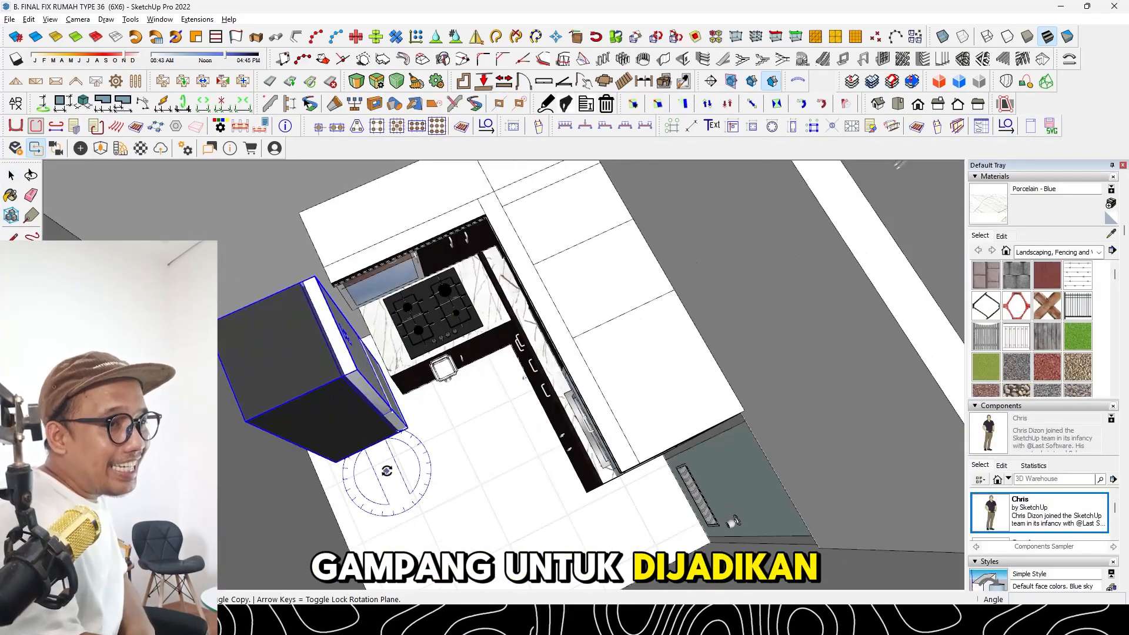
pyautogui.click(386, 471)
pyautogui.click(379, 457)
pyautogui.click(402, 458)
# Move the refrigerator into the corner next to the stove cabinet and adjust its position along the wall
pyautogui.click(497, 486)
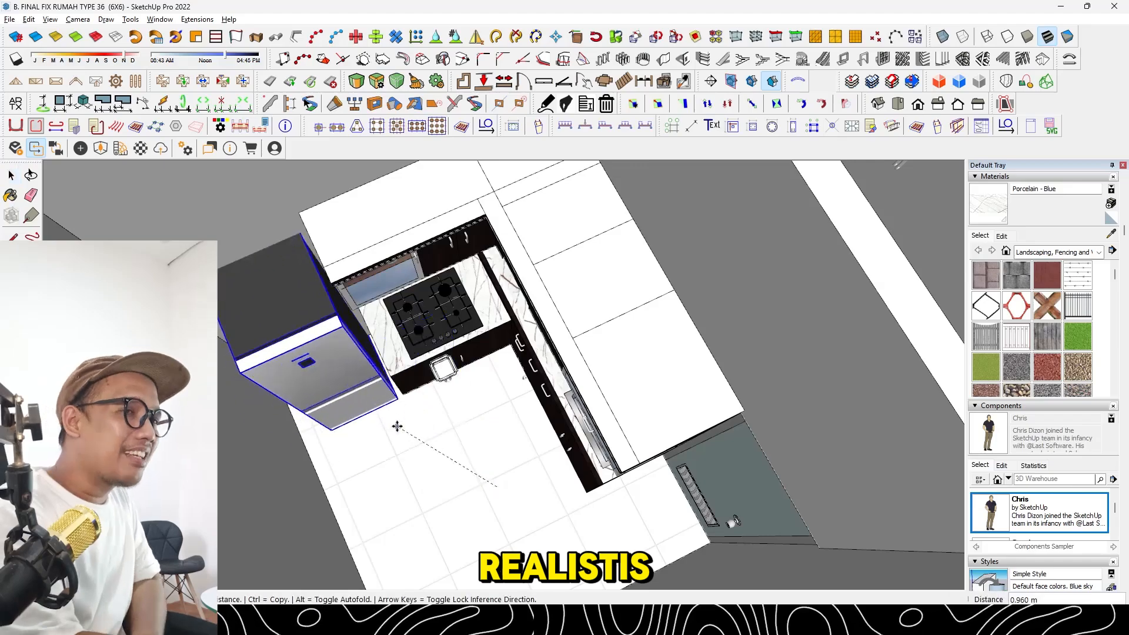
pyautogui.click(391, 427)
pyautogui.moveTo(391, 428); pyautogui.dragTo(360, 253, button='middle')
pyautogui.scroll(3, 361, 377)
pyautogui.moveTo(360, 412); pyautogui.dragTo(357, 385, button='middle')
pyautogui.click(361, 432)
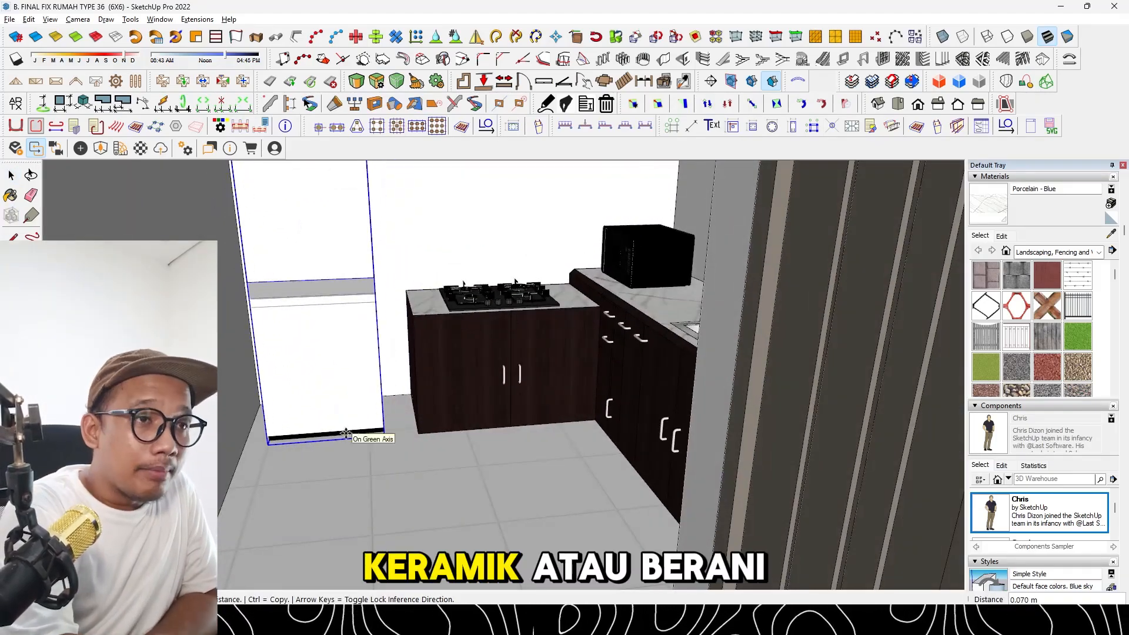
pyautogui.click(345, 433)
pyautogui.moveTo(345, 434); pyautogui.dragTo(765, 364, button='middle')
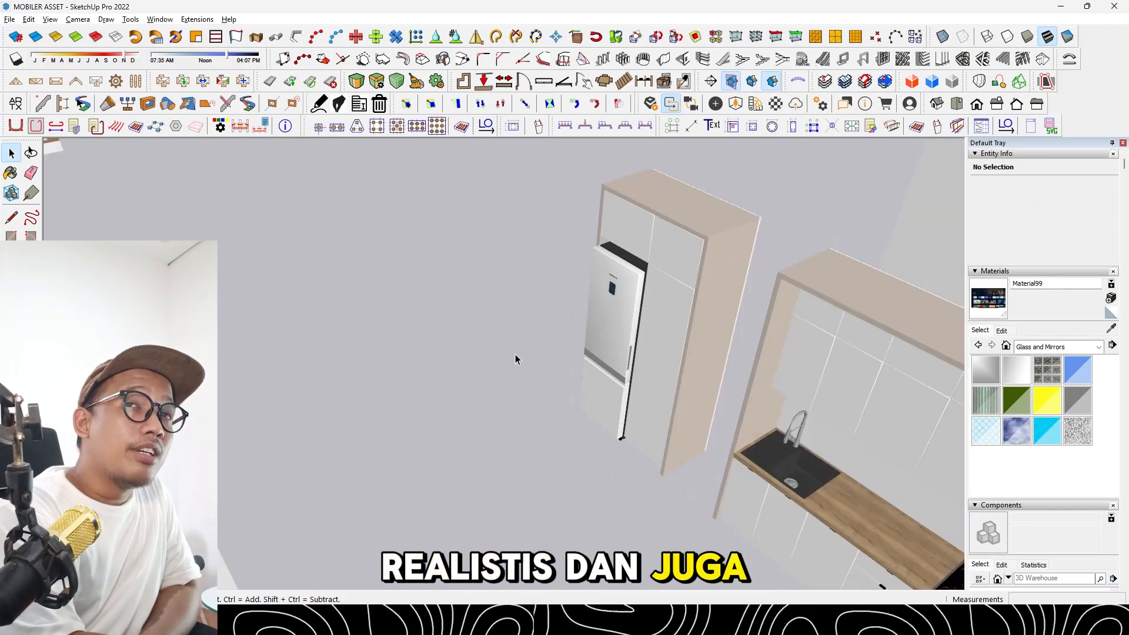
# Look through the kitchen sets in MOBILER ASSET for dining furniture
pyautogui.scroll(-5, 515, 354)
pyautogui.moveTo(515, 354)
pyautogui.mouseDown(button='middle')
pyautogui.moveTo(401, 361)
pyautogui.moveTo(579, 253)
pyautogui.moveTo(570, 312)
pyautogui.moveTo(501, 468)
pyautogui.mouseUp(button='middle')
pyautogui.scroll(4, 594, 248)
pyautogui.moveTo(595, 248); pyautogui.dragTo(494, 222, button='middle')
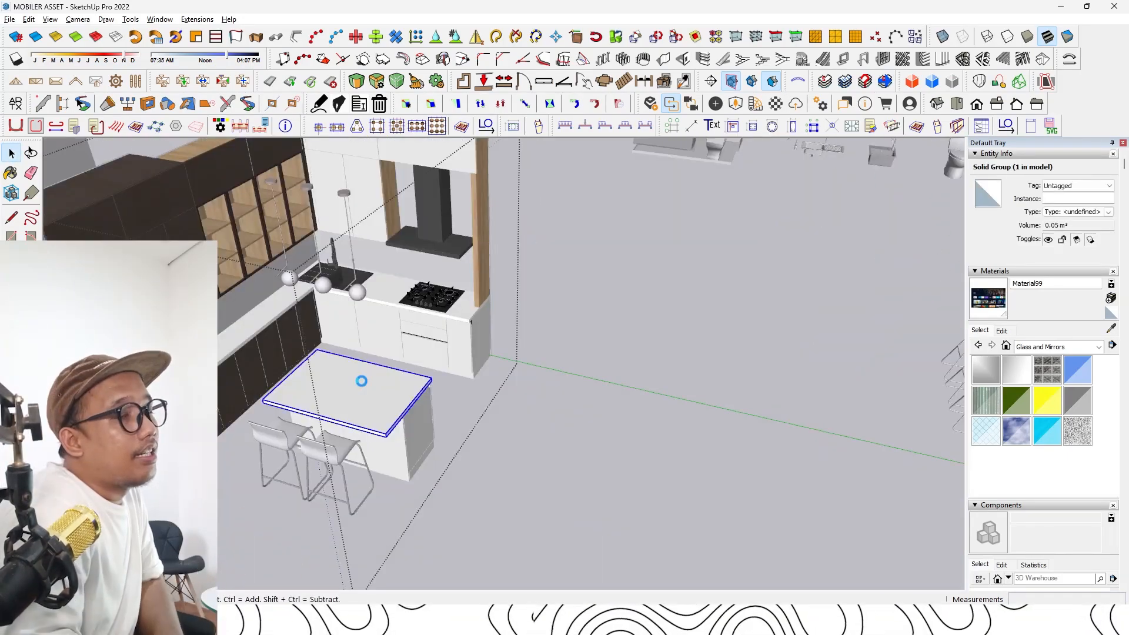
pyautogui.hotkey('alt', 'Tab')
pyautogui.moveTo(706, 297)
pyautogui.mouseDown(button='middle')
pyautogui.moveTo(569, 323)
pyautogui.moveTo(593, 303)
pyautogui.moveTo(753, 277)
pyautogui.moveTo(421, 347)
pyautogui.moveTo(446, 415)
pyautogui.moveTo(343, 423)
pyautogui.moveTo(360, 390)
pyautogui.moveTo(435, 354)
pyautogui.moveTo(544, 359)
pyautogui.moveTo(689, 395)
pyautogui.moveTo(544, 368)
pyautogui.moveTo(637, 350)
pyautogui.mouseUp(button='middle')
pyautogui.scroll(2, 569, 322)
pyautogui.scroll(2, 442, 384)
# Switch to PINTU DAN JENDELA ASET, copy the black round table, and return to the house model
pyautogui.hotkey('alt', 'Tab')
pyautogui.click(580, 342)
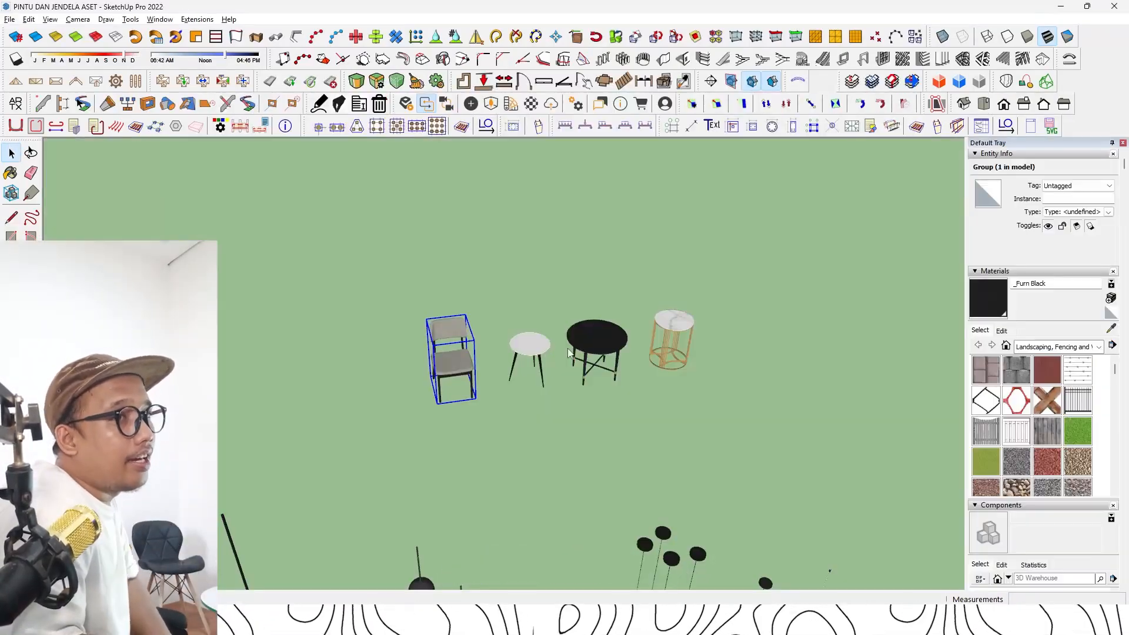
pyautogui.hotkey('ctrl', 'c')
pyautogui.hotkey('alt', 'Tab')
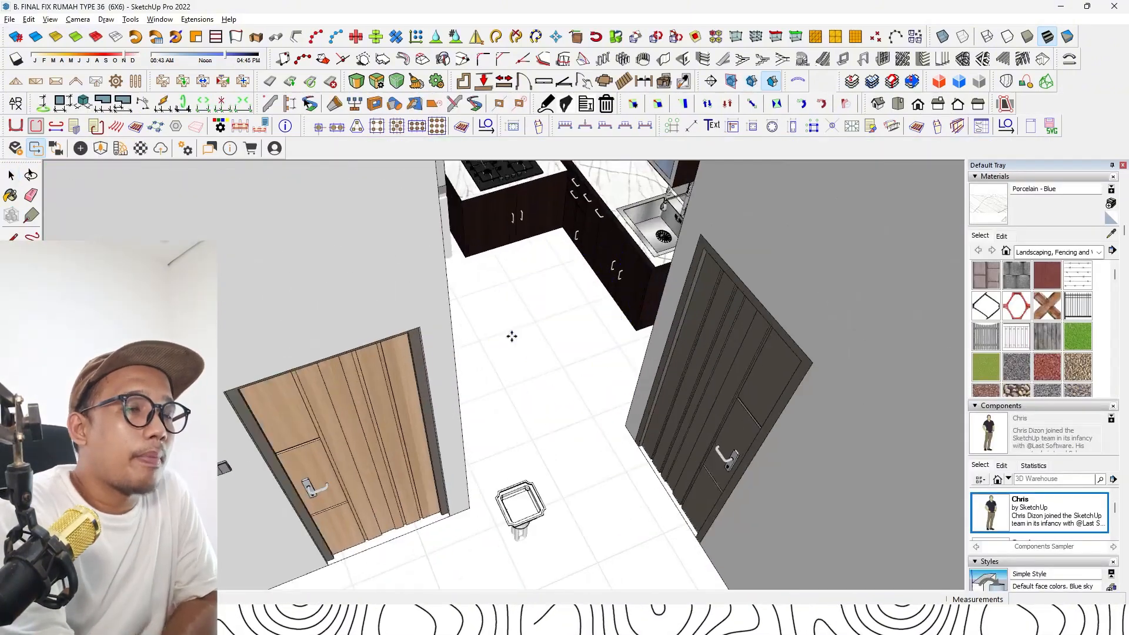
# Paste the round table onto the floor in front of the kitchen cabinets and adjust its size with Scale
pyautogui.hotkey('ctrl', 'v')
pyautogui.moveTo(590, 222); pyautogui.dragTo(559, 251)
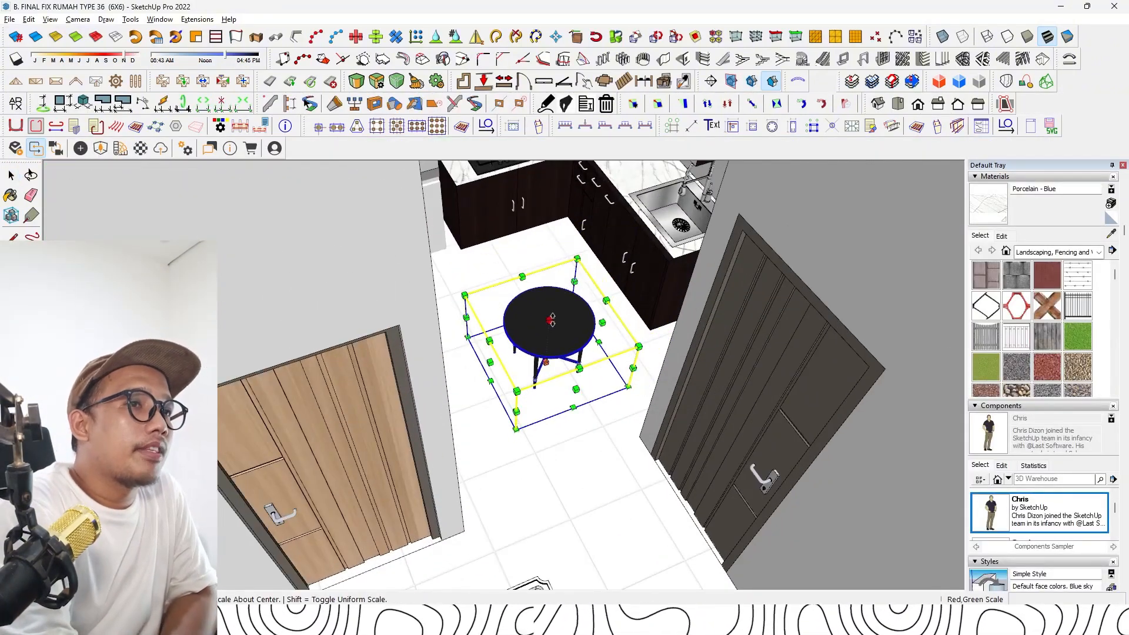
pyautogui.click(551, 301)
# Switch to INTERIOR ASSET ENSCAPE, copy the Armchair 054 component from the row of chairs, and return to the house model
pyautogui.hotkey('alt', 'Tab')
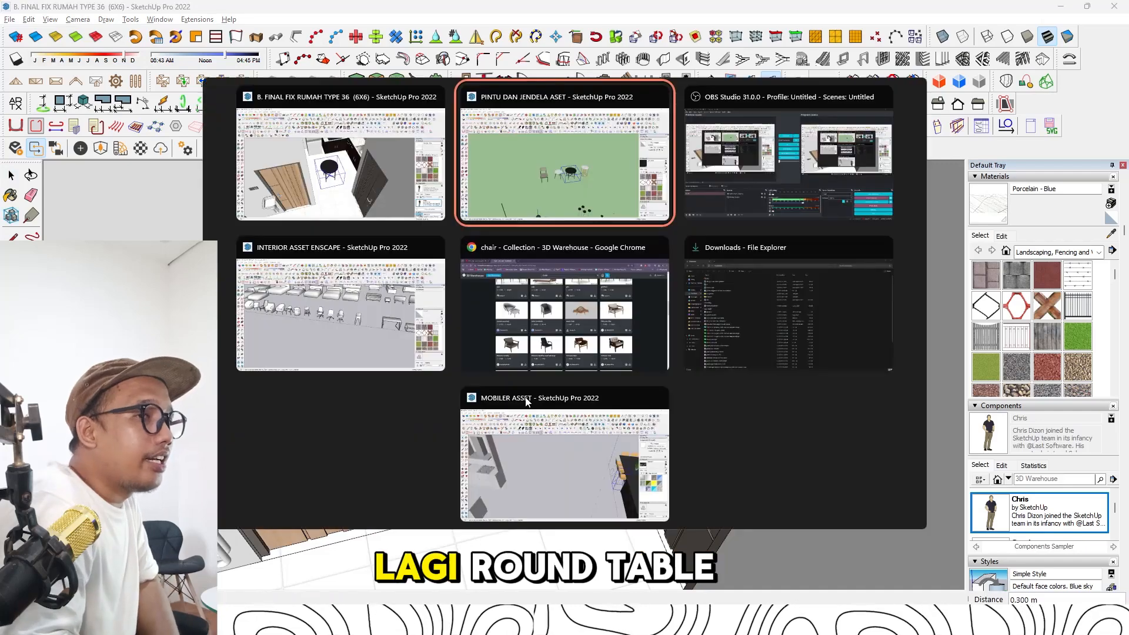
pyautogui.click(335, 342)
pyautogui.scroll(-6, 329, 338)
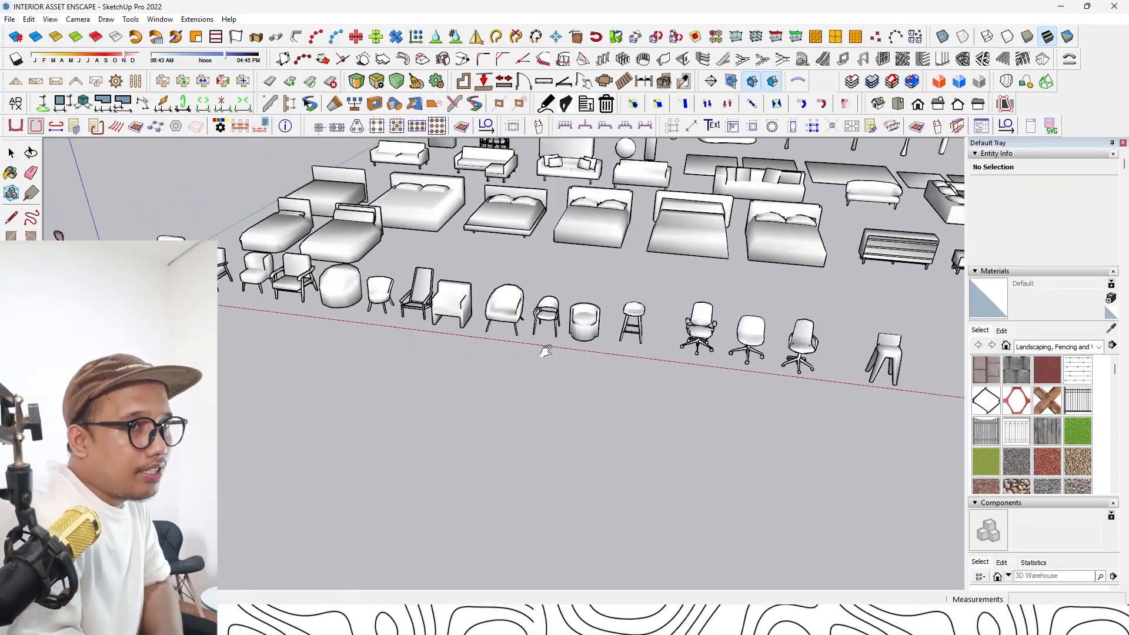
pyautogui.scroll(4, 463, 319)
pyautogui.hotkey('alt', 'Tab')
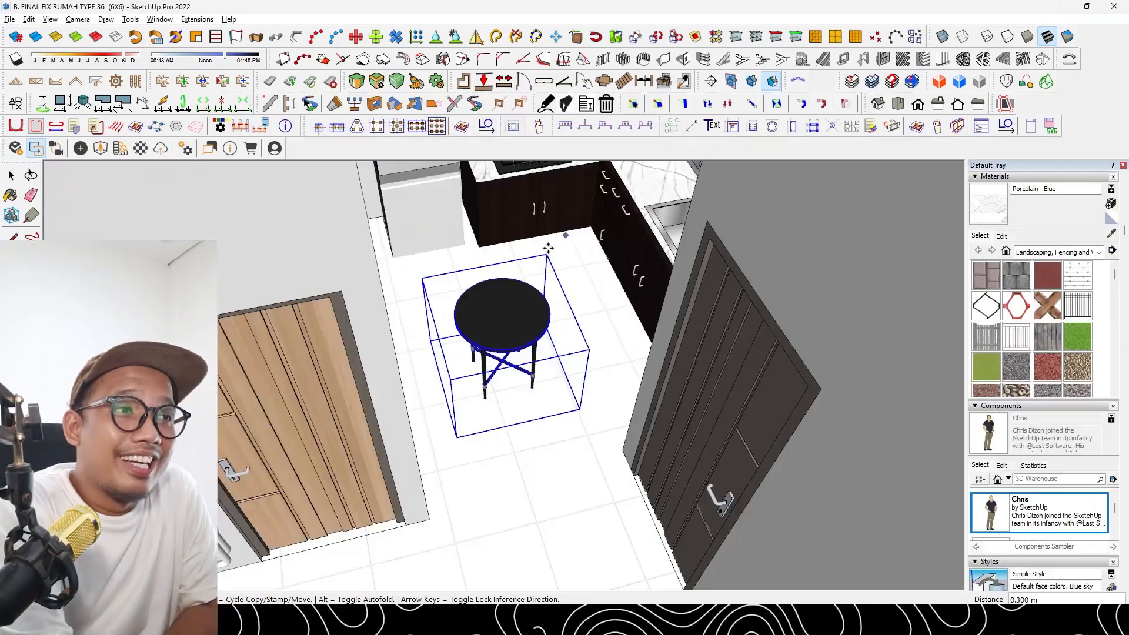
# Paste the armchair in front of the round table and rotate it 90 degrees
pyautogui.hotkey('ctrl', 'v')
pyautogui.click(512, 482)
pyautogui.press('q')
pyautogui.click(484, 450)
pyautogui.click(478, 429)
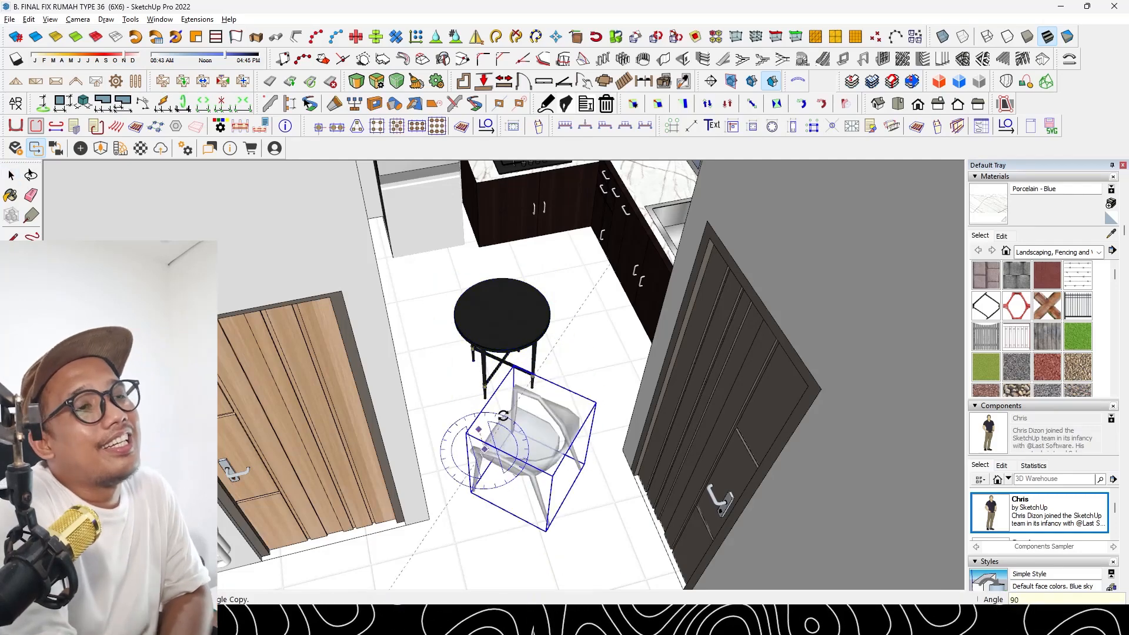
pyautogui.press('Return')
# Rotate the armchair another 90 degrees and move it beside the round table
pyautogui.click(554, 412)
pyautogui.click(553, 405)
pyautogui.write('90')
pyautogui.press('Return')
pyautogui.press('m')
pyautogui.moveTo(560, 405); pyautogui.dragTo(572, 471, button='middle')
pyautogui.click(484, 410)
# Select the round table and move it into place in front of the armchair
pyautogui.press('space')
pyautogui.click(486, 330)
pyautogui.press('m')
pyautogui.click(487, 401)
pyautogui.click(499, 398)
pyautogui.scroll(-3, 484, 396)
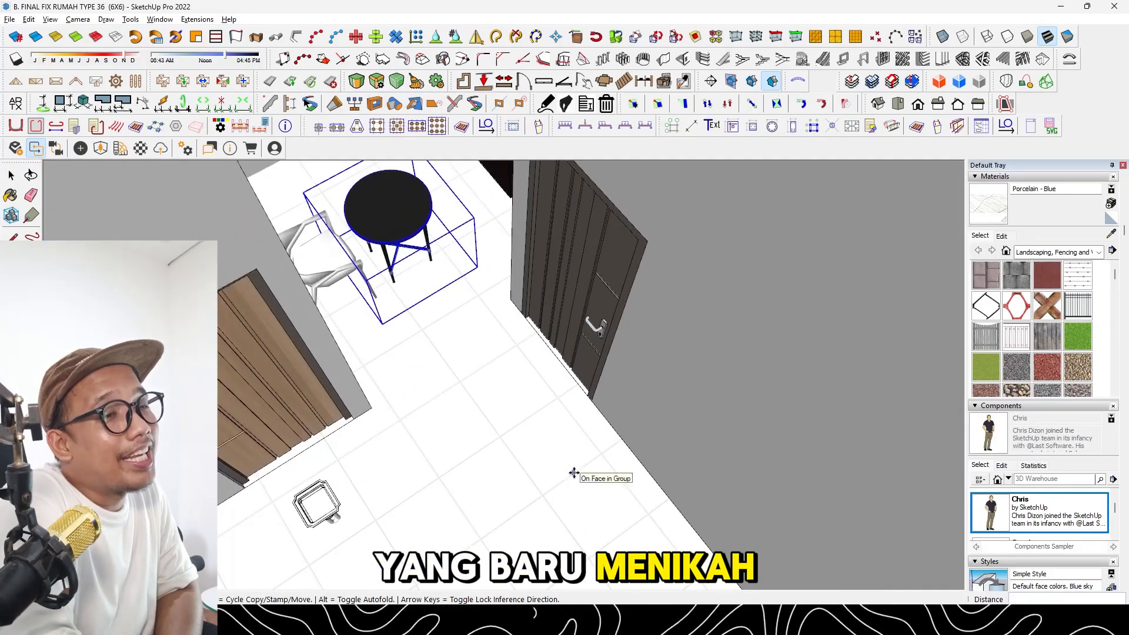
# From the top view, shift the round table and the armchair sideways toward the refrigerator and line them up
pyautogui.scroll(-3, 573, 472)
pyautogui.click(897, 103)
pyautogui.keyDown('shift'); pyautogui.moveTo(461, 327); pyautogui.dragTo(484, 342, button='middle'); pyautogui.keyUp('shift')
pyautogui.press('space')
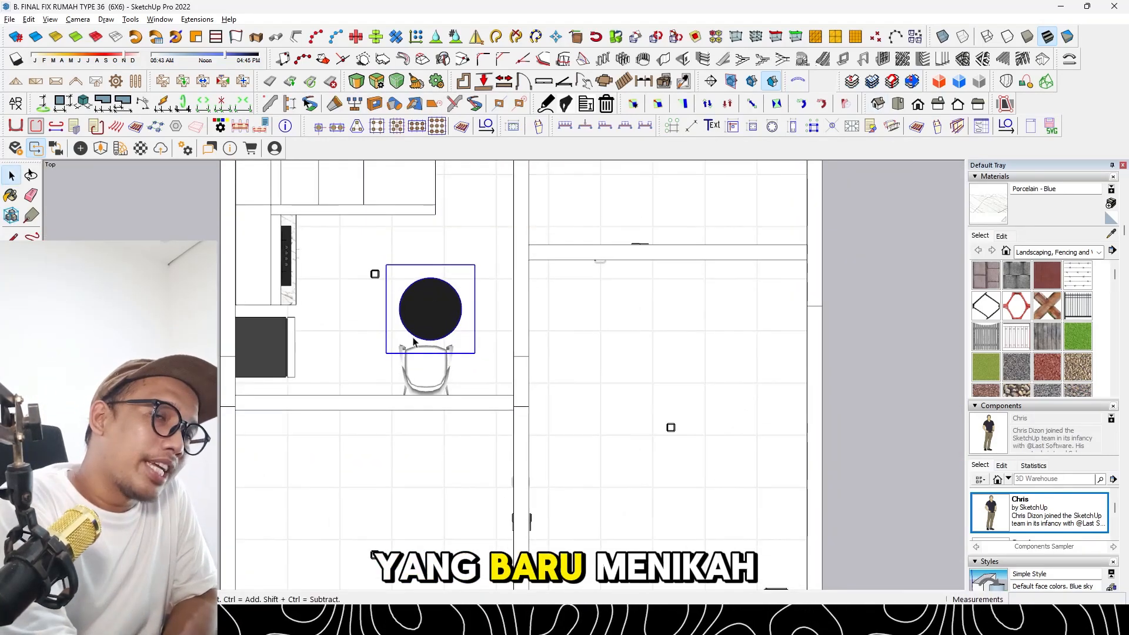
pyautogui.click(359, 334)
pyautogui.press('space')
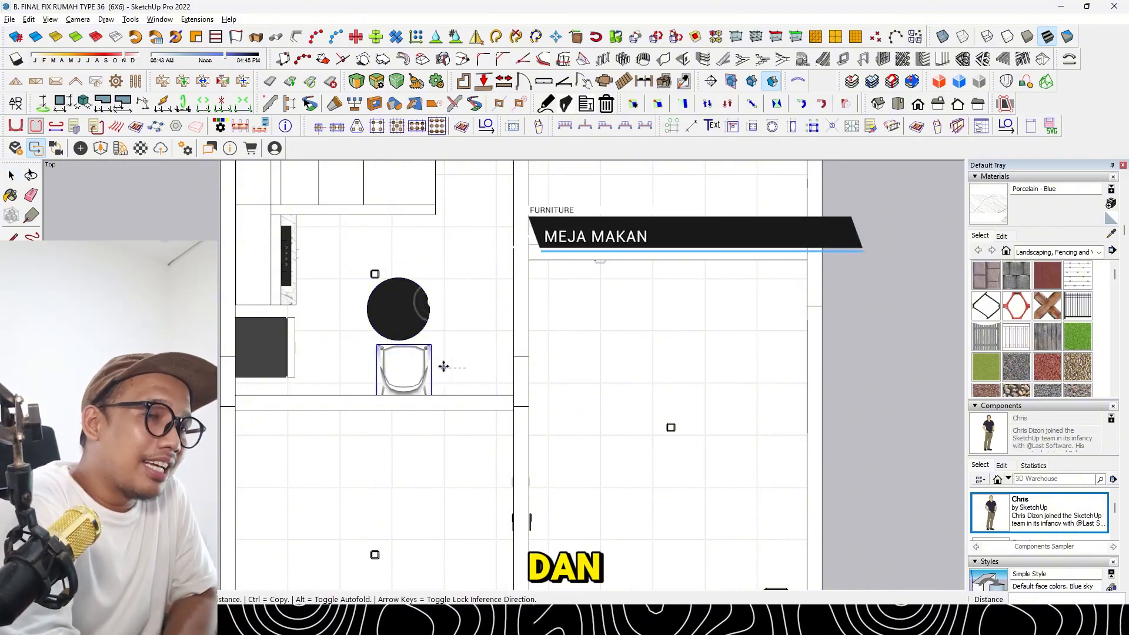
pyautogui.moveTo(443, 366); pyautogui.dragTo(432, 362, button='middle')
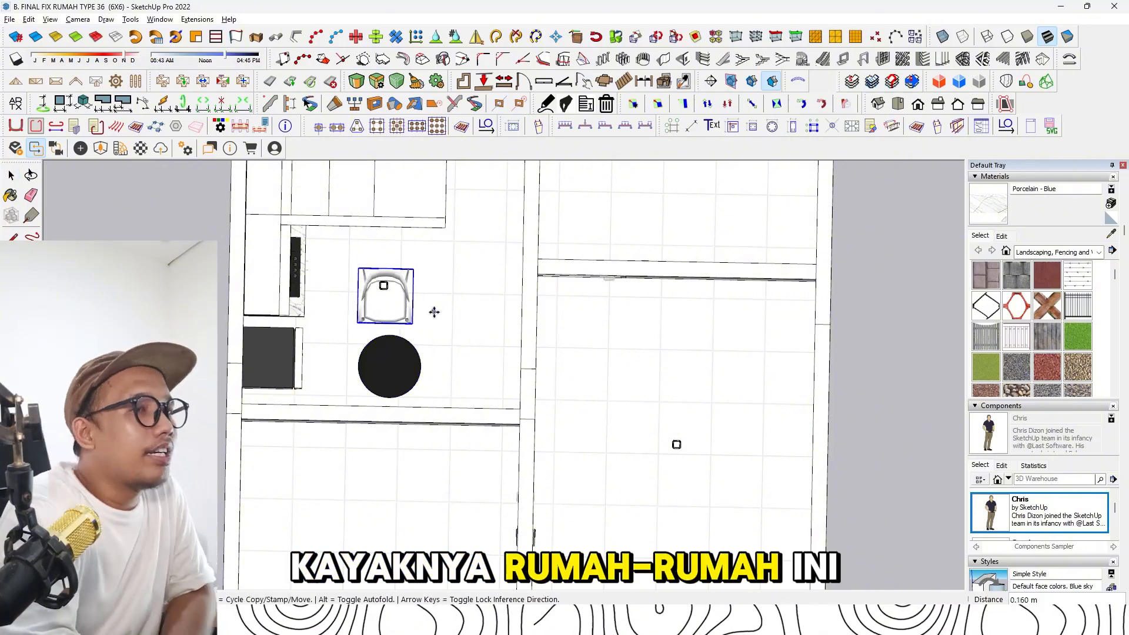
# Move the round table and its chair slightly closer to the bedroom partition wall
pyautogui.scroll(2, 433, 312)
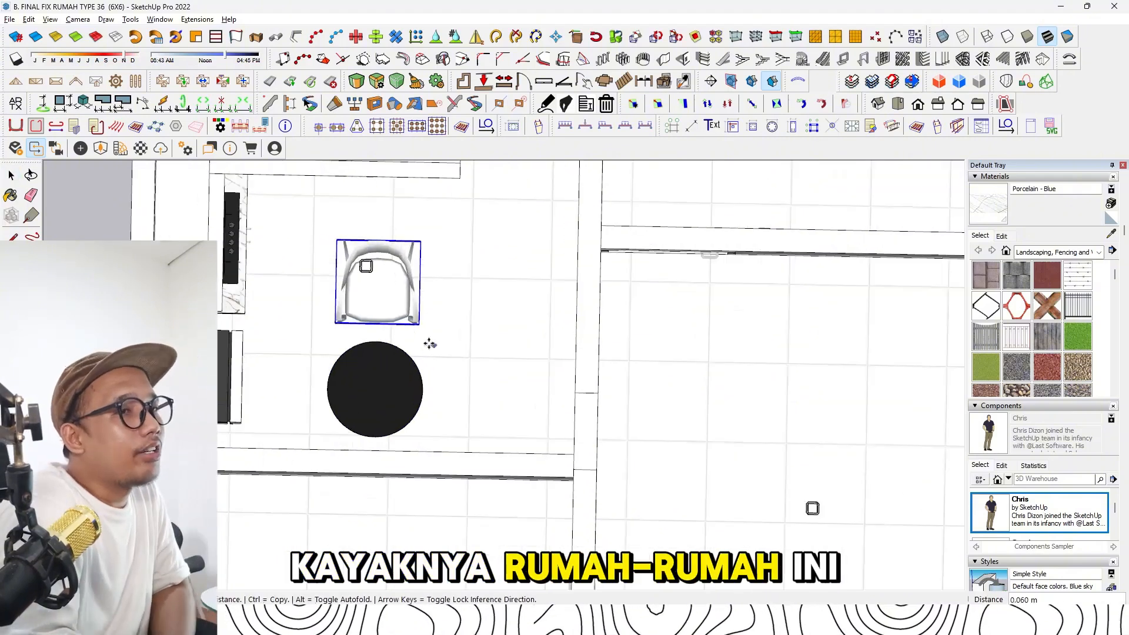
pyautogui.press('m')
pyautogui.click(456, 340)
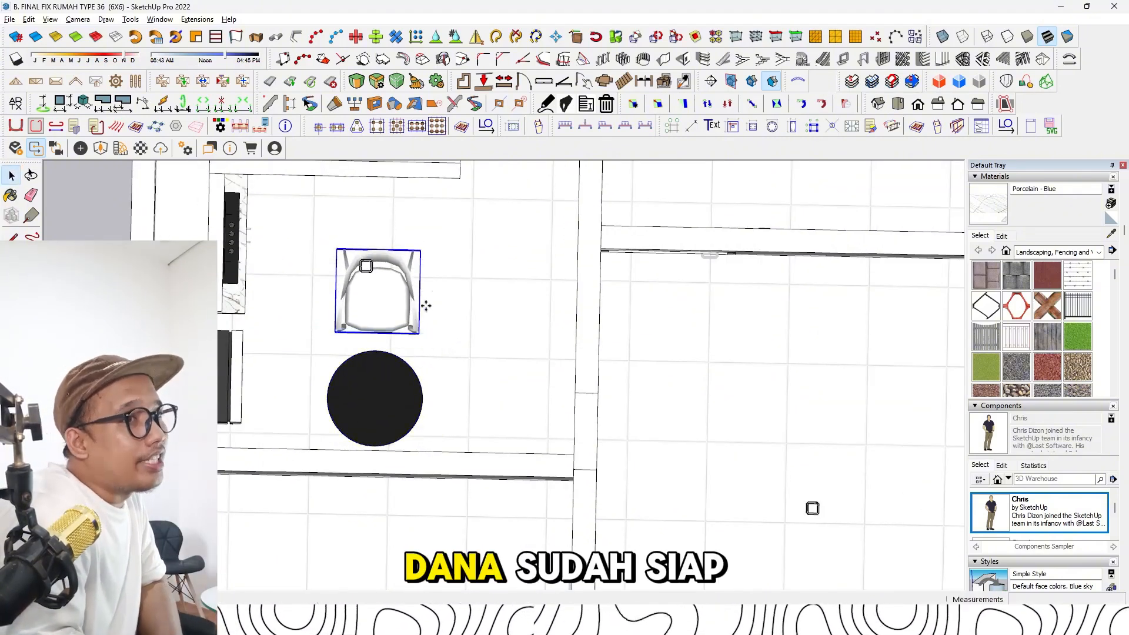
pyautogui.click(425, 306)
# Copy the chair to the adjacent side of the round table and rotate the copy a quarter turn to face it
pyautogui.press('ctrl')
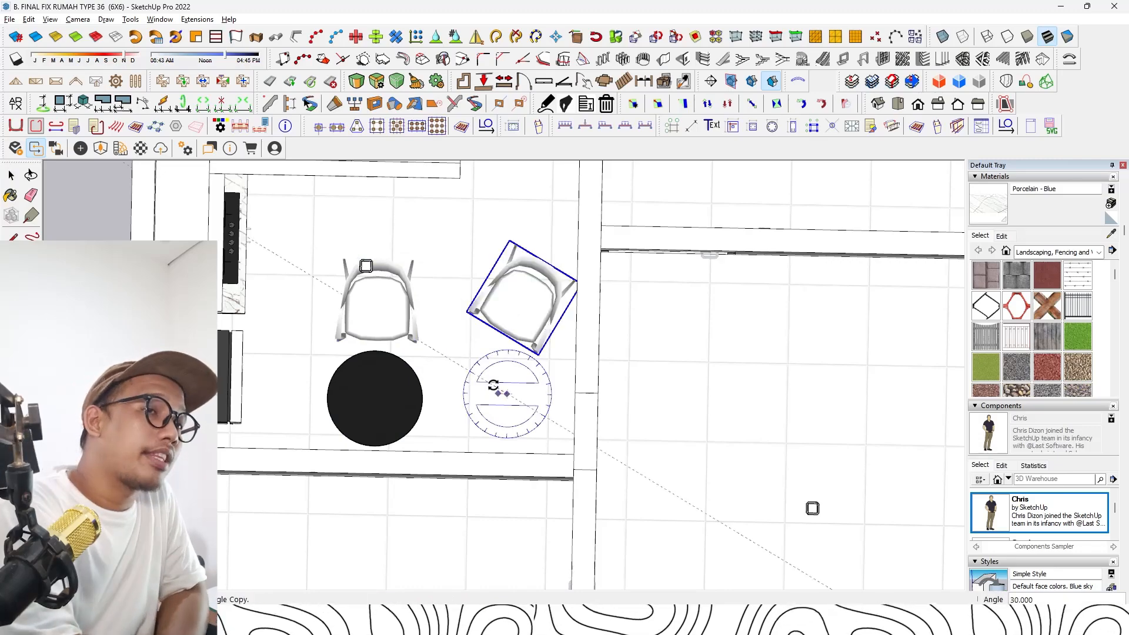
pyautogui.press('Return')
pyautogui.press('space')
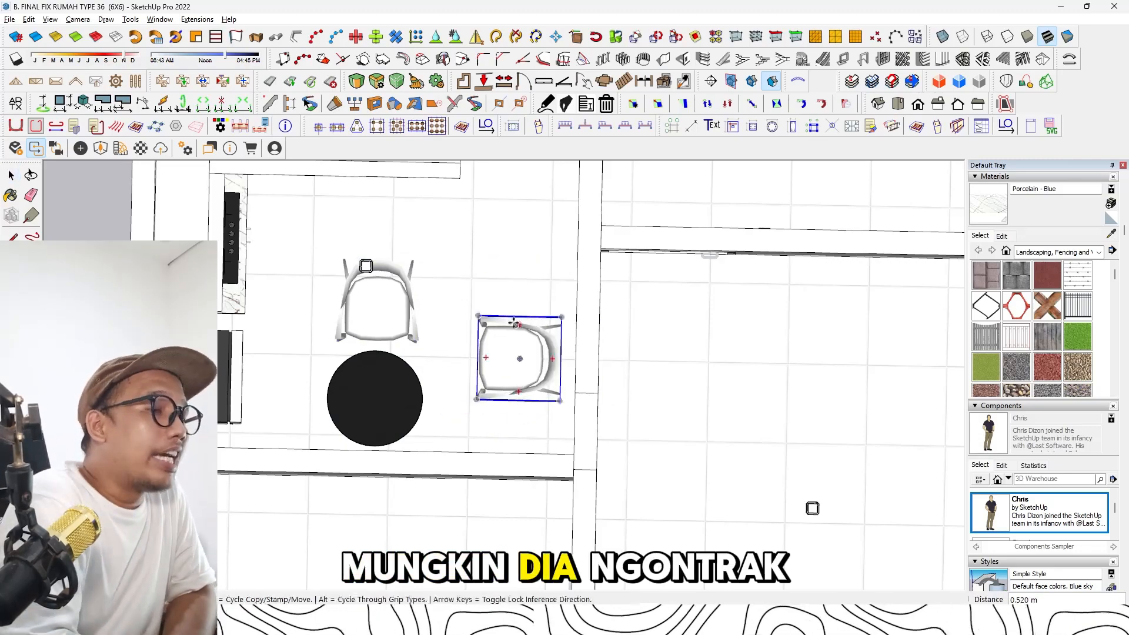
# Open the floor of the narrow rear room behind the kitchen and paint it with Basic Tile from the Tile materials
pyautogui.scroll(-5, 465, 294)
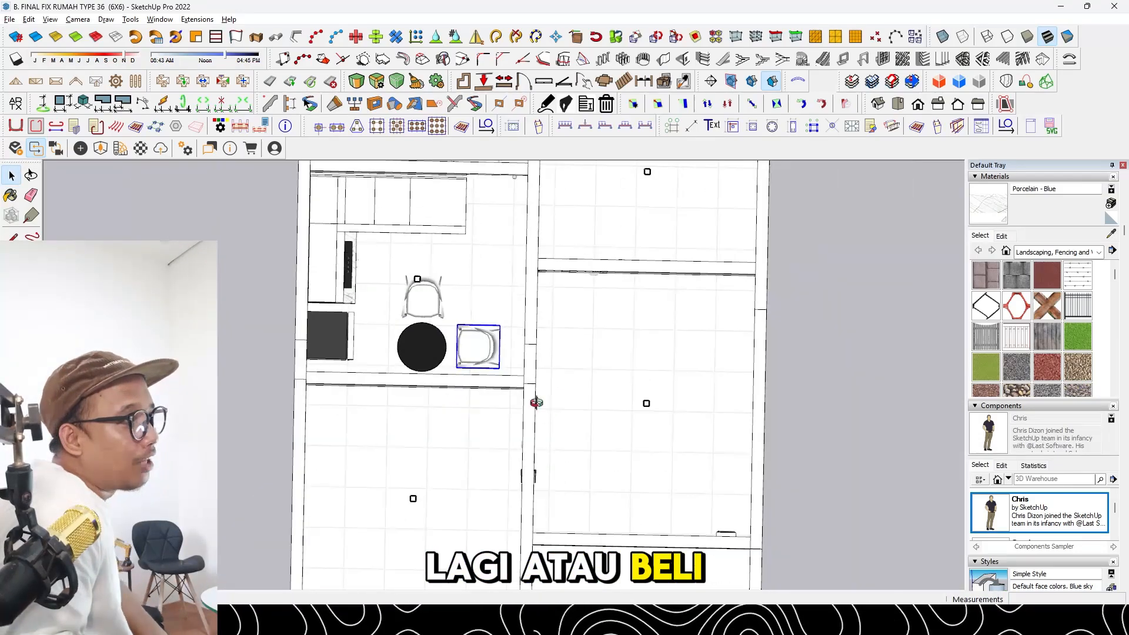
pyautogui.moveTo(465, 294); pyautogui.dragTo(481, 466, button='middle')
pyautogui.scroll(6, 552, 334)
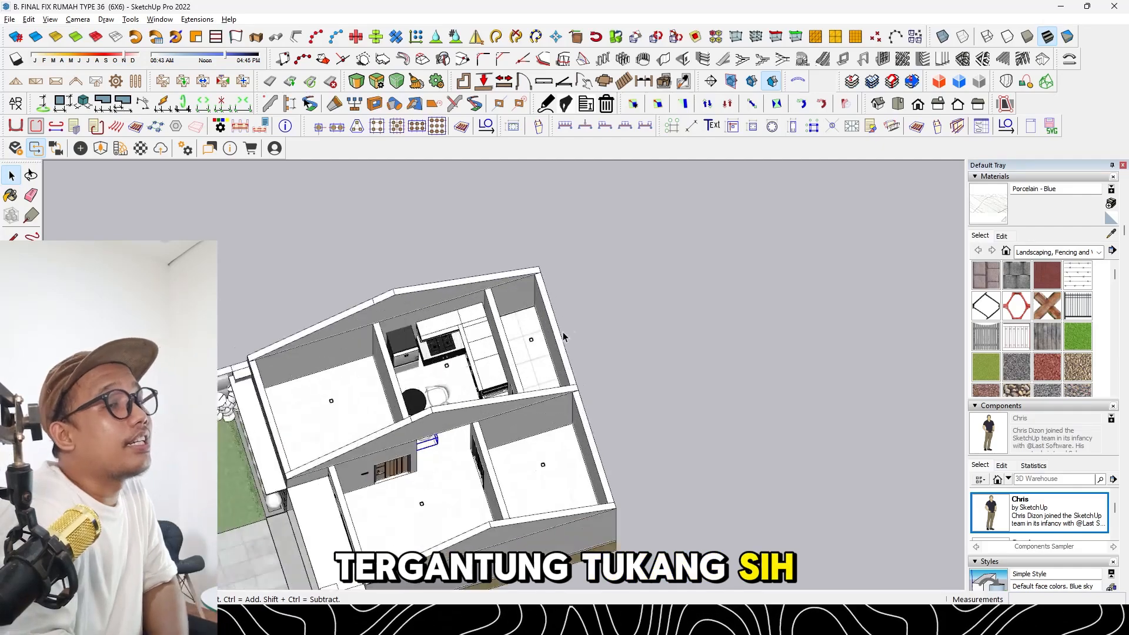
pyautogui.scroll(1, 525, 364)
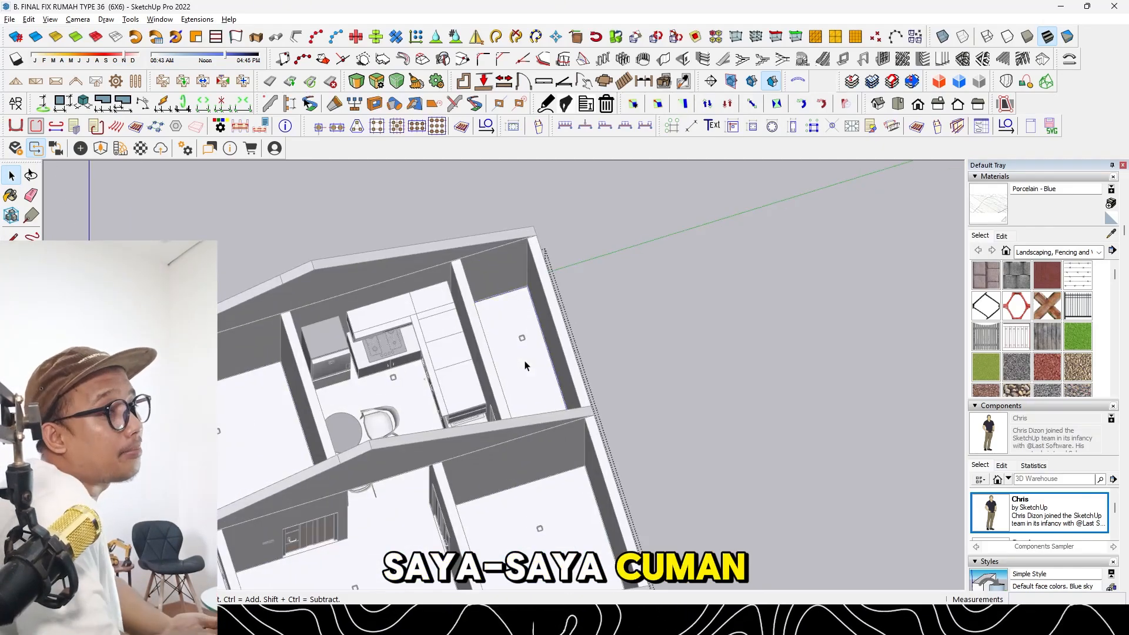
pyautogui.scroll(3, 525, 364)
pyautogui.click(521, 369)
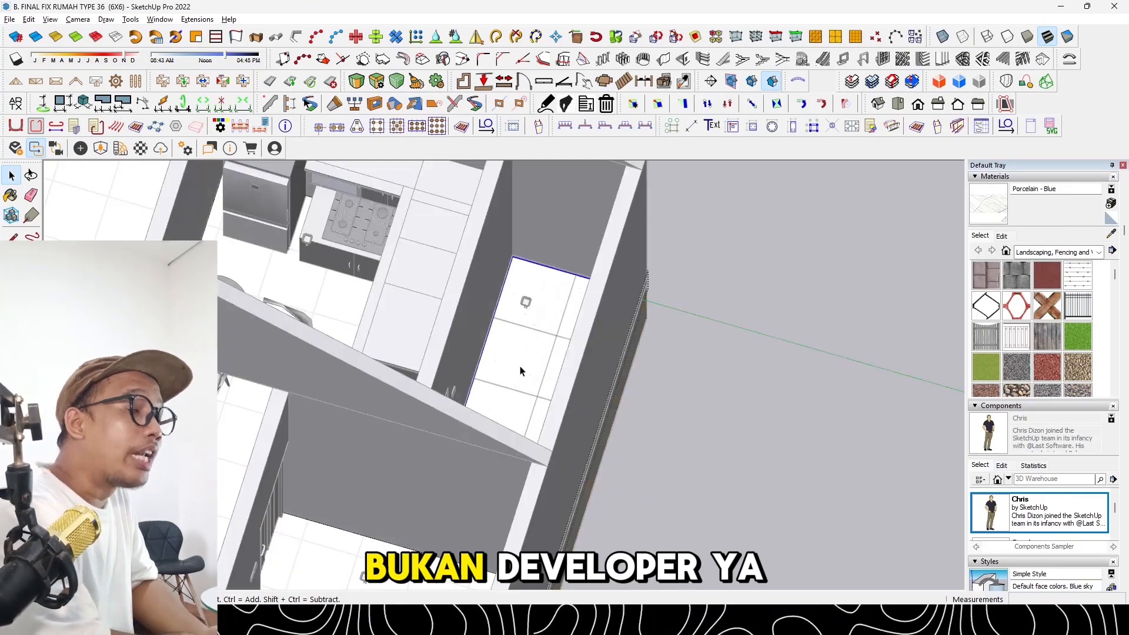
pyautogui.click(1027, 370)
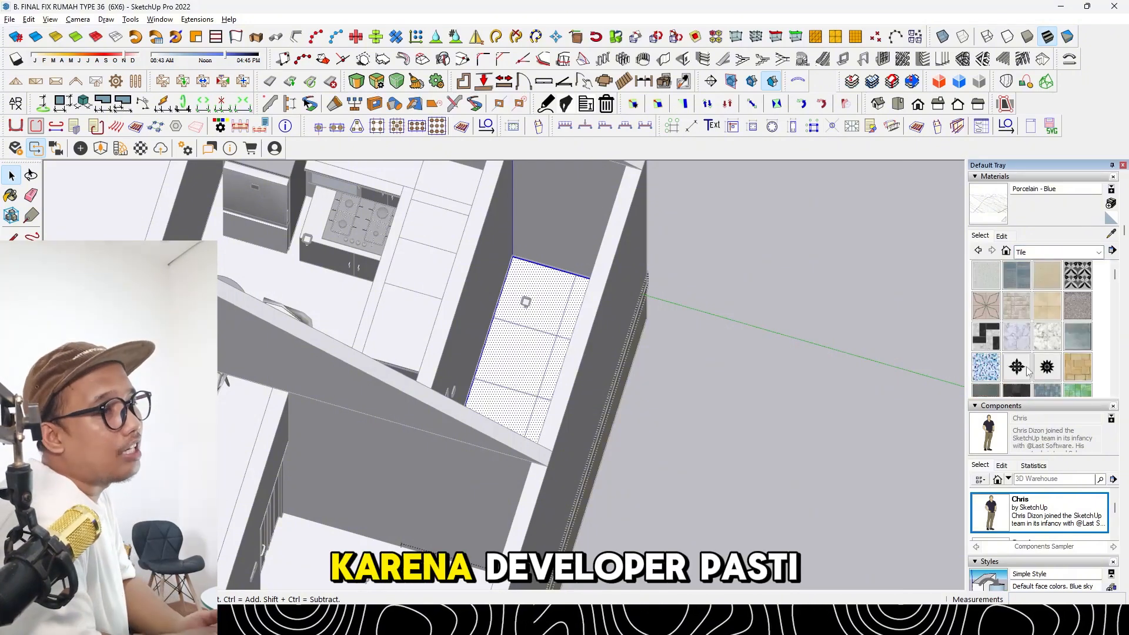
pyautogui.click(985, 274)
pyautogui.click(501, 348)
# Set the Basic Tile texture size to 0.4 m and leave the floor group
pyautogui.click(1001, 236)
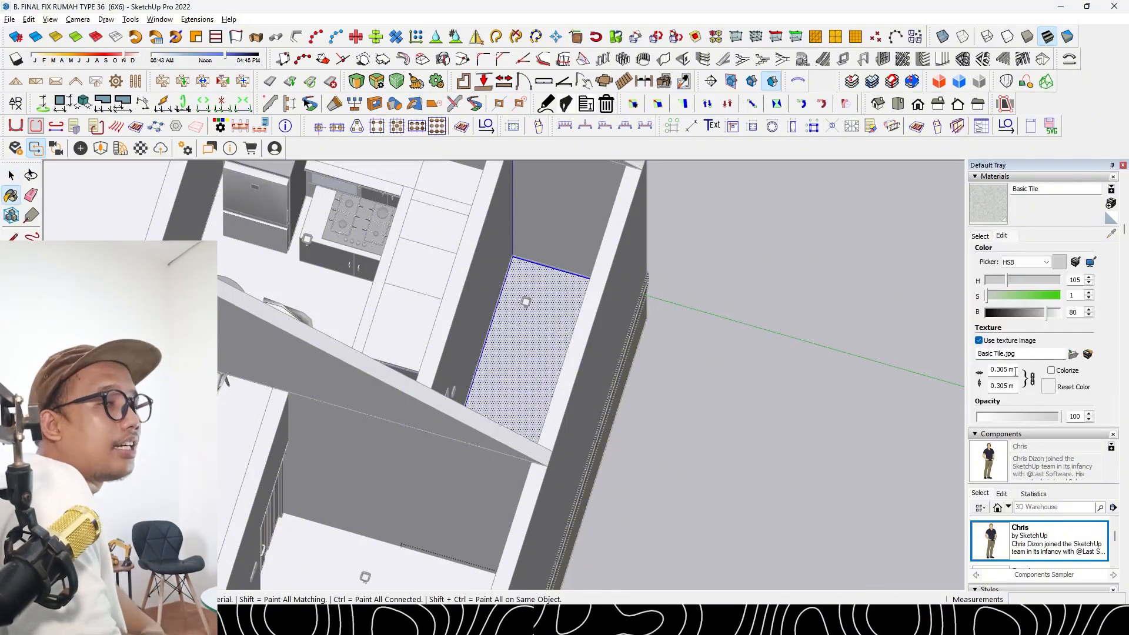
pyautogui.scroll(3, 600, 375)
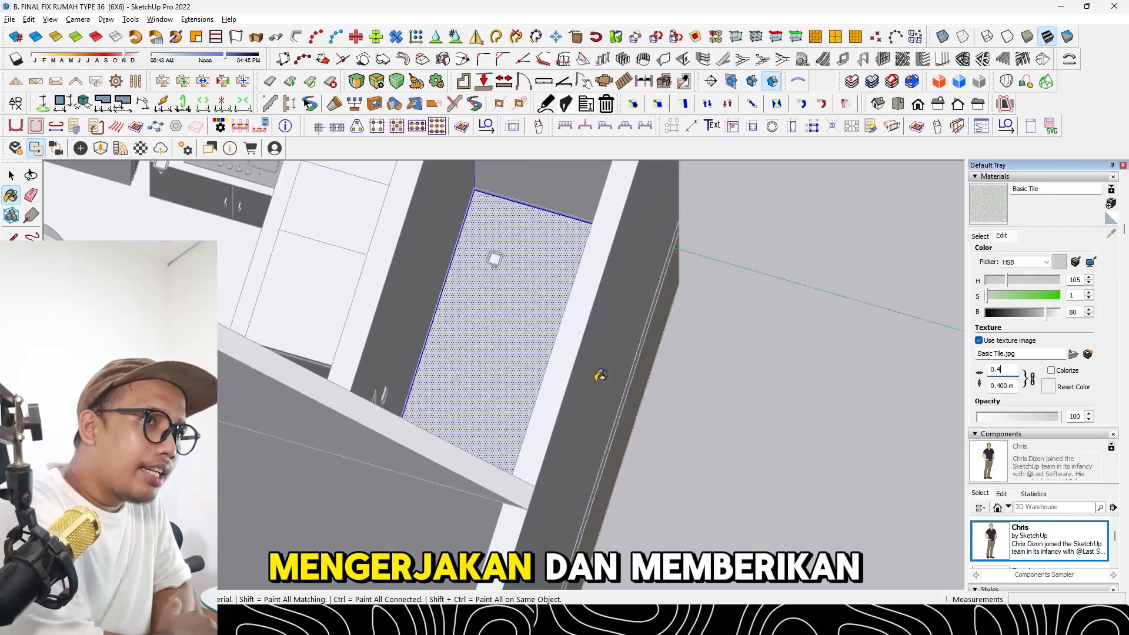
pyautogui.click(727, 342)
pyautogui.click(728, 343)
# Switch to INTERIOR ASSET ENSCAPE, copy the double bed in the middle of the bed row, and return to the house model
pyautogui.scroll(-6, 717, 359)
pyautogui.moveTo(529, 376)
pyautogui.mouseDown(button='middle')
pyautogui.moveTo(688, 383)
pyautogui.moveTo(640, 315)
pyautogui.moveTo(541, 393)
pyautogui.mouseUp(button='middle')
pyautogui.scroll(-3, 541, 393)
pyautogui.hotkey('alt', 'Tab')
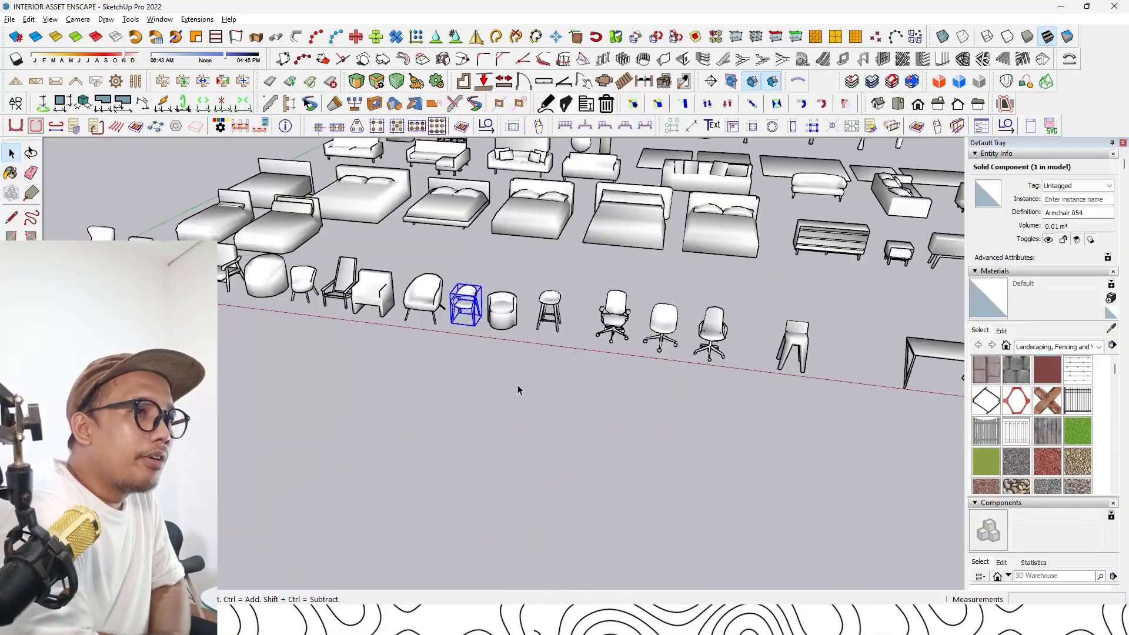
pyautogui.moveTo(371, 272)
pyautogui.mouseDown(button='middle')
pyautogui.moveTo(314, 325)
pyautogui.moveTo(376, 317)
pyautogui.moveTo(532, 339)
pyautogui.mouseUp(button='middle')
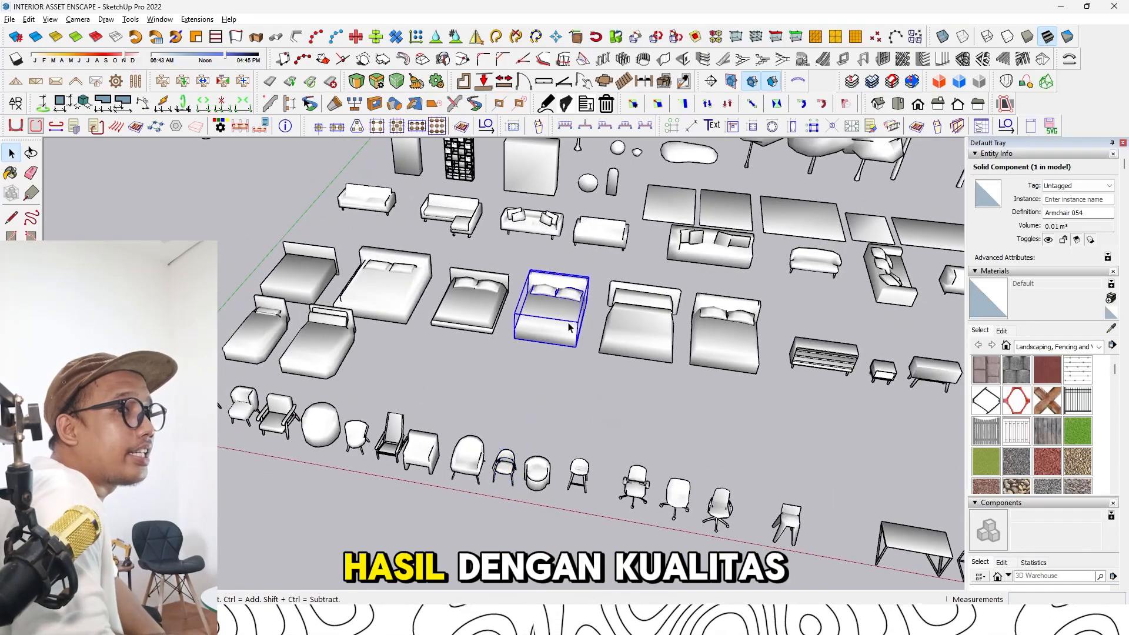
pyautogui.hotkey('ctrl', 'c')
pyautogui.hotkey('alt', 'Tab')
# Paste the double bed into the front bedroom and turn its headboard toward the outer side wall
pyautogui.scroll(5, 414, 391)
pyautogui.hotkey('ctrl', 'v')
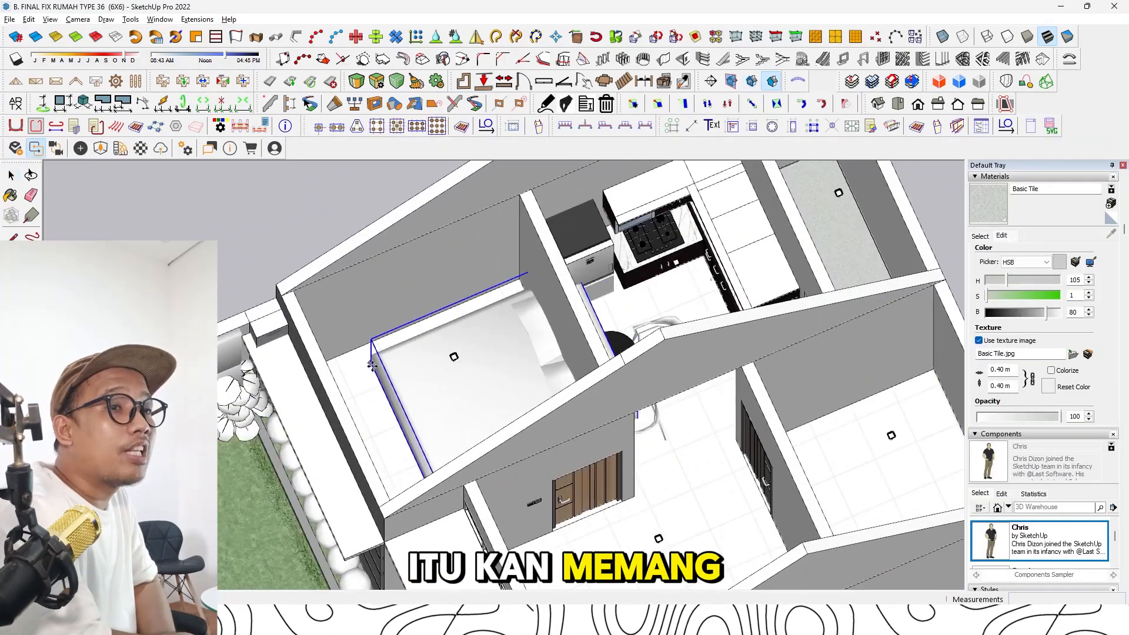
pyautogui.click(374, 421)
pyautogui.click(364, 424)
# Move the bed fully inside the front bedroom, beside the front wall with its head at the outer side wall
pyautogui.scroll(-2, 367, 423)
pyautogui.moveTo(367, 424); pyautogui.dragTo(438, 388, button='middle')
pyautogui.press('m')
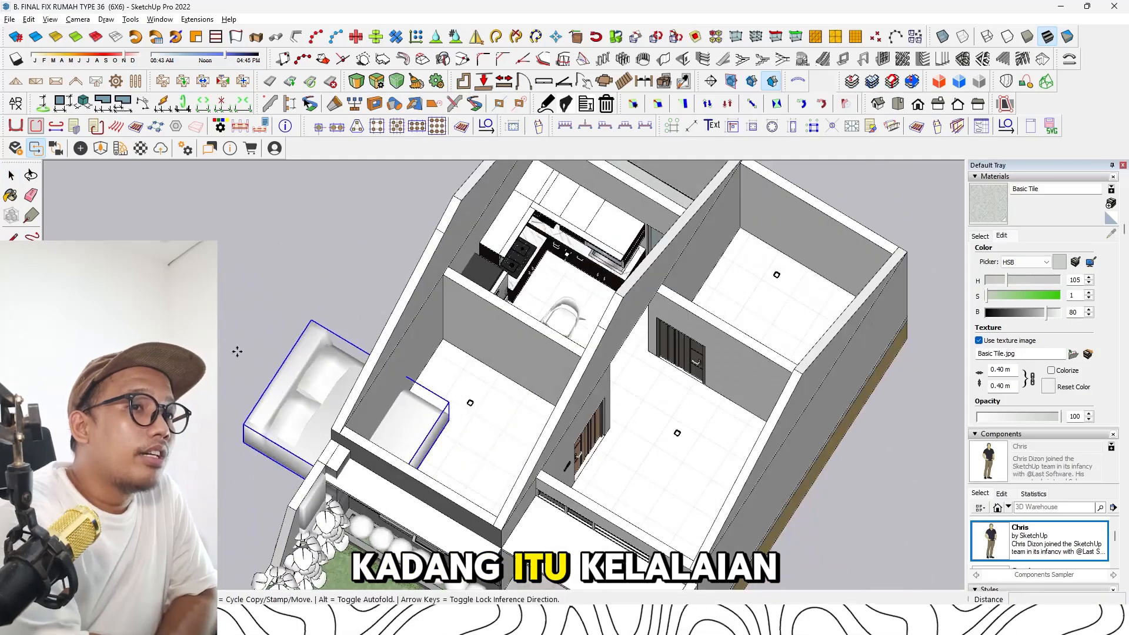
pyautogui.click(235, 351)
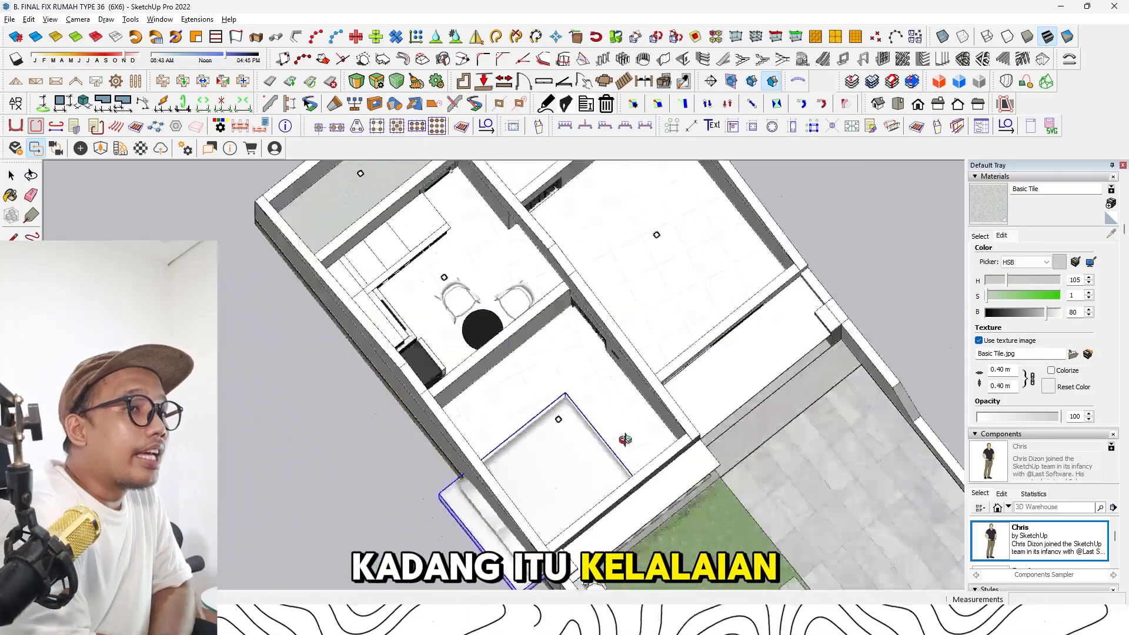
pyautogui.moveTo(588, 412); pyautogui.dragTo(559, 392, button='middle')
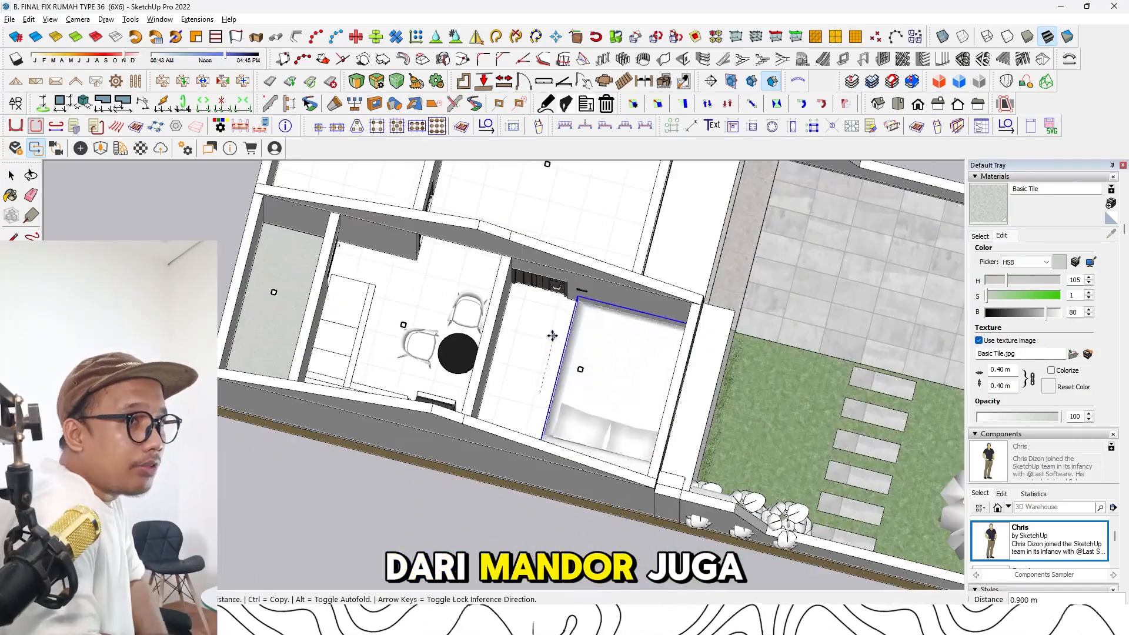
pyautogui.moveTo(552, 335); pyautogui.dragTo(582, 350, button='middle')
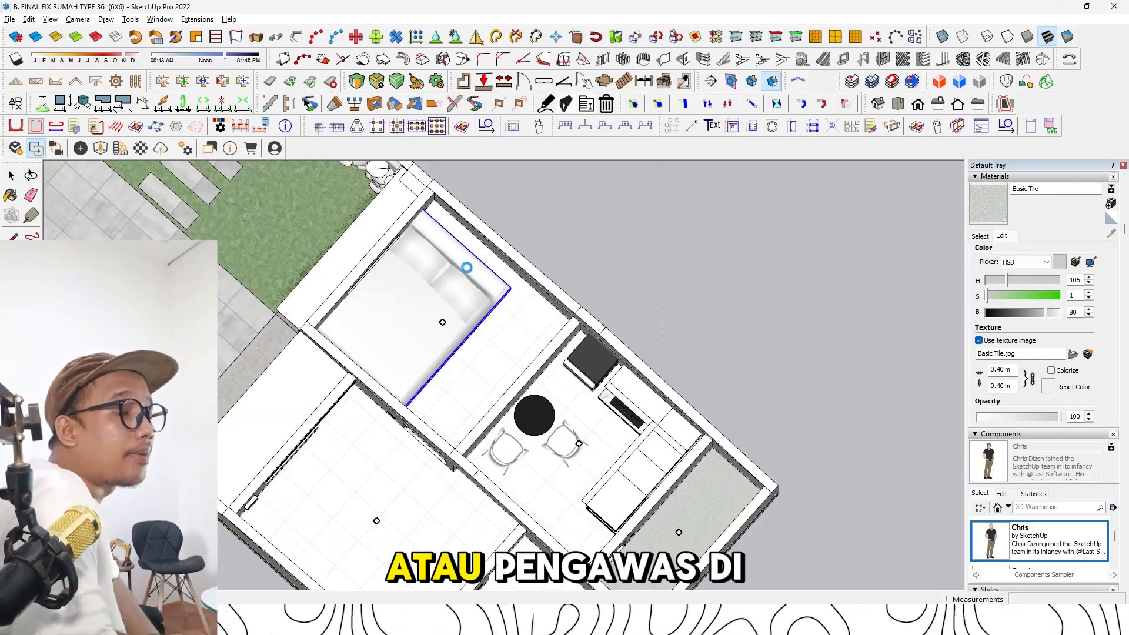
# Flip the double bed in the front bedroom so its headboard stands against the inner partition wall
pyautogui.moveTo(466, 267); pyautogui.dragTo(438, 360, button='middle')
pyautogui.rightClick(508, 342)
pyautogui.moveTo(601, 497)
pyautogui.click(691, 511)
pyautogui.press('m')
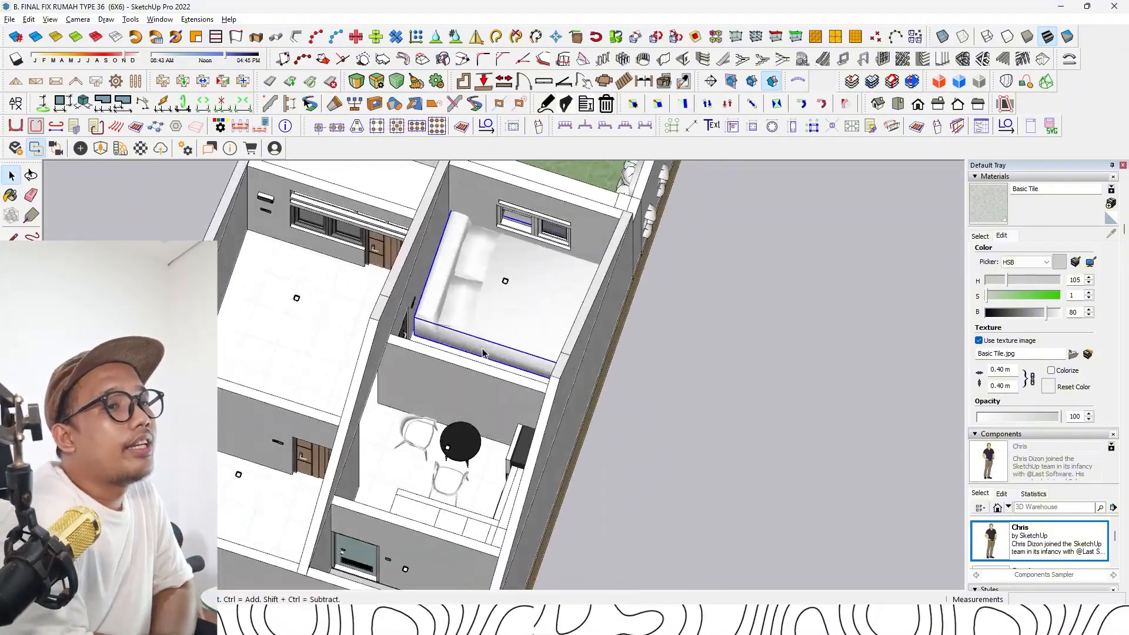
pyautogui.scroll(5, 361, 332)
pyautogui.scroll(-5, 358, 332)
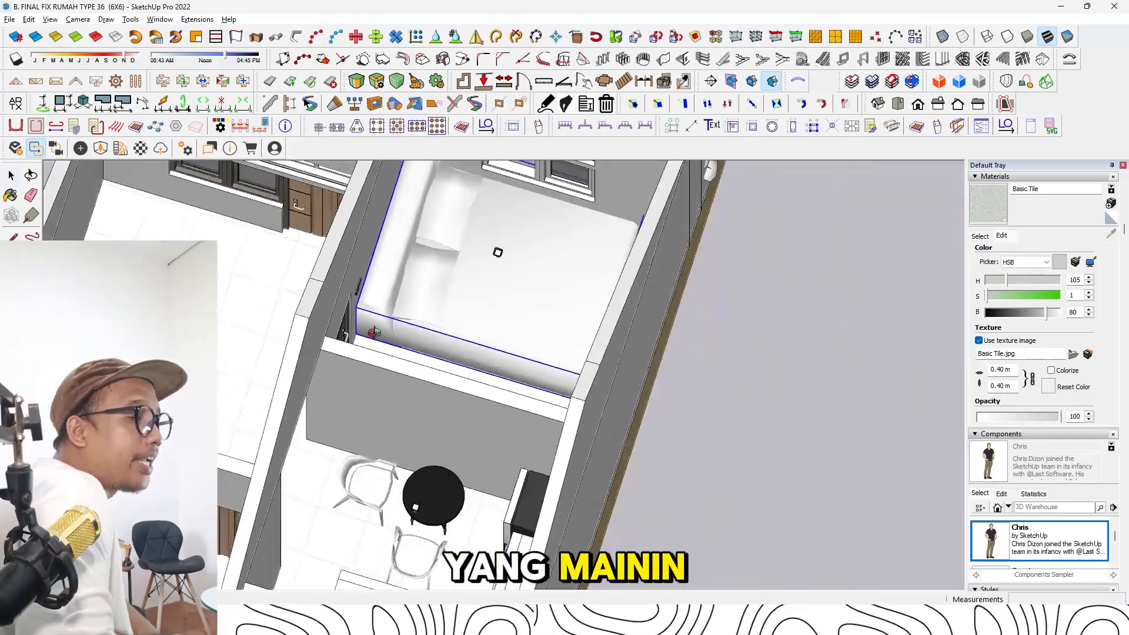
pyautogui.moveTo(358, 332)
pyautogui.mouseDown(button='middle')
pyautogui.moveTo(396, 317)
pyautogui.moveTo(481, 375)
pyautogui.mouseUp(button='middle')
pyautogui.press('space')
# Switch to MOBILER ASSET and copy the wood-topped wardrobe with brown sliding doors and an open shelf bay
pyautogui.hotkey('alt', 'Tab')
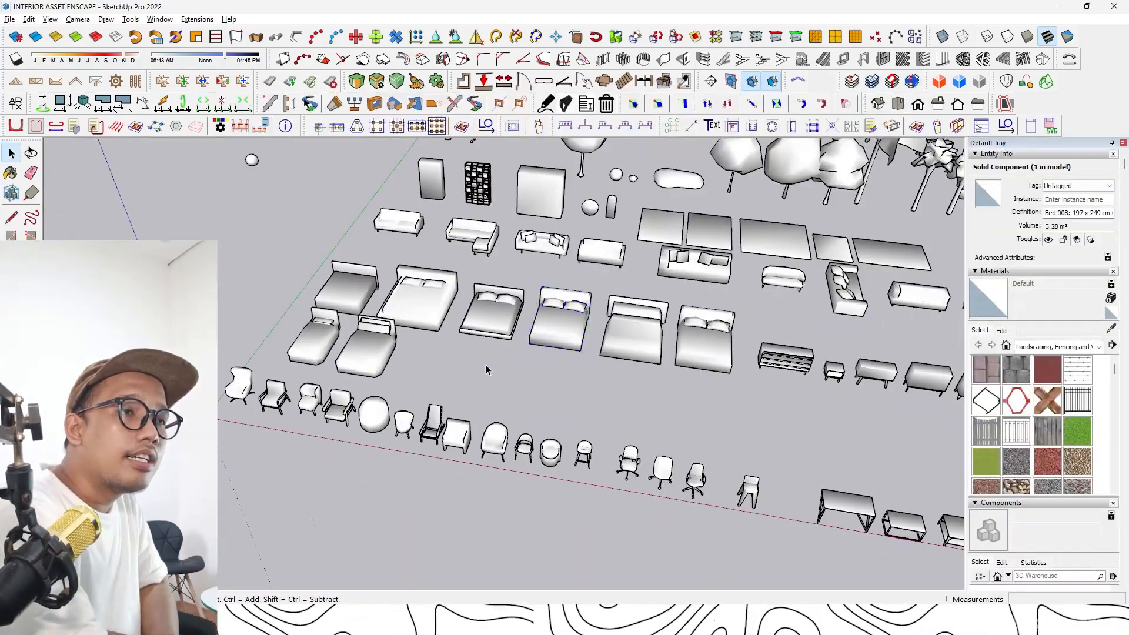
pyautogui.scroll(8, 486, 364)
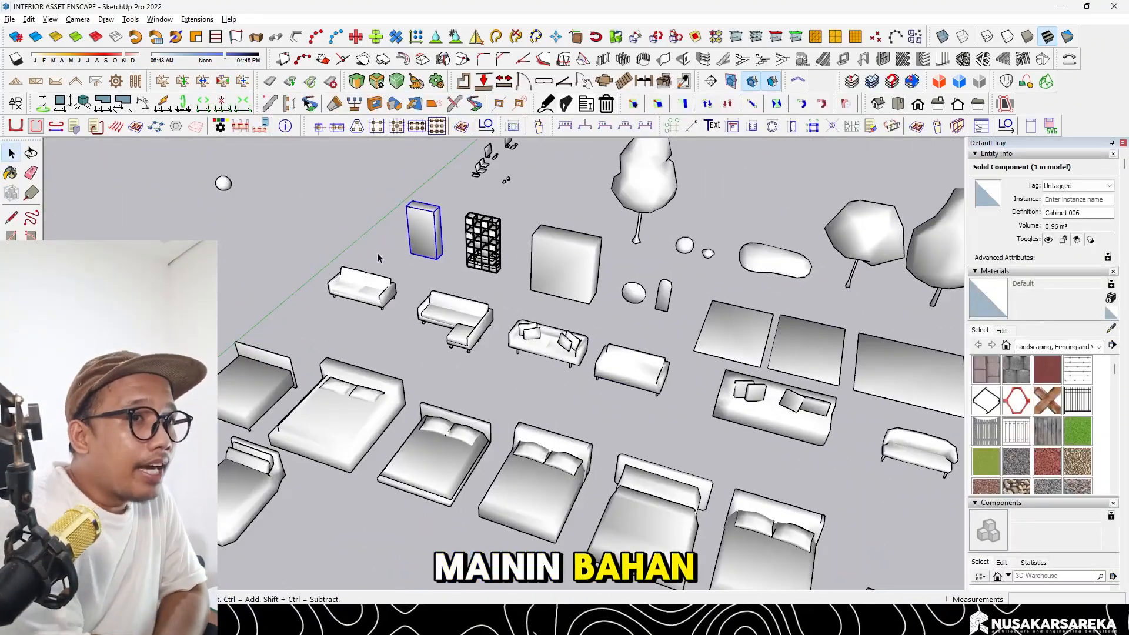
pyautogui.hotkey('alt', 'Tab')
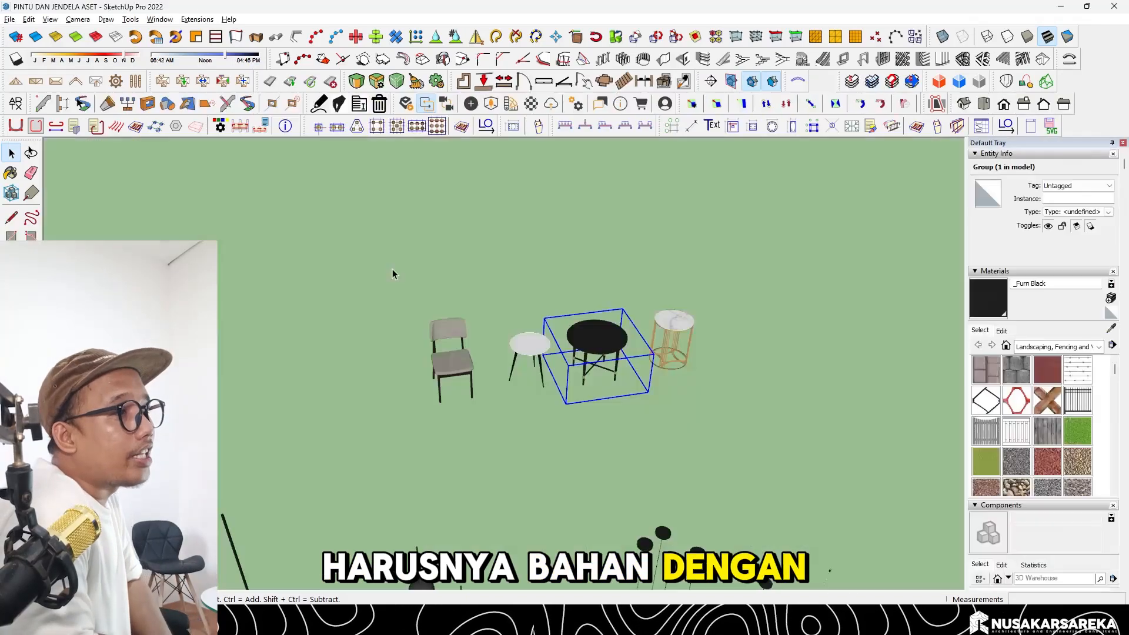
pyautogui.click(393, 274)
pyautogui.scroll(-5, 393, 274)
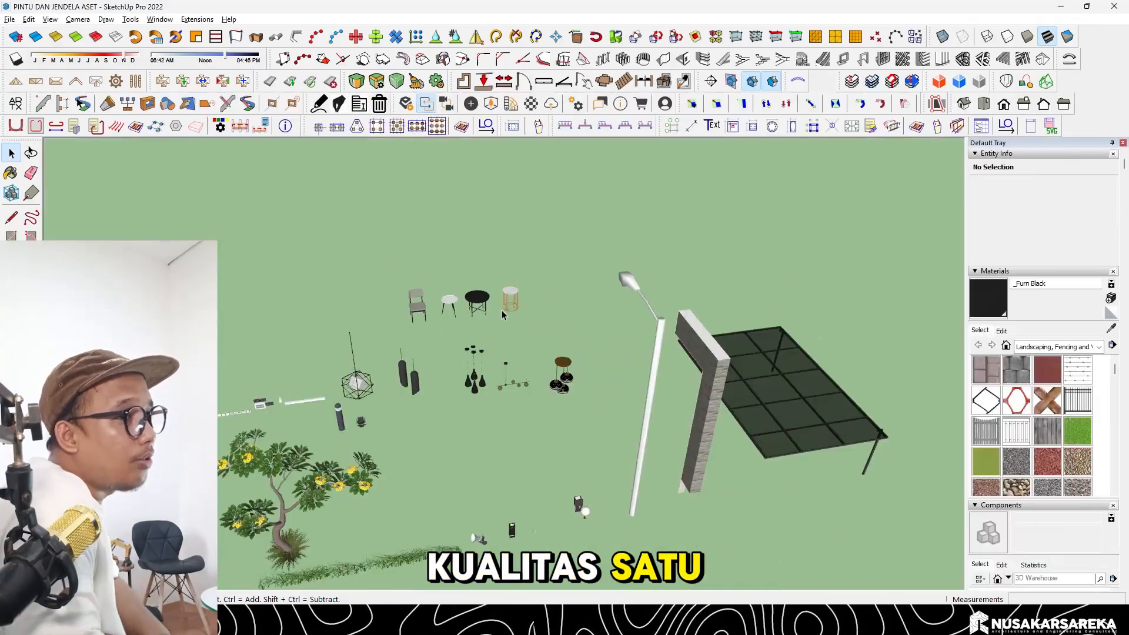
pyautogui.moveTo(502, 309); pyautogui.dragTo(390, 337, button='middle')
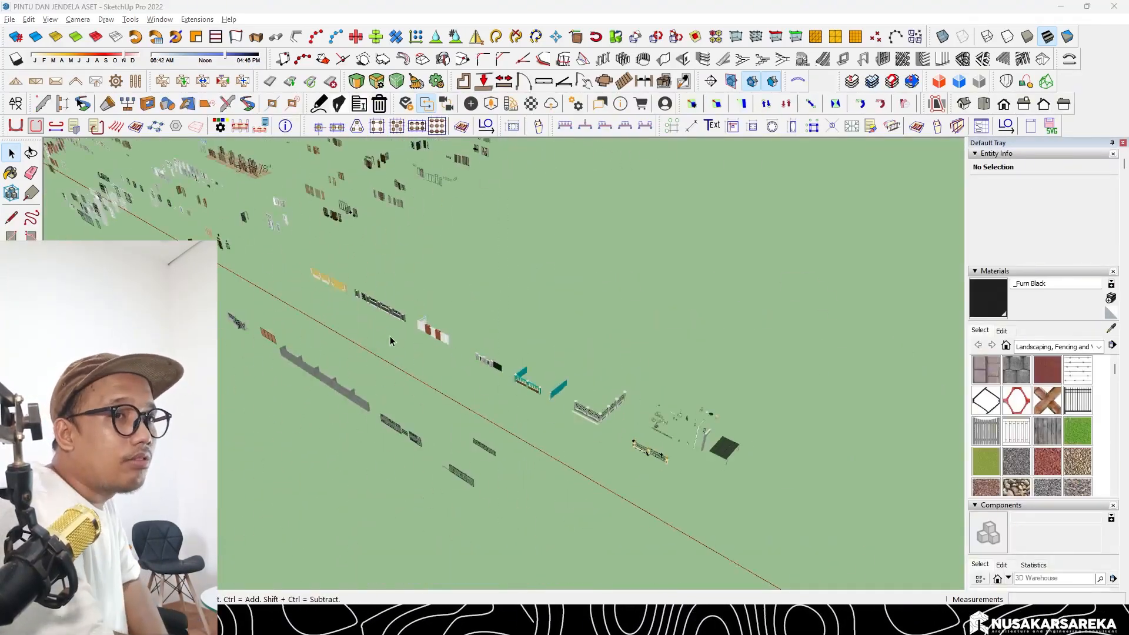
pyautogui.hotkey('alt', 'Tab')
pyautogui.click(566, 461)
pyautogui.click(507, 348)
pyautogui.scroll(-6, 507, 349)
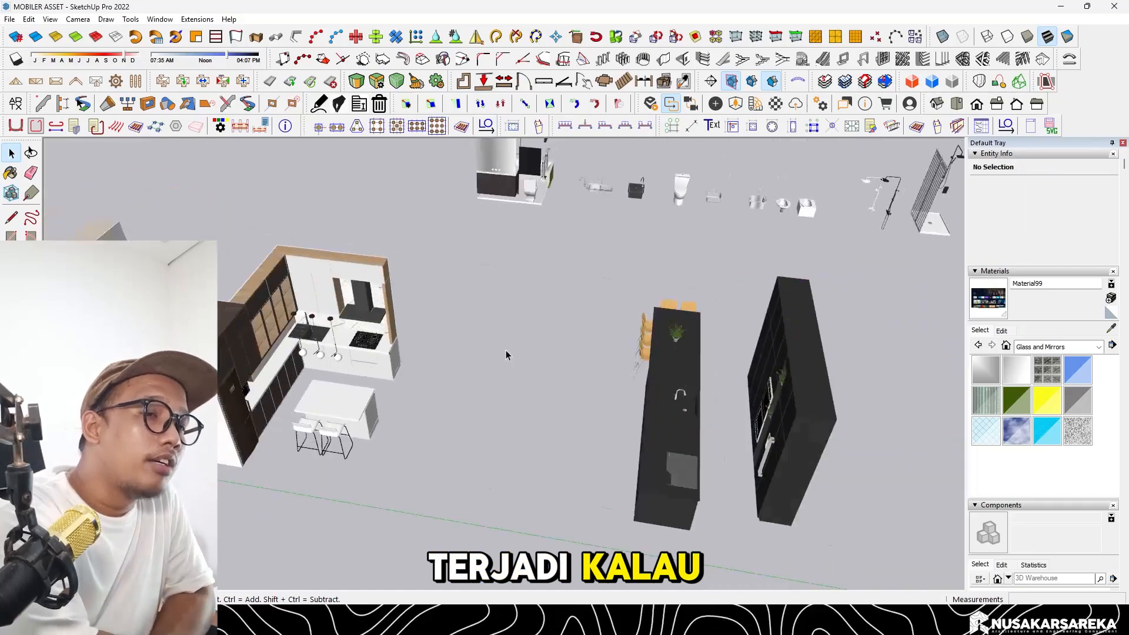
pyautogui.moveTo(511, 351); pyautogui.dragTo(423, 271, button='middle')
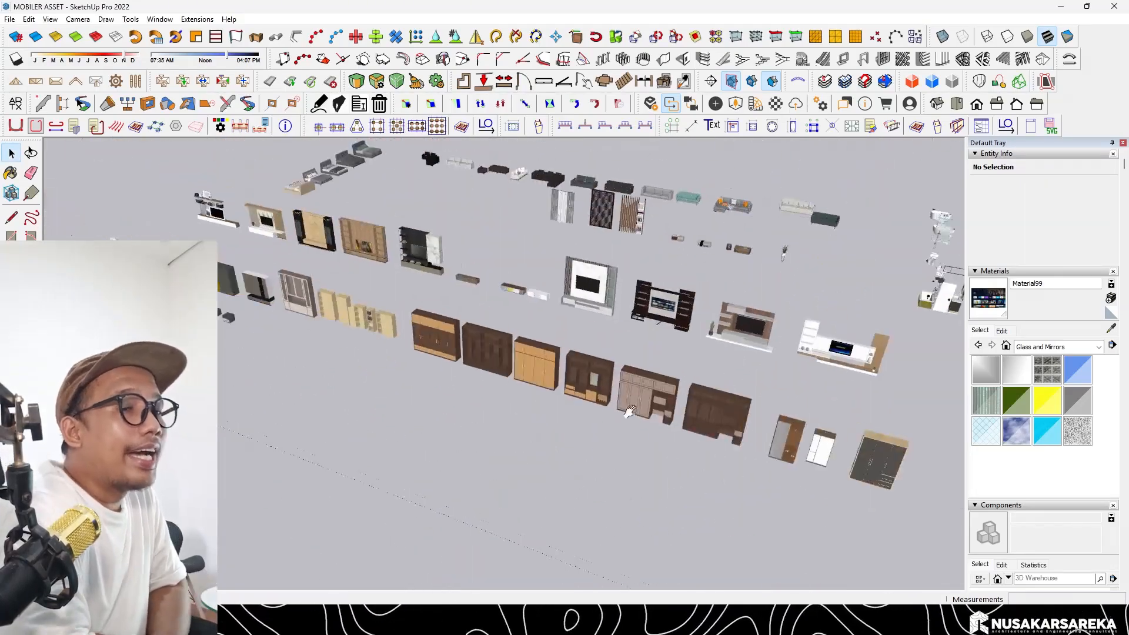
pyautogui.scroll(6, 293, 247)
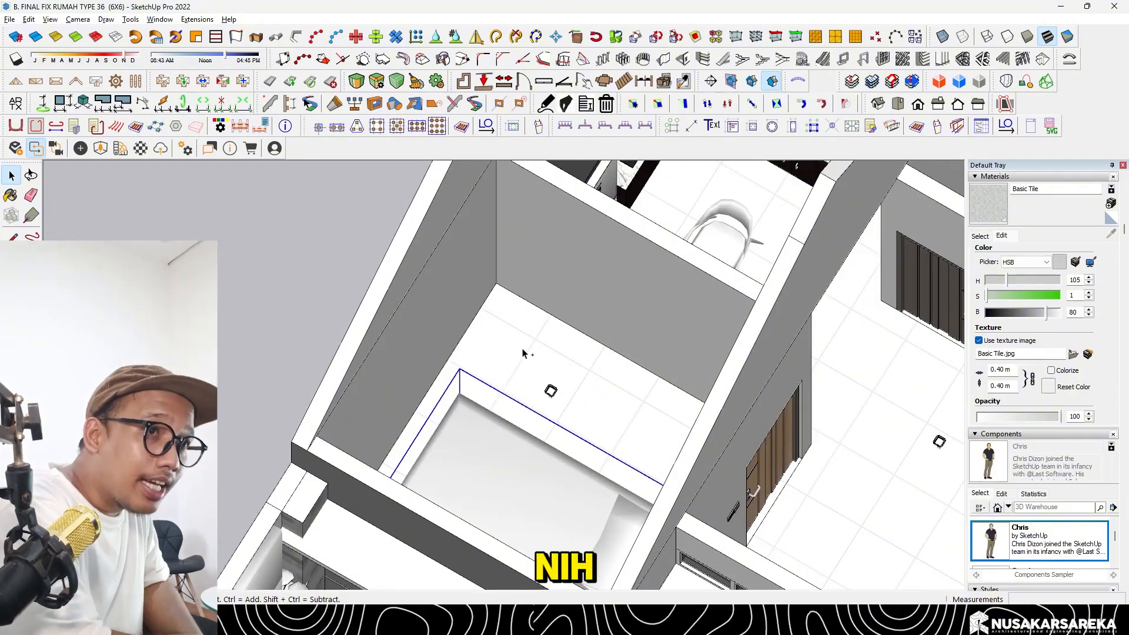
# Paste the wardrobe into the front bedroom of the house model and scale its depth to about 0.83
pyautogui.hotkey('ctrl', 'v')
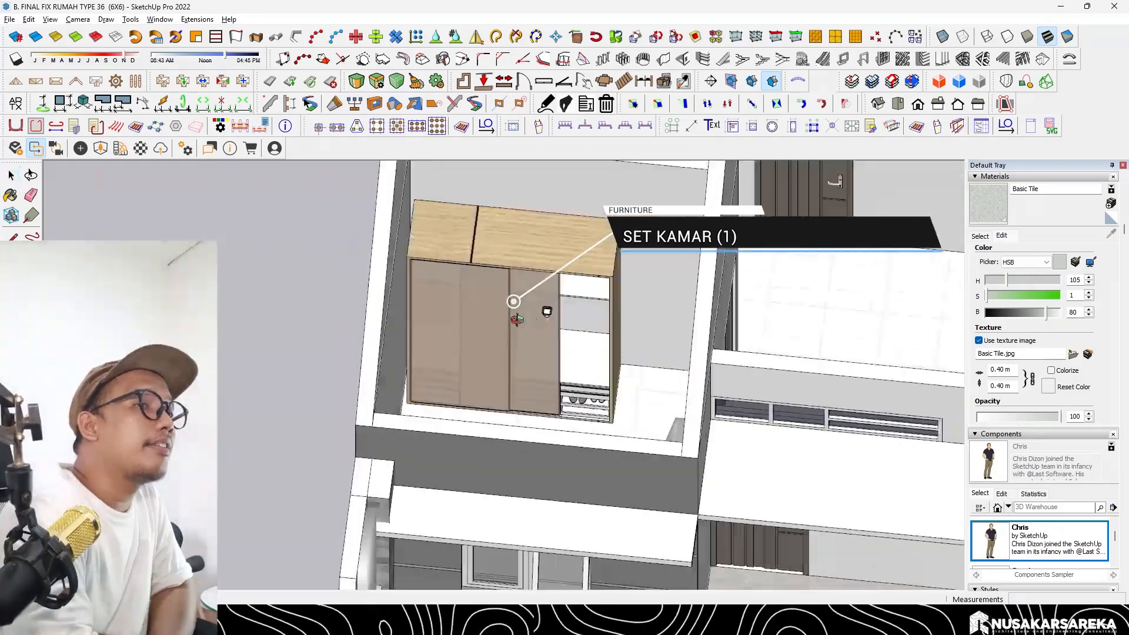
pyautogui.press('space')
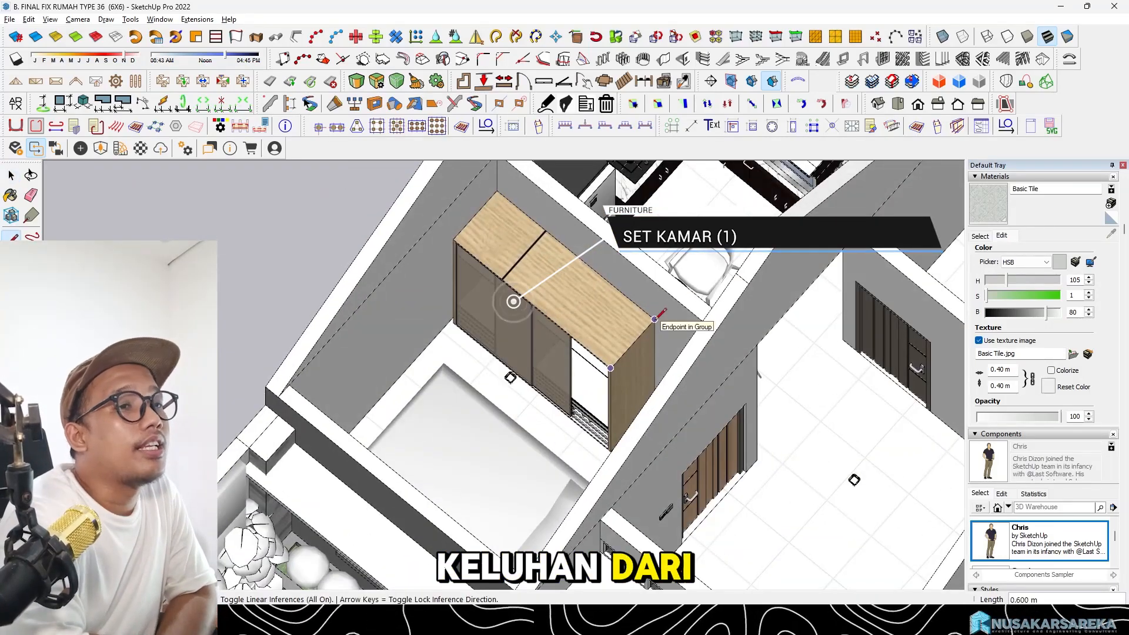
pyautogui.click(648, 335)
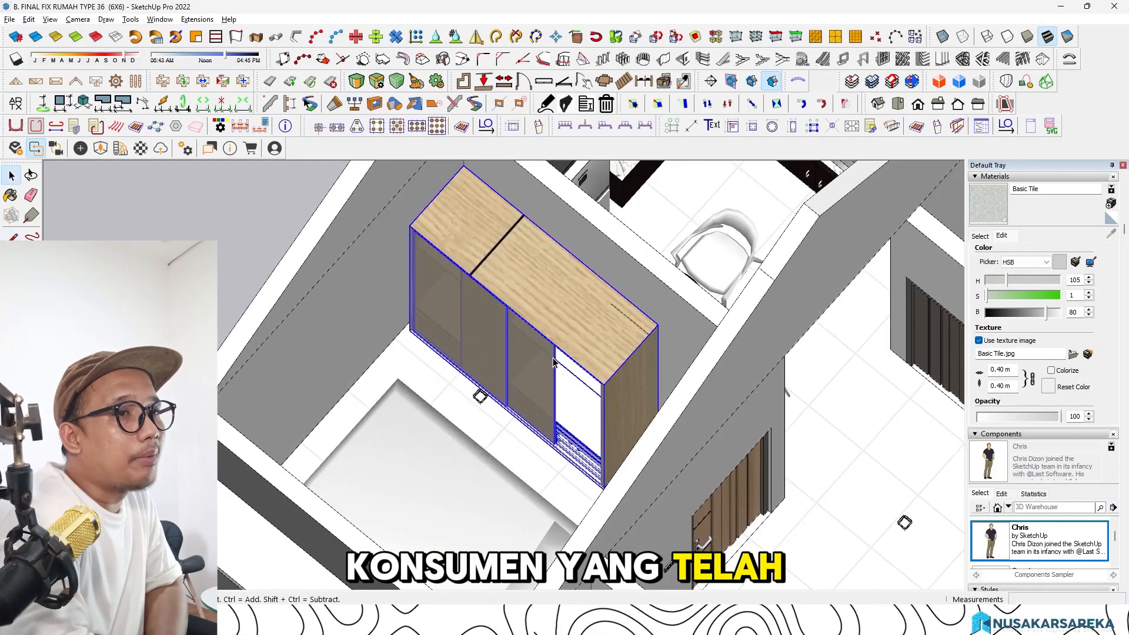
pyautogui.click(561, 298)
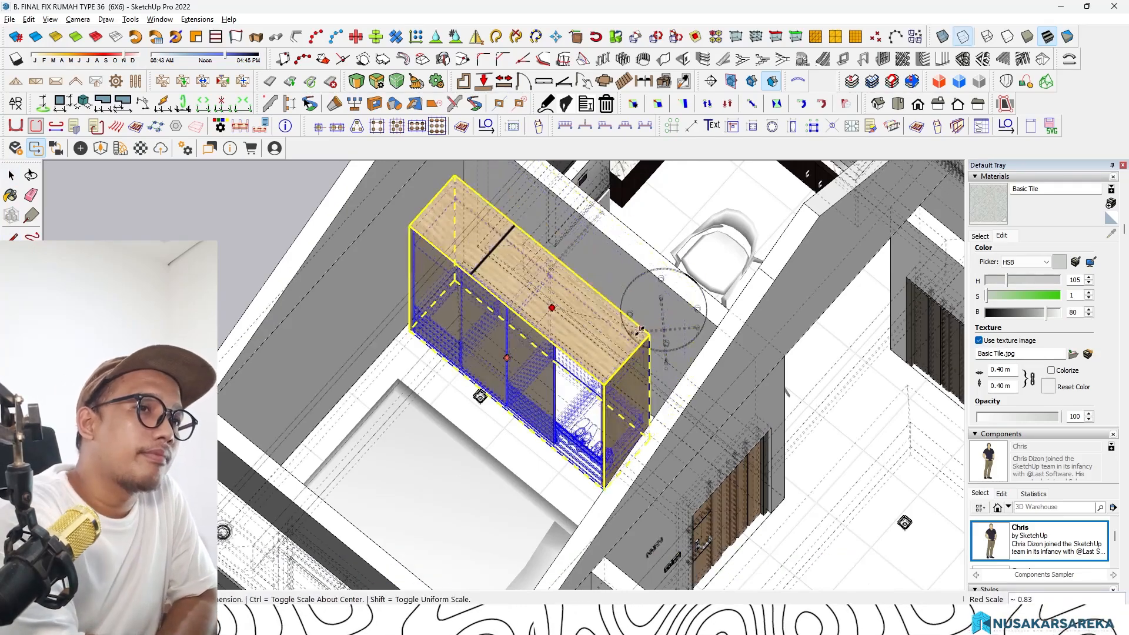
pyautogui.click(638, 329)
pyautogui.press('space')
# Move the wardrobe back against the bedroom's rear partition, into the corner with the outer side wall
pyautogui.moveTo(575, 332); pyautogui.dragTo(629, 310, button='middle')
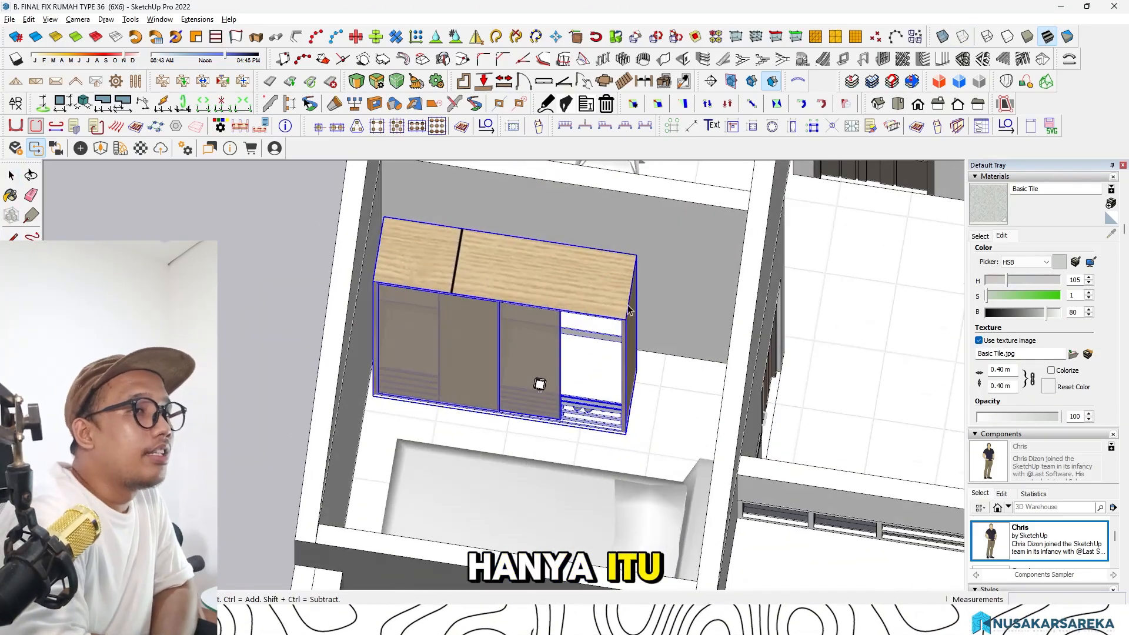
pyautogui.click(383, 217)
pyautogui.click(388, 196)
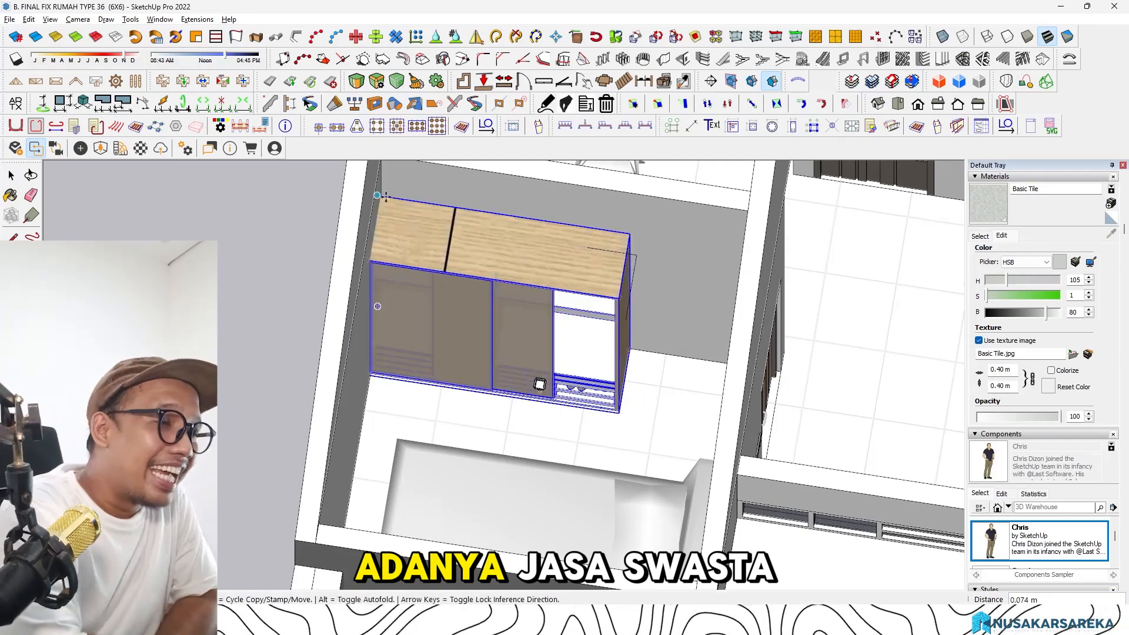
pyautogui.moveTo(388, 196); pyautogui.dragTo(544, 200, button='middle')
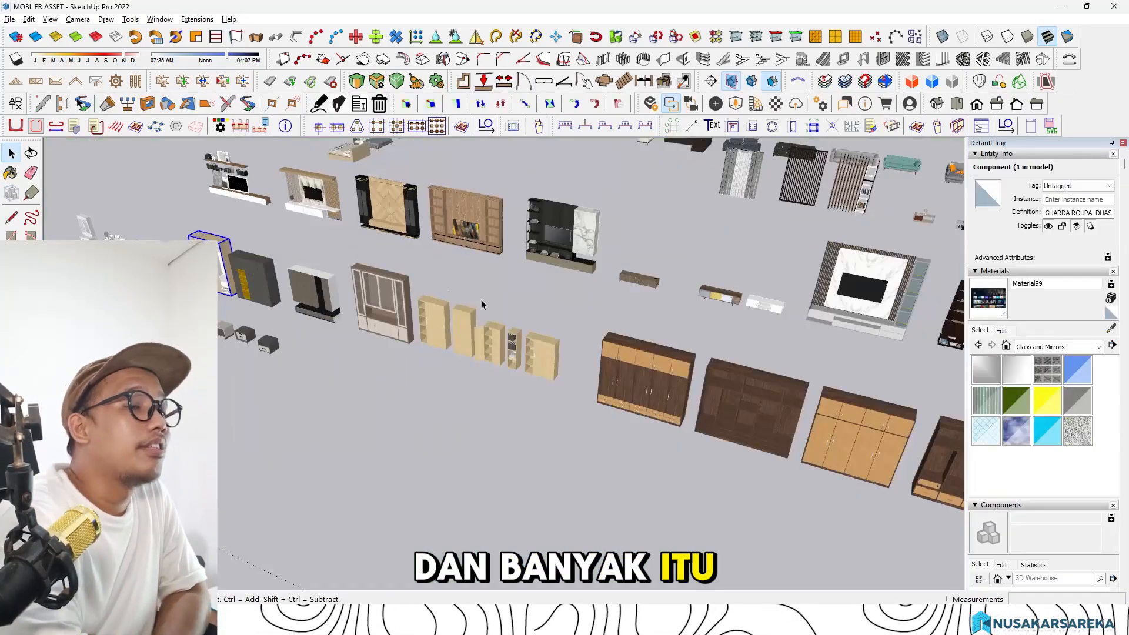
# Scale the double bed down to about 2.1 m long, pulling its foot end back from the outer side wall
pyautogui.scroll(5, 200, 228)
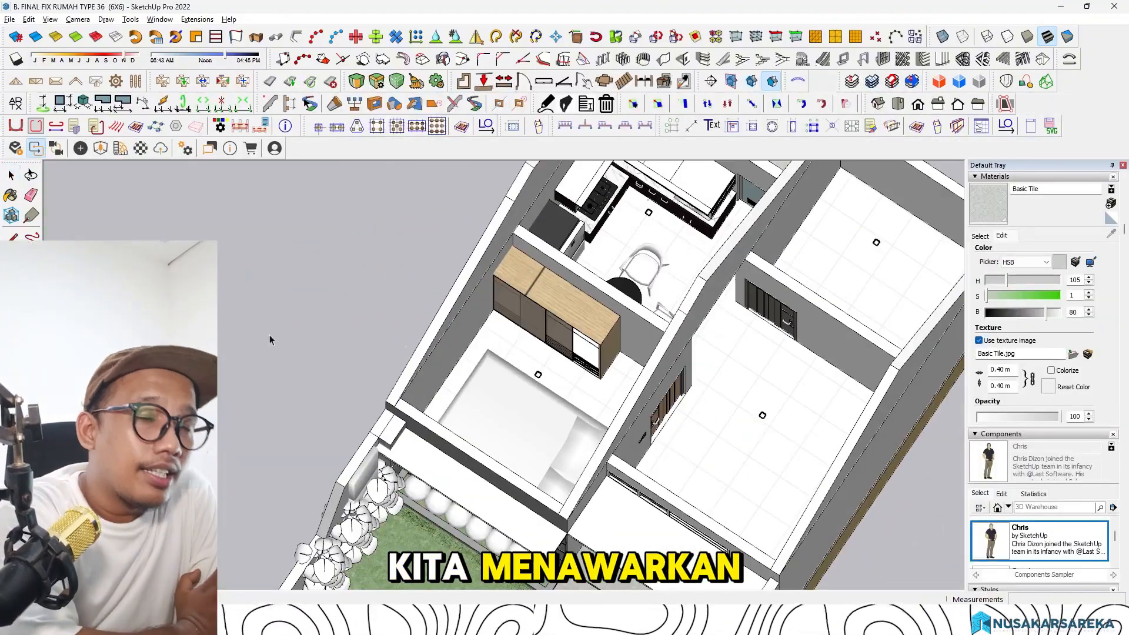
pyautogui.scroll(3, 519, 323)
pyautogui.click(518, 322)
pyautogui.moveTo(519, 322); pyautogui.dragTo(494, 405, button='middle')
pyautogui.click(509, 408)
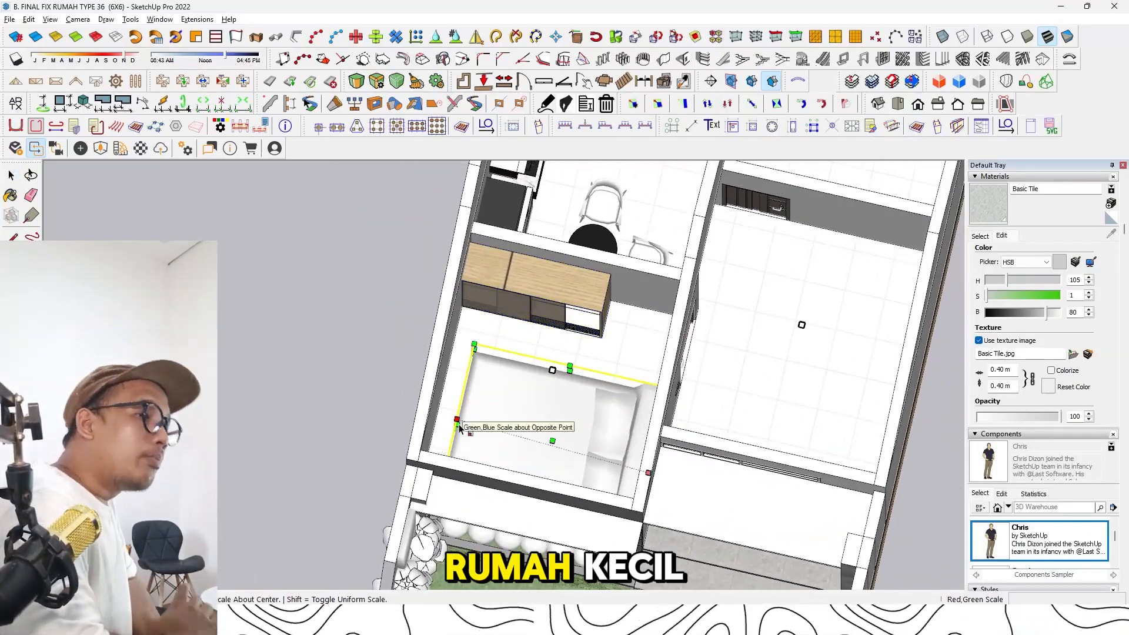
pyautogui.press('s')
pyautogui.press('space')
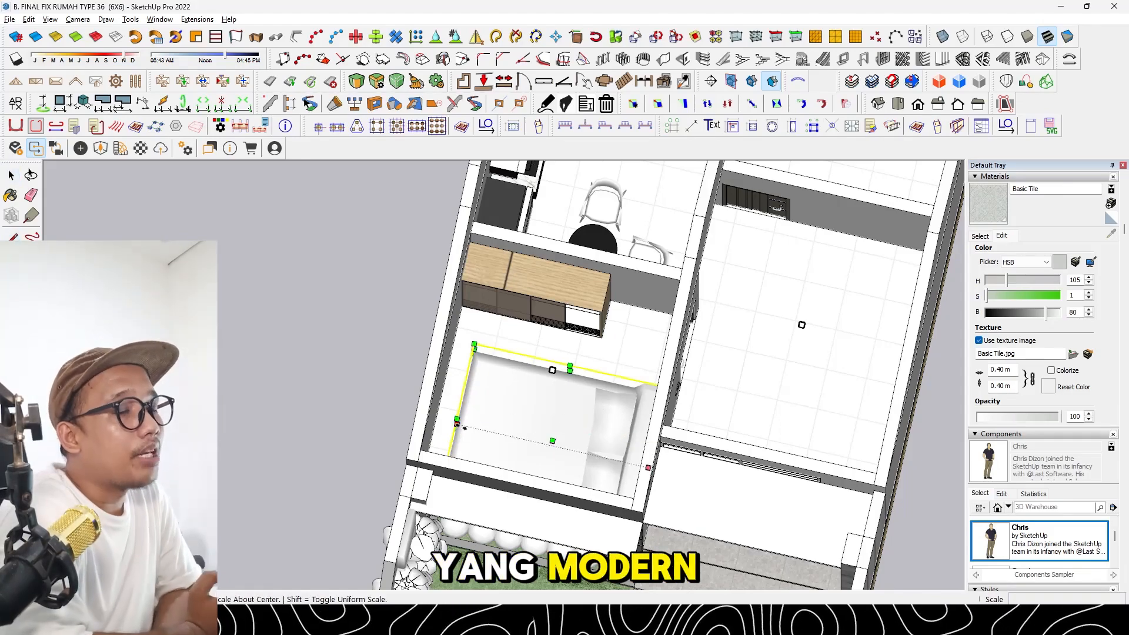
pyautogui.click(483, 430)
pyautogui.moveTo(483, 430); pyautogui.dragTo(89, 406, button='middle')
pyautogui.moveTo(218, 404); pyautogui.dragTo(690, 405, button='middle')
# Measure the bed's length from its foot edge to the headboard edge using the Line tool
pyautogui.hotkey('alt', 'Tab')
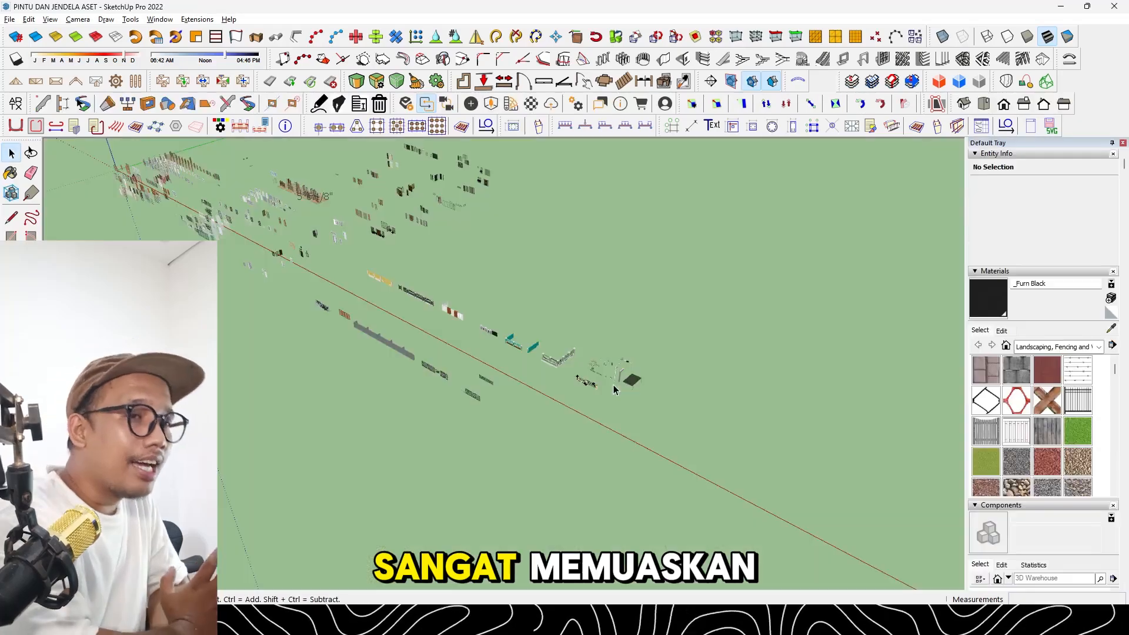
pyautogui.hotkey('alt', 'Tab')
pyautogui.hotkey('alt', 'Tab')
pyautogui.hotkey('alt', 'Tab')
pyautogui.hotkey('alt', 'Tab')
pyautogui.moveTo(479, 329)
pyautogui.mouseDown(button='middle')
pyautogui.moveTo(423, 401)
pyautogui.moveTo(373, 329)
pyautogui.moveTo(359, 282)
pyautogui.moveTo(288, 250)
pyautogui.mouseUp(button='middle')
pyautogui.press('l')
pyautogui.click(428, 317)
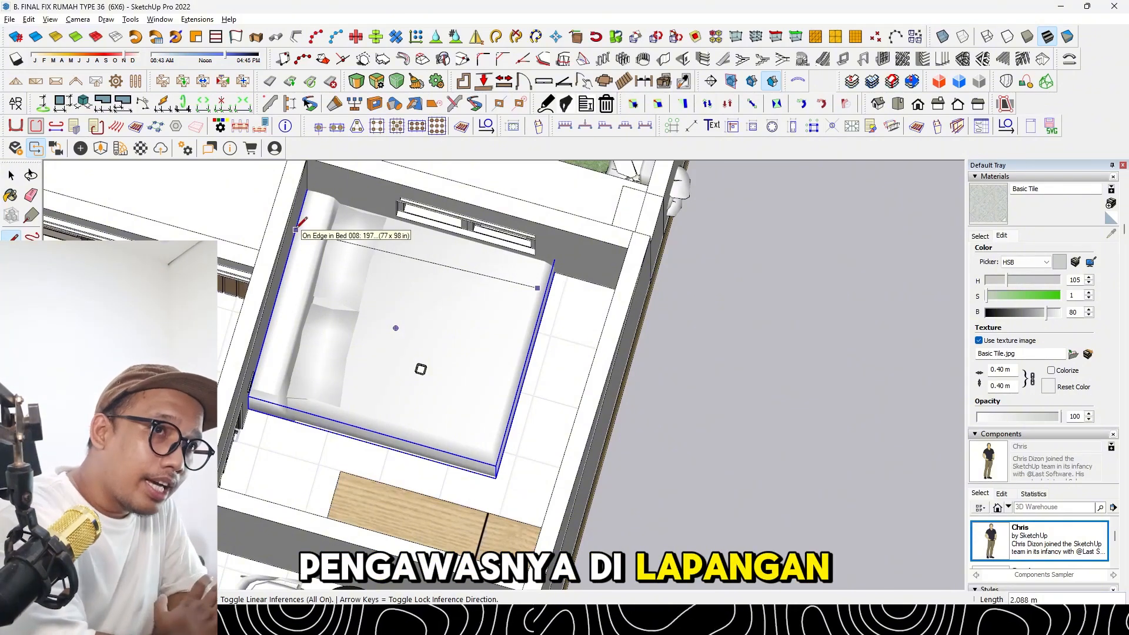
pyautogui.moveTo(296, 229); pyautogui.dragTo(668, 281, button='middle')
pyautogui.press('space')
# Switch to MOBILER ASSET, copy the white dressing table set with its mirror and round stool, and return to the house model
pyautogui.hotkey('alt', 'Tab')
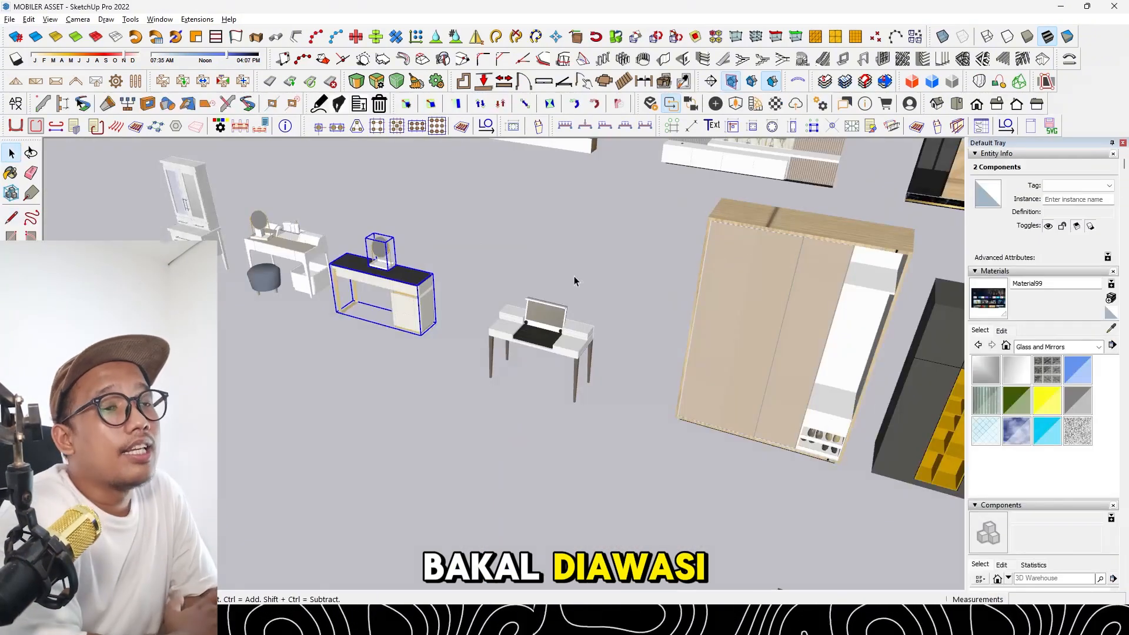
pyautogui.click(310, 253)
pyautogui.scroll(2, 309, 252)
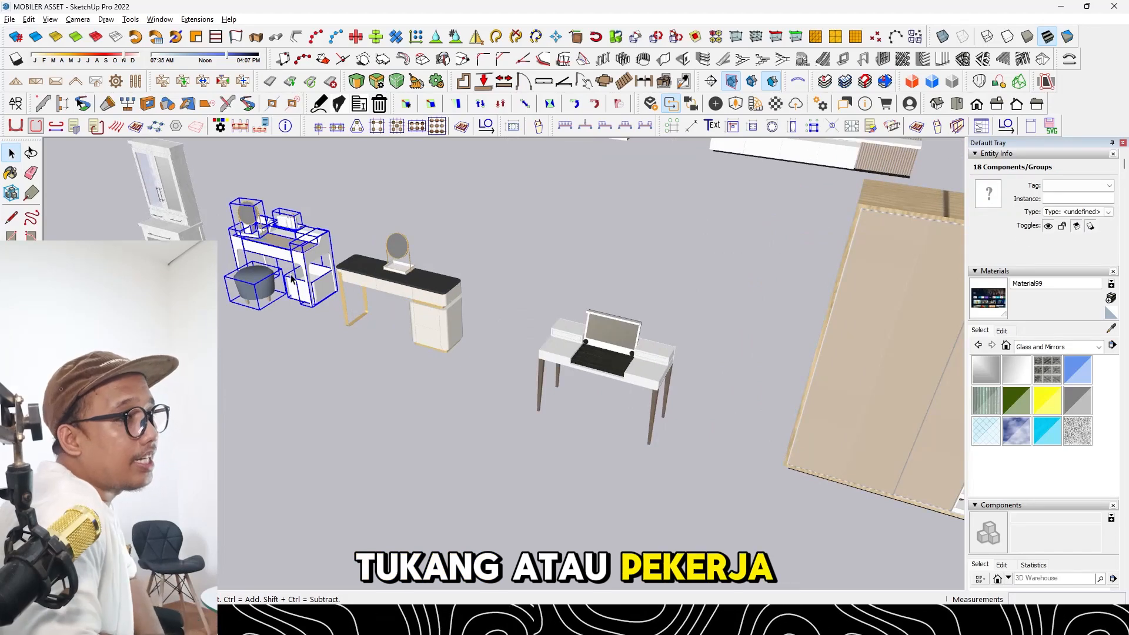
pyautogui.hotkey('alt', 'Tab')
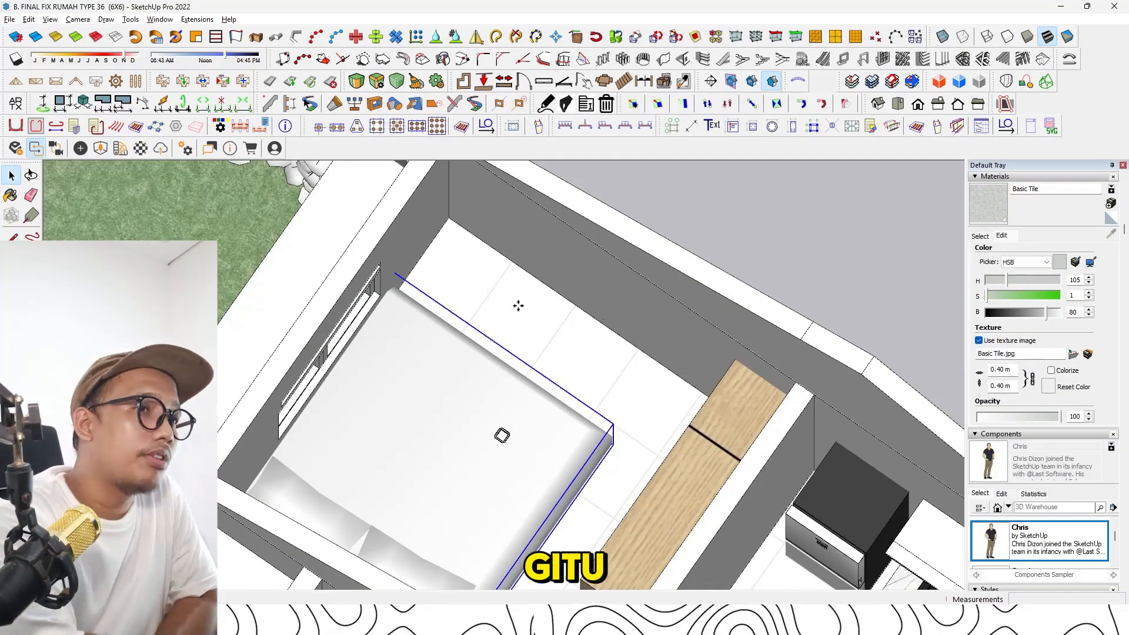
# Paste the dressing table set into the front bedroom and make it a single group
pyautogui.scroll(-1, 518, 305)
pyautogui.hotkey('ctrl', 'v')
pyautogui.click(555, 380)
pyautogui.rightClick(554, 381)
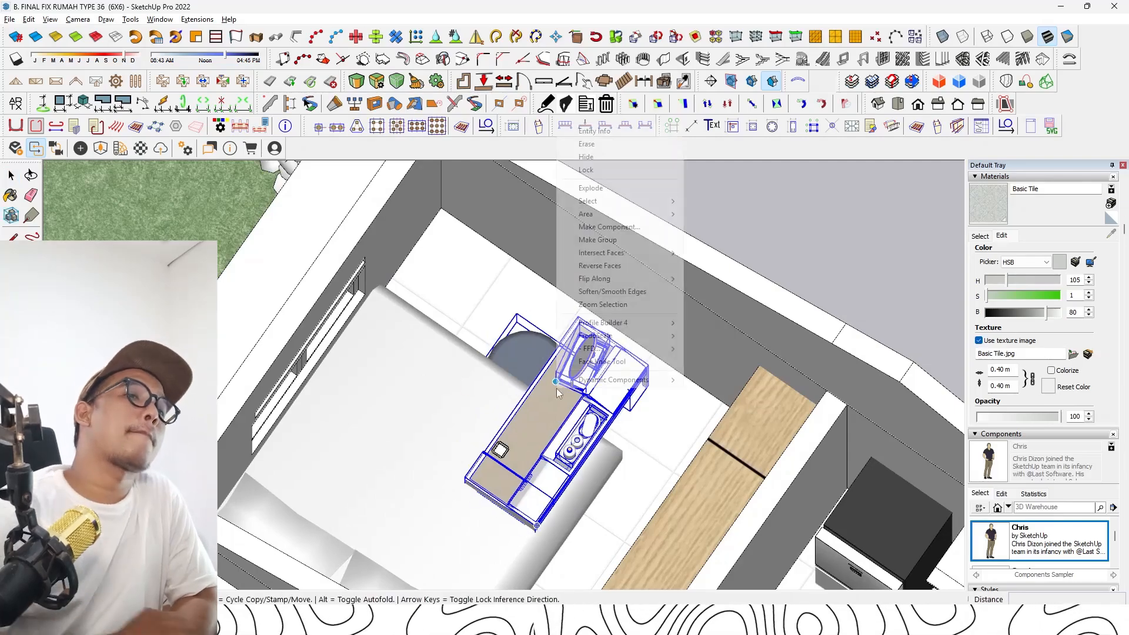
pyautogui.click(617, 243)
# Rotate the dressing table group so its back faces the bedroom's outer side wall
pyautogui.press('q')
pyautogui.click(516, 300)
pyautogui.click(509, 288)
pyautogui.click(493, 304)
pyautogui.moveTo(493, 303); pyautogui.dragTo(614, 296, button='middle')
# Move the dressing table group inside the bedroom, onto the floor against the outer side wall beyond the bed's foot
pyautogui.press('m')
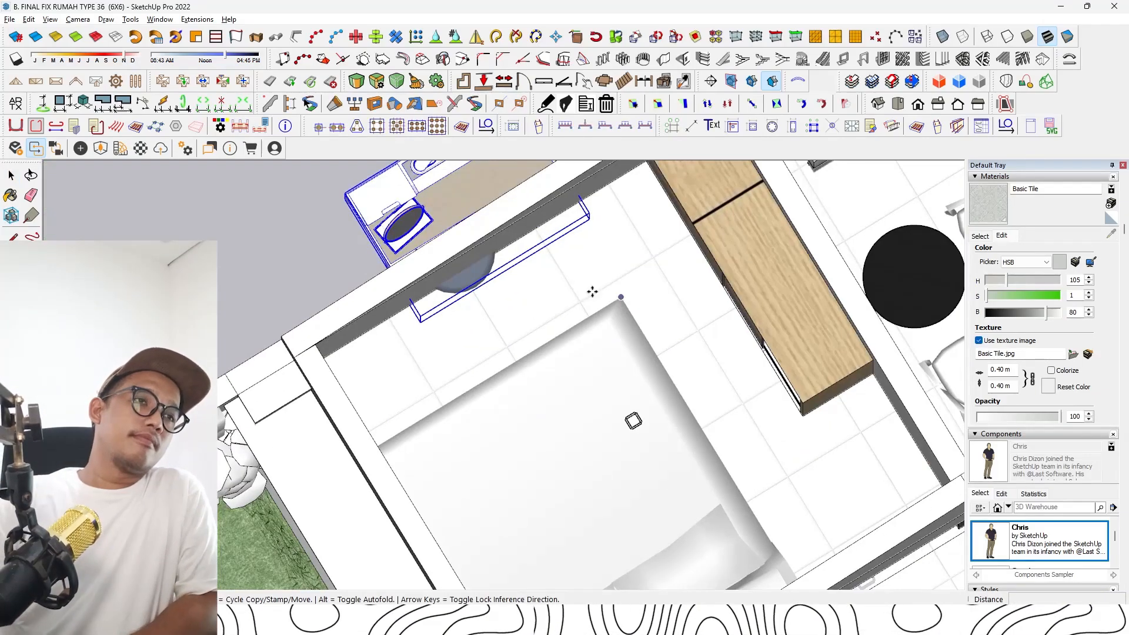
pyautogui.click(565, 289)
pyautogui.click(623, 350)
pyautogui.moveTo(623, 350); pyautogui.dragTo(624, 320, button='middle')
pyautogui.scroll(3, 629, 323)
pyautogui.click(670, 329)
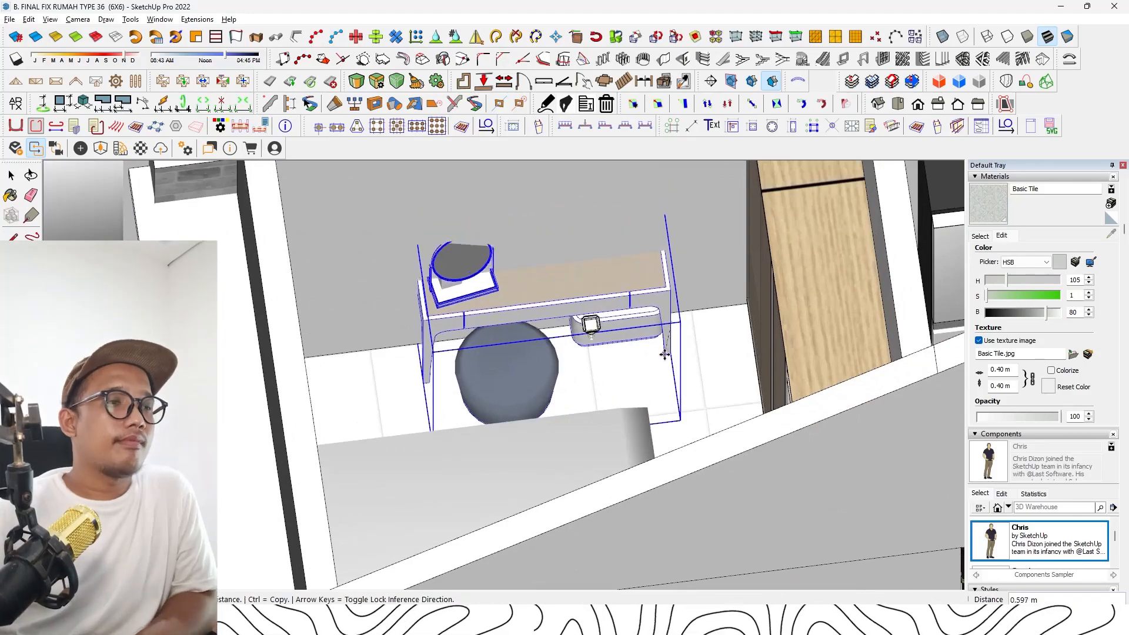
pyautogui.moveTo(668, 361); pyautogui.dragTo(423, 309, button='middle')
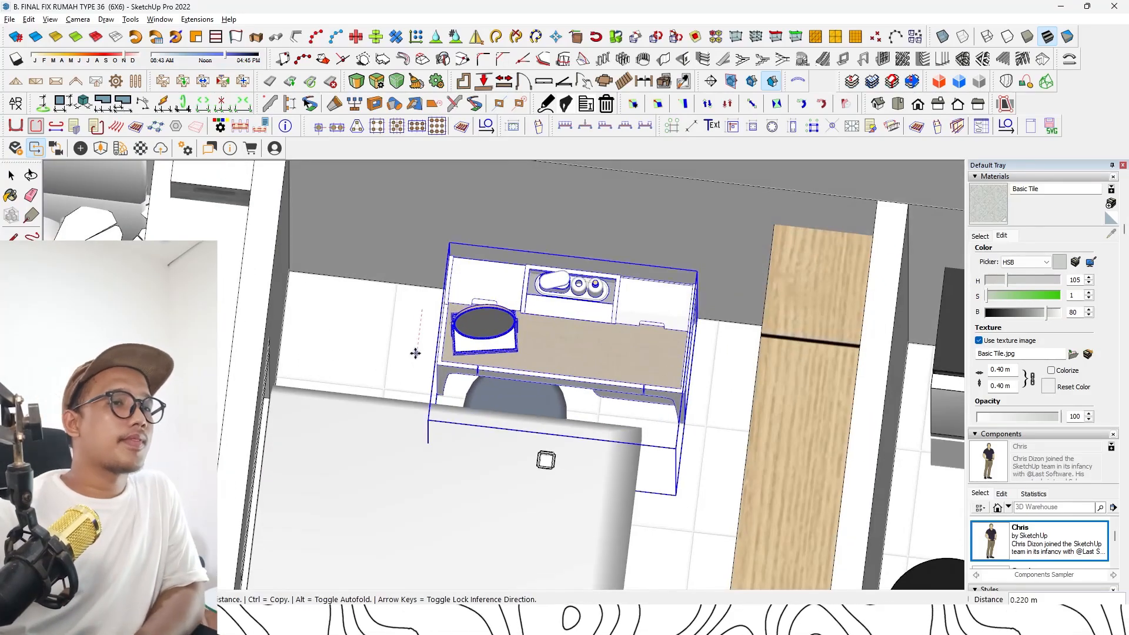
pyautogui.scroll(-2, 415, 353)
pyautogui.moveTo(415, 355); pyautogui.dragTo(703, 313, button='middle')
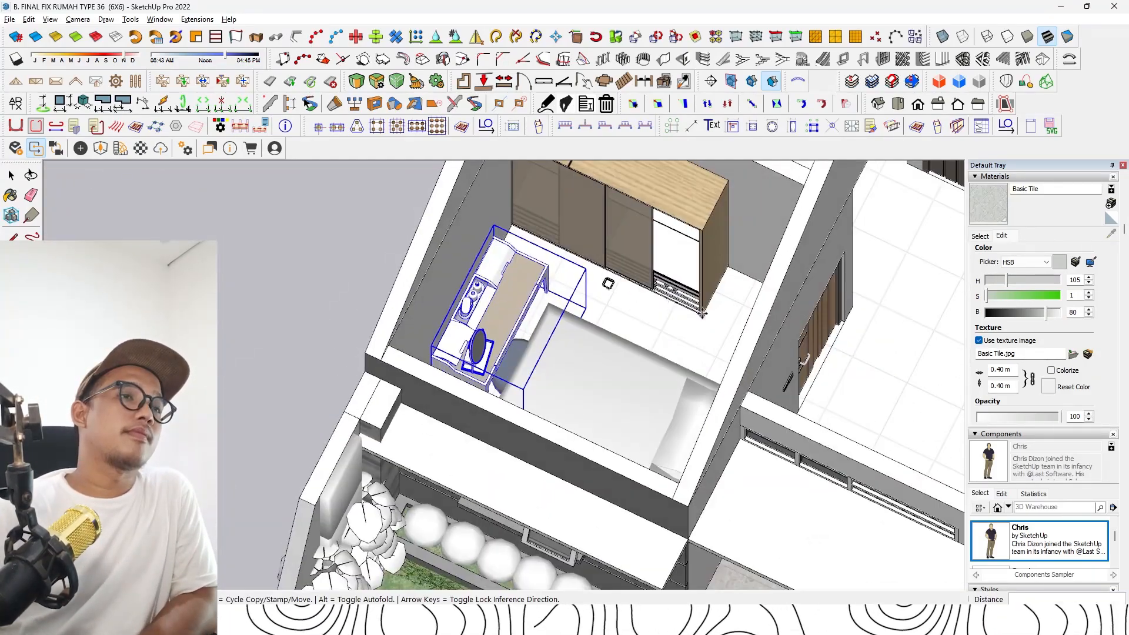
# Move the dressing table group away from the outer side wall to the inner rear part of the bedroom
pyautogui.press('m')
pyautogui.click(538, 299)
pyautogui.click(740, 317)
# Rotate the wardrobe 90 degrees so it runs parallel to the outer side wall
pyautogui.press('space')
pyautogui.click(605, 247)
pyautogui.keyDown('shift'); pyautogui.moveTo(606, 245); pyautogui.dragTo(388, 344, button='middle'); pyautogui.keyUp('shift')
pyautogui.click(525, 373)
pyautogui.write('90')
pyautogui.press('Return')
pyautogui.scroll(2, 411, 370)
# Move the wardrobe against the outer side wall, into the corner with the front wall, and deselect it
pyautogui.press('m')
pyautogui.click(460, 346)
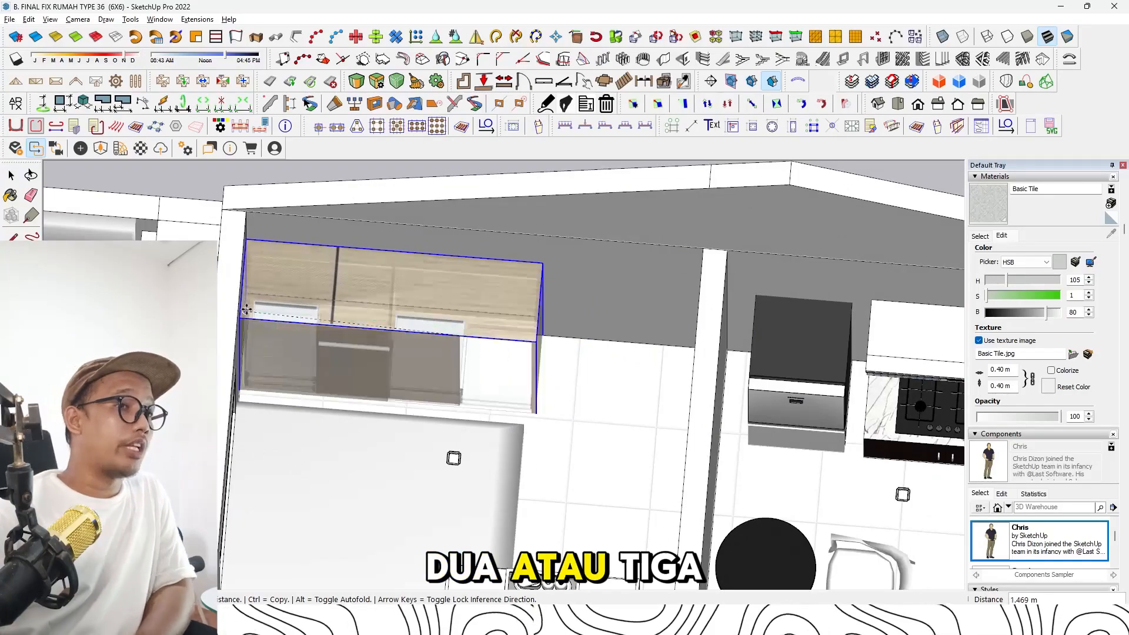
pyautogui.click(247, 309)
pyautogui.moveTo(529, 376); pyautogui.dragTo(353, 329, button='middle')
pyautogui.scroll(3, 579, 405)
pyautogui.moveTo(579, 407); pyautogui.dragTo(579, 390, button='middle')
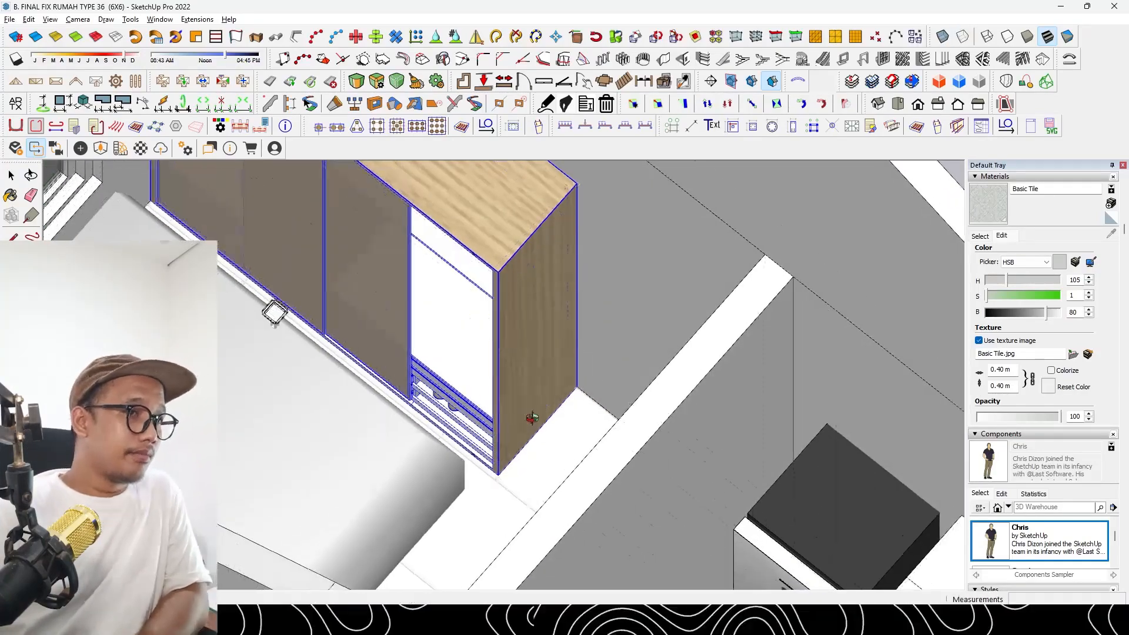
pyautogui.scroll(-3, 529, 418)
pyautogui.moveTo(529, 418); pyautogui.dragTo(341, 344, button='middle')
pyautogui.scroll(-2, 348, 302)
pyautogui.press('space')
pyautogui.click(538, 283)
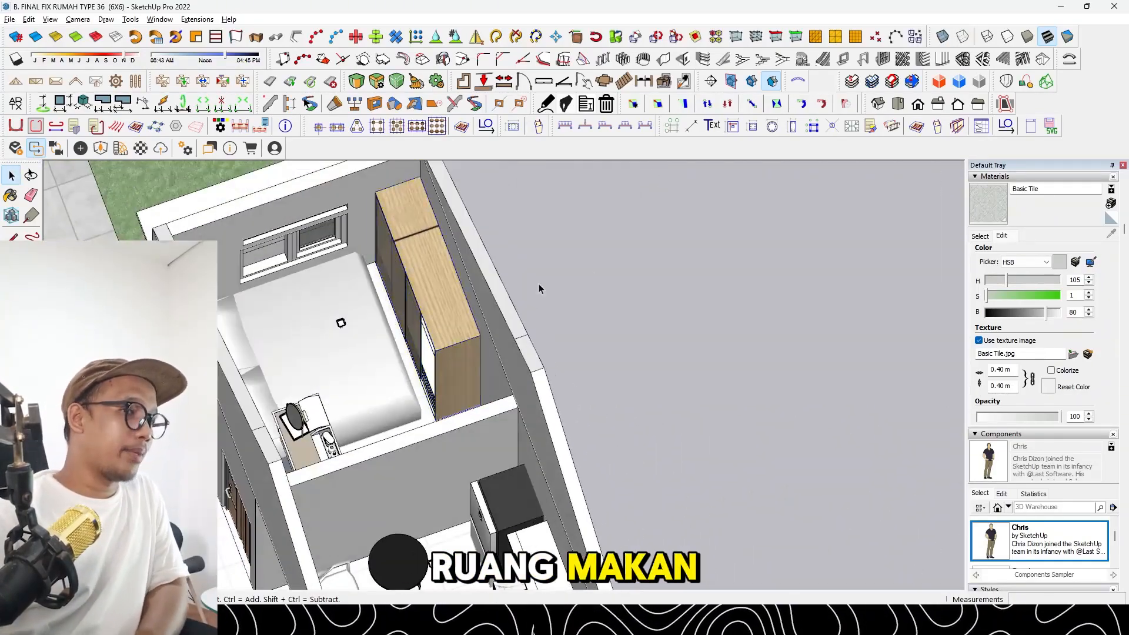
# Draw a short guide line on top of the wardrobe at its kitchen-side end
pyautogui.moveTo(538, 283); pyautogui.dragTo(330, 348, button='middle')
pyautogui.click(547, 344)
pyautogui.moveTo(549, 344); pyautogui.dragTo(512, 349, button='middle')
pyautogui.scroll(3, 512, 348)
pyautogui.press('l')
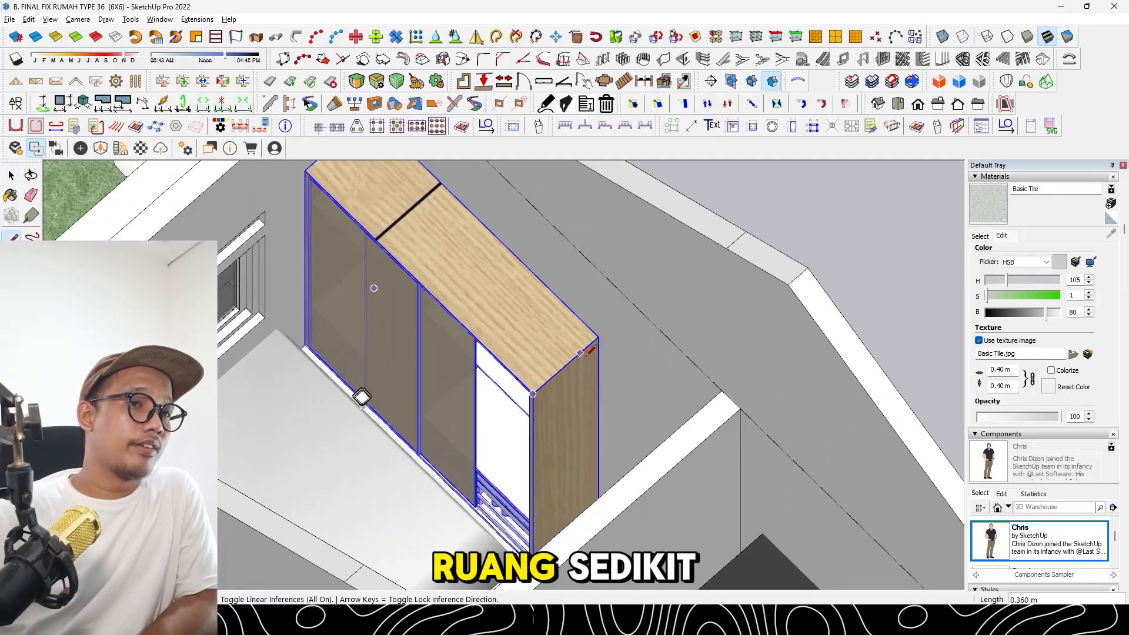
pyautogui.moveTo(568, 329); pyautogui.dragTo(497, 333, button='middle')
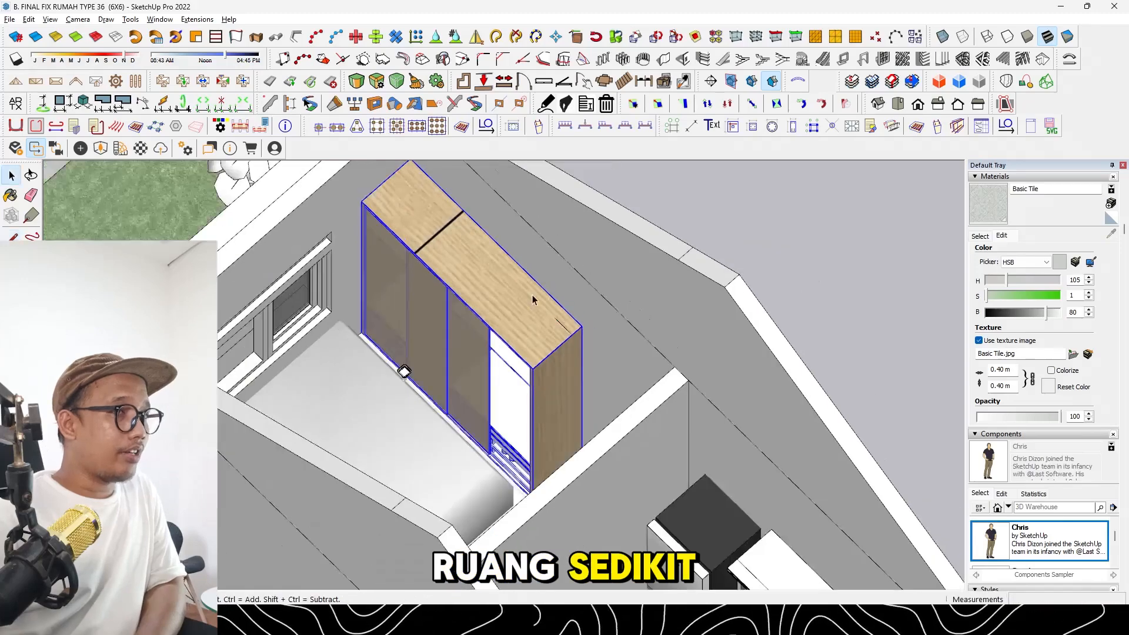
# Move the wardrobe back from its top rear corner, closer to the bedroom's outer side wall
pyautogui.press('s')
pyautogui.click(554, 319)
pyautogui.press('k')
pyautogui.press('m')
pyautogui.scroll(2, 554, 346)
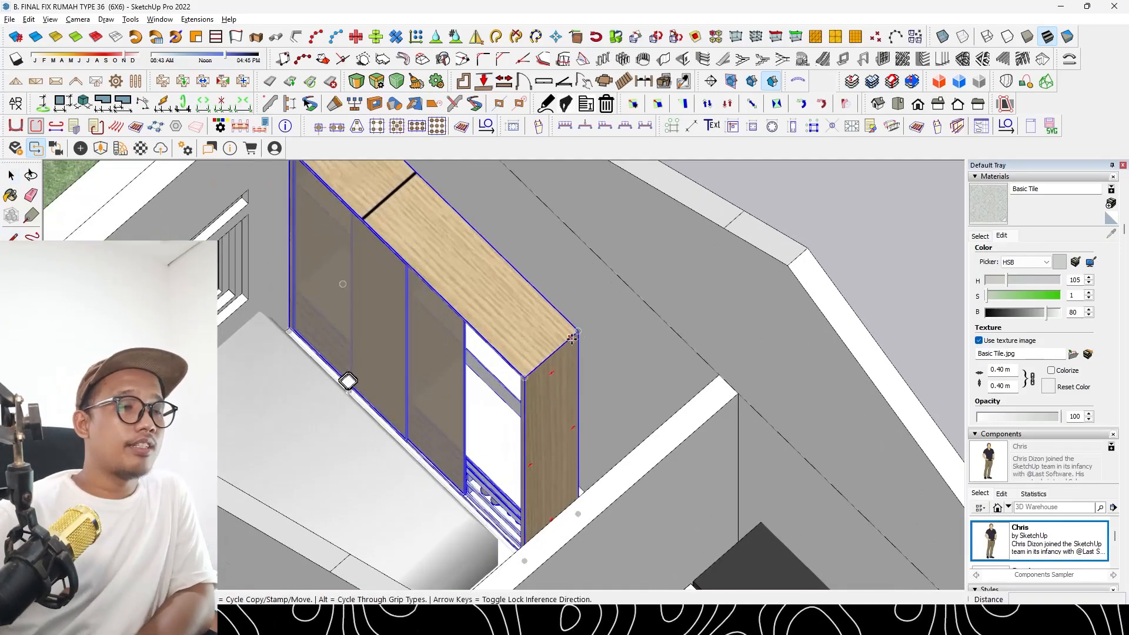
pyautogui.click(578, 331)
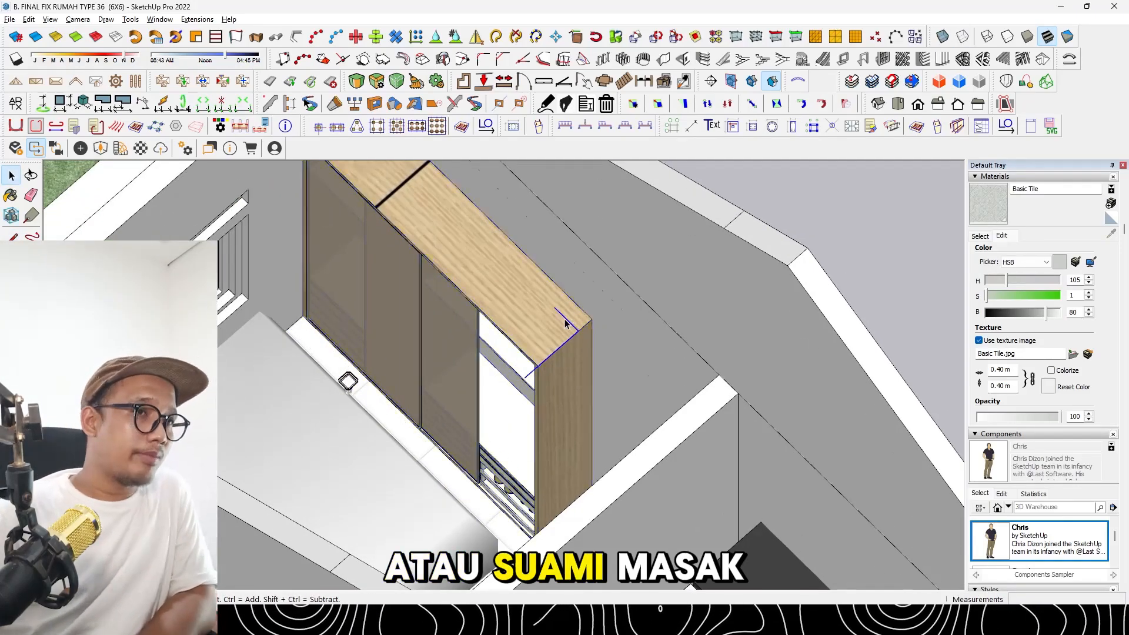
# Shorten the wardrobe lengthwise by scaling its kitchen-side end inward, leaving floor space before the partition wall
pyautogui.scroll(-3, 565, 323)
pyautogui.moveTo(406, 344); pyautogui.dragTo(559, 376, button='middle')
pyautogui.click(560, 375)
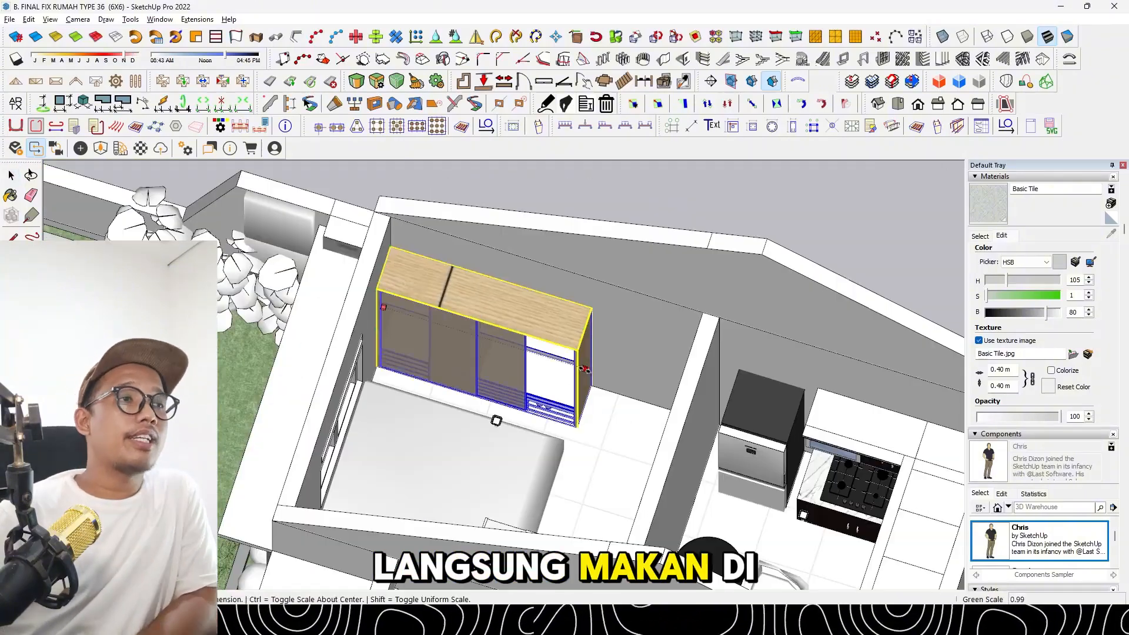
pyautogui.moveTo(584, 370); pyautogui.dragTo(579, 368)
pyautogui.moveTo(579, 368); pyautogui.dragTo(617, 364, button='middle')
pyautogui.press('space')
# Rotate the dressing table group so its long side runs parallel to the partition wall behind the bedroom
pyautogui.click(612, 355)
pyautogui.scroll(2, 608, 354)
pyautogui.press('q')
pyautogui.click(519, 348)
pyautogui.click(493, 340)
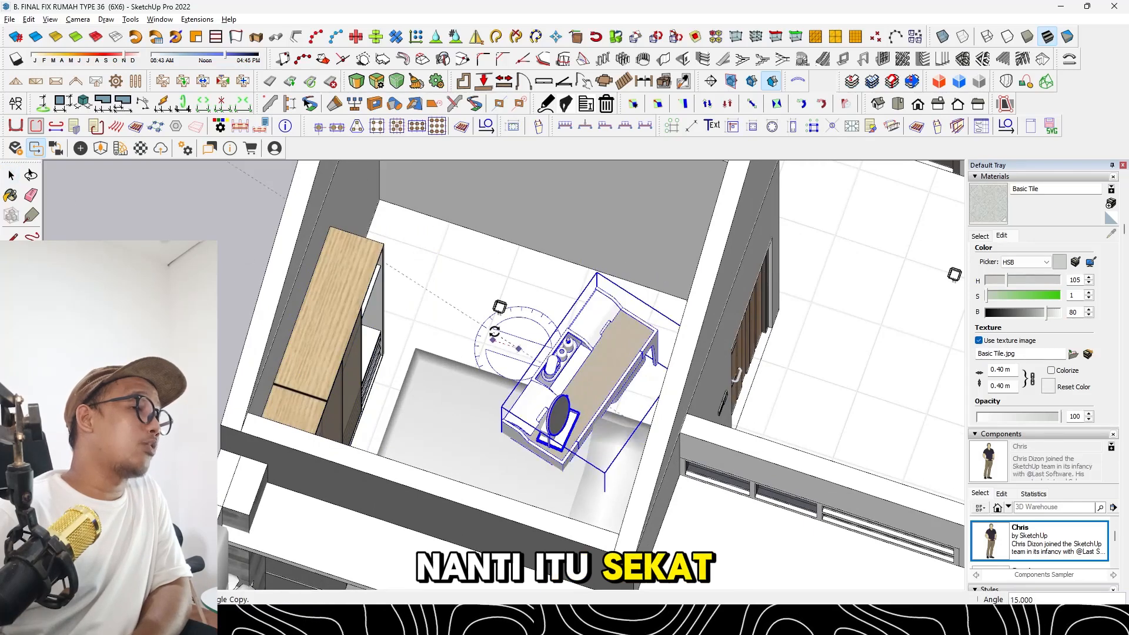
pyautogui.press('Return')
pyautogui.press('space')
# Move the dressing table group away from the bed toward the partition wall between the bedroom and kitchen
pyautogui.press('m')
pyautogui.click(430, 307)
pyautogui.click(454, 229)
pyautogui.click(589, 357)
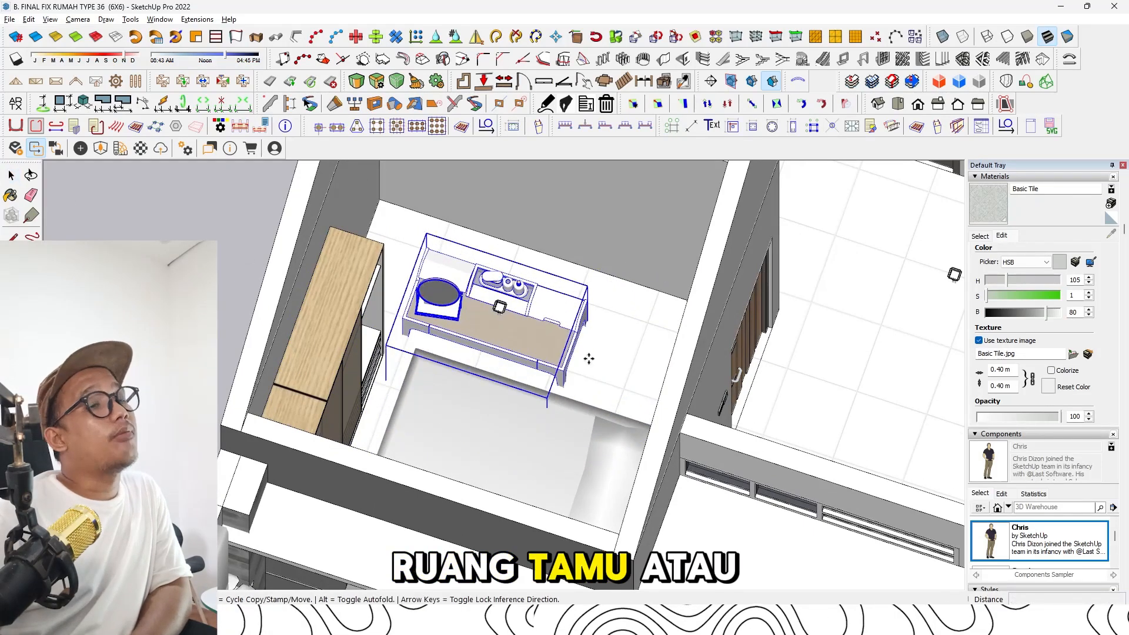
pyautogui.click(613, 317)
pyautogui.press('Escape')
pyautogui.scroll(2, 600, 310)
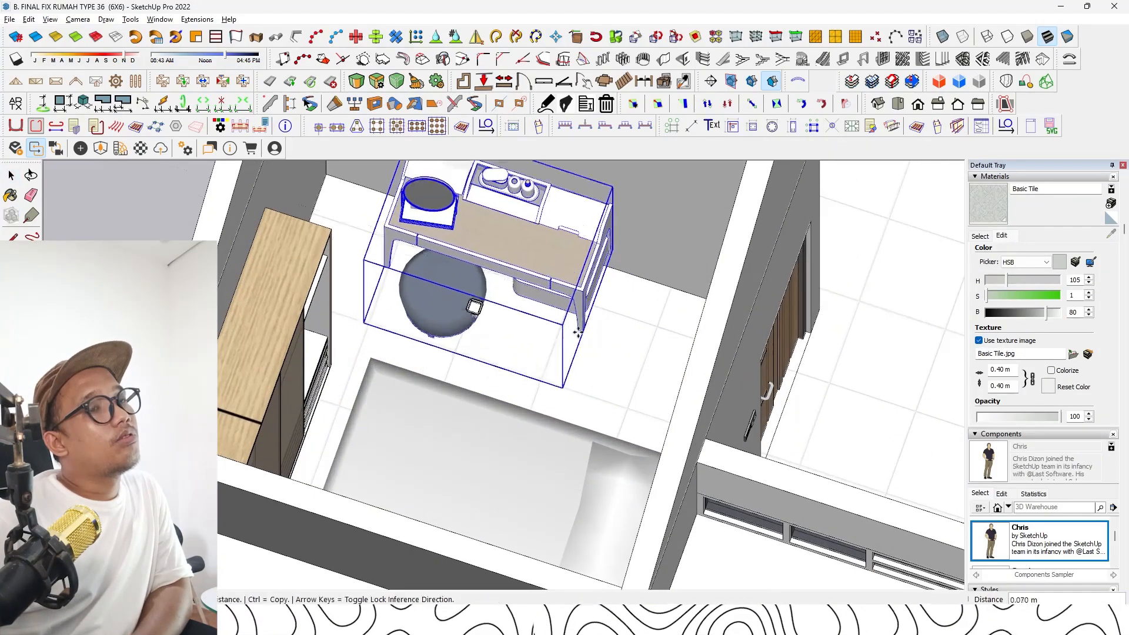
pyautogui.click(580, 350)
# Adjust the dressing table group's position along the partition wall so it stands beside the wardrobe
pyautogui.scroll(-2, 579, 351)
pyautogui.moveTo(579, 351); pyautogui.dragTo(477, 367, button='middle')
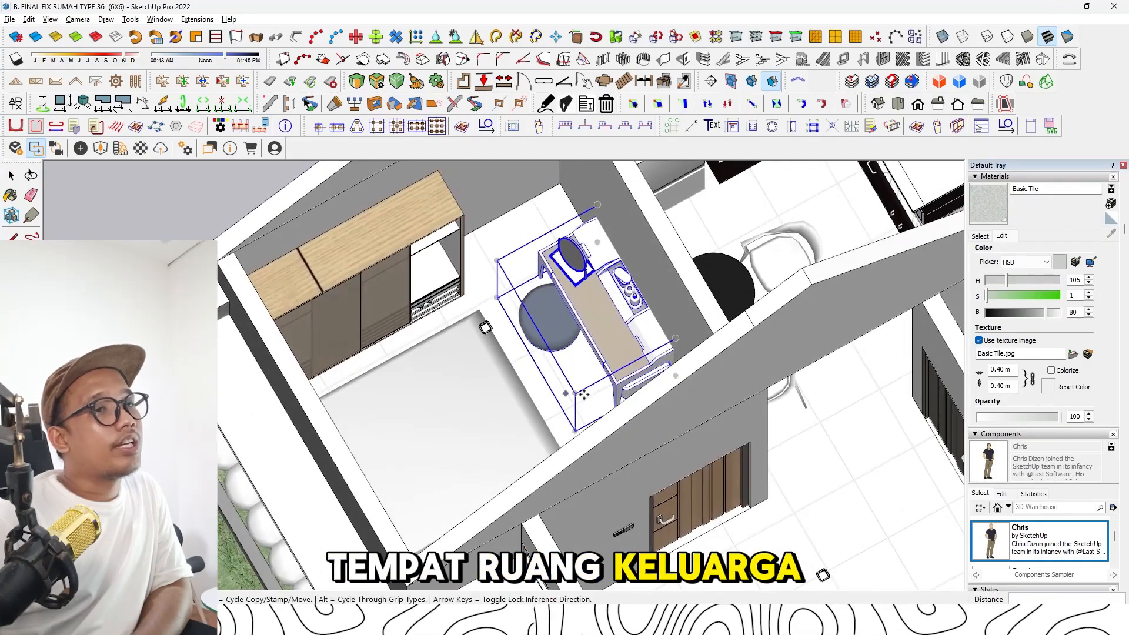
pyautogui.click(584, 394)
pyautogui.moveTo(526, 336); pyautogui.dragTo(451, 376, button='middle')
pyautogui.scroll(2, 572, 277)
pyautogui.click(587, 257)
pyautogui.click(579, 288)
pyautogui.press('space')
# Examine the furnished front bedroom's layout and remaining floor space from several sides and from above
pyautogui.scroll(-2, 579, 288)
pyautogui.scroll(-3, 451, 376)
pyautogui.click(295, 361)
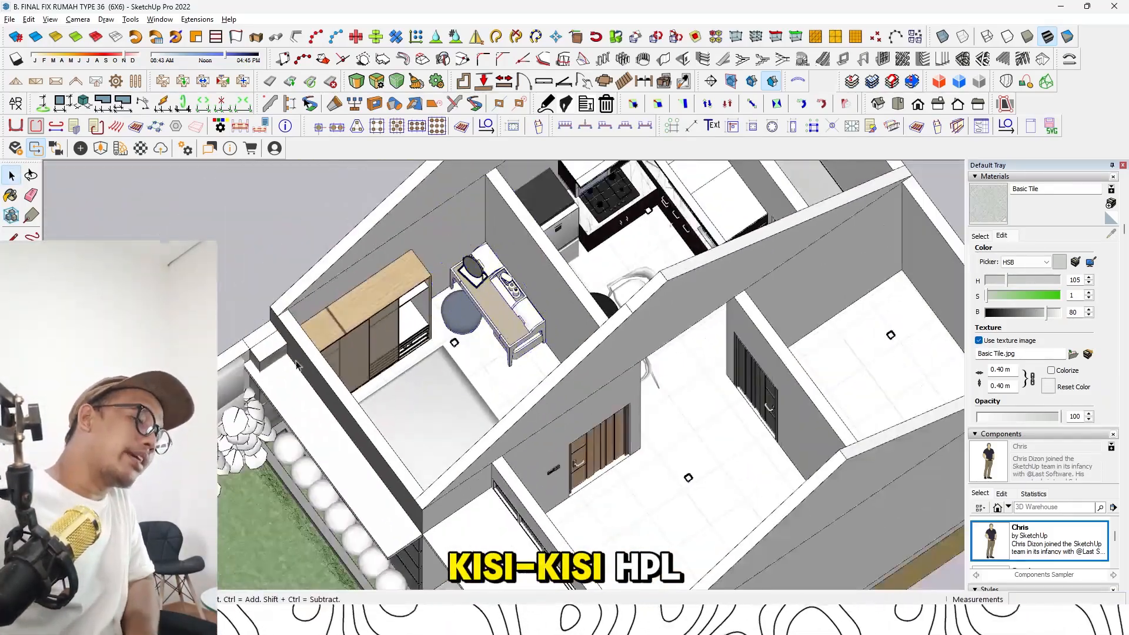
pyautogui.moveTo(295, 362); pyautogui.dragTo(748, 302, button='middle')
pyautogui.moveTo(529, 329); pyautogui.dragTo(308, 315, button='middle')
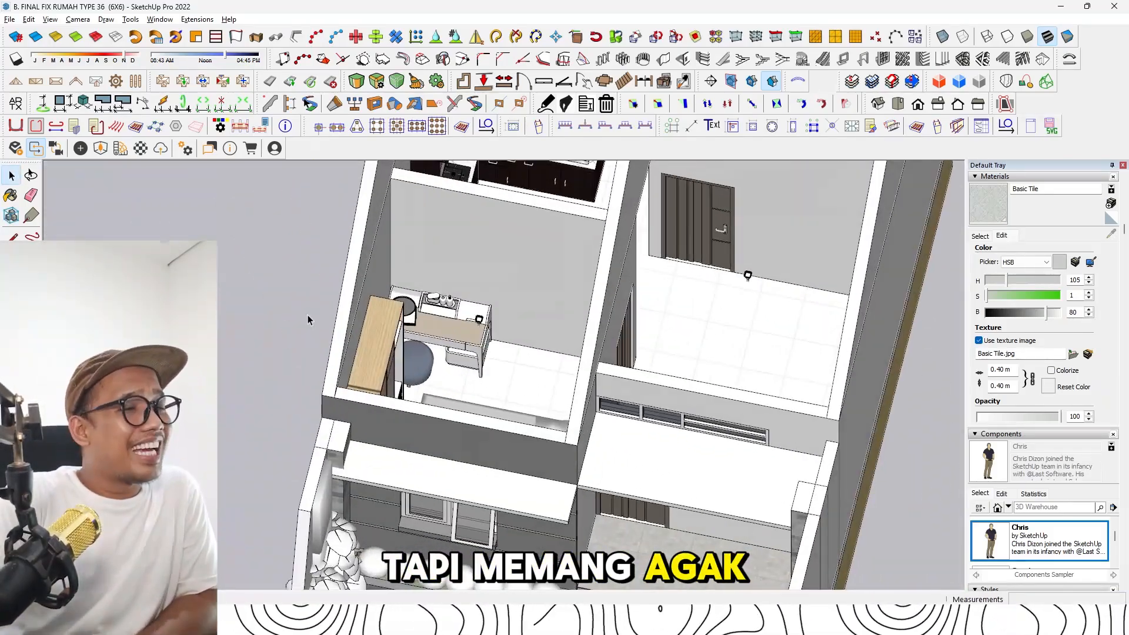
pyautogui.scroll(-2, 308, 315)
pyautogui.moveTo(587, 276); pyautogui.dragTo(673, 269, button='middle')
pyautogui.scroll(-1, 576, 289)
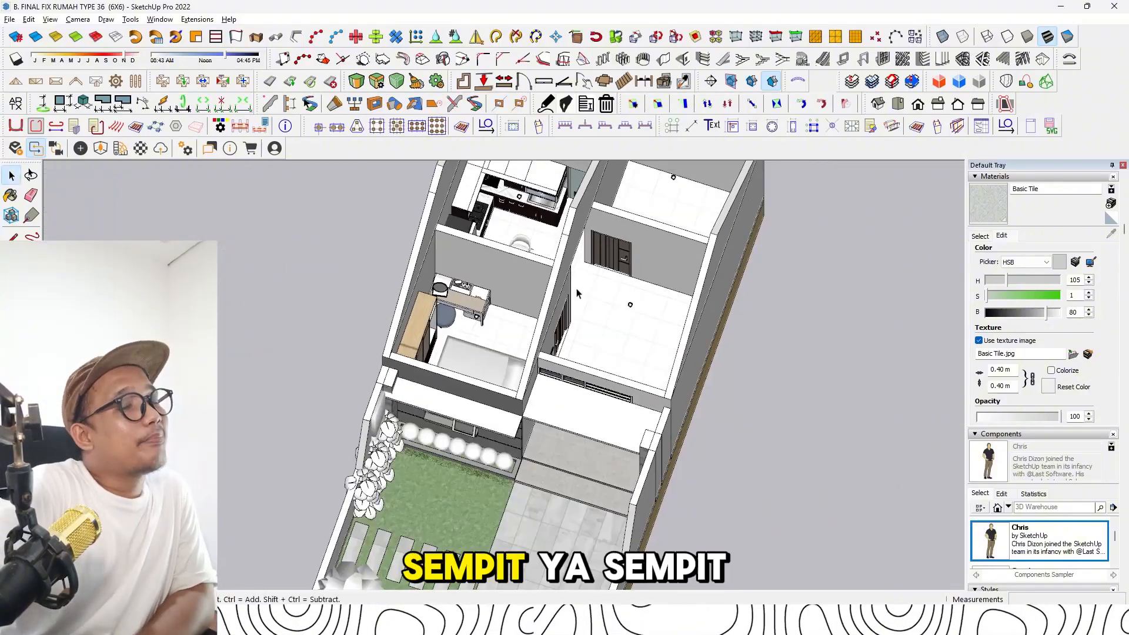
pyautogui.moveTo(576, 293); pyautogui.dragTo(480, 350, button='middle')
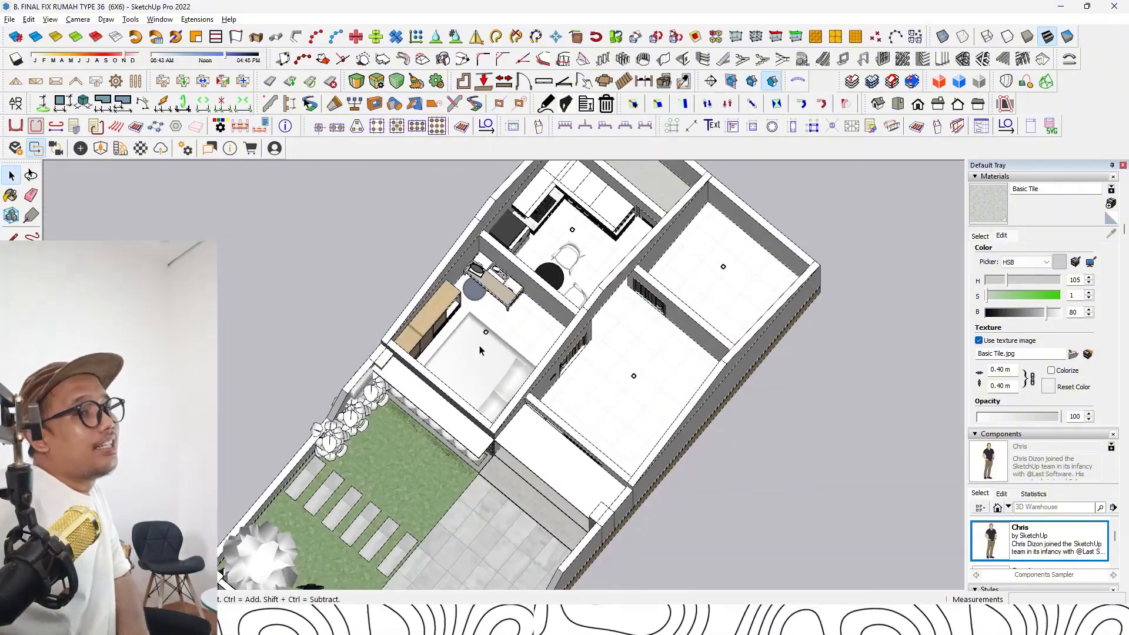
# Copy the Bed 013 (138x212 cm) component from the INTERIOR ASSET ENSCAPE file and paste it over the rear bedroom
pyautogui.hotkey('alt', 'Tab')
pyautogui.click(329, 338)
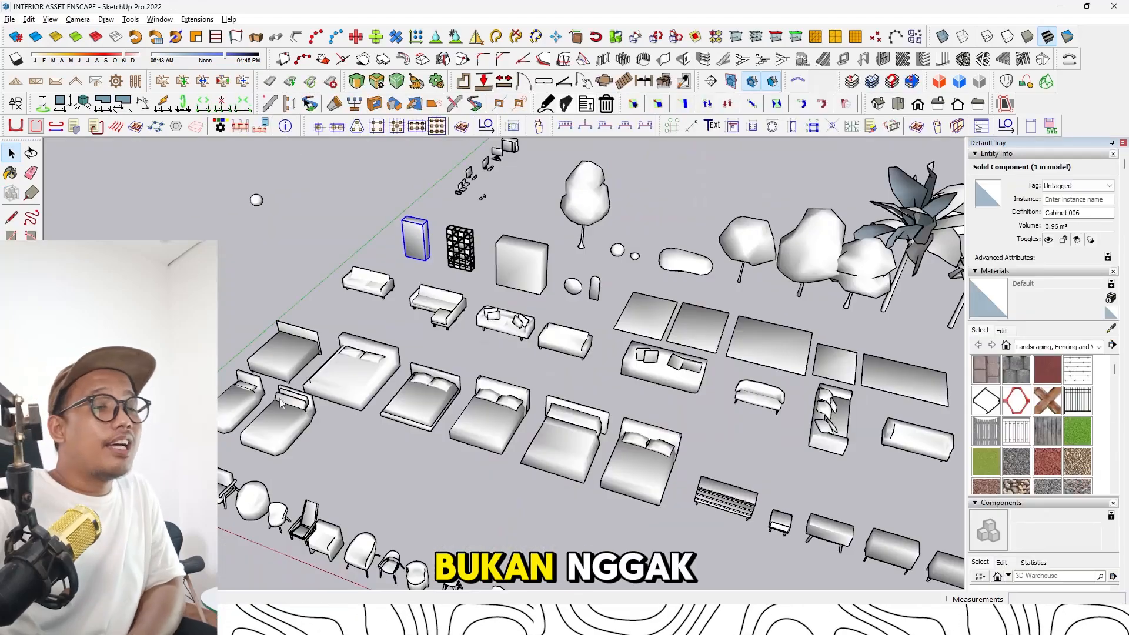
pyautogui.click(282, 402)
pyautogui.hotkey('alt', 'Tab')
pyautogui.keyDown('shift'); pyautogui.moveTo(697, 282); pyautogui.dragTo(488, 365, button='middle'); pyautogui.keyUp('shift')
pyautogui.scroll(3, 591, 306)
pyautogui.hotkey('ctrl', 'v')
pyautogui.click(553, 319)
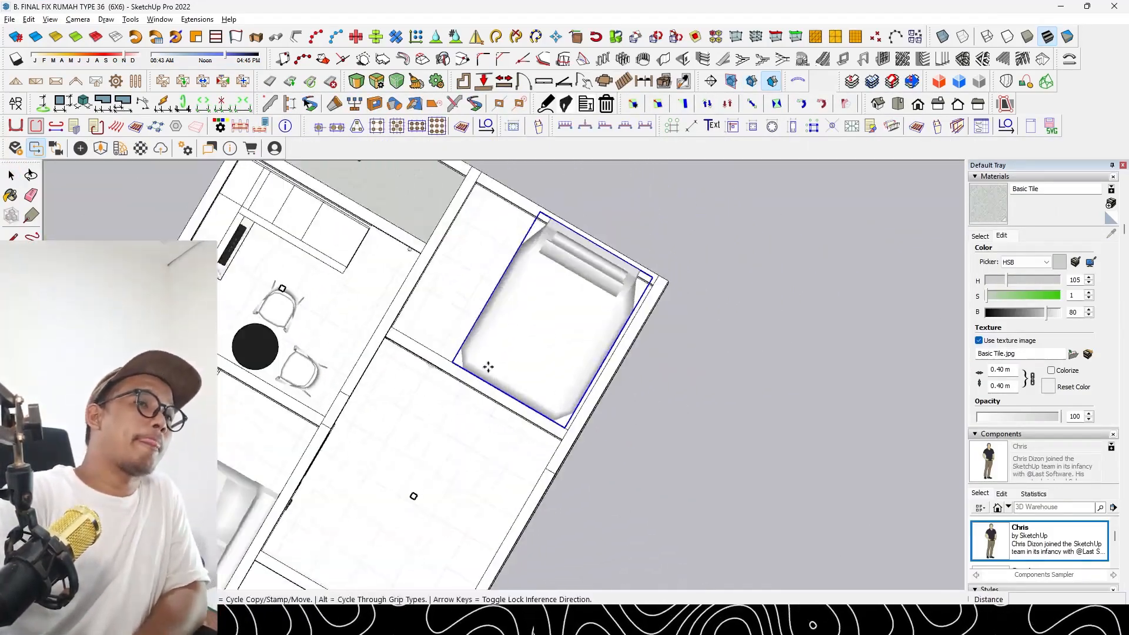
# Rotate the pasted bed 90 degrees
pyautogui.press('q')
pyautogui.click(467, 444)
pyautogui.click(441, 431)
pyautogui.write('90')
pyautogui.press('Return')
# Move the rotated bed by its headboard-end corner from outside the house over the rear bedroom
pyautogui.moveTo(447, 420); pyautogui.dragTo(728, 335, button='middle')
pyautogui.press('m')
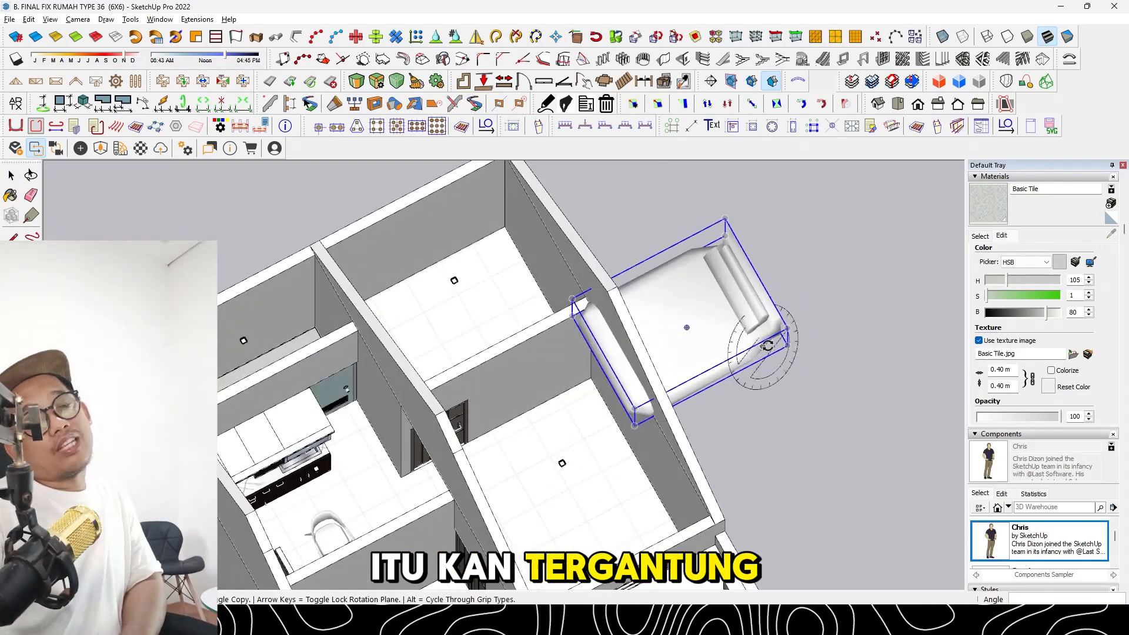
pyautogui.click(778, 353)
pyautogui.click(530, 304)
pyautogui.moveTo(530, 304); pyautogui.dragTo(500, 283, button='middle')
pyautogui.press('space')
# Select the house wall group and hide it to expose the rear bedroom's floor
pyautogui.click(511, 360)
pyautogui.moveTo(511, 360); pyautogui.dragTo(382, 307, button='middle')
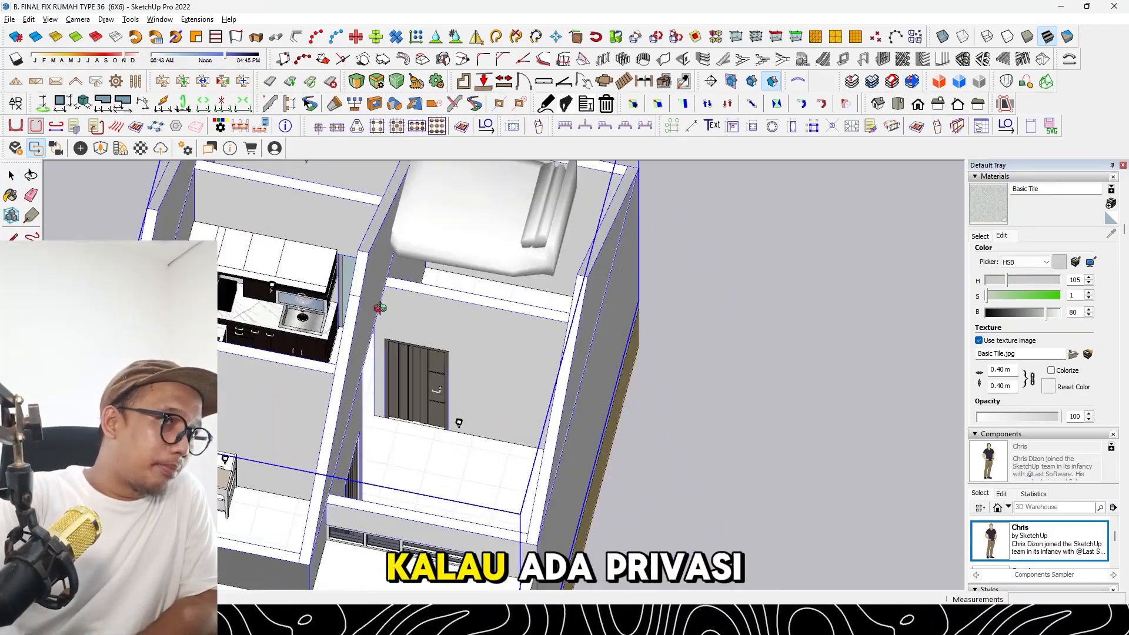
pyautogui.press('h')
pyautogui.moveTo(458, 329); pyautogui.dragTo(412, 294, button='middle')
pyautogui.keyDown('shift'); pyautogui.moveTo(412, 293); pyautogui.dragTo(474, 368, button='middle'); pyautogui.keyUp('shift')
pyautogui.press('space')
# Move the floating bed down onto the rear bedroom's floor, with its headboard at the outer side edge
pyautogui.scroll(-3, 398, 303)
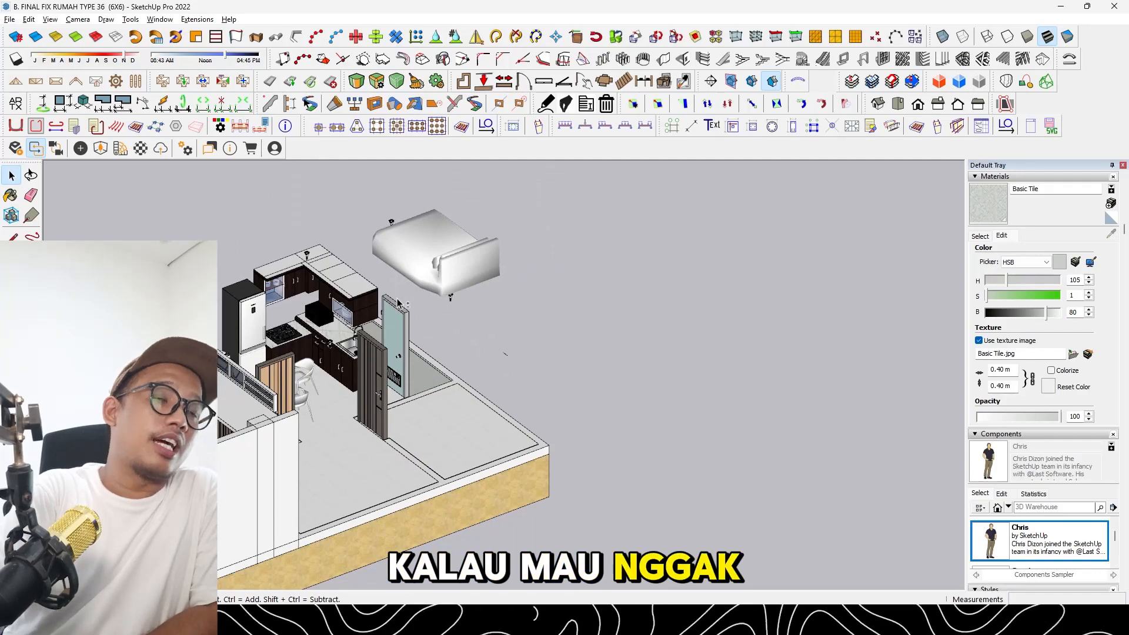
pyautogui.moveTo(397, 303); pyautogui.dragTo(403, 303, button='middle')
pyautogui.press('m')
pyautogui.click(507, 266)
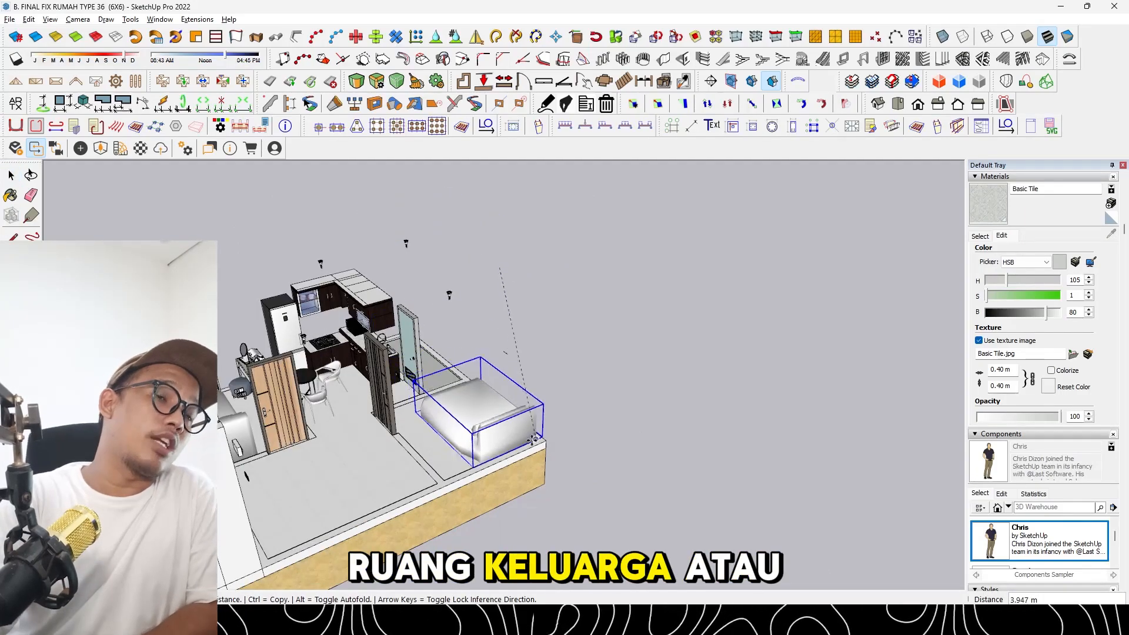
pyautogui.click(538, 442)
# Scale the rear bedroom's bed narrower along the red axis to about 0.88
pyautogui.moveTo(537, 441); pyautogui.dragTo(365, 330, button='middle')
pyautogui.scroll(4, 388, 347)
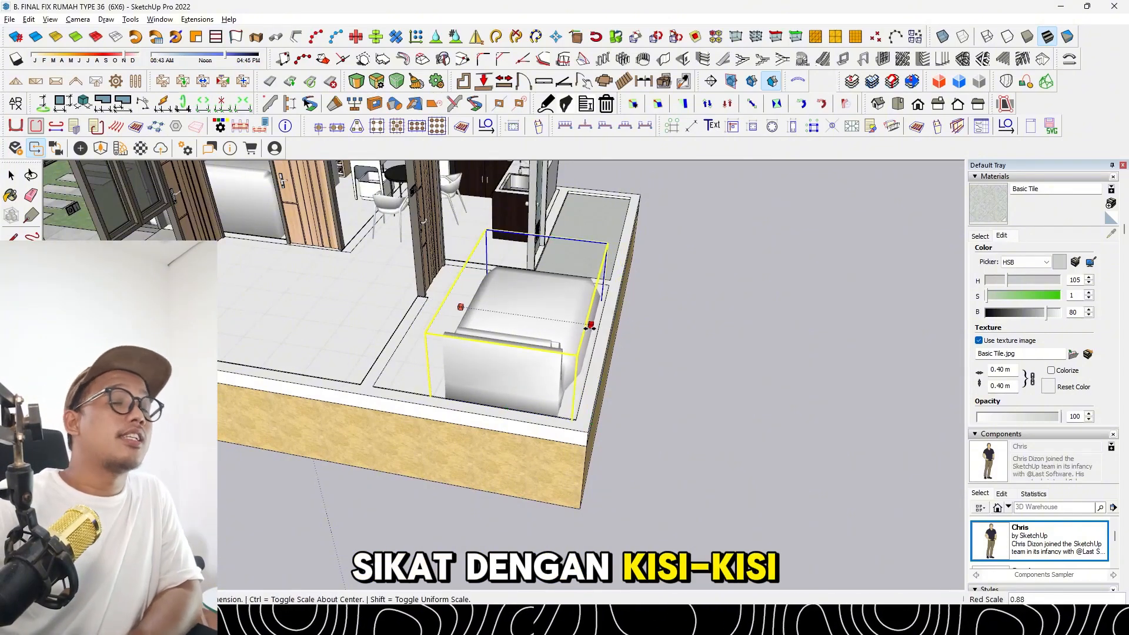
pyautogui.press('Return')
pyautogui.moveTo(589, 326); pyautogui.dragTo(629, 294, button='middle')
# Move the narrowed bed about 0.32 m into the rear bedroom's outer corner
pyautogui.press('m')
pyautogui.click(613, 430)
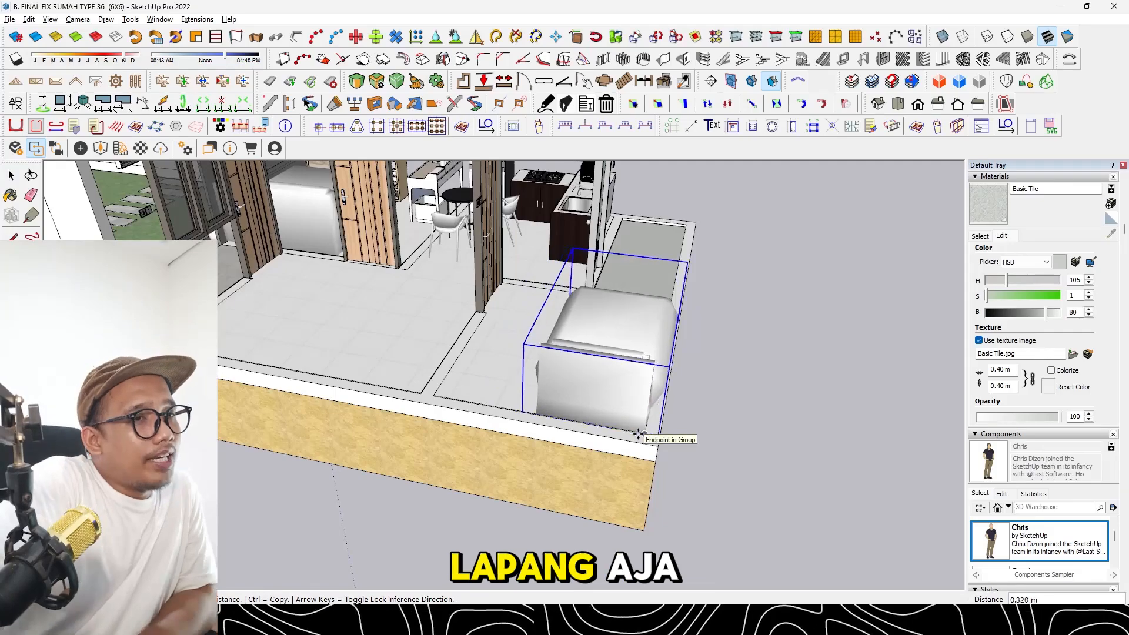
pyautogui.click(638, 434)
pyautogui.moveTo(639, 434)
pyautogui.mouseDown(button='middle')
pyautogui.moveTo(507, 418)
pyautogui.moveTo(339, 316)
pyautogui.moveTo(378, 328)
pyautogui.moveTo(668, 307)
pyautogui.mouseUp(button='middle')
# Copy the black-topped dressing table from the MOBILER ASSET file and paste it on the rear bedroom floor beside the bed
pyautogui.hotkey('alt', 'Tab')
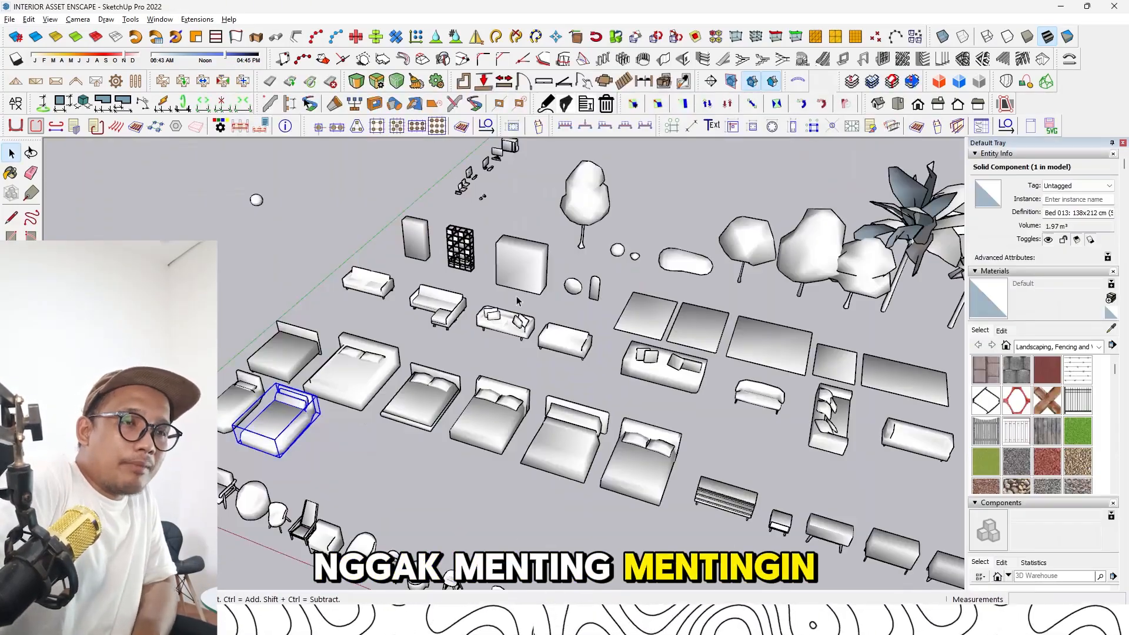
pyautogui.hotkey('alt', 'Tab')
pyautogui.press('Tab')
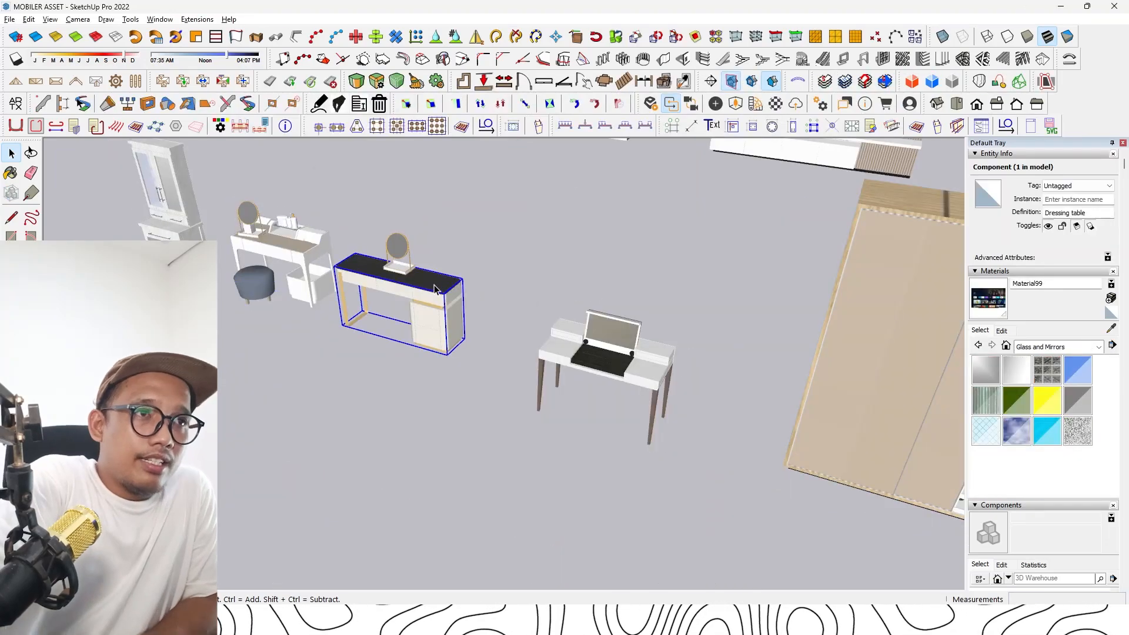
pyautogui.hotkey('alt', 'Tab')
pyautogui.hotkey('alt', 'Tab')
pyautogui.press('Tab')
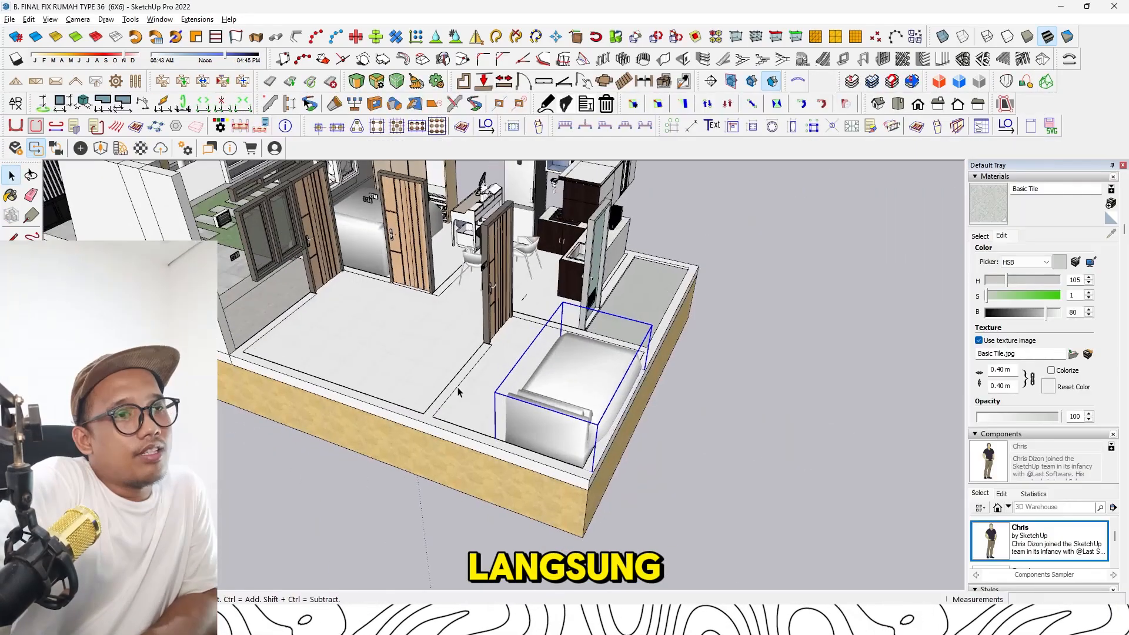
pyautogui.hotkey('ctrl', 'v')
pyautogui.scroll(1, 468, 385)
pyautogui.click(495, 355)
# Flip the pasted dressing table along its component green and red axes to correct its orientation
pyautogui.scroll(2, 495, 354)
pyautogui.moveTo(495, 354); pyautogui.dragTo(522, 321, button='middle')
pyautogui.rightClick(540, 353)
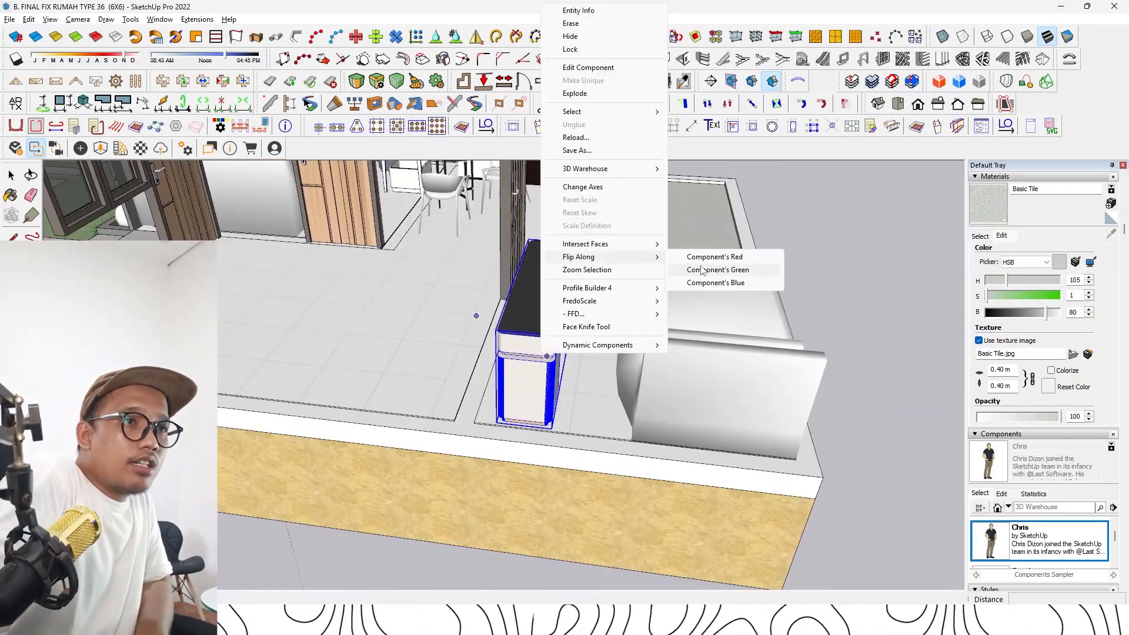
pyautogui.click(701, 270)
pyautogui.rightClick(525, 257)
pyautogui.click(678, 510)
pyautogui.moveTo(676, 496); pyautogui.dragTo(237, 411, button='middle')
pyautogui.rightClick(352, 300)
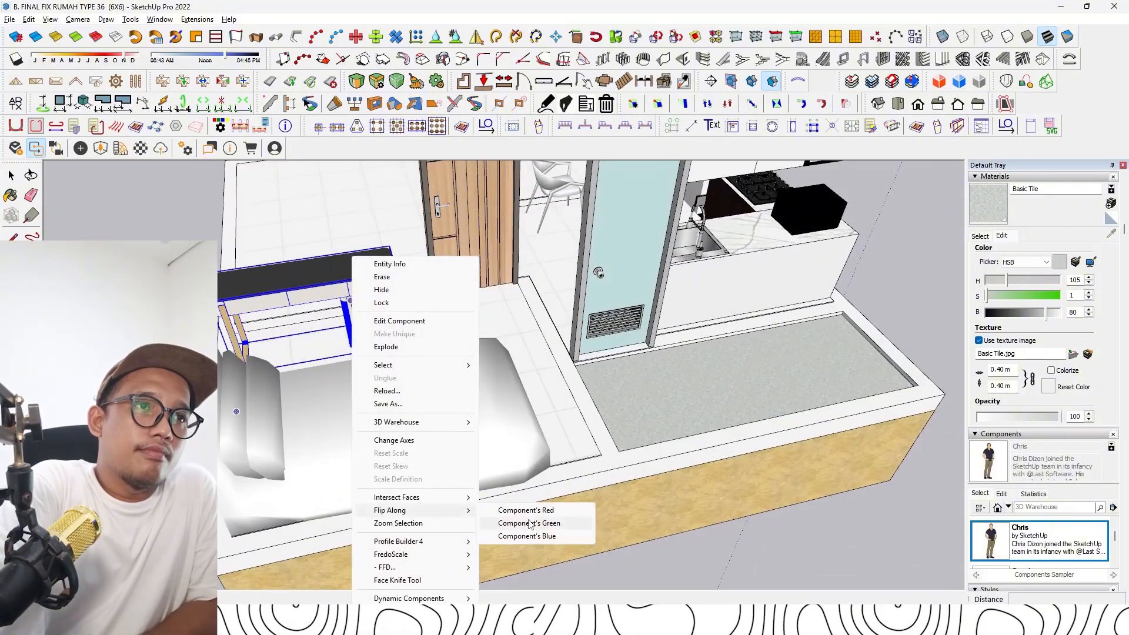
# Flip the bedroom desk along its component's green axis and along its red axis
pyautogui.click(529, 523)
pyautogui.rightClick(383, 325)
pyautogui.moveTo(497, 516)
pyautogui.click(550, 510)
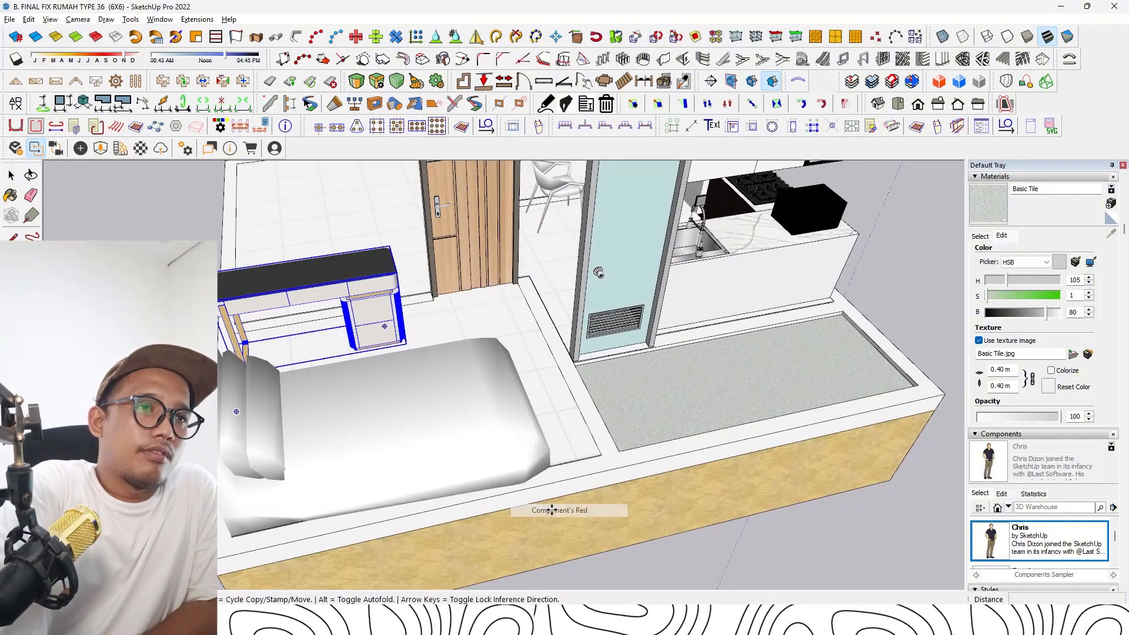
# Move the desk by the foot of its open leg frame so it sits against the wall behind it
pyautogui.moveTo(549, 510); pyautogui.dragTo(412, 435, button='middle')
pyautogui.scroll(8, 427, 305)
pyautogui.scroll(2, 433, 305)
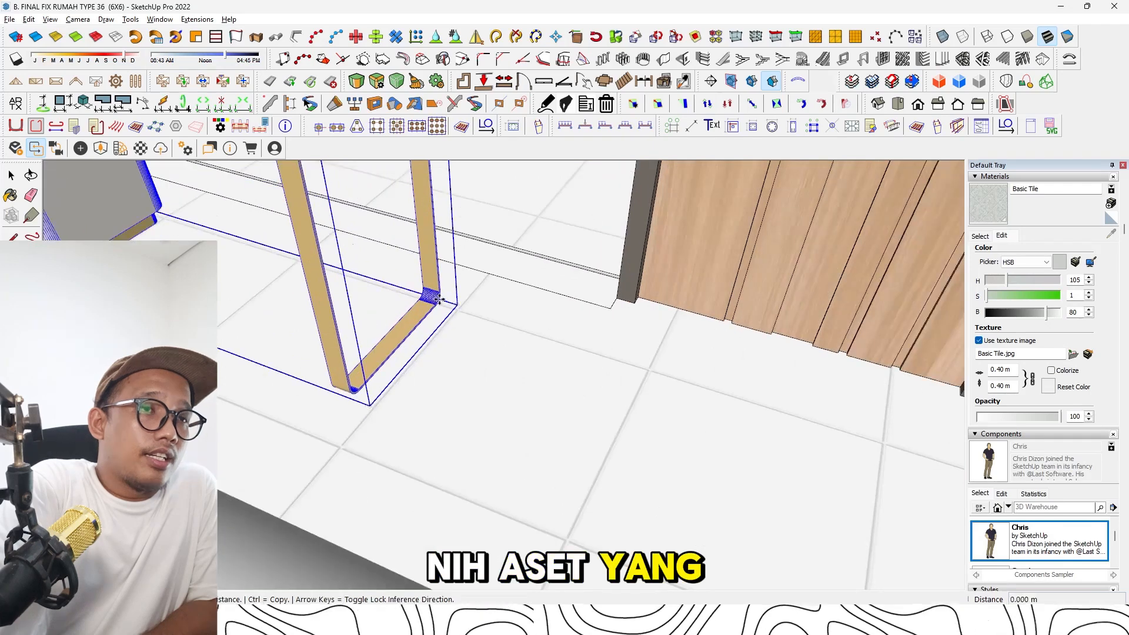
pyautogui.click(437, 299)
pyautogui.click(463, 272)
pyautogui.scroll(-2, 464, 272)
# Sample the desk legs' gold material and darken it to near black with HSB 40, 43, 5
pyautogui.press('space')
pyautogui.click(982, 236)
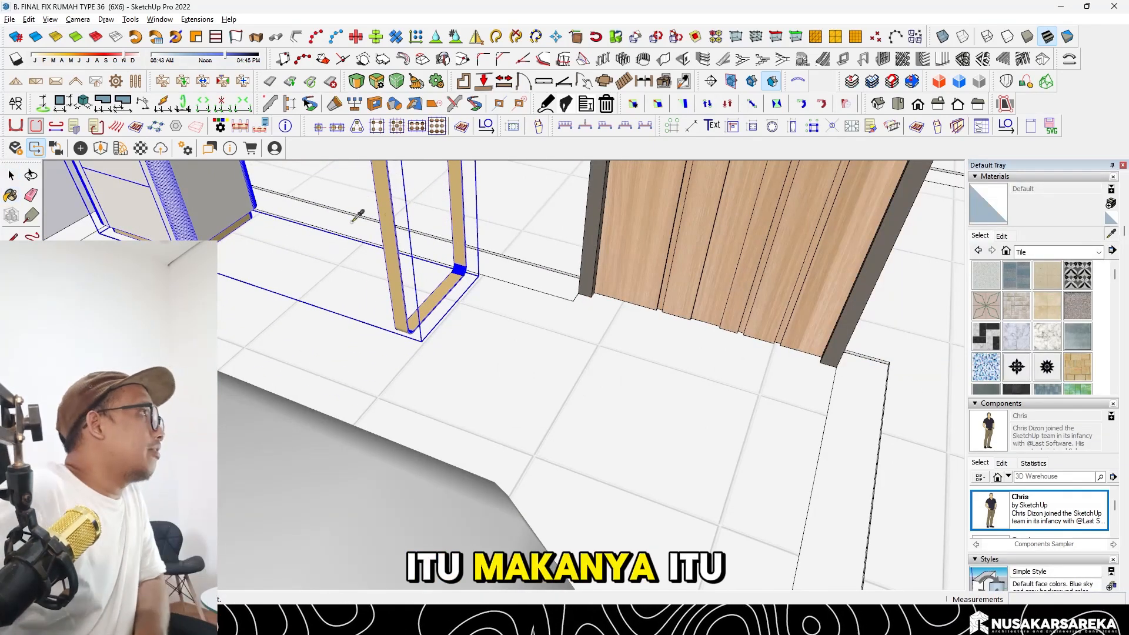
pyautogui.keyDown('alt'); pyautogui.click(357, 217); pyautogui.keyUp('alt')
pyautogui.click(1001, 235)
pyautogui.click(390, 247)
pyautogui.scroll(-3, 525, 355)
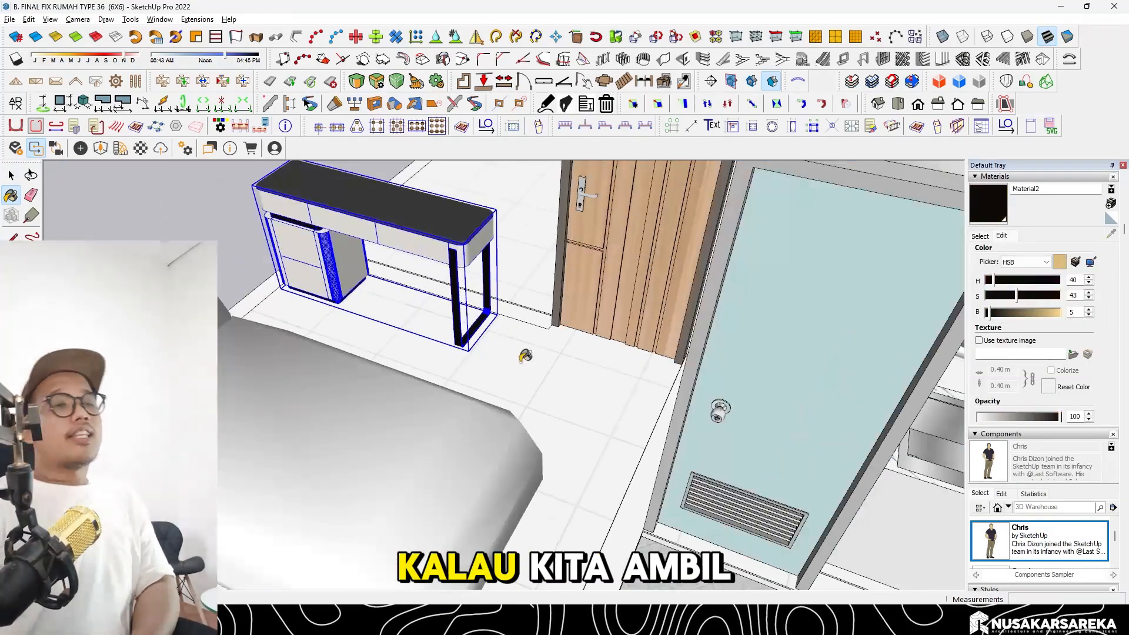
pyautogui.press('space')
pyautogui.click(525, 356)
# Copy a computer set with monitor, keyboard and mouse from the INTERIOR ASSET ENSCAPE model into the house model
pyautogui.scroll(-3, 525, 356)
pyautogui.moveTo(382, 329); pyautogui.dragTo(559, 298, button='middle')
pyautogui.scroll(-2, 535, 299)
pyautogui.hotkey('alt', 'Tab')
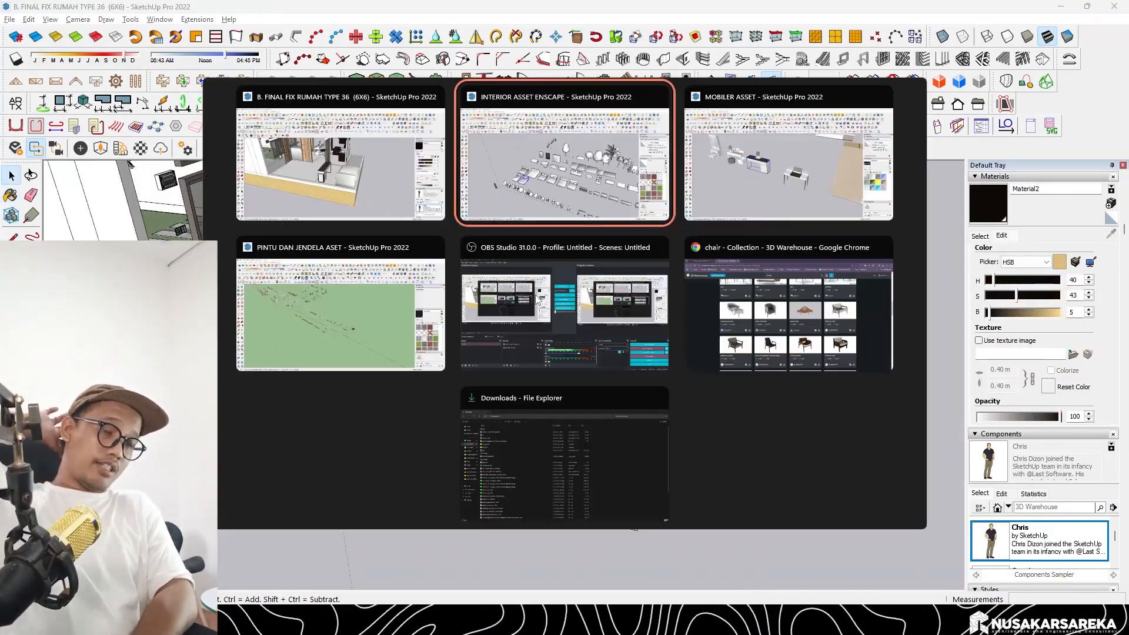
pyautogui.scroll(5, 476, 187)
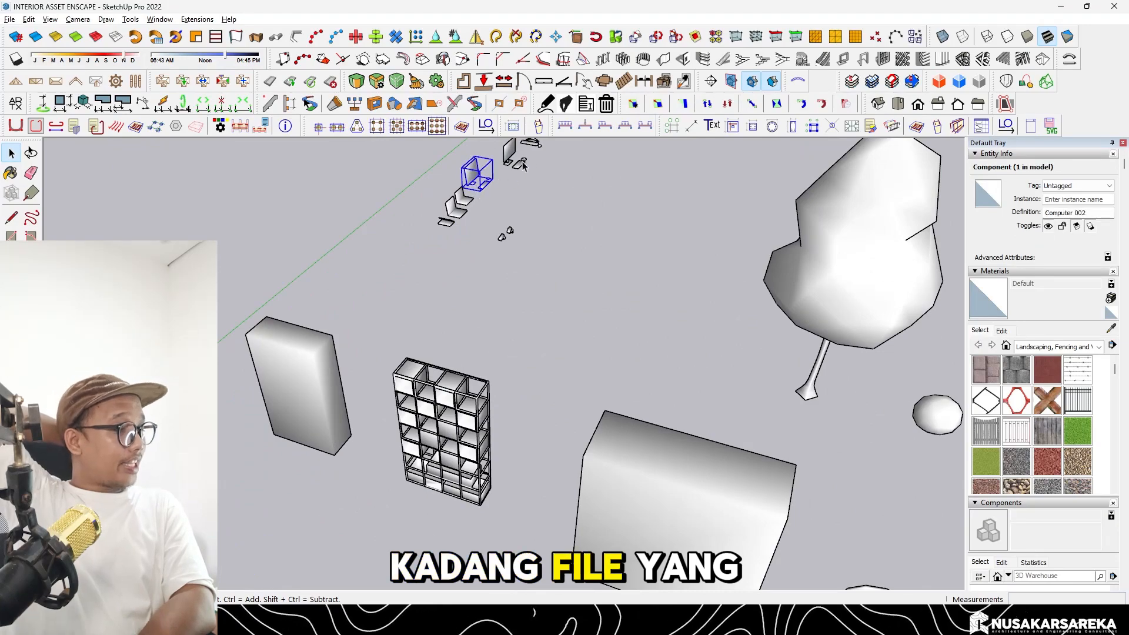
pyautogui.hotkey('ctrl', 'c')
pyautogui.hotkey('alt', 'Tab')
pyautogui.moveTo(413, 343)
pyautogui.mouseDown(button='middle')
pyautogui.moveTo(359, 338)
pyautogui.moveTo(403, 333)
pyautogui.mouseUp(button='middle')
pyautogui.hotkey('ctrl', 'v')
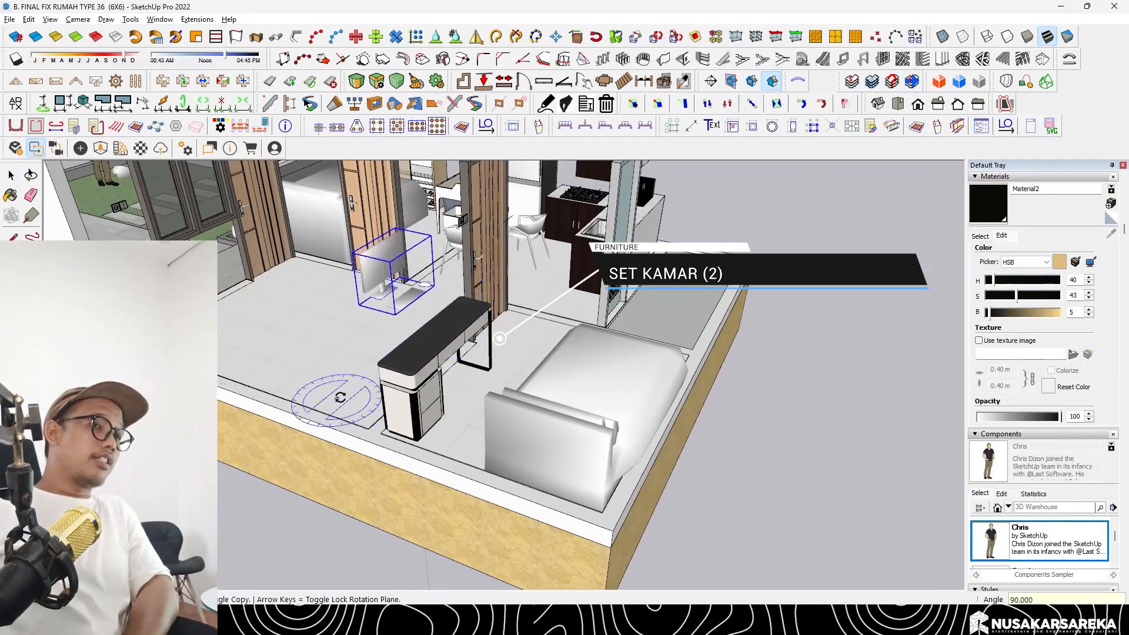
# Rotate the computer set 90 degrees and move it onto the desk top
pyautogui.scroll(4, 377, 325)
pyautogui.press('space')
pyautogui.press('m')
pyautogui.click(385, 268)
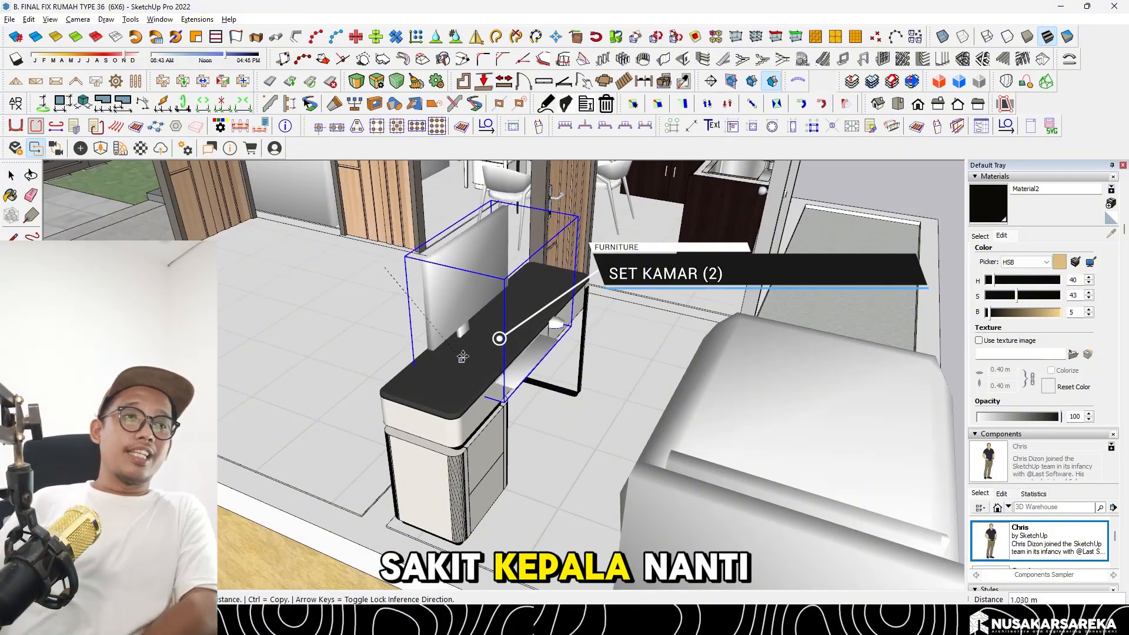
pyautogui.click(471, 347)
# Inside the computer set, move the keyboard back toward the monitor so it rests on the desk top
pyautogui.moveTo(470, 347); pyautogui.dragTo(579, 357, button='middle')
pyautogui.press('space')
pyautogui.tripleClick(579, 357)
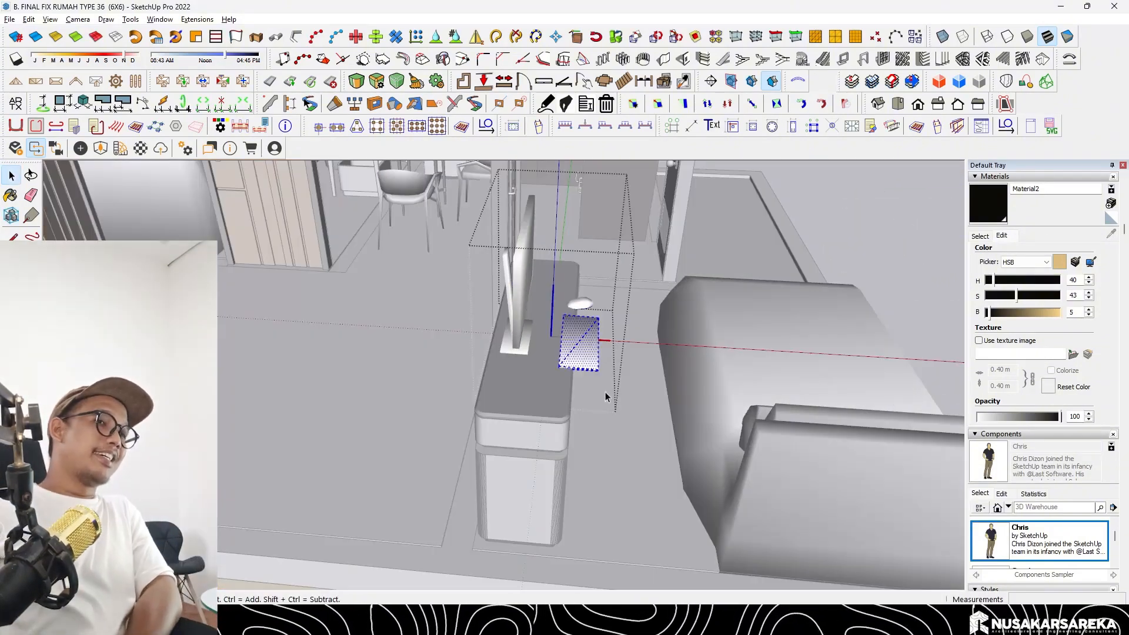
pyautogui.moveTo(554, 259); pyautogui.dragTo(553, 257)
pyautogui.scroll(1, 553, 383)
pyautogui.press('m')
pyautogui.click(552, 384)
pyautogui.click(519, 385)
pyautogui.moveTo(519, 385); pyautogui.dragTo(365, 300, button='middle')
# Scale the desk along its green axis to adjust its depth under the computer set
pyautogui.press('Escape')
pyautogui.click(502, 337)
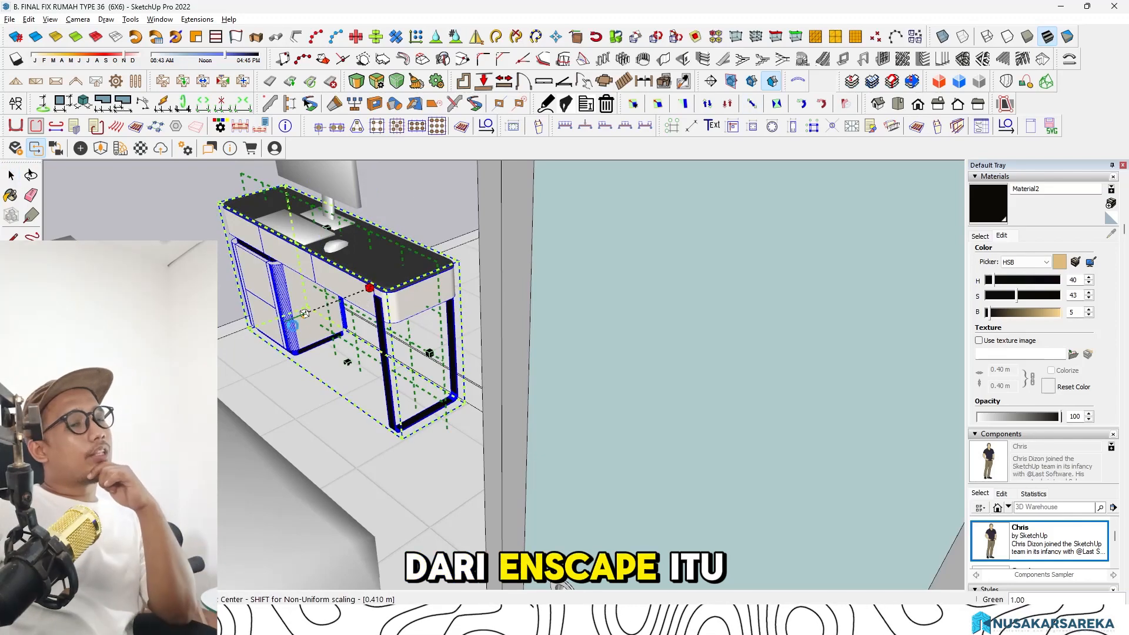
pyautogui.moveTo(296, 318); pyautogui.dragTo(280, 345)
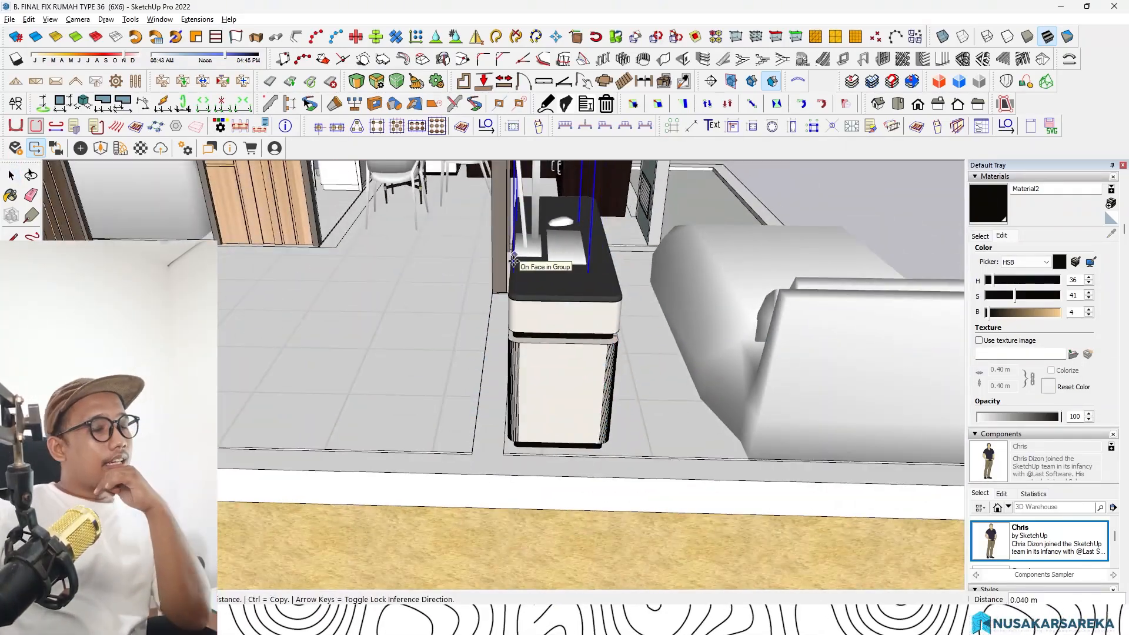
# Open the computer set for editing and select its keyboard
pyautogui.press('space')
pyautogui.moveTo(532, 249); pyautogui.dragTo(526, 273, button='middle')
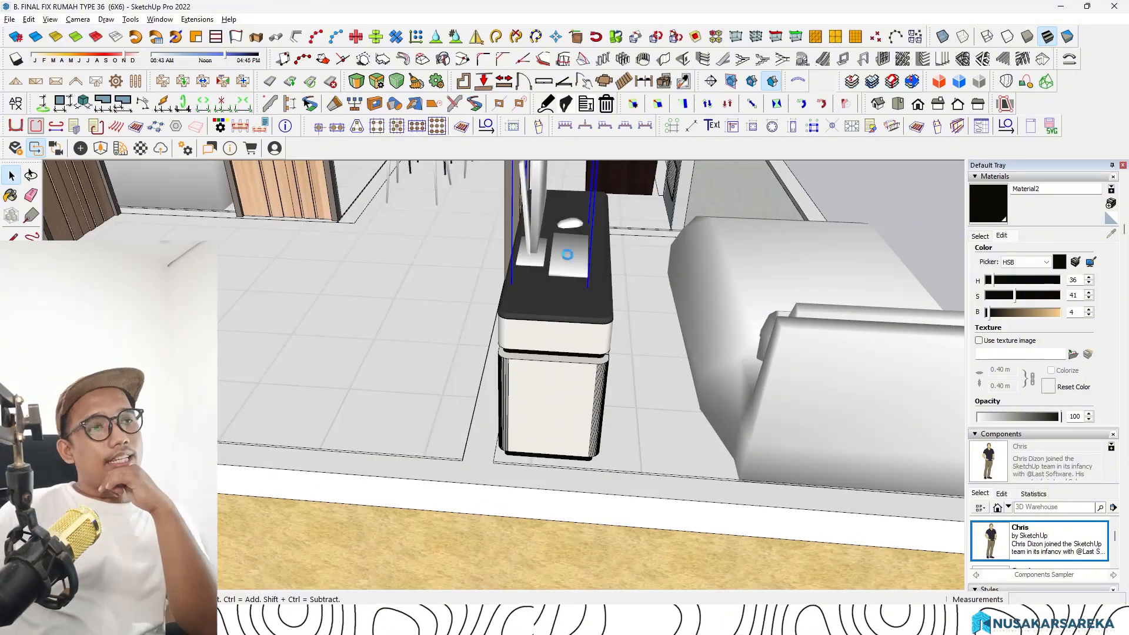
pyautogui.doubleClick(567, 254)
pyautogui.click(567, 254)
pyautogui.scroll(2, 557, 275)
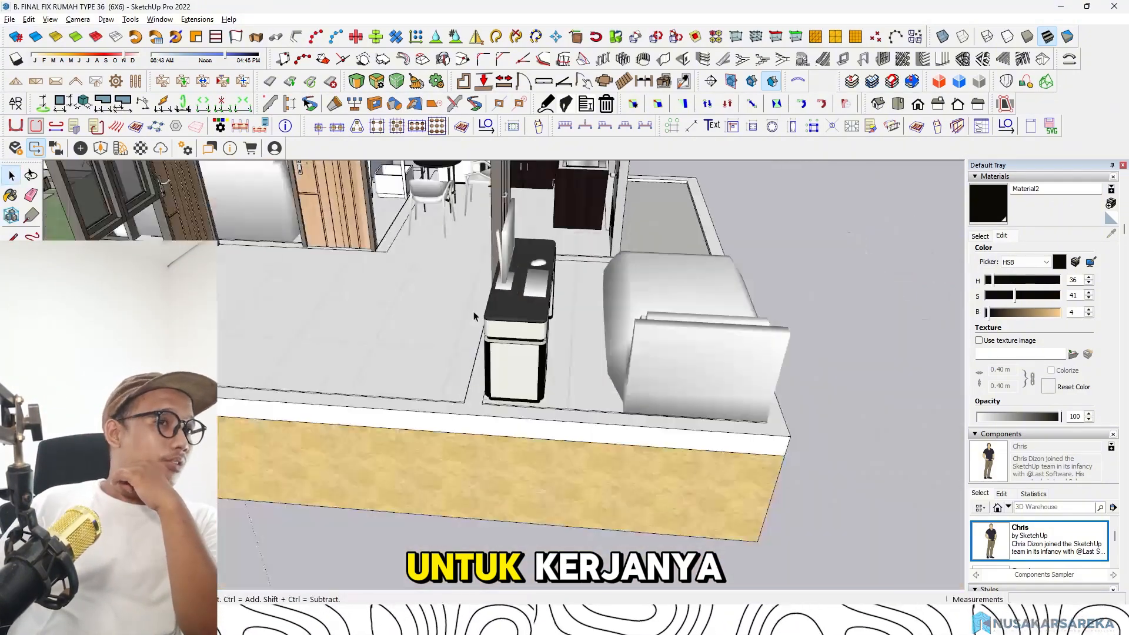
# Copy the L-shaped sectional sofa from the INTERIOR ASSET ENSCAPE model and paste it into the living room
pyautogui.moveTo(453, 345); pyautogui.dragTo(428, 406, button='middle')
pyautogui.hotkey('alt', 'Tab')
pyautogui.scroll(-6, 428, 405)
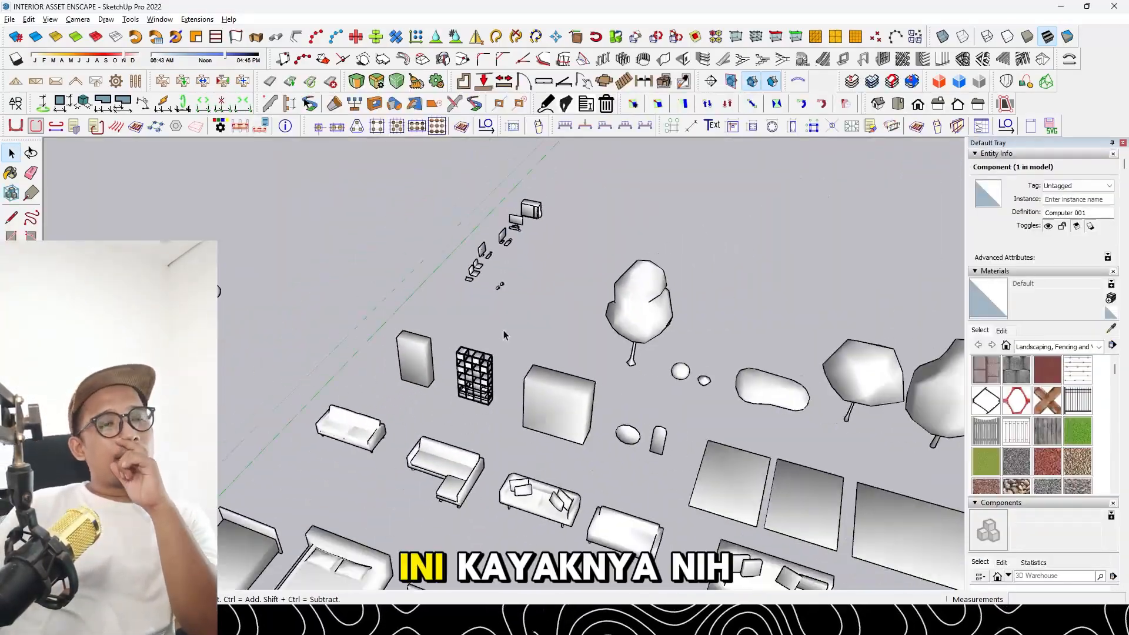
pyautogui.hotkey('alt', 'Tab')
pyautogui.moveTo(329, 282); pyautogui.dragTo(189, 203, button='middle')
pyautogui.hotkey('alt', 'Tab')
pyautogui.scroll(8, 190, 203)
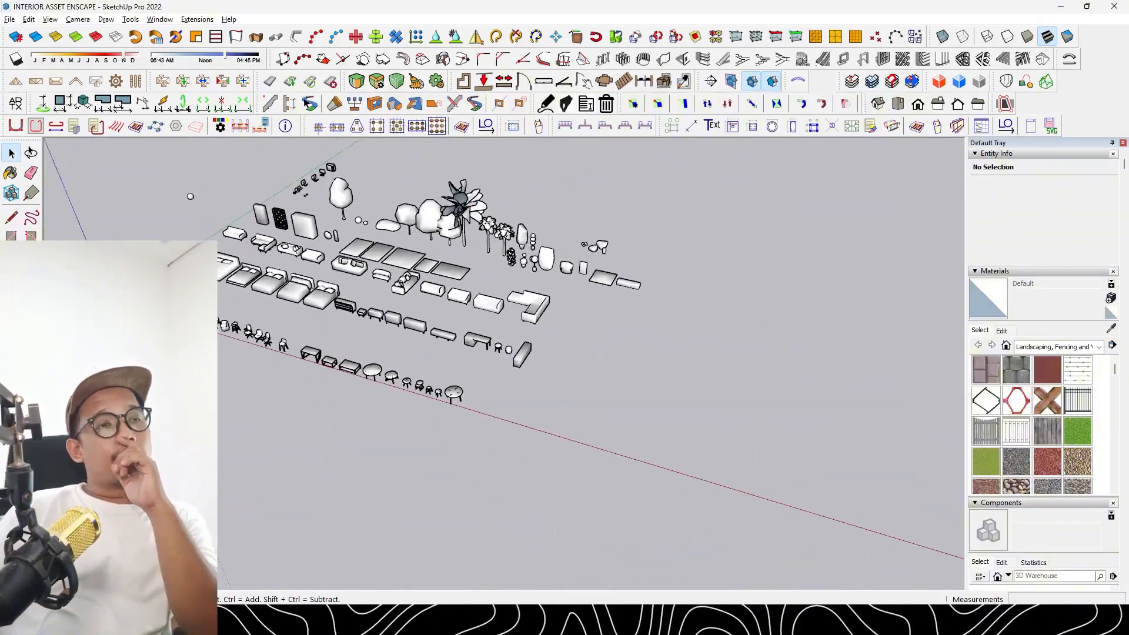
pyautogui.hotkey('ctrl', 'c')
pyautogui.hotkey('alt', 'Tab')
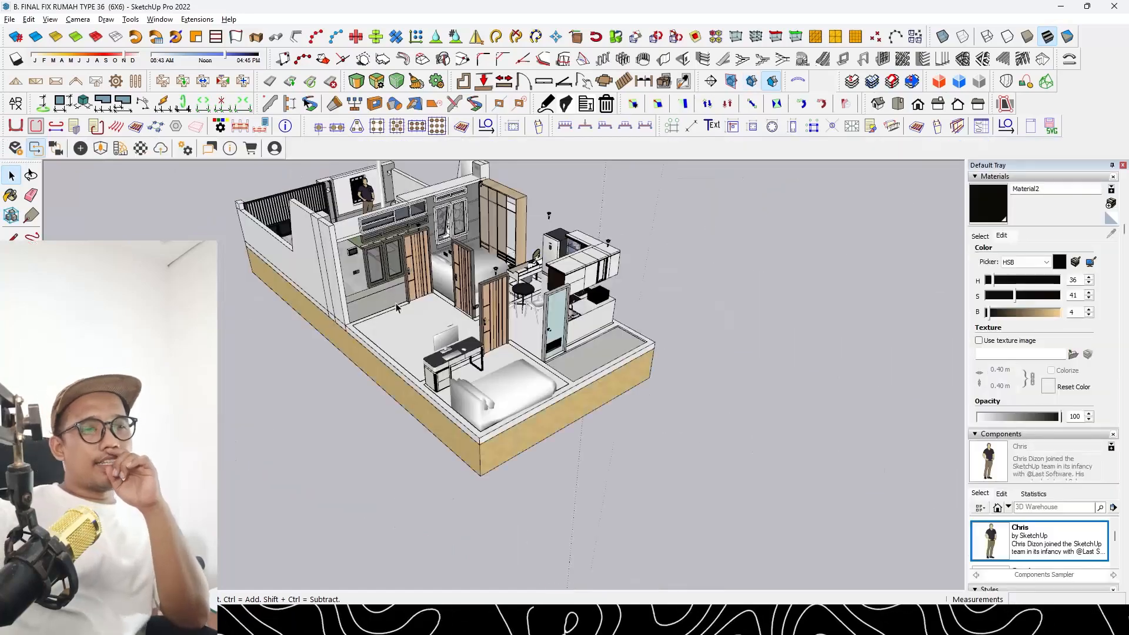
pyautogui.scroll(6, 411, 323)
pyautogui.hotkey('ctrl', 'v')
pyautogui.click(564, 336)
# Flip the sofa along its green axis and scale it along red to about 0.86
pyautogui.rightClick(495, 374)
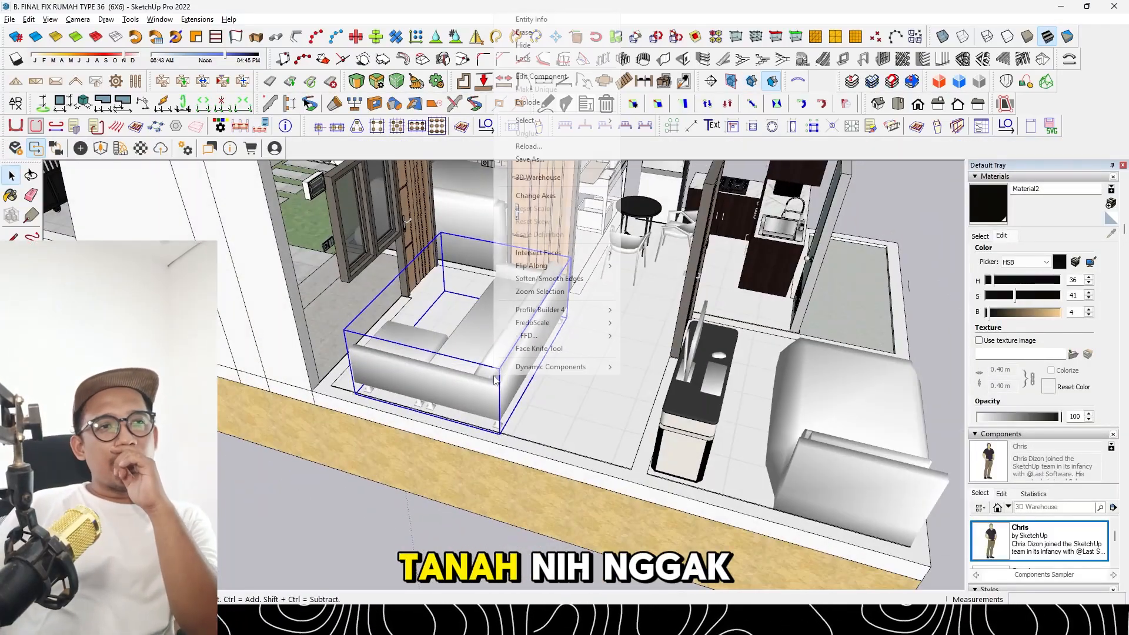
pyautogui.click(671, 279)
pyautogui.moveTo(671, 279); pyautogui.dragTo(373, 335, button='middle')
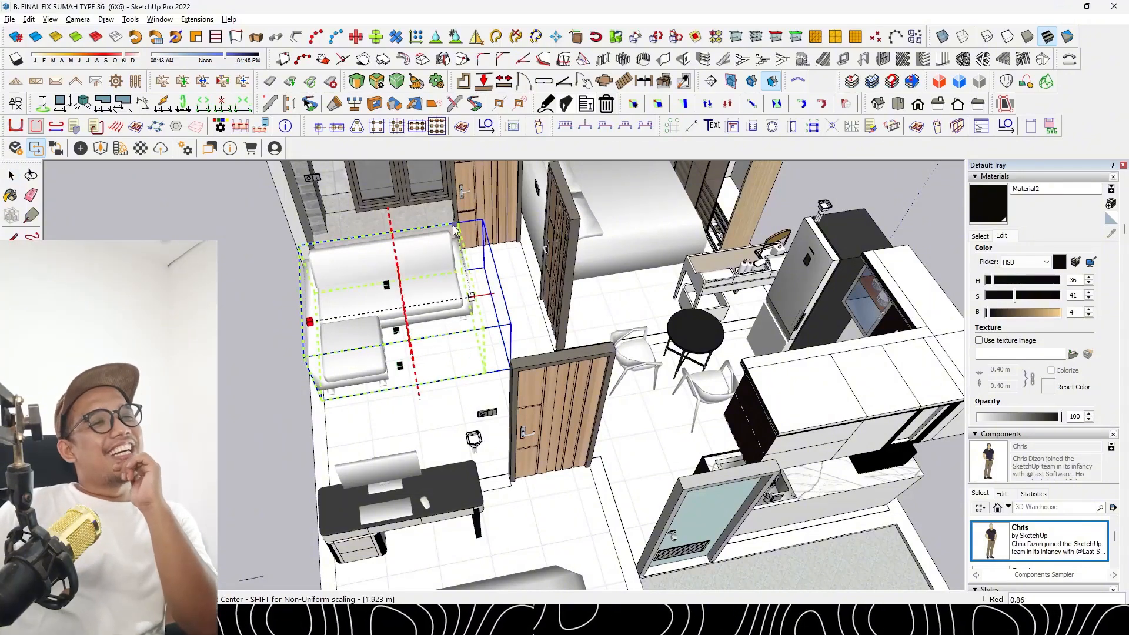
pyautogui.click(455, 228)
# Move the sofa closer to the front window wall and rescale it to fit the living room
pyautogui.moveTo(454, 228); pyautogui.dragTo(665, 323, button='middle')
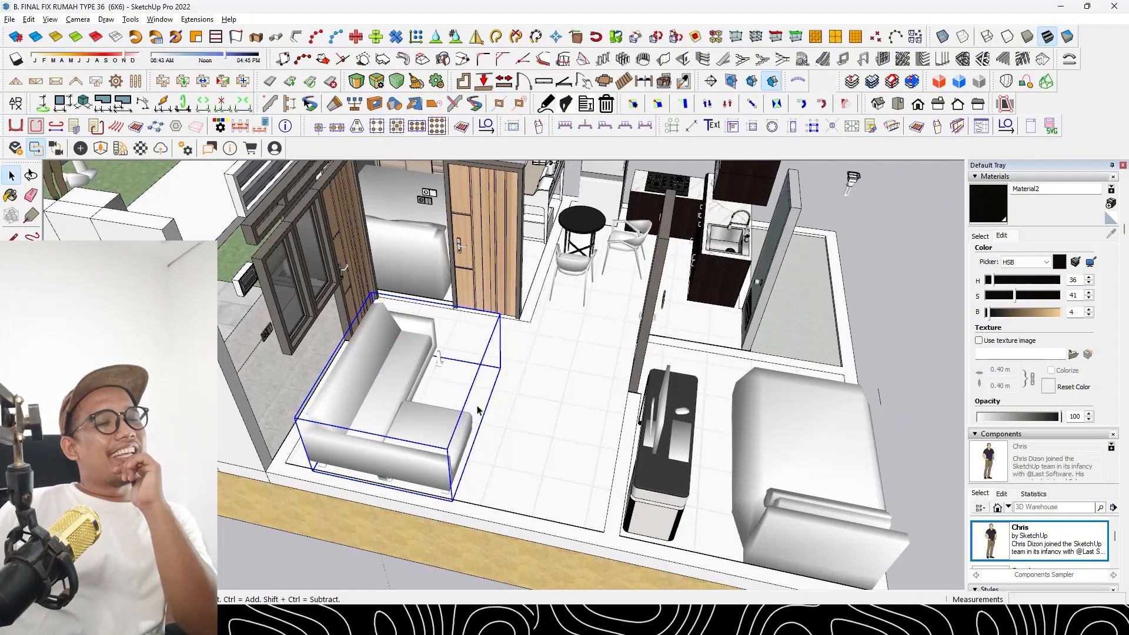
pyautogui.moveTo(478, 409); pyautogui.dragTo(447, 452, button='middle')
pyautogui.click(488, 338)
pyautogui.press('m')
pyautogui.click(429, 398)
pyautogui.click(388, 402)
pyautogui.press('s')
pyautogui.click(351, 256)
pyautogui.press('space')
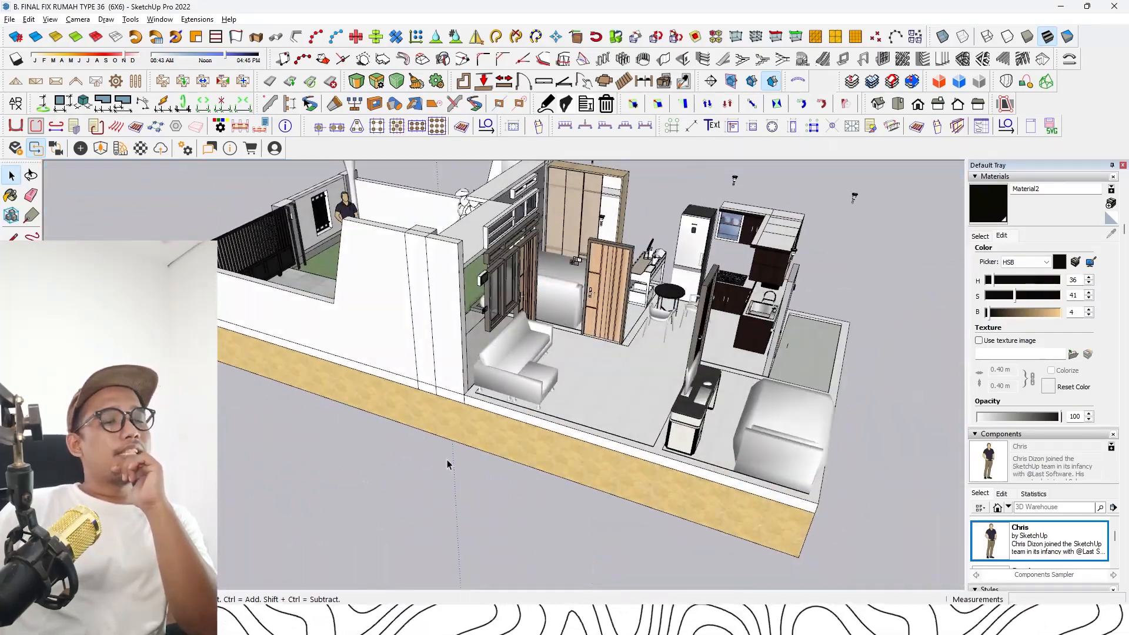
# Bring the slatted wood partition with bookshelves from the MOBILER ASSET model into the house model
pyautogui.hotkey('alt', 'Tab')
pyautogui.scroll(-3, 448, 457)
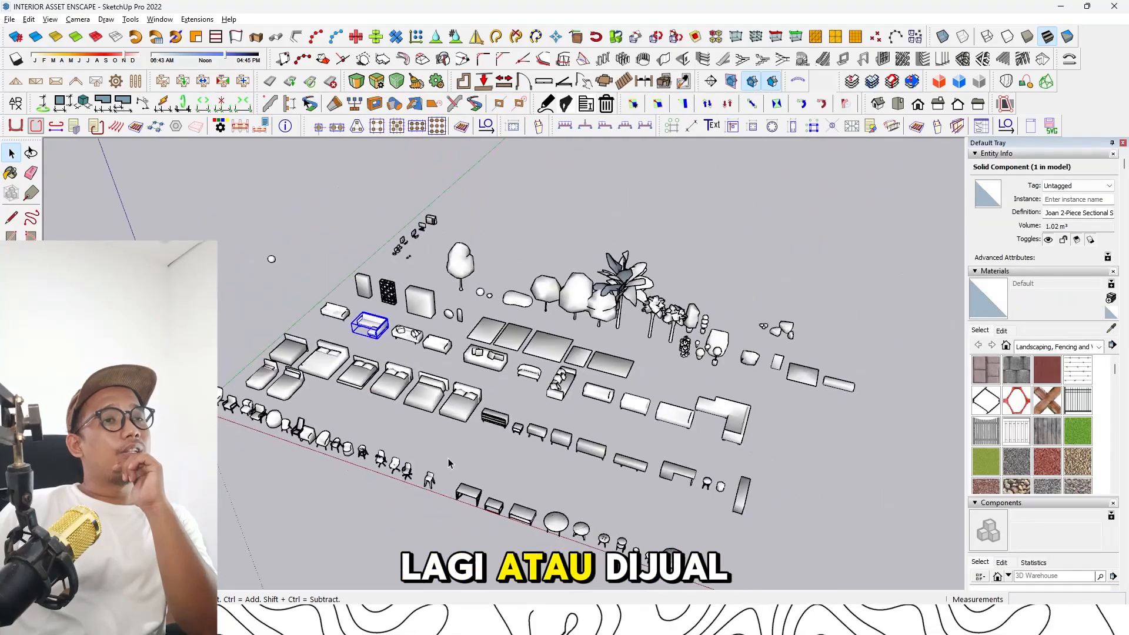
pyautogui.hotkey('alt', 'Tab')
pyautogui.press('Tab')
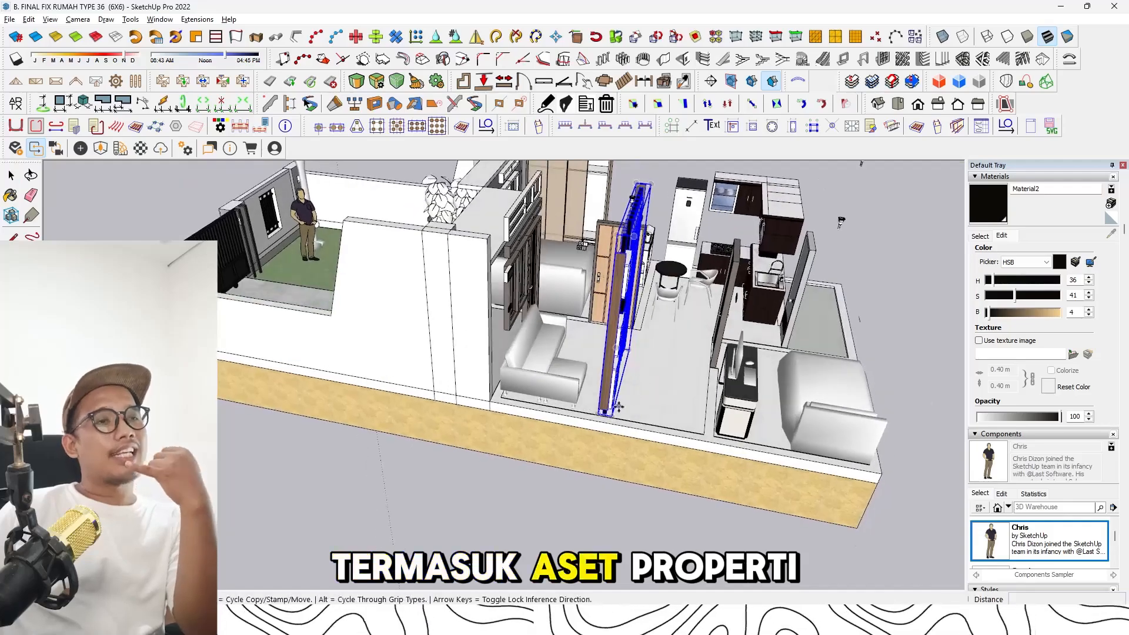
# Position the slatted partition by its bottom corner on the living room floor beside the sofa
pyautogui.scroll(4, 618, 406)
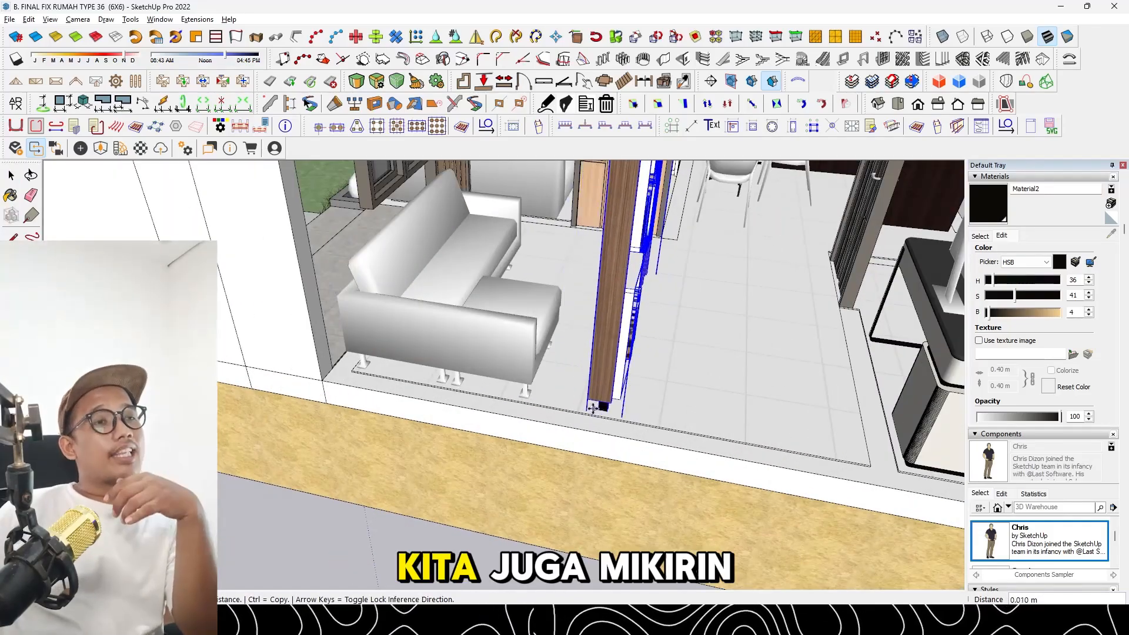
pyautogui.scroll(5, 615, 411)
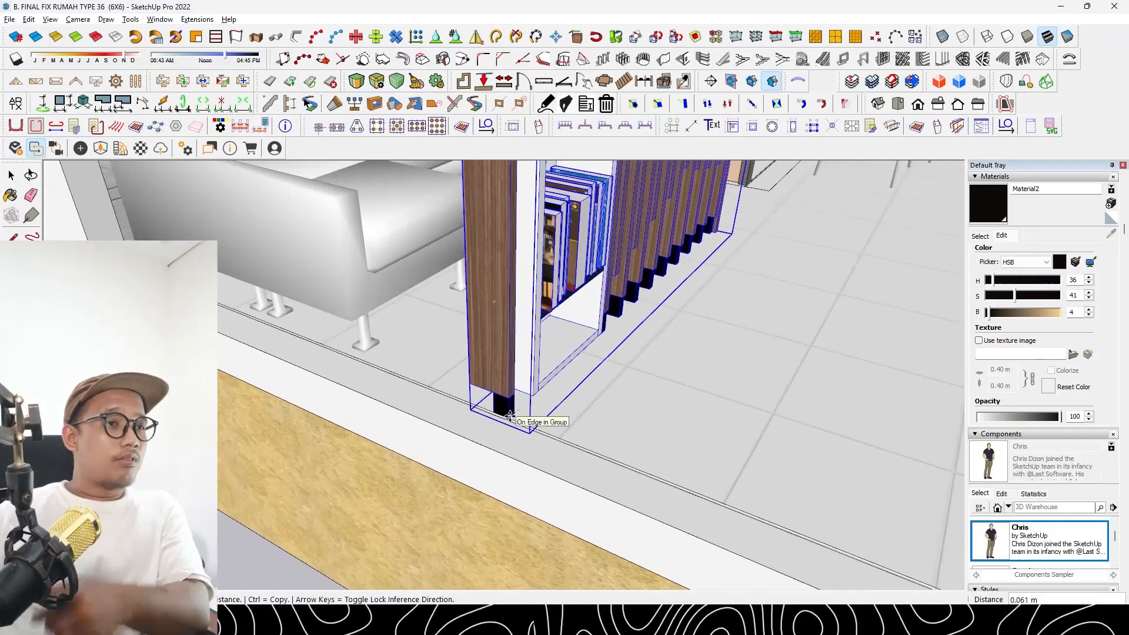
pyautogui.moveTo(509, 416); pyautogui.dragTo(325, 404, button='middle')
pyautogui.press('space')
pyautogui.scroll(-10, 339, 401)
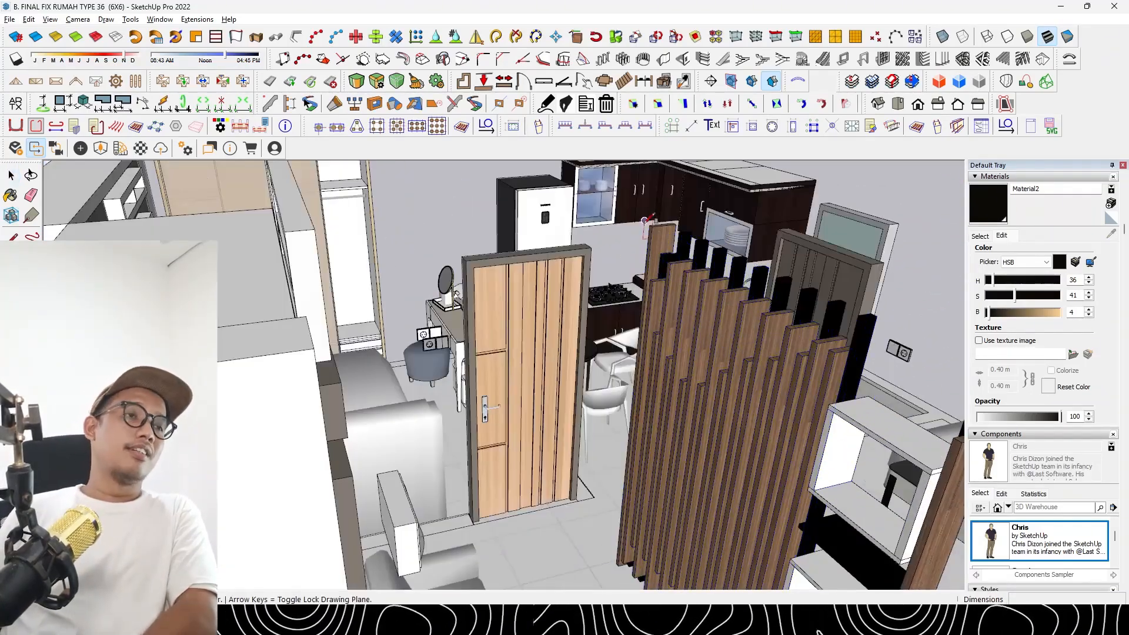
pyautogui.click(645, 221)
pyautogui.moveTo(645, 221); pyautogui.dragTo(732, 292, button='middle')
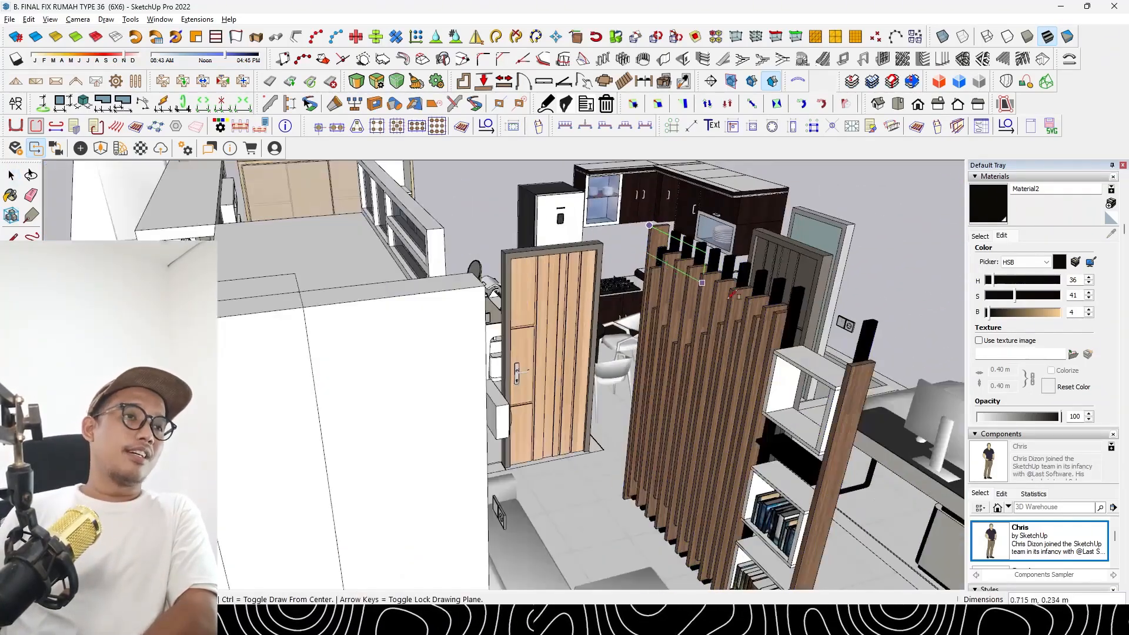
pyautogui.moveTo(875, 362); pyautogui.dragTo(594, 341, button='middle')
pyautogui.press('space')
# Open the partition's nested group to edit its wooden end post
pyautogui.doubleClick(513, 415)
pyautogui.doubleClick(515, 416)
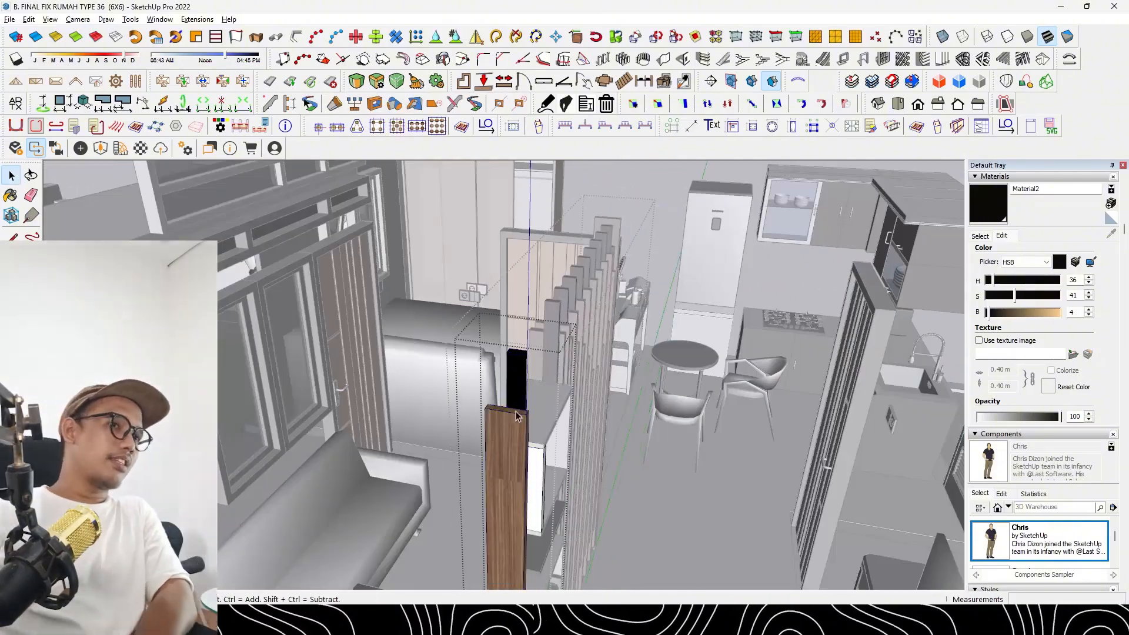
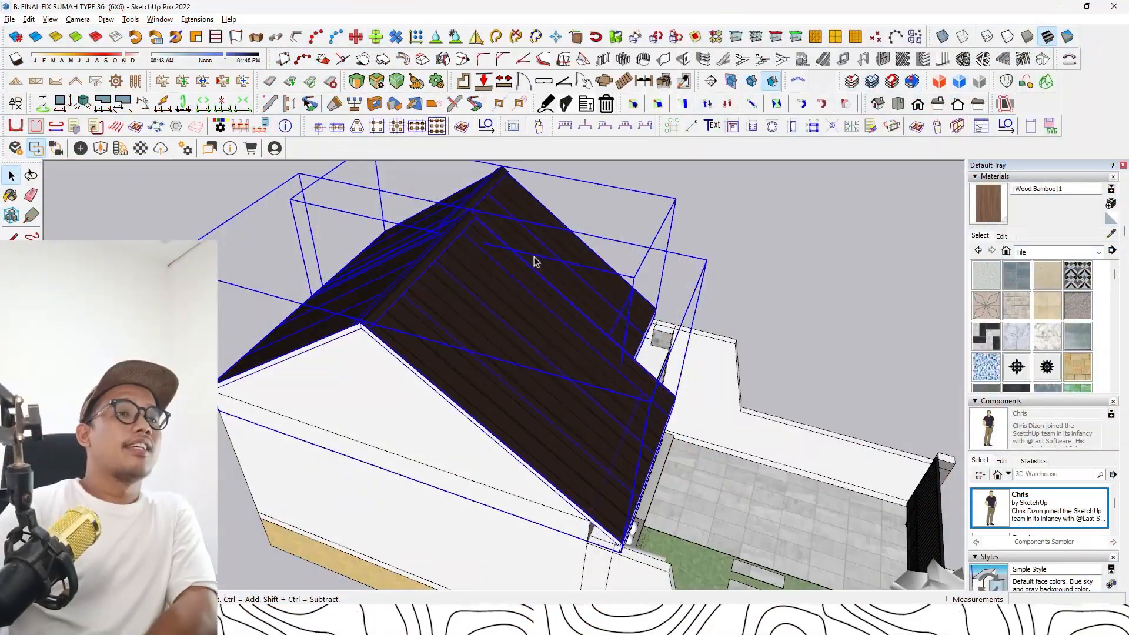
# Delete the roof together with the ceiling grid and ceiling panels to expose the rooms below
pyautogui.press('Delete')
pyautogui.moveTo(534, 262); pyautogui.dragTo(482, 285, button='middle')
pyautogui.click(482, 285)
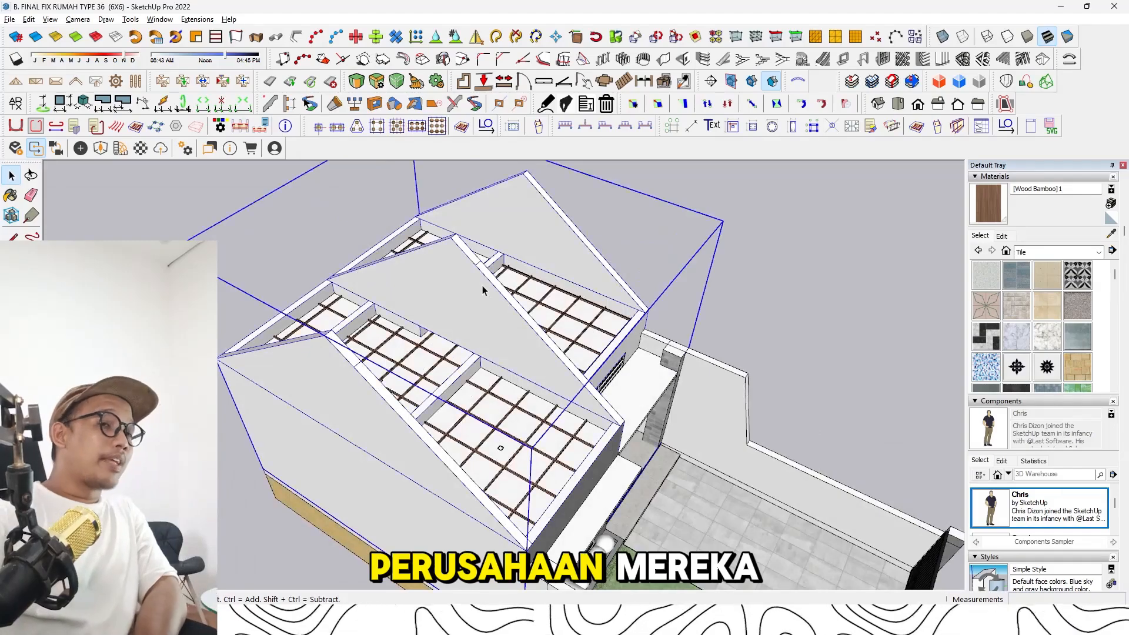
pyautogui.click(456, 364)
pyautogui.press('Delete')
pyautogui.click(457, 365)
pyautogui.press('Delete')
# Select the slatted partition and examine its placement beside the living room sofa from above
pyautogui.click(477, 323)
pyautogui.moveTo(478, 323); pyautogui.dragTo(588, 370, button='middle')
pyautogui.scroll(3, 529, 388)
pyautogui.click(493, 353)
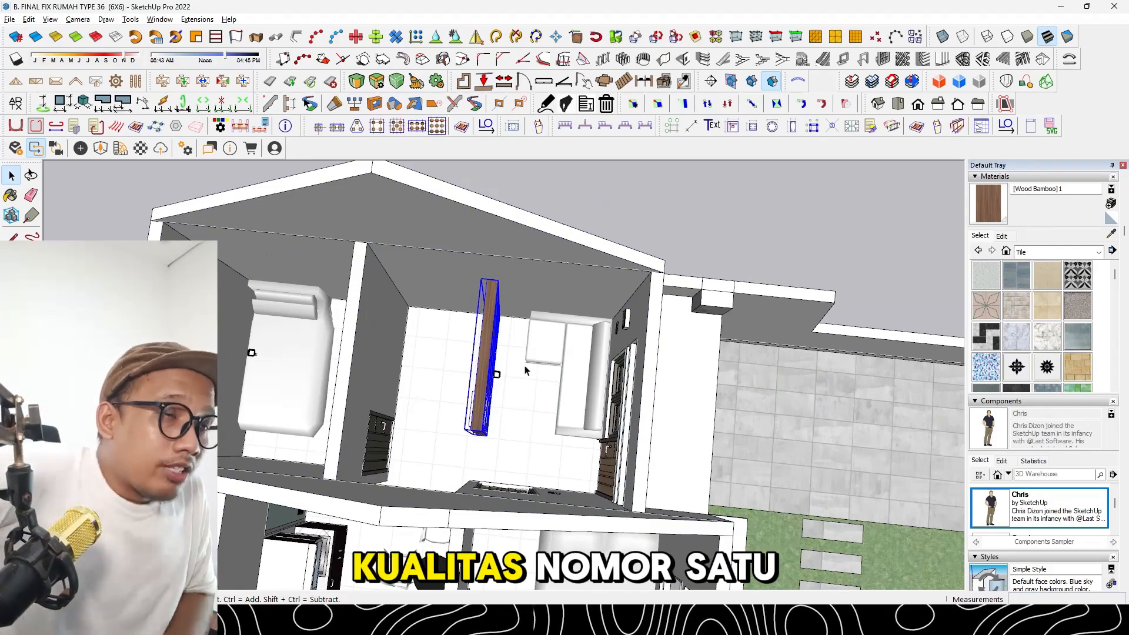
pyautogui.moveTo(525, 369)
pyautogui.mouseDown(button='middle')
pyautogui.moveTo(545, 356)
pyautogui.moveTo(509, 329)
pyautogui.moveTo(494, 353)
pyautogui.moveTo(755, 259)
pyautogui.moveTo(502, 323)
pyautogui.mouseUp(button='middle')
# Browse the sofas and other living room furniture in the MOBILER ASSET model
pyautogui.hotkey('alt', 'Tab')
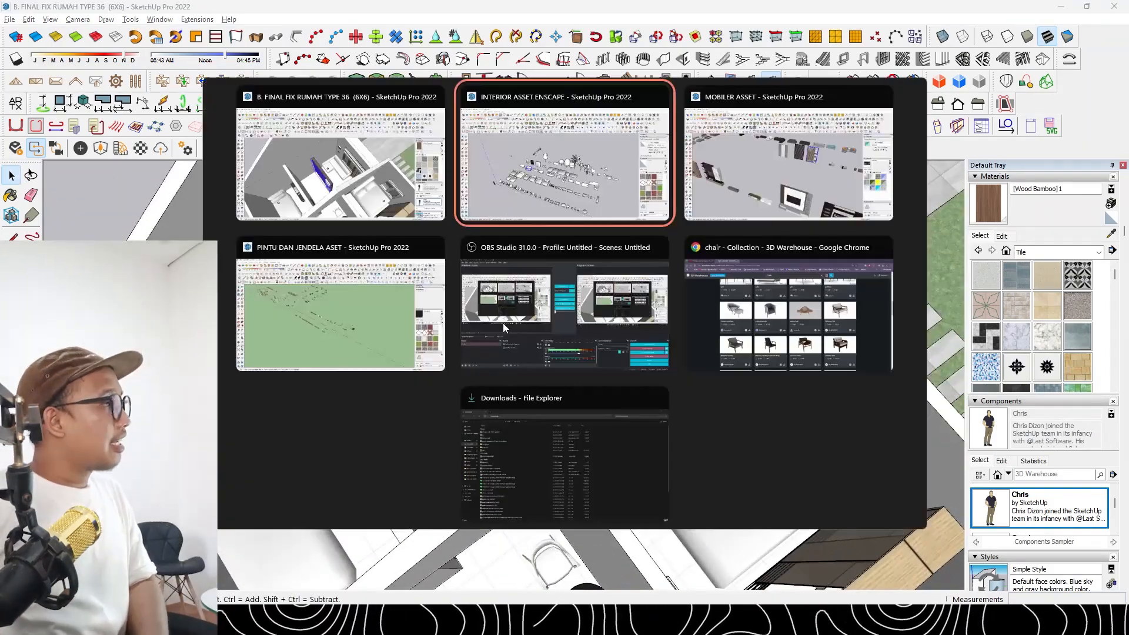
pyautogui.scroll(3, 482, 206)
pyautogui.scroll(4, 470, 231)
pyautogui.click(469, 234)
pyautogui.scroll(2, 471, 234)
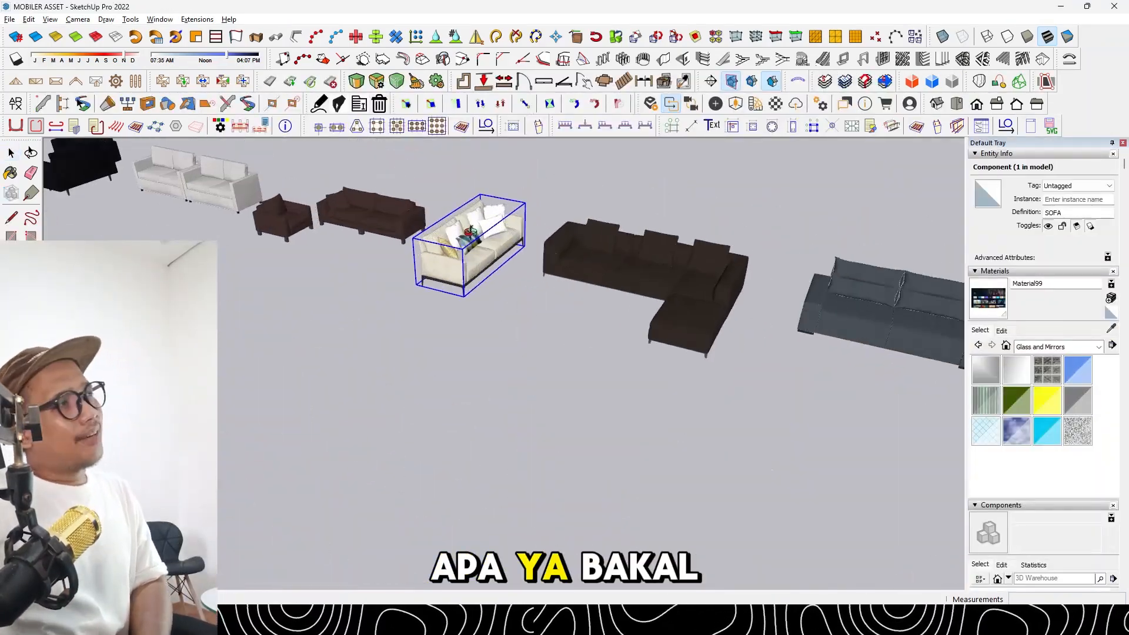
pyautogui.moveTo(471, 234); pyautogui.dragTo(418, 320, button='middle')
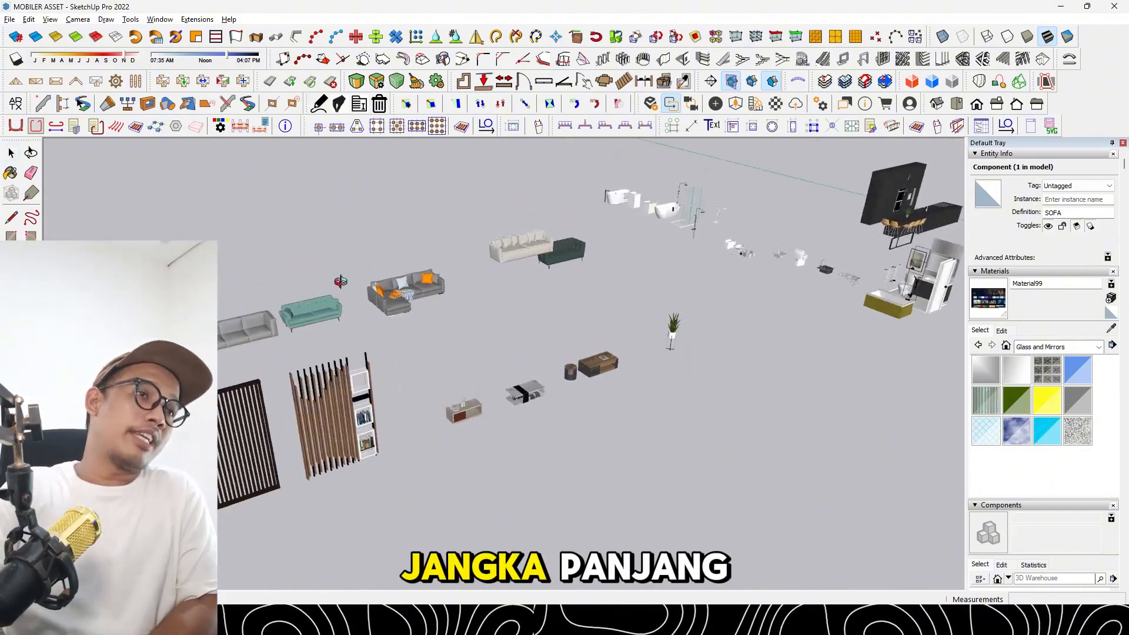
pyautogui.scroll(3, 413, 323)
pyautogui.scroll(-3, 413, 326)
pyautogui.scroll(2, 464, 257)
pyautogui.press('m')
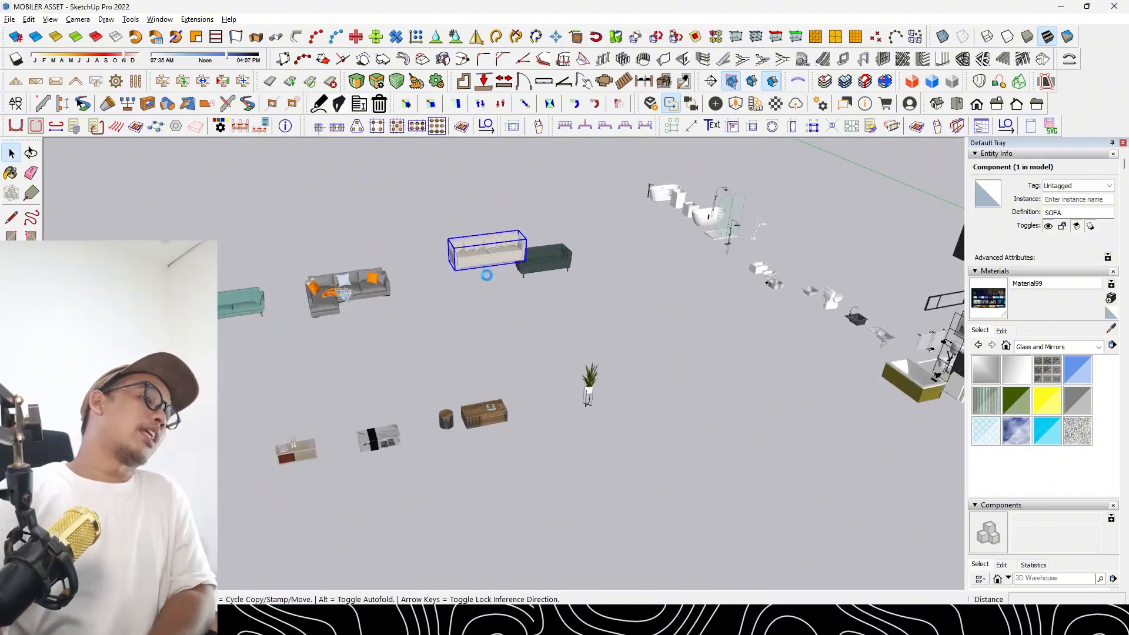
pyautogui.moveTo(347, 316); pyautogui.dragTo(625, 318, button='middle')
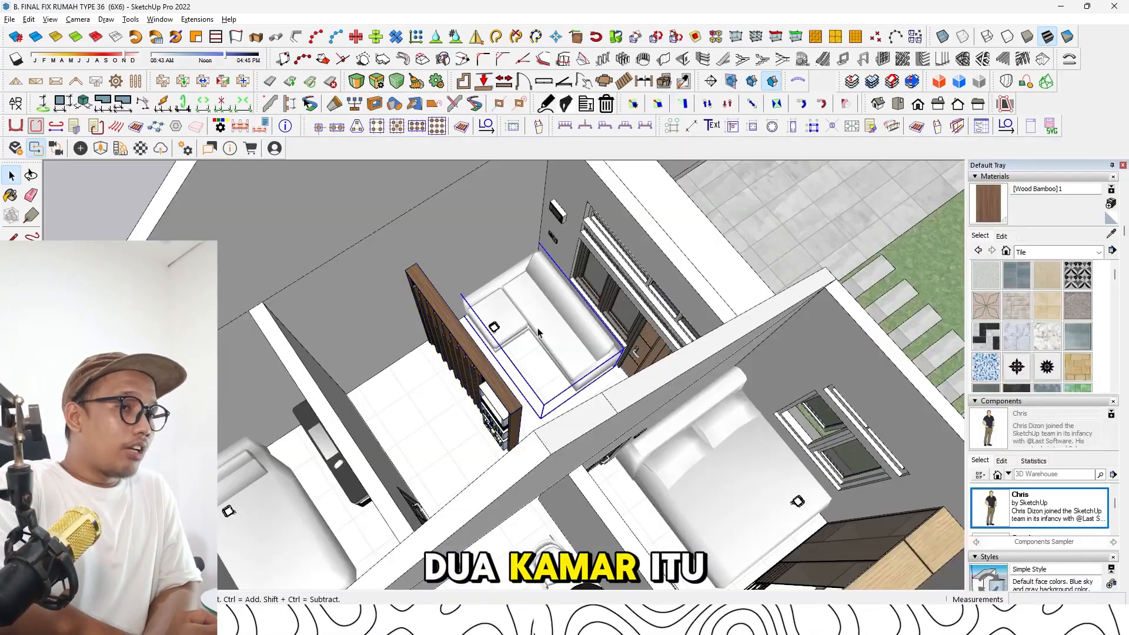
# Paste the grey two-seat sofa into the living room and turn it to stand along the end wall near the partition
pyautogui.hotkey('ctrl', 'v')
pyautogui.scroll(3, 535, 332)
pyautogui.click(570, 396)
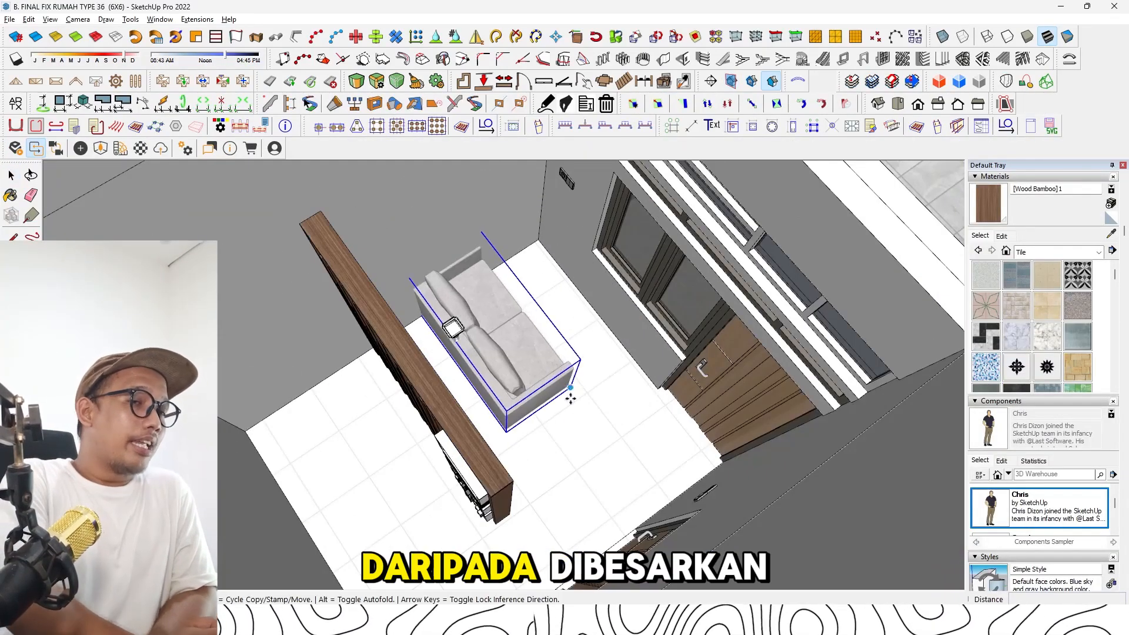
pyautogui.press('q')
pyautogui.click(572, 431)
pyautogui.click(564, 422)
pyautogui.press('Return')
pyautogui.press('space')
pyautogui.press('m')
pyautogui.click(664, 442)
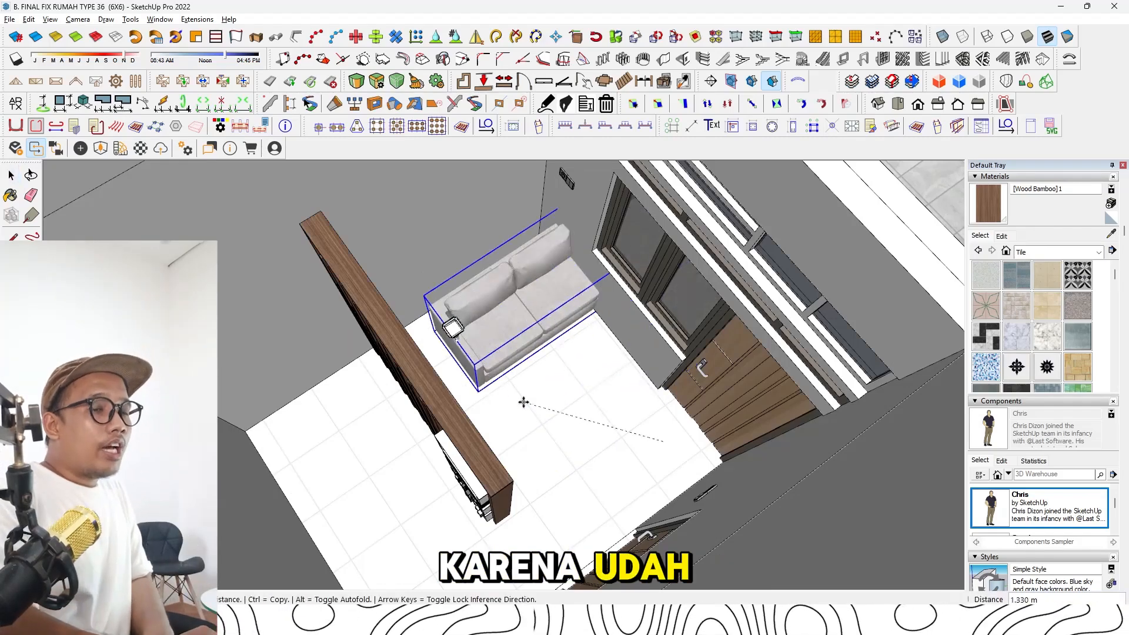
pyautogui.click(523, 403)
# Rotate the grey sofa 90° and place it with its back to the window wall
pyautogui.click(604, 375)
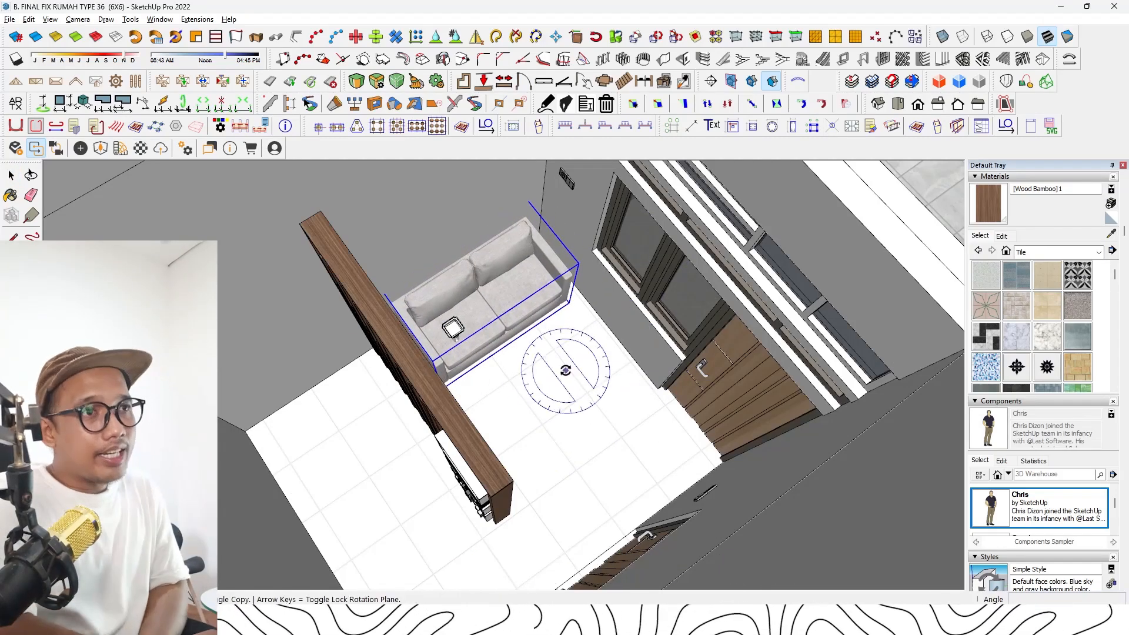
pyautogui.click(566, 370)
pyautogui.click(552, 354)
pyautogui.write('90')
pyautogui.press('Return')
pyautogui.click(624, 383)
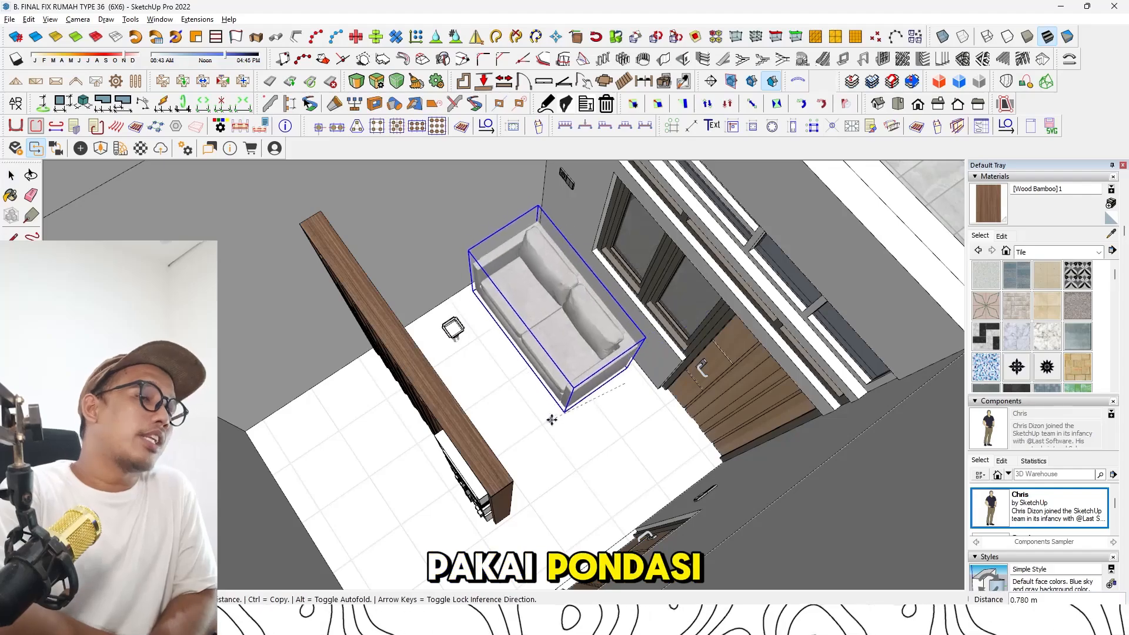
pyautogui.click(556, 414)
# Switch to the MOBILER ASSET model and copy the small beige coffee table with the brown door panel
pyautogui.scroll(-3, 553, 405)
pyautogui.moveTo(552, 403); pyautogui.dragTo(462, 333, button='middle')
pyautogui.moveTo(443, 391); pyautogui.dragTo(438, 418, button='middle')
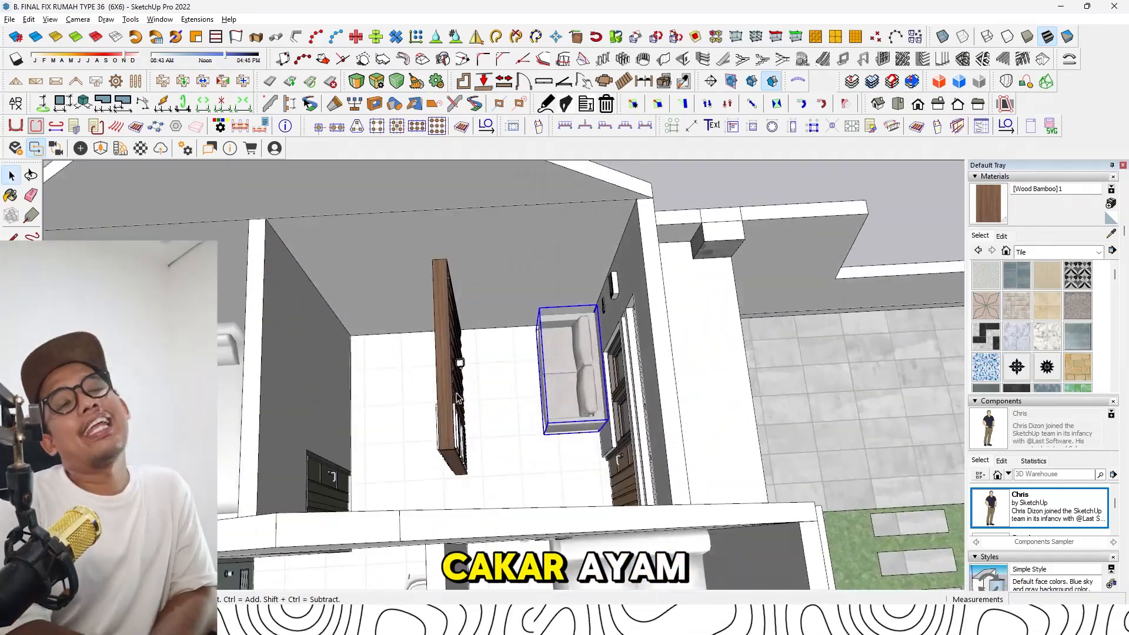
pyautogui.hotkey('alt', 'Tab')
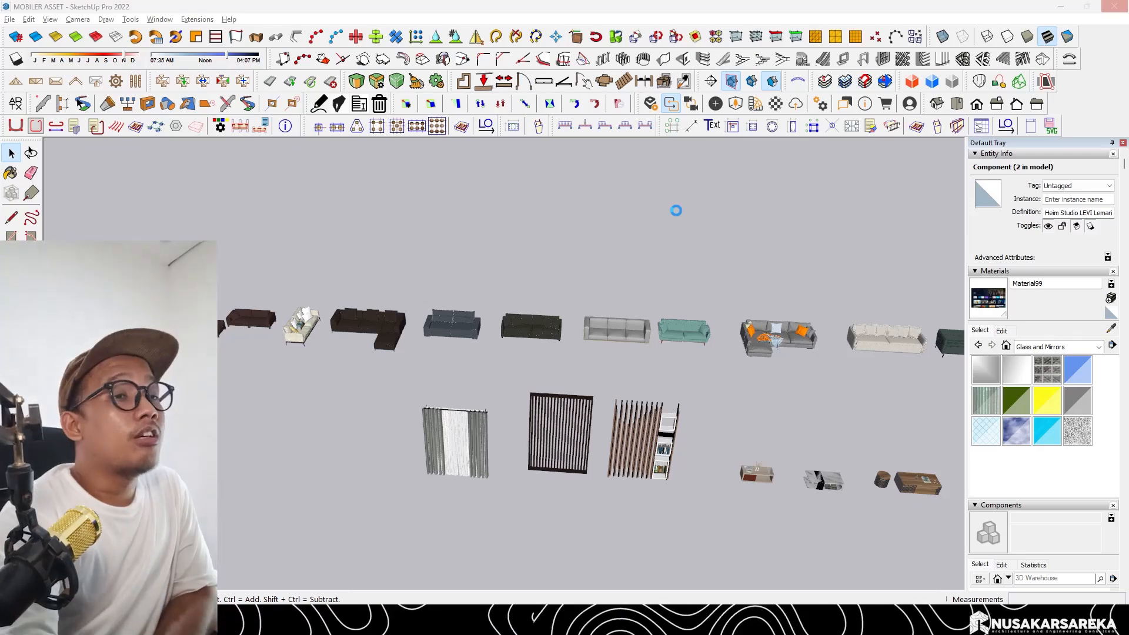
pyautogui.click(676, 216)
pyautogui.scroll(3, 757, 474)
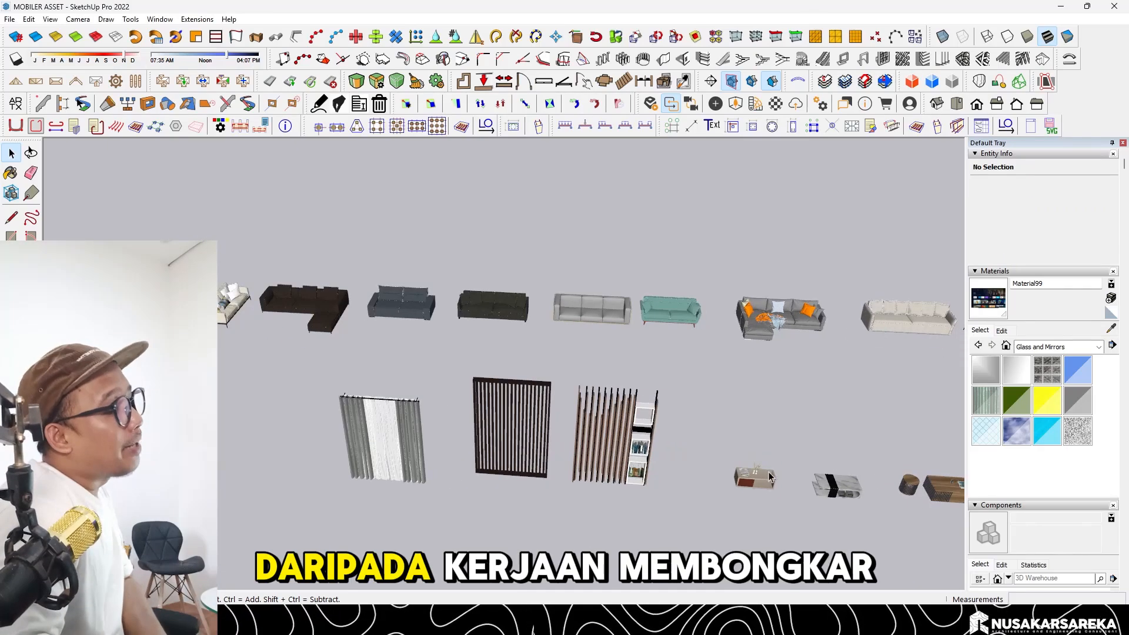
pyautogui.click(757, 473)
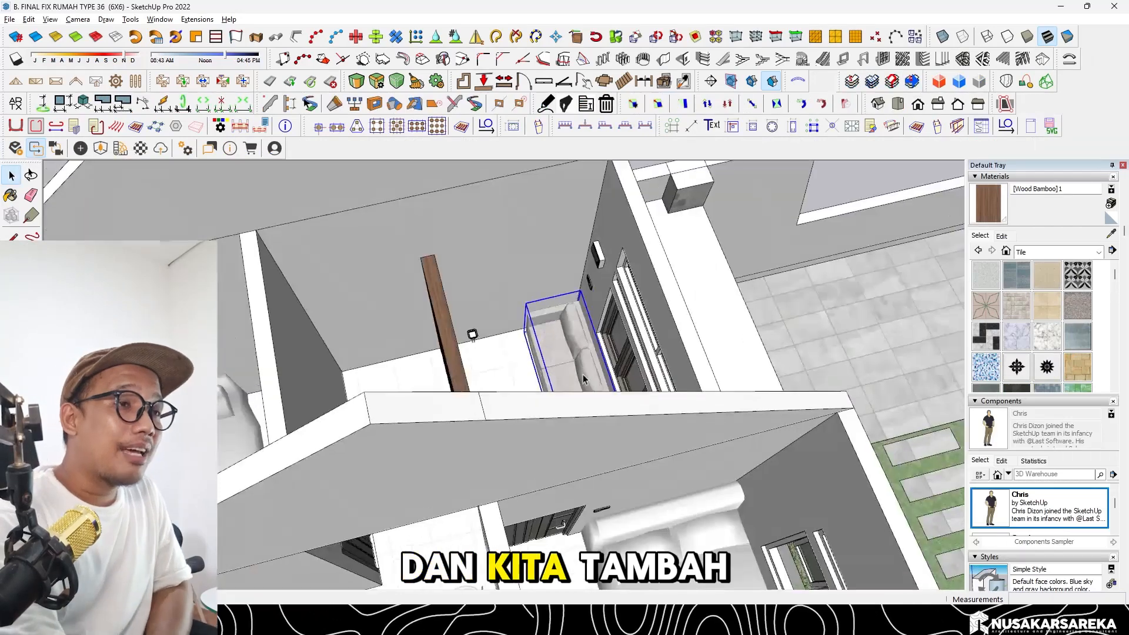
# Place the beige coffee table between the slatted partition and the sofa, parallel to the sofa
pyautogui.scroll(3, 583, 374)
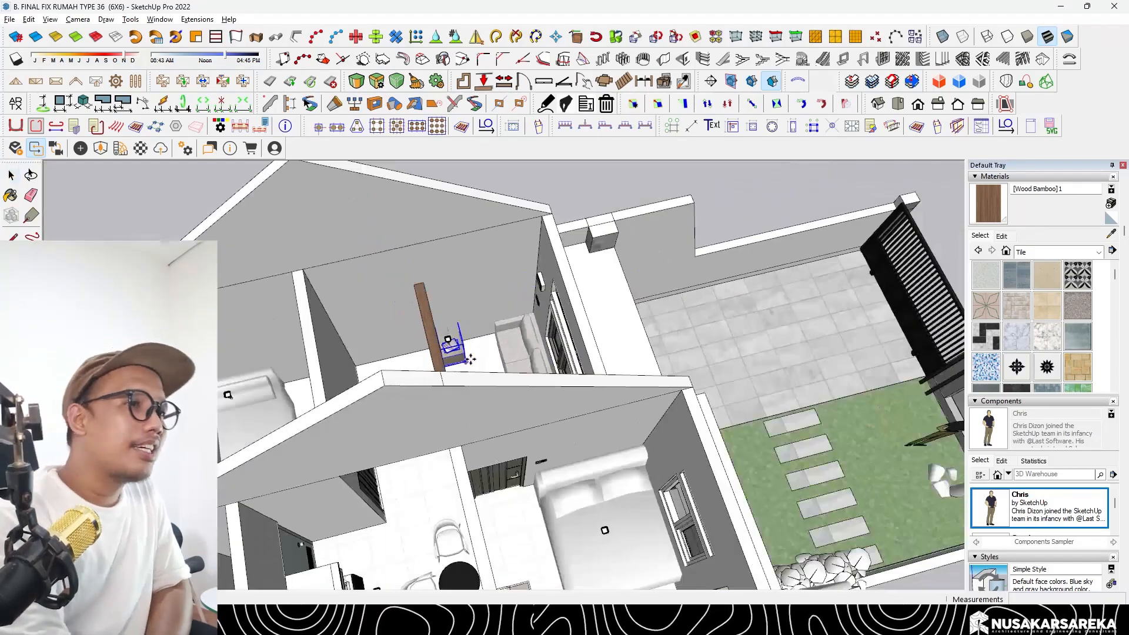
pyautogui.scroll(5, 461, 352)
pyautogui.moveTo(547, 346); pyautogui.dragTo(681, 371, button='middle')
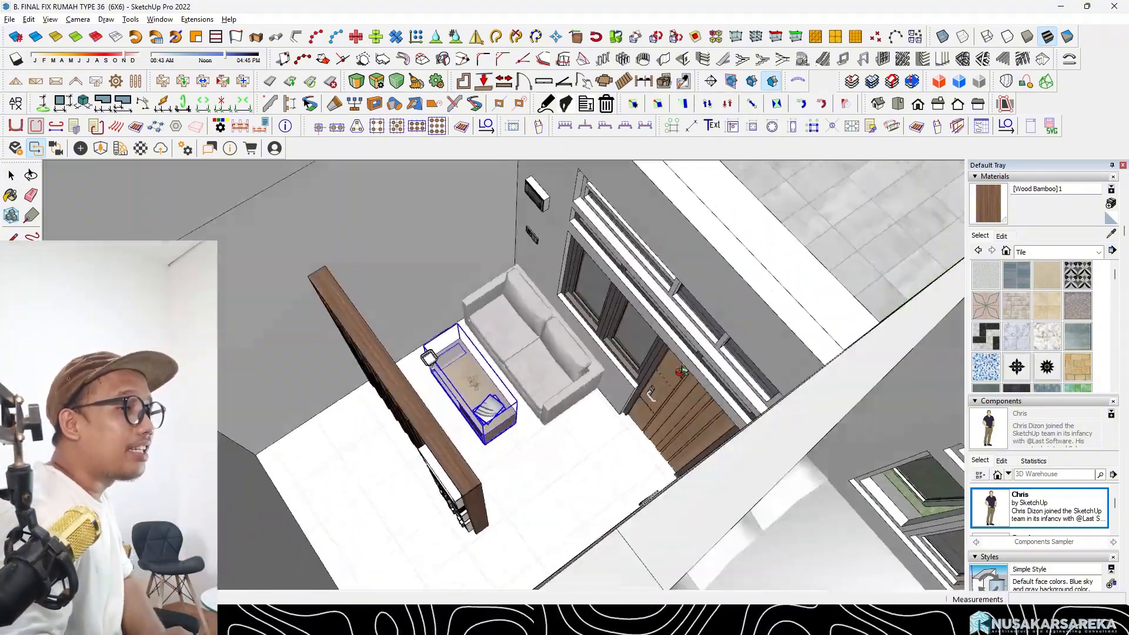
pyautogui.moveTo(428, 357); pyautogui.dragTo(451, 369, button='middle')
pyautogui.scroll(2, 451, 370)
pyautogui.press('m')
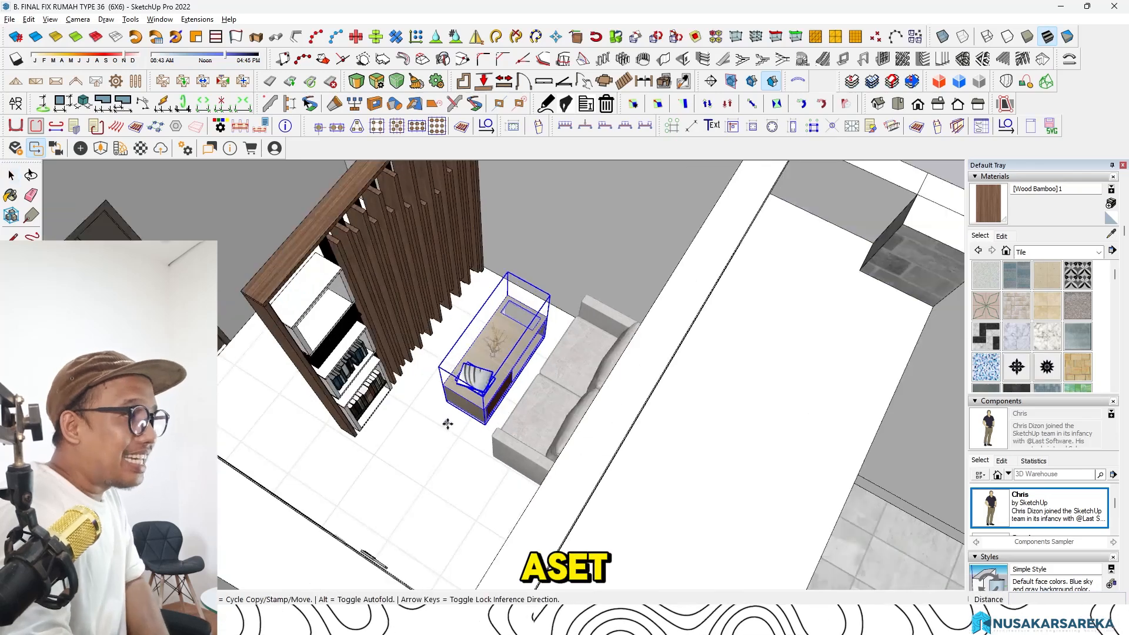
# Unlock and explode the wooden Coffe Table component in the MOBILER ASSET model to separate its round side table
pyautogui.hotkey('alt', 'Tab')
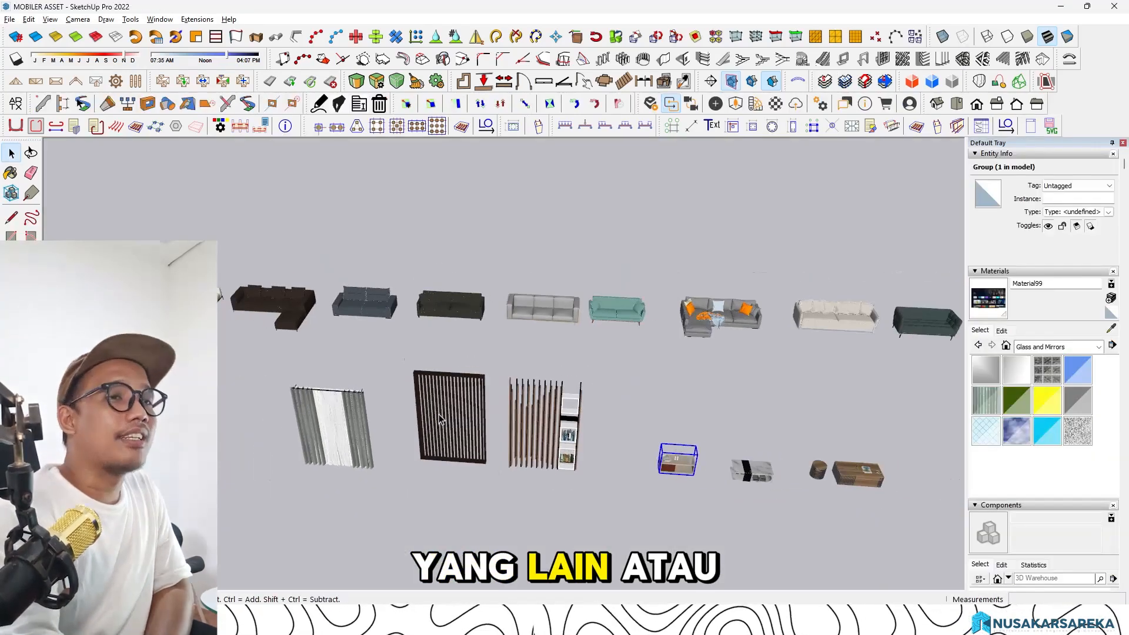
pyautogui.doubleClick(817, 471)
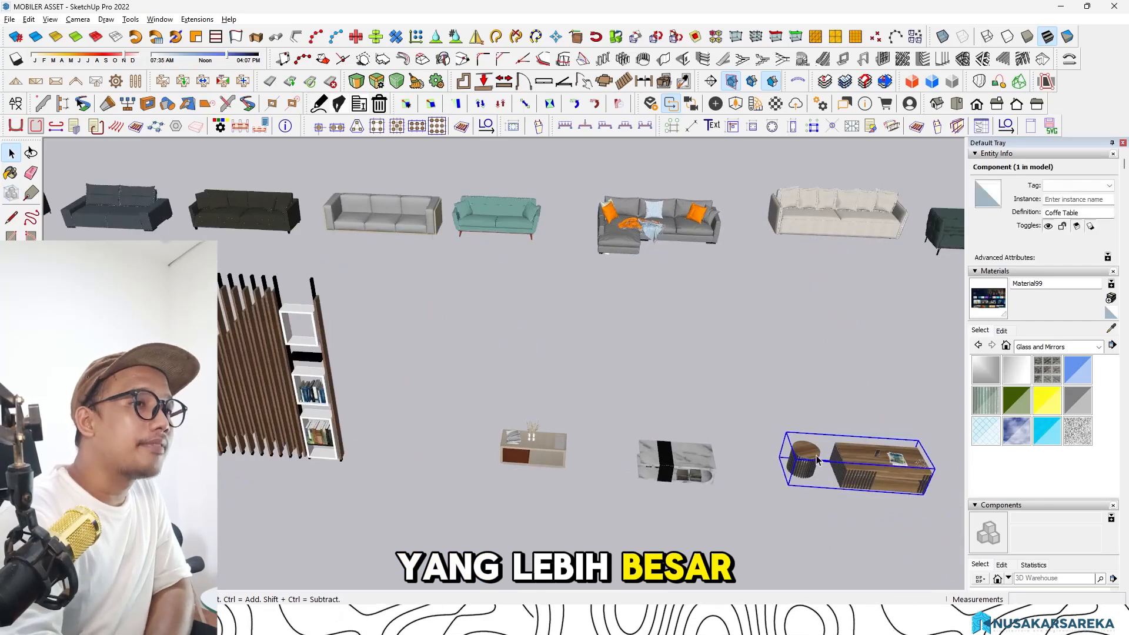
pyautogui.rightClick(815, 456)
pyautogui.click(850, 198)
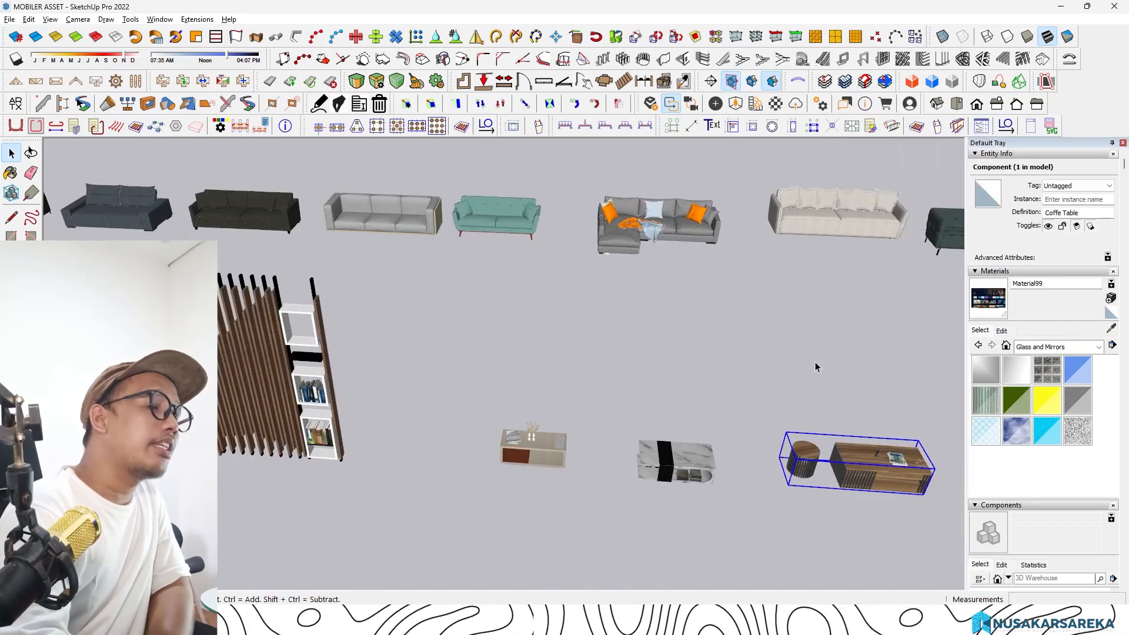
pyautogui.click(814, 362)
pyautogui.rightClick(804, 470)
pyautogui.click(837, 292)
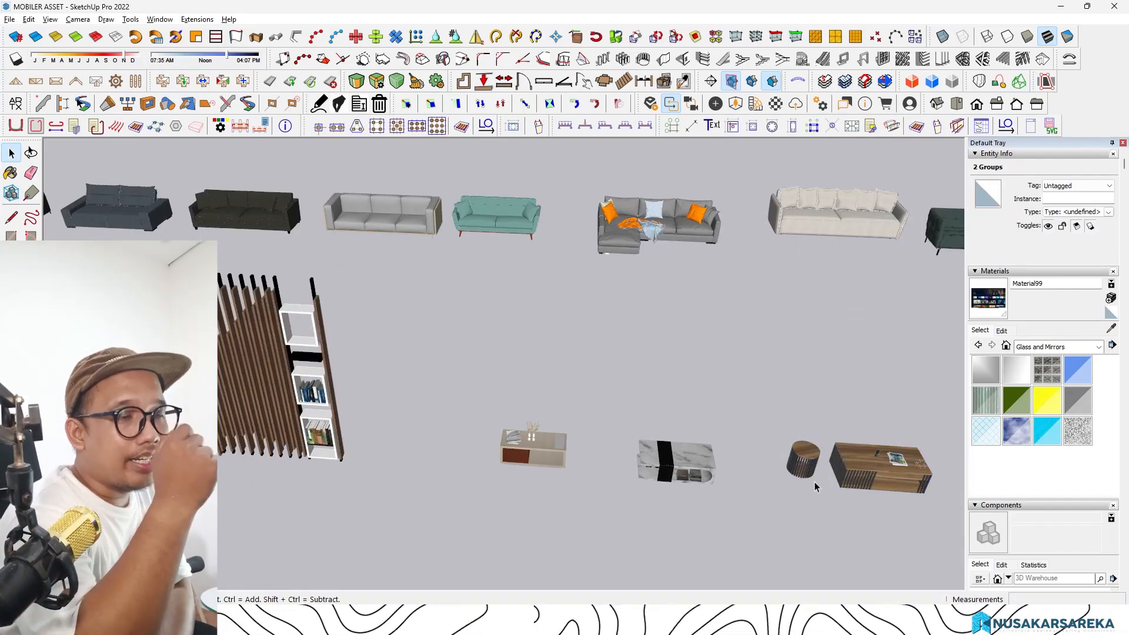
# Copy the round slatted side table and paste it into the living room beside the coffee table and bookshelf
pyautogui.rightClick(802, 454)
pyautogui.click(813, 439)
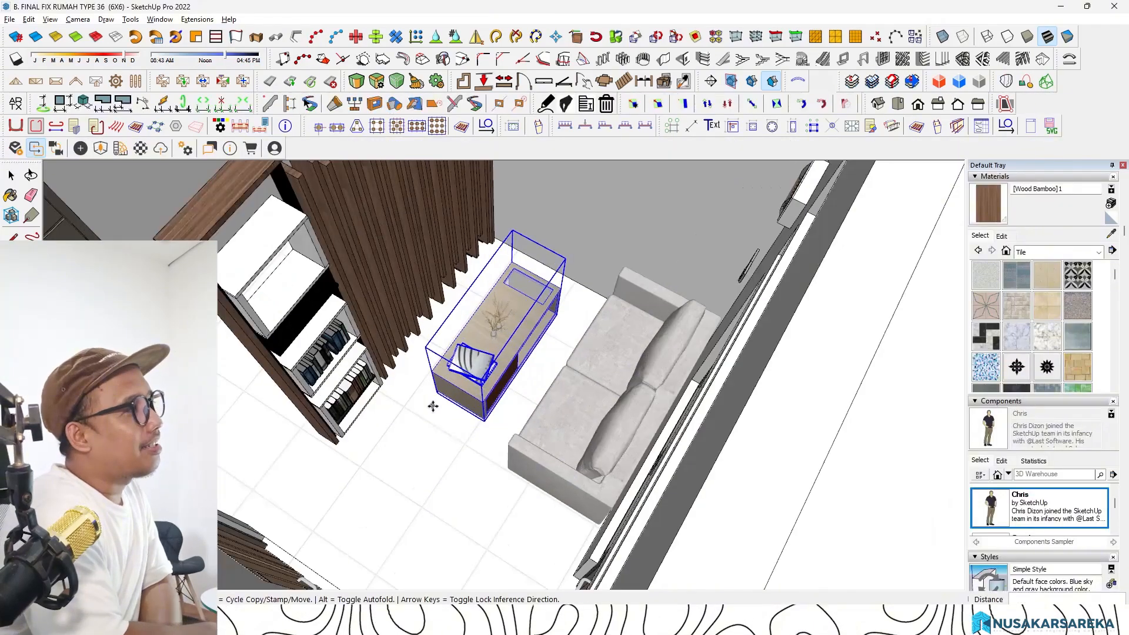
pyautogui.scroll(2, 431, 428)
pyautogui.hotkey('ctrl', 'v')
pyautogui.click(436, 493)
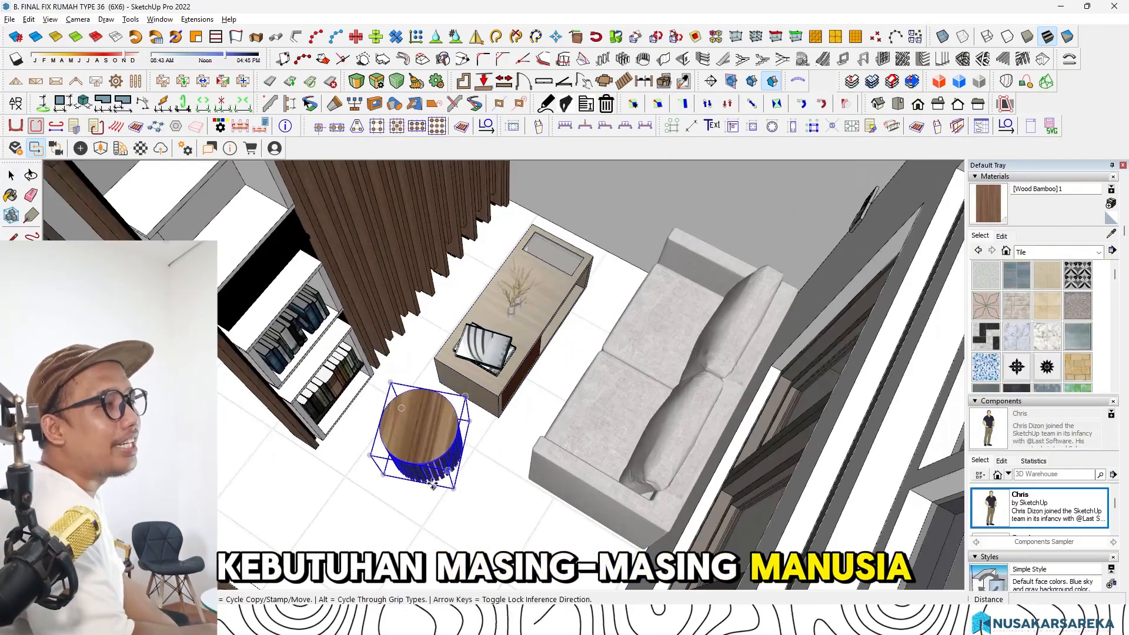
# Open the round side table's group and cover its top disc with the sofa's grey fabric material NMN-350544_6
pyautogui.scroll(4, 436, 476)
pyautogui.moveTo(437, 464); pyautogui.dragTo(453, 283, button='middle')
pyautogui.press('space')
pyautogui.doubleClick(443, 355)
pyautogui.click(443, 355)
pyautogui.scroll(3, 445, 364)
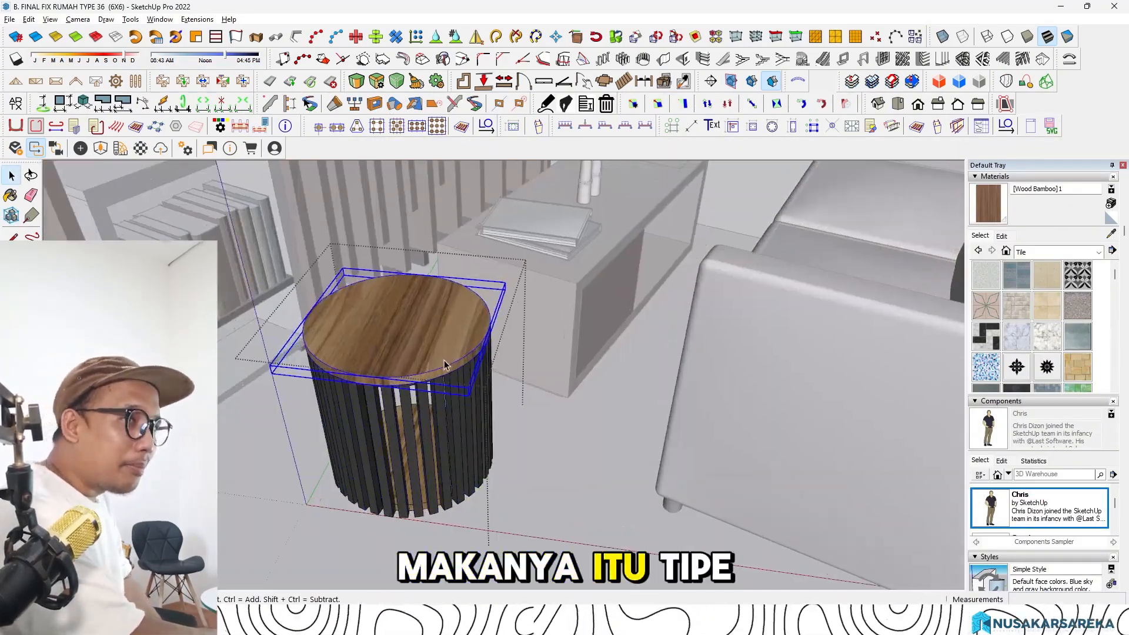
pyautogui.press('m')
pyautogui.click(429, 384)
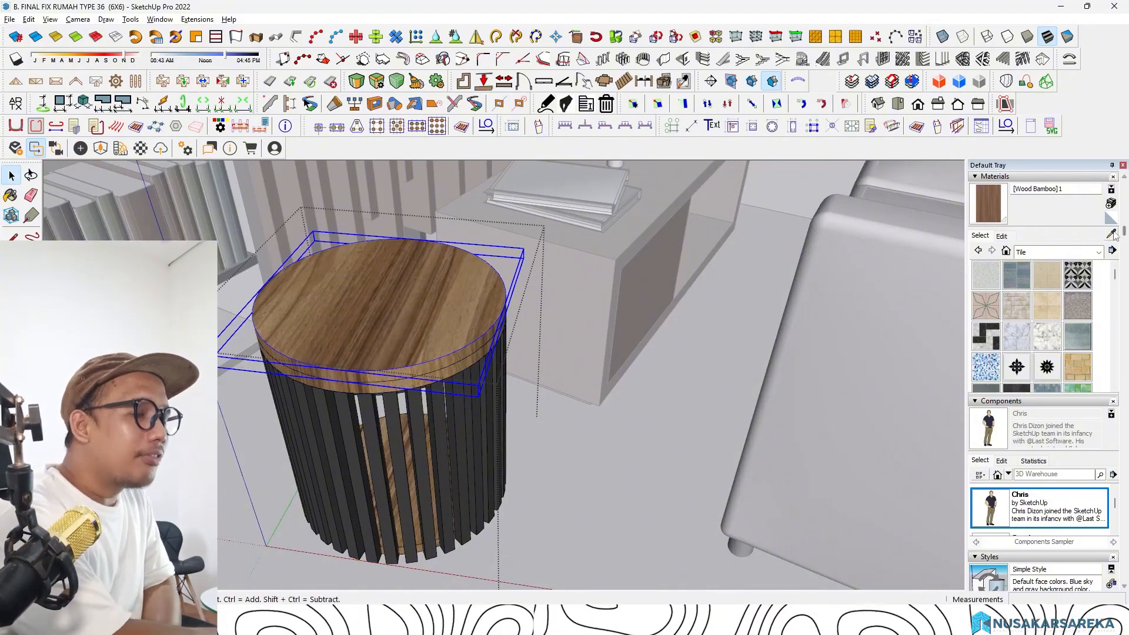
pyautogui.tripleClick(438, 341)
pyautogui.press('b')
pyautogui.click(447, 328)
pyautogui.press('space')
pyautogui.press('Escape')
pyautogui.press('Escape')
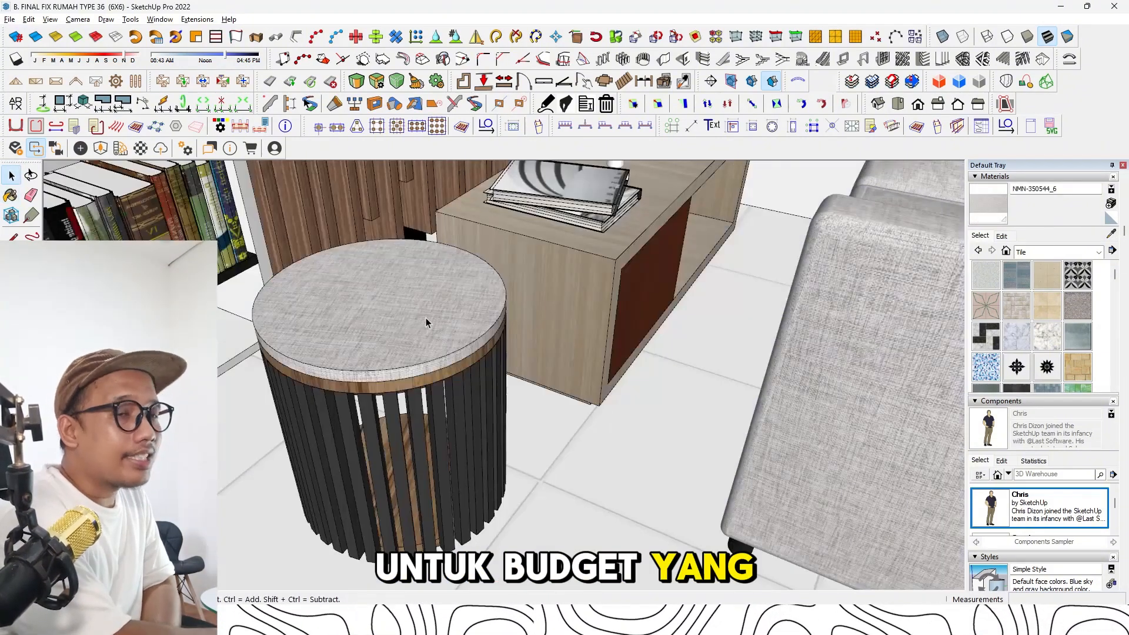
# Adjust the fabric-covered top of the round side table with Push/Pull, working inside its nested group
pyautogui.scroll(1, 425, 321)
pyautogui.moveTo(425, 321)
pyautogui.mouseDown(button='middle')
pyautogui.moveTo(441, 395)
pyautogui.moveTo(414, 385)
pyautogui.moveTo(390, 231)
pyautogui.moveTo(513, 529)
pyautogui.mouseUp(button='middle')
pyautogui.doubleClick(439, 392)
pyautogui.doubleClick(440, 392)
pyautogui.scroll(3, 439, 391)
pyautogui.press('p')
pyautogui.click(412, 274)
pyautogui.press('space')
pyautogui.press('Escape')
pyautogui.press('Escape')
pyautogui.scroll(-6, 486, 374)
pyautogui.moveTo(486, 373); pyautogui.dragTo(432, 481, button='middle')
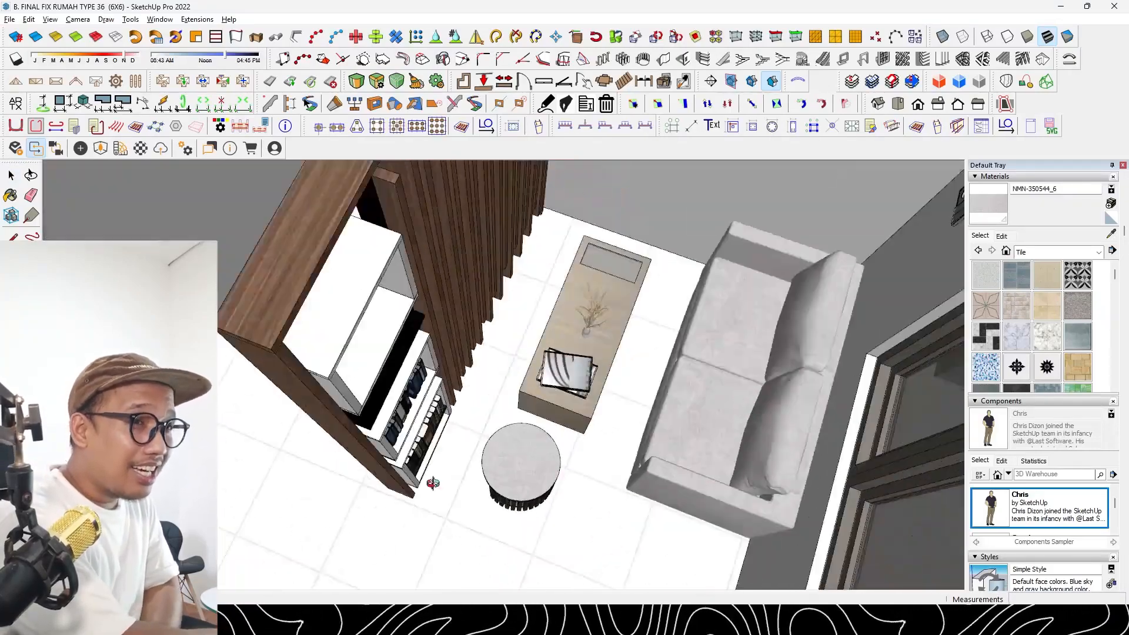
# Switch to the INTERIOR ASSET ENSCAPE model and pick a large rectangular rug to copy
pyautogui.scroll(-5, 624, 434)
pyautogui.keyDown('shift'); pyautogui.moveTo(441, 362); pyautogui.dragTo(927, 534, button='middle'); pyautogui.keyUp('shift')
pyautogui.scroll(-4, 577, 332)
pyautogui.scroll(-4, 578, 332)
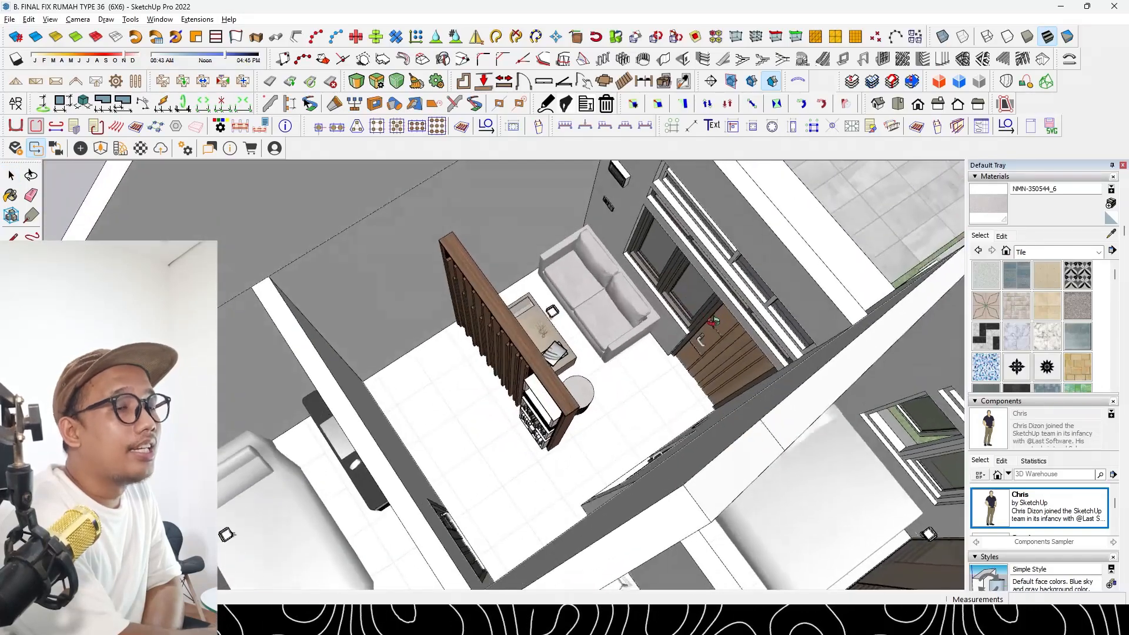
pyautogui.scroll(-3, 592, 463)
pyautogui.moveTo(591, 463); pyautogui.dragTo(520, 332, button='middle')
pyautogui.hotkey('alt', 'Tab')
pyautogui.hotkey('alt', 'Tab')
pyautogui.scroll(2, 591, 347)
pyautogui.click(600, 358)
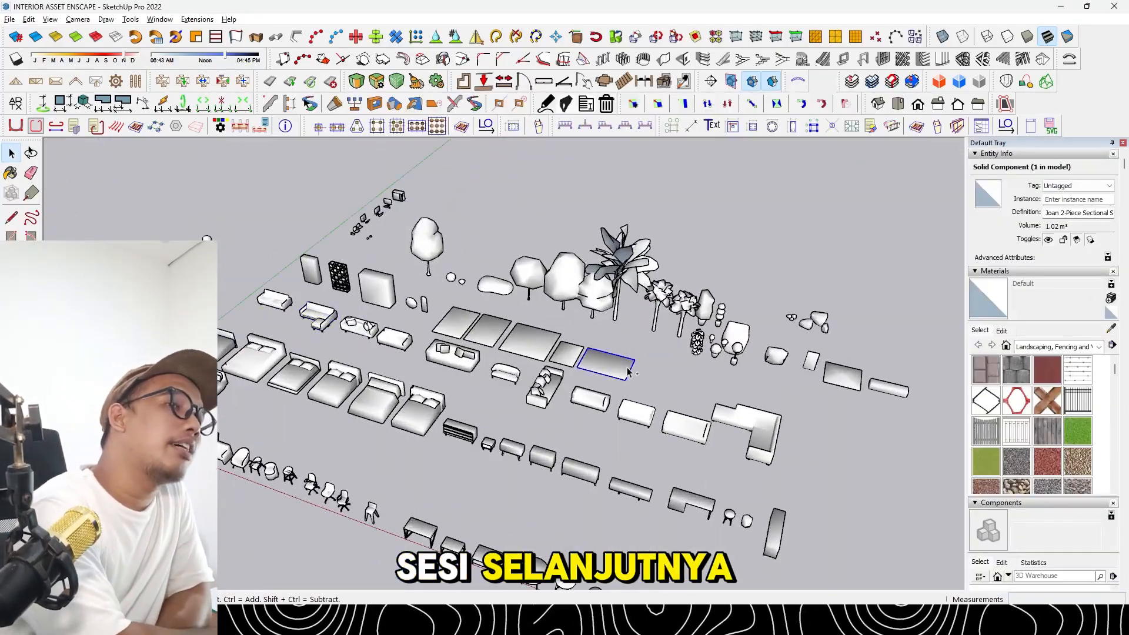
# Try the large rug on the open floor between the bedroom door wall and the slatted partition
pyautogui.hotkey('alt', 'Tab')
pyautogui.moveTo(482, 375); pyautogui.dragTo(445, 407, button='middle')
pyautogui.scroll(2, 445, 407)
pyautogui.hotkey('ctrl', 'v')
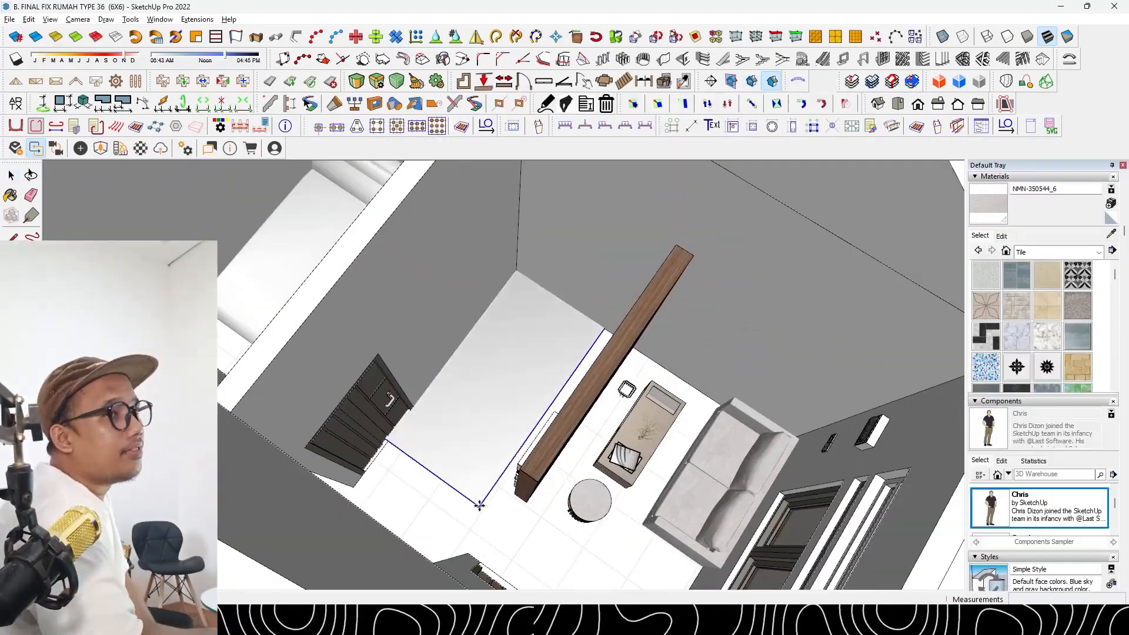
pyautogui.scroll(-3, 481, 502)
# Bring in a smaller rectangular rug, rotate it 90° and shift it over the floor behind the partition
pyautogui.hotkey('alt', 'Tab')
pyautogui.hotkey('alt', 'Tab')
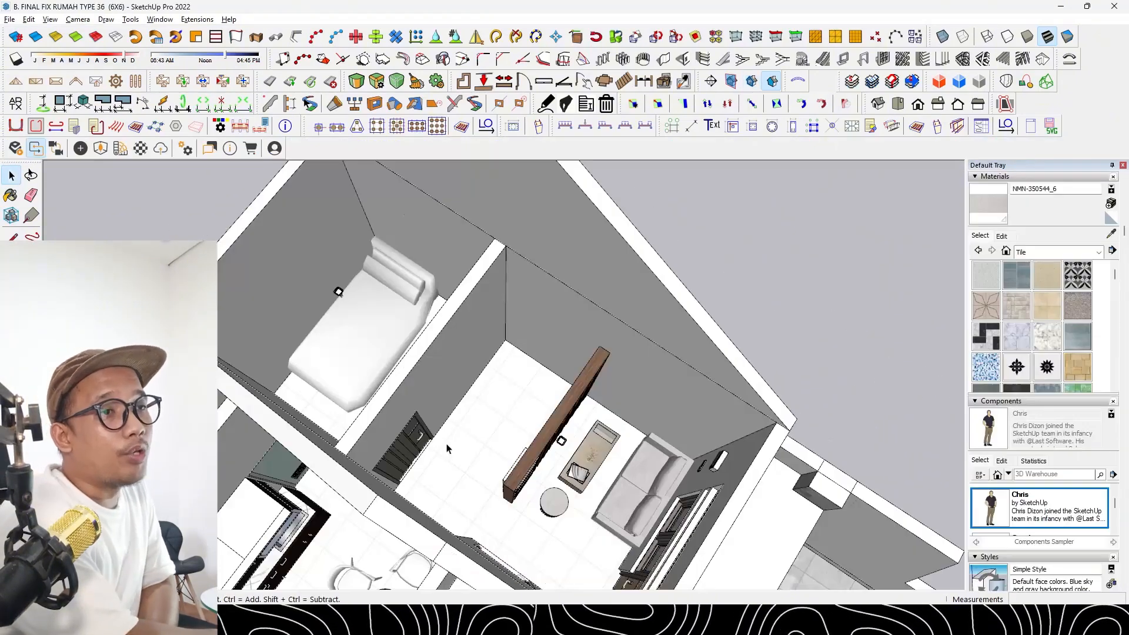
pyautogui.scroll(2, 488, 503)
pyautogui.write('q')
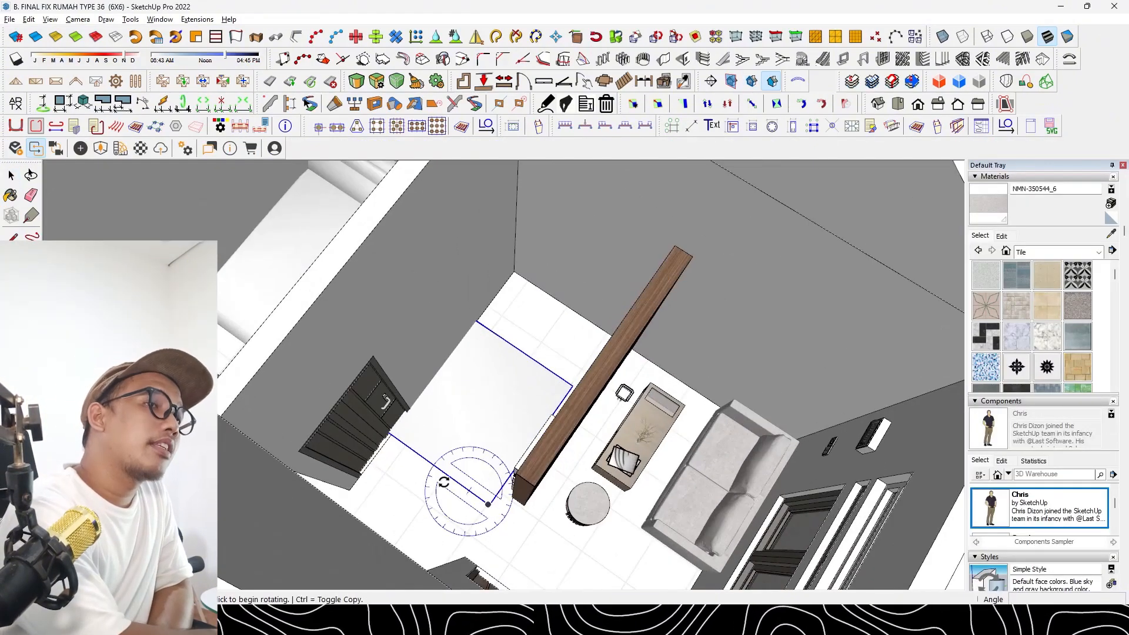
pyautogui.write('90')
pyautogui.press('Return')
pyautogui.click(487, 514)
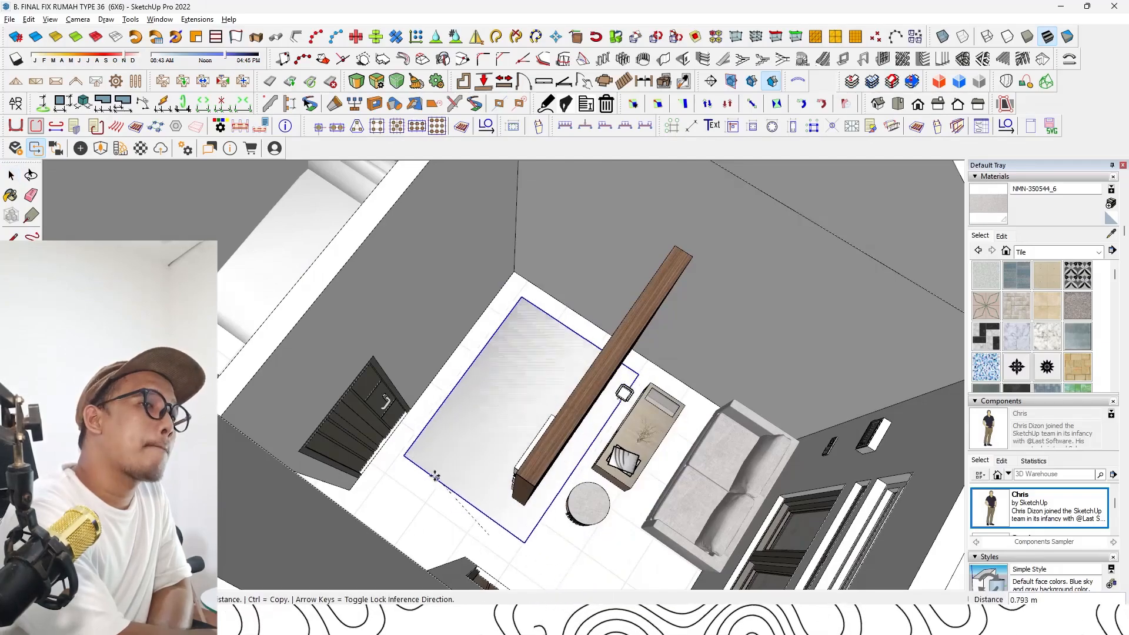
# Try to scale down the rug's width so its edge lies behind the slatted partition
pyautogui.scroll(5, 561, 448)
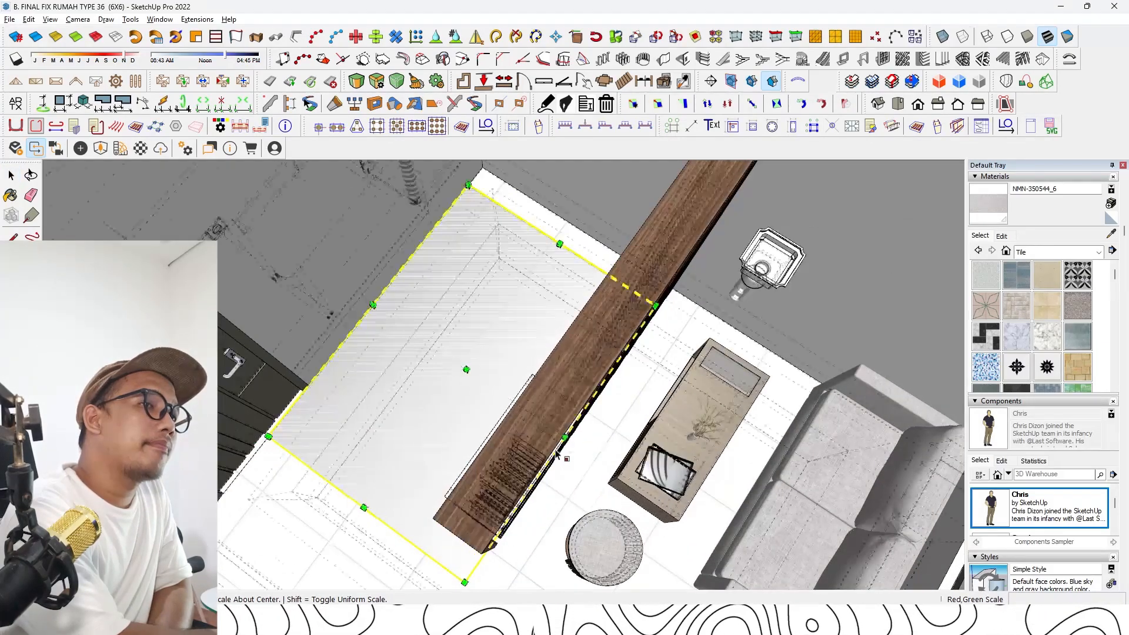
pyautogui.scroll(5, 569, 525)
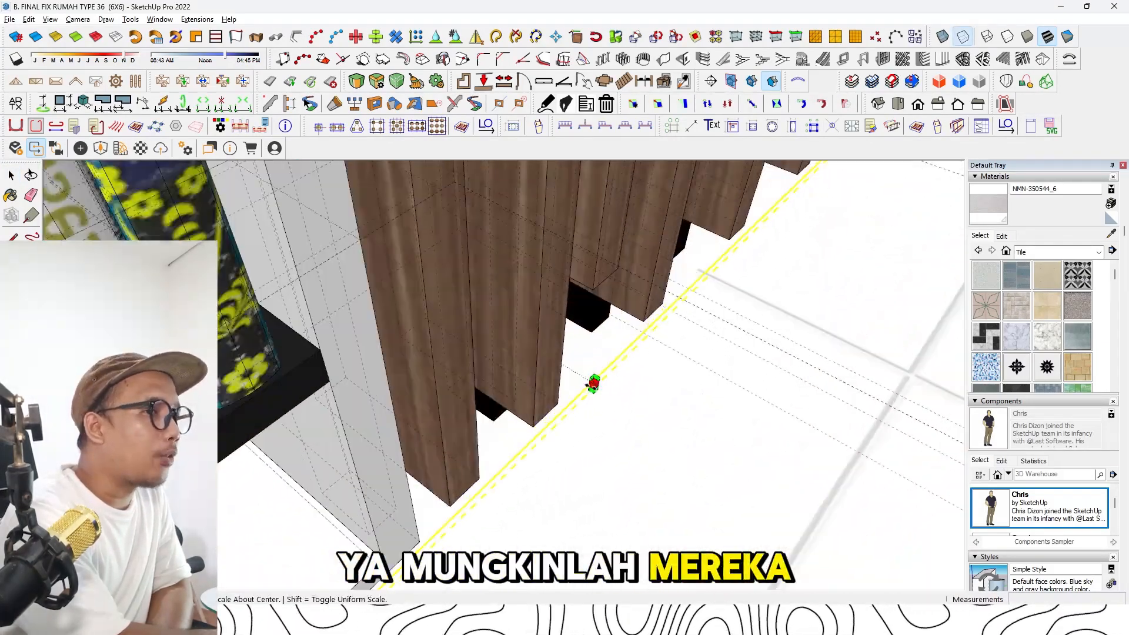
pyautogui.moveTo(594, 383); pyautogui.dragTo(605, 472, button='middle')
pyautogui.press('k')
pyautogui.scroll(-3, 604, 472)
pyautogui.scroll(-2, 517, 332)
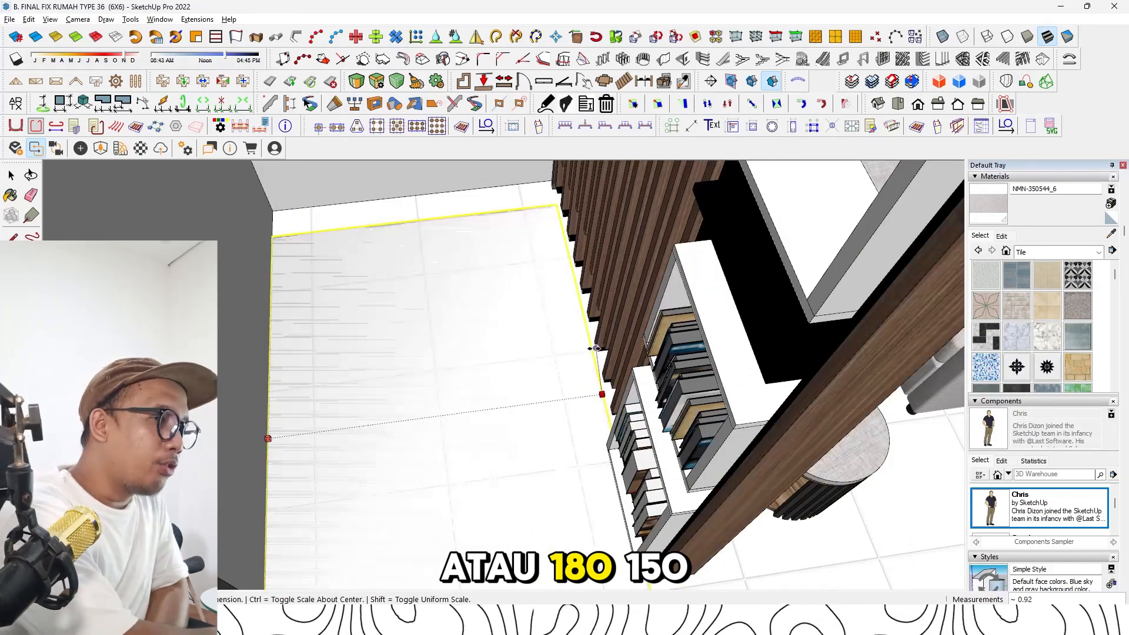
# Place another rug behind the partition, rotate it 90° and move it against the wall beside the bedroom door
pyautogui.press('space')
pyautogui.moveTo(553, 353); pyautogui.dragTo(458, 371, button='middle')
pyautogui.scroll(-3, 707, 353)
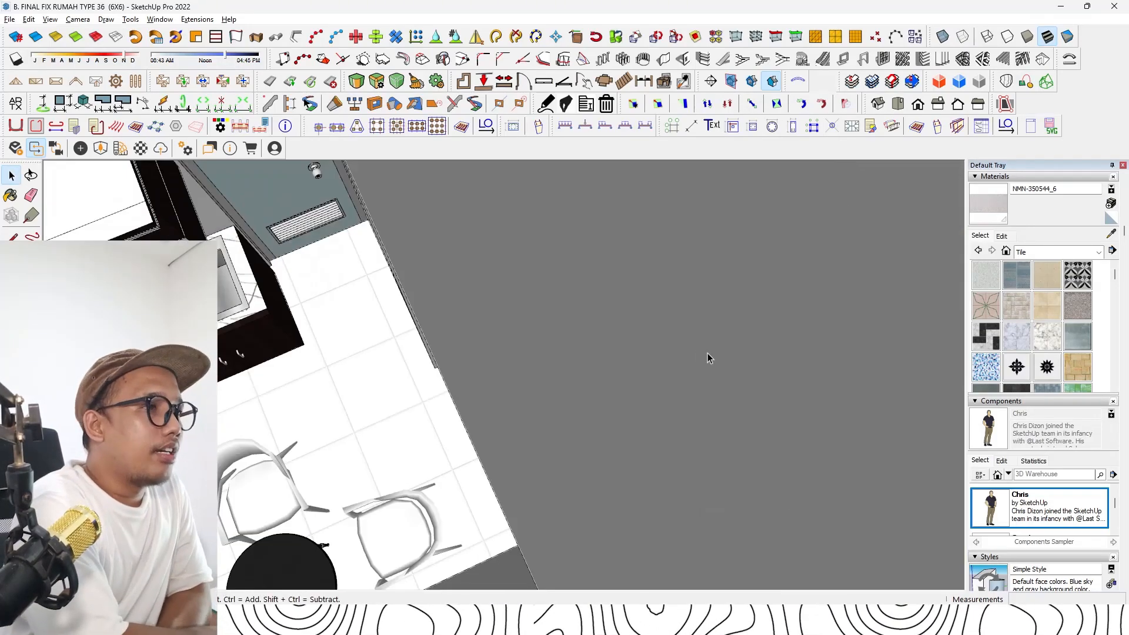
pyautogui.keyDown('shift'); pyautogui.moveTo(707, 353); pyautogui.dragTo(408, 371, button='middle'); pyautogui.keyUp('shift')
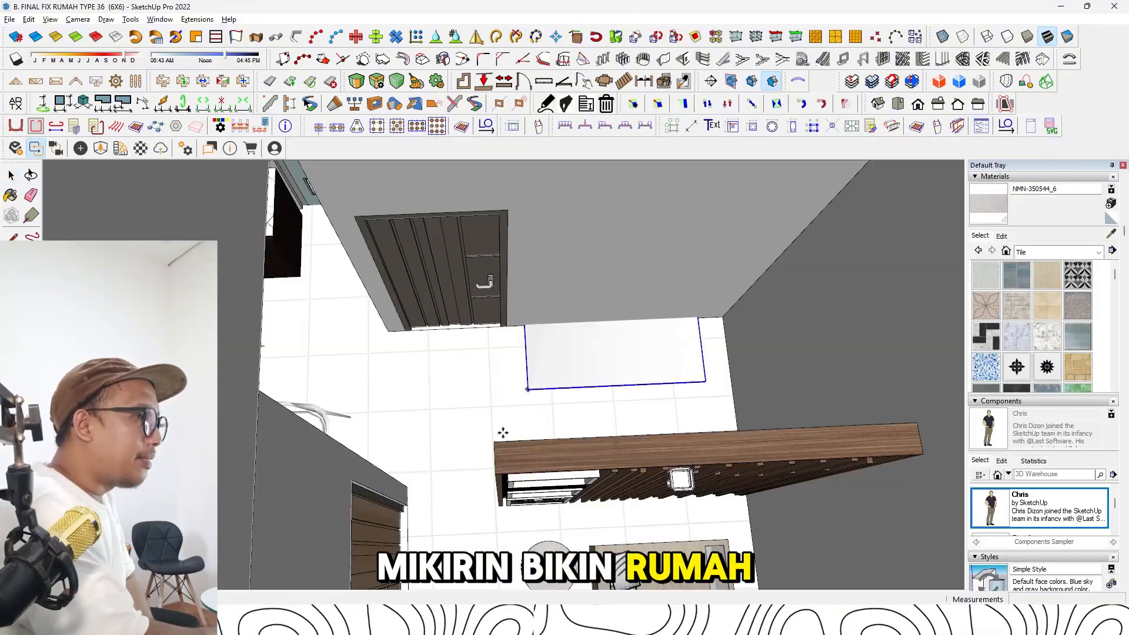
pyautogui.click(503, 432)
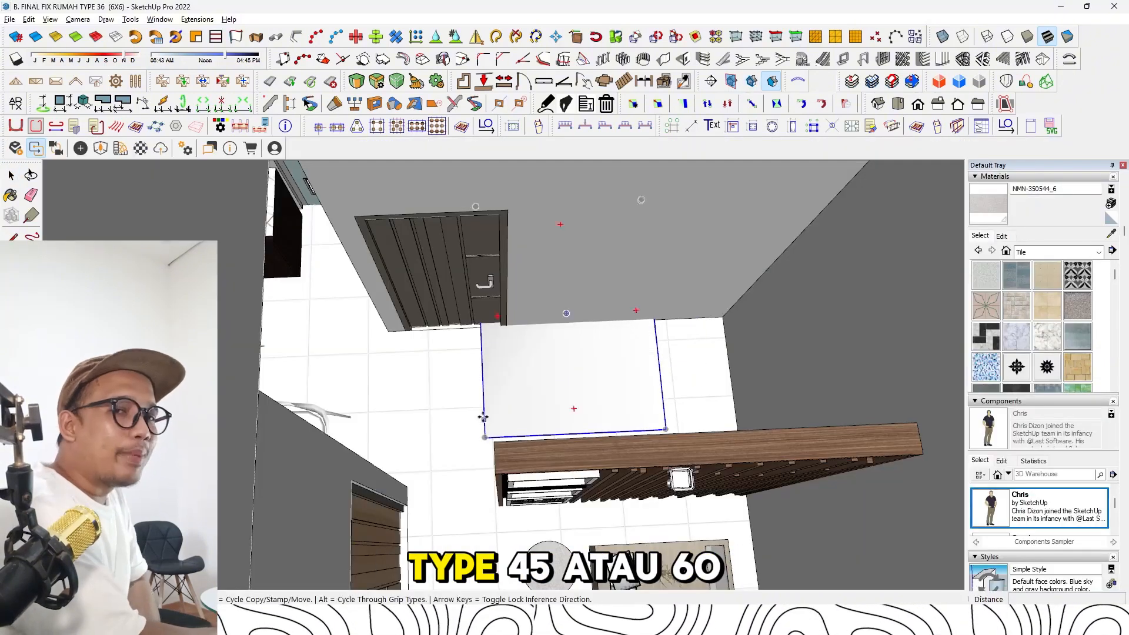
pyautogui.scroll(-3, 472, 392)
pyautogui.click(462, 403)
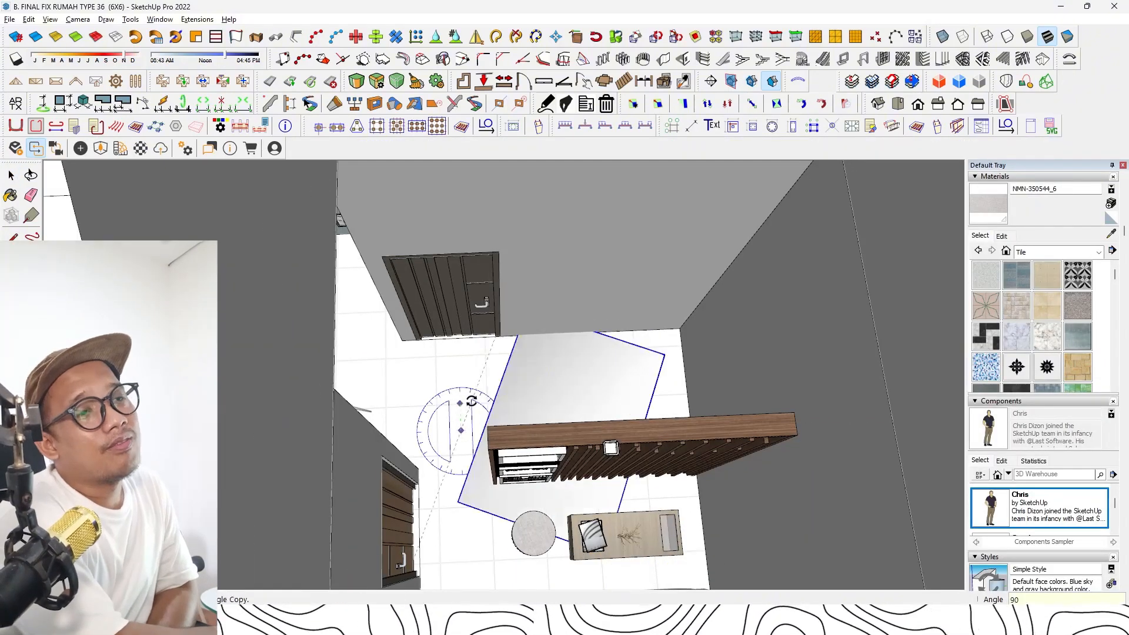
pyautogui.click(504, 425)
pyautogui.press('space')
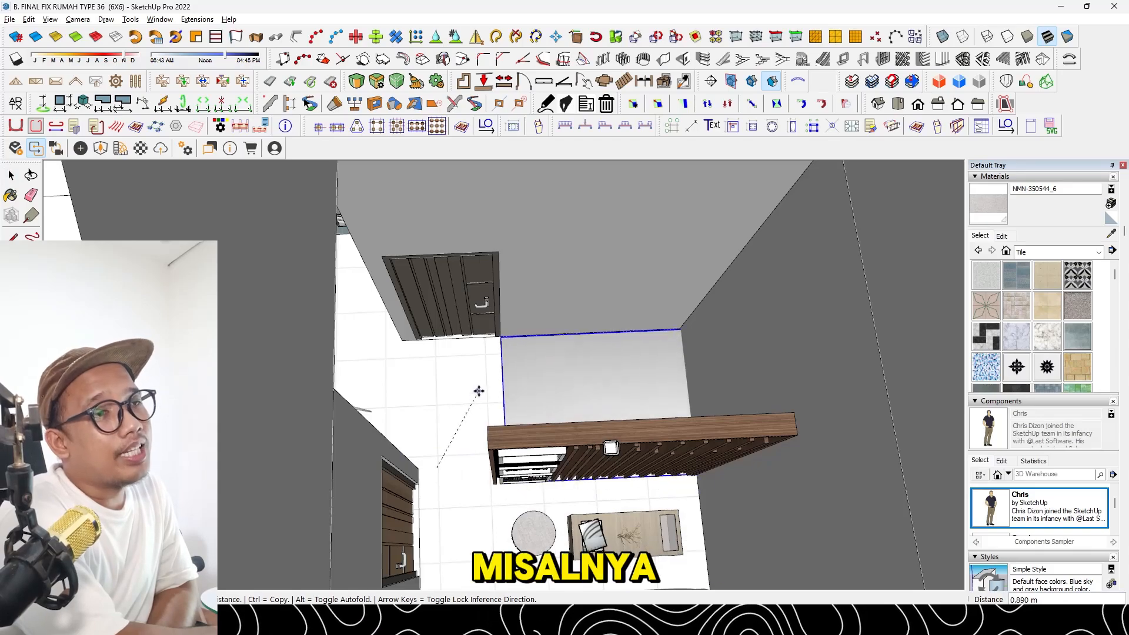
# Scale the rug behind the partition along the red axis to about 0.84 so its edge follows the slats
pyautogui.scroll(2, 475, 400)
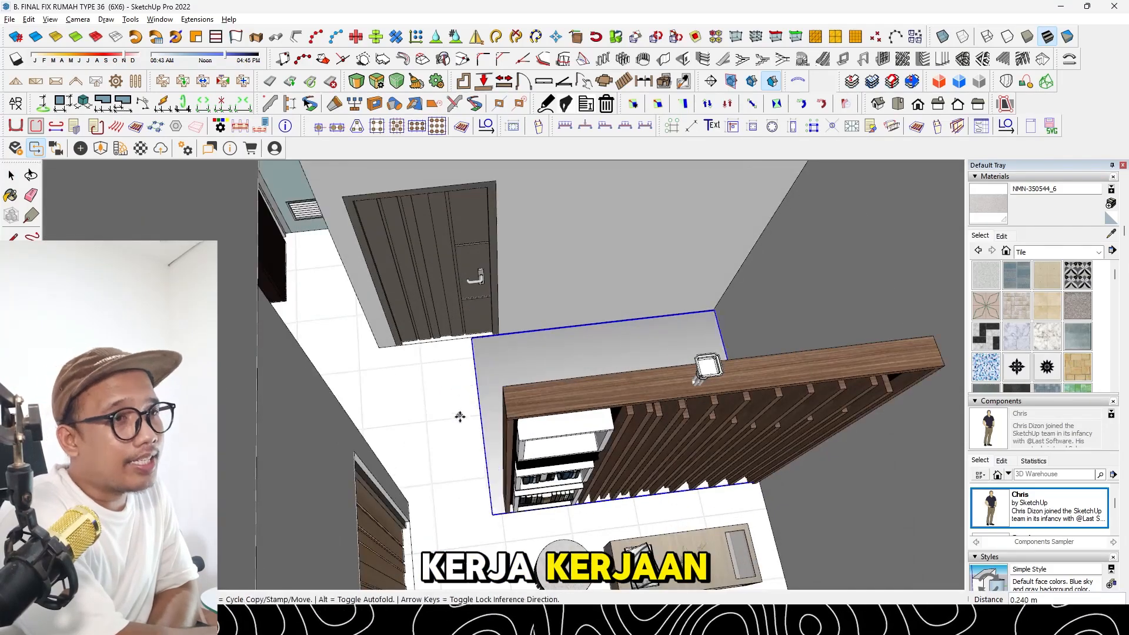
pyautogui.scroll(8, 470, 435)
pyautogui.press('s')
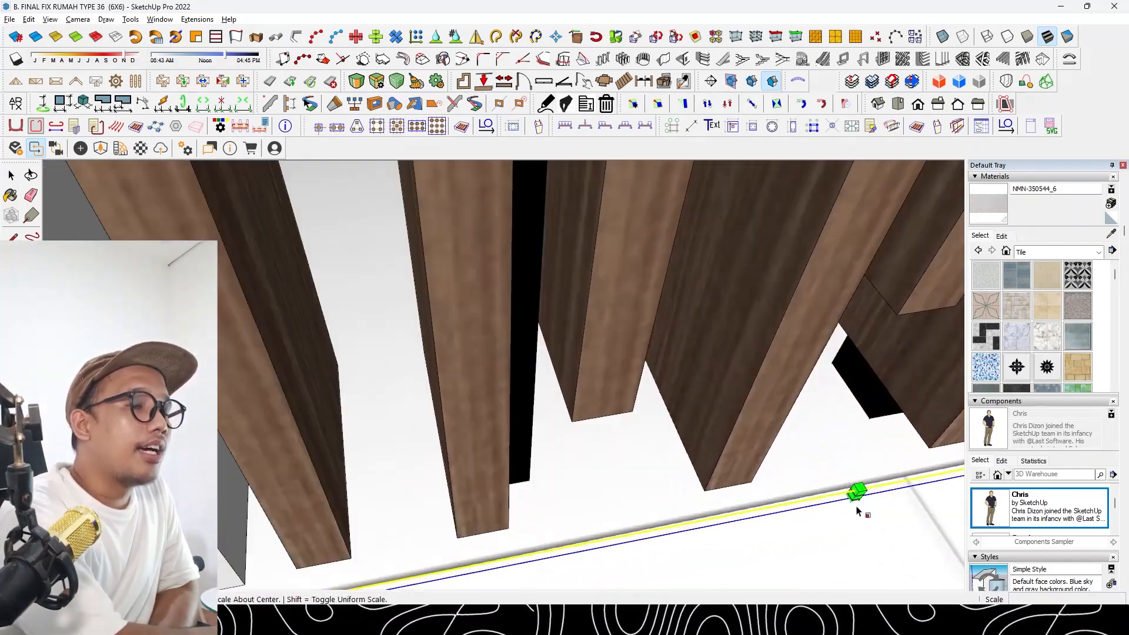
pyautogui.scroll(-3, 733, 442)
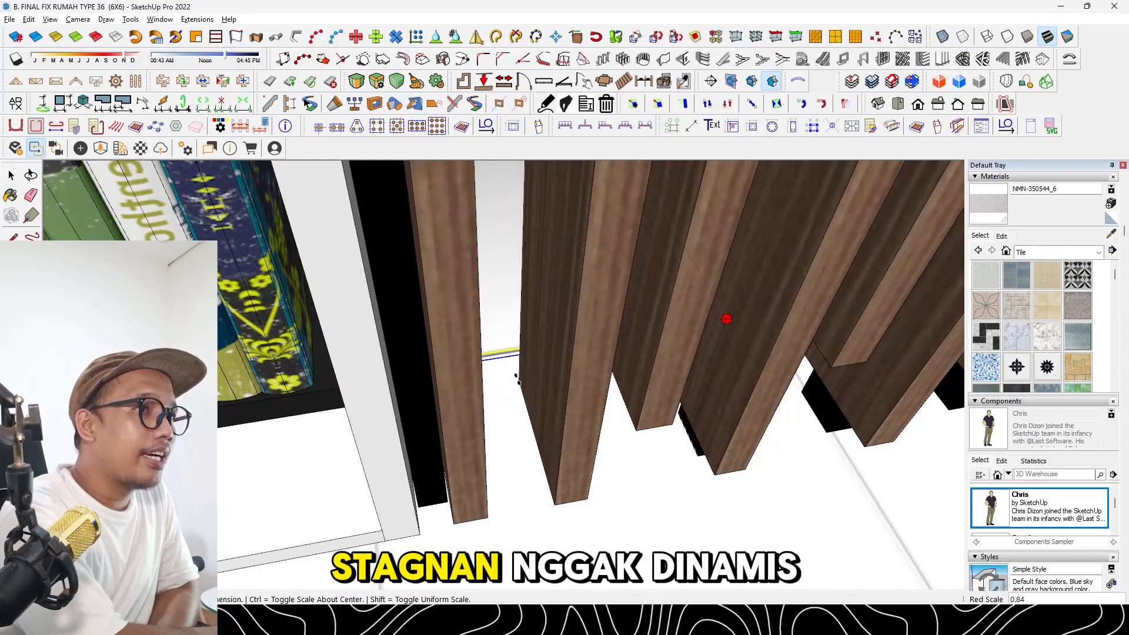
pyautogui.scroll(-10, 516, 378)
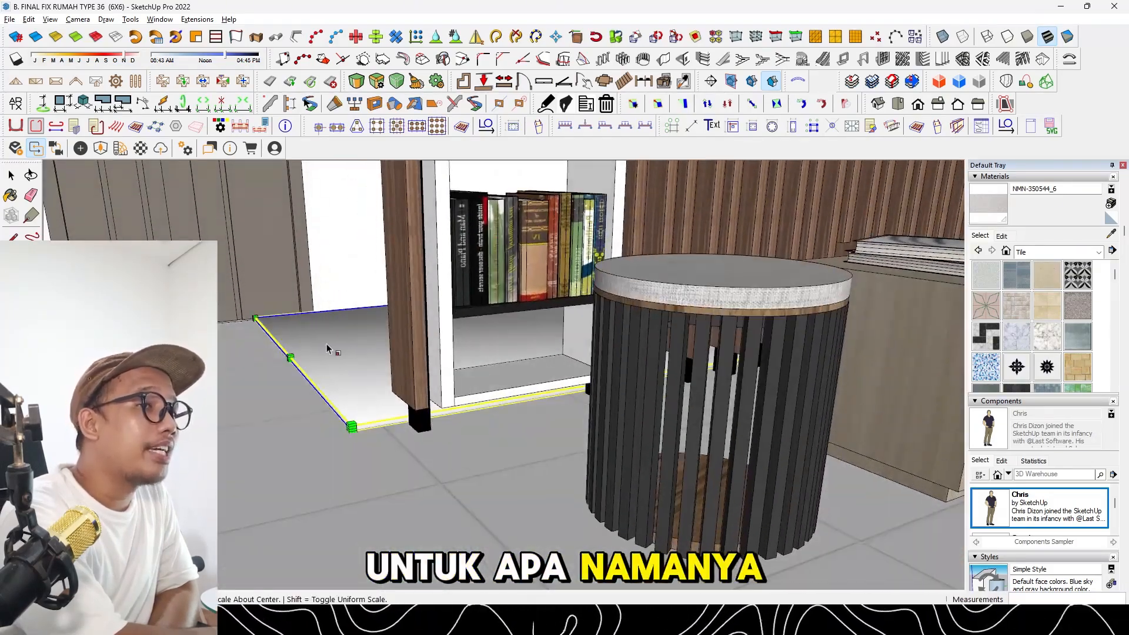
# Scale the same rug along the green axis to about 0.89 so it ends in line with the bedroom door frame
pyautogui.scroll(3, 327, 348)
pyautogui.moveTo(276, 365); pyautogui.dragTo(403, 345)
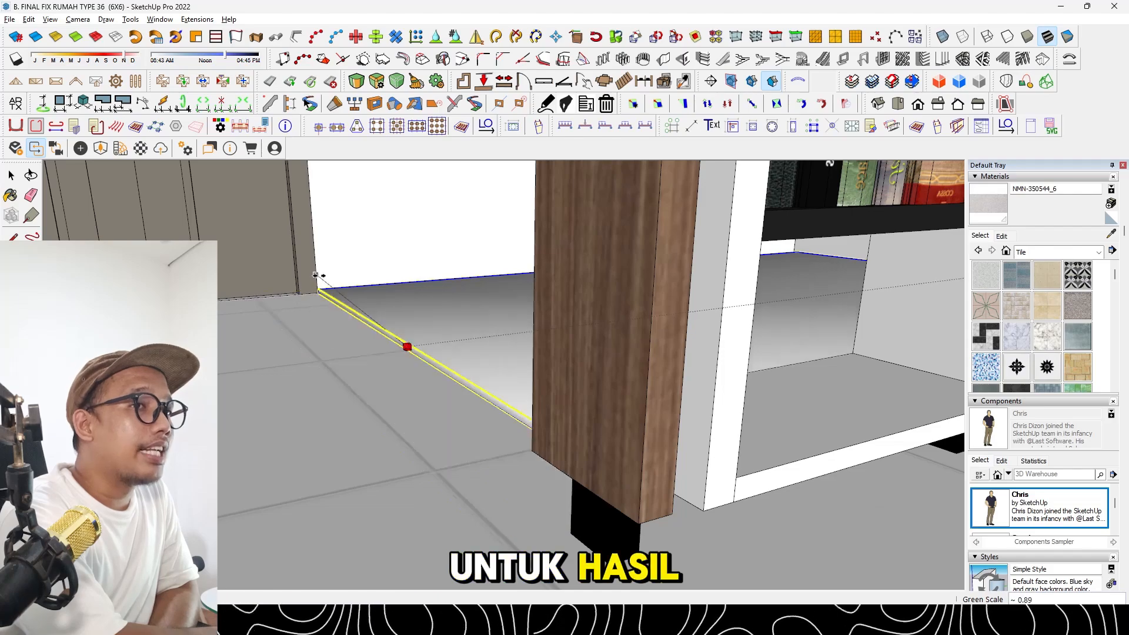
pyautogui.press('space')
pyautogui.scroll(5, 504, 307)
pyautogui.scroll(3, 532, 438)
pyautogui.scroll(-12, 434, 453)
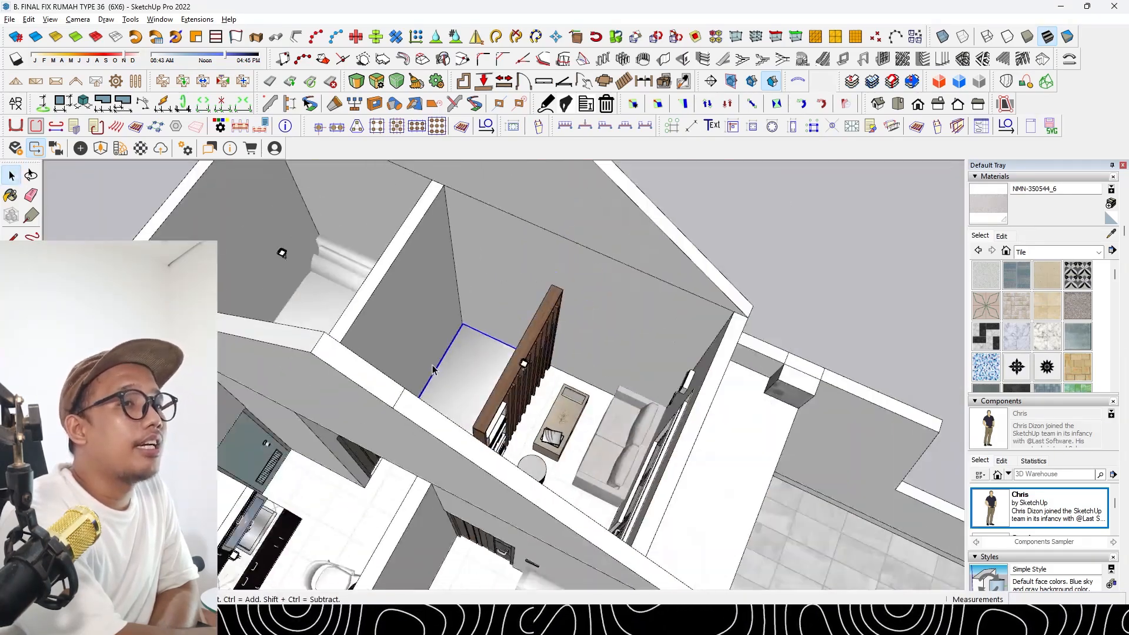
pyautogui.scroll(-5, 433, 368)
pyautogui.moveTo(433, 368); pyautogui.dragTo(383, 383, button='middle')
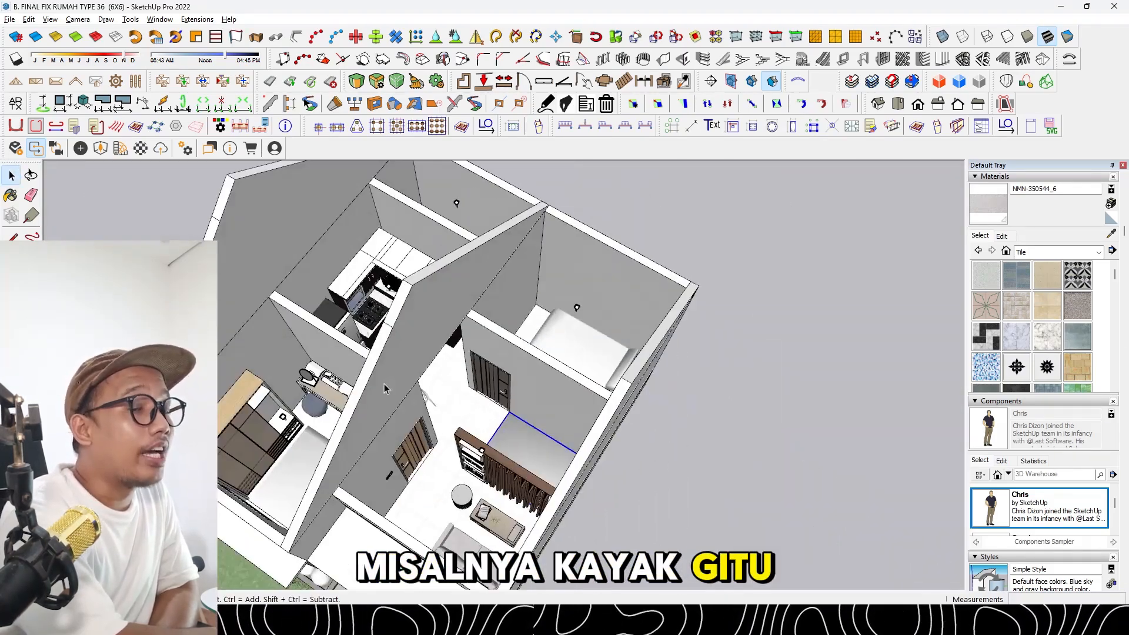
# Copy the low white TV cabinet from the MOBILER ASSET file
pyautogui.hotkey('alt', 'Tab')
pyautogui.hotkey('alt', 'Tab')
pyautogui.hotkey('alt', 'Tab')
pyautogui.scroll(-5, 480, 308)
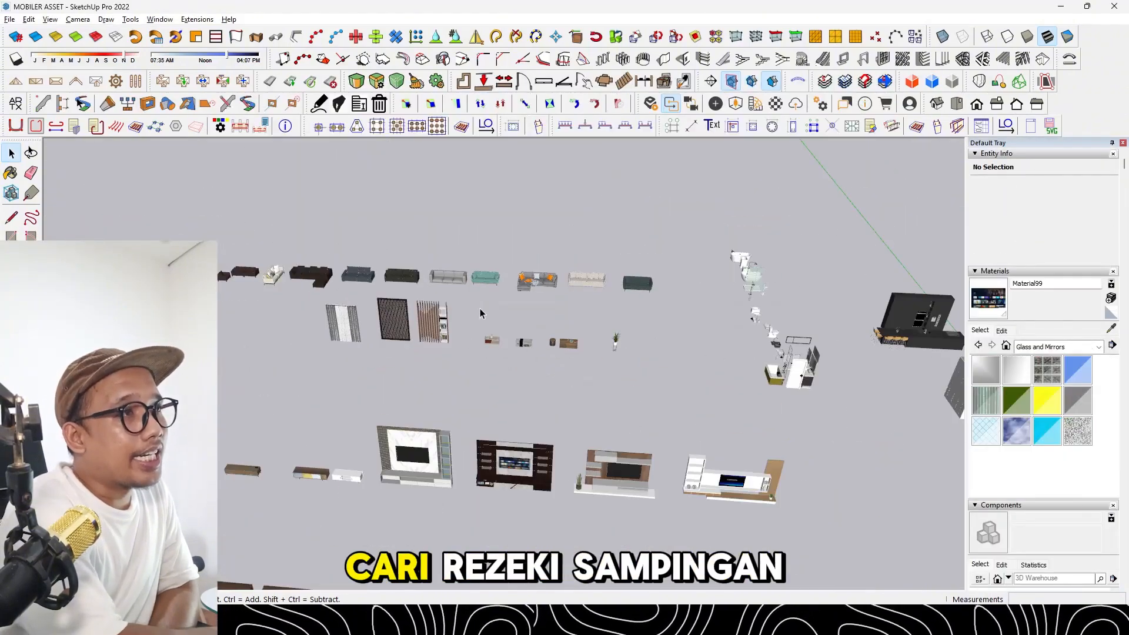
pyautogui.scroll(6, 465, 422)
pyautogui.click(465, 422)
pyautogui.scroll(-5, 472, 380)
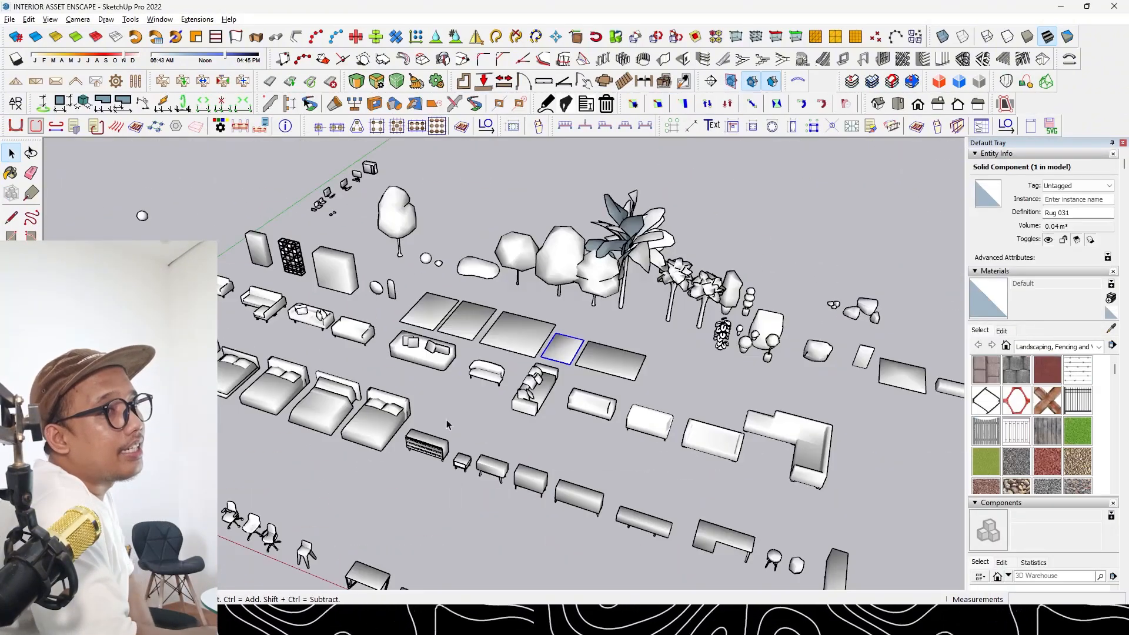
# Paste the white TV cabinet into the house model and place it on the rug behind the slatted partition
pyautogui.hotkey('alt', 'Tab')
pyautogui.hotkey('alt', 'Tab')
pyautogui.press('space')
pyautogui.scroll(5, 619, 376)
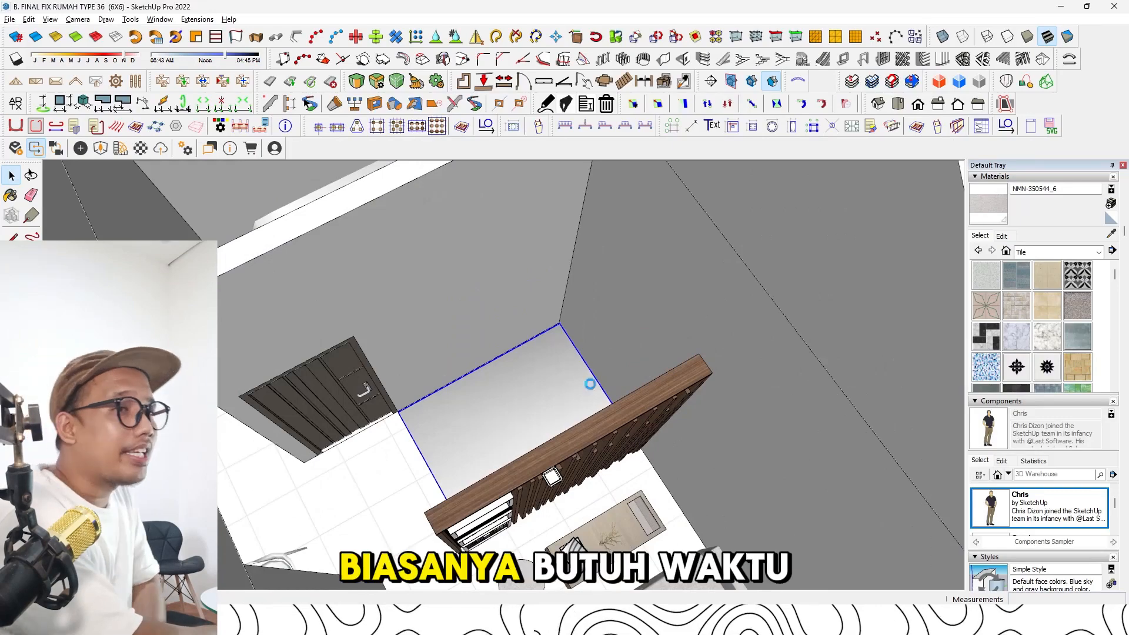
pyautogui.hotkey('ctrl', 'v')
pyautogui.click(495, 417)
pyautogui.scroll(-3, 494, 416)
pyautogui.moveTo(494, 418); pyautogui.dragTo(607, 431, button='middle')
# Move the coffee table and round side table 0.2 m toward the sofa and shift the slatted partition in the same direction
pyautogui.press('space')
pyautogui.click(589, 410)
pyautogui.scroll(3, 586, 410)
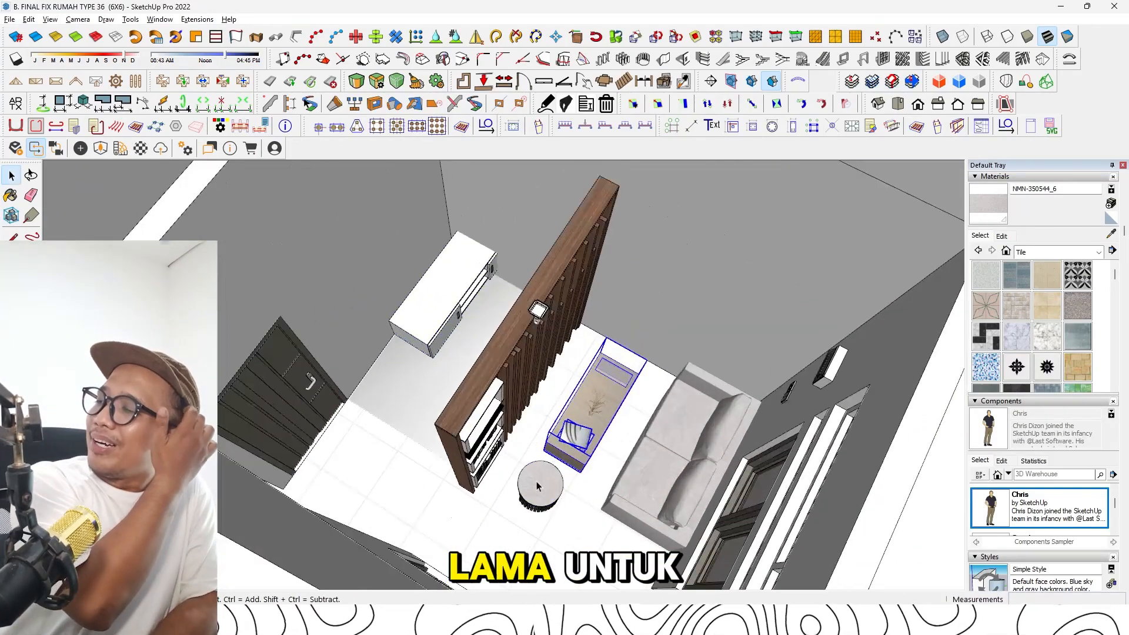
pyautogui.press('m')
pyautogui.click(538, 429)
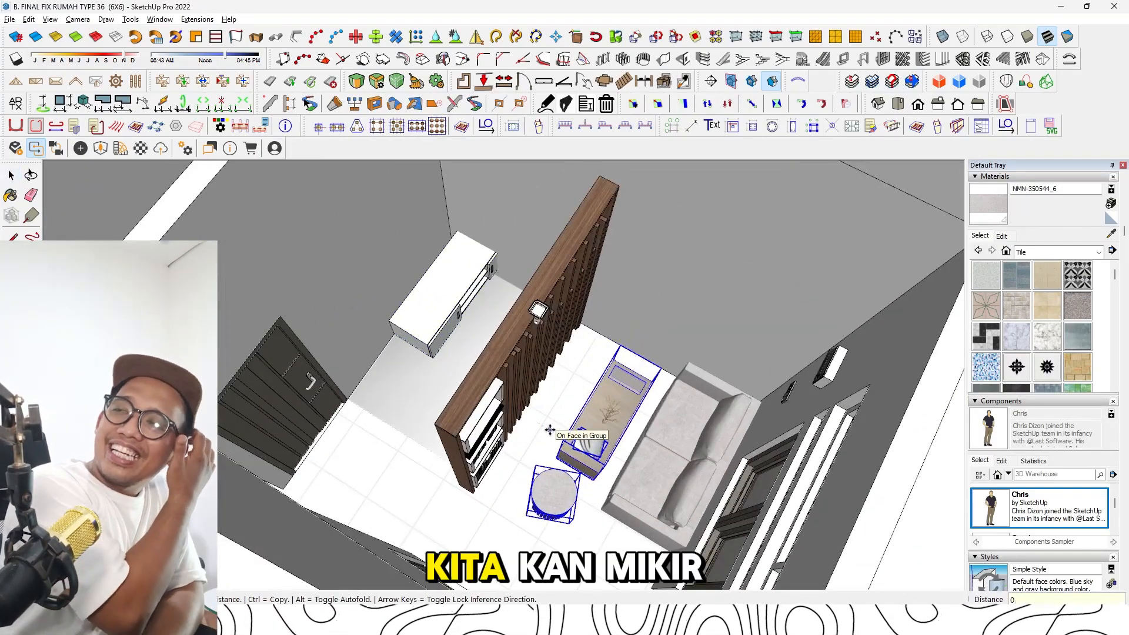
pyautogui.write('0.2')
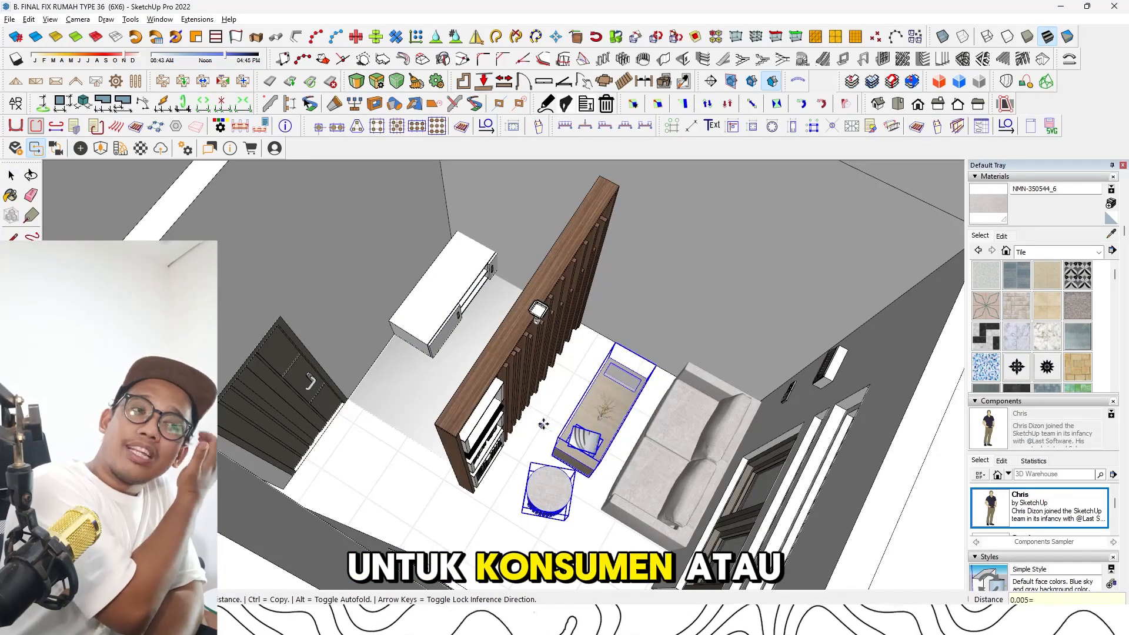
pyautogui.press('Return')
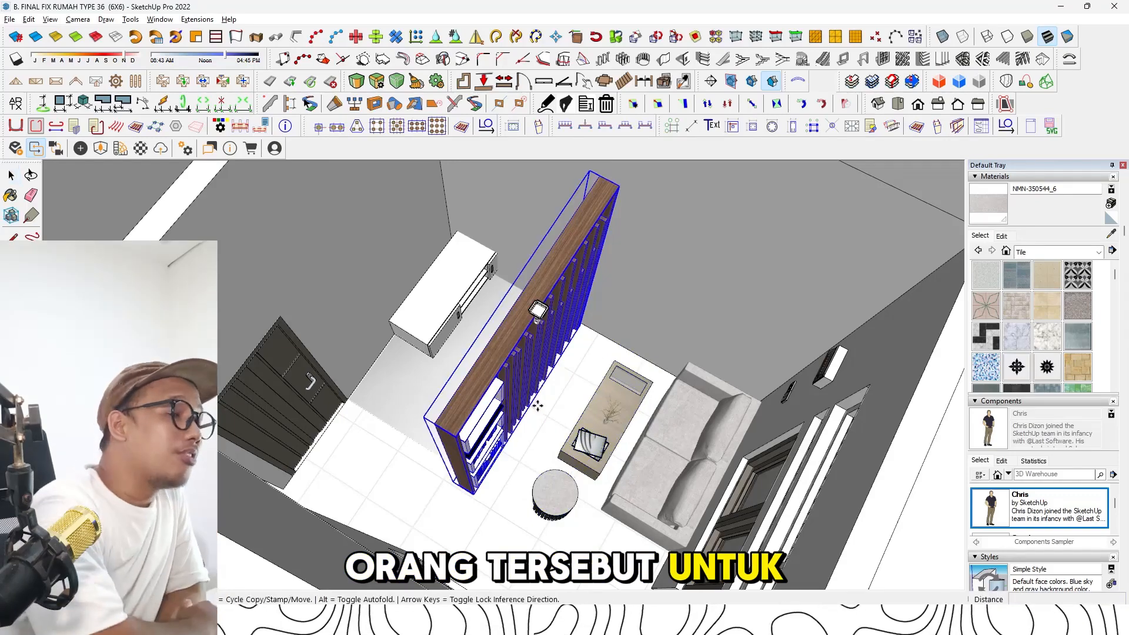
pyautogui.moveTo(545, 408); pyautogui.dragTo(456, 352, button='middle')
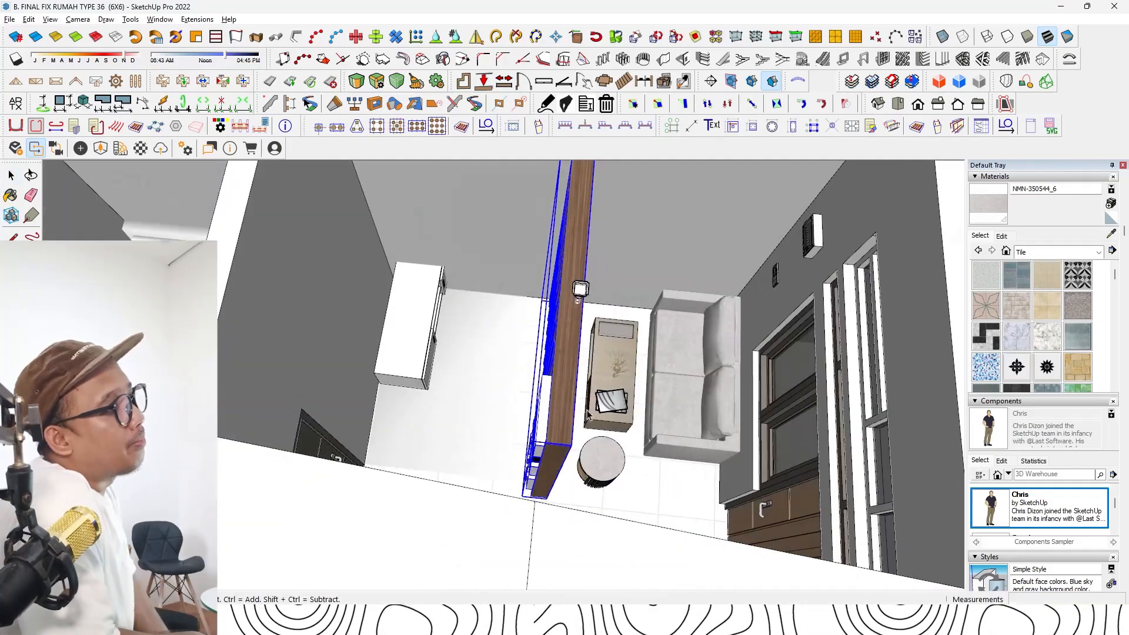
# Rotate the white TV cabinet 90° and move it against the outer side wall between the bedroom wall and the partition
pyautogui.scroll(3, 455, 353)
pyautogui.press('q')
pyautogui.click(464, 376)
pyautogui.write('90')
pyautogui.press('Return')
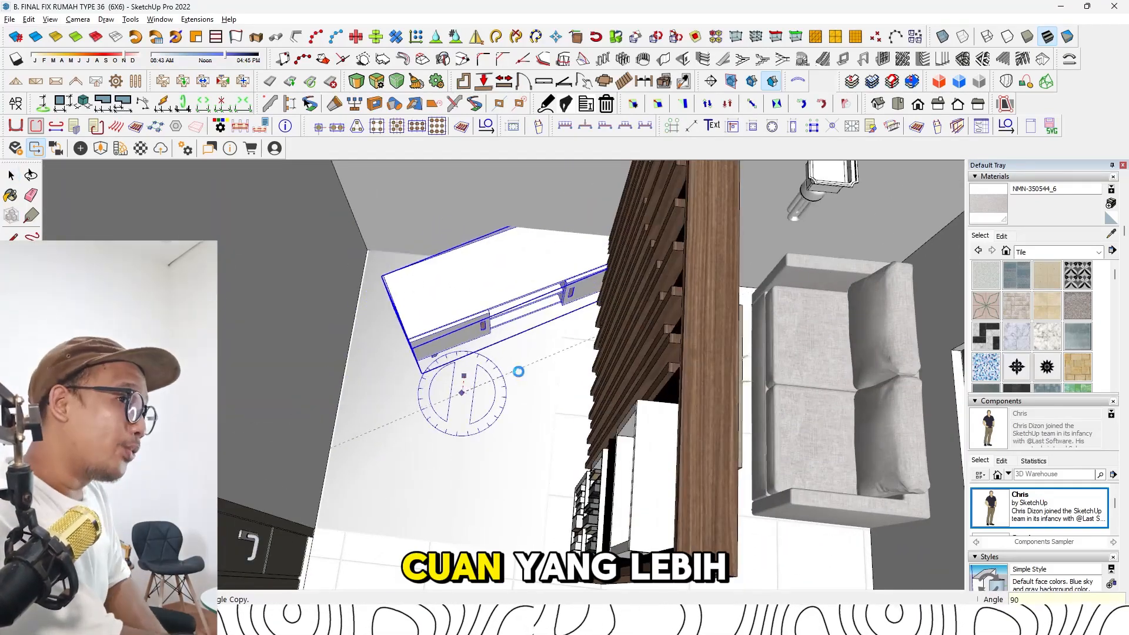
pyautogui.press('space')
pyautogui.press('m')
pyautogui.click(548, 414)
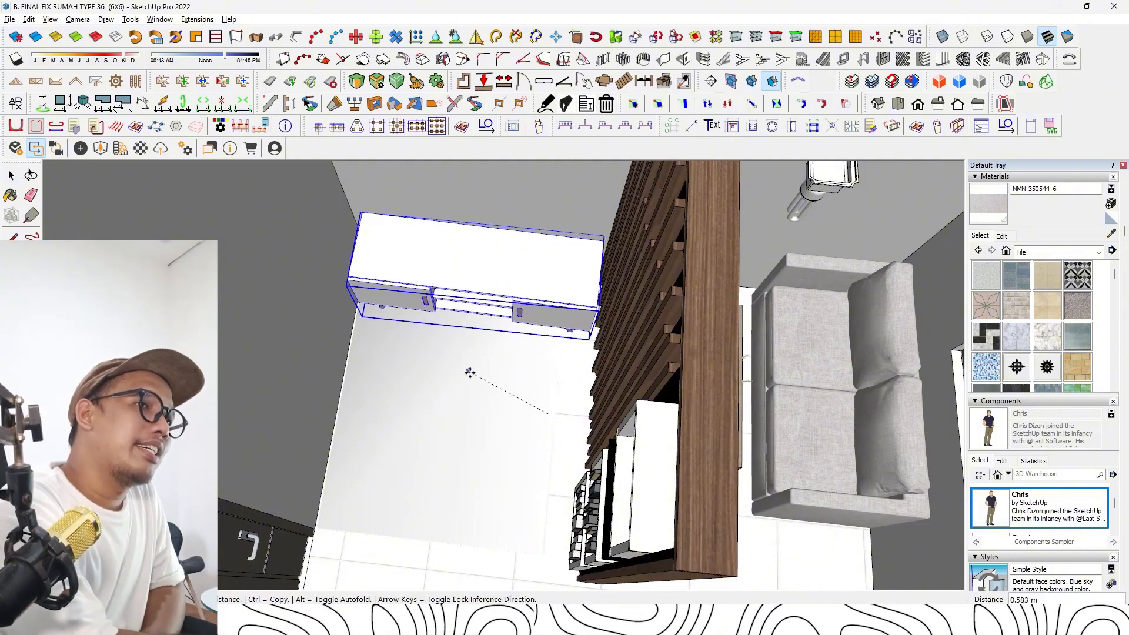
pyautogui.click(467, 373)
pyautogui.moveTo(466, 372); pyautogui.dragTo(475, 445, button='middle')
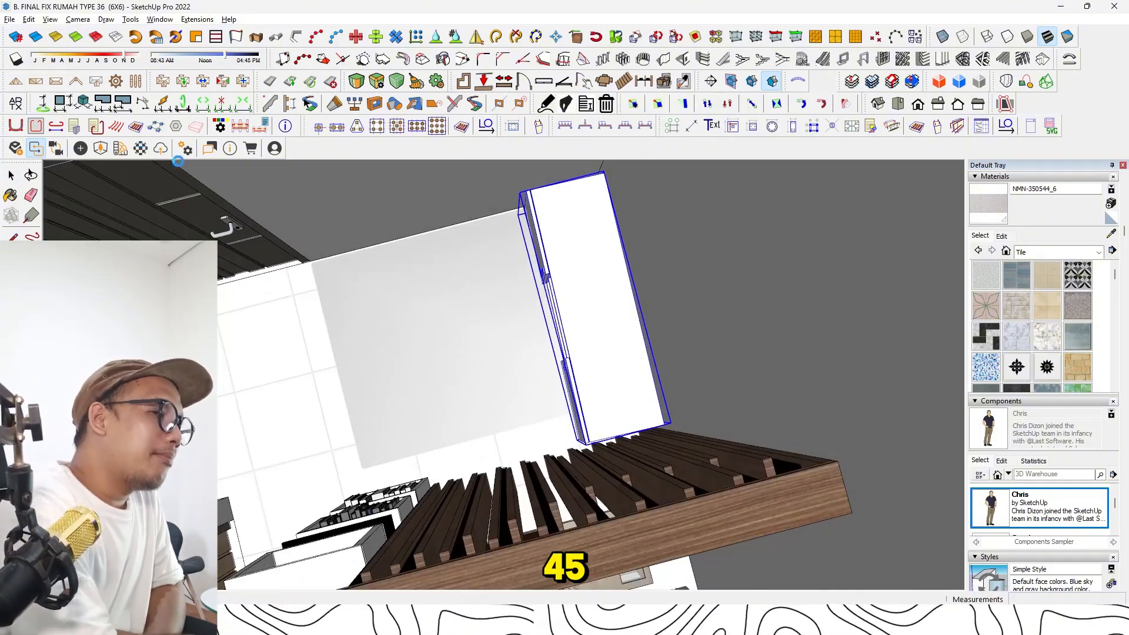
pyautogui.press('space')
# In top view, rotate the TV cabinet by about 1.2° to square it with the side wall and nudge it into place
pyautogui.press('F2')
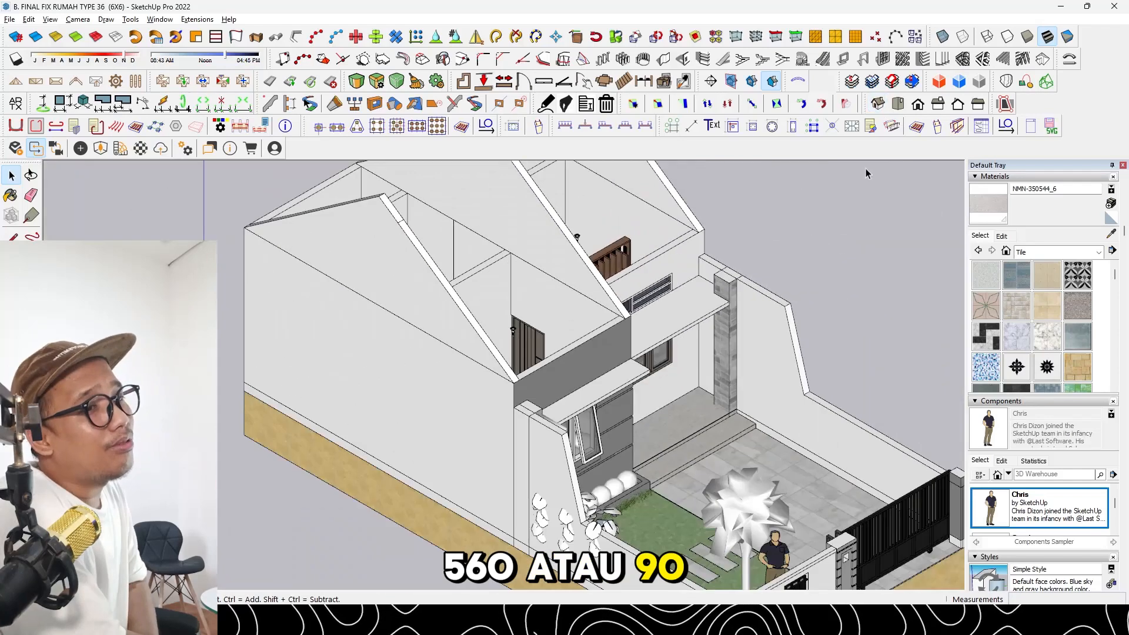
pyautogui.scroll(4, 658, 247)
pyautogui.press('q')
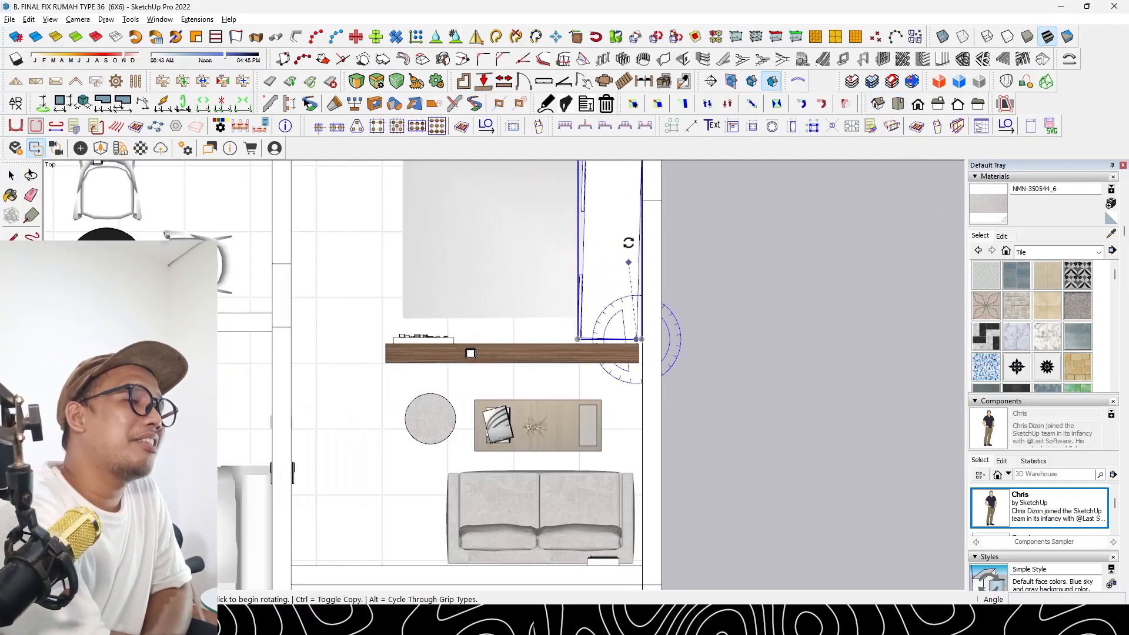
pyautogui.keyDown('shift'); pyautogui.moveTo(628, 242); pyautogui.dragTo(638, 339, button='middle'); pyautogui.keyUp('shift')
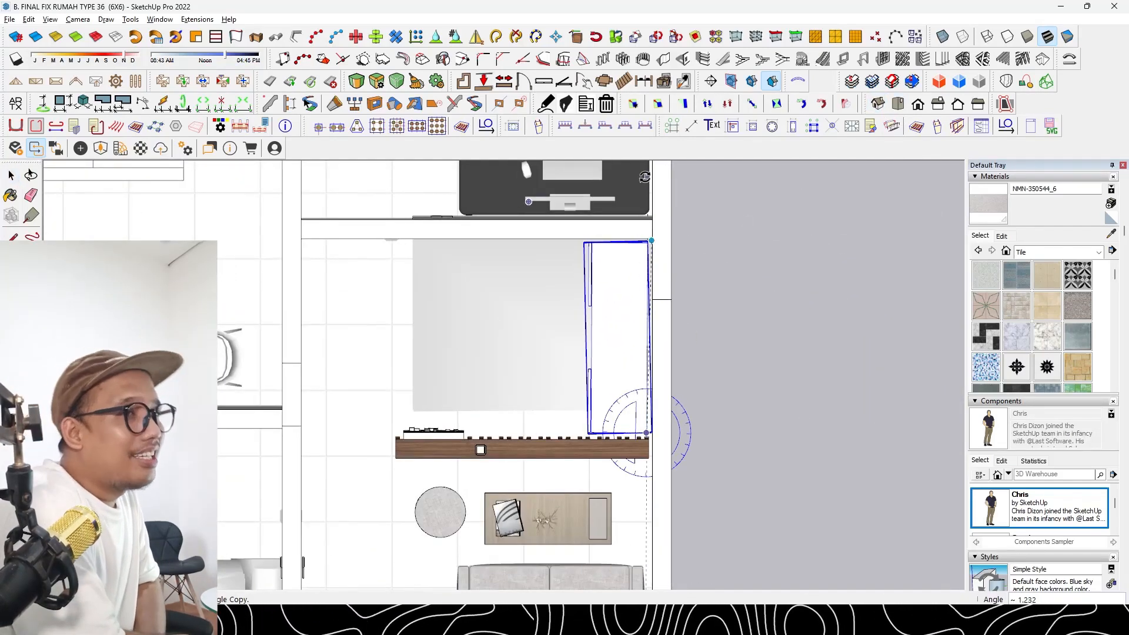
pyautogui.scroll(2, 571, 343)
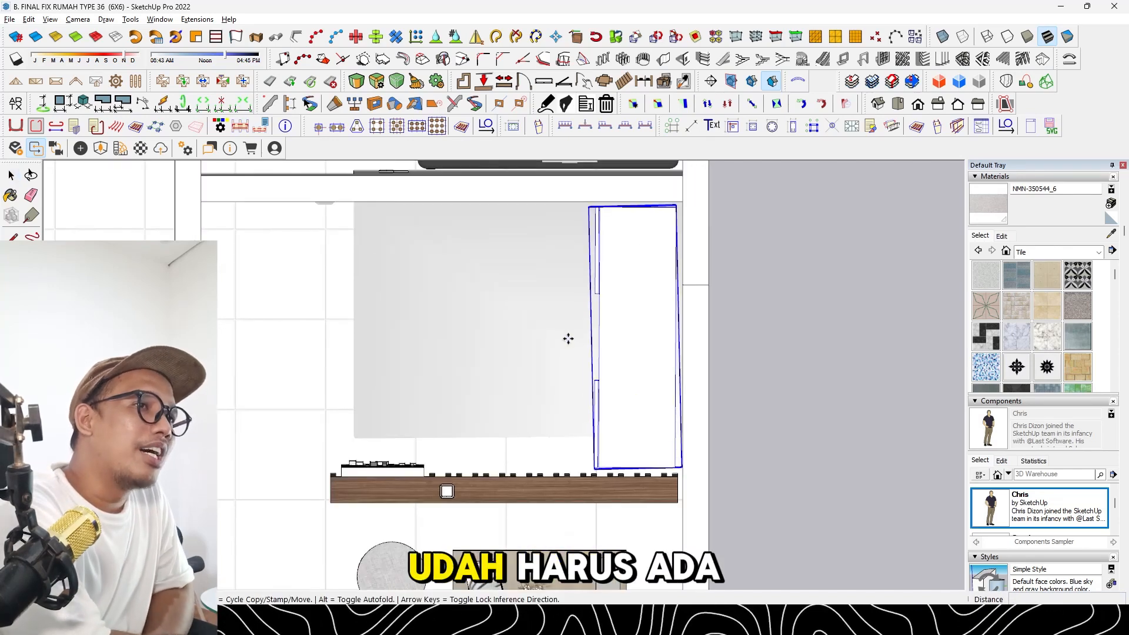
pyautogui.scroll(2, 558, 336)
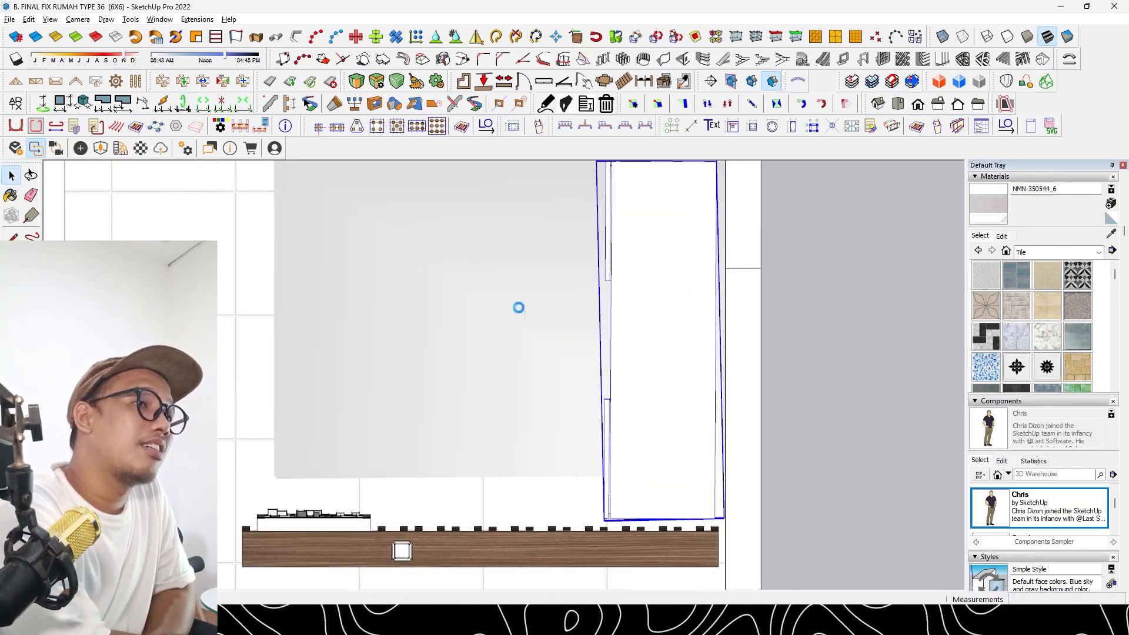
pyautogui.press('m')
pyautogui.click(513, 308)
pyautogui.click(520, 305)
pyautogui.press('space')
pyautogui.scroll(-2, 514, 311)
# Stretch the rug along the red axis by about 1.14 so it reaches the foot of the slatted partition
pyautogui.click(509, 311)
pyautogui.moveTo(637, 347); pyautogui.dragTo(665, 379, button='middle')
pyautogui.scroll(3, 674, 390)
pyautogui.press('s')
pyautogui.scroll(1, 592, 365)
pyautogui.click(564, 369)
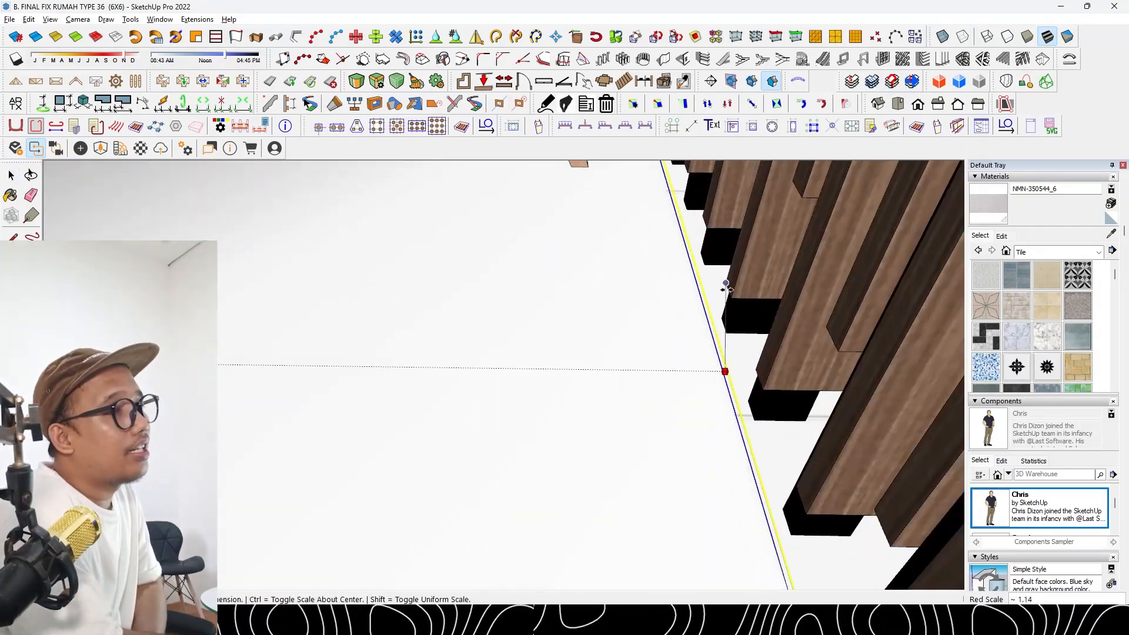
pyautogui.click(730, 309)
pyautogui.moveTo(731, 310); pyautogui.dragTo(677, 464, button='middle')
pyautogui.press('space')
pyautogui.scroll(-4, 678, 463)
pyautogui.scroll(-10, 677, 463)
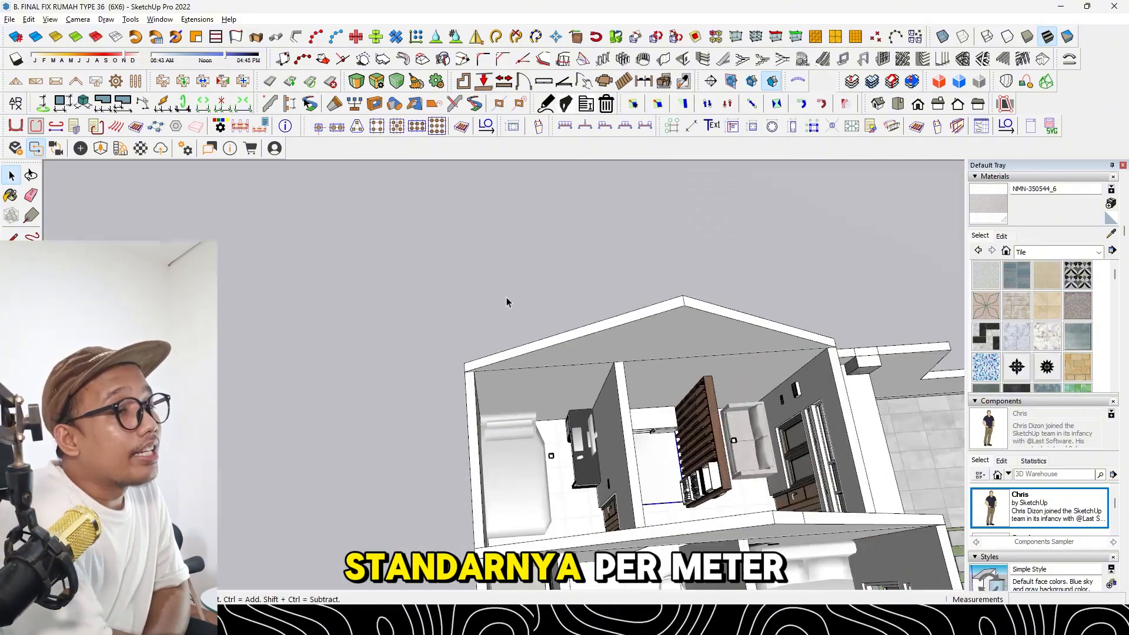
# Find and copy a television among the TV wall units in the MOBILER ASSET file
pyautogui.moveTo(506, 300)
pyautogui.mouseDown(button='middle')
pyautogui.moveTo(400, 390)
pyautogui.moveTo(309, 385)
pyautogui.mouseUp(button='middle')
pyautogui.hotkey('alt', 'Tab')
pyautogui.hotkey('alt', 'Tab')
pyautogui.click(335, 381)
pyautogui.scroll(-5, 335, 381)
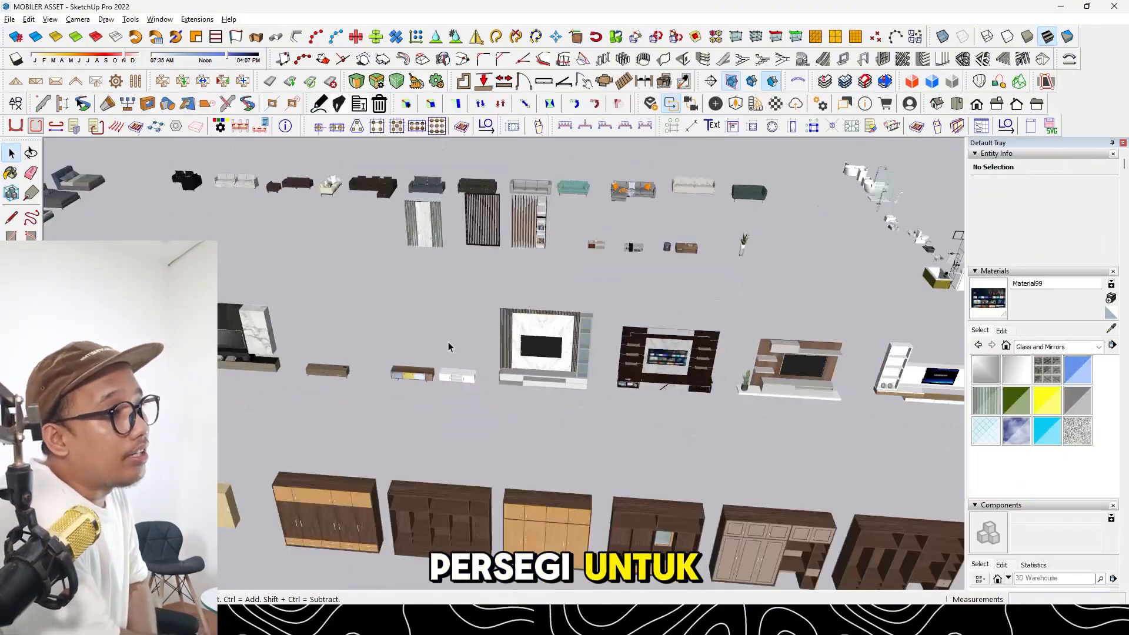
pyautogui.scroll(6, 651, 366)
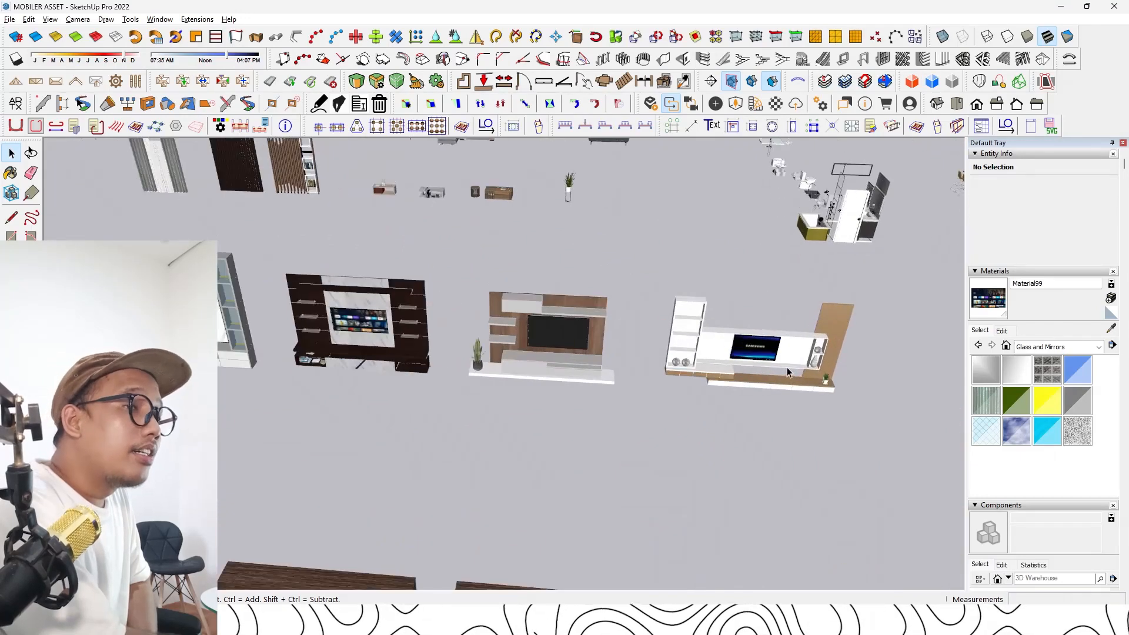
pyautogui.keyDown('shift'); pyautogui.moveTo(420, 364); pyautogui.dragTo(952, 452, button='middle'); pyautogui.keyUp('shift')
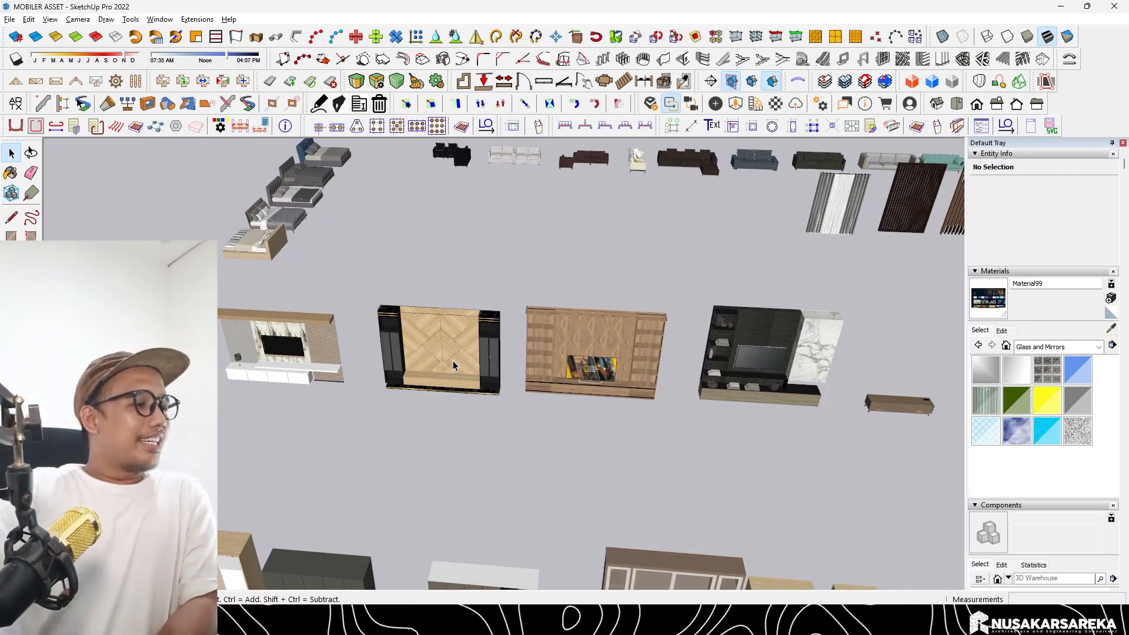
pyautogui.scroll(8, 254, 362)
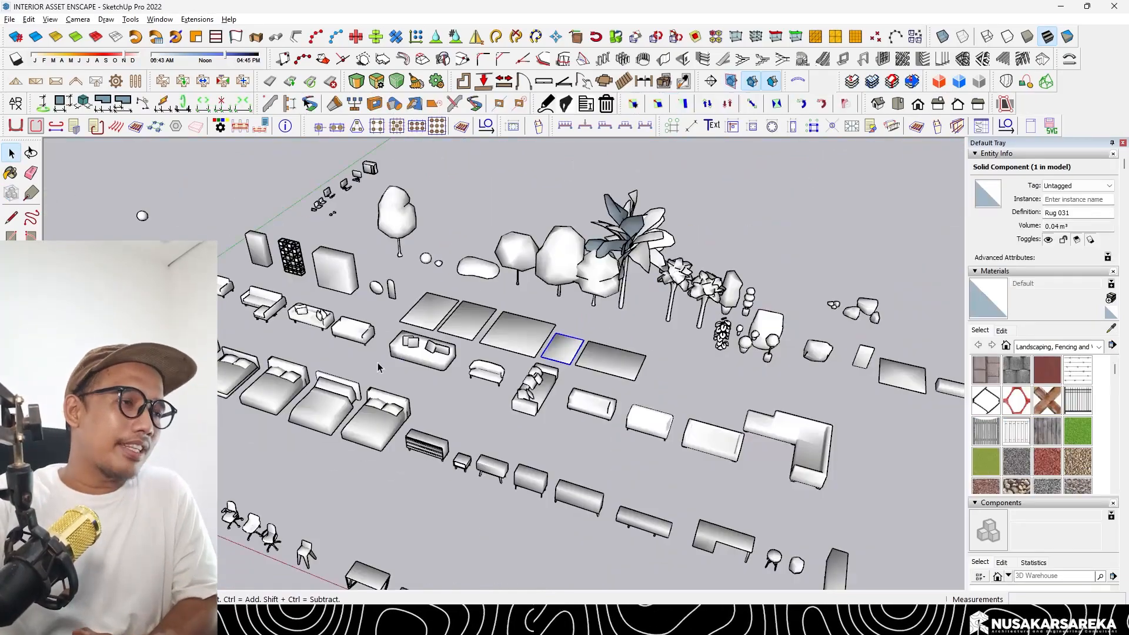
# Paste the television into the house model on top of the low white cabinet behind the partition
pyautogui.hotkey('alt', 'Tab')
pyautogui.hotkey('alt', 'Tab')
pyautogui.moveTo(611, 341)
pyautogui.mouseDown(button='middle')
pyautogui.moveTo(683, 332)
pyautogui.moveTo(629, 388)
pyautogui.mouseUp(button='middle')
pyautogui.scroll(4, 579, 444)
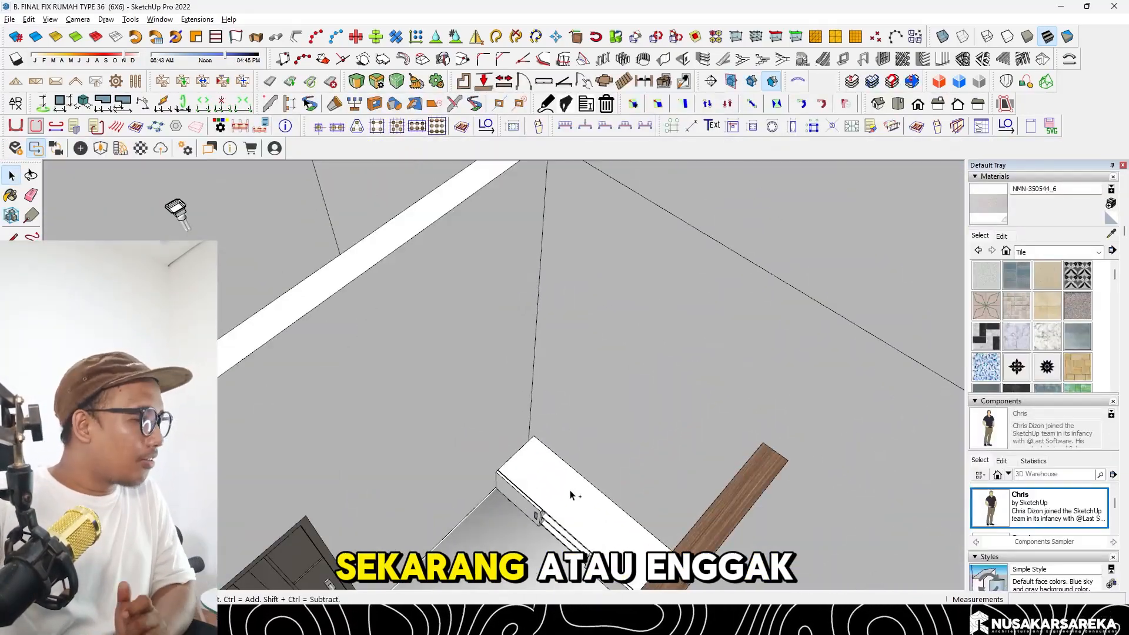
pyautogui.scroll(-3, 569, 496)
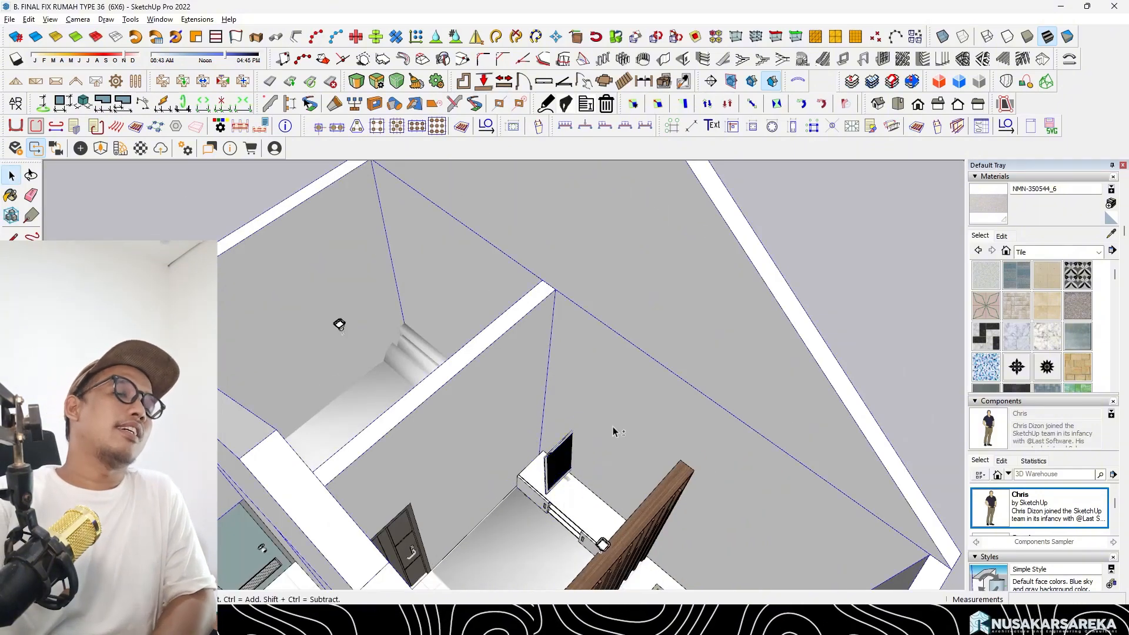
# Delete the selected house walls to open up the view of the furnished interior
pyautogui.press('Delete')
pyautogui.moveTo(613, 432); pyautogui.dragTo(288, 406, button='middle')
pyautogui.scroll(1, 400, 461)
# Move the television over the white TV cabinet and scale it down toward the cabinet's width
pyautogui.press('m')
pyautogui.click(387, 403)
pyautogui.click(480, 406)
pyautogui.scroll(2, 329, 388)
pyautogui.press('s')
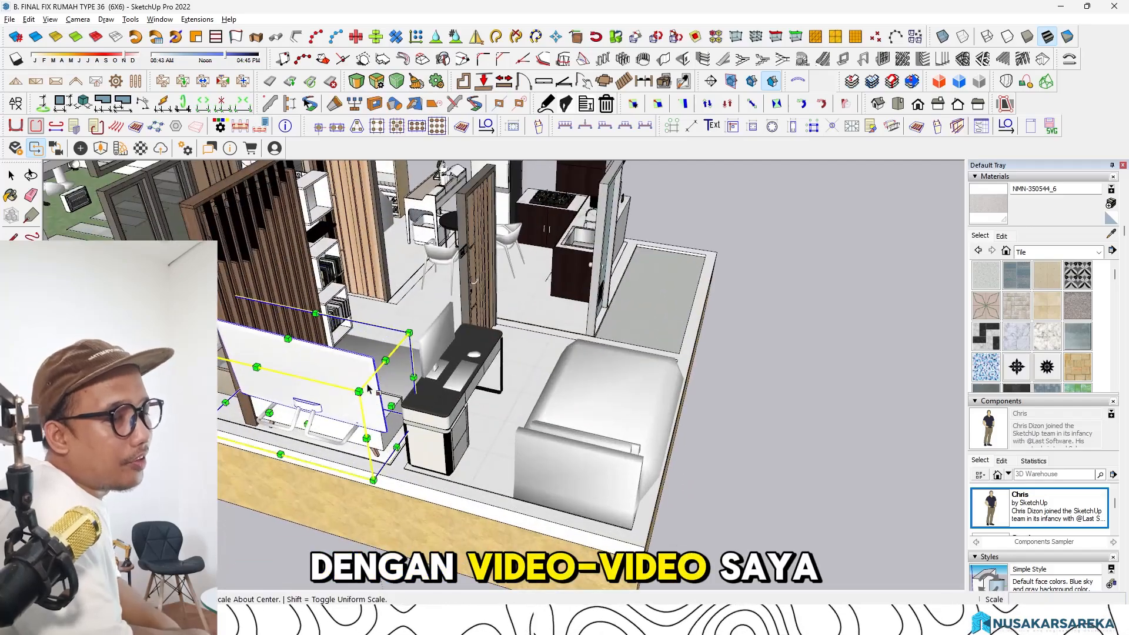
pyautogui.click(406, 335)
pyautogui.click(359, 352)
pyautogui.moveTo(500, 365); pyautogui.dragTo(335, 346, button='middle')
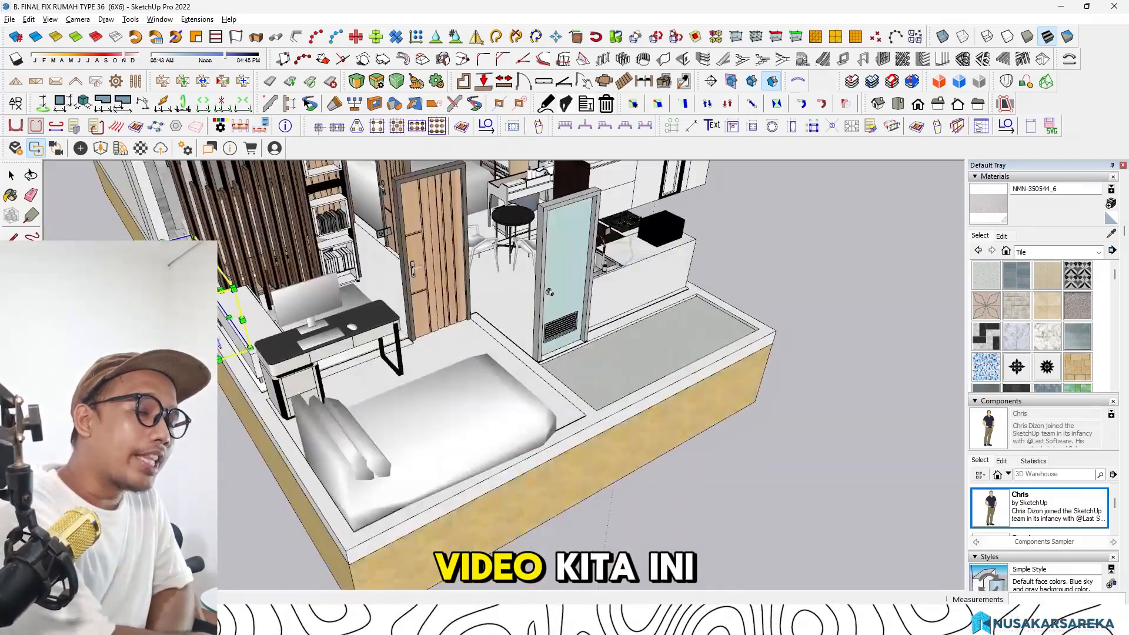
# Fit the scaled television onto the top of the white TV cabinet
pyautogui.scroll(3, 332, 341)
pyautogui.press('space')
pyautogui.click(279, 343)
pyautogui.moveTo(505, 353); pyautogui.dragTo(253, 365, button='middle')
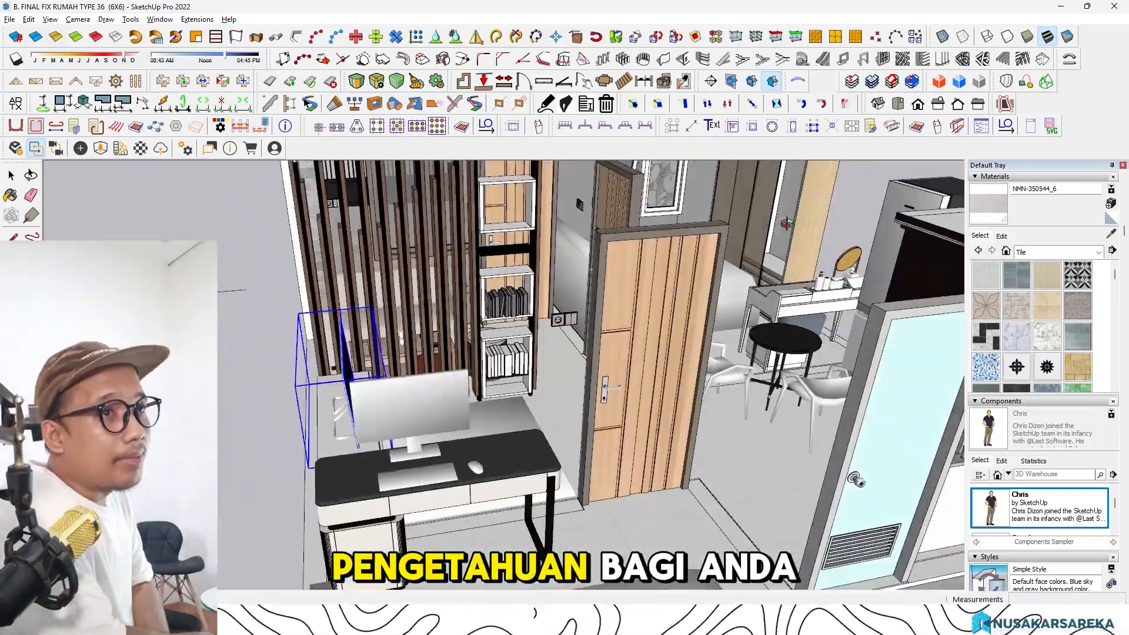
pyautogui.moveTo(787, 224); pyautogui.dragTo(459, 294, button='middle')
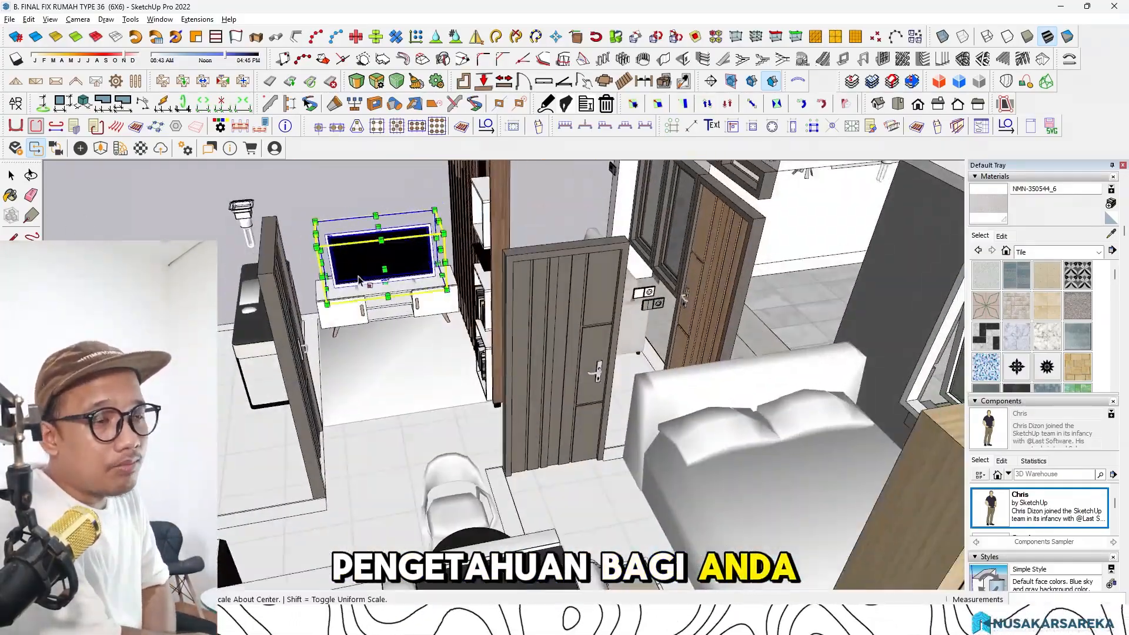
pyautogui.moveTo(194, 364); pyautogui.dragTo(430, 392, button='middle')
pyautogui.press('m')
pyautogui.click(523, 409)
# Copy the shelf decoration group with black boxes, vases and picture frames from the MOBILER ASSET file into the house model
pyautogui.hotkey('alt', 'Tab')
pyautogui.hotkey('alt', 'Tab')
pyautogui.hotkey('alt', 'Tab')
pyautogui.click(492, 377)
pyautogui.scroll(-2, 430, 398)
pyautogui.click(232, 259)
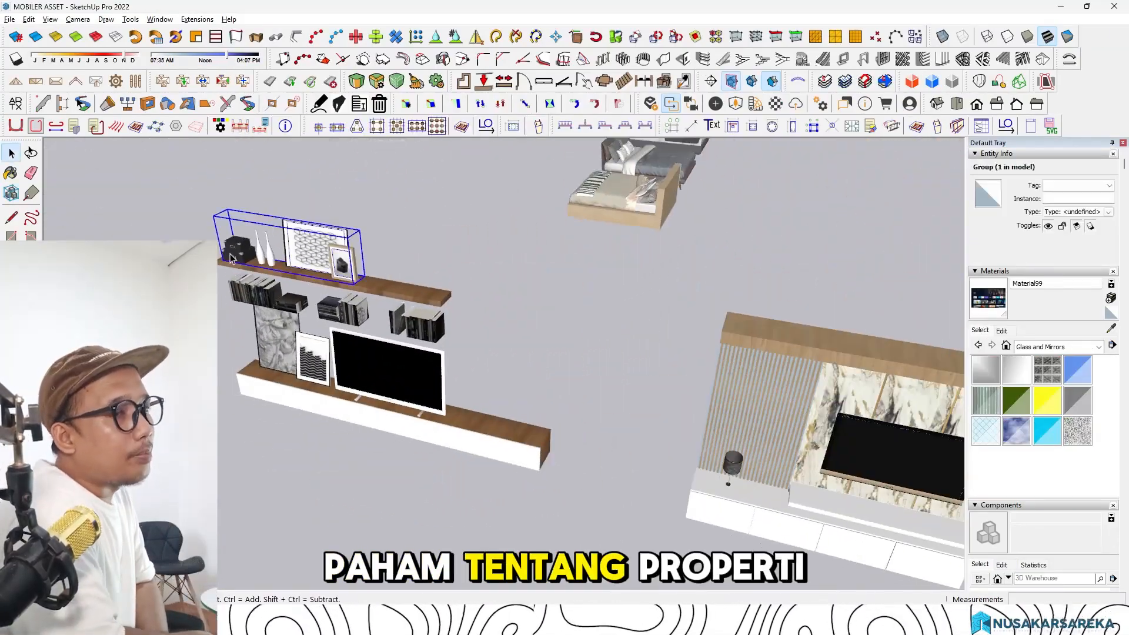
pyautogui.scroll(-3, 231, 263)
pyautogui.hotkey('alt', 'Tab')
pyautogui.hotkey('alt', 'Tab')
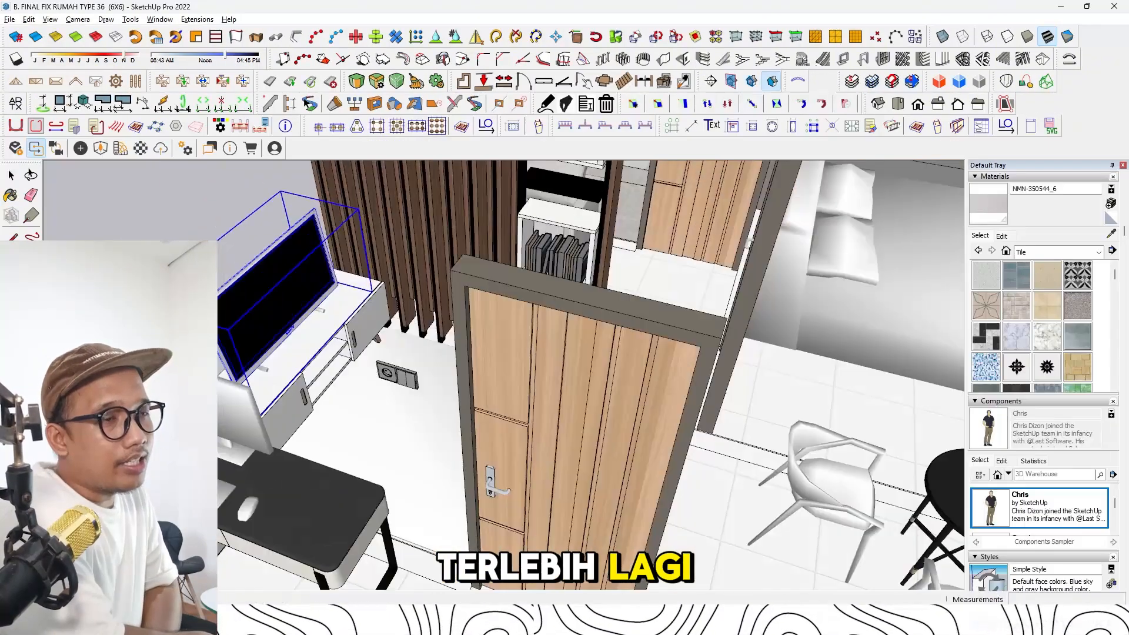
pyautogui.moveTo(329, 352)
pyautogui.mouseDown(button='middle')
pyautogui.moveTo(264, 369)
pyautogui.moveTo(265, 324)
pyautogui.moveTo(235, 315)
pyautogui.moveTo(364, 353)
pyautogui.mouseUp(button='middle')
# Rotate the pasted decoration group so it runs parallel to the TV cabinet
pyautogui.press('q')
pyautogui.click(376, 366)
pyautogui.click(348, 341)
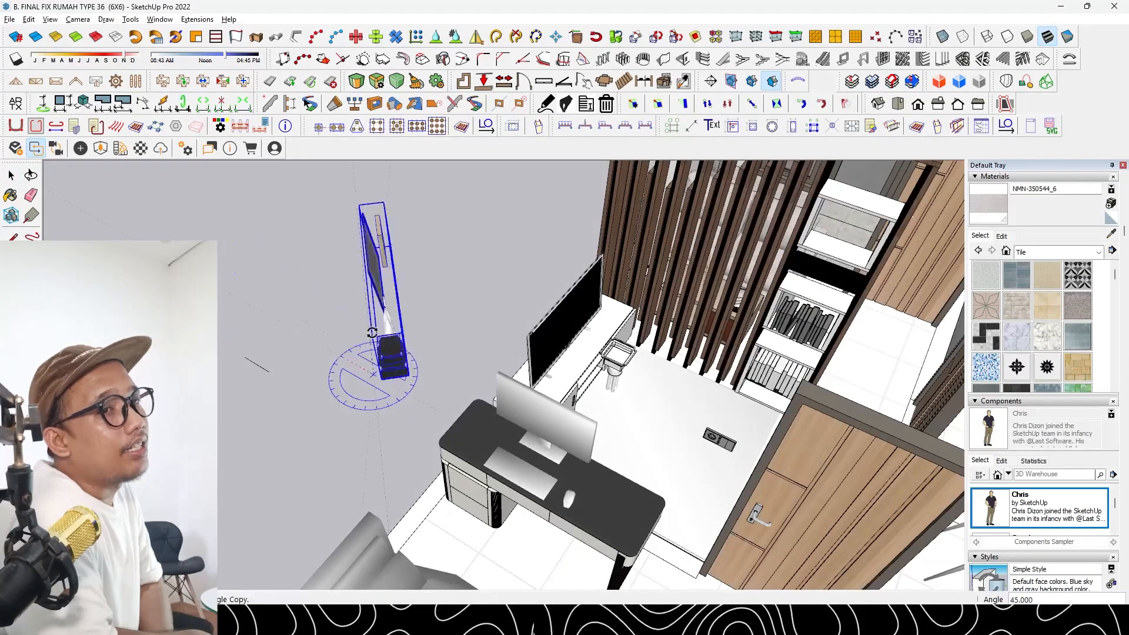
pyautogui.click(462, 320)
# Delete the two picture frames inside the decoration group
pyautogui.press('space')
pyautogui.doubleClick(472, 290)
pyautogui.moveTo(498, 306); pyautogui.dragTo(439, 208)
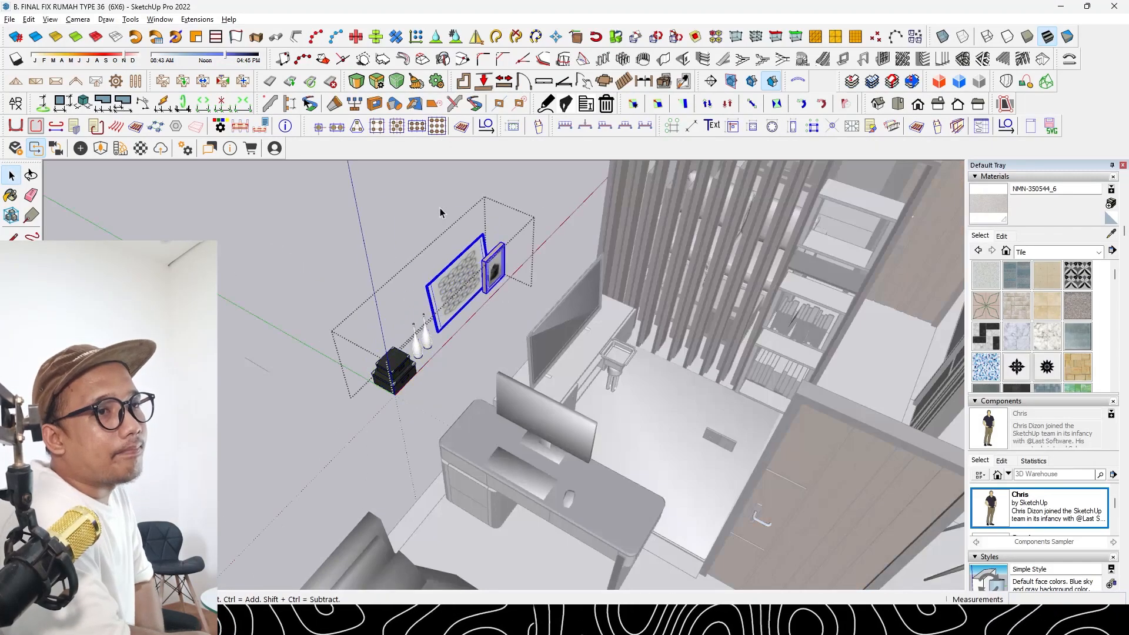
pyautogui.press('Delete')
pyautogui.click(456, 347)
pyautogui.click(431, 347)
pyautogui.click(429, 326)
pyautogui.press('space')
pyautogui.moveTo(418, 353); pyautogui.dragTo(323, 335, button='middle')
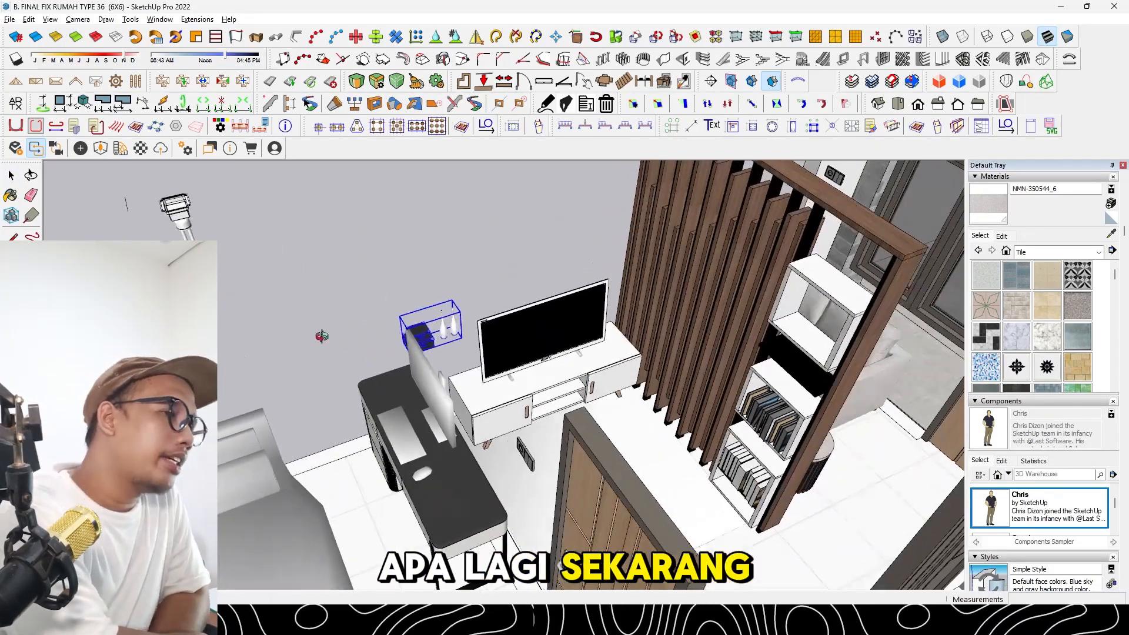
# Move the group of black boxes and vases onto the end of the TV cabinet nearest the desk
pyautogui.scroll(3, 418, 335)
pyautogui.moveTo(423, 346); pyautogui.dragTo(380, 338, button='middle')
pyautogui.press('m')
pyautogui.click(427, 345)
pyautogui.click(459, 414)
pyautogui.scroll(2, 459, 414)
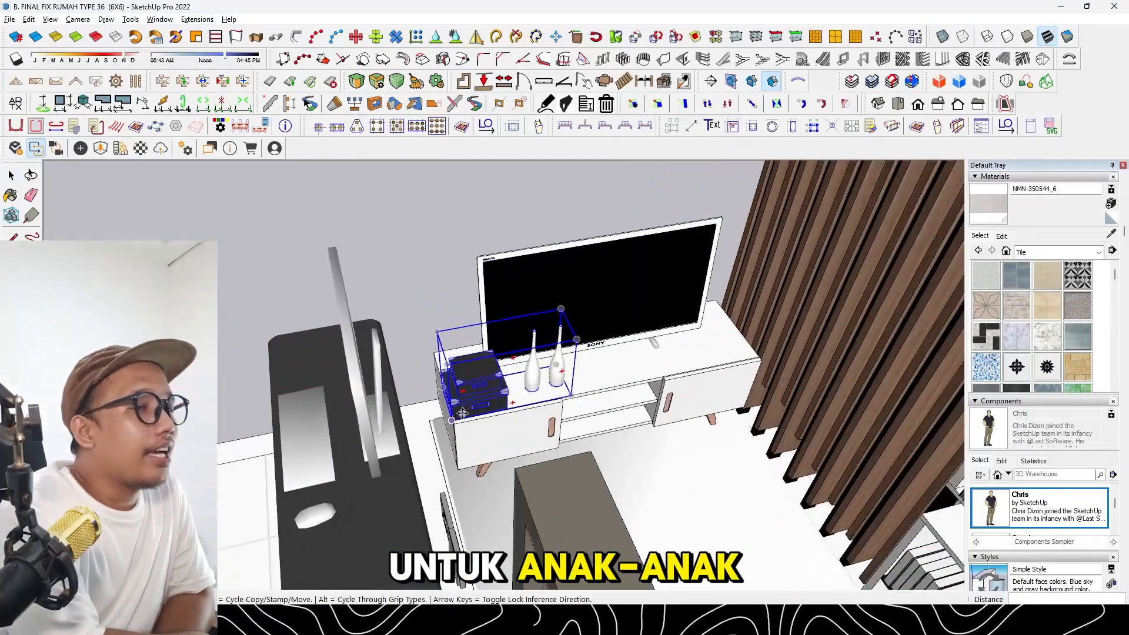
pyautogui.moveTo(458, 413); pyautogui.dragTo(374, 391, button='middle')
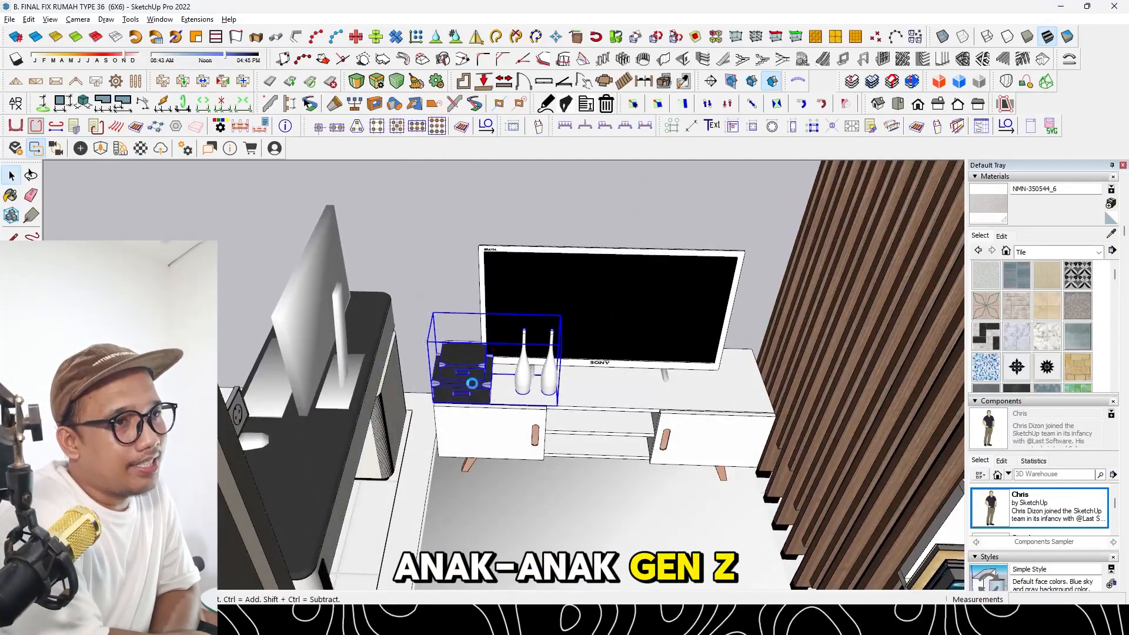
# Delete the black boxes inside the decoration group, keeping only the two white vases
pyautogui.doubleClick(472, 384)
pyautogui.moveTo(498, 397); pyautogui.dragTo(403, 278)
pyautogui.press('Delete')
pyautogui.click(558, 379)
# Move the two vases to the end of the TV cabinet beside the slatted partition
pyautogui.click(529, 378)
pyautogui.press('m')
pyautogui.click(481, 393)
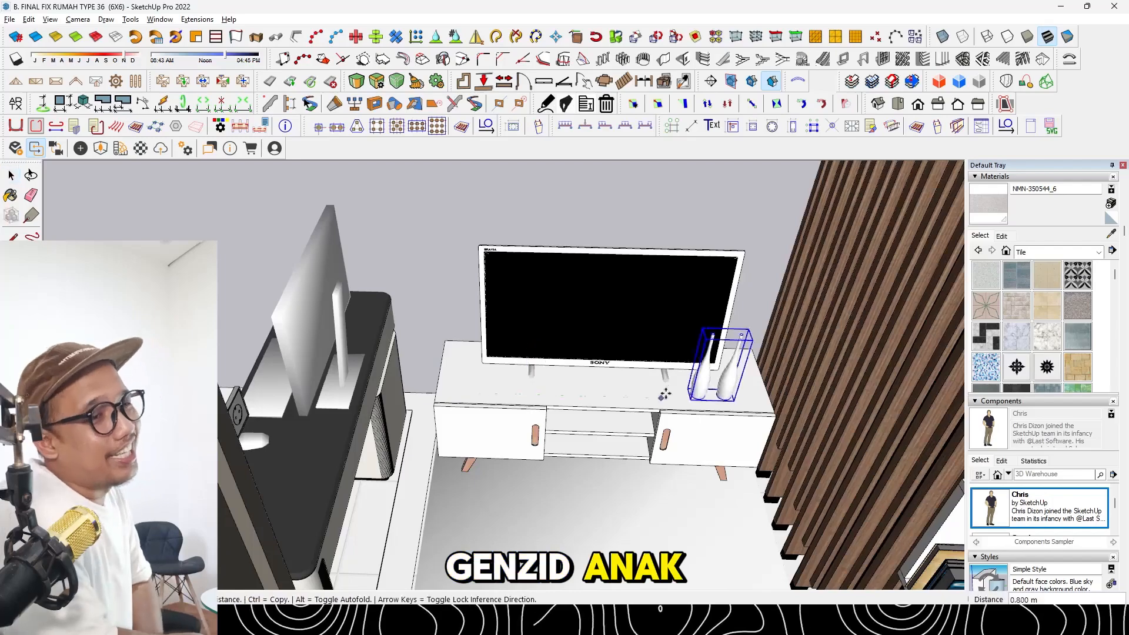
pyautogui.click(708, 393)
# Rotate the pair of vases to stand at an angle on the end of the TV cabinet
pyautogui.scroll(2, 711, 396)
pyautogui.press('q')
pyautogui.click(716, 396)
pyautogui.click(712, 385)
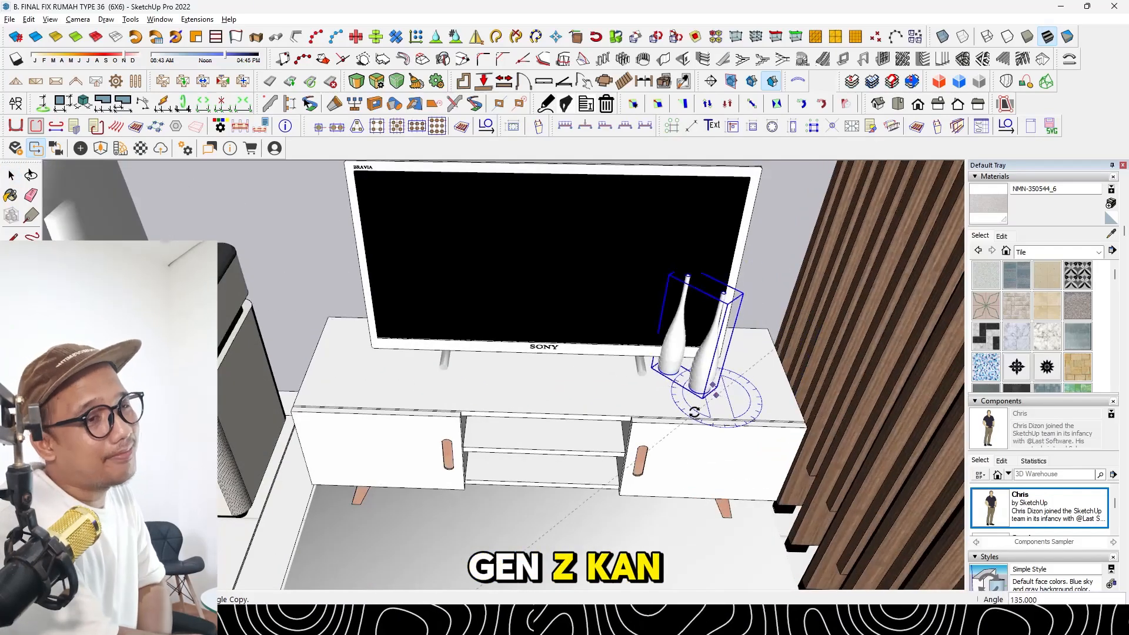
pyautogui.click(638, 399)
pyautogui.click(692, 393)
pyautogui.press('space')
pyautogui.scroll(-5, 652, 379)
pyautogui.moveTo(650, 378); pyautogui.dragTo(604, 373, button='middle')
# Look through the TV wall units and cabinets in the MOBILER ASSET file for further furnishings
pyautogui.hotkey('alt', 'Tab')
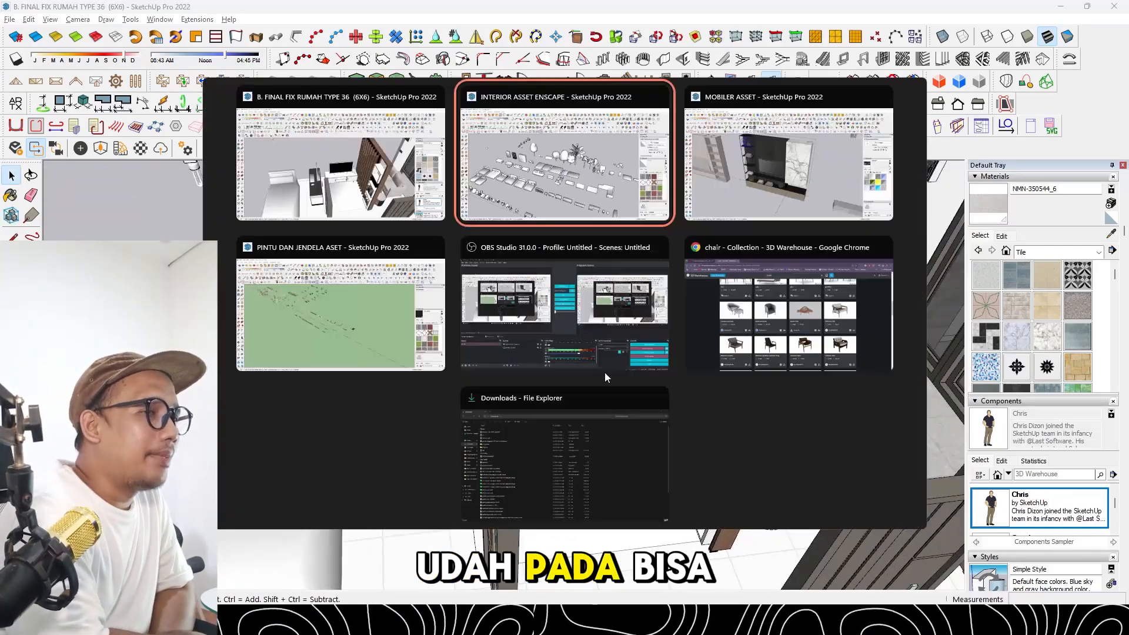
pyautogui.hotkey('alt', 'Tab')
pyautogui.hotkey('alt', 'Tab')
pyautogui.scroll(-4, 605, 372)
pyautogui.scroll(-3, 747, 278)
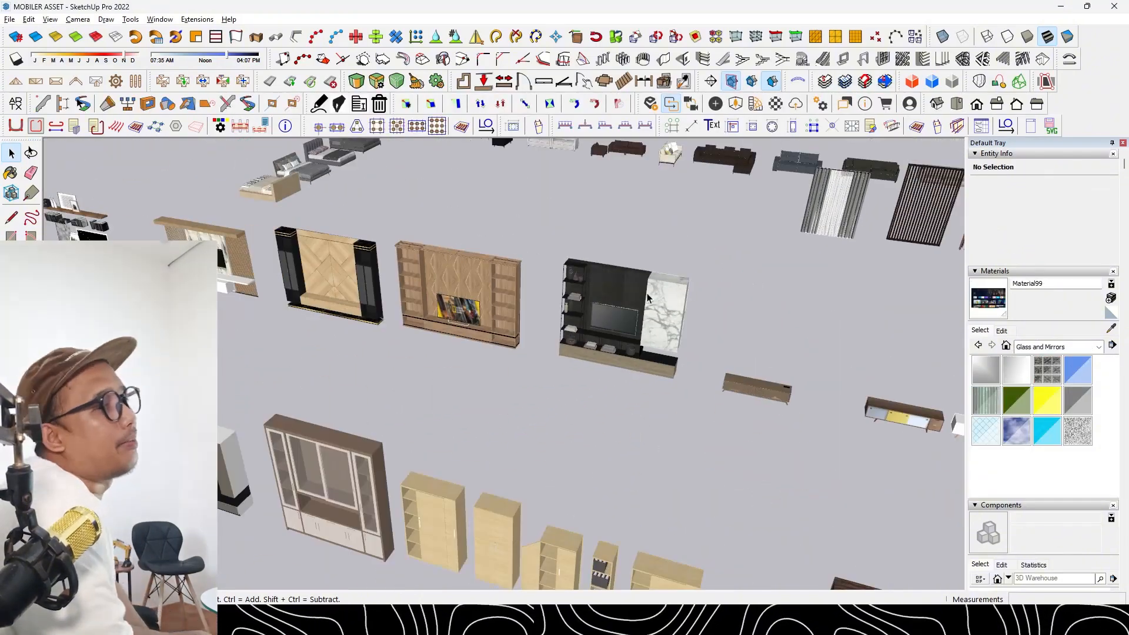
pyautogui.hotkey('alt', 'Tab')
pyautogui.hotkey('alt', 'Tab')
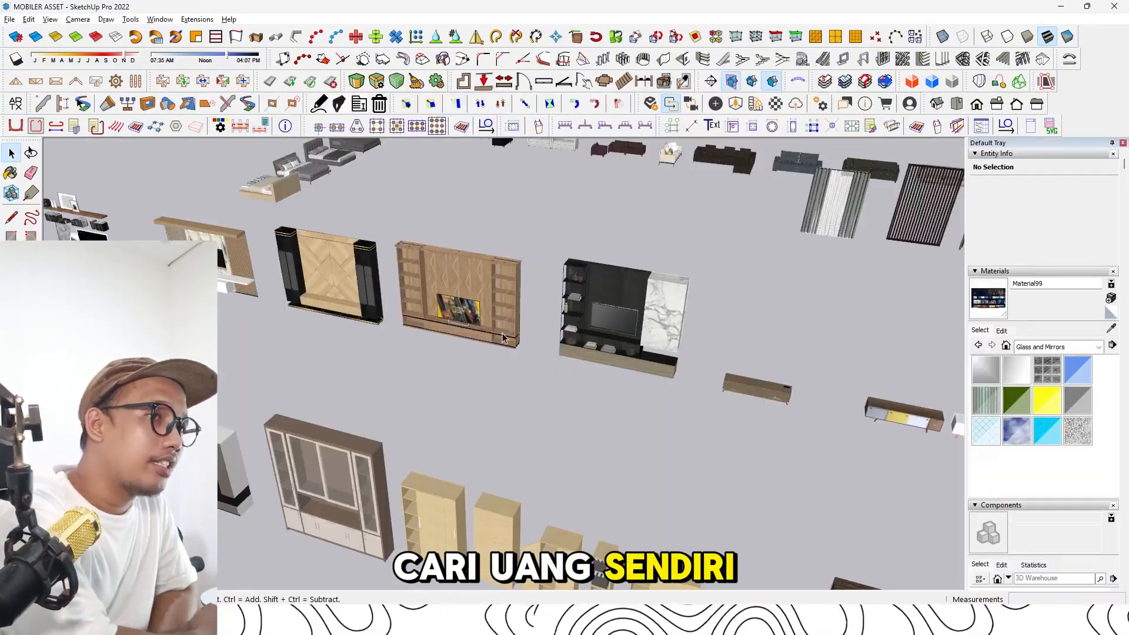
pyautogui.keyDown('shift'); pyautogui.moveTo(141, 279); pyautogui.dragTo(351, 362, button='middle'); pyautogui.keyUp('shift')
pyautogui.scroll(8, 304, 311)
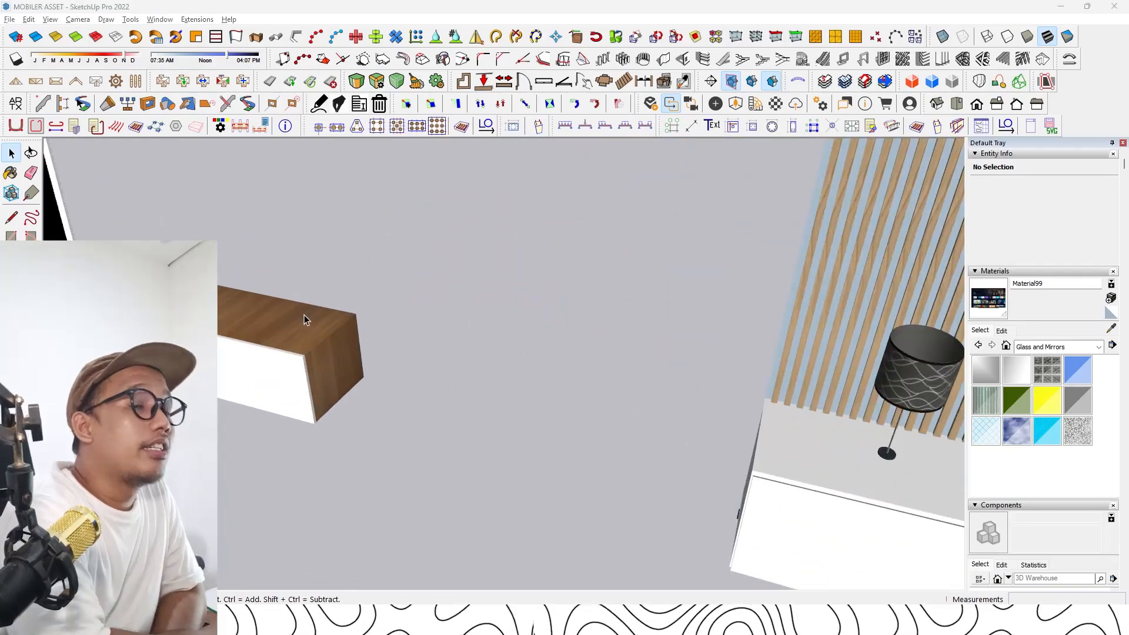
# Return to the house model and paint the TV cabinet's top with the partition's Wood Bamboo material
pyautogui.hotkey('alt', 'Tab')
pyautogui.moveTo(305, 315); pyautogui.dragTo(1124, 279, button='middle')
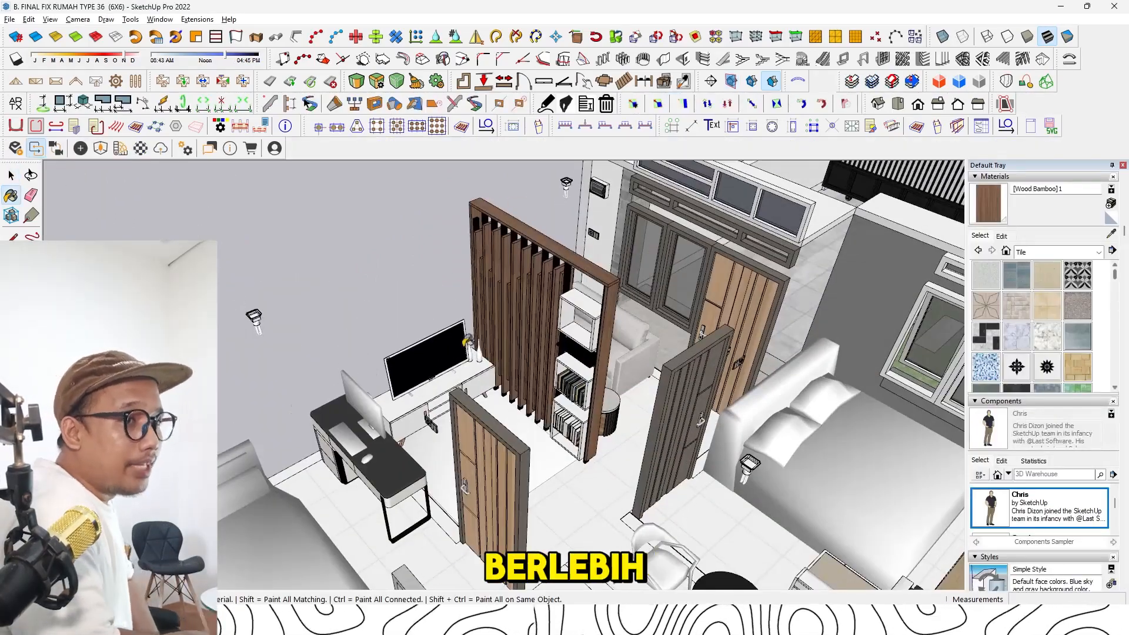
pyautogui.scroll(4, 461, 359)
pyautogui.press('space')
pyautogui.doubleClick(432, 401)
pyautogui.doubleClick(433, 401)
pyautogui.click(417, 404)
pyautogui.press('b')
pyautogui.click(415, 401)
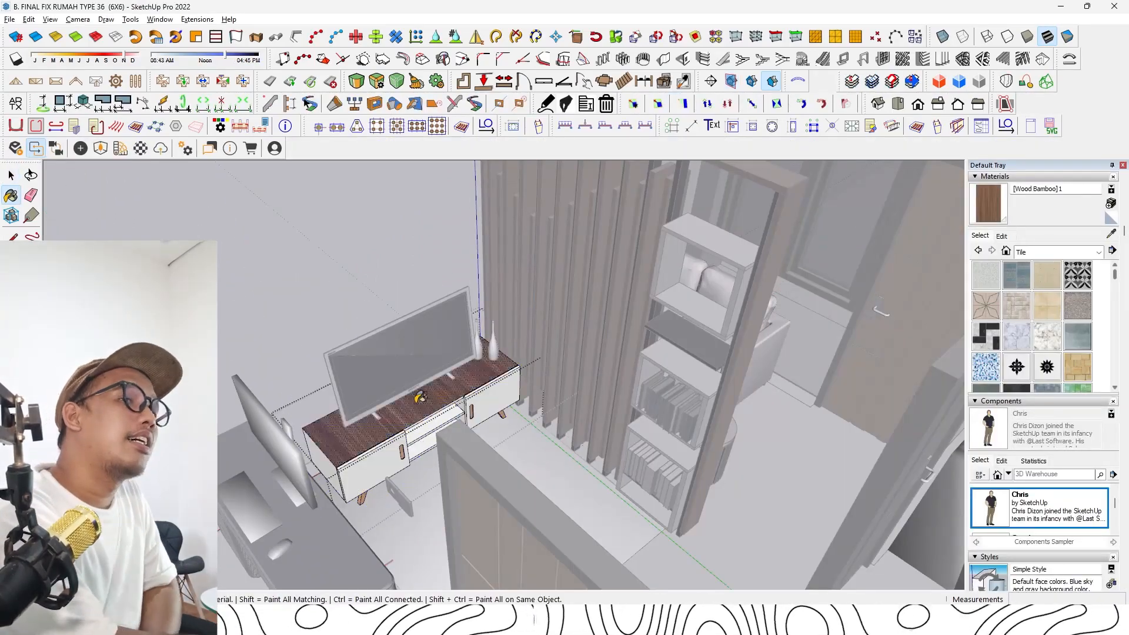
# Lighten the Wood Bamboo material by setting its saturation to 35 and brightness to 57
pyautogui.press('space')
pyautogui.press('Escape')
pyautogui.press('Escape')
pyautogui.moveTo(429, 404); pyautogui.dragTo(321, 326, button='middle')
pyautogui.click(1004, 236)
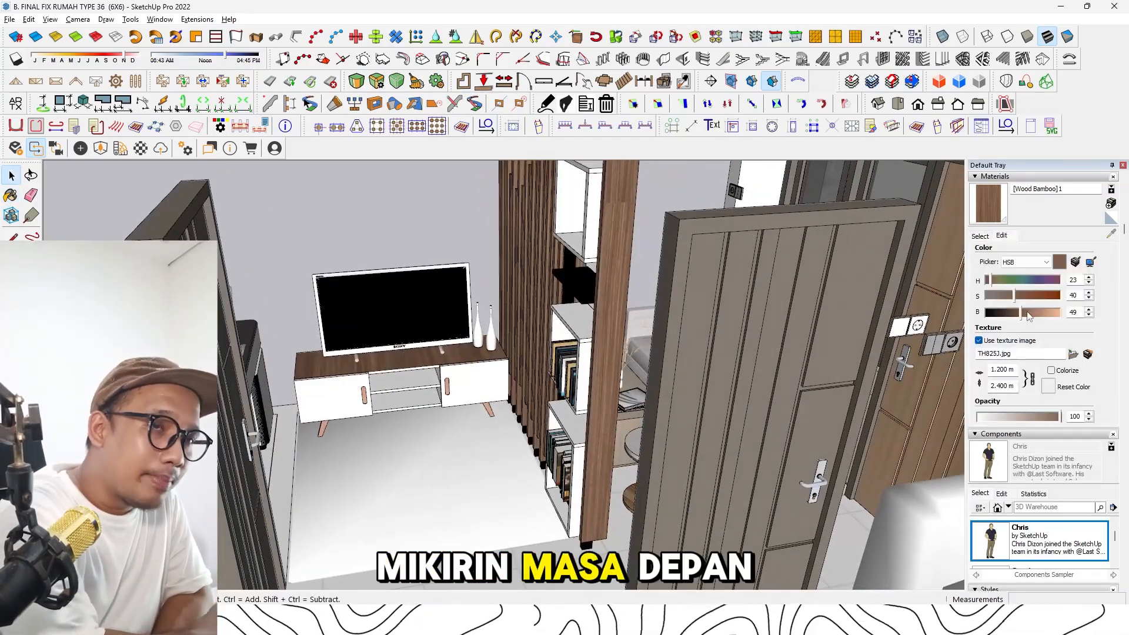
pyautogui.moveTo(1022, 313); pyautogui.dragTo(1030, 313)
# Paint the TV cabinet's front leg near the partition with Wood Bamboo and set that material's brightness to 72
pyautogui.moveTo(259, 247); pyautogui.dragTo(303, 301, button='middle')
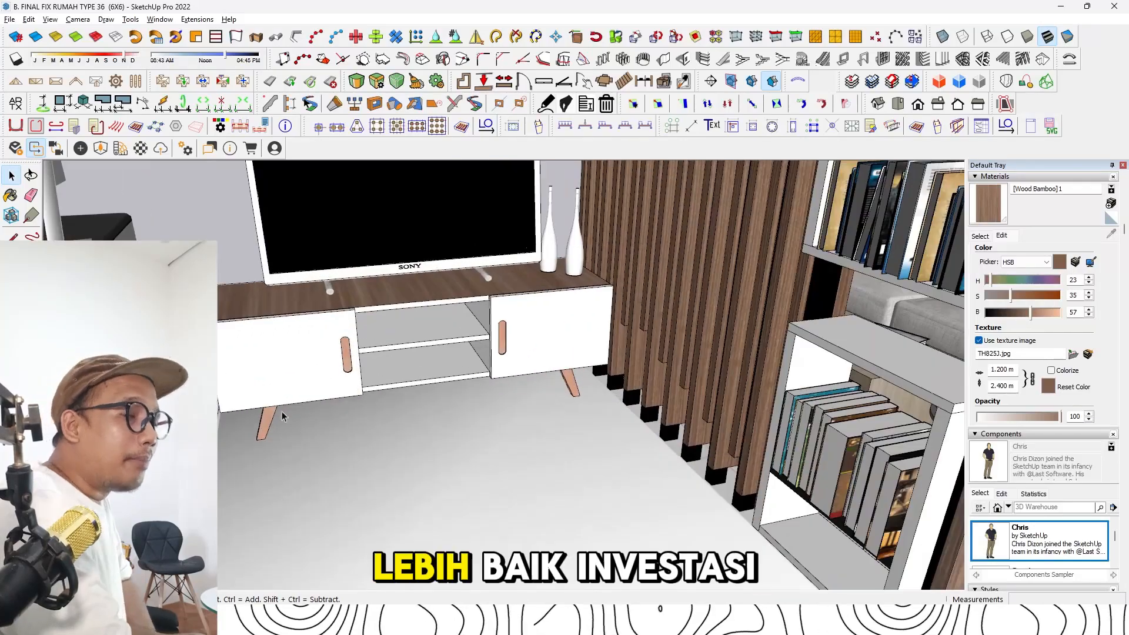
pyautogui.doubleClick(272, 417)
pyautogui.doubleClick(272, 417)
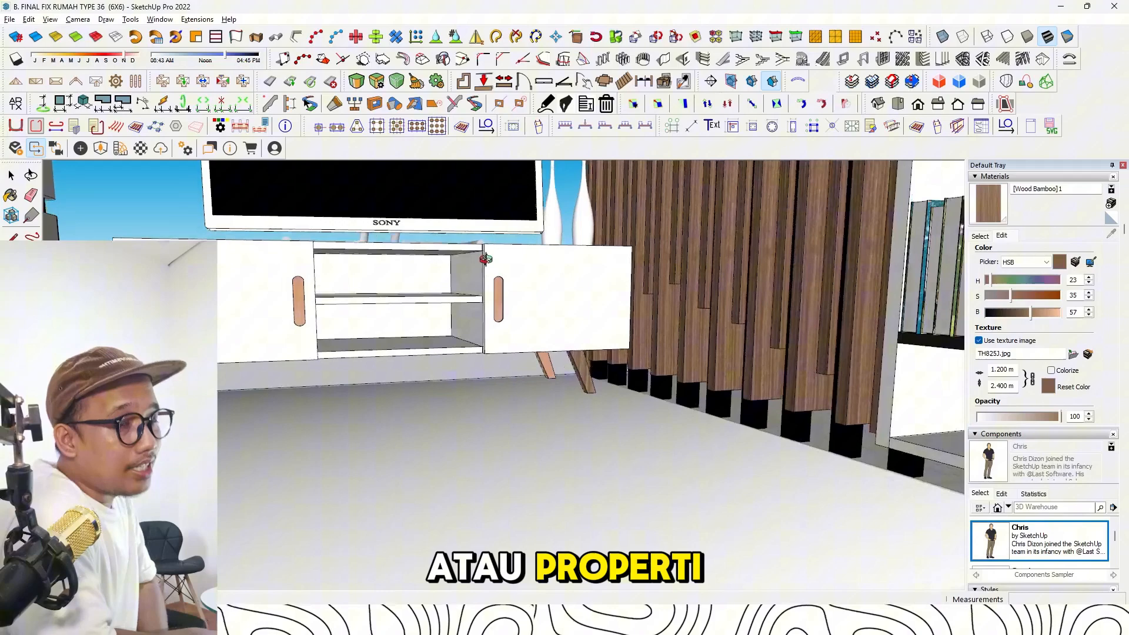
pyautogui.click(540, 360)
pyautogui.doubleClick(540, 360)
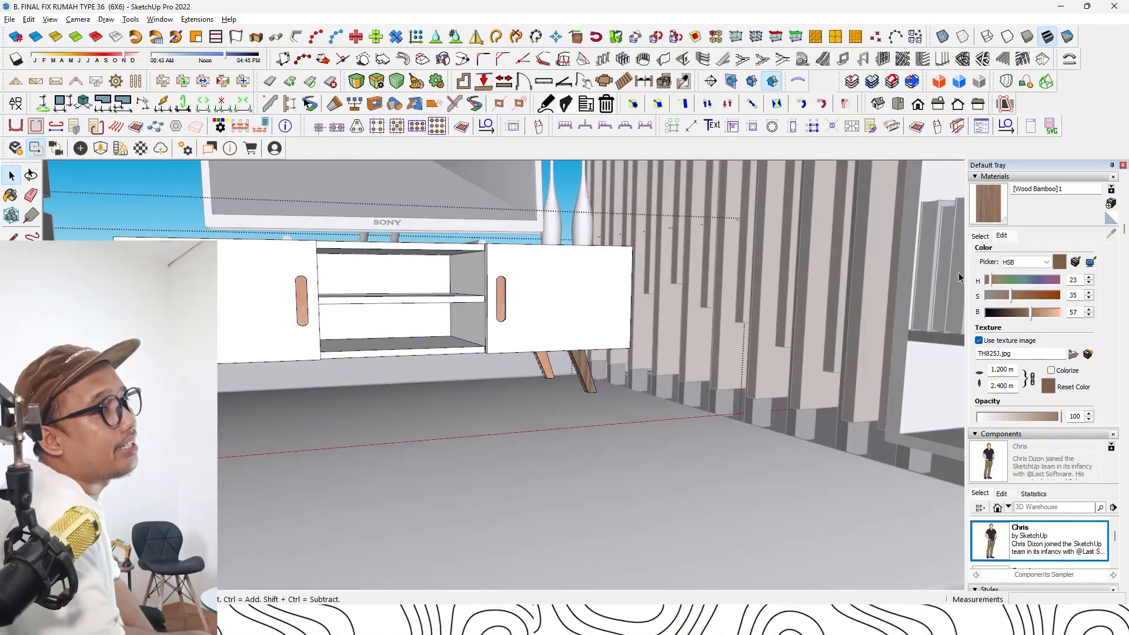
pyautogui.click(1040, 313)
# Open the TV cabinet's rear leg near the partition and give it the same wood material
pyautogui.click(459, 348)
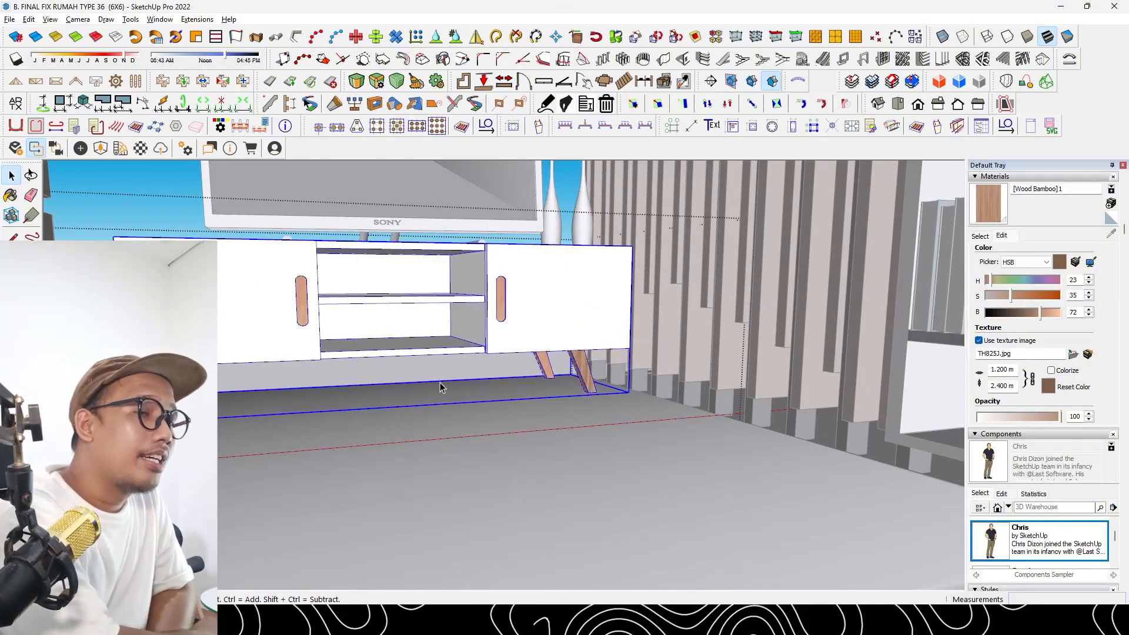
pyautogui.doubleClick(541, 369)
pyautogui.tripleClick(541, 369)
pyautogui.moveTo(342, 357); pyautogui.dragTo(291, 354, button='middle')
pyautogui.press('space')
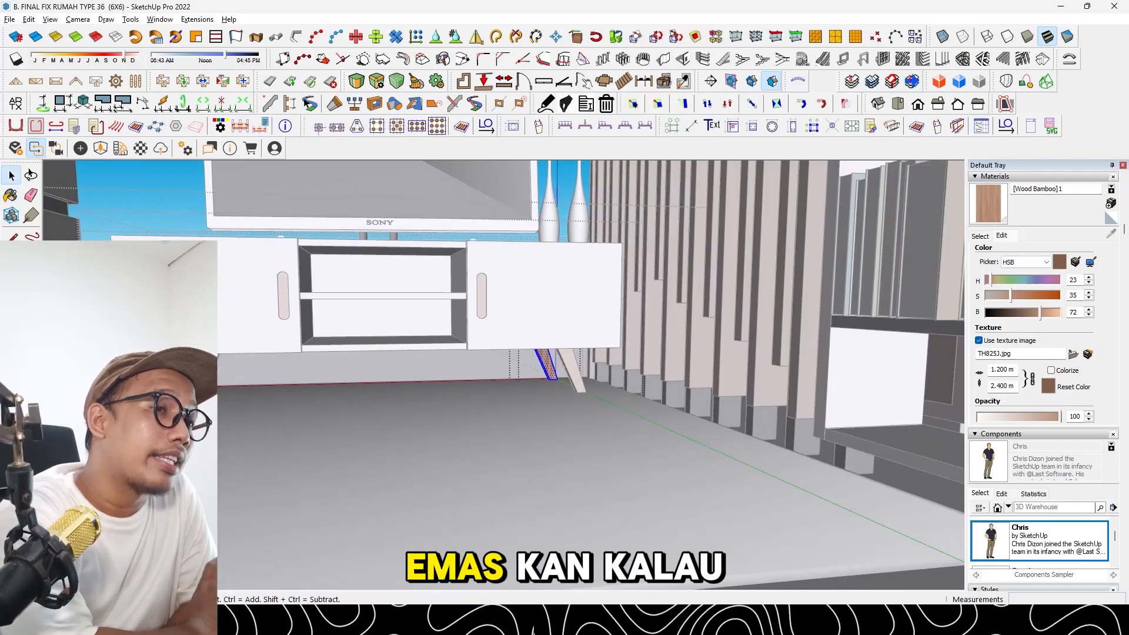
pyautogui.press('Escape')
pyautogui.press('Escape')
pyautogui.moveTo(273, 312); pyautogui.dragTo(272, 394, button='middle')
pyautogui.scroll(-3, 545, 466)
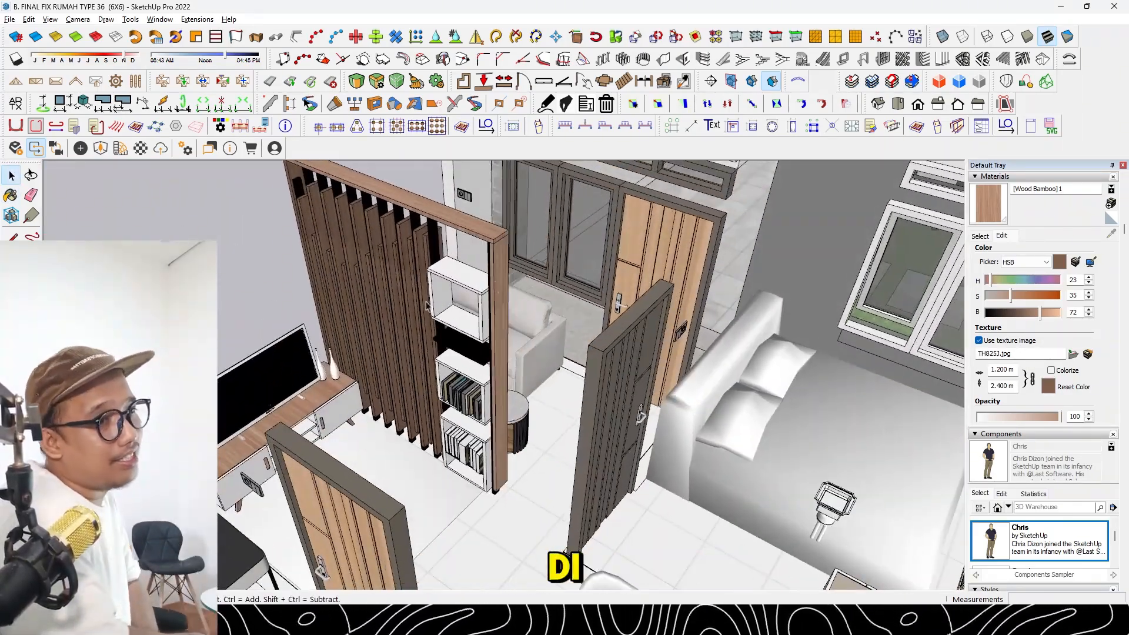
# Sample the partition slats' wood material and lighten it to saturation 37 and brightness 70
pyautogui.moveTo(427, 306); pyautogui.dragTo(499, 329, button='middle')
pyautogui.click(980, 237)
pyautogui.click(1110, 234)
pyautogui.scroll(4, 420, 266)
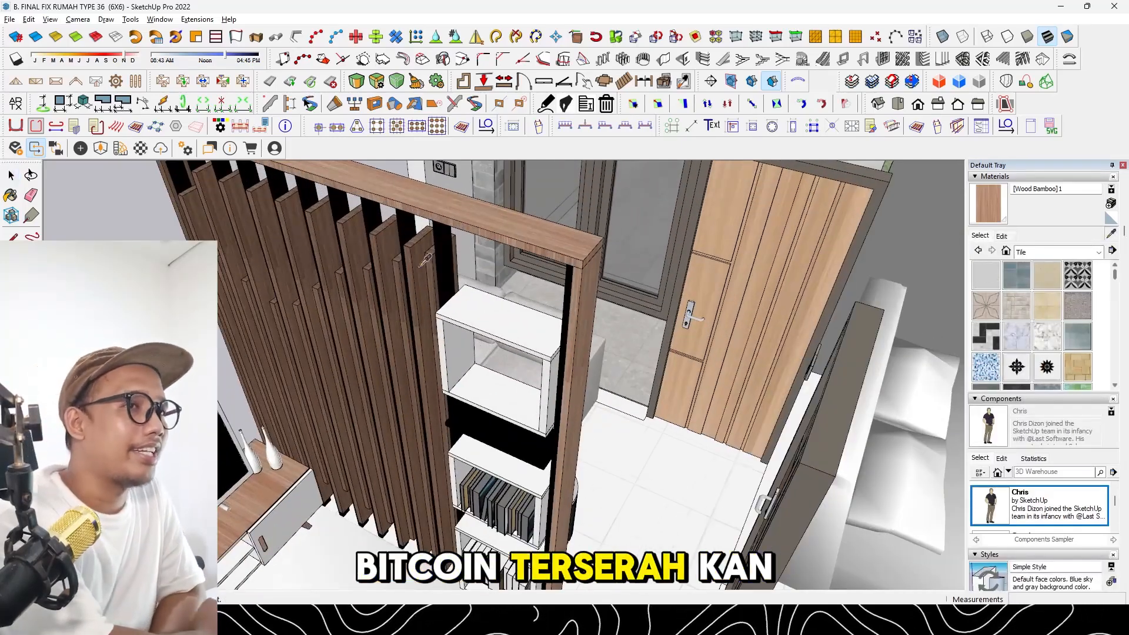
pyautogui.click(425, 259)
pyautogui.click(1001, 235)
pyautogui.click(1035, 312)
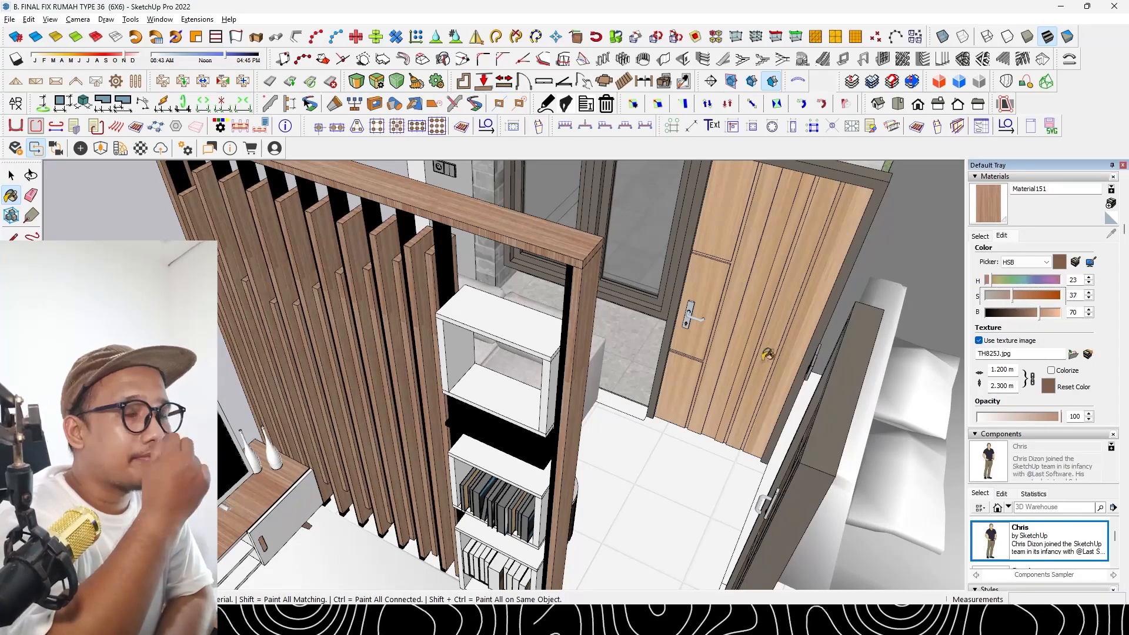
pyautogui.scroll(-3, 768, 354)
pyautogui.moveTo(767, 354); pyautogui.dragTo(629, 326, button='middle')
# Paint the partition's top beam and end post with the Chêne du Perche wood material
pyautogui.click(987, 236)
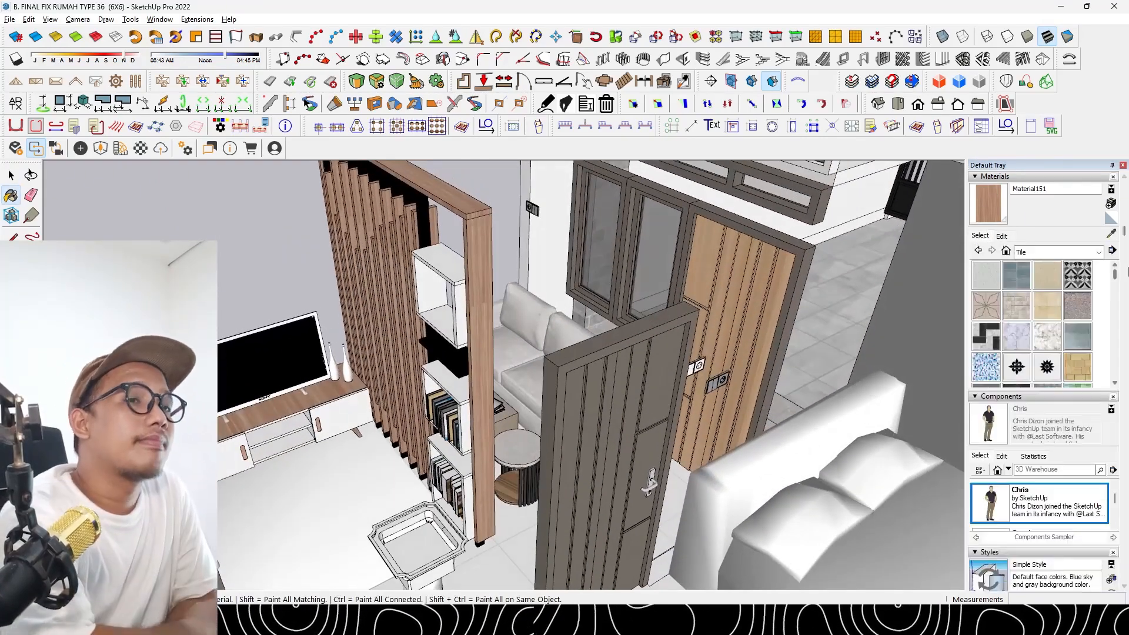
pyautogui.press('space')
pyautogui.click(435, 187)
pyautogui.doubleClick(435, 187)
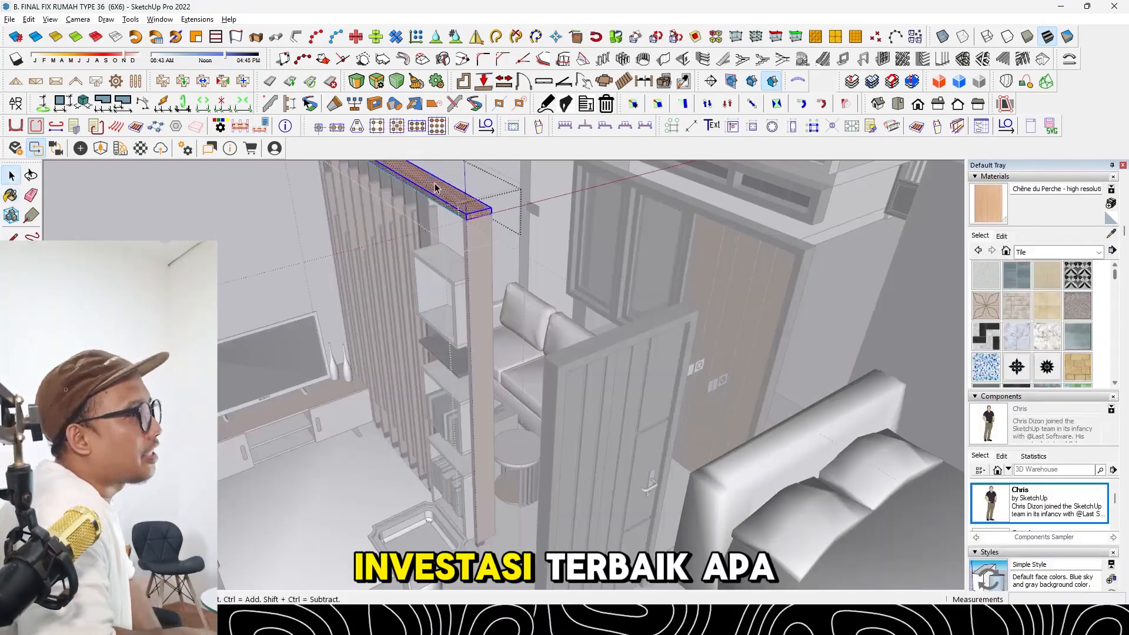
pyautogui.doubleClick(482, 235)
pyautogui.tripleClick(478, 248)
pyautogui.press('b')
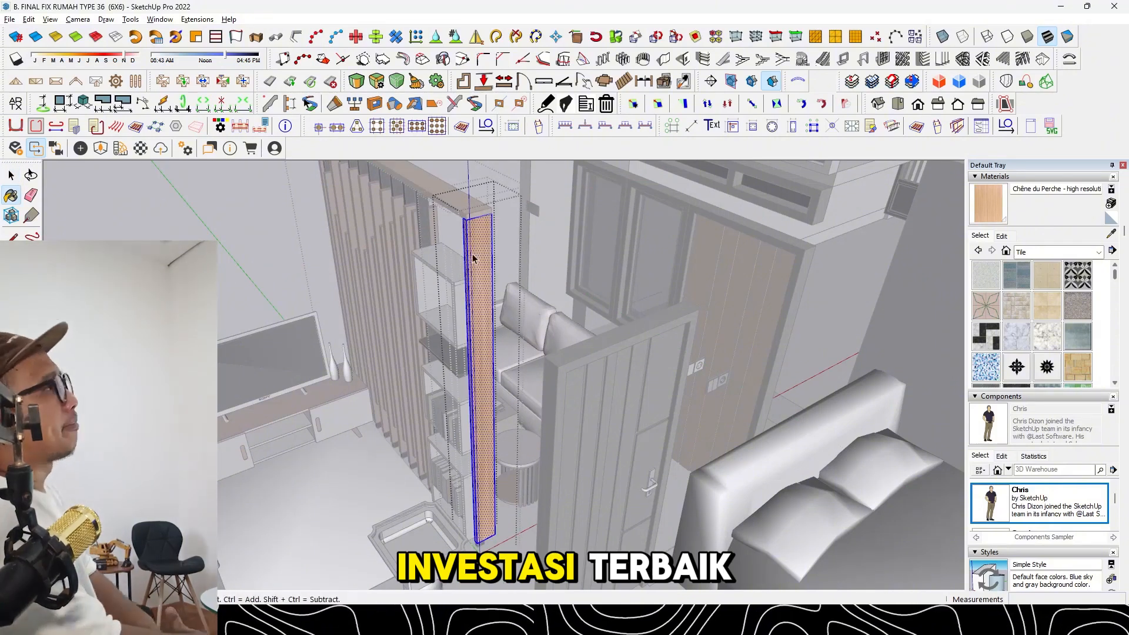
pyautogui.click(474, 257)
pyautogui.press('space')
pyautogui.press('Escape')
# Turn off the texture image of the partition slats' material and set its colour to H 29, S 34, B 87
pyautogui.press('b')
pyautogui.keyDown('alt'); pyautogui.click(423, 224); pyautogui.keyUp('alt')
pyautogui.click(1010, 237)
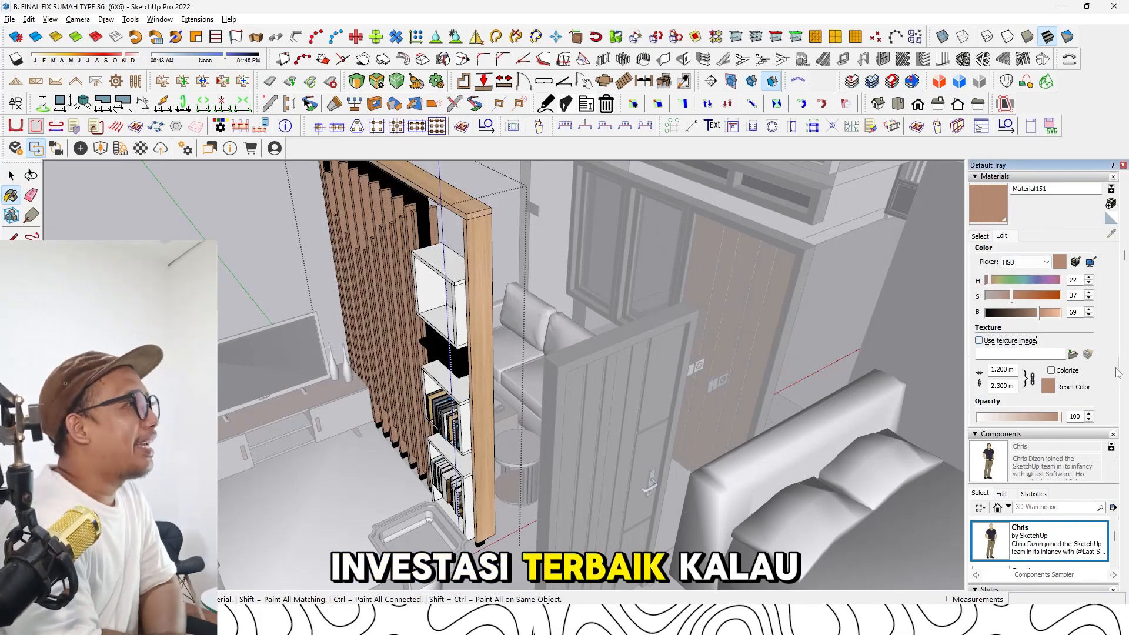
pyautogui.scroll(-2, 1117, 372)
pyautogui.scroll(2, 1071, 278)
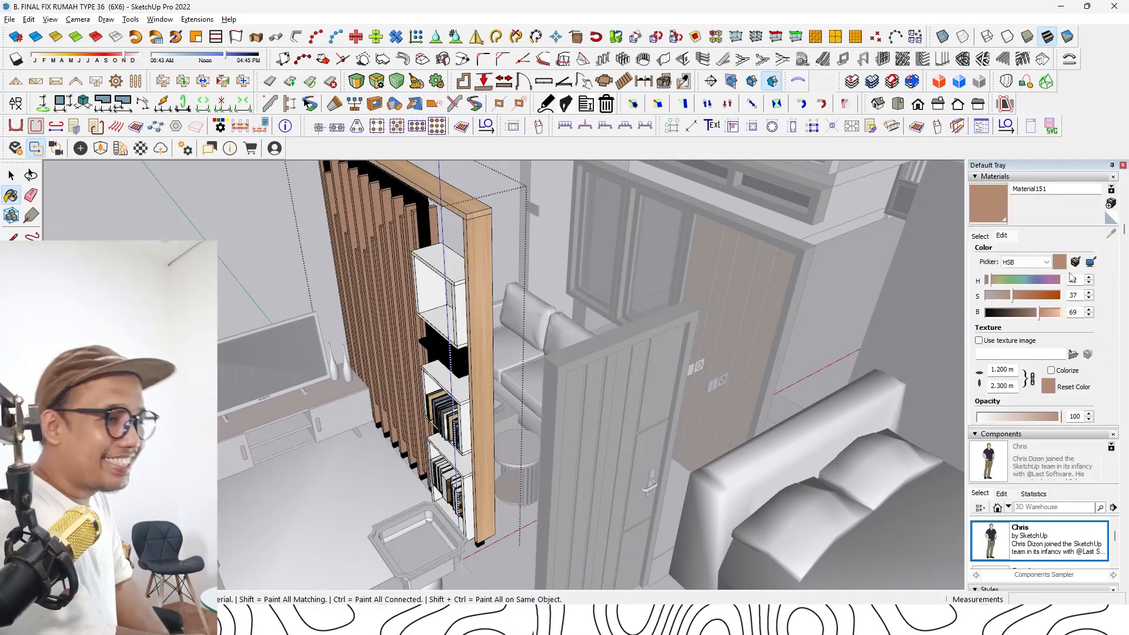
pyautogui.click(719, 235)
pyautogui.moveTo(719, 236); pyautogui.dragTo(887, 276, button='middle')
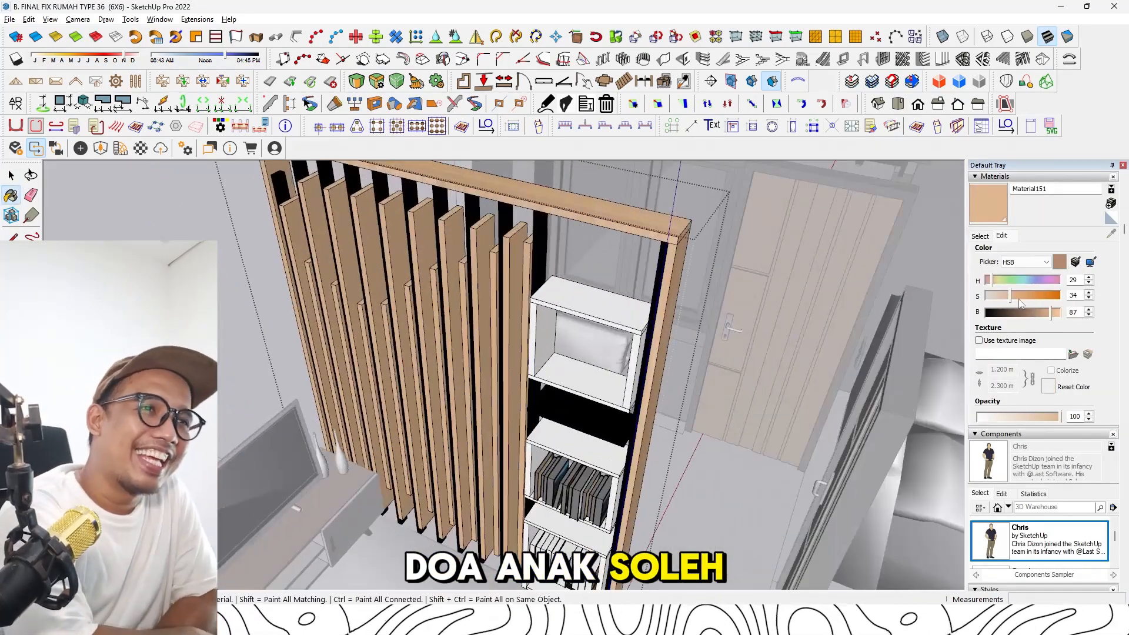
pyautogui.click(993, 339)
pyautogui.press('Escape')
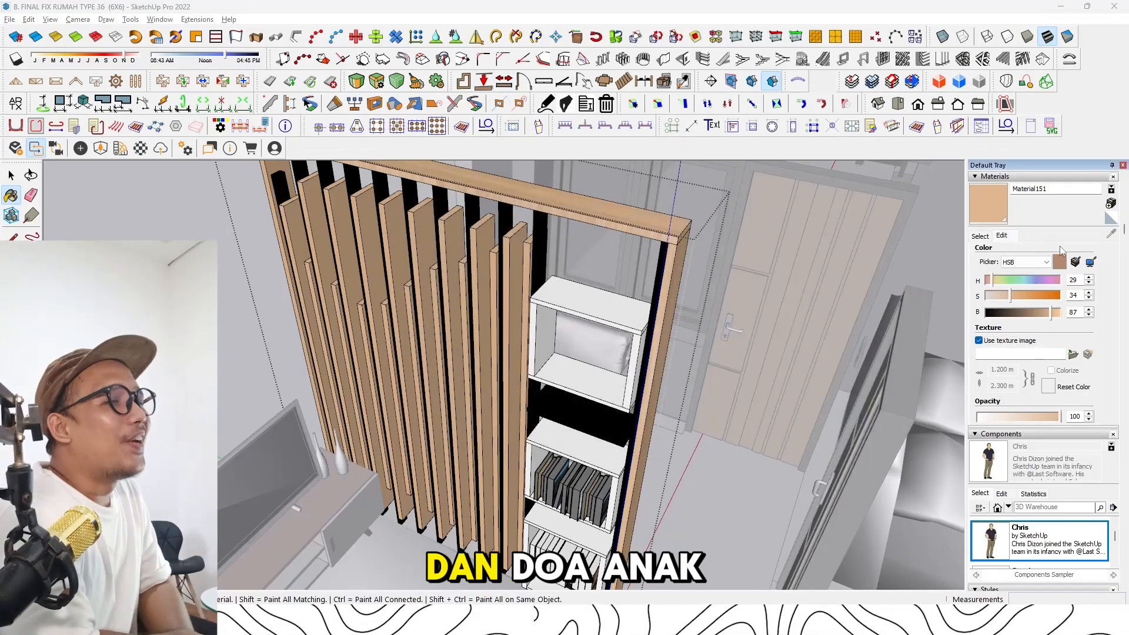
pyautogui.click(980, 236)
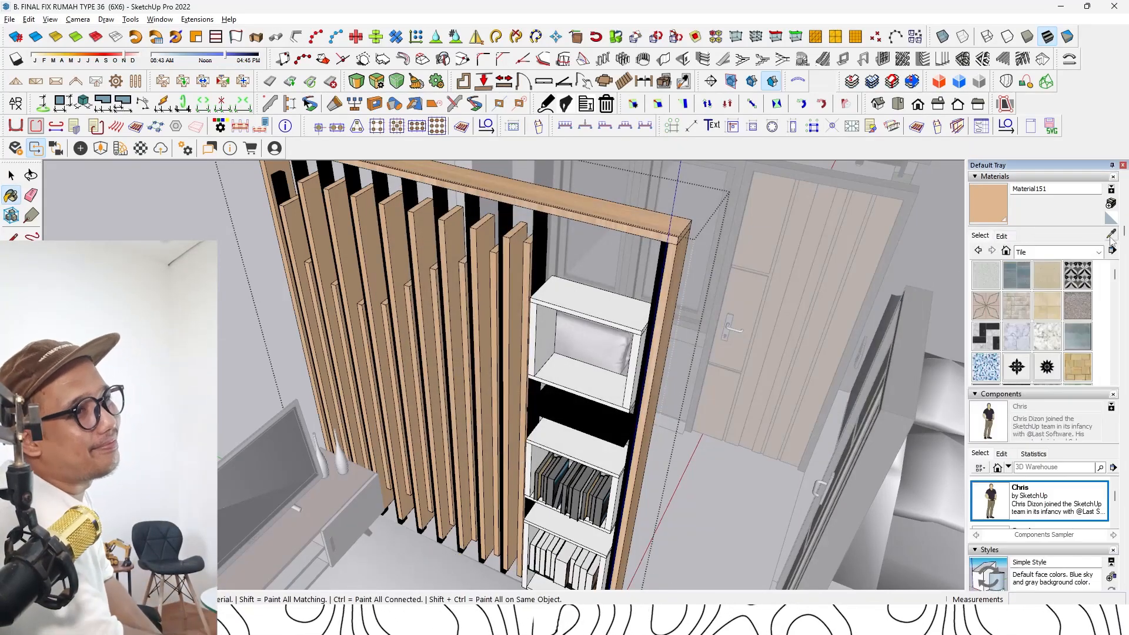
pyautogui.click(428, 242)
pyautogui.click(1002, 235)
pyautogui.click(1089, 263)
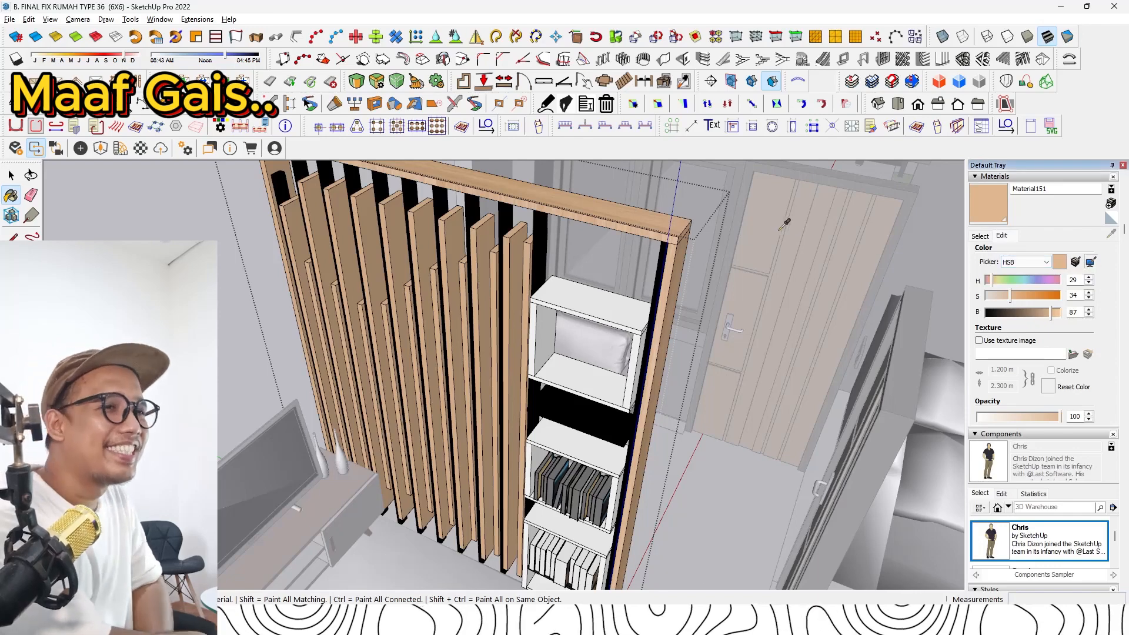
pyautogui.click(760, 252)
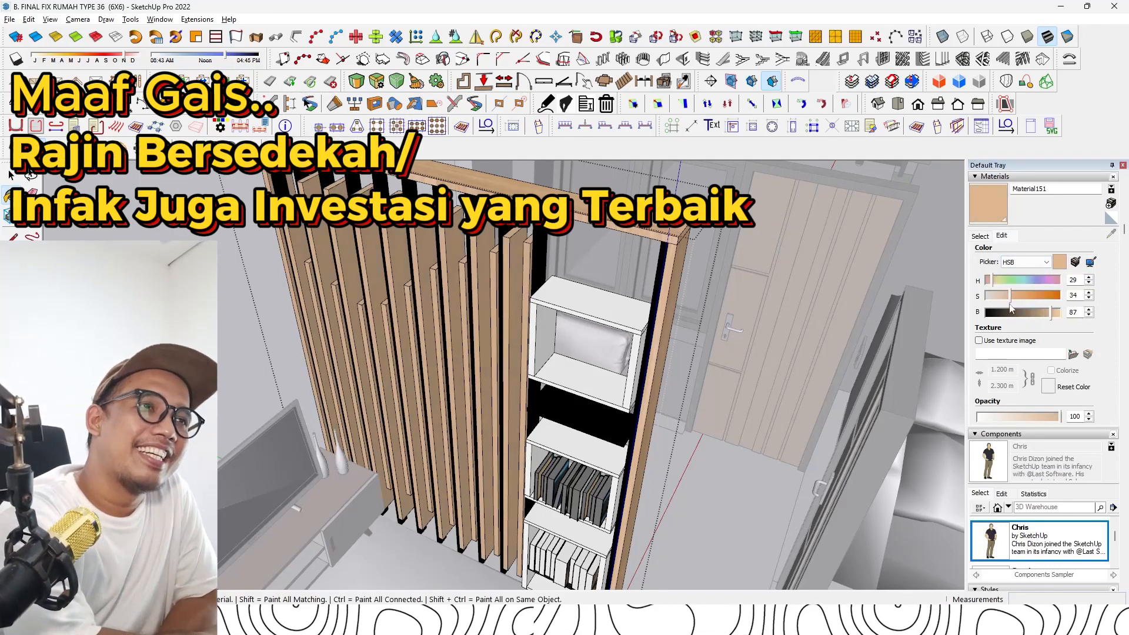
pyautogui.click(980, 341)
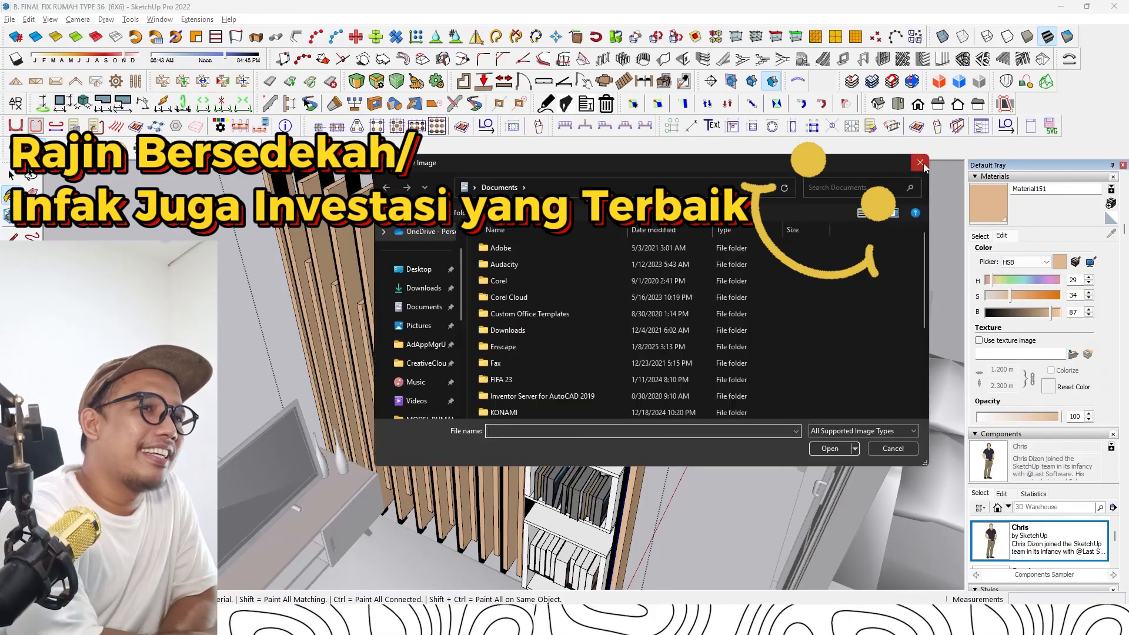
pyautogui.press('Escape')
pyautogui.click(983, 341)
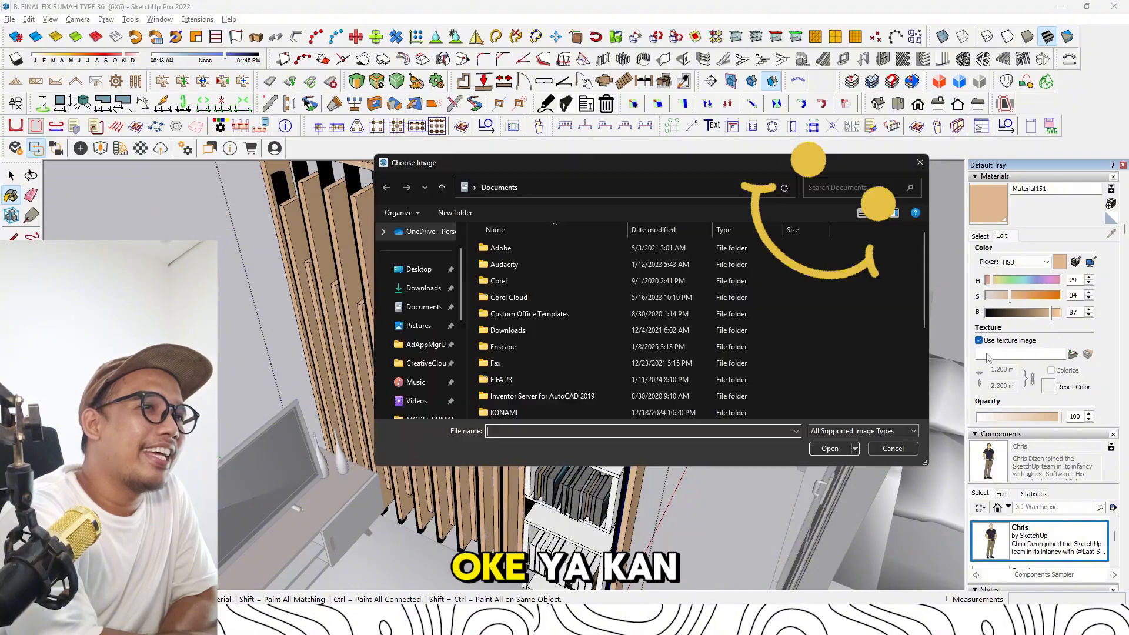
pyautogui.click(918, 165)
# Open a partition slat, sample the Chêne du Perche wood material and paint the slats with it
pyautogui.press('space')
pyautogui.scroll(-4, 260, 270)
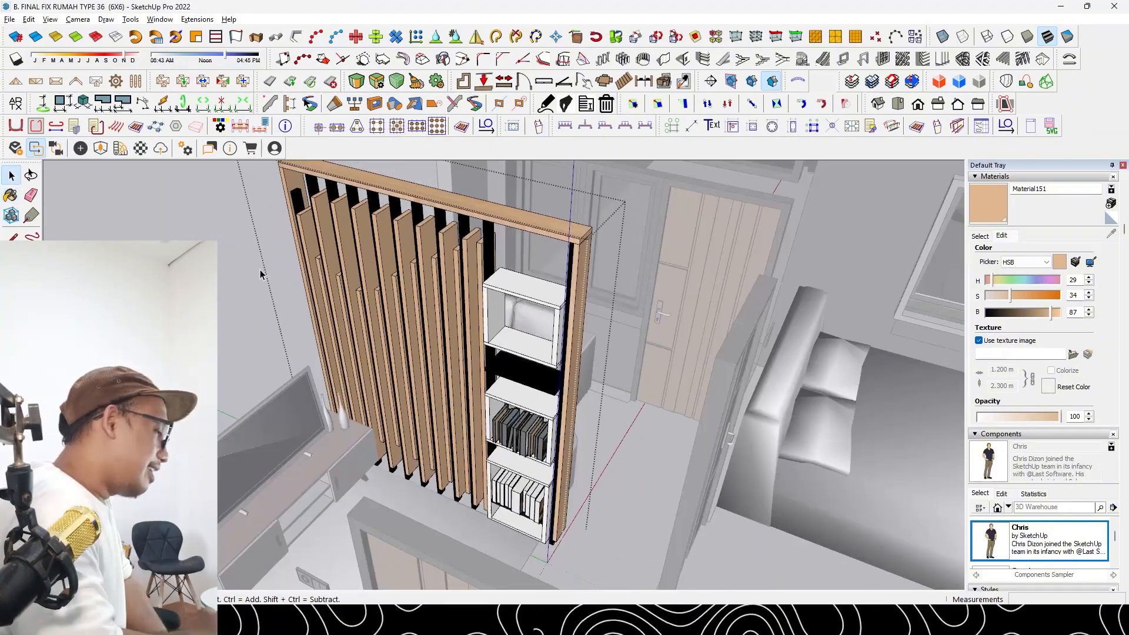
pyautogui.click(260, 269)
pyautogui.moveTo(260, 269); pyautogui.dragTo(233, 306, button='middle')
pyautogui.moveTo(406, 335)
pyautogui.mouseDown(button='middle')
pyautogui.moveTo(517, 338)
pyautogui.moveTo(396, 338)
pyautogui.mouseUp(button='middle')
pyautogui.doubleClick(523, 298)
pyautogui.doubleClick(522, 297)
pyautogui.doubleClick(522, 297)
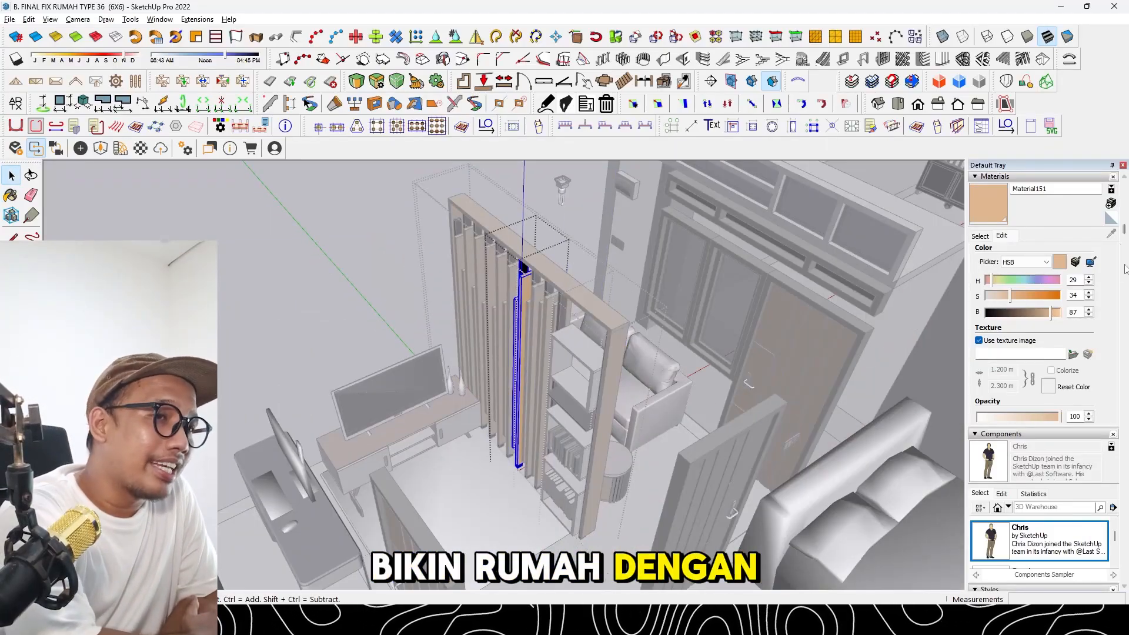
pyautogui.click(1110, 234)
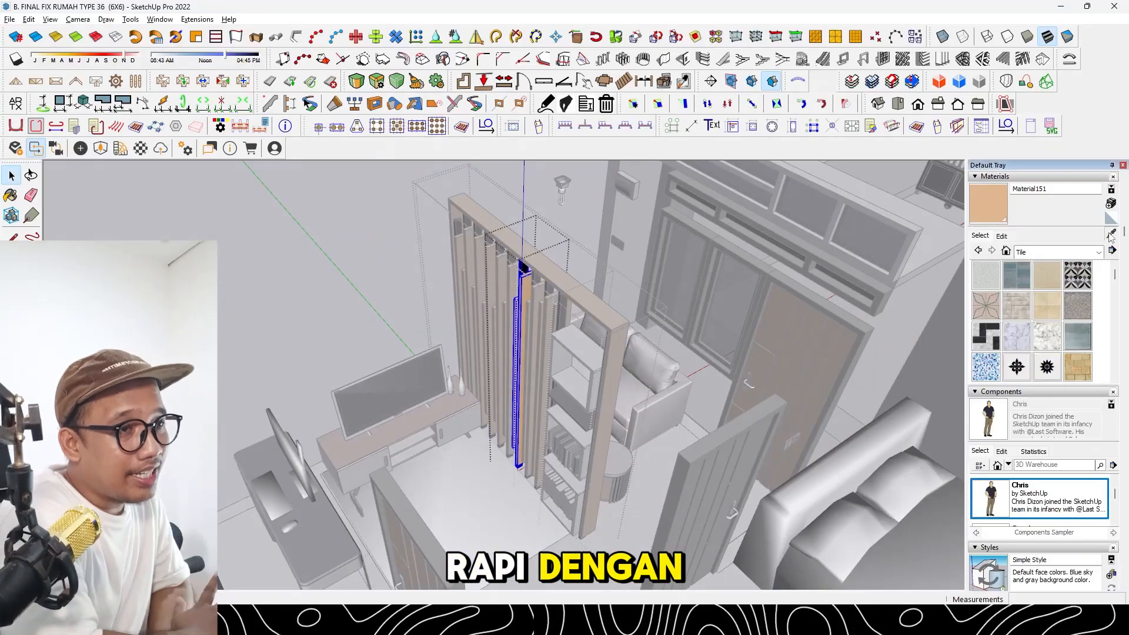
pyautogui.click(537, 280)
pyautogui.scroll(6, 536, 280)
pyautogui.press('space')
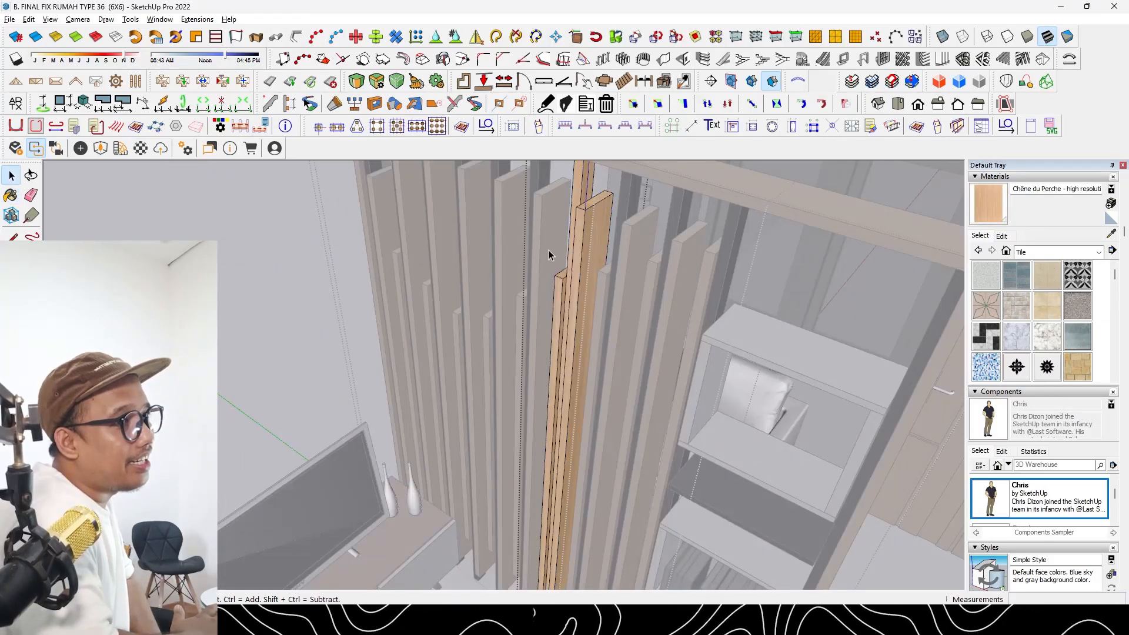
pyautogui.press('Escape')
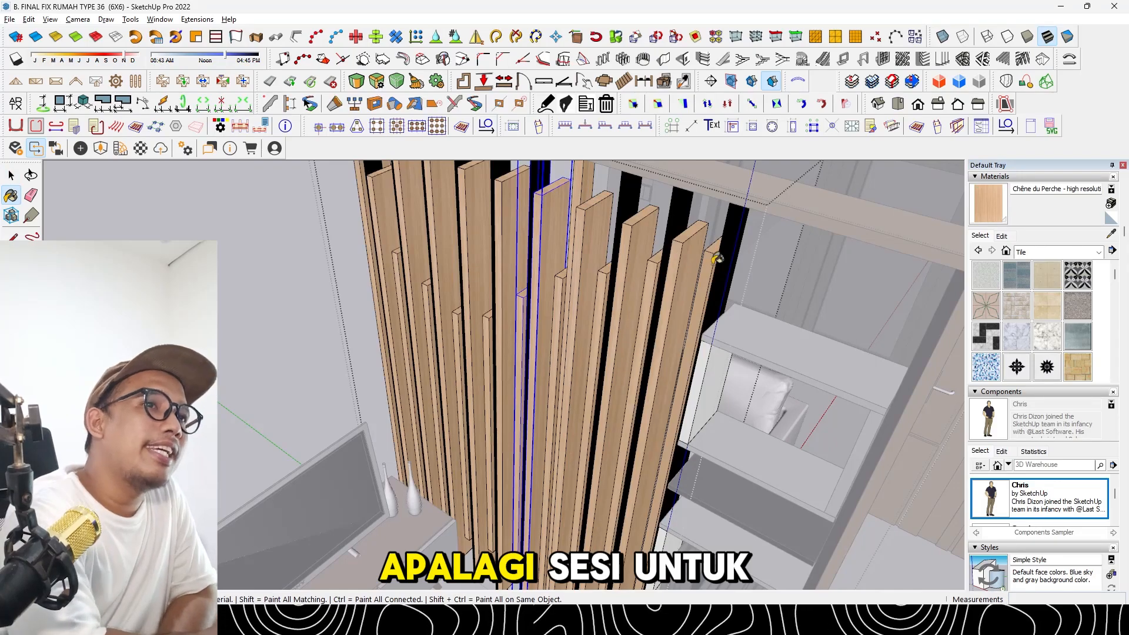
# Open the TV cabinet and paint its top, handles and legs with the Chêne du Perche wood material
pyautogui.scroll(-4, 372, 197)
pyautogui.moveTo(371, 197); pyautogui.dragTo(318, 467, button='middle')
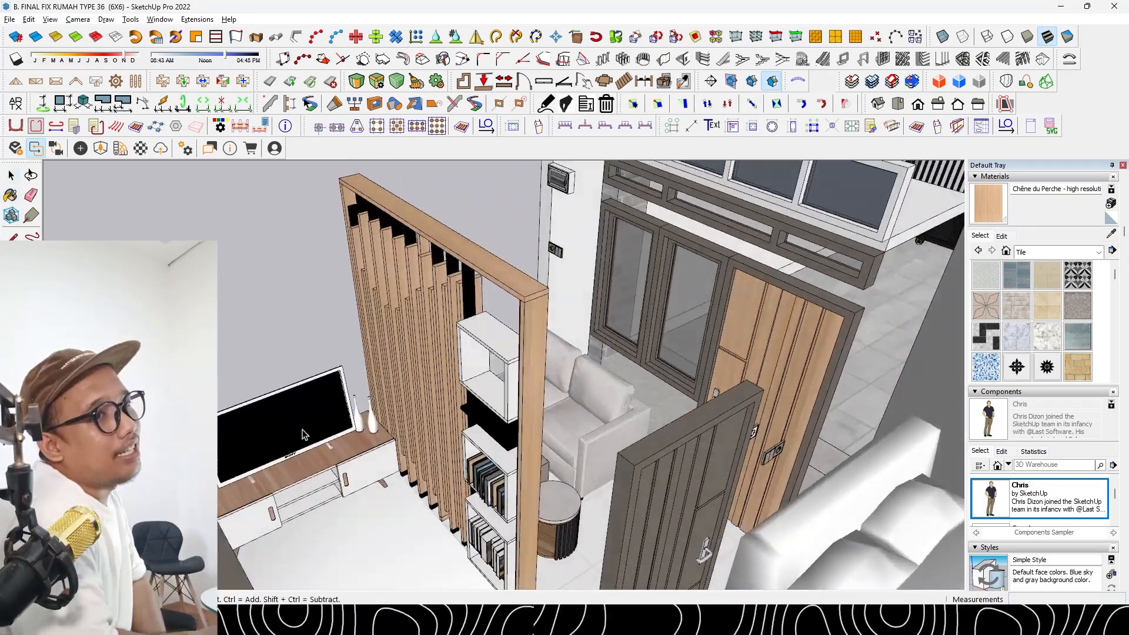
pyautogui.press('space')
pyautogui.click(318, 472)
pyautogui.doubleClick(318, 472)
pyautogui.scroll(6, 358, 429)
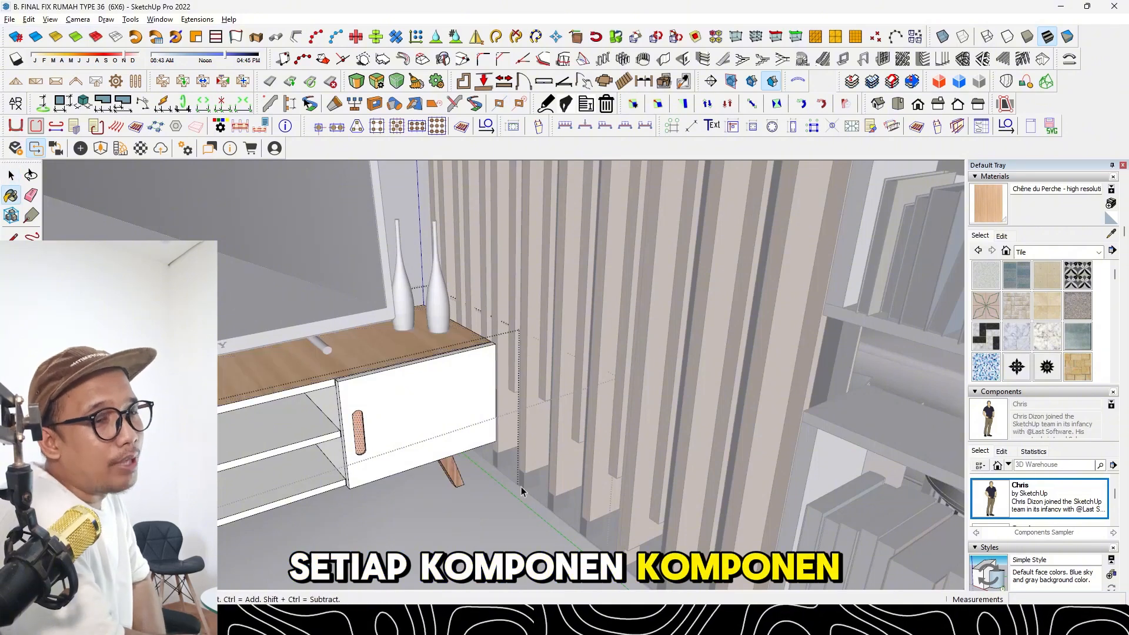
pyautogui.moveTo(521, 491); pyautogui.dragTo(587, 476, button='middle')
pyautogui.moveTo(397, 461); pyautogui.dragTo(376, 377, button='middle')
pyautogui.press('space')
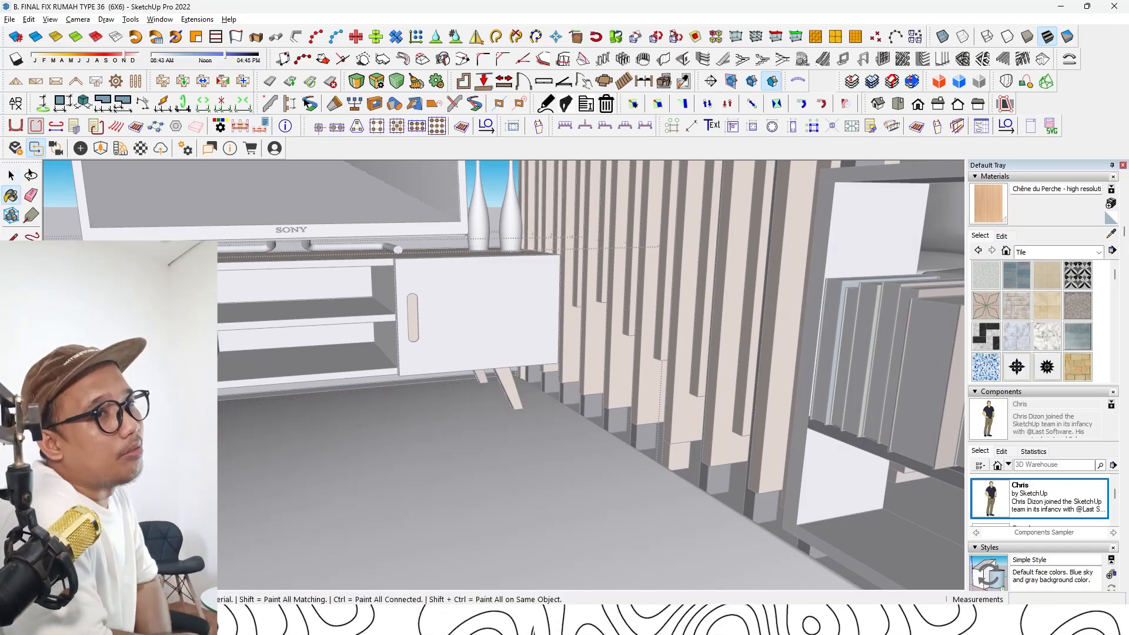
# Sample the front door frame's 0035_Tan material and paint the front door leaf with it
pyautogui.scroll(-10, 386, 396)
pyautogui.moveTo(386, 396); pyautogui.dragTo(652, 333, button='middle')
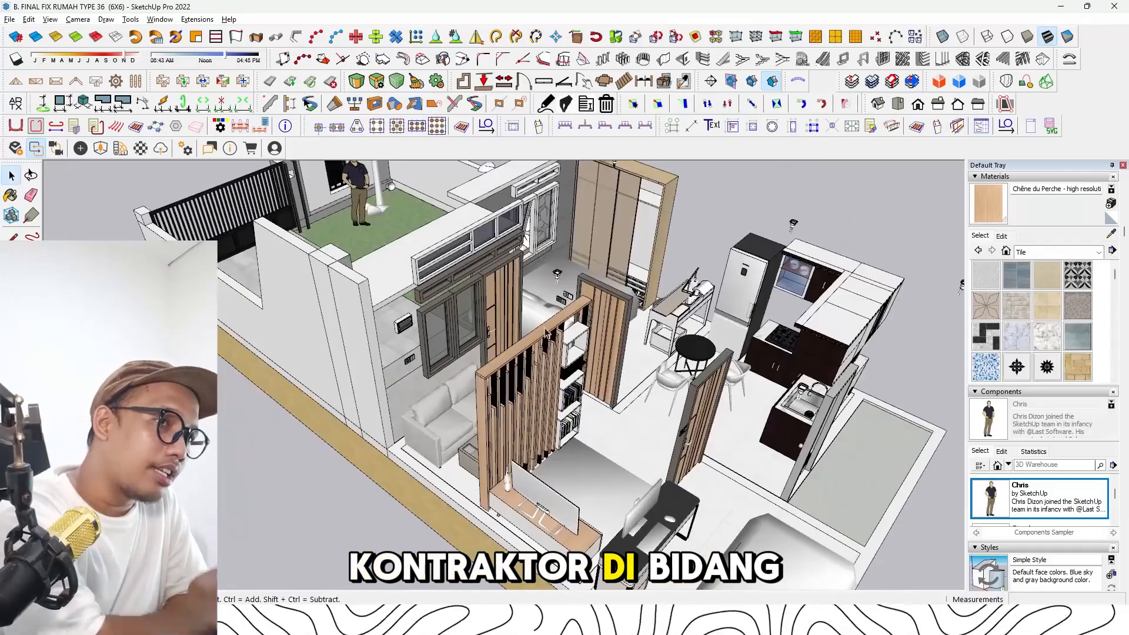
pyautogui.scroll(3, 529, 353)
pyautogui.click(1110, 234)
pyautogui.scroll(2, 547, 244)
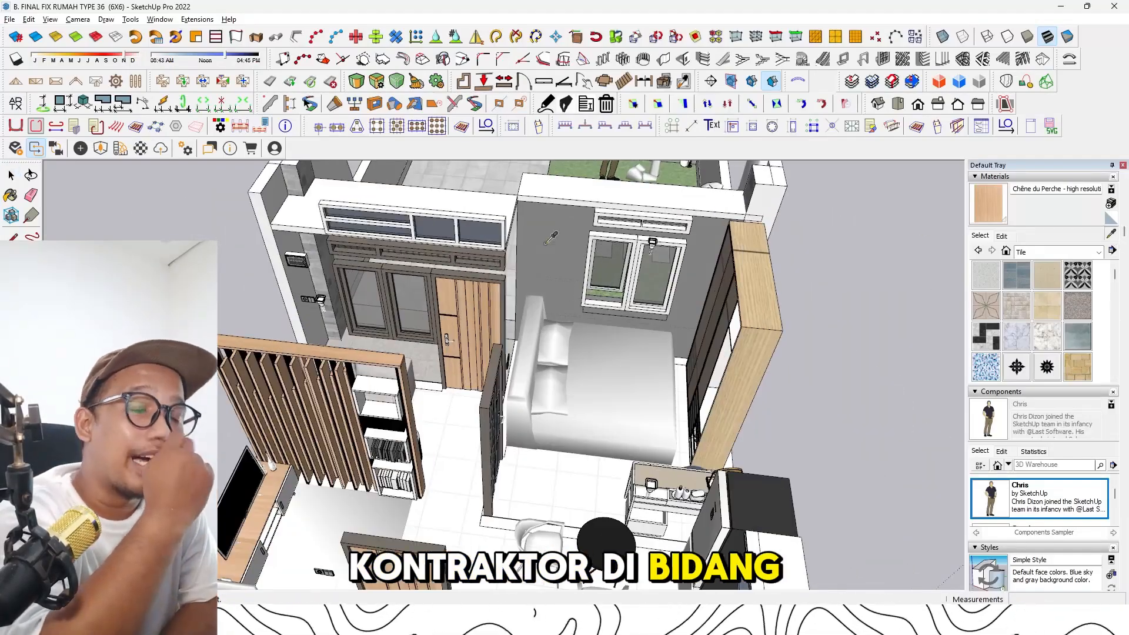
pyautogui.click(449, 274)
pyautogui.scroll(5, 464, 316)
pyautogui.press('space')
pyautogui.doubleClick(462, 321)
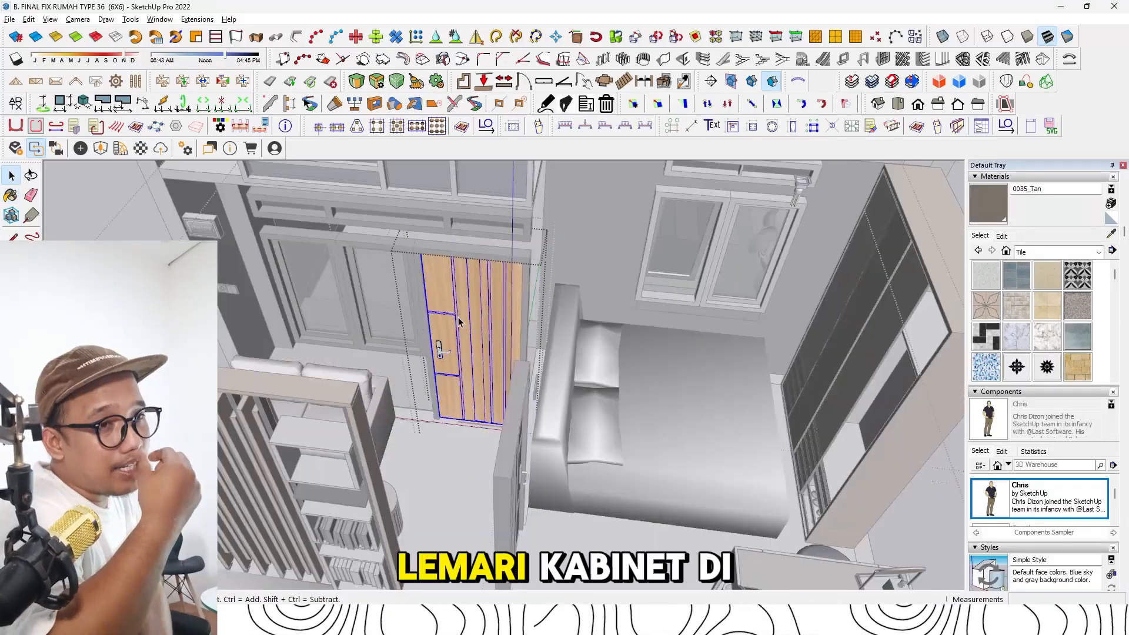
pyautogui.tripleClick(463, 319)
pyautogui.press('b')
pyautogui.click(465, 317)
pyautogui.moveTo(470, 320); pyautogui.dragTo(389, 335, button='middle')
pyautogui.press('space')
pyautogui.click(343, 375)
# Give the dressing table's top the carvalho_malvag wood material and set its texture width to 1 m
pyautogui.moveTo(343, 375); pyautogui.dragTo(940, 405, button='middle')
pyautogui.scroll(-5, 650, 419)
pyautogui.scroll(5, 670, 463)
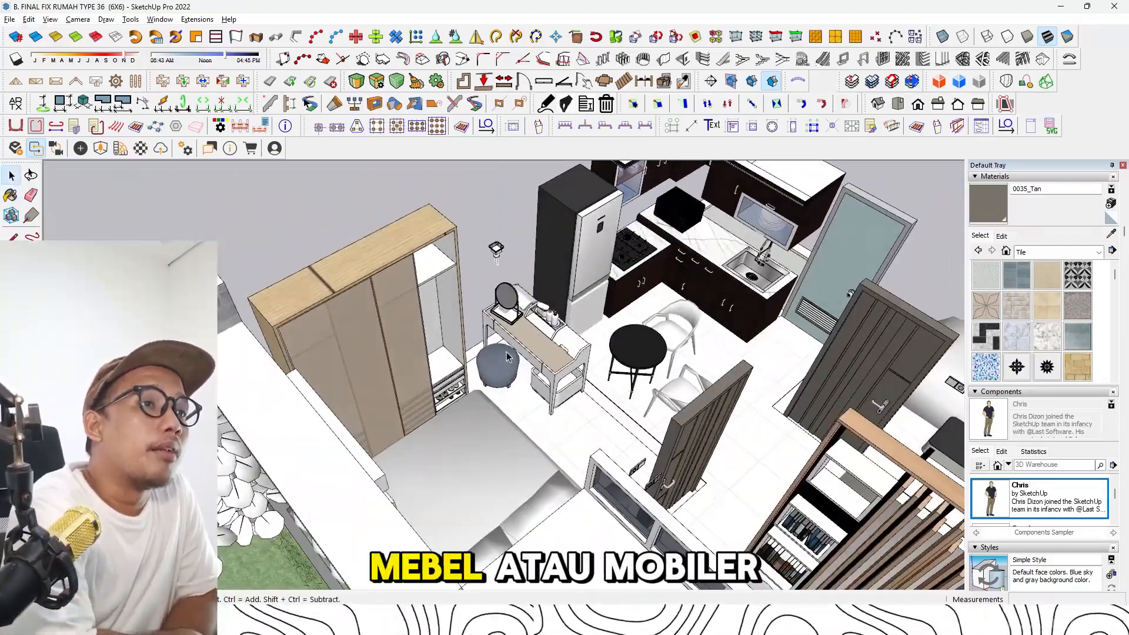
pyautogui.scroll(3, 565, 400)
pyautogui.doubleClick(539, 333)
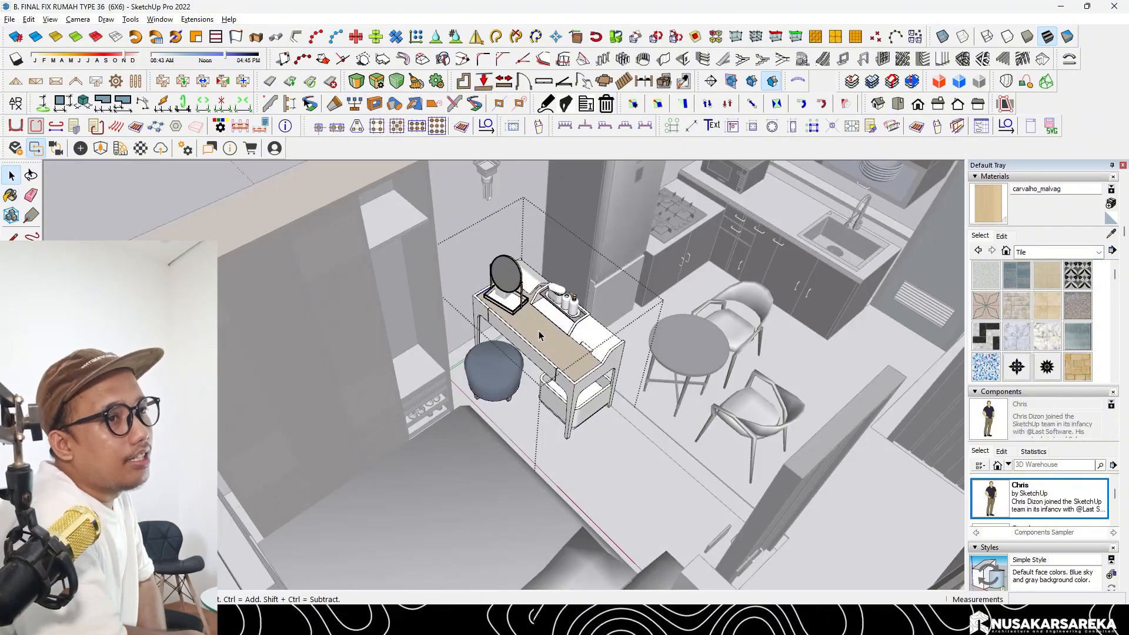
pyautogui.moveTo(539, 330); pyautogui.dragTo(544, 323, button='middle')
pyautogui.press('b')
pyautogui.click(1001, 236)
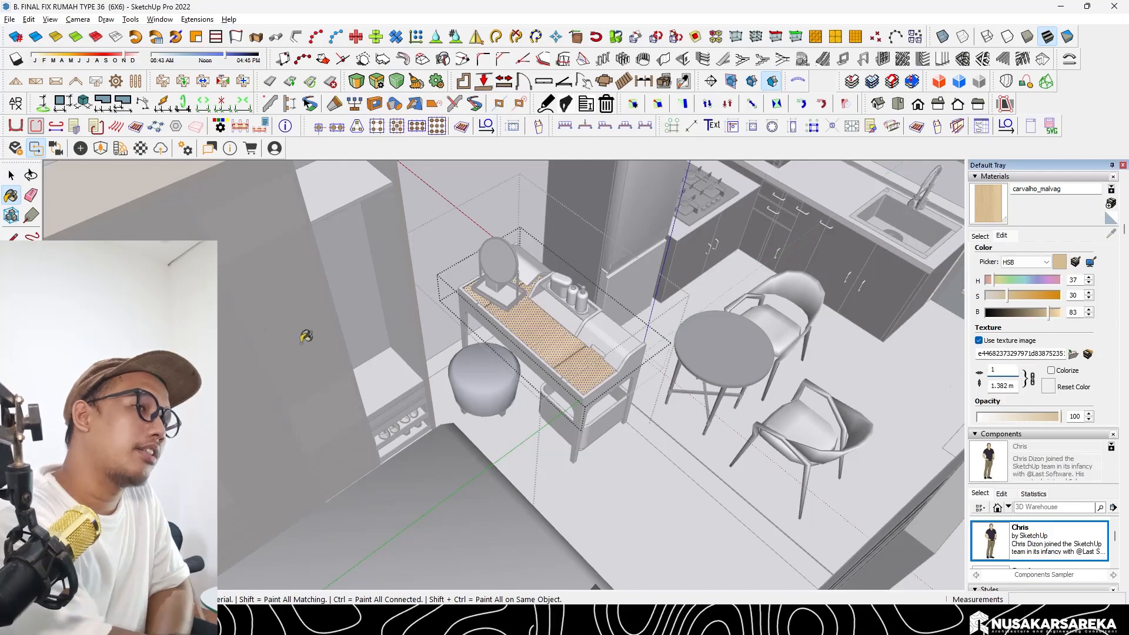
pyautogui.click(332, 320)
pyautogui.scroll(-5, 461, 303)
# Sample the wardrobe doors' Essencial_Bege_10010001 material and set its opacity to 100
pyautogui.moveTo(462, 302); pyautogui.dragTo(435, 298, button='middle')
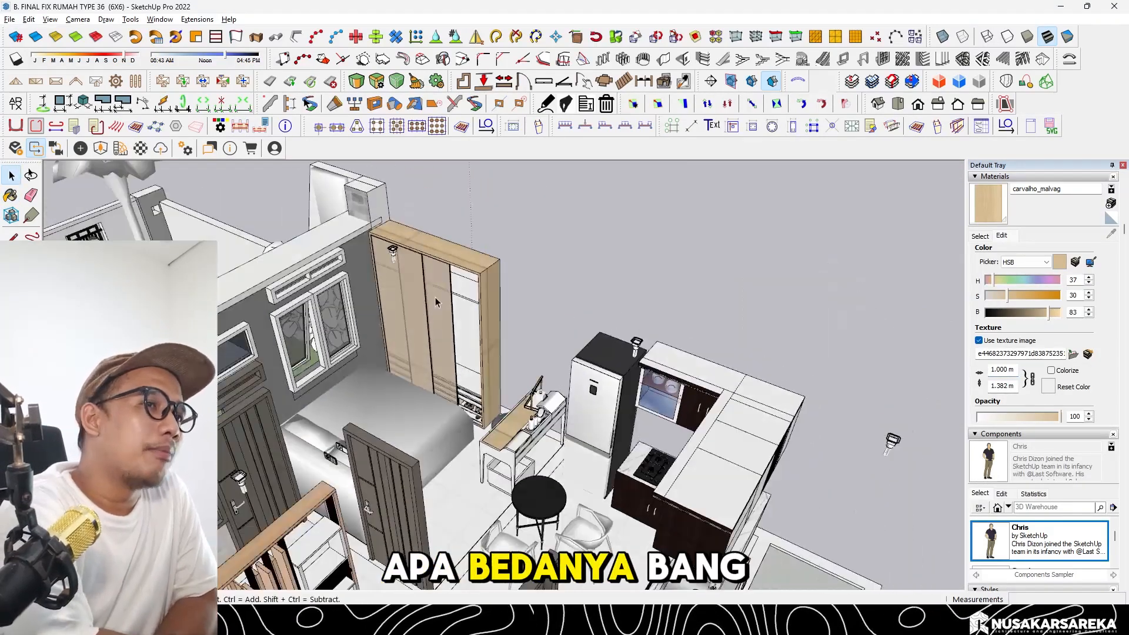
pyautogui.scroll(6, 436, 300)
pyautogui.doubleClick(437, 303)
pyautogui.press('b')
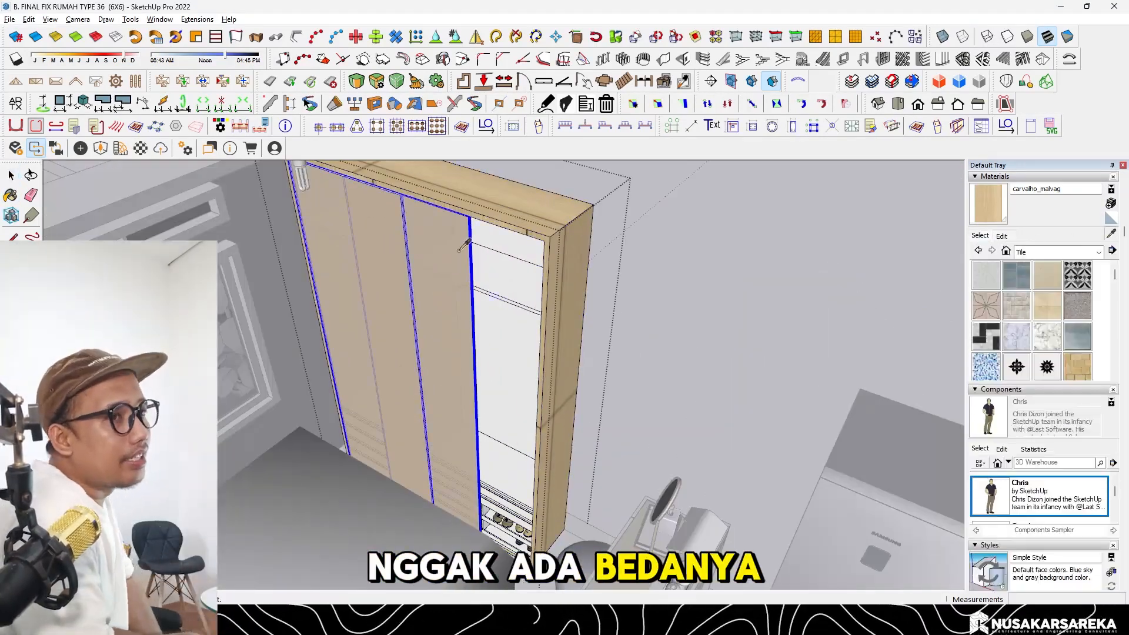
pyautogui.click(1002, 236)
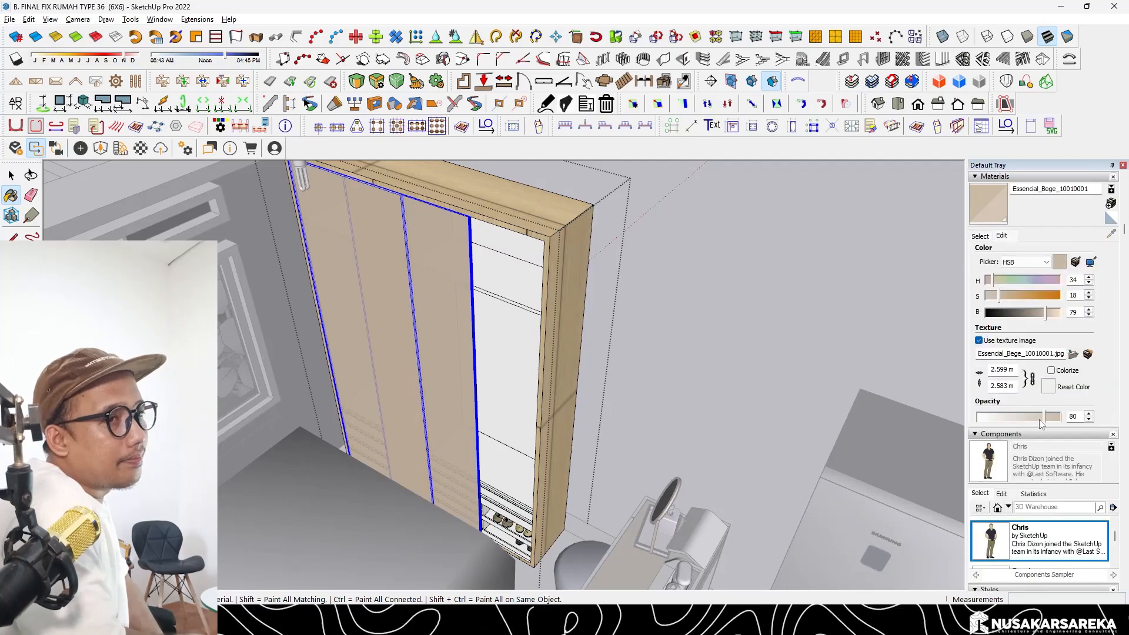
pyautogui.click(806, 325)
pyautogui.scroll(-5, 806, 322)
pyautogui.moveTo(806, 322); pyautogui.dragTo(954, 518, button='middle')
pyautogui.scroll(3, 795, 305)
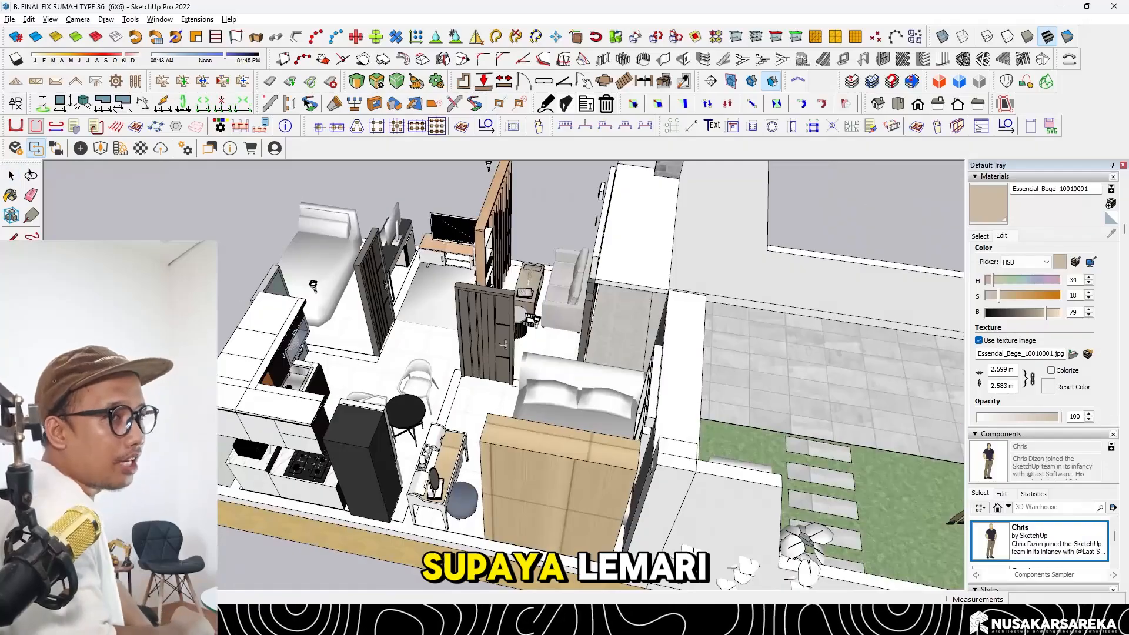
pyautogui.moveTo(823, 412); pyautogui.dragTo(684, 327, button='middle')
pyautogui.scroll(-5, 683, 327)
pyautogui.scroll(2, 683, 326)
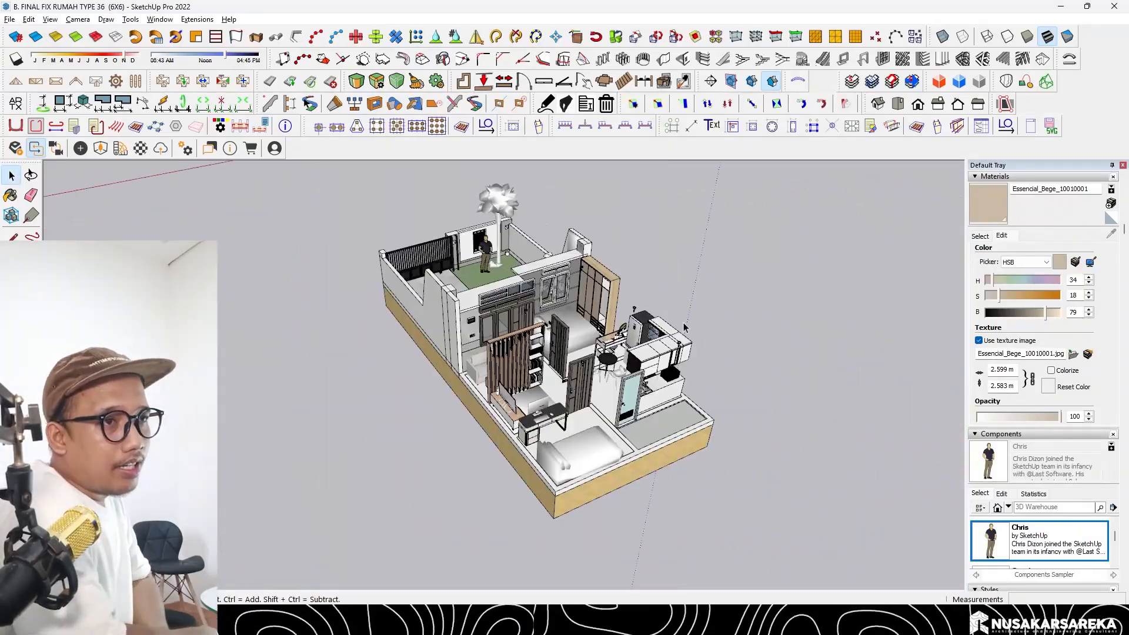
# Look through the PINTU DAN JENDELA ASET and INTERIOR ASSET ENSCAPE files for further house assets
pyautogui.hotkey('alt', 'Tab')
pyautogui.hotkey('alt', 'Tab')
pyautogui.press('Tab')
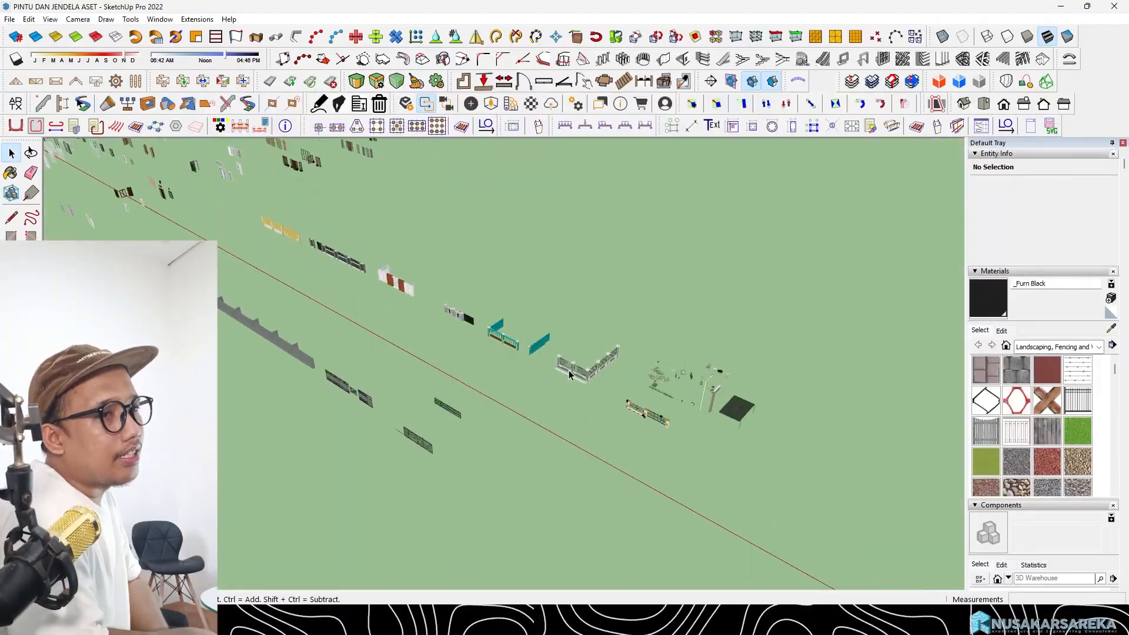
pyautogui.scroll(-3, 569, 374)
pyautogui.moveTo(569, 374); pyautogui.dragTo(491, 406, button='middle')
pyautogui.hotkey('alt', 'Tab')
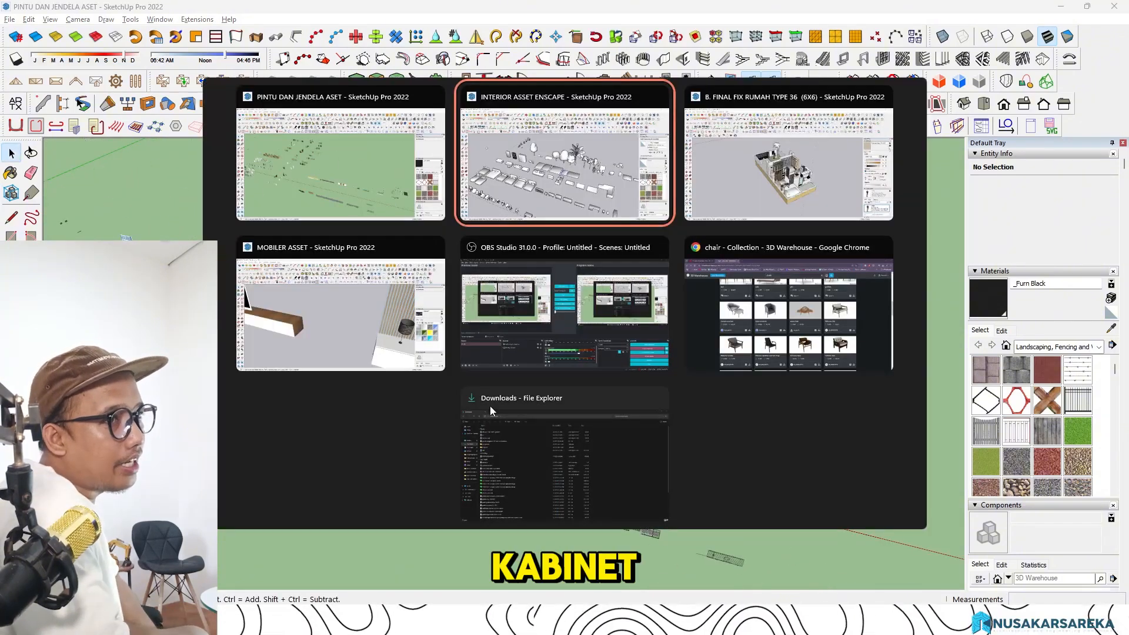
pyautogui.click(884, 248)
pyautogui.hotkey('alt', 'Tab')
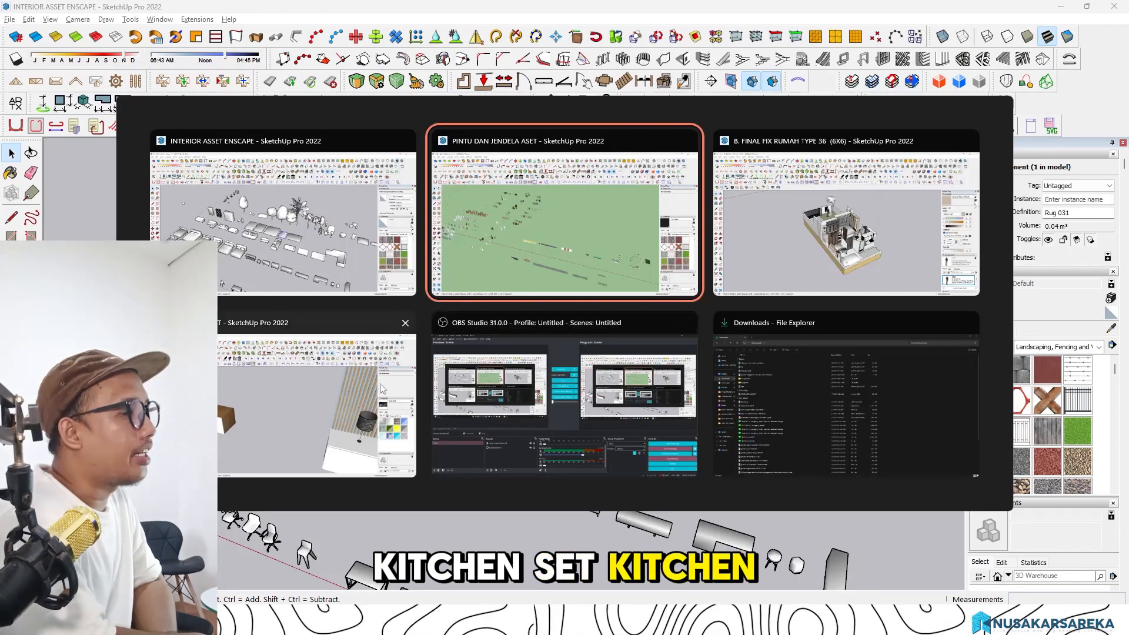
# Switch to the MOBILER ASSET file, find the row of sanitary fixtures and copy the toilet
pyautogui.click(341, 384)
pyautogui.scroll(-5, 548, 355)
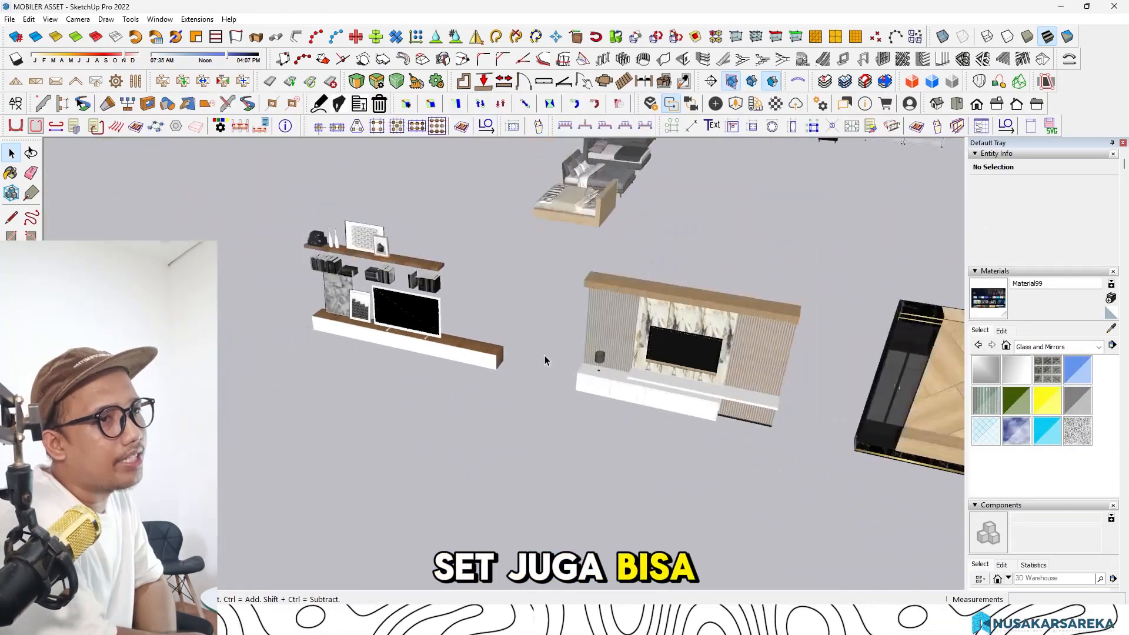
pyautogui.scroll(-8, 544, 355)
pyautogui.keyDown('shift'); pyautogui.moveTo(823, 470); pyautogui.dragTo(471, 367, button='middle'); pyautogui.keyUp('shift')
pyautogui.moveTo(776, 376); pyautogui.dragTo(554, 237, button='middle')
pyautogui.scroll(-2, 555, 237)
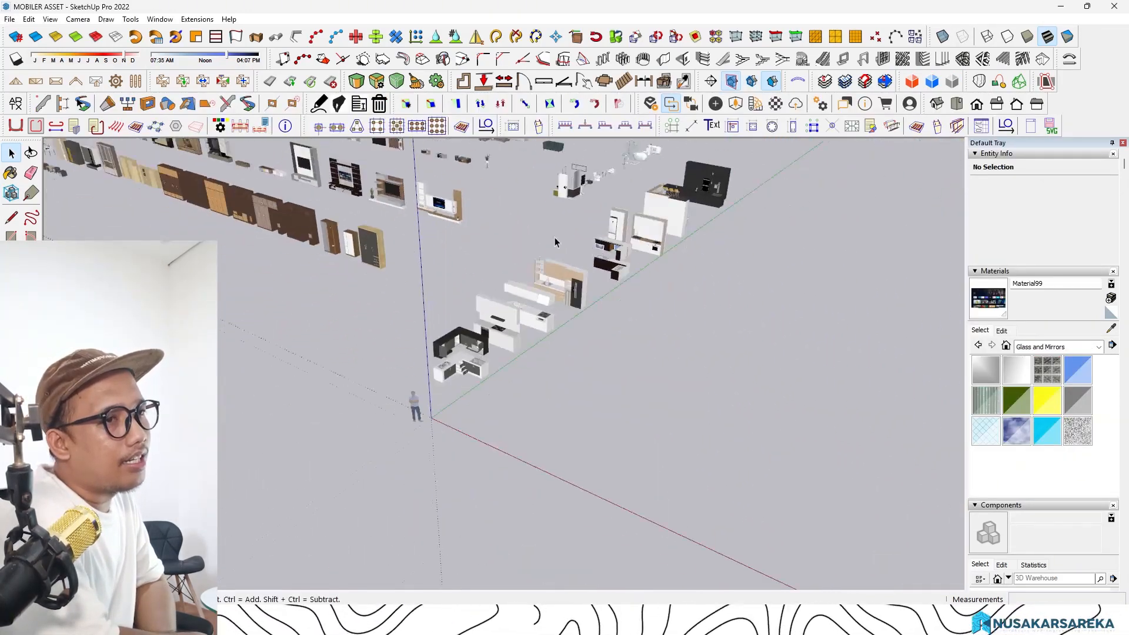
pyautogui.moveTo(717, 258); pyautogui.dragTo(608, 306, button='middle')
pyautogui.scroll(6, 607, 306)
pyautogui.moveTo(694, 317); pyautogui.dragTo(502, 338, button='middle')
pyautogui.scroll(3, 502, 338)
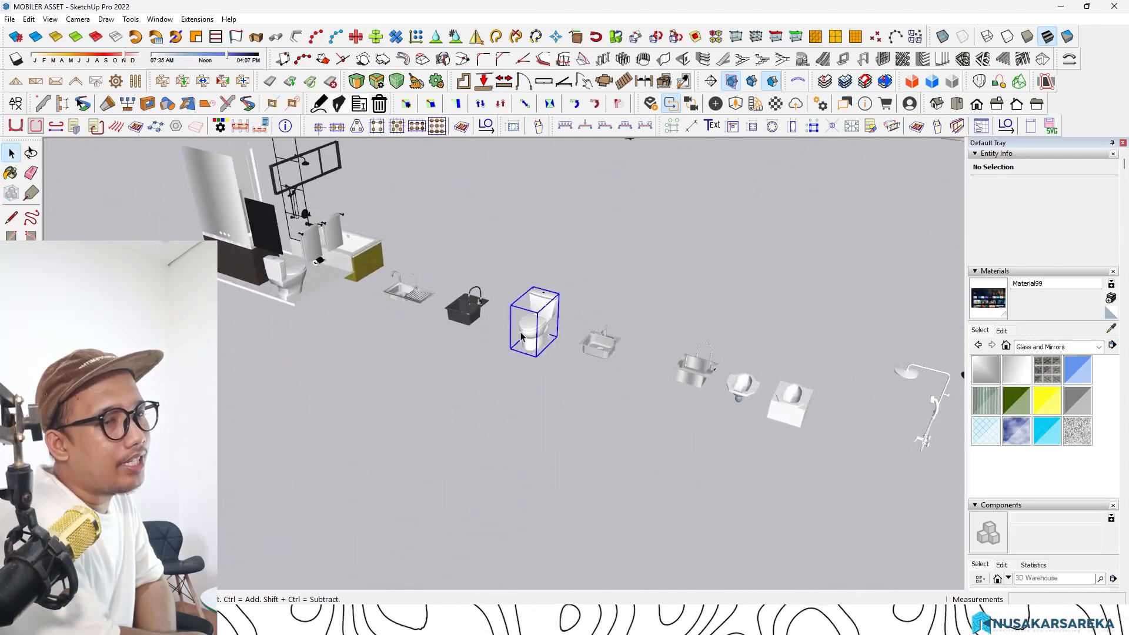
pyautogui.keyDown('shift'); pyautogui.moveTo(591, 374); pyautogui.dragTo(560, 367, button='middle'); pyautogui.keyUp('shift')
# Switch back to the B. FINAL FIX RUMAH TYPE 36 (6X6) model and paste the toilet onto the bathroom floor at the house's rear corner
pyautogui.hotkey('alt', 'Tab')
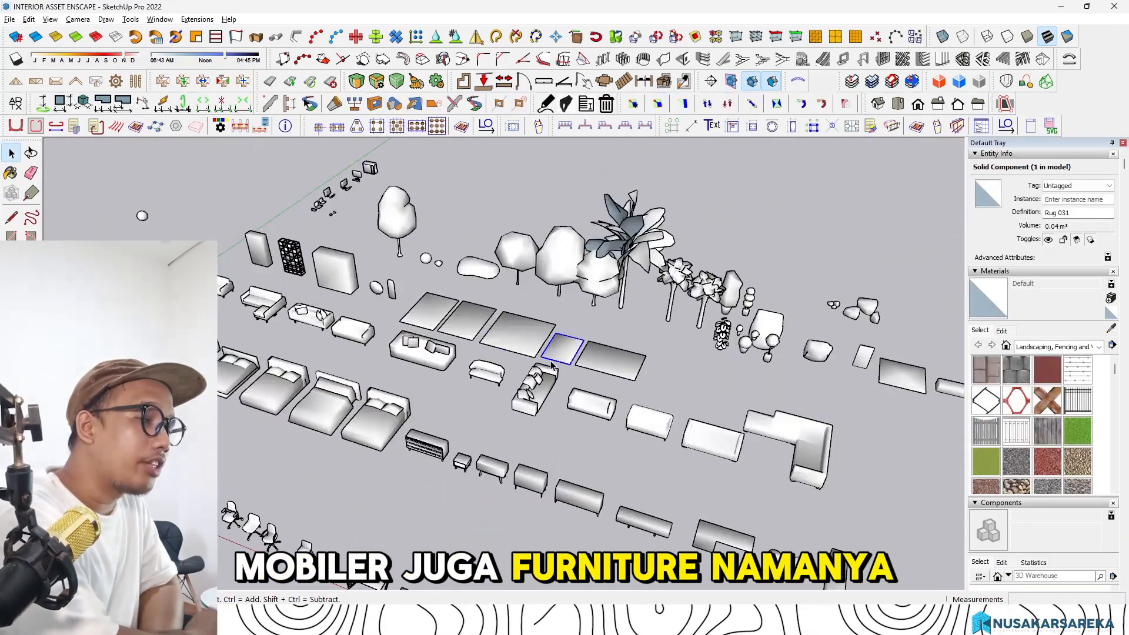
pyautogui.hotkey('alt', 'Tab')
pyautogui.click(551, 361)
pyautogui.hotkey('alt', 'Tab')
pyautogui.click(358, 399)
pyautogui.scroll(5, 705, 412)
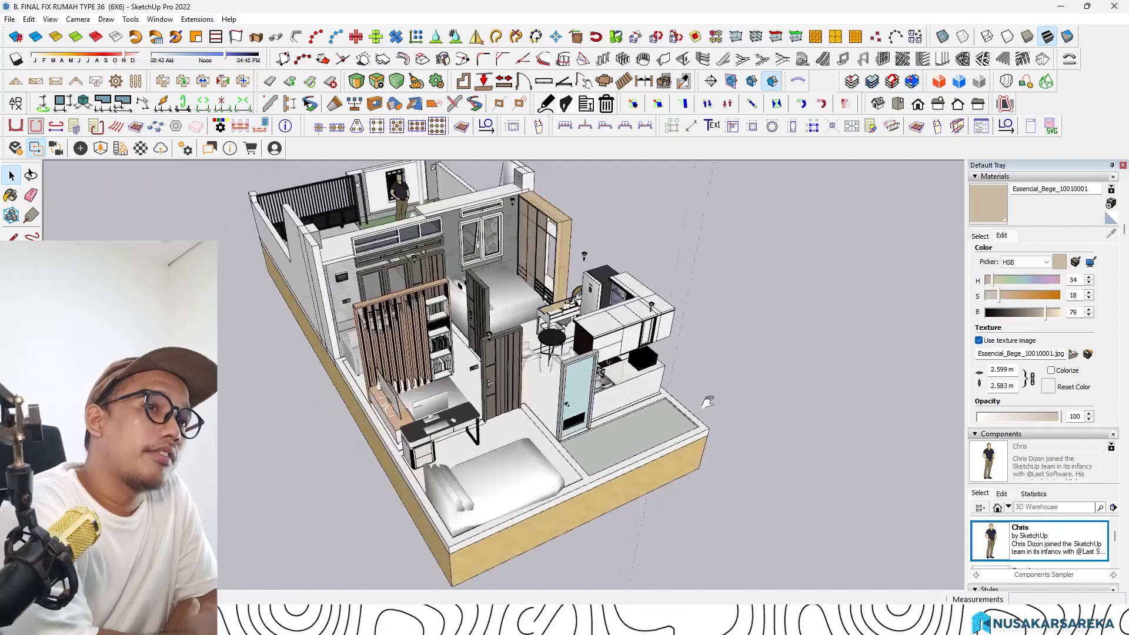
pyautogui.moveTo(706, 403); pyautogui.dragTo(539, 380, button='middle')
pyautogui.scroll(6, 539, 379)
pyautogui.scroll(2, 573, 383)
pyautogui.hotkey('ctrl', 'v')
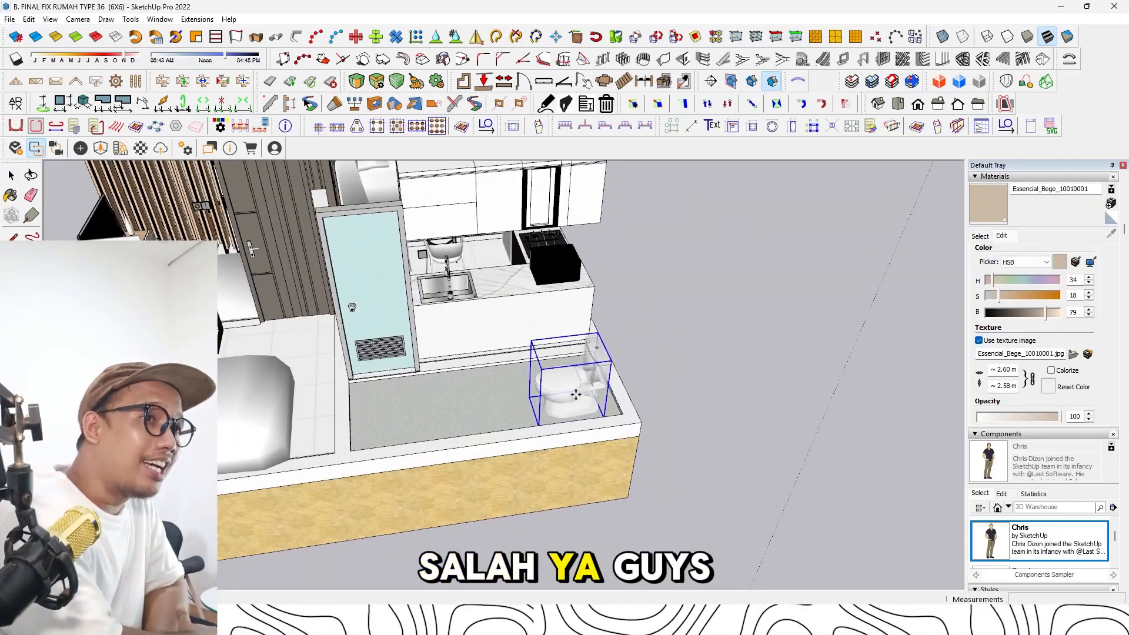
pyautogui.click(575, 395)
# Rotate the toilet 90 degrees and move it into the outer rear corner of the bathroom floor
pyautogui.scroll(3, 575, 394)
pyautogui.press('q')
pyautogui.click(497, 405)
pyautogui.click(509, 380)
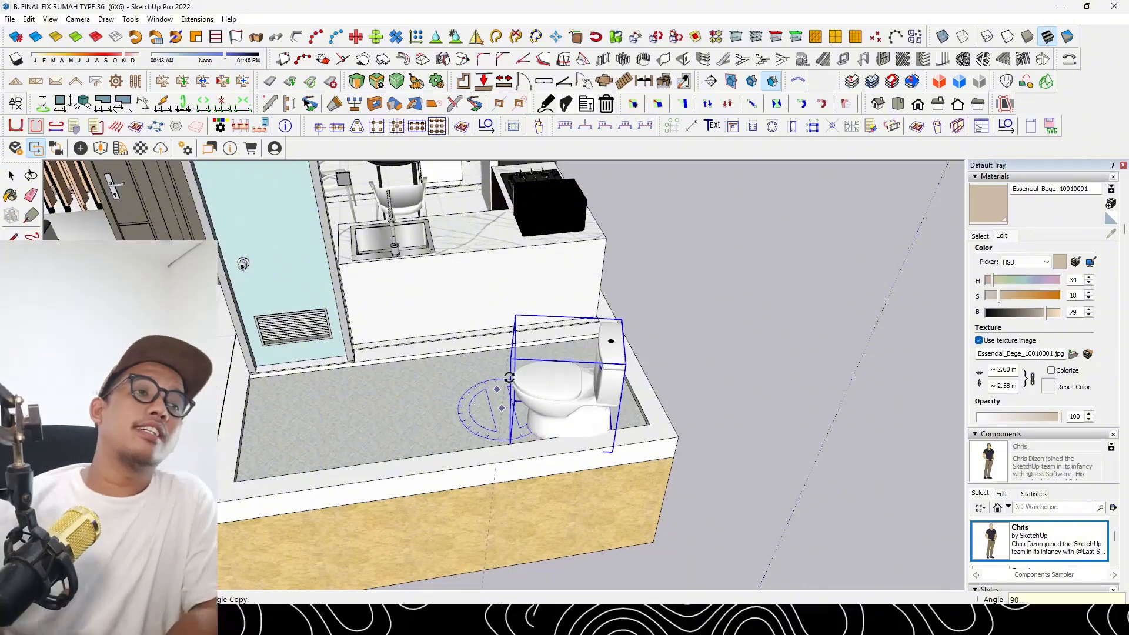
pyautogui.click(527, 419)
pyautogui.moveTo(529, 419); pyautogui.dragTo(638, 433, button='middle')
pyautogui.press('m')
pyautogui.click(600, 488)
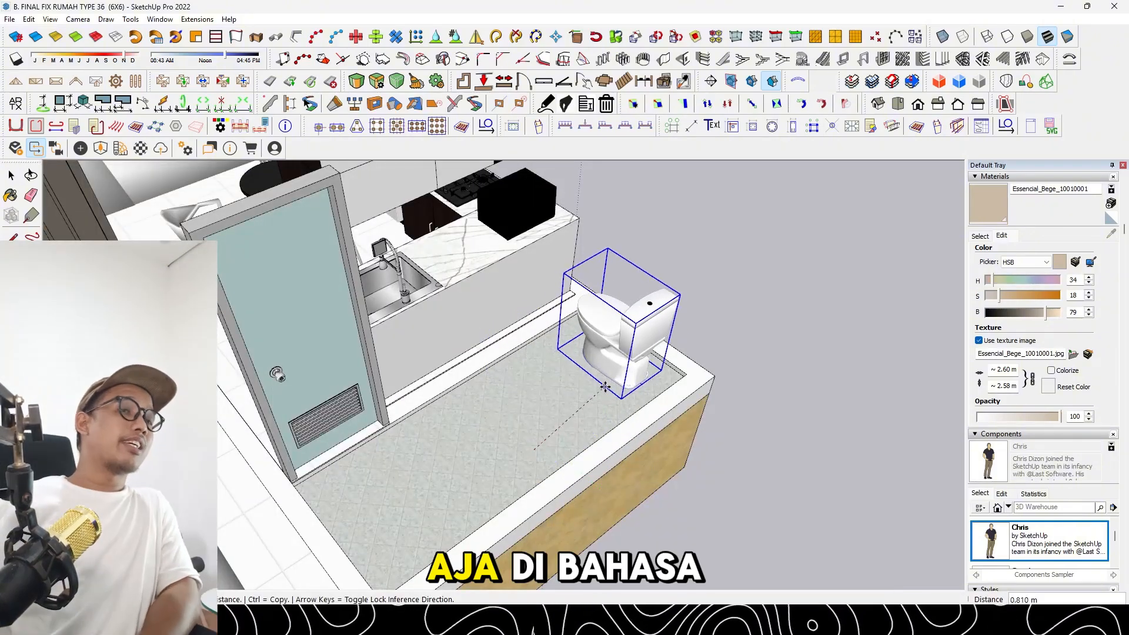
pyautogui.click(603, 390)
pyautogui.moveTo(603, 391); pyautogui.dragTo(424, 351, button='middle')
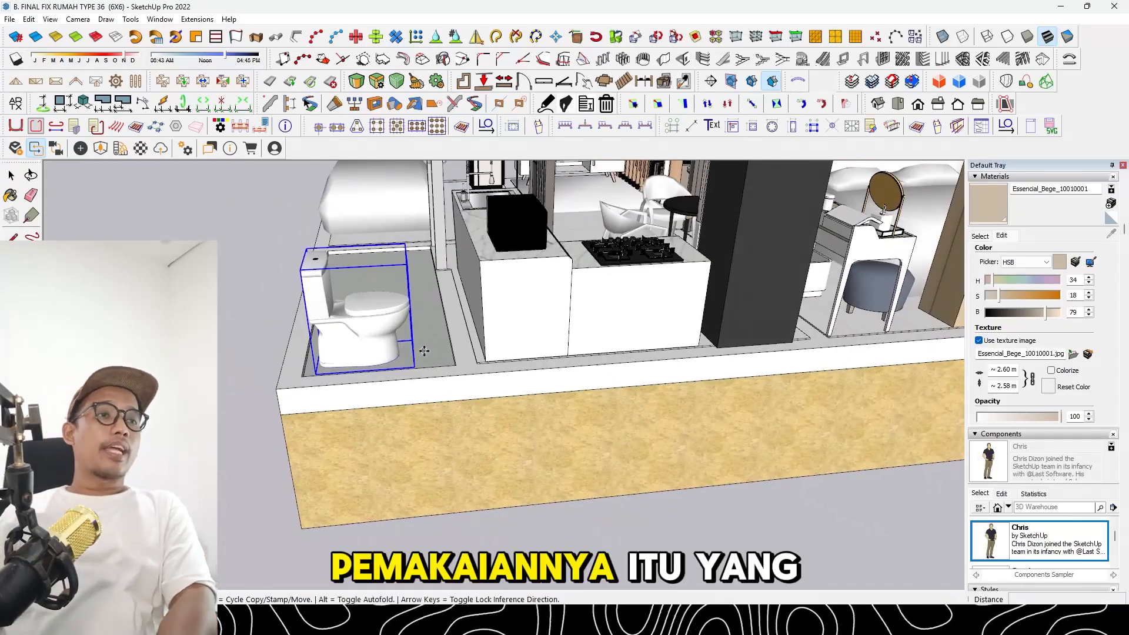
pyautogui.press('space')
# Switch to the MOBILER ASSET file, look over its bathtubs and water tubs, and return to check the bathroom's free floor space
pyautogui.hotkey('alt', 'Tab')
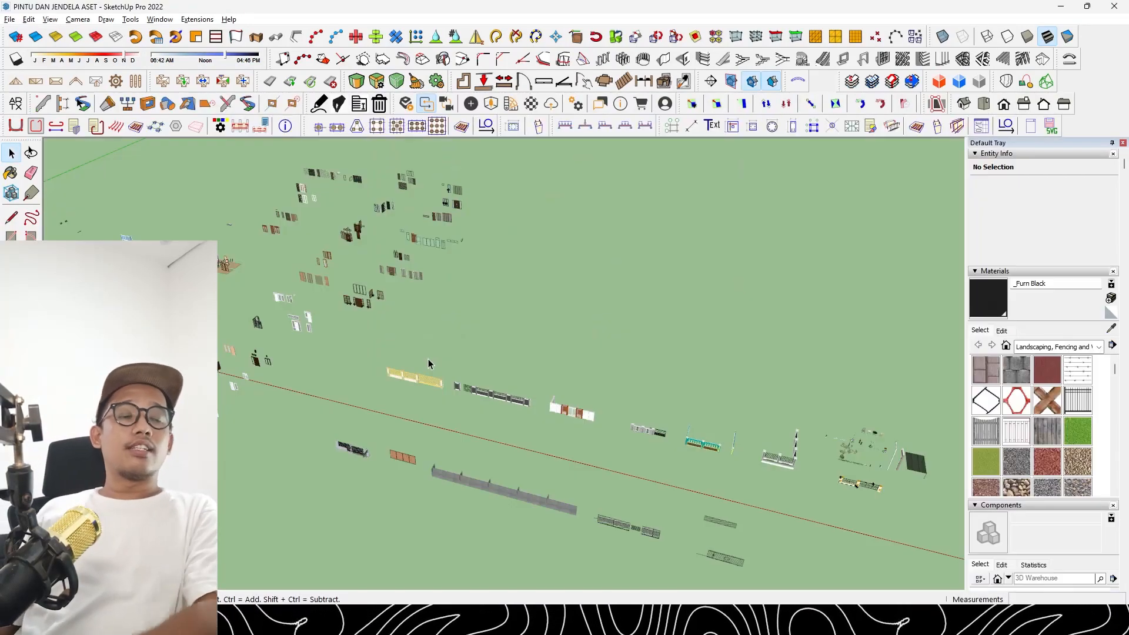
pyautogui.hotkey('alt', 'Tab')
pyautogui.click(327, 395)
pyautogui.moveTo(764, 471); pyautogui.dragTo(650, 420, button='middle')
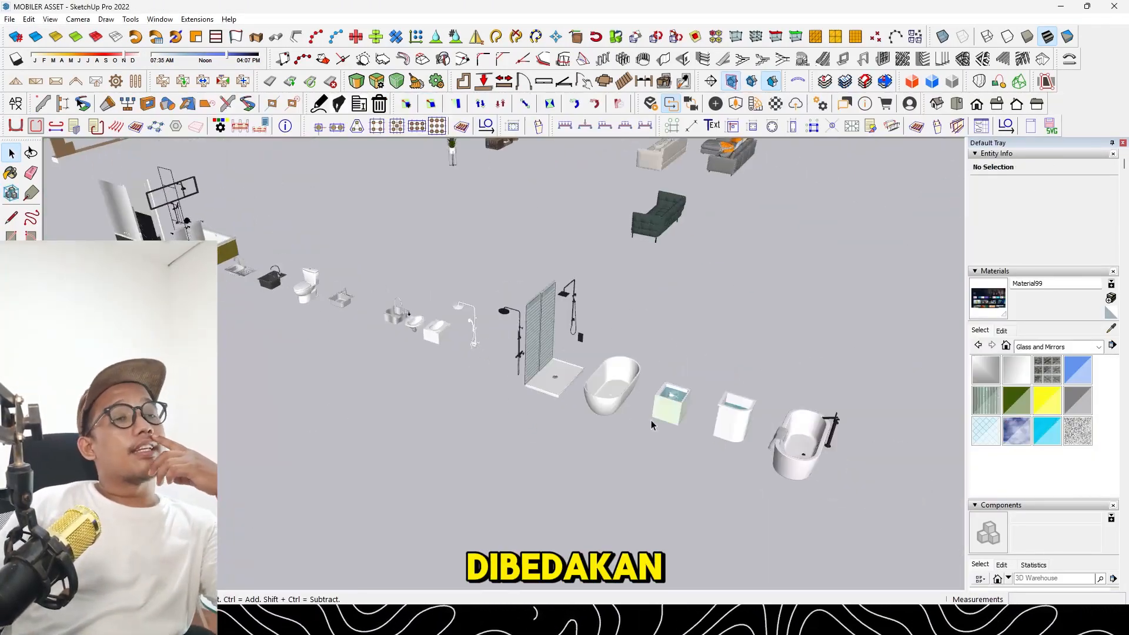
pyautogui.scroll(3, 721, 421)
pyautogui.hotkey('alt', 'Tab')
pyautogui.hotkey('alt', 'Tab')
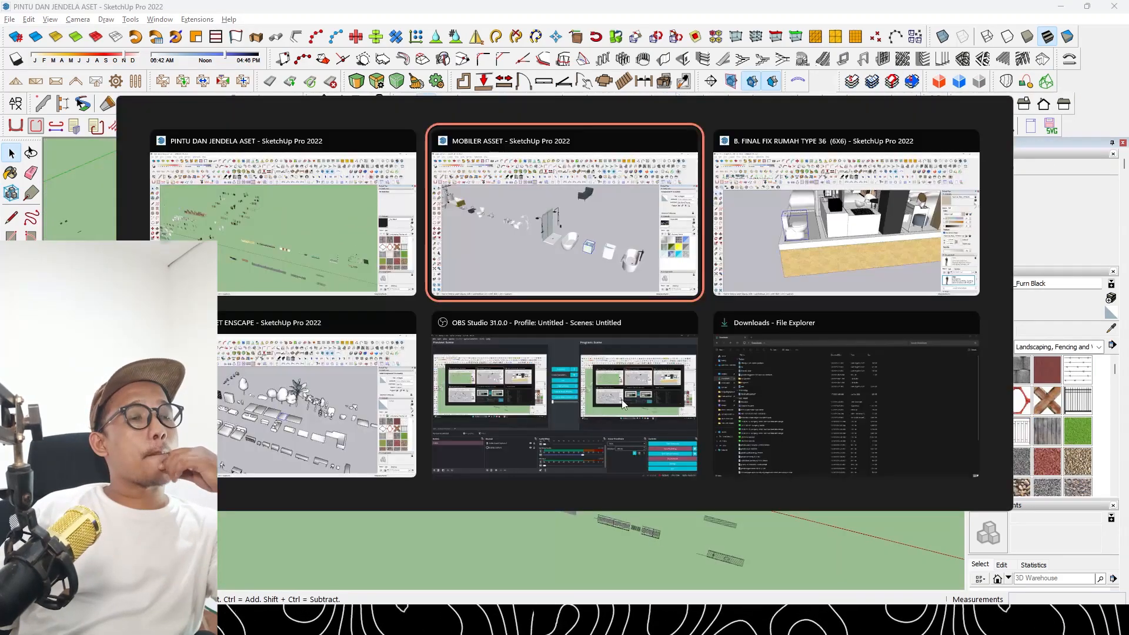
pyautogui.hotkey('alt', 'Tab')
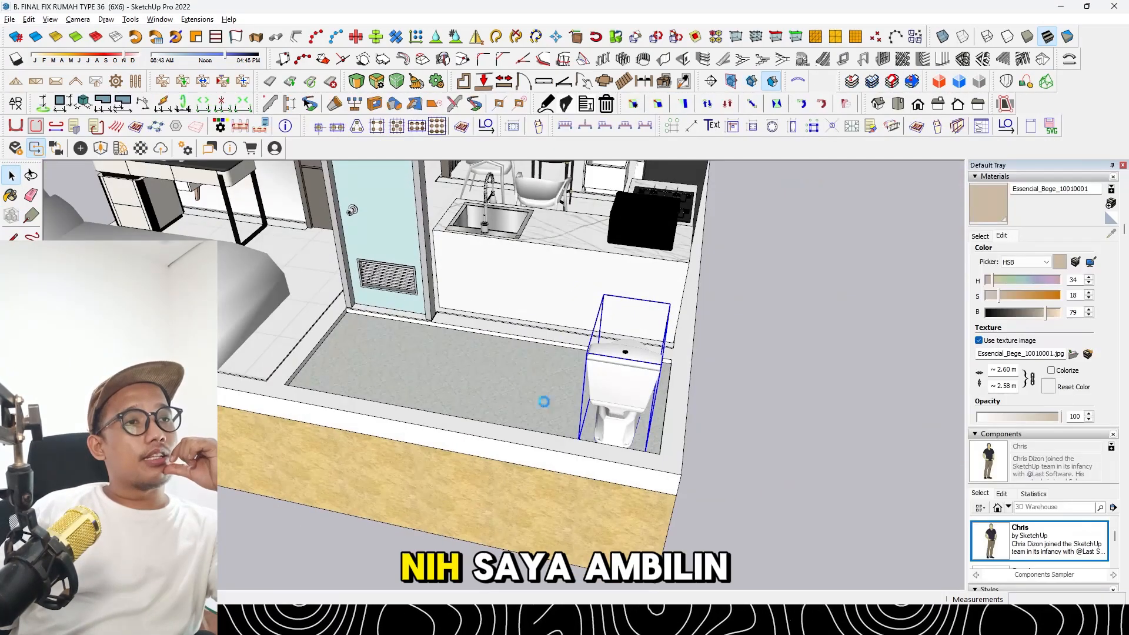
pyautogui.moveTo(557, 385); pyautogui.dragTo(811, 408, button='middle')
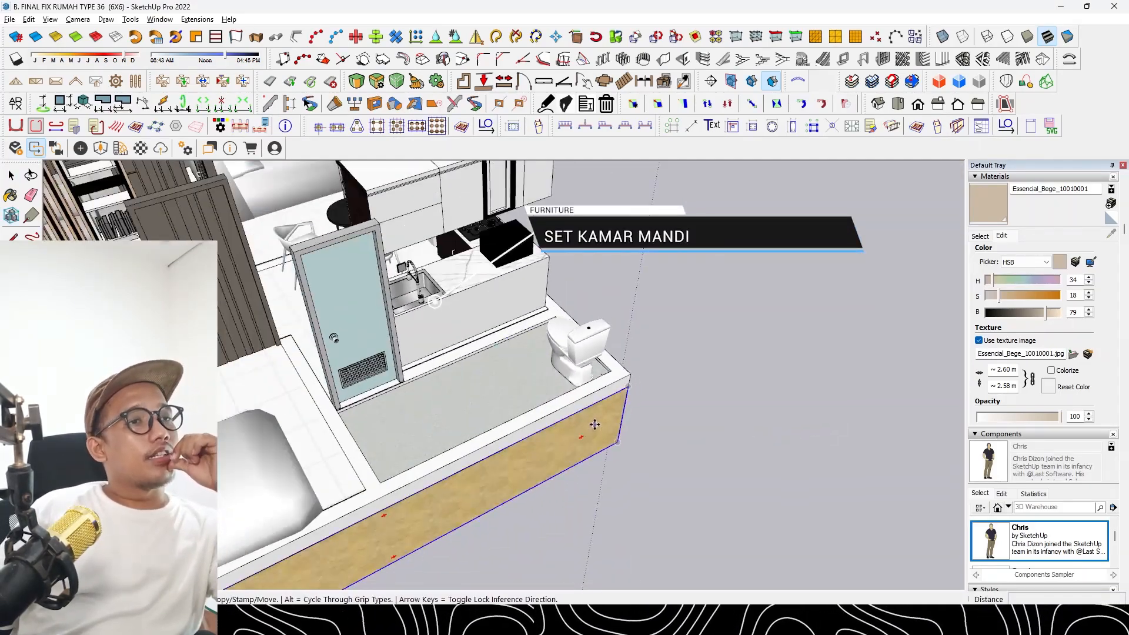
# Copy the white Bak mandi fiber water tub from the MOBILER ASSET file and paste it onto the house's bathroom floor beside the toilet
pyautogui.hotkey('alt', 'Tab')
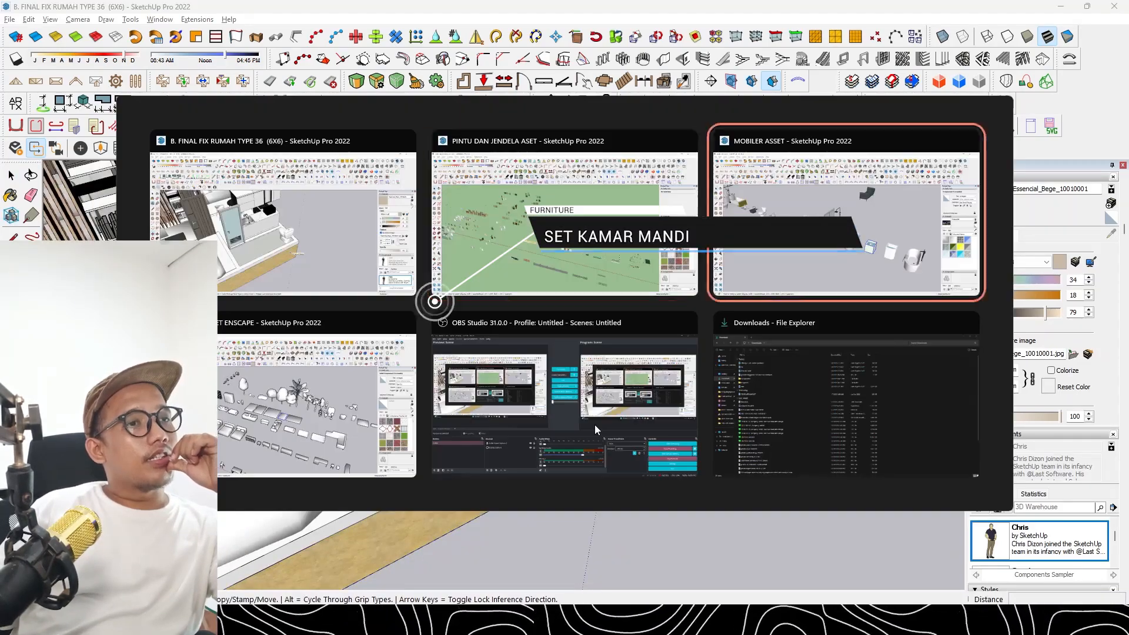
pyautogui.hotkey('alt', 'Tab')
pyautogui.click(434, 301)
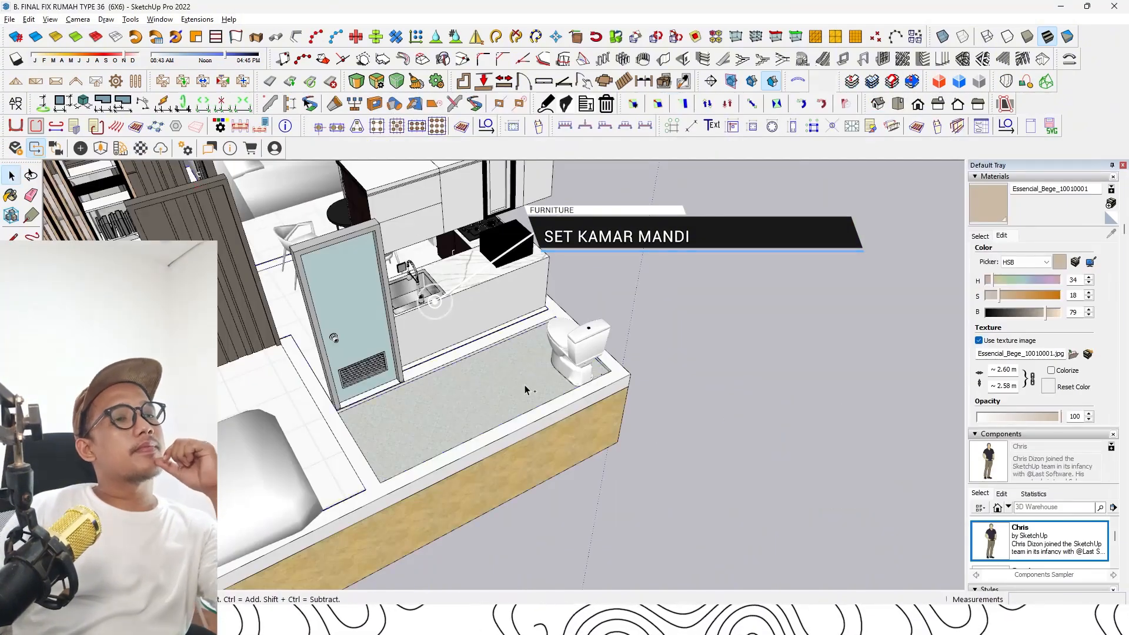
pyautogui.hotkey('ctrl', 'v')
pyautogui.scroll(4, 508, 369)
# Rotate the pasted water tub 90 degrees and move it against the bathroom's outer wall next to the toilet
pyautogui.press('q')
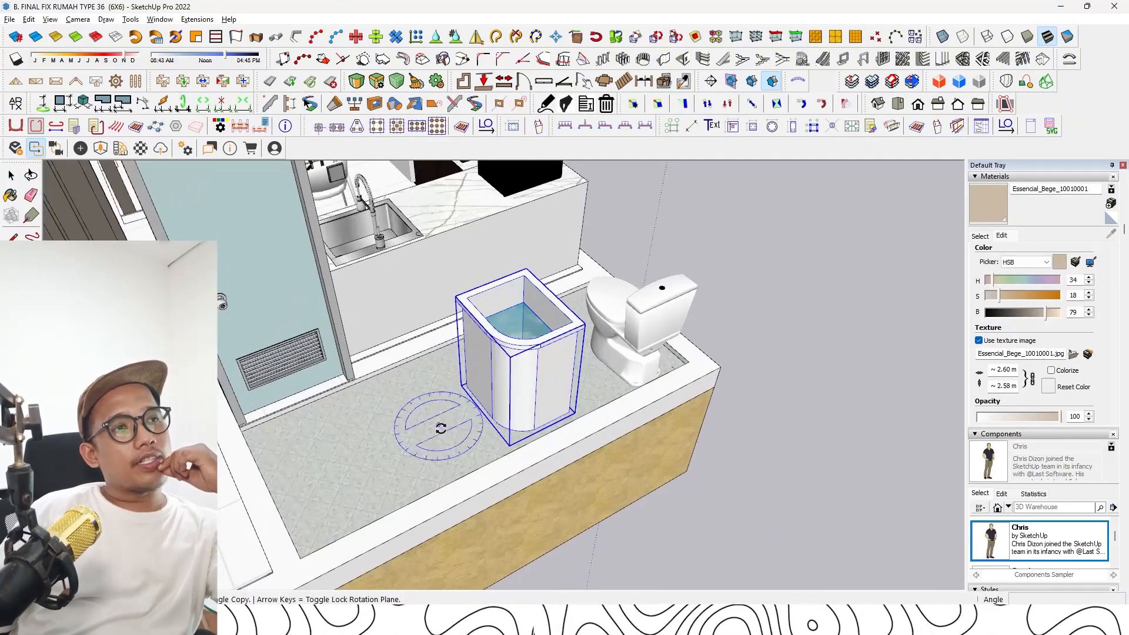
pyautogui.click(442, 430)
pyautogui.click(431, 417)
pyautogui.write('90')
pyautogui.press('Return')
pyautogui.press('space')
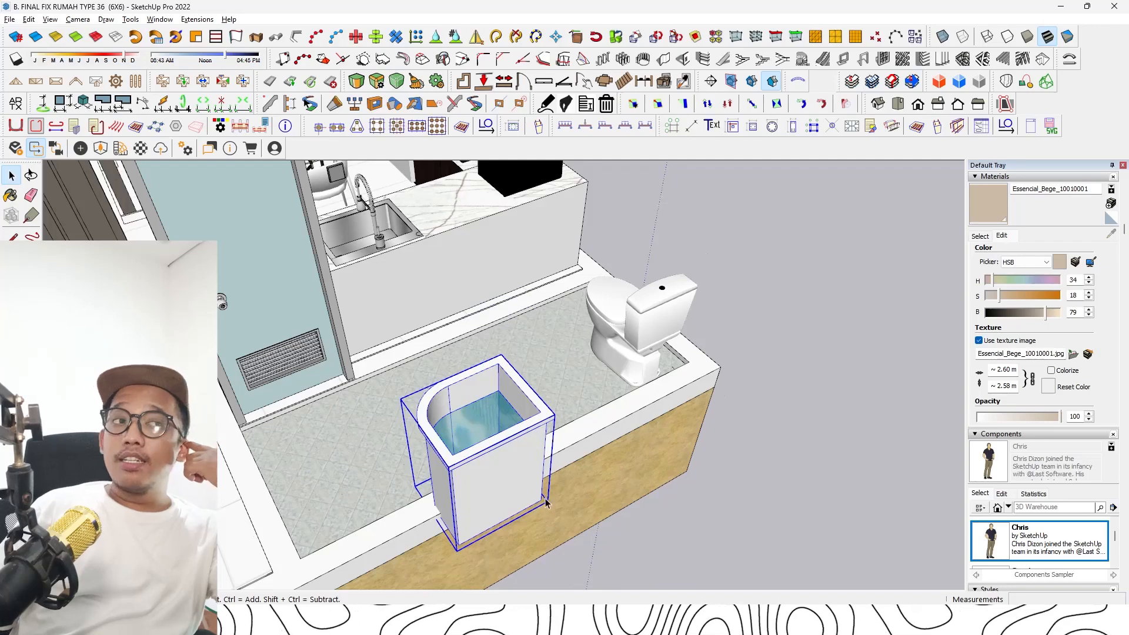
pyautogui.scroll(2, 545, 502)
pyautogui.press('m')
pyautogui.click(548, 502)
pyautogui.click(628, 360)
pyautogui.moveTo(517, 355); pyautogui.dragTo(617, 382, button='middle')
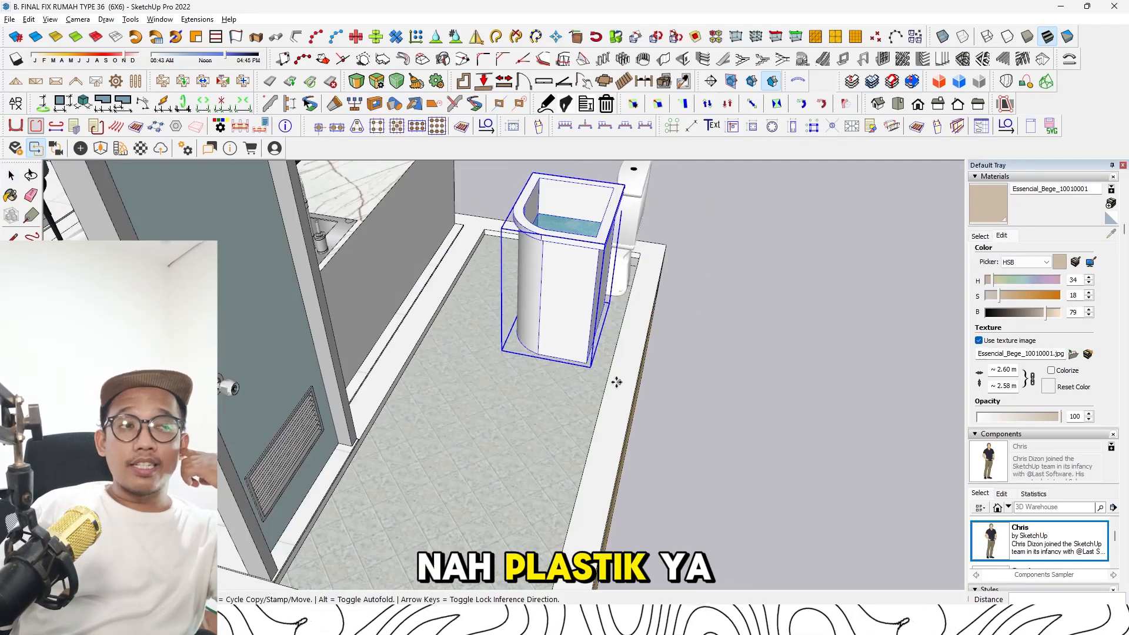
pyautogui.scroll(5, 571, 388)
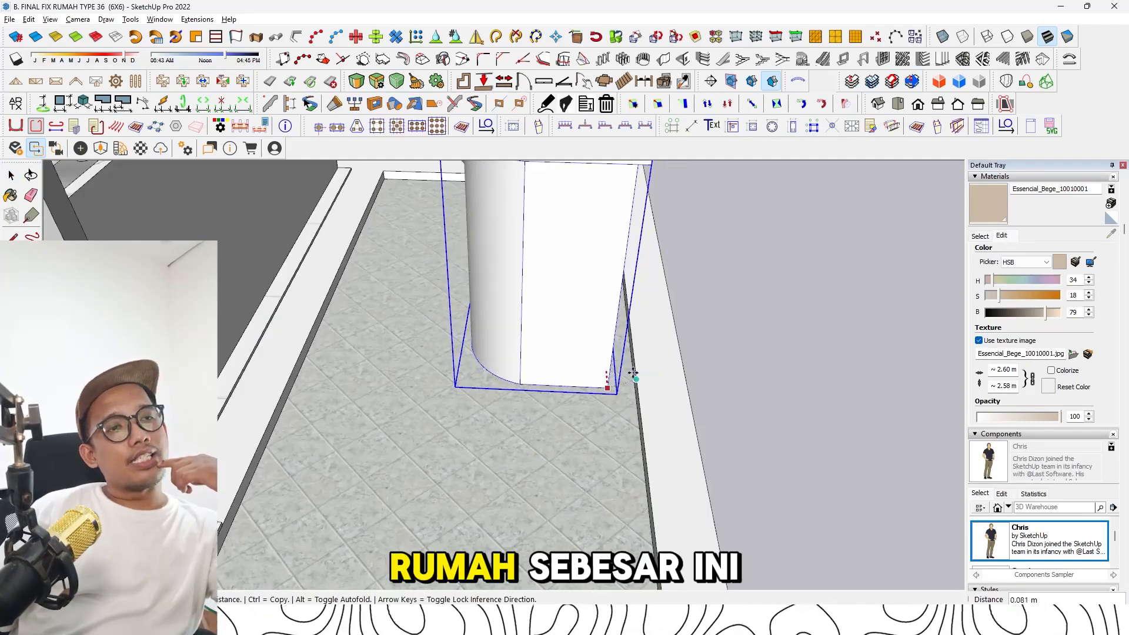
pyautogui.scroll(-5, 719, 374)
pyautogui.moveTo(719, 374); pyautogui.dragTo(337, 365, button='middle')
pyautogui.press('space')
# Check the fixtures in the MOBILER ASSET file, return to the house model and show the hidden walls around the bathroom again
pyautogui.moveTo(647, 405); pyautogui.dragTo(451, 418, button='middle')
pyautogui.scroll(-3, 452, 418)
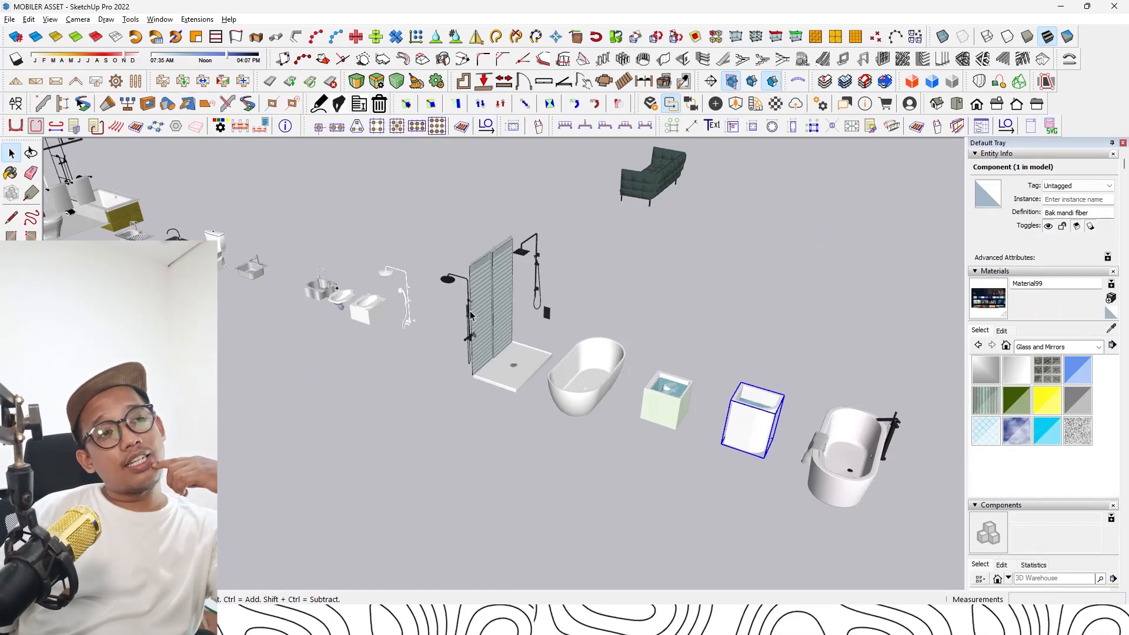
pyautogui.scroll(2, 469, 309)
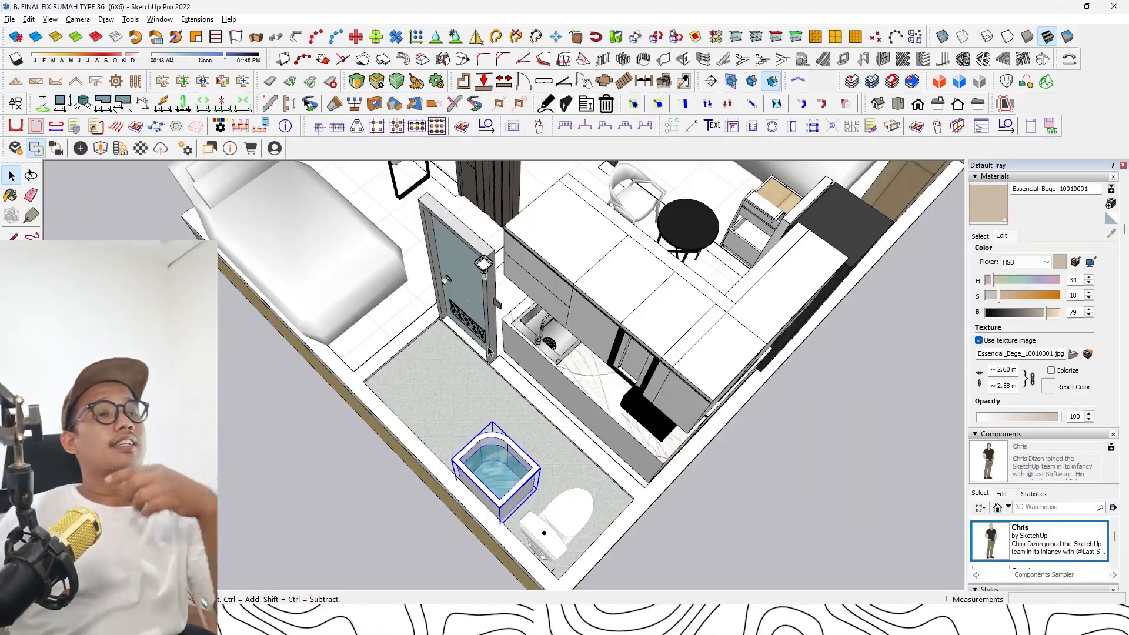
pyautogui.scroll(6, 287, 322)
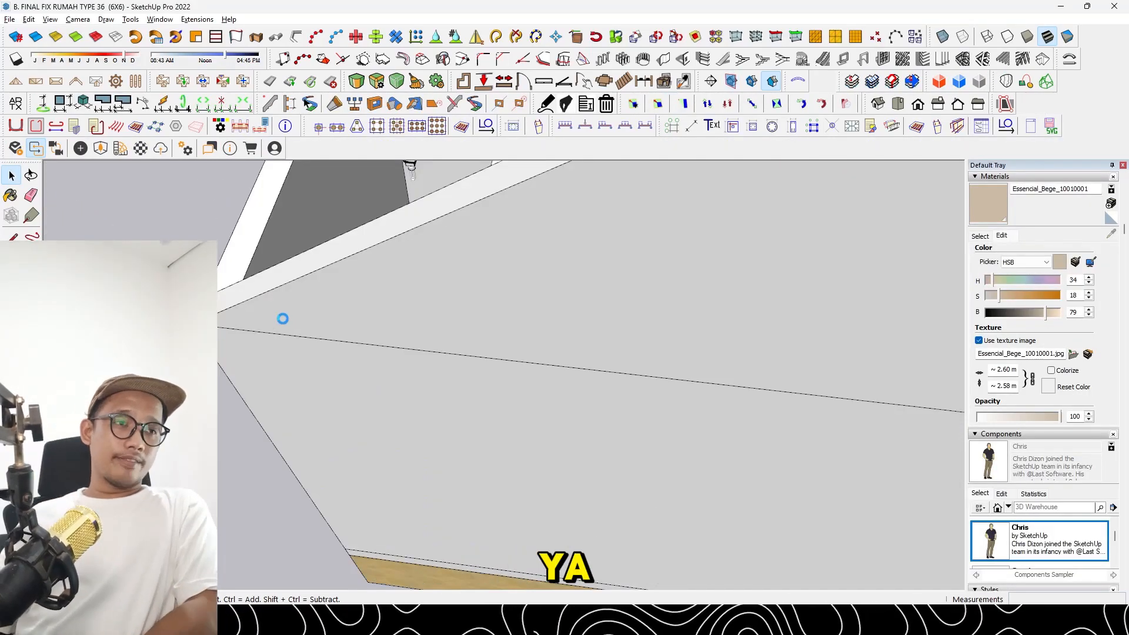
pyautogui.scroll(-3, 285, 322)
pyautogui.moveTo(287, 325)
pyautogui.mouseDown(button='middle')
pyautogui.moveTo(337, 398)
pyautogui.moveTo(321, 418)
pyautogui.moveTo(294, 421)
pyautogui.moveTo(411, 414)
pyautogui.mouseUp(button='middle')
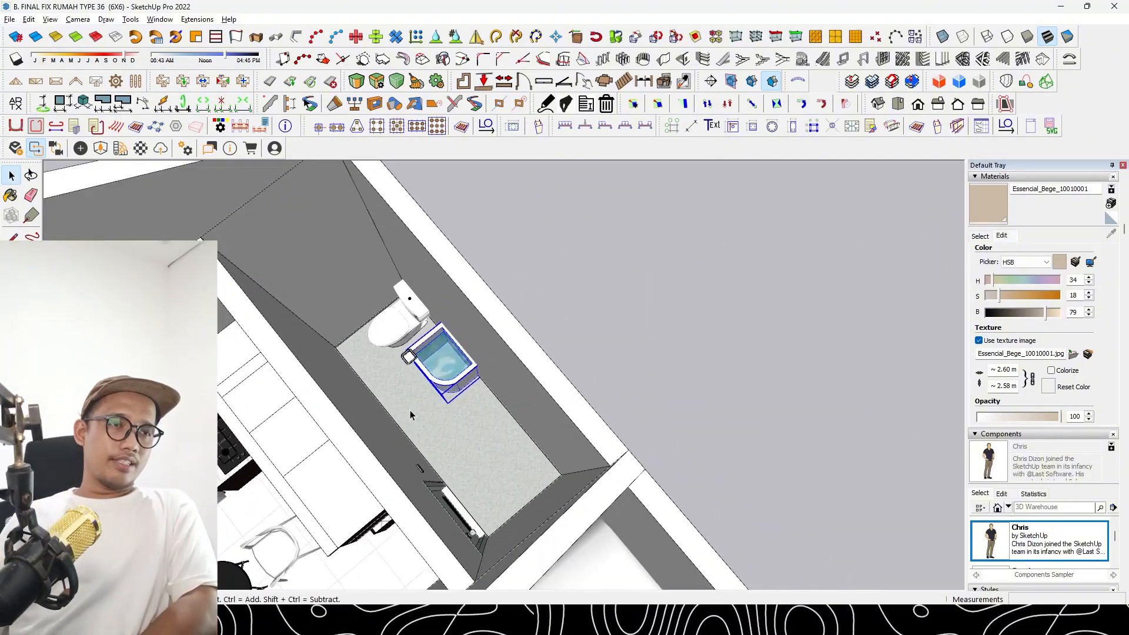
# Turn the toilet so its back faces the bathroom's end wall and move the water tub into the opposite corner beside it
pyautogui.click(410, 335)
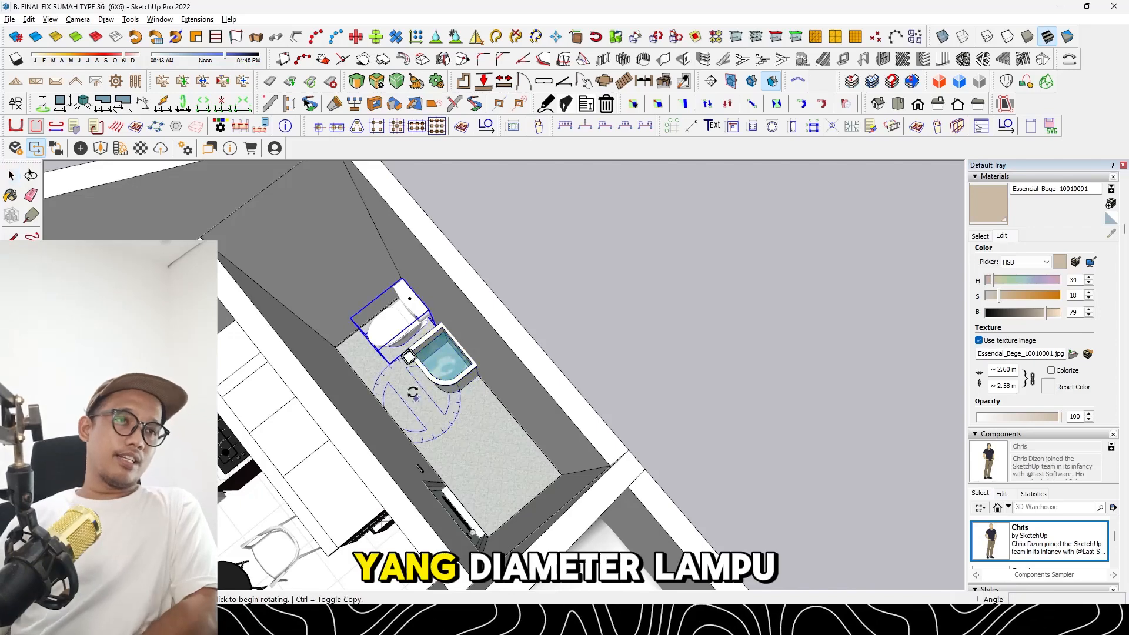
pyautogui.click(429, 429)
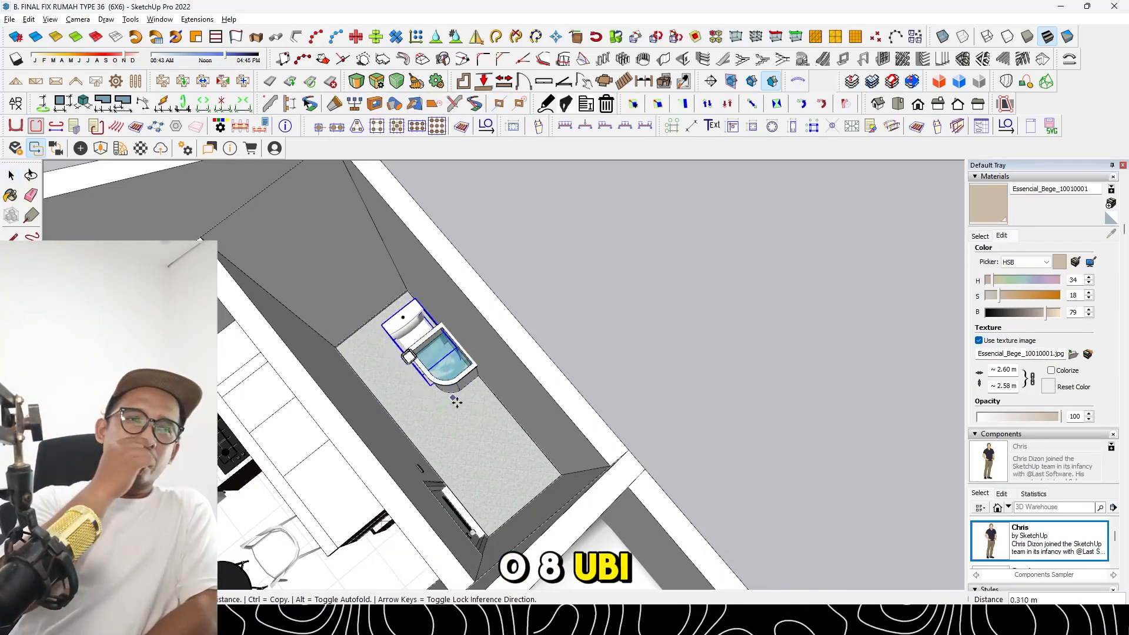
pyautogui.click(465, 386)
pyautogui.press('m')
pyautogui.scroll(1, 466, 406)
pyautogui.click(466, 410)
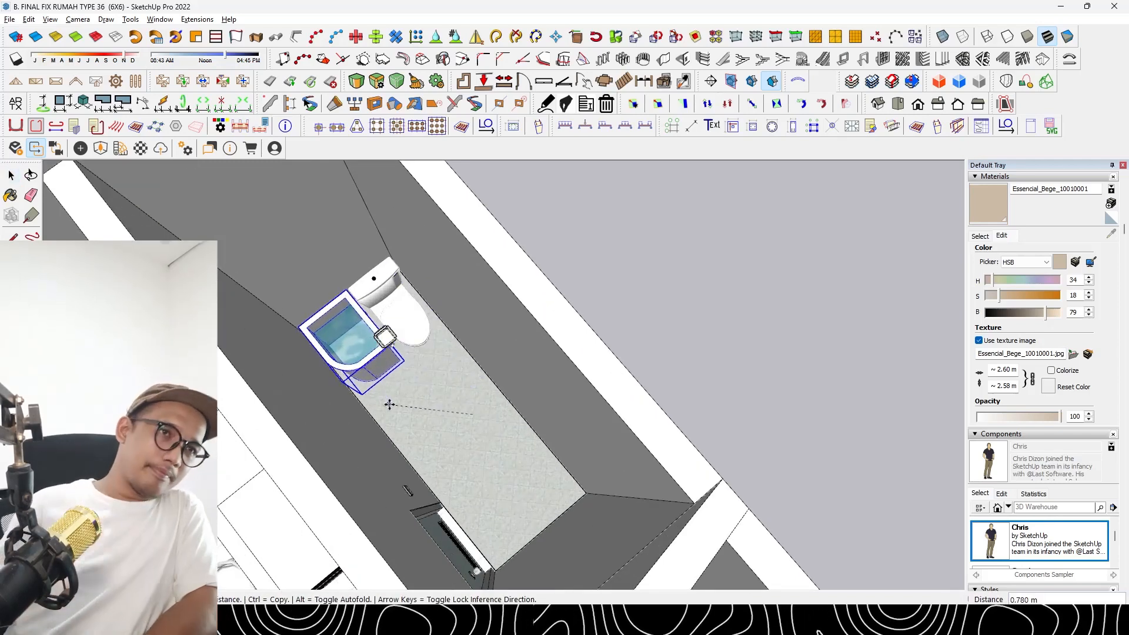
pyautogui.click(388, 404)
pyautogui.moveTo(444, 407); pyautogui.dragTo(412, 341, button='middle')
pyautogui.scroll(3, 450, 316)
pyautogui.press('space')
# Flip the water tub so its rounded corner faces the toilet and fit it into the corner of the walls
pyautogui.click(447, 309)
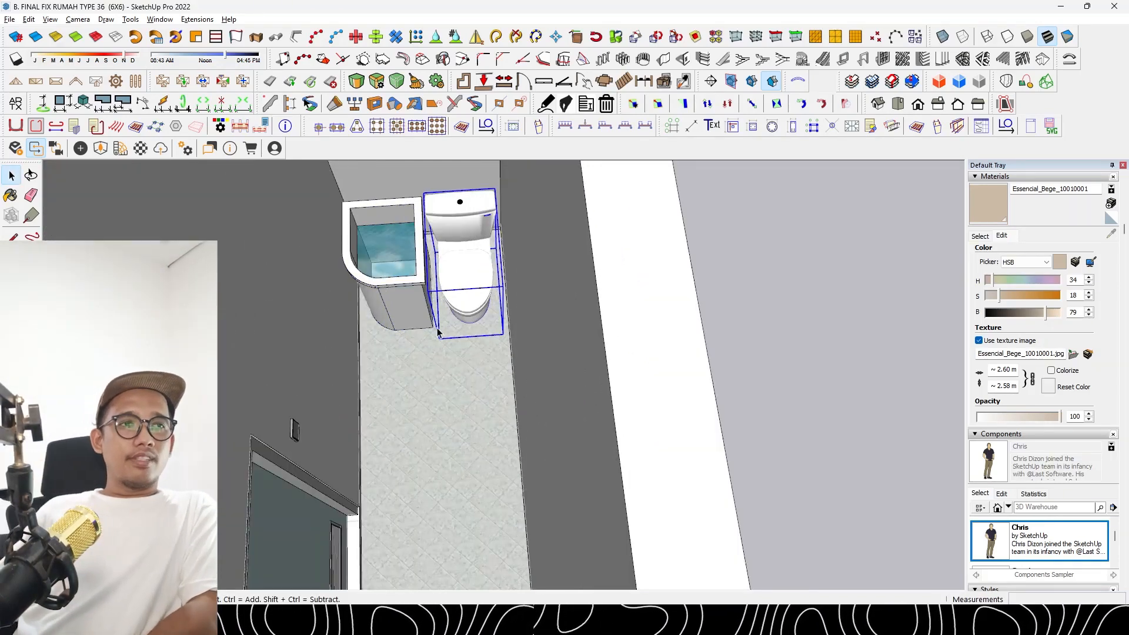
pyautogui.rightClick(415, 304)
pyautogui.click(589, 510)
pyautogui.scroll(5, 421, 336)
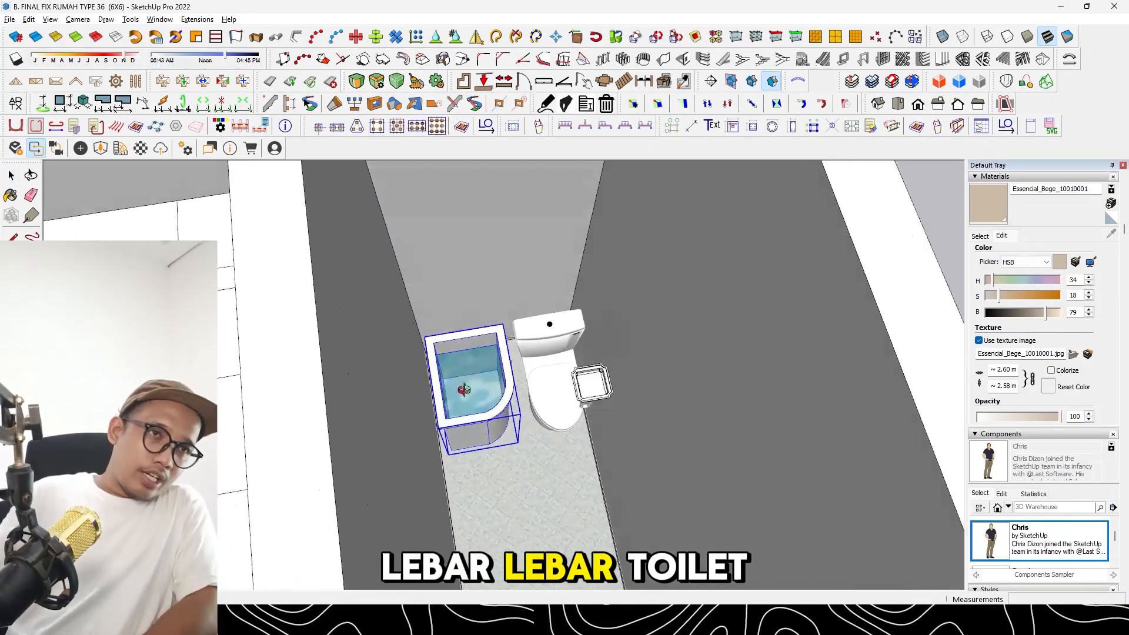
pyautogui.press('m')
pyautogui.scroll(-5, 411, 329)
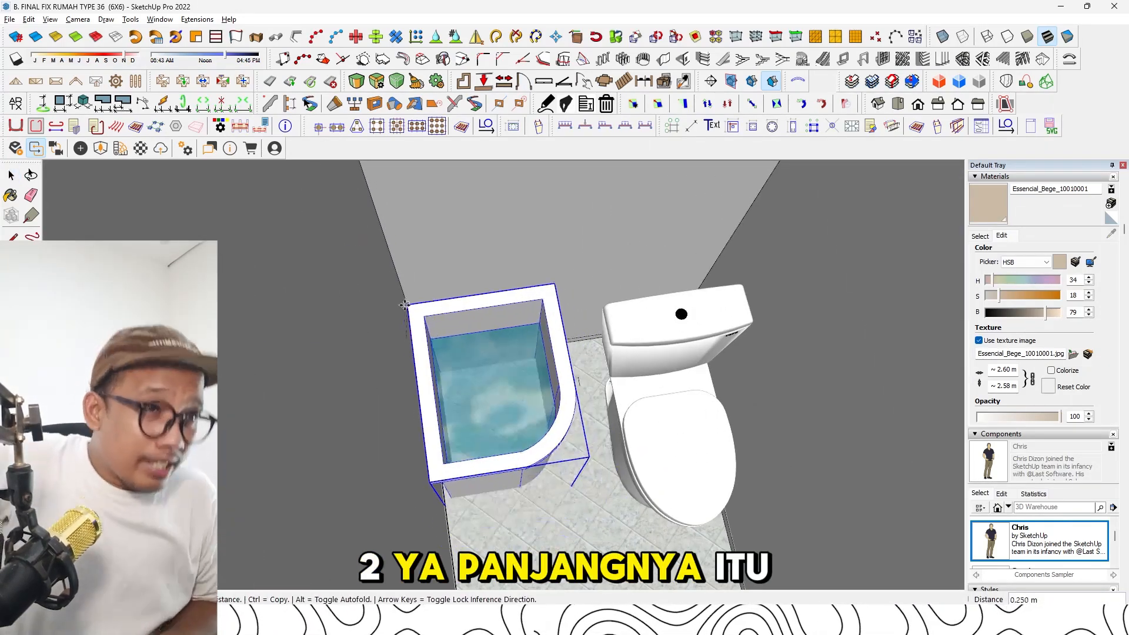
# Move the toilet slightly back toward the bathroom's end wall
pyautogui.press('space')
pyautogui.click(546, 382)
pyautogui.moveTo(553, 385); pyautogui.dragTo(726, 429, button='middle')
pyautogui.press('m')
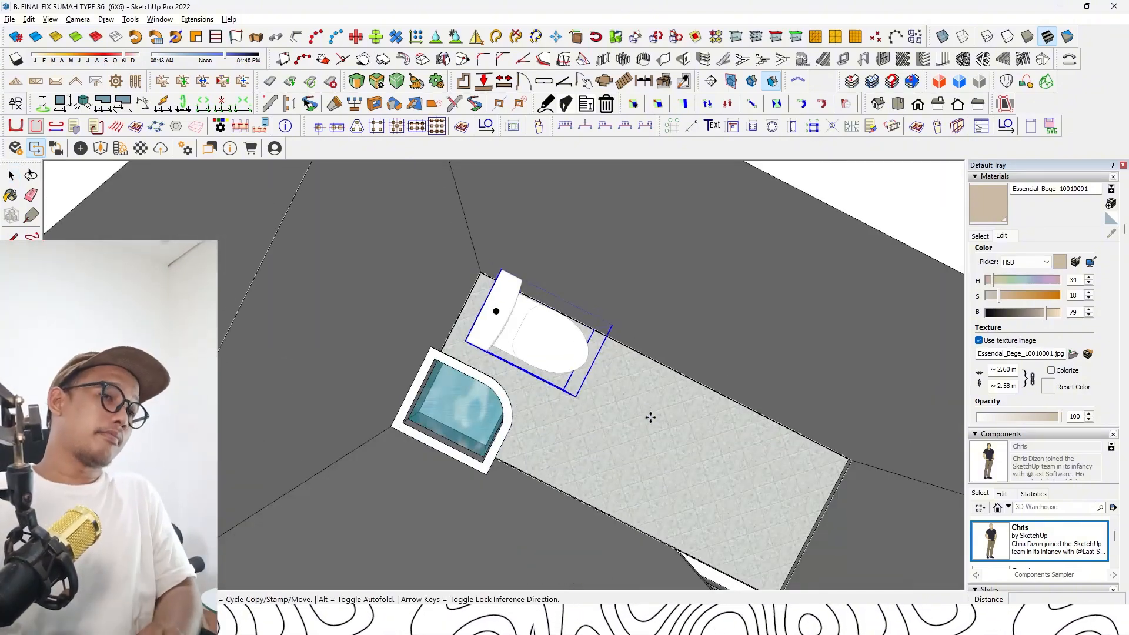
pyautogui.moveTo(650, 416); pyautogui.dragTo(635, 409)
pyautogui.press('space')
# Draw a small rectangle on the floor beside the bathroom door frame and extrude it upward into a thin guide post
pyautogui.scroll(-4, 500, 359)
pyautogui.moveTo(435, 371); pyautogui.dragTo(312, 314, button='middle')
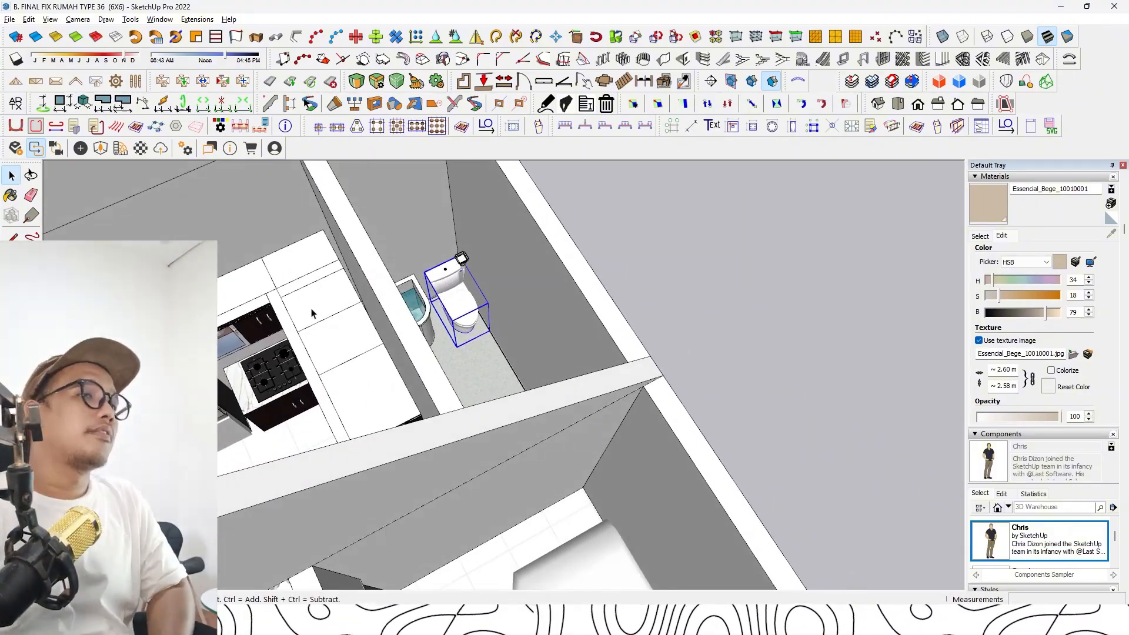
pyautogui.scroll(-2, 312, 315)
pyautogui.moveTo(588, 358); pyautogui.dragTo(442, 313, button='middle')
pyautogui.click(470, 339)
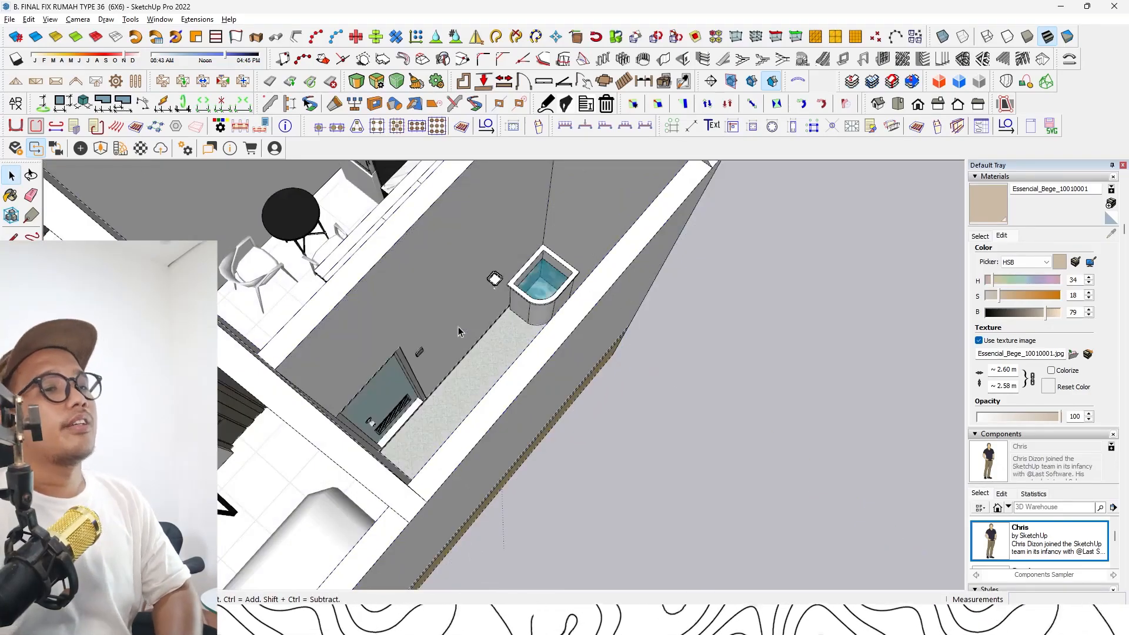
pyautogui.scroll(8, 461, 332)
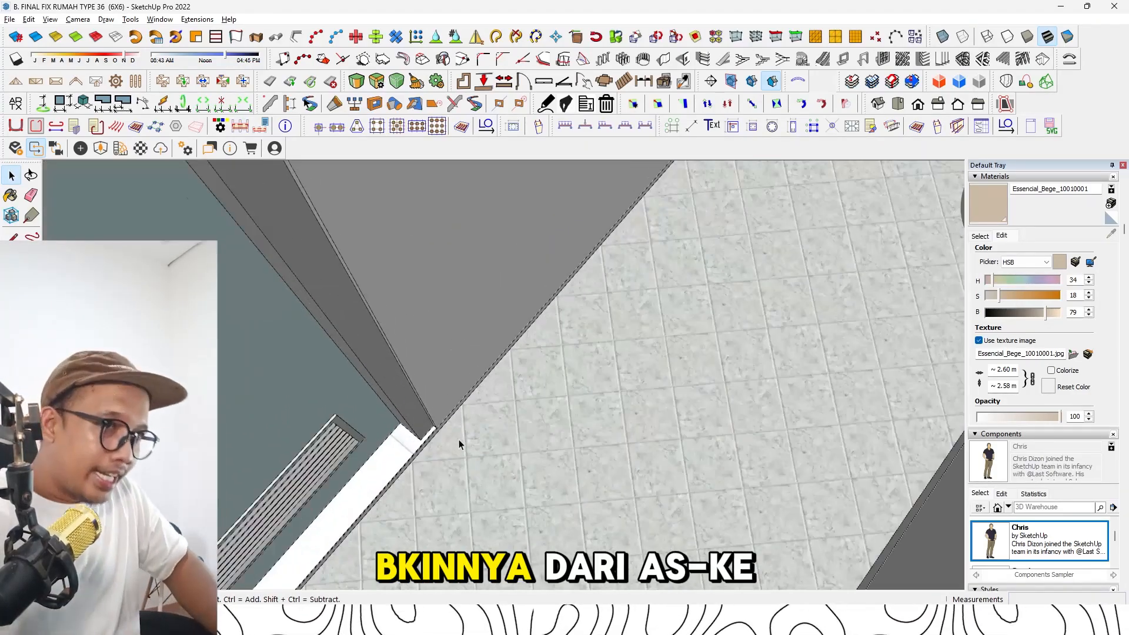
pyautogui.moveTo(458, 441); pyautogui.dragTo(472, 406, button='middle')
pyautogui.press('r')
pyautogui.click(424, 420)
pyautogui.scroll(-5, 436, 392)
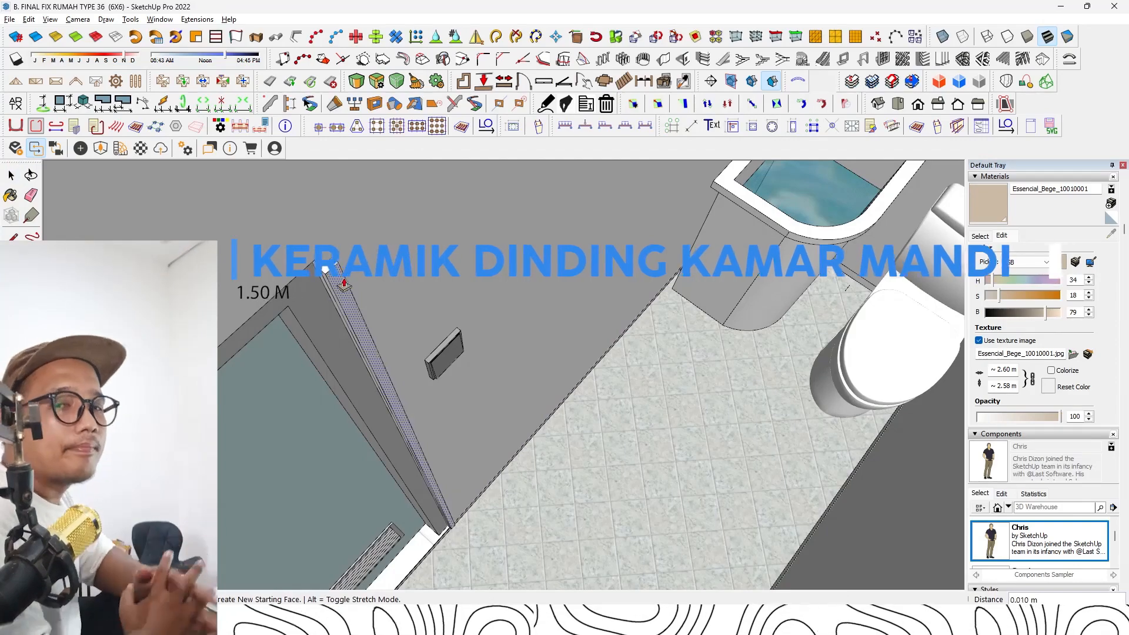
pyautogui.moveTo(339, 282); pyautogui.dragTo(450, 195, button='middle')
pyautogui.press('space')
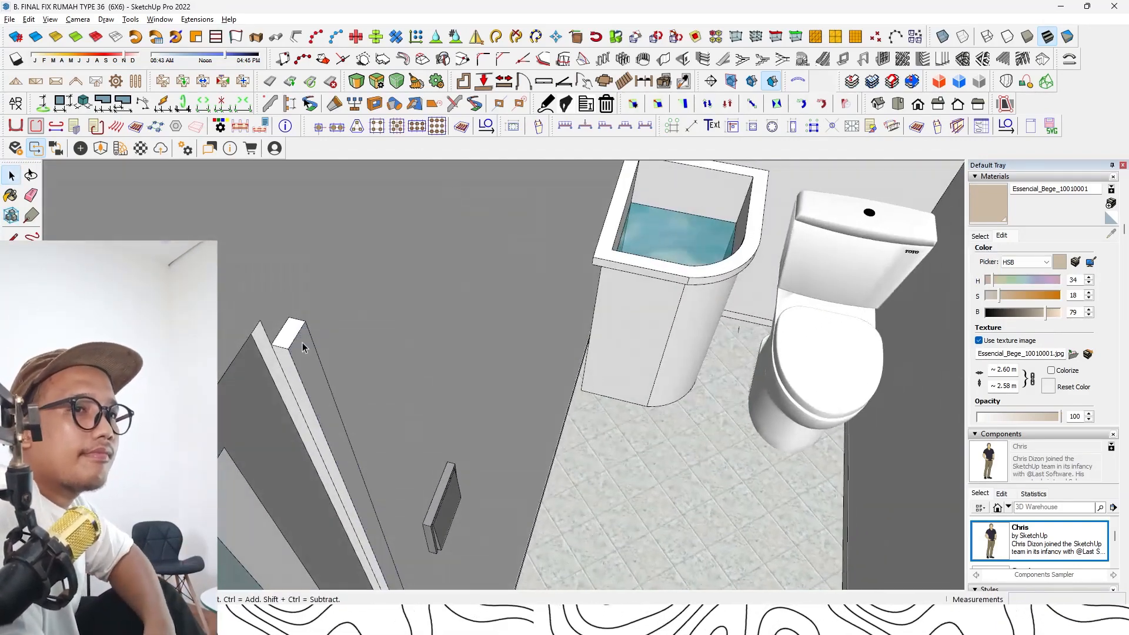
# Select the whole guide post beside the bathroom door frame and make it a group
pyautogui.doubleClick(302, 343)
pyautogui.rightClick(302, 343)
pyautogui.tripleClick(300, 334)
pyautogui.rightClick(299, 332)
pyautogui.click(364, 431)
pyautogui.moveTo(365, 430); pyautogui.dragTo(259, 388, button='middle')
pyautogui.scroll(-2, 260, 388)
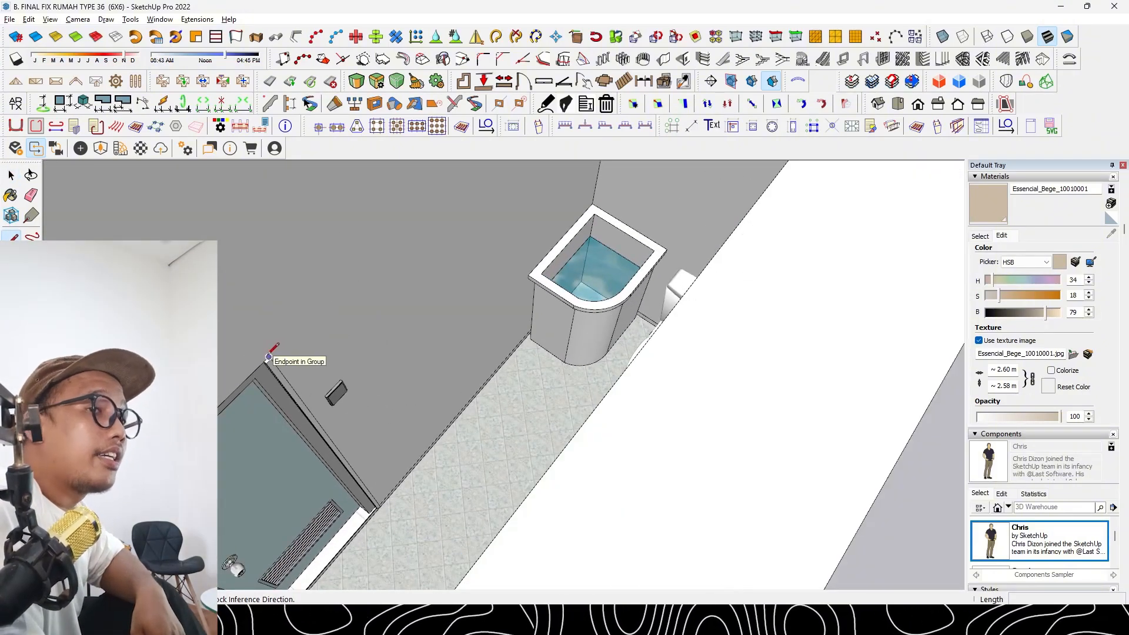
pyautogui.click(269, 357)
pyautogui.scroll(-2, 269, 357)
pyautogui.moveTo(287, 339); pyautogui.dragTo(403, 332, button='middle')
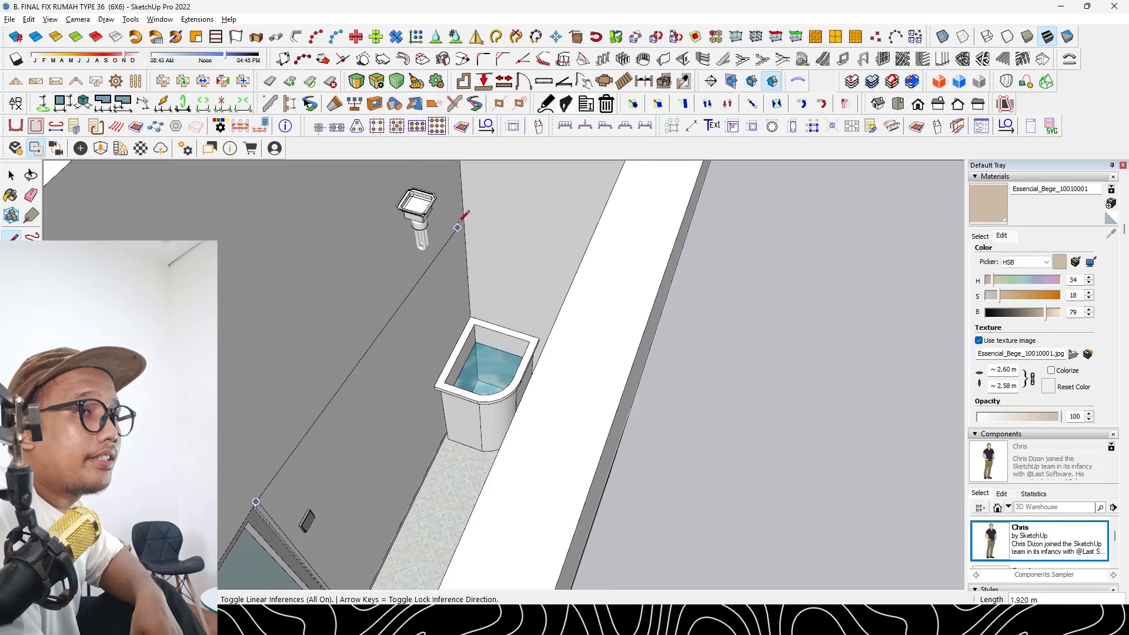
pyautogui.click(460, 168)
pyautogui.moveTo(460, 168); pyautogui.dragTo(659, 254, button='middle')
pyautogui.moveTo(474, 258)
pyautogui.mouseDown(button='middle')
pyautogui.moveTo(462, 277)
pyautogui.moveTo(477, 253)
pyautogui.mouseUp(button='middle')
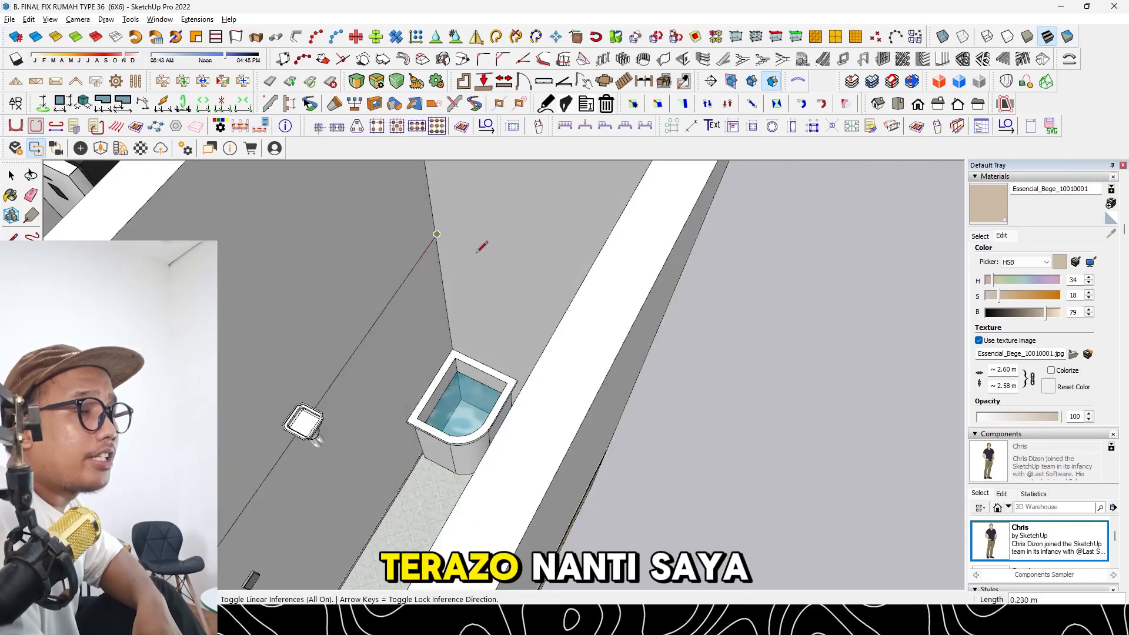
pyautogui.hotkey('ctrl', 'z')
# Draw a continuous horizontal line around the bathroom walls at the height of the guide post's top, marking the wall tile boundary
pyautogui.scroll(-3, 405, 340)
pyautogui.scroll(3, 258, 500)
pyautogui.click(258, 502)
pyautogui.scroll(-3, 265, 493)
pyautogui.scroll(3, 380, 330)
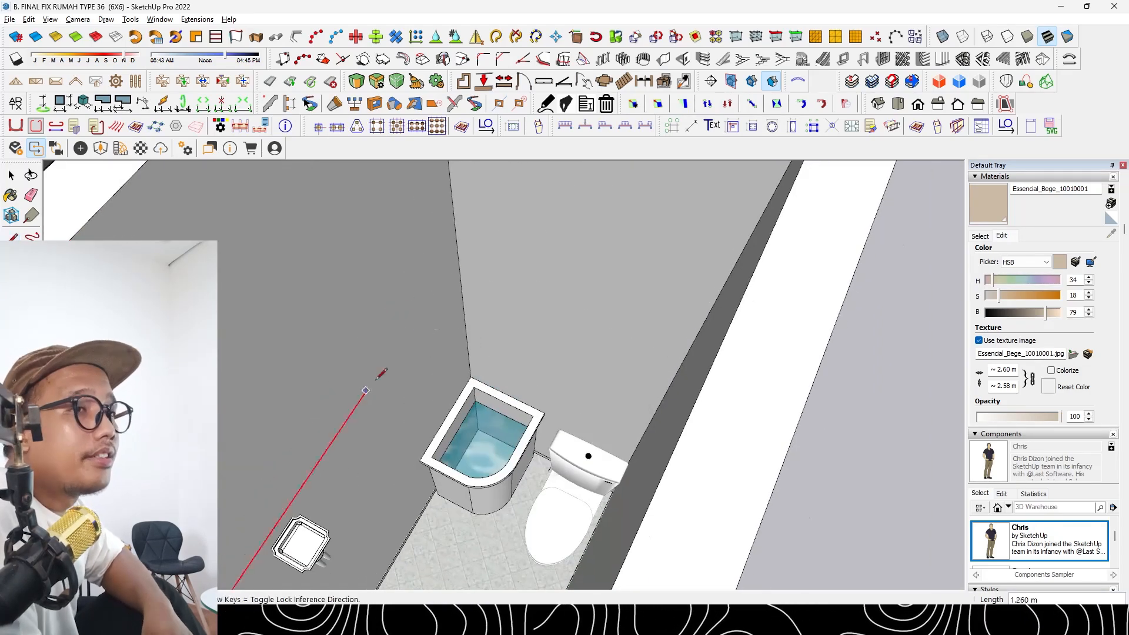
pyautogui.click(458, 254)
pyautogui.moveTo(458, 255); pyautogui.dragTo(660, 297, button='middle')
pyautogui.click(729, 271)
pyautogui.moveTo(729, 271); pyautogui.dragTo(893, 352, button='middle')
pyautogui.keyDown('shift'); pyautogui.moveTo(893, 353); pyautogui.dragTo(729, 210, button='middle'); pyautogui.keyUp('shift')
pyautogui.click(737, 186)
pyautogui.scroll(3, 670, 346)
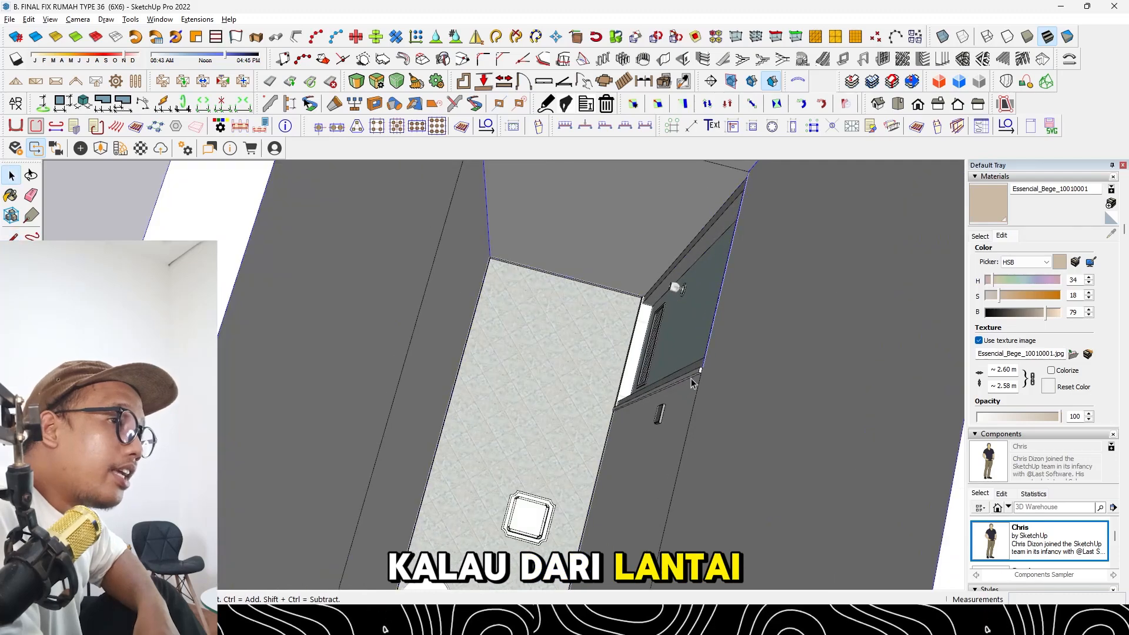
# Remove the guide post standing beside the bathroom door frame
pyautogui.click(692, 377)
pyautogui.scroll(3, 693, 376)
pyautogui.rightClick(693, 374)
pyautogui.click(738, 184)
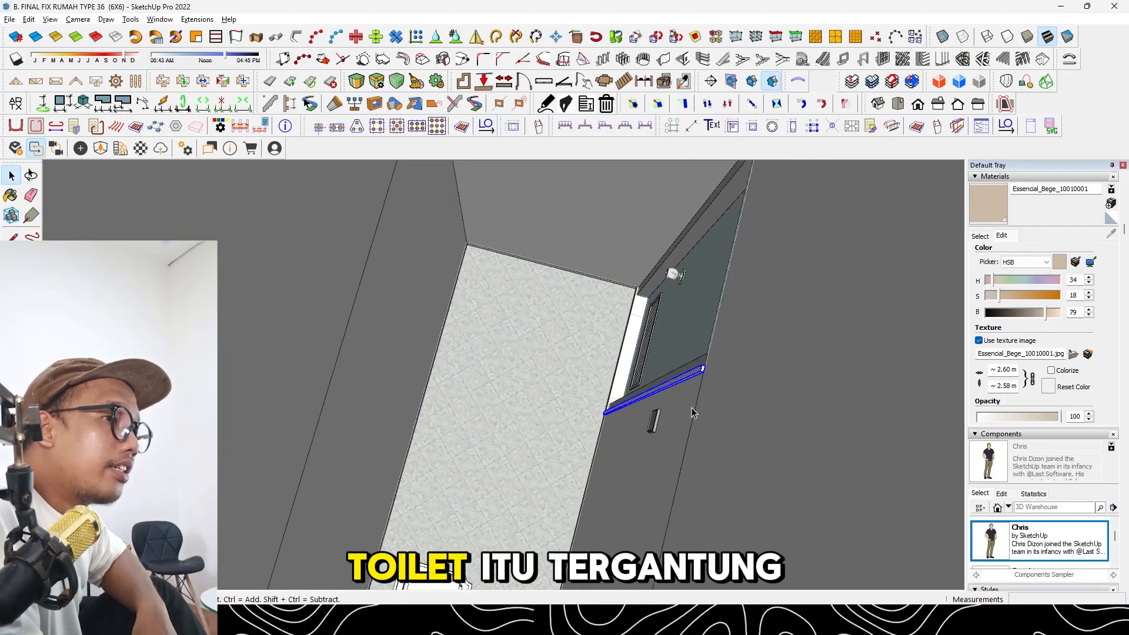
# Thicken the bathroom walls below the tile boundary line into a tile layer and make the whole layer a group
pyautogui.scroll(-2, 527, 377)
pyautogui.moveTo(664, 178); pyautogui.dragTo(129, 327, button='middle')
pyautogui.scroll(3, 343, 281)
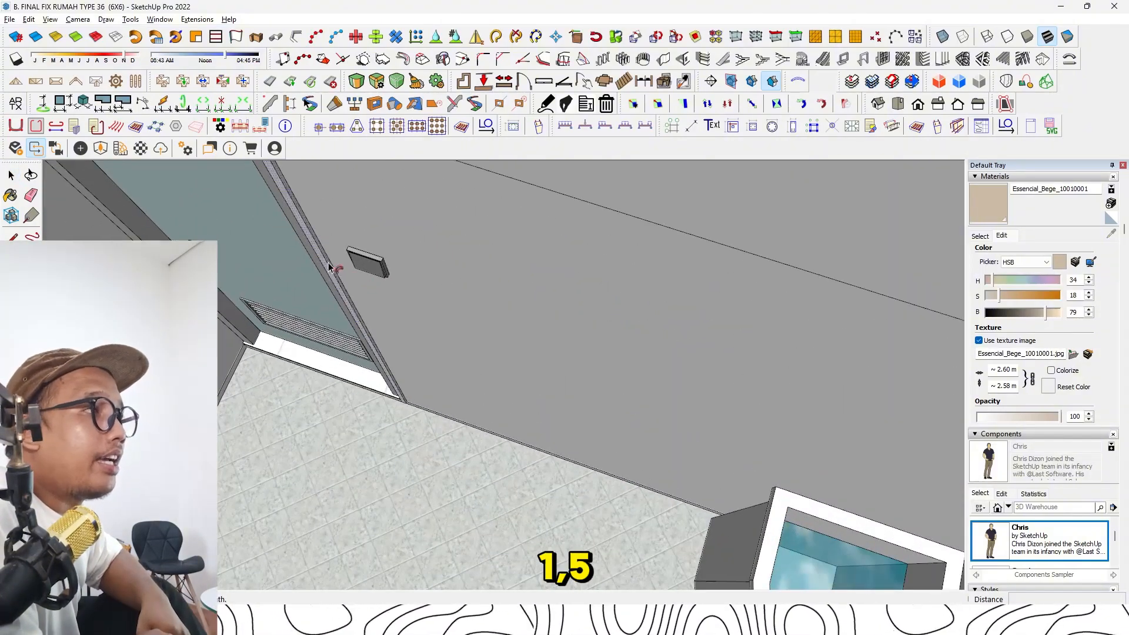
pyautogui.scroll(-2, 335, 267)
pyautogui.press('space')
pyautogui.tripleClick(455, 289)
pyautogui.rightClick(454, 287)
pyautogui.click(509, 390)
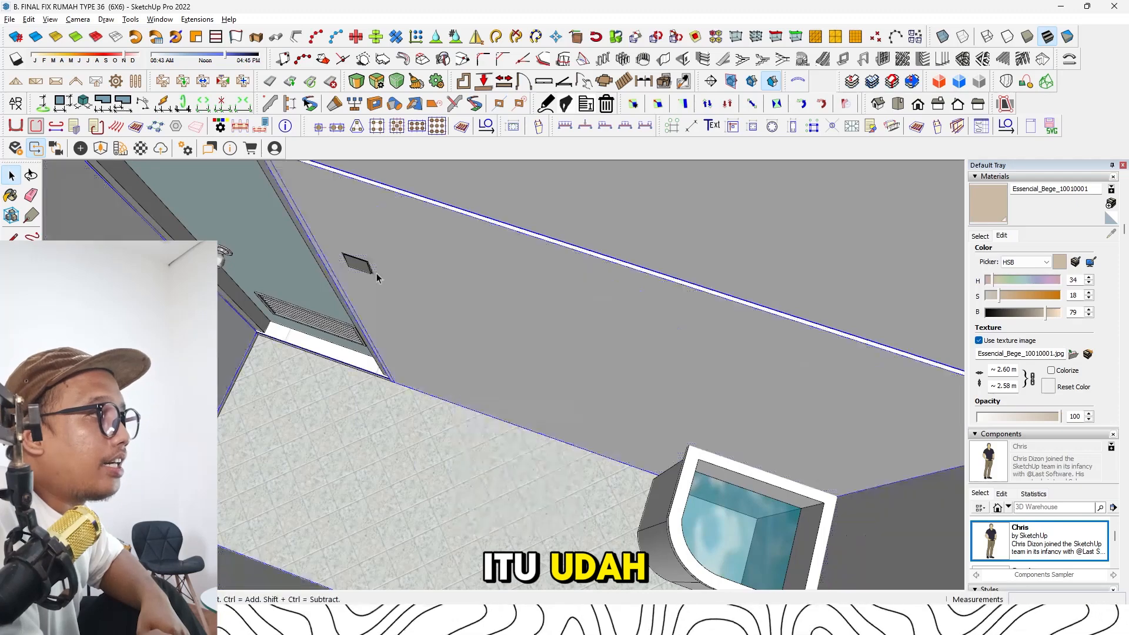
# Move the switch plate beside the bathroom door 0.02 m outward so it sits on the tile layer
pyautogui.scroll(4, 377, 277)
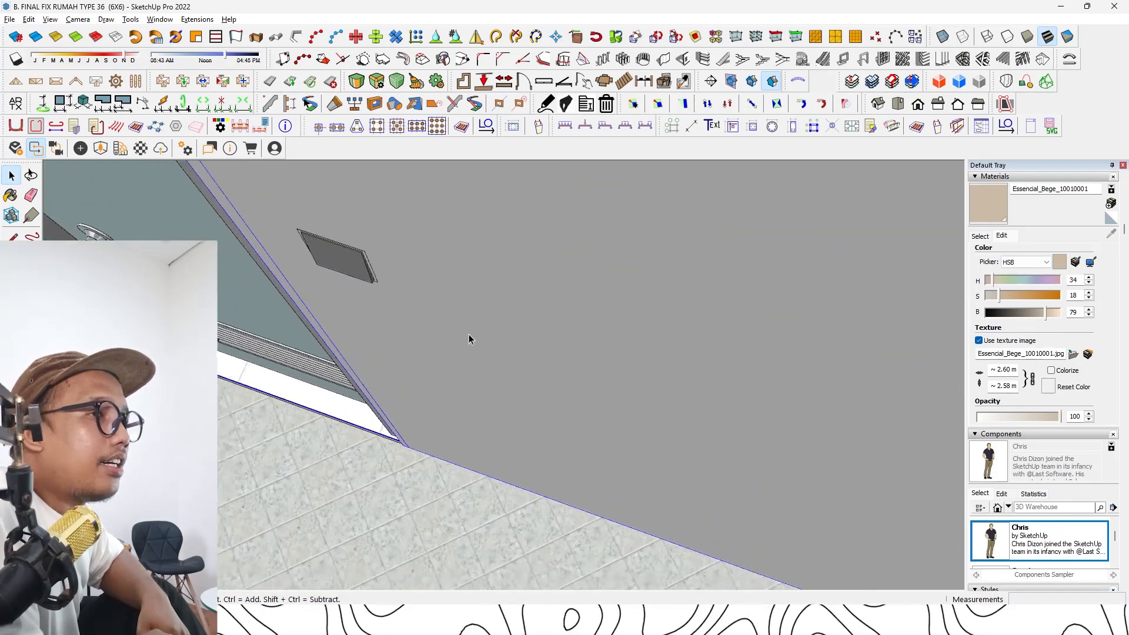
pyautogui.scroll(-4, 469, 338)
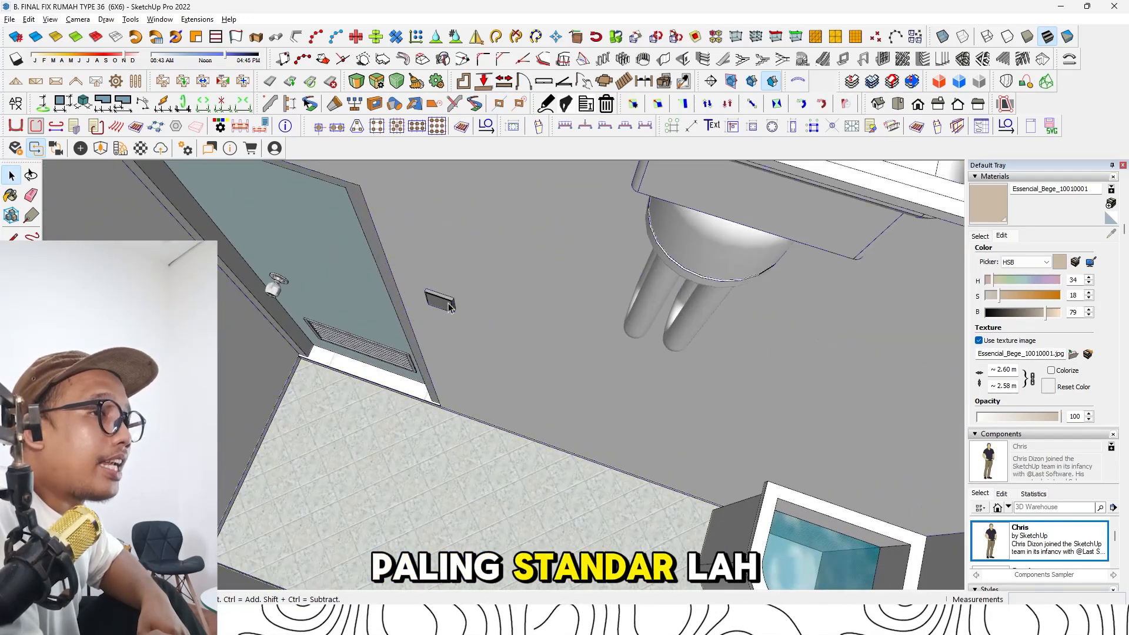
pyautogui.scroll(4, 448, 307)
pyautogui.press('m')
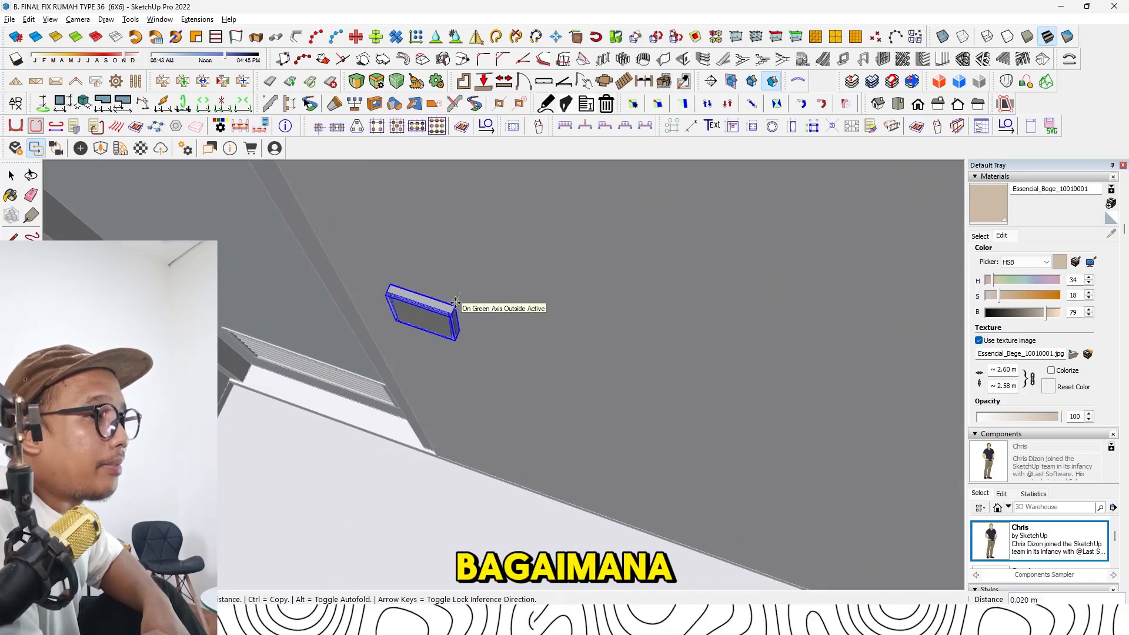
pyautogui.press('Return')
pyautogui.press('space')
pyautogui.press('Escape')
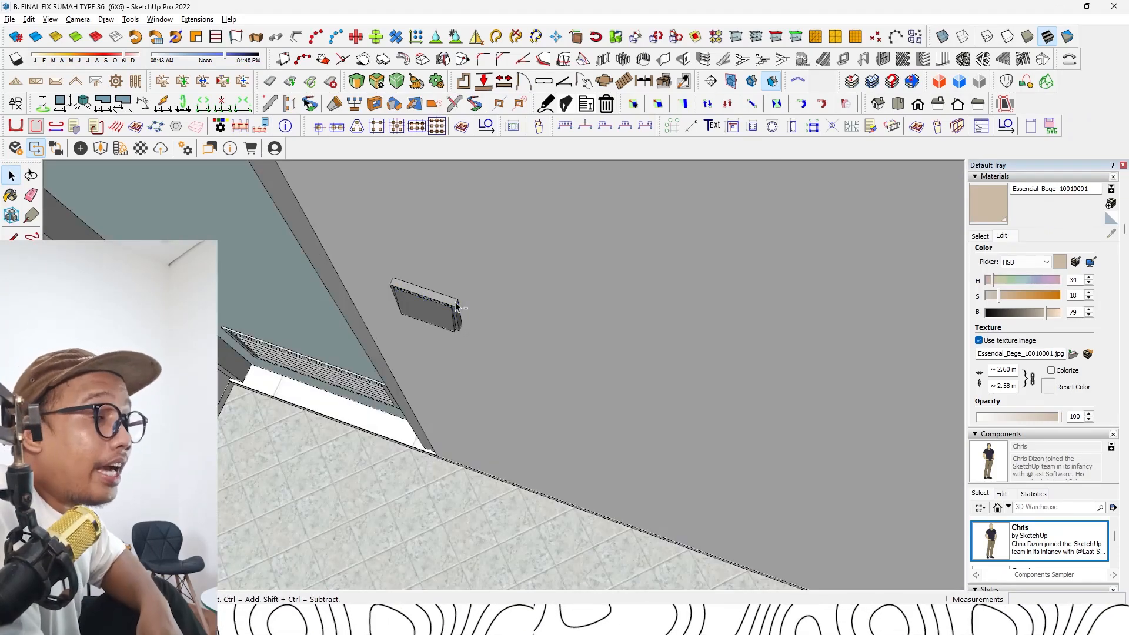
# Sample the bathroom floor's Basic Tile material and apply it to the wall tile layer
pyautogui.scroll(-1, 456, 306)
pyautogui.moveTo(418, 367); pyautogui.dragTo(554, 353, button='middle')
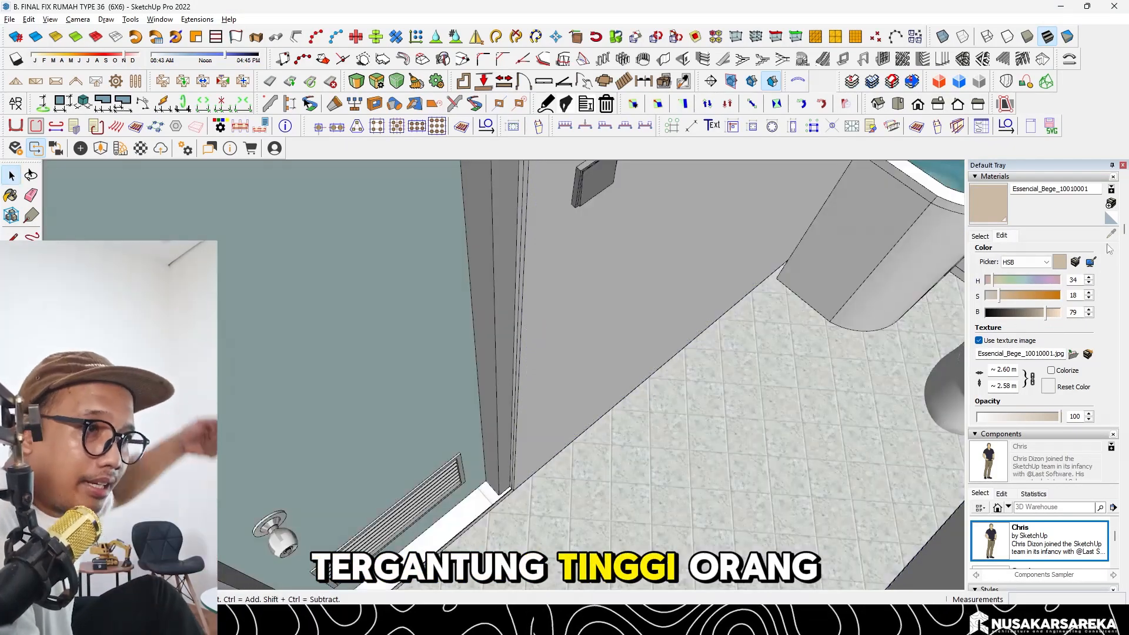
pyautogui.click(983, 236)
pyautogui.scroll(-2, 579, 375)
pyautogui.moveTo(580, 375); pyautogui.dragTo(197, 416, button='middle')
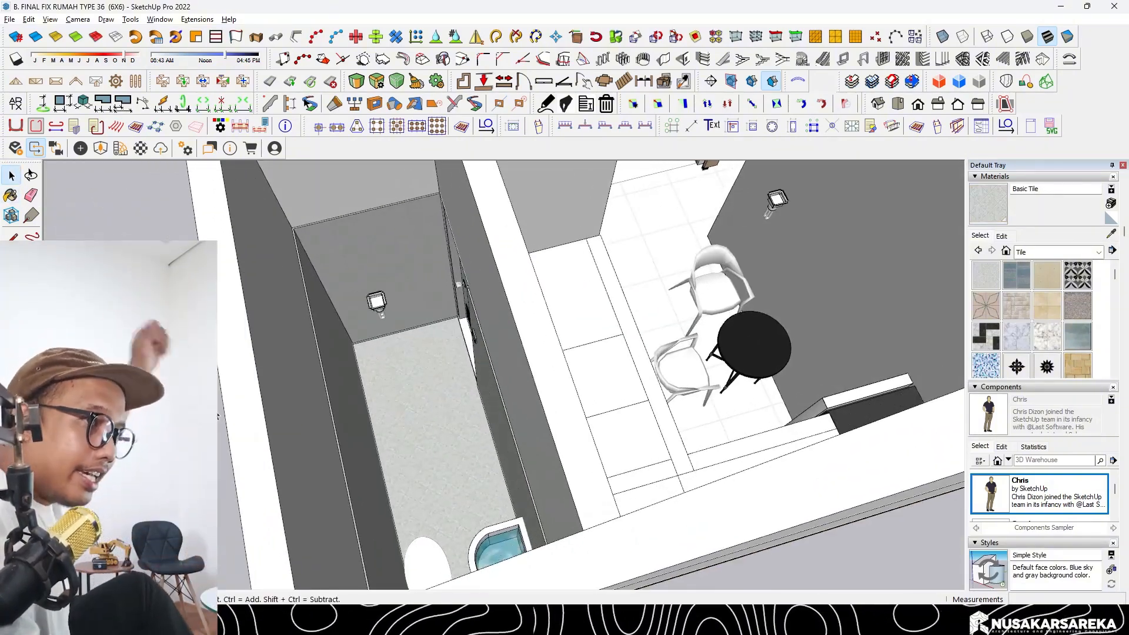
# Copy the black shower column from the MOBILER ASSET file and paste it into the bathroom beside the toilet
pyautogui.scroll(-5, 197, 416)
pyautogui.moveTo(494, 427); pyautogui.dragTo(365, 379, button='middle')
pyautogui.hotkey('alt', 'Tab')
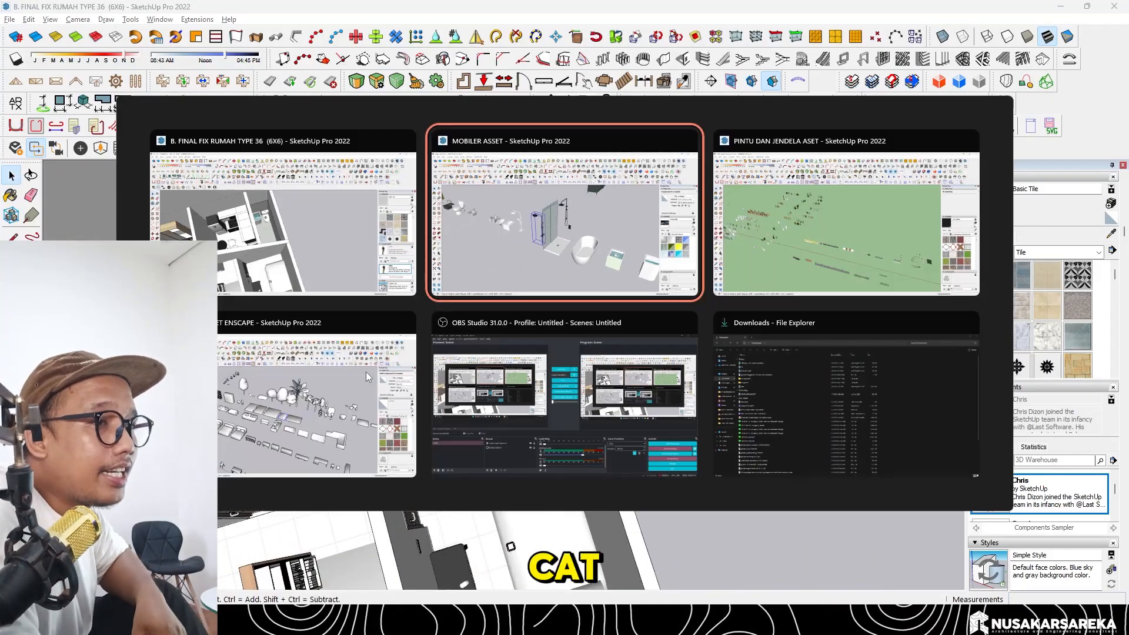
pyautogui.hotkey('alt', 'Tab')
pyautogui.moveTo(494, 312); pyautogui.dragTo(504, 328, button='middle')
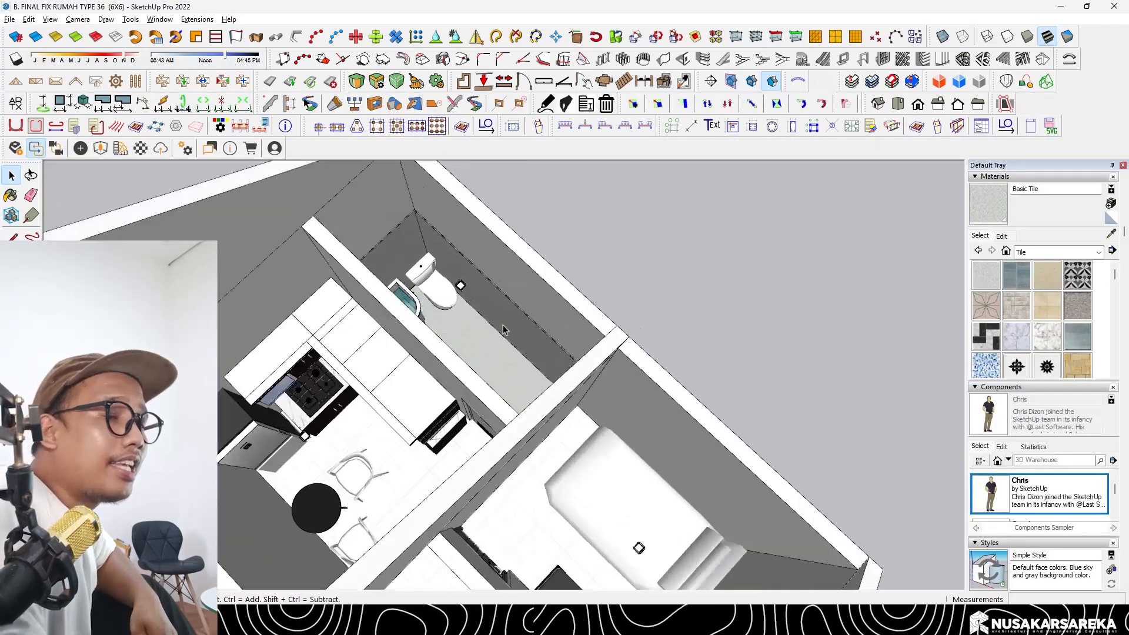
pyautogui.scroll(4, 498, 312)
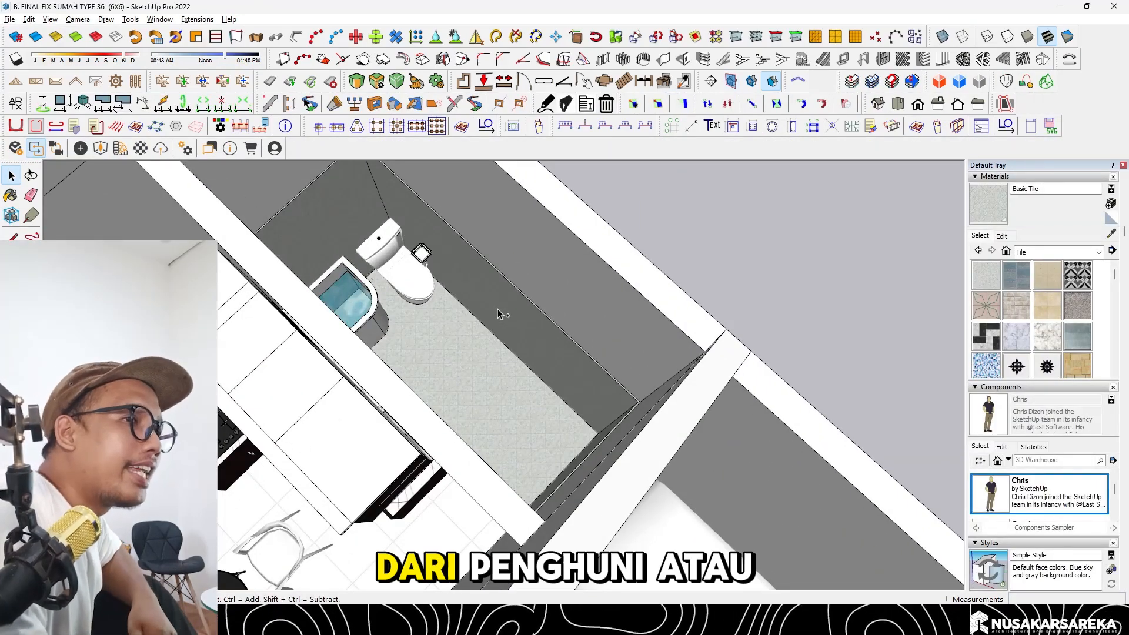
pyautogui.hotkey('ctrl', 'v')
pyautogui.scroll(1, 498, 310)
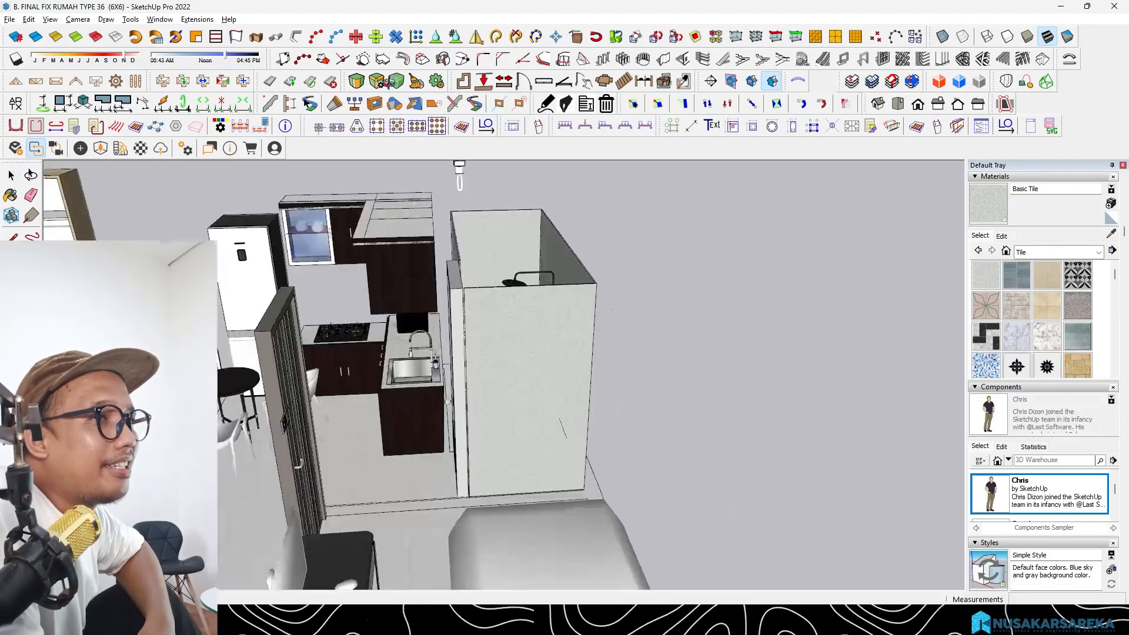
# Select the black shower column and reposition it on the bathroom's long side wall
pyautogui.moveTo(562, 428); pyautogui.dragTo(612, 480, button='middle')
pyautogui.doubleClick(609, 491)
pyautogui.click(609, 491)
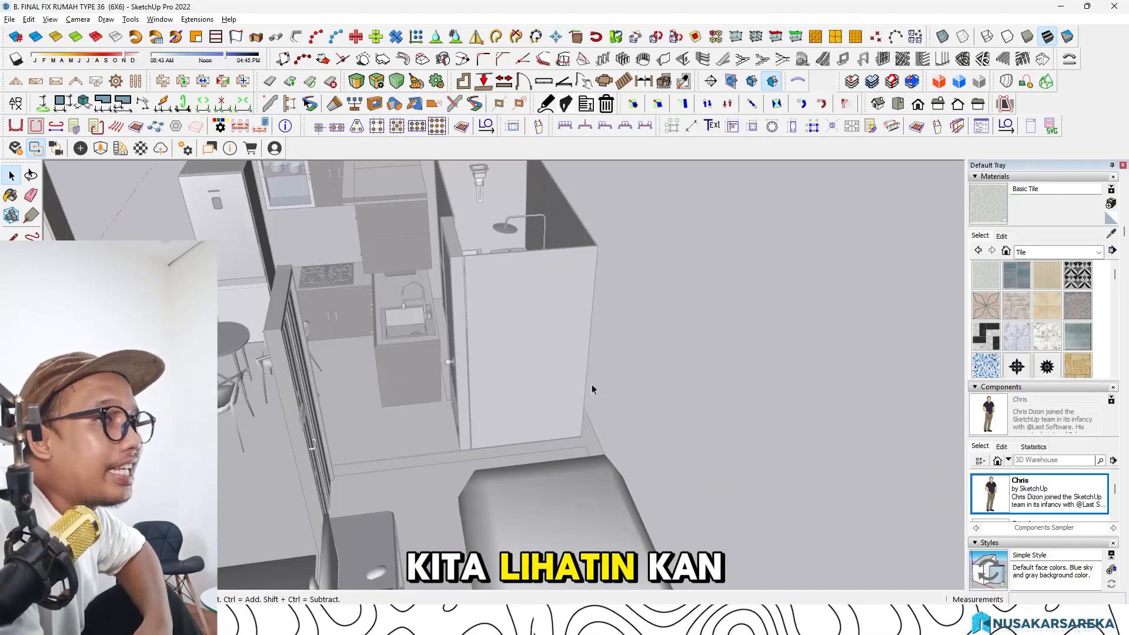
pyautogui.moveTo(592, 389); pyautogui.dragTo(474, 314, button='middle')
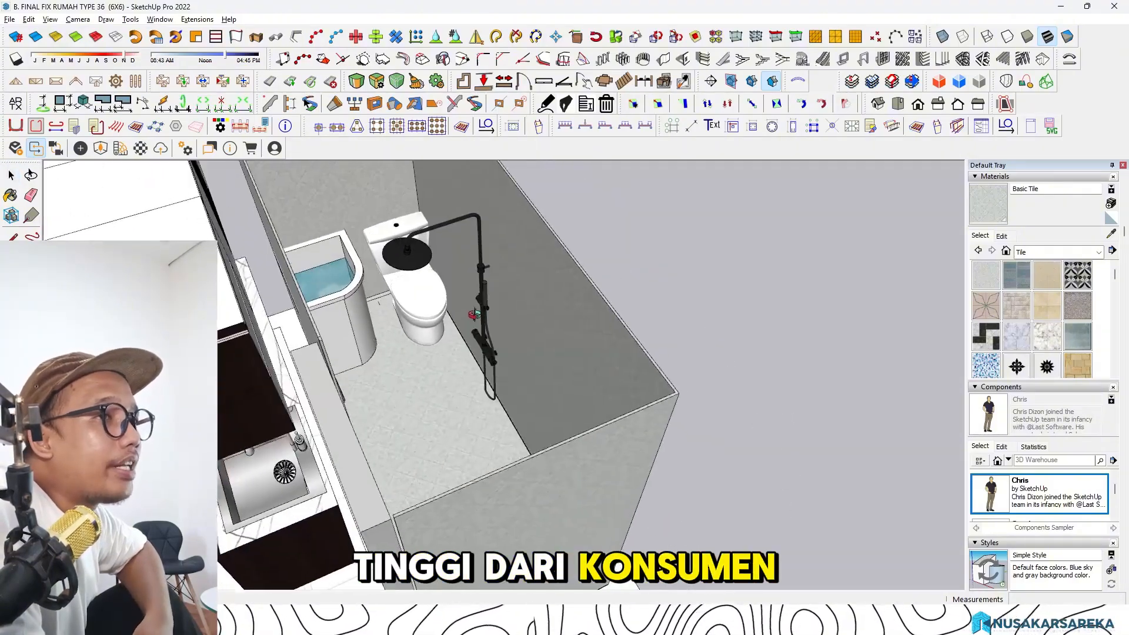
pyautogui.click(474, 314)
pyautogui.scroll(6, 459, 294)
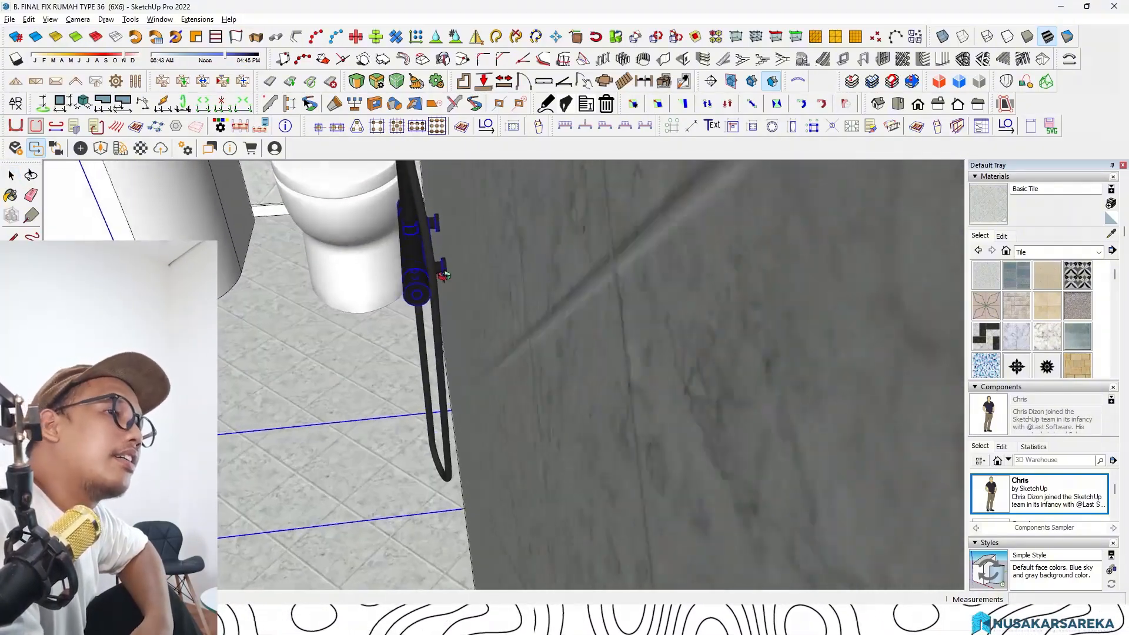
pyautogui.moveTo(443, 276); pyautogui.dragTo(295, 408, button='middle')
pyautogui.scroll(-4, 420, 431)
pyautogui.press('m')
pyautogui.click(426, 376)
pyautogui.click(411, 251)
pyautogui.scroll(-3, 411, 251)
pyautogui.press('space')
pyautogui.scroll(-3, 295, 406)
pyautogui.click(297, 254)
pyautogui.moveTo(297, 255); pyautogui.dragTo(359, 442, button='middle')
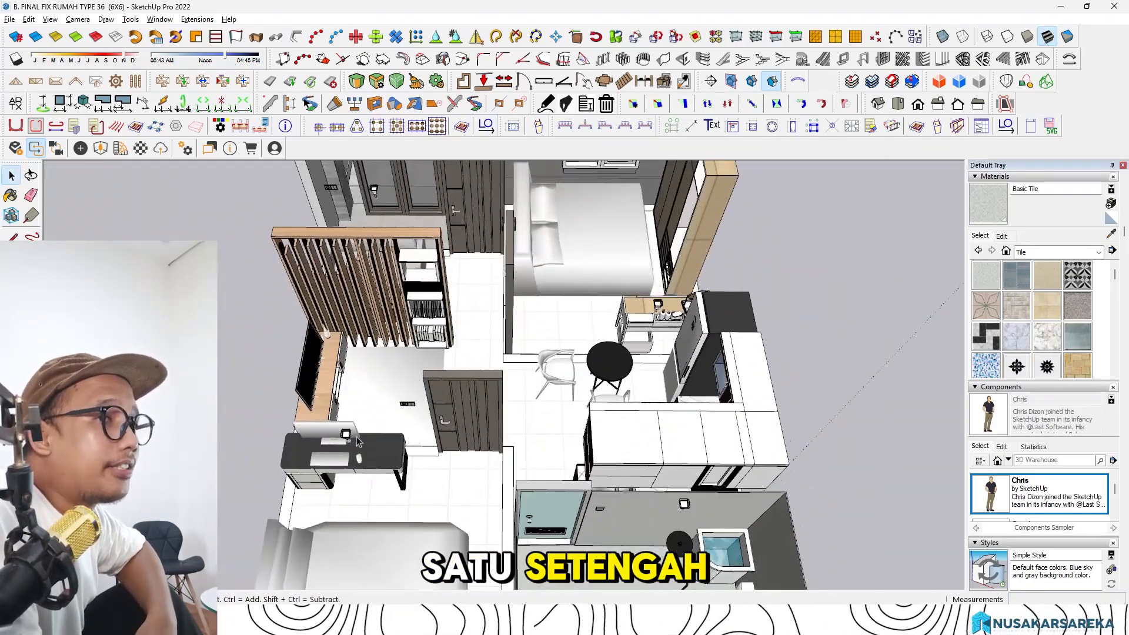
pyautogui.moveTo(564, 435); pyautogui.dragTo(376, 452, button='middle')
pyautogui.moveTo(541, 476); pyautogui.dragTo(381, 348, button='middle')
pyautogui.scroll(2, 380, 346)
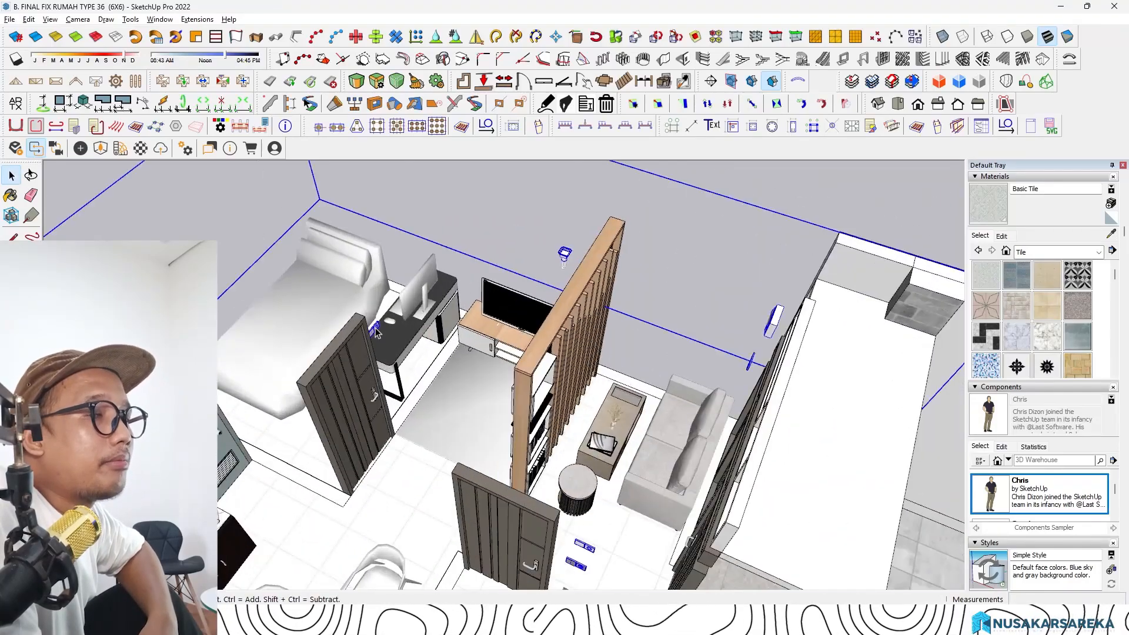
pyautogui.doubleClick(375, 328)
pyautogui.click(375, 328)
pyautogui.press('Escape')
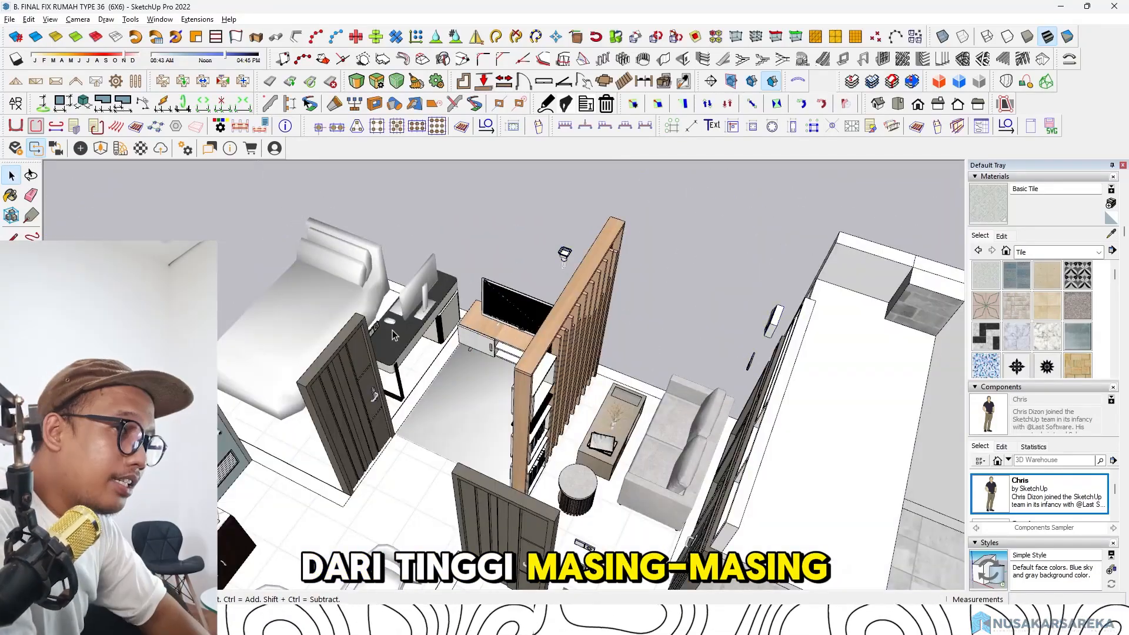
# Unhide the house walls and bring a switch-and-socket plate from the bedroom wall over to the wall behind the TV
pyautogui.hotkey('shift', 'h')
pyautogui.moveTo(549, 325); pyautogui.dragTo(416, 479, button='middle')
pyautogui.doubleClick(589, 438)
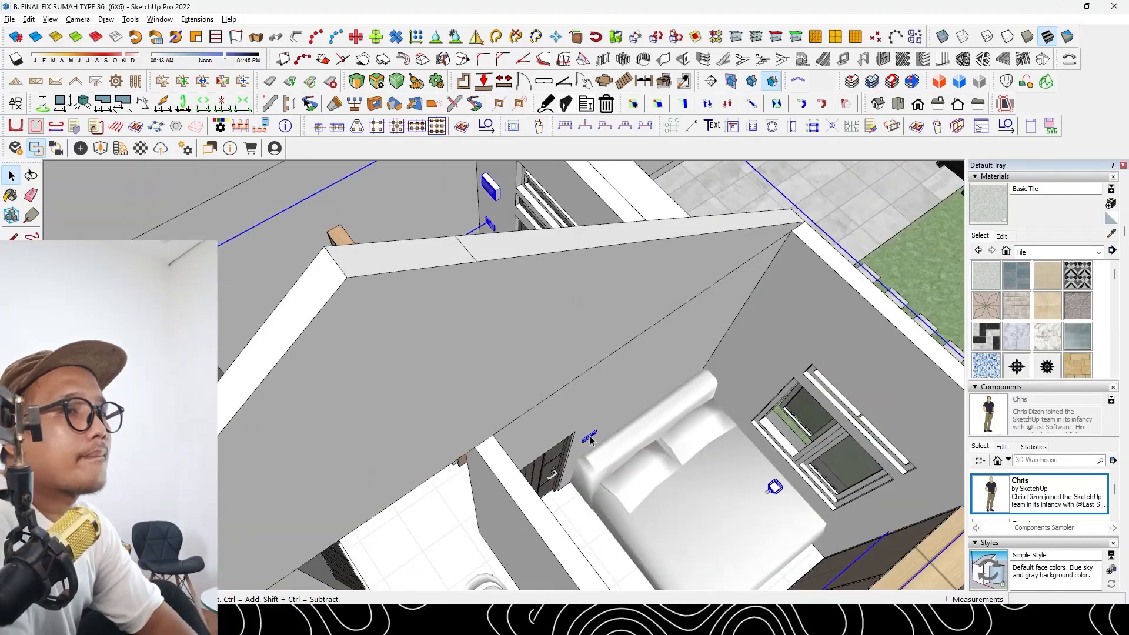
pyautogui.click(589, 437)
pyautogui.moveTo(589, 437); pyautogui.dragTo(629, 535, button='middle')
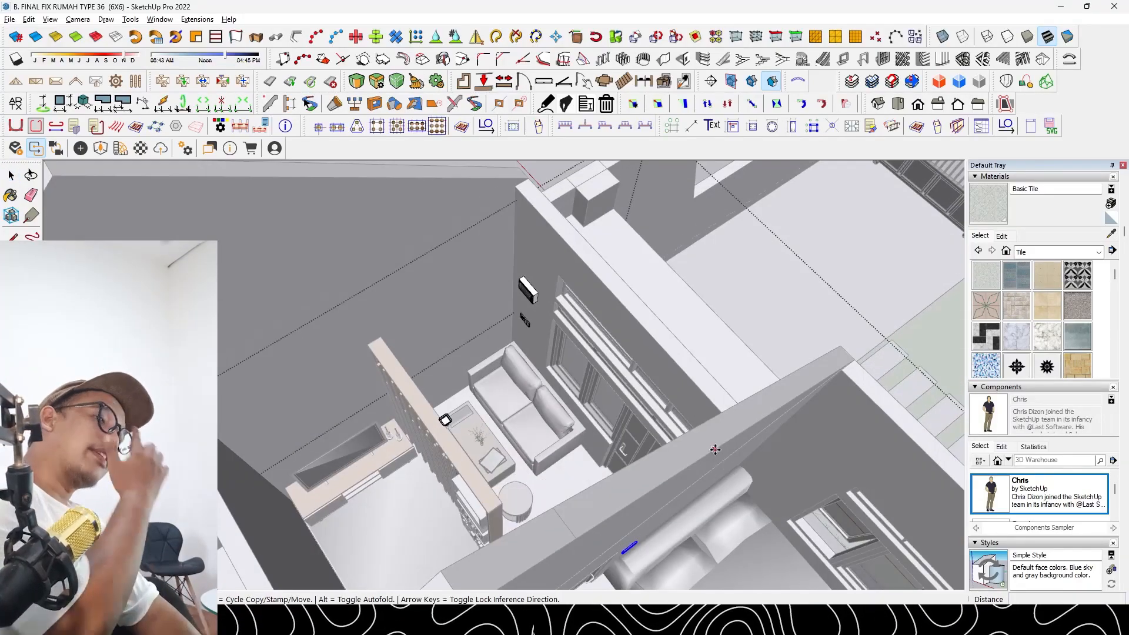
pyautogui.press('Right')
pyautogui.click(469, 181)
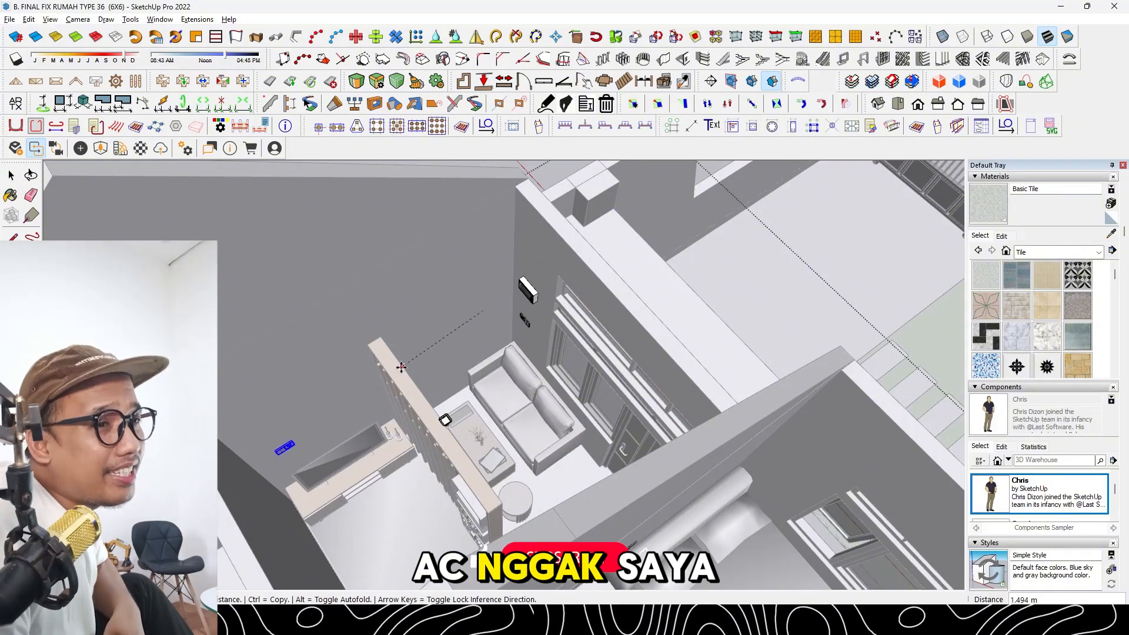
pyautogui.click(452, 339)
# Lower the switch-and-socket plate on the TV wall to just beside the TV's upper corner
pyautogui.moveTo(451, 339); pyautogui.dragTo(283, 302, button='middle')
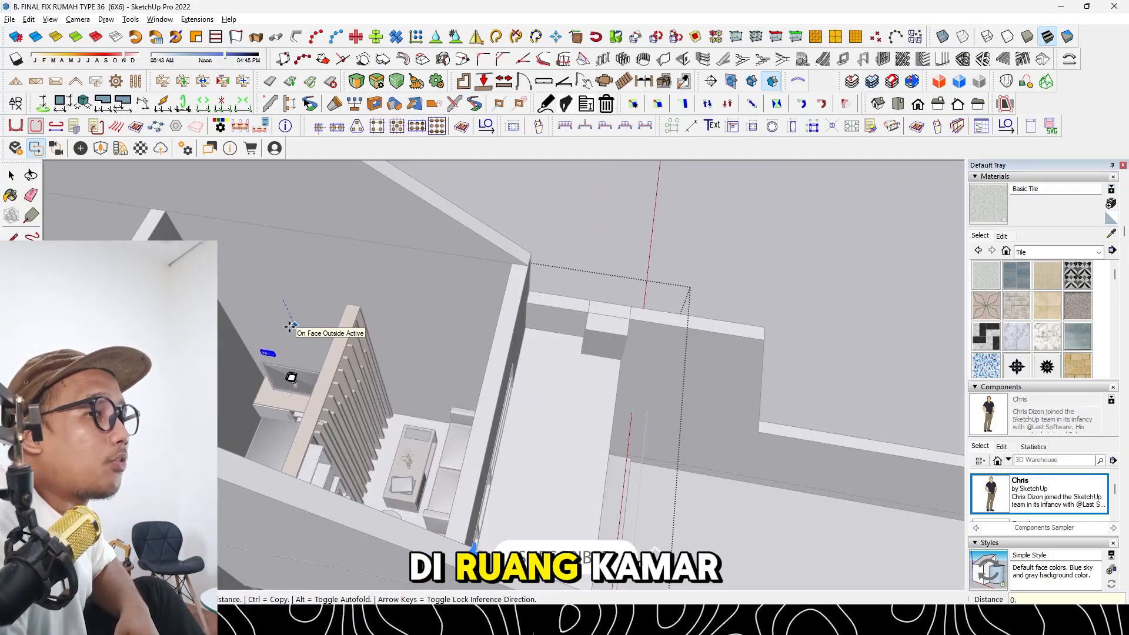
pyautogui.click(555, 247)
pyautogui.scroll(-1, 556, 247)
pyautogui.moveTo(345, 355); pyautogui.dragTo(499, 290, button='middle')
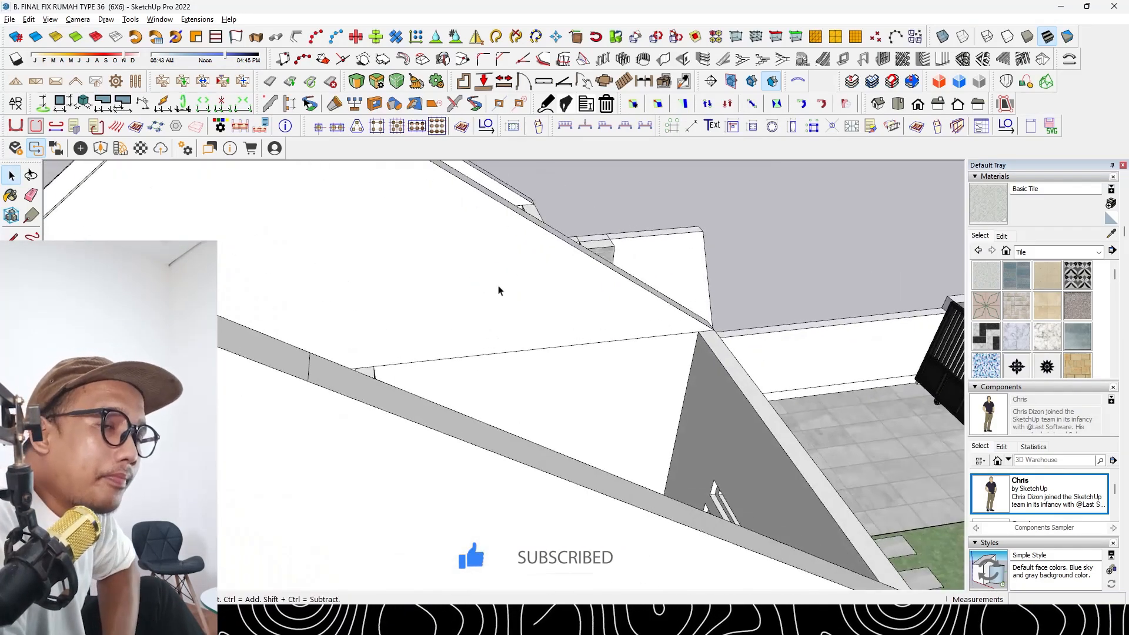
pyautogui.scroll(6, 382, 362)
pyautogui.moveTo(317, 376); pyautogui.dragTo(270, 327, button='middle')
pyautogui.press('space')
pyautogui.click(270, 325)
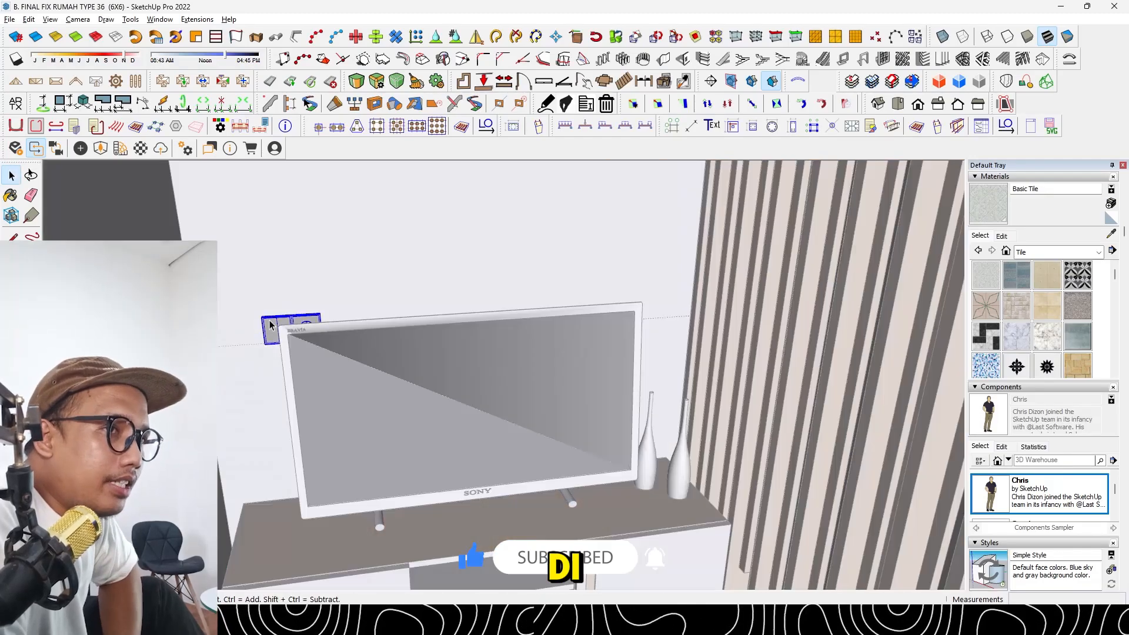
pyautogui.press('m')
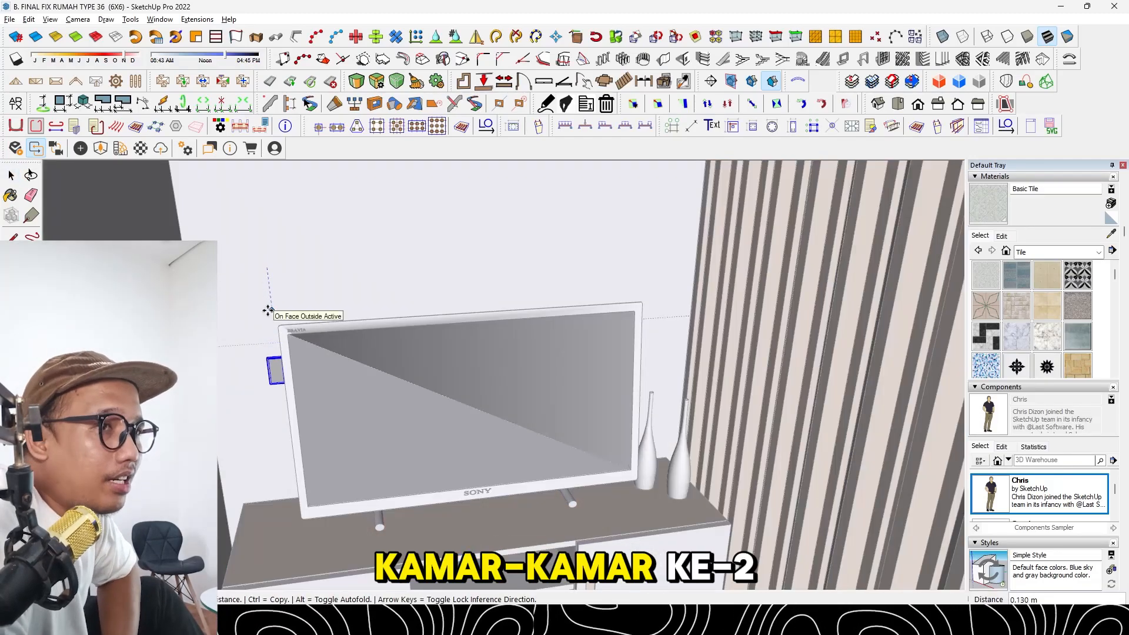
pyautogui.click(270, 309)
pyautogui.click(345, 290)
# Remove the switch half of the plate and move the remaining socket to just above the middle of the TV
pyautogui.click(319, 292)
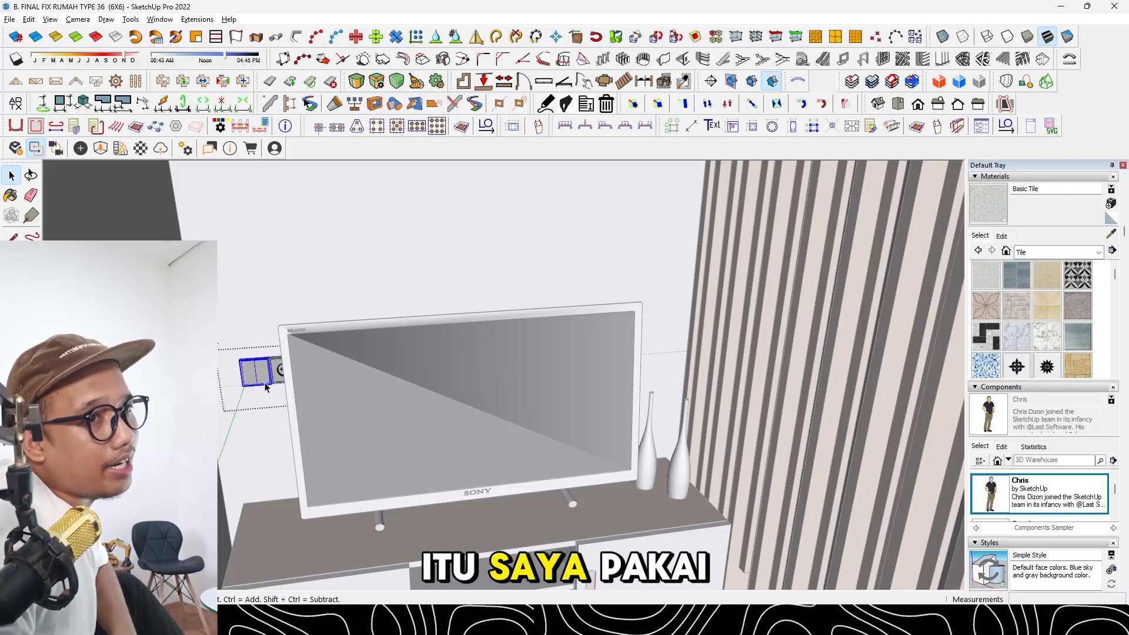
pyautogui.moveTo(279, 380); pyautogui.dragTo(252, 522, button='middle')
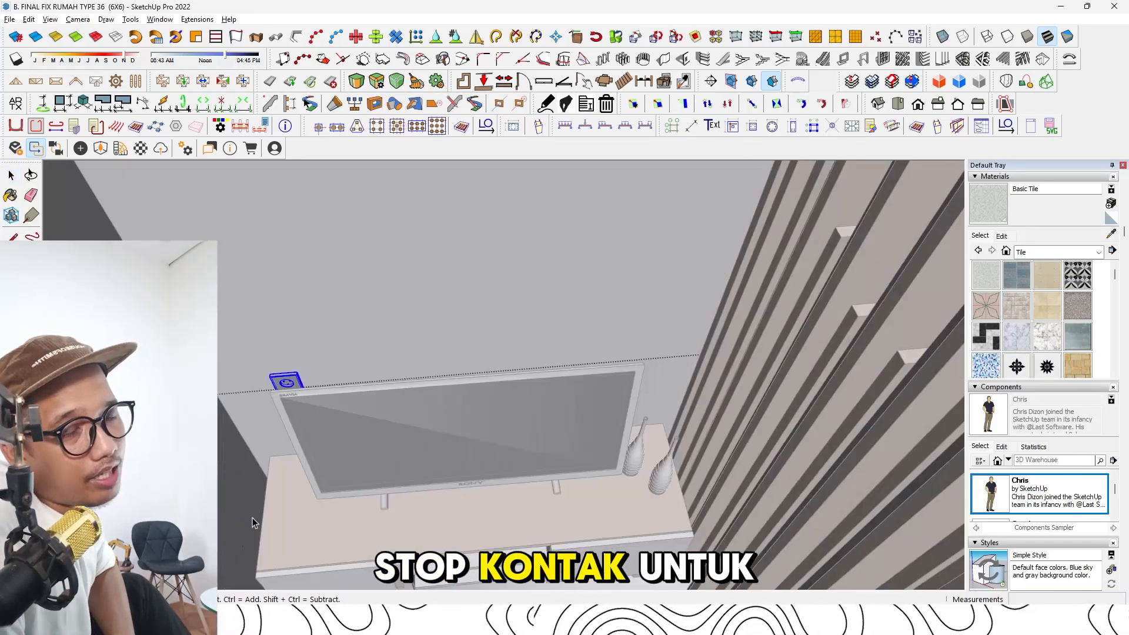
pyautogui.click(307, 365)
pyautogui.click(480, 343)
pyautogui.press('space')
pyautogui.scroll(-5, 449, 418)
pyautogui.click(449, 418)
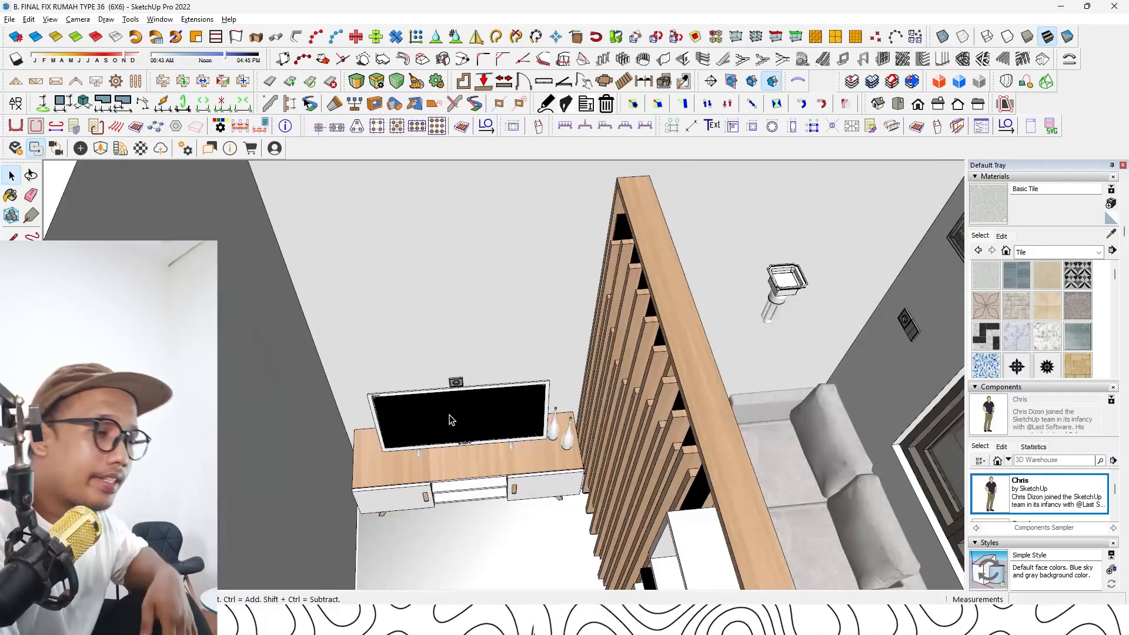
# Sample the bathroom door's Color_H01 material and reduce its saturation to 3
pyautogui.moveTo(448, 418); pyautogui.dragTo(260, 453, button='middle')
pyautogui.scroll(-4, 359, 410)
pyautogui.moveTo(359, 411); pyautogui.dragTo(416, 306, button='middle')
pyautogui.scroll(-3, 687, 423)
pyautogui.click(415, 306)
pyautogui.click(1001, 235)
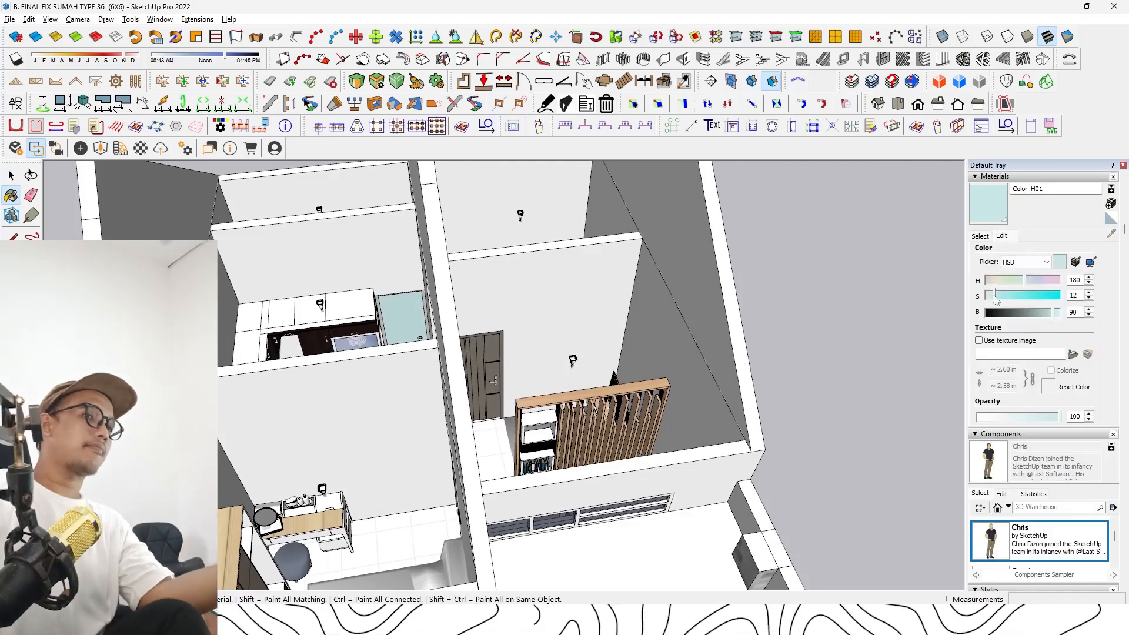
pyautogui.moveTo(993, 299); pyautogui.dragTo(987, 297)
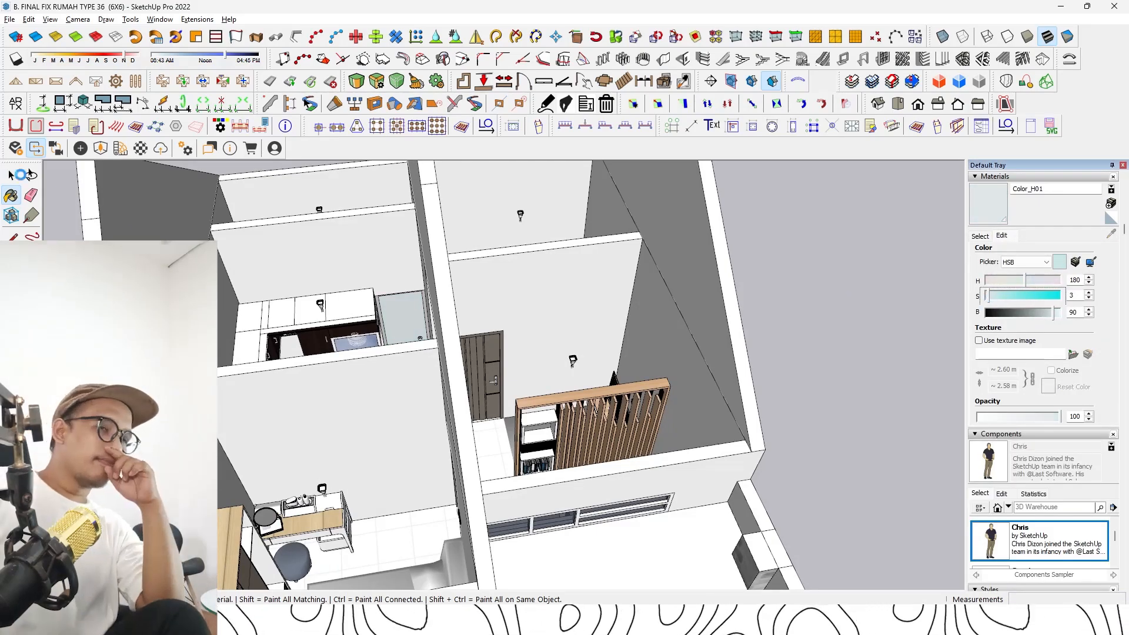
pyautogui.scroll(-3, 728, 275)
pyautogui.moveTo(600, 347); pyautogui.dragTo(556, 412, button='middle')
pyautogui.scroll(-3, 555, 411)
pyautogui.moveTo(503, 304); pyautogui.dragTo(505, 415, button='middle')
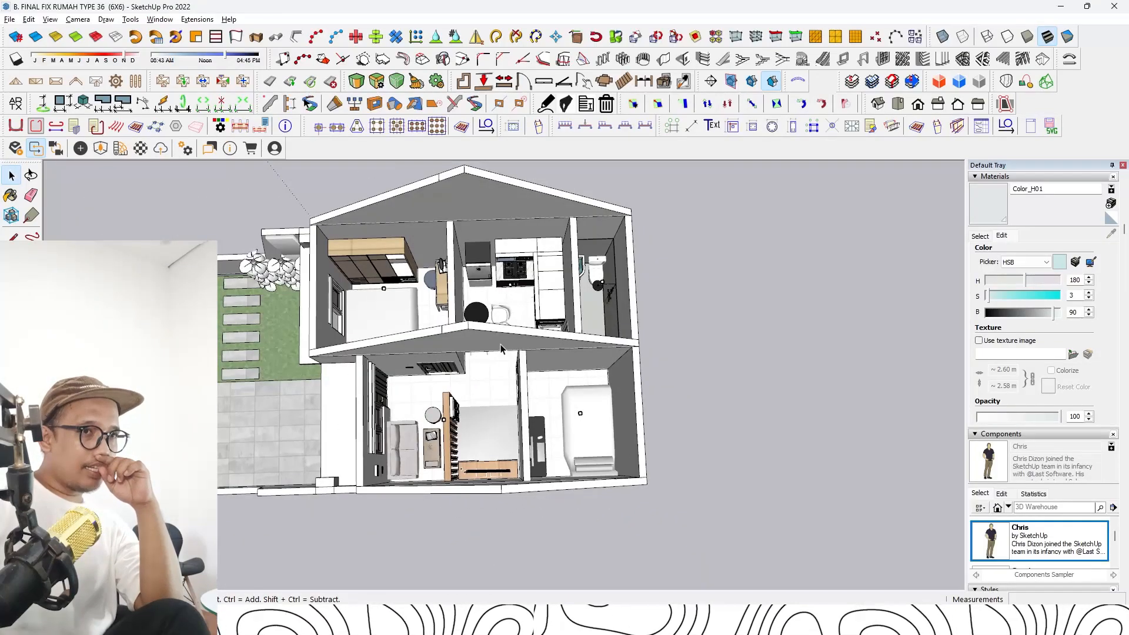
pyautogui.moveTo(501, 348); pyautogui.dragTo(329, 376, button='middle')
# Look through the MOBILER ASSET and INTERIOR ASSET ENSCAPE files for further interior assets for the house
pyautogui.hotkey('alt', 'Tab')
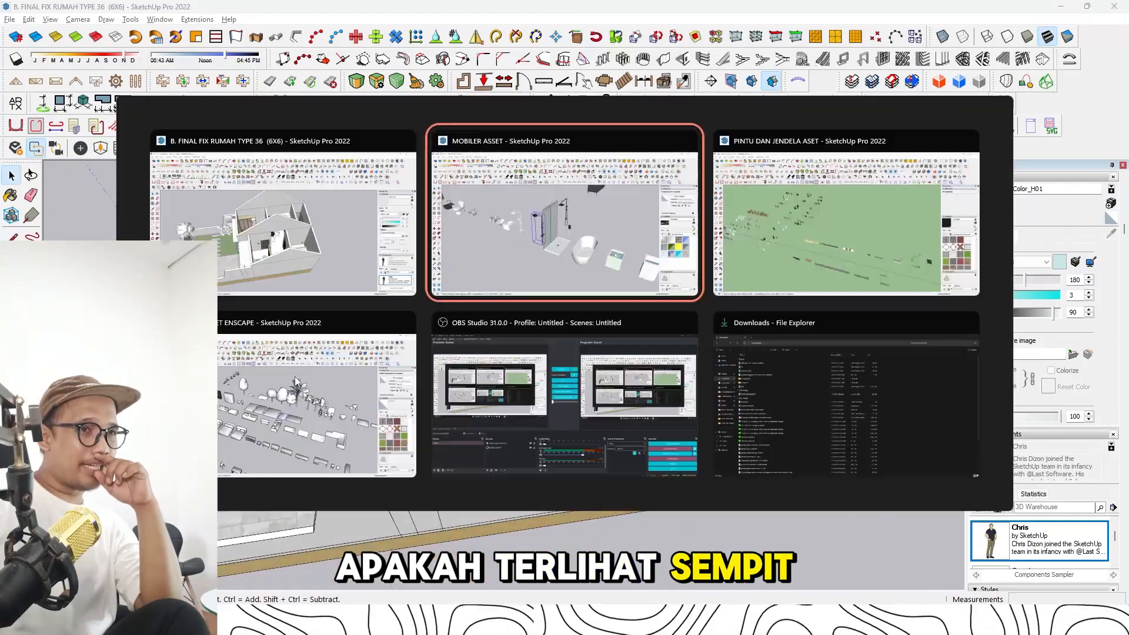
pyautogui.hotkey('alt', 'Tab')
pyautogui.moveTo(470, 300); pyautogui.dragTo(510, 296, button='middle')
pyautogui.hotkey('alt', 'Tab')
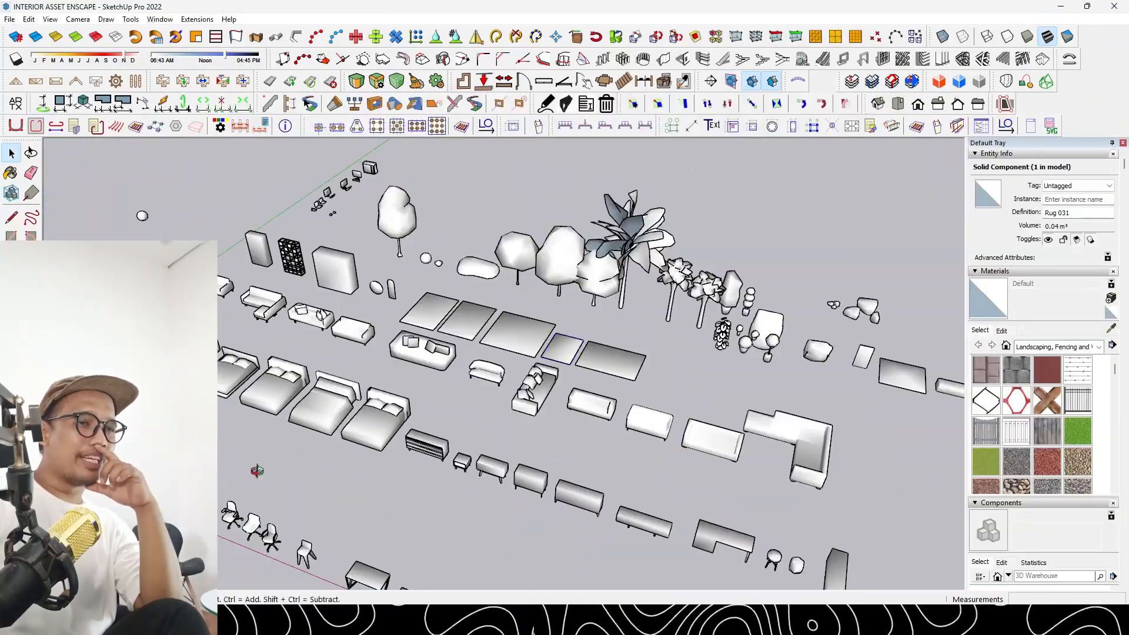
pyautogui.scroll(4, 317, 408)
pyautogui.click(318, 408)
pyautogui.moveTo(257, 470); pyautogui.dragTo(468, 373, button='middle')
pyautogui.click(294, 344)
pyautogui.click(351, 354)
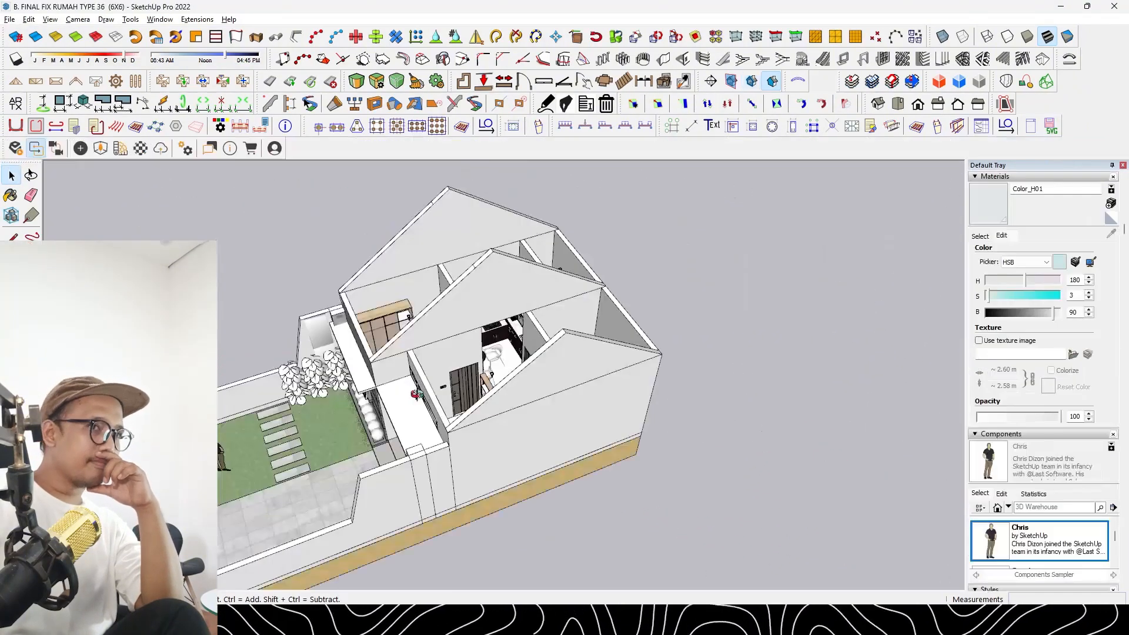
# Furnish the front porch with two high chairs and a small round table between them from the INTERIOR ASSET ENSCAPE file
pyautogui.moveTo(529, 412); pyautogui.dragTo(597, 485, button='middle')
pyautogui.scroll(5, 596, 485)
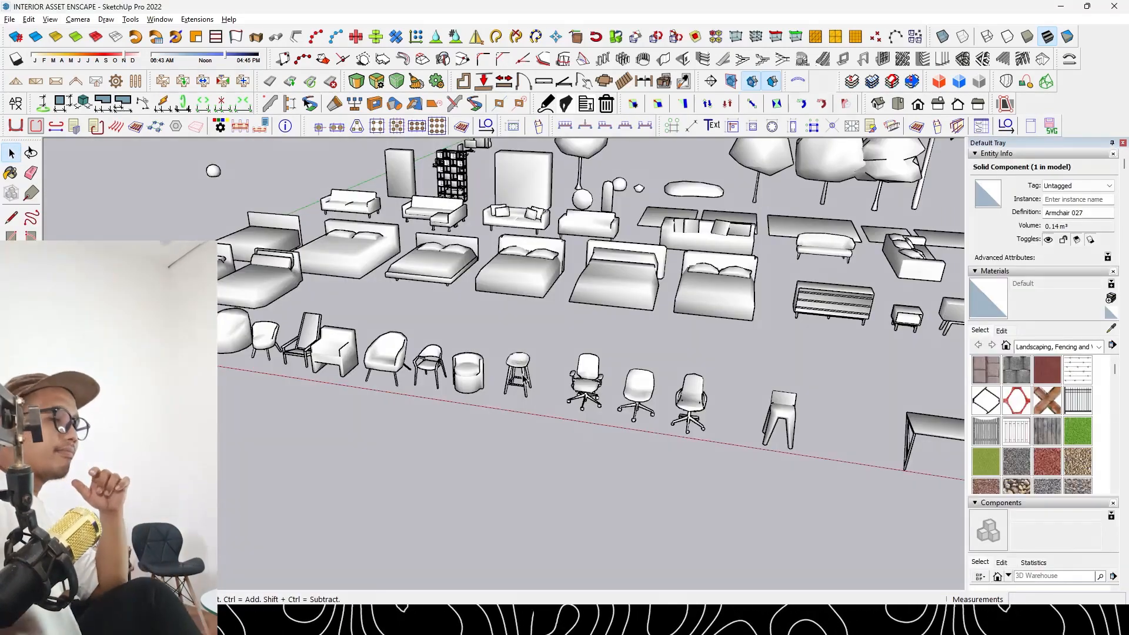
pyautogui.click(521, 376)
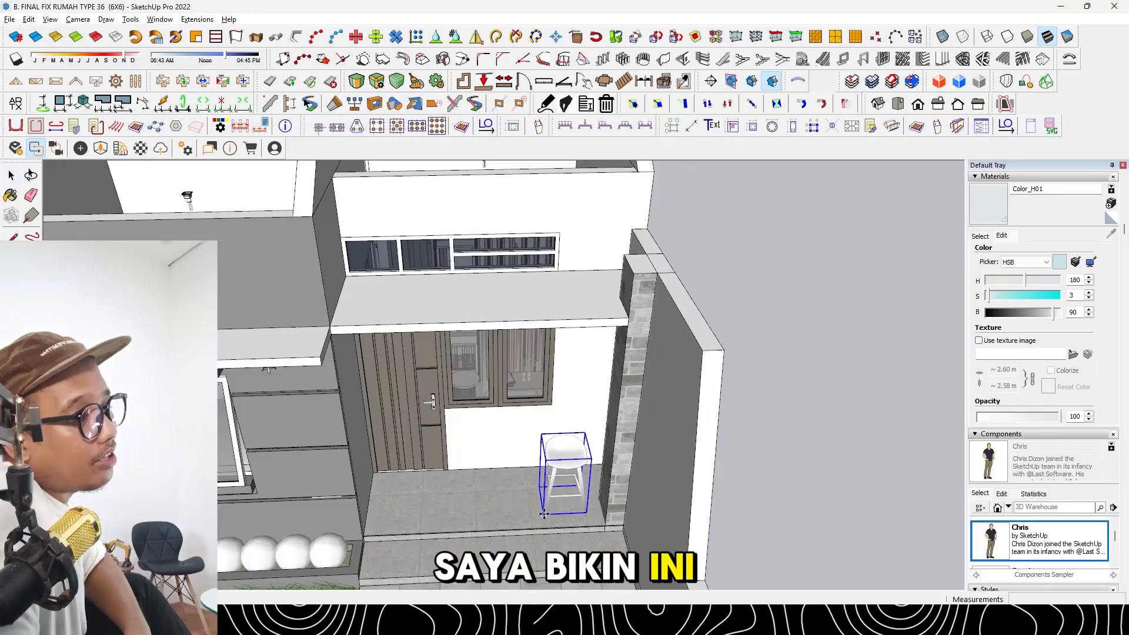
pyautogui.click(555, 501)
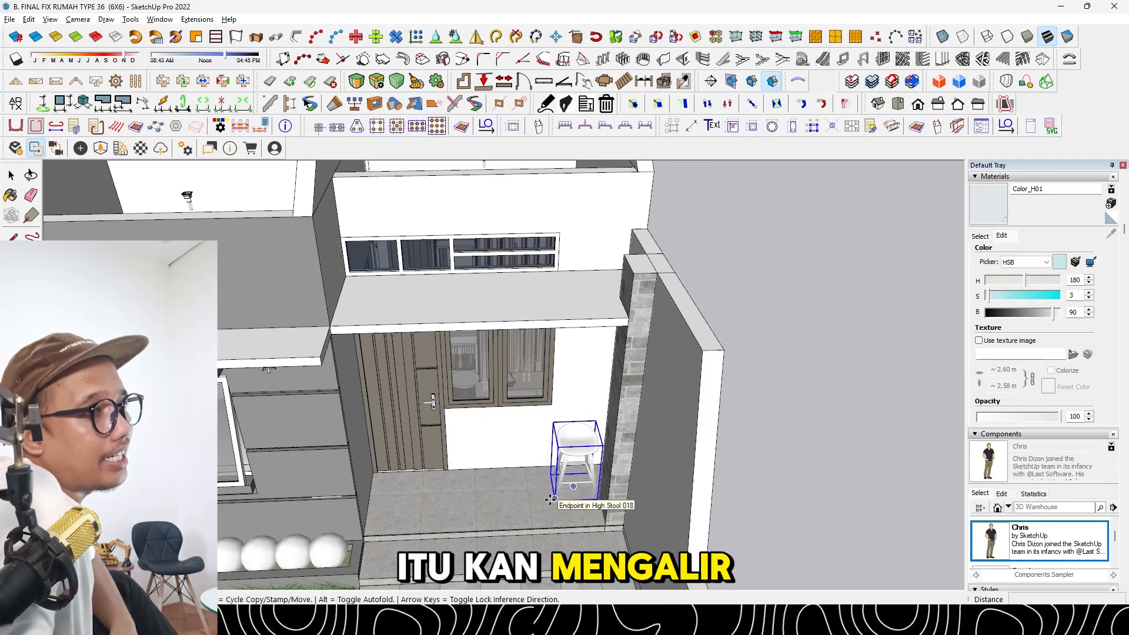
pyautogui.hotkey('alt', 'Tab')
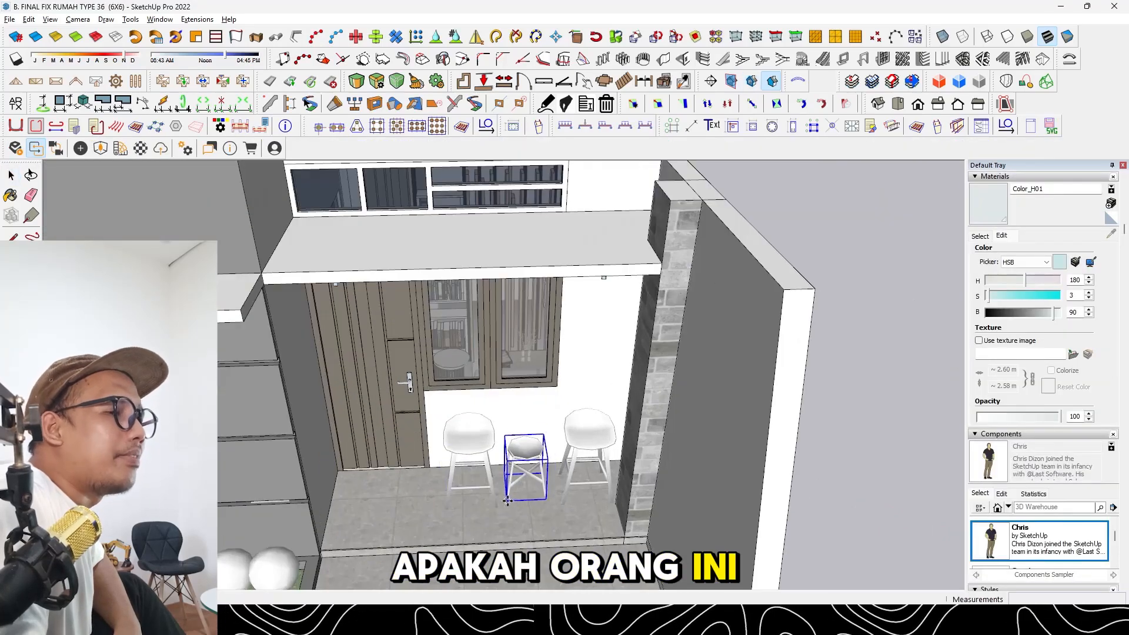
pyautogui.click(509, 501)
pyautogui.press('space')
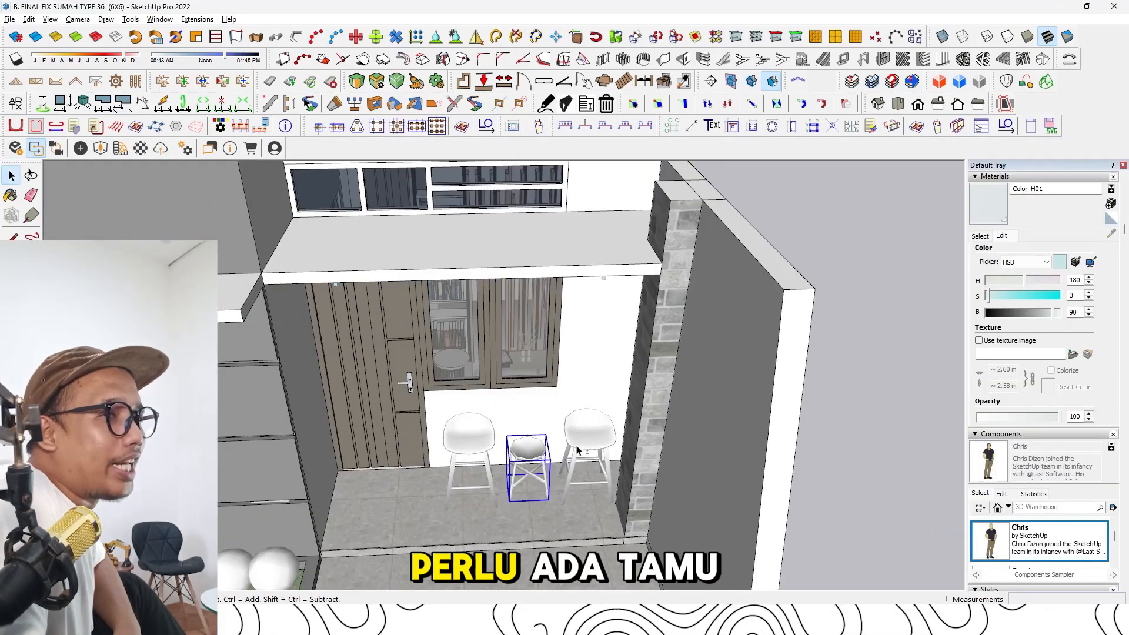
# Examine the porch seating, the room layout from above and the front yard of the house
pyautogui.rightClick(428, 464)
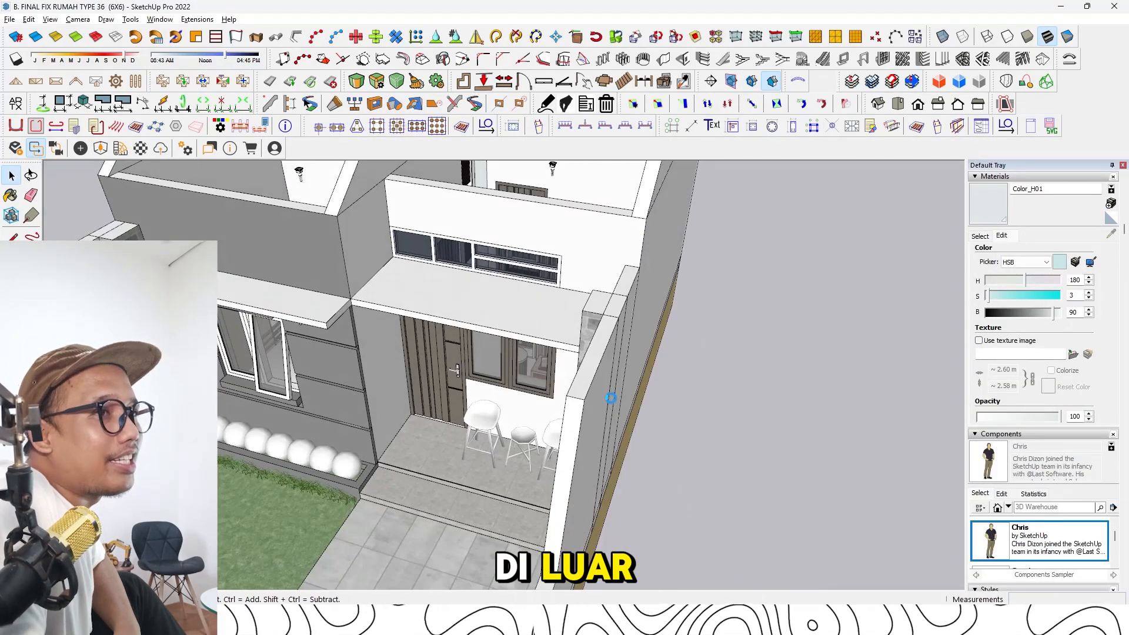
pyautogui.scroll(-5, 611, 399)
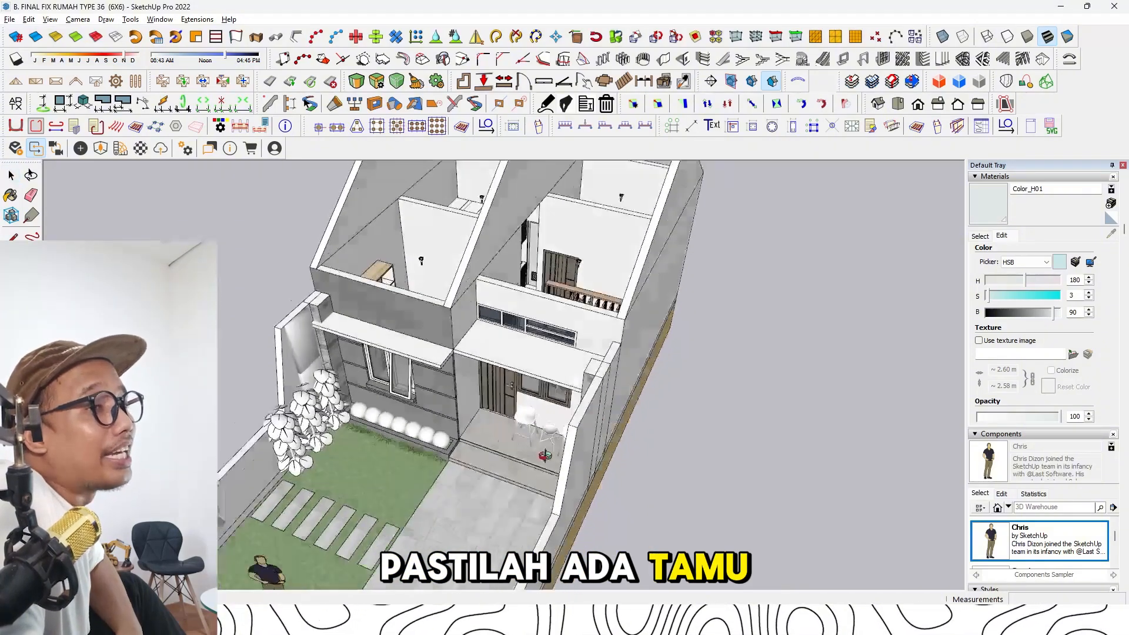
pyautogui.moveTo(611, 399); pyautogui.dragTo(764, 442, button='middle')
pyautogui.scroll(-3, 584, 401)
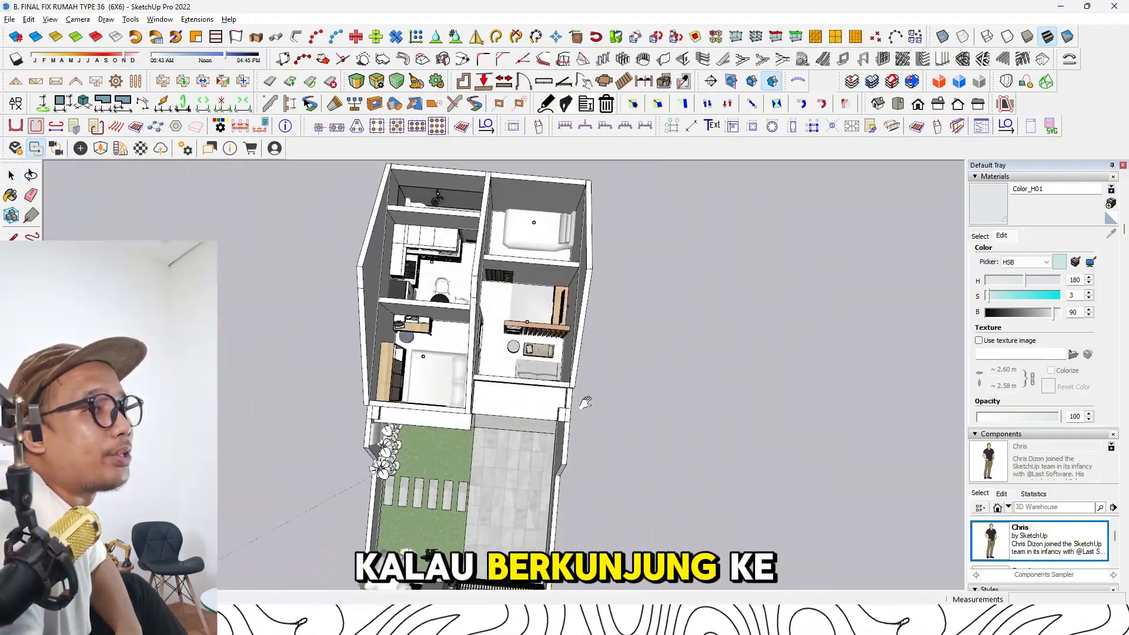
pyautogui.moveTo(585, 400); pyautogui.dragTo(549, 229, button='middle')
pyautogui.scroll(4, 465, 405)
pyautogui.moveTo(464, 405); pyautogui.dragTo(317, 390, button='middle')
pyautogui.press('space')
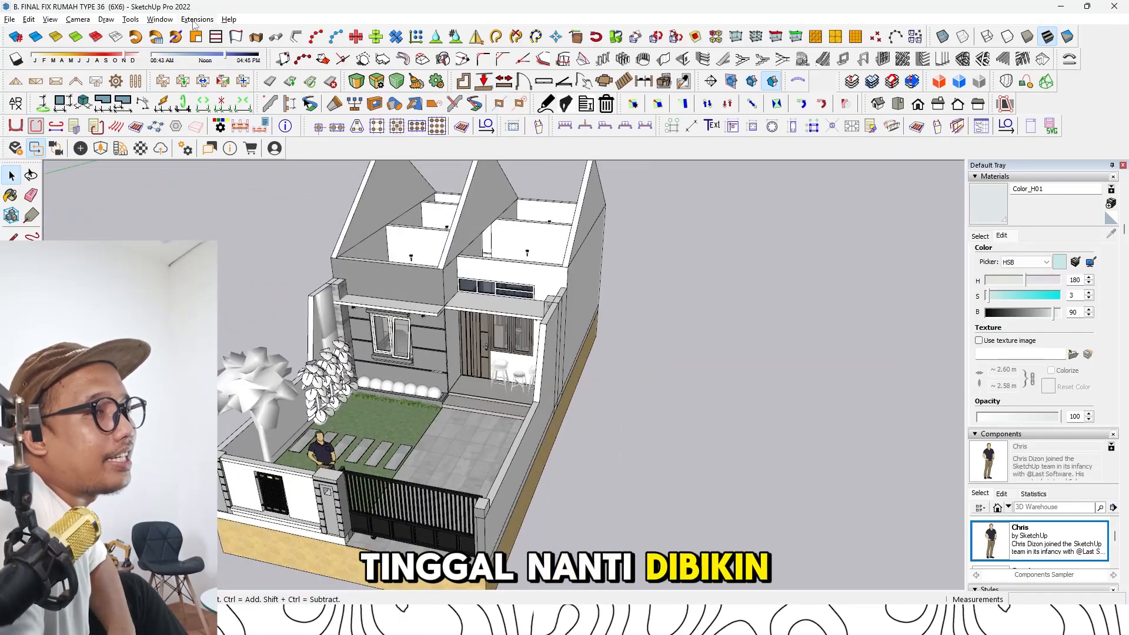
# Place the Car 010 vehicle from the Enscape Asset Library on the carport behind the front gate
pyautogui.click(100, 148)
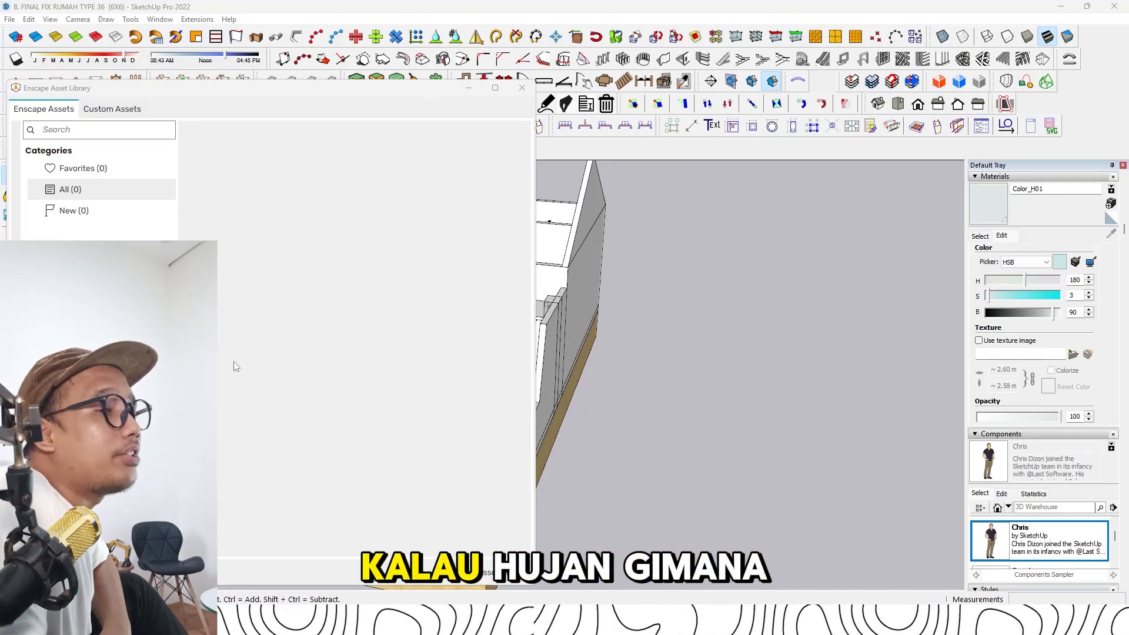
pyautogui.click(439, 572)
pyautogui.click(398, 256)
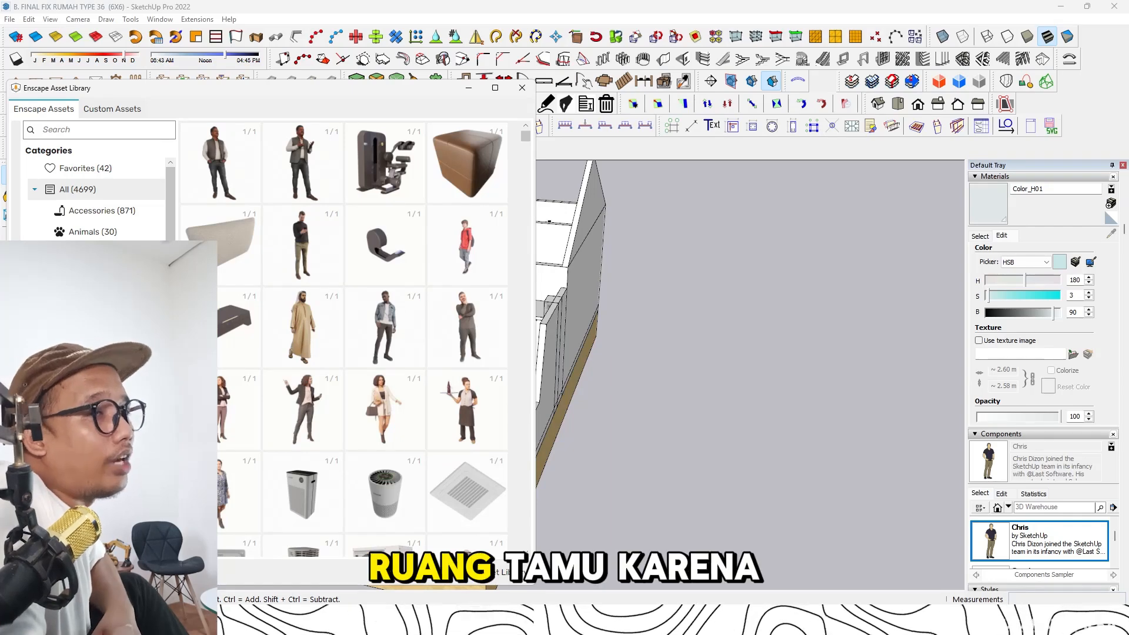
pyautogui.scroll(-1, 97, 200)
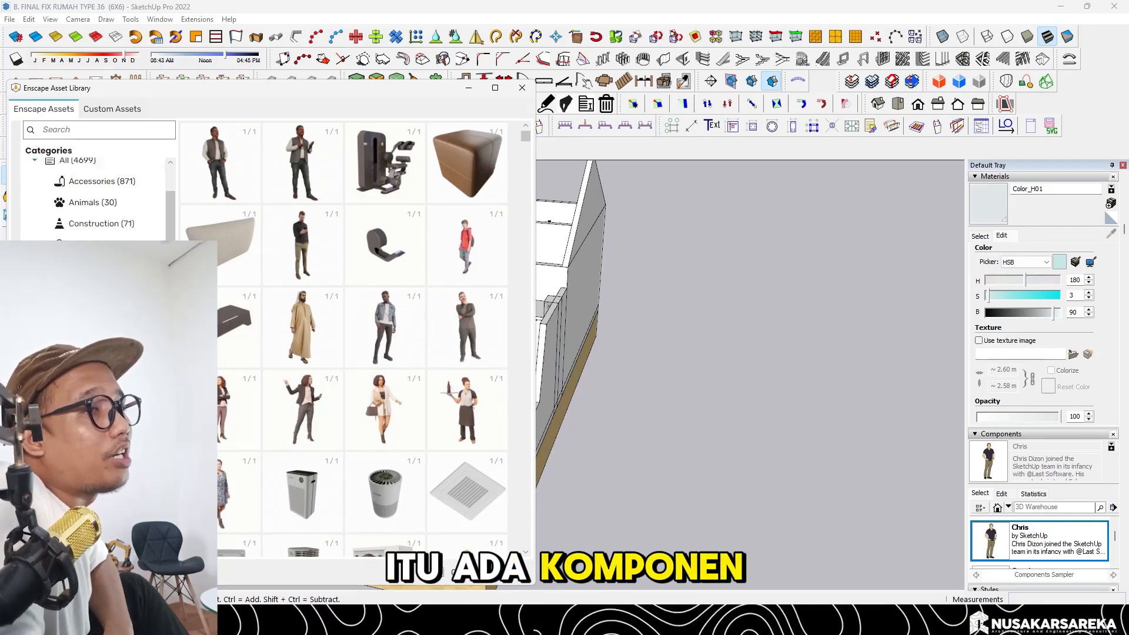
pyautogui.click(97, 393)
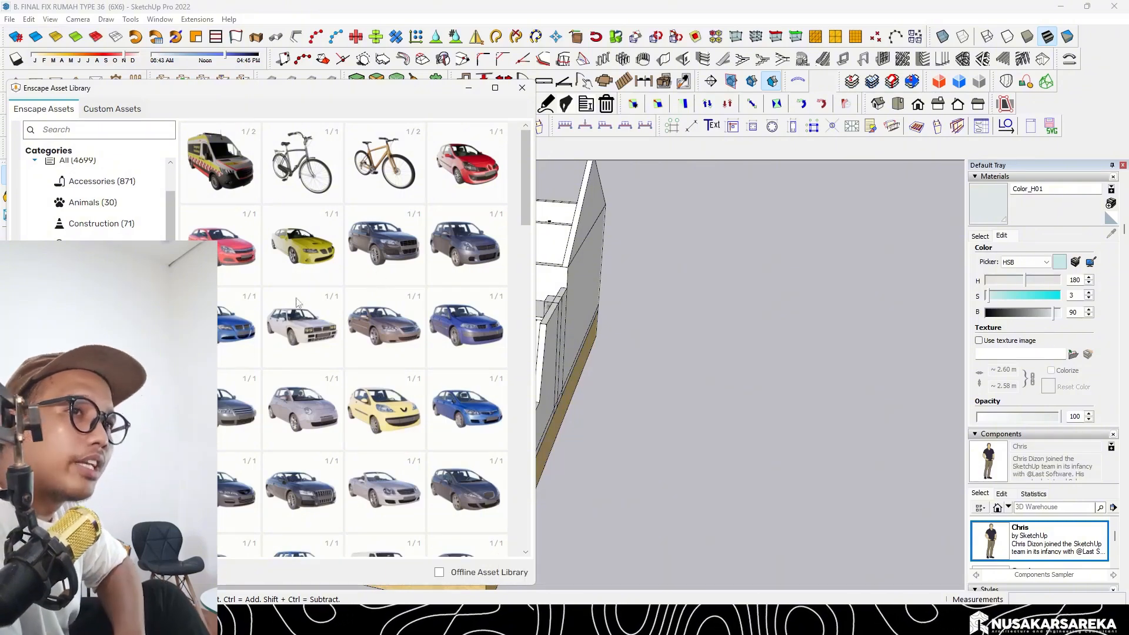
pyautogui.click(218, 409)
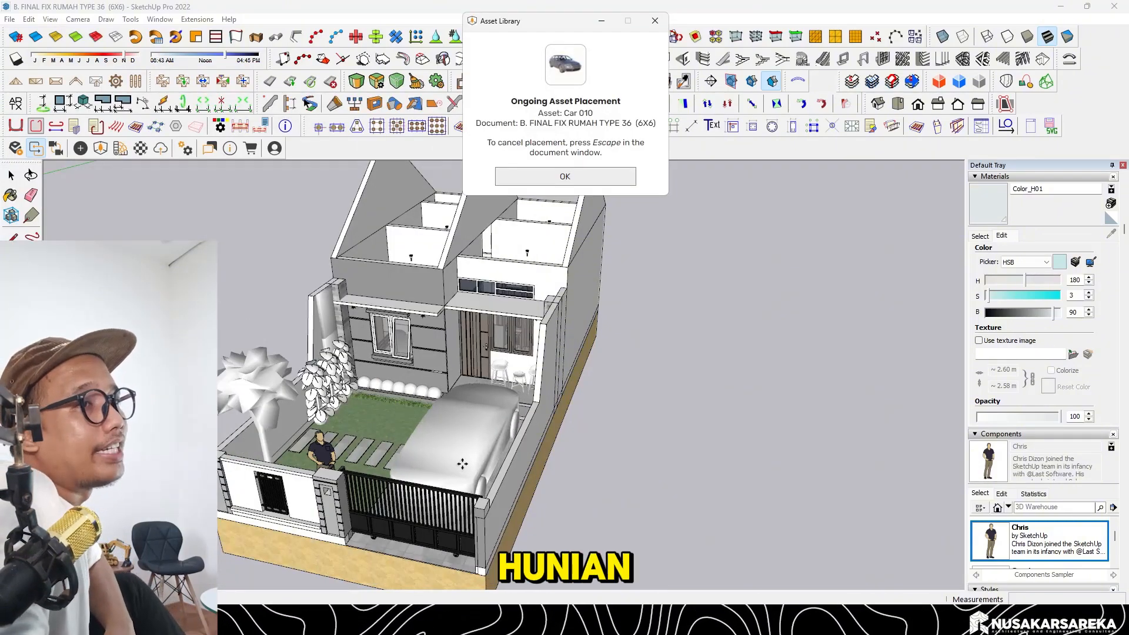
pyautogui.press('Escape')
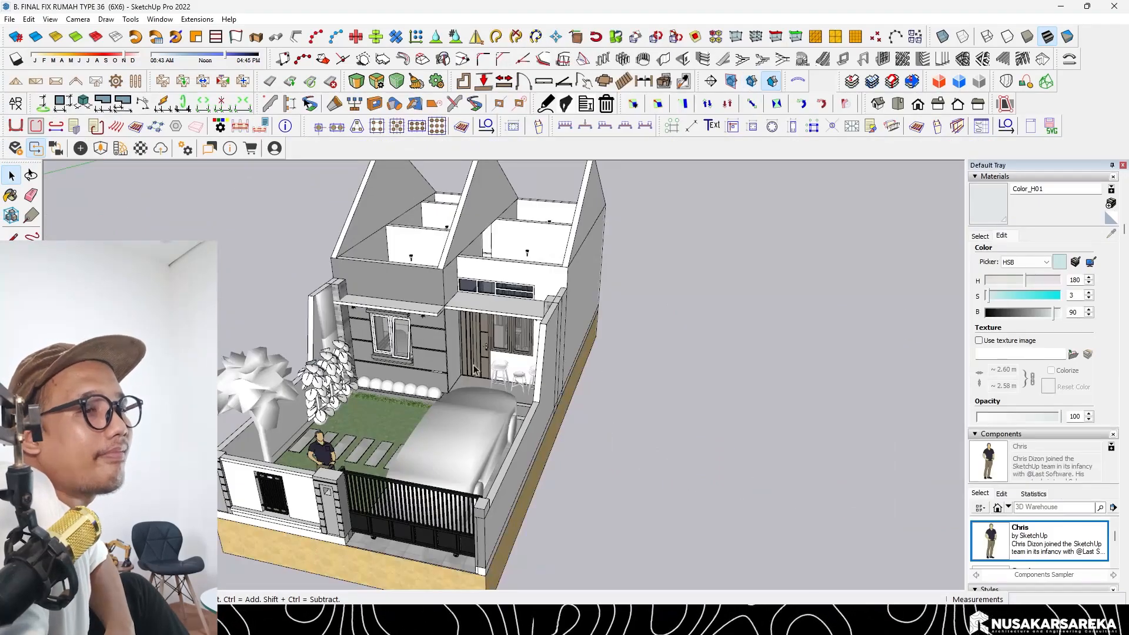
# Show the hidden roof again and check the complete house from the street side
pyautogui.moveTo(474, 370); pyautogui.dragTo(402, 331, button='middle')
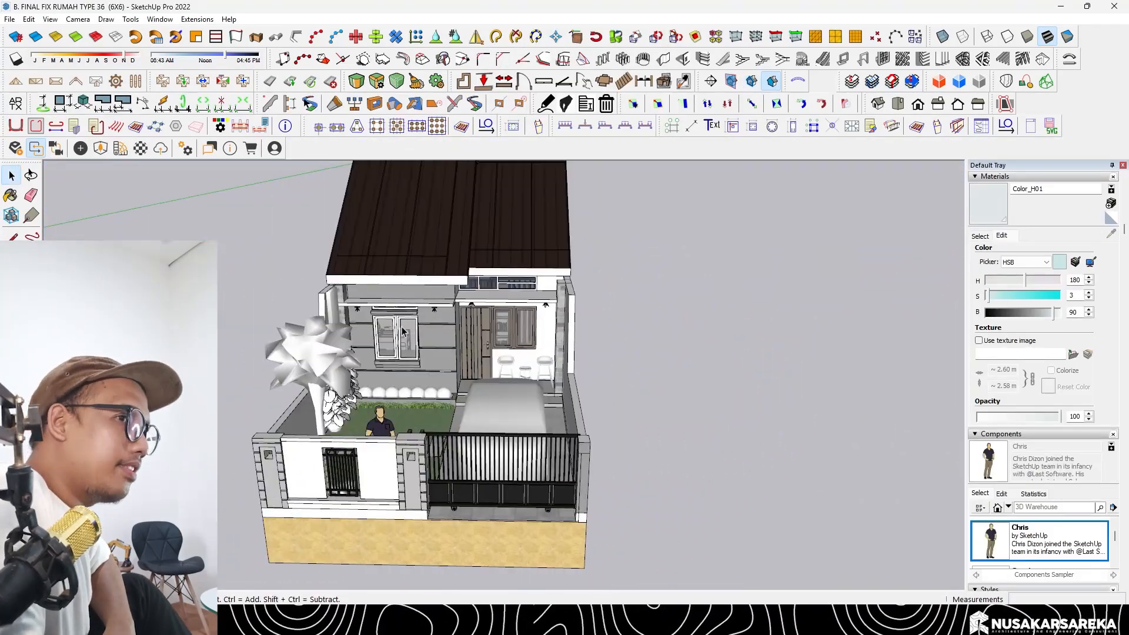
pyautogui.moveTo(642, 339); pyautogui.dragTo(480, 304, button='middle')
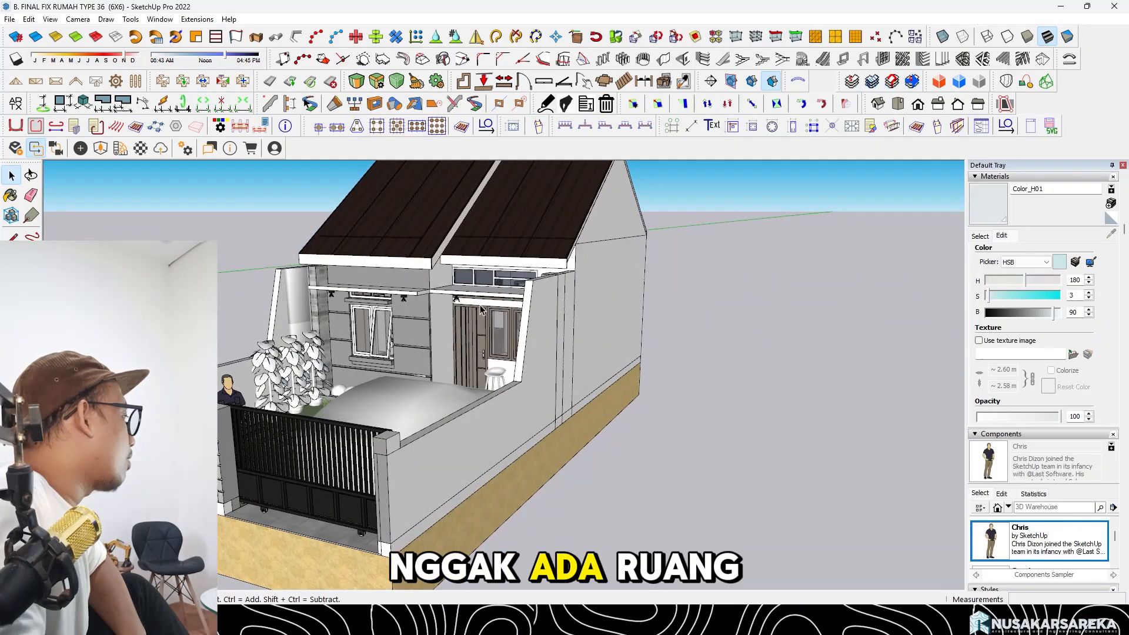
pyautogui.scroll(-5, 481, 310)
pyautogui.moveTo(481, 309); pyautogui.dragTo(404, 342, button='middle')
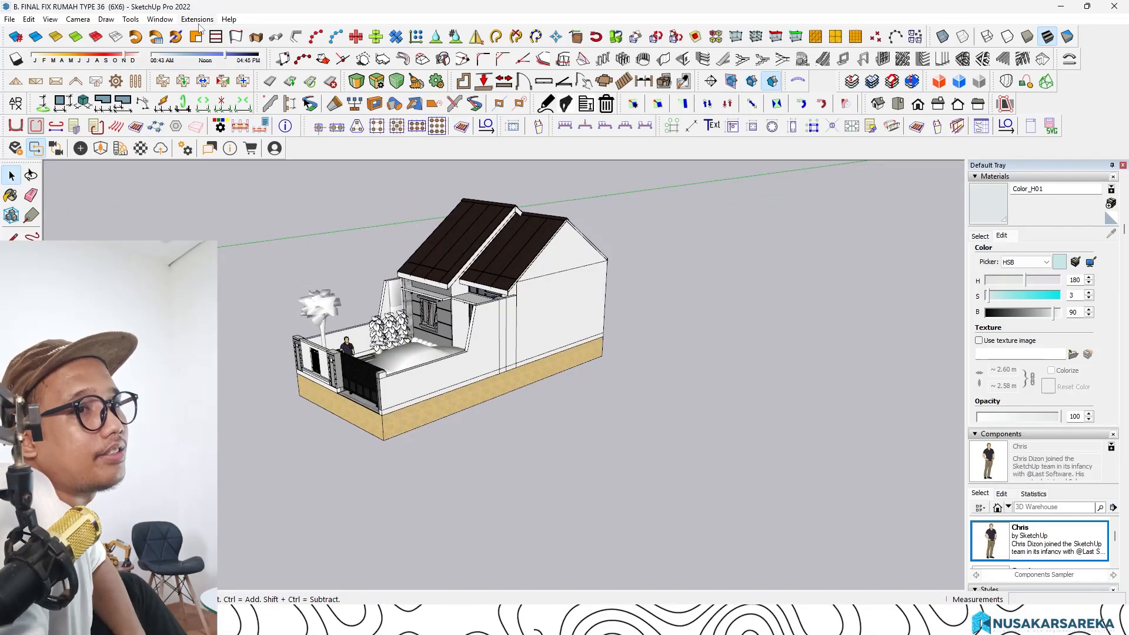
# Look over the furniture, kitchen and bathroom assets in the MOBILER ASSET file
pyautogui.hotkey('alt', 'Tab')
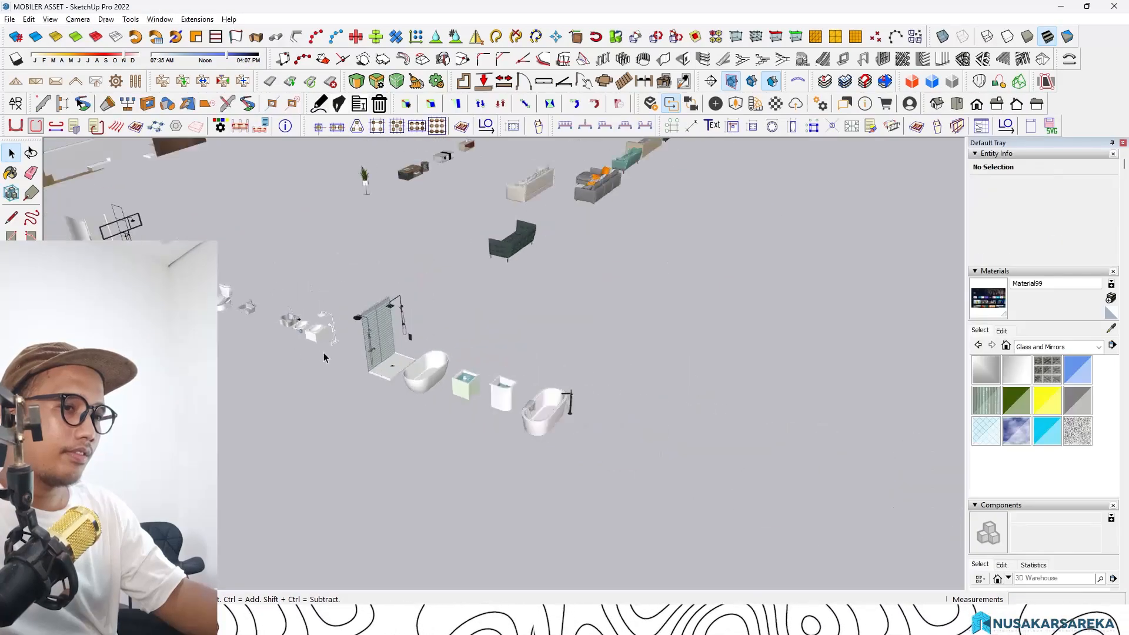
pyautogui.scroll(-5, 323, 358)
pyautogui.moveTo(323, 357); pyautogui.dragTo(639, 336, button='middle')
pyautogui.scroll(-2, 640, 336)
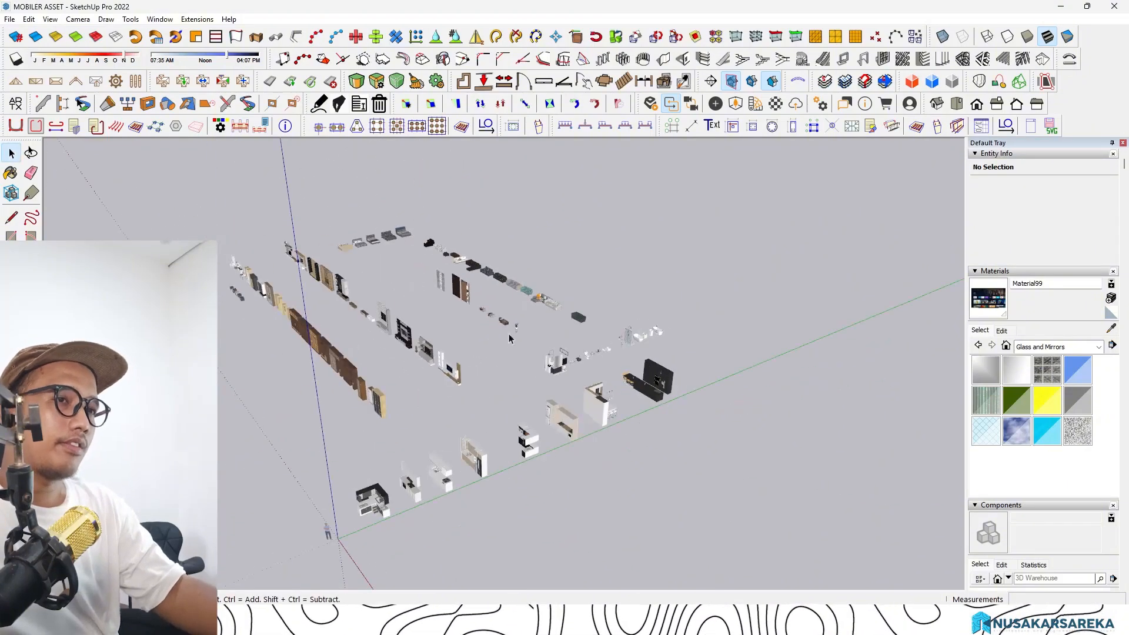
pyautogui.moveTo(509, 338); pyautogui.dragTo(602, 334, button='middle')
pyautogui.moveTo(413, 373); pyautogui.dragTo(554, 370, button='middle')
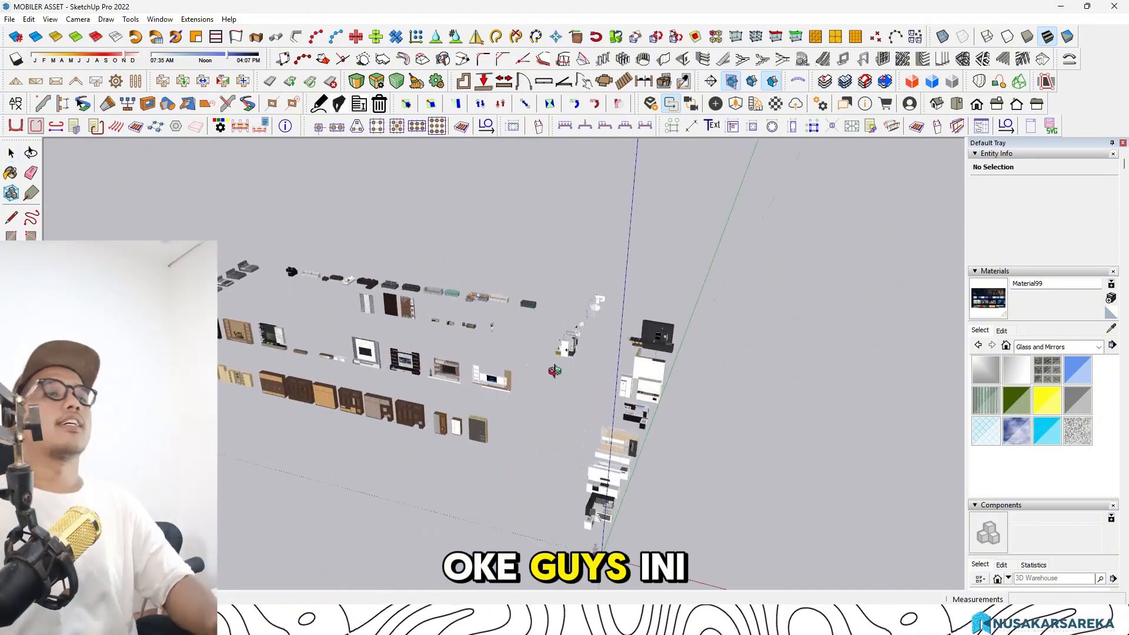
# Hide the roof of the house and inspect the furnished rooms from above
pyautogui.click(372, 310)
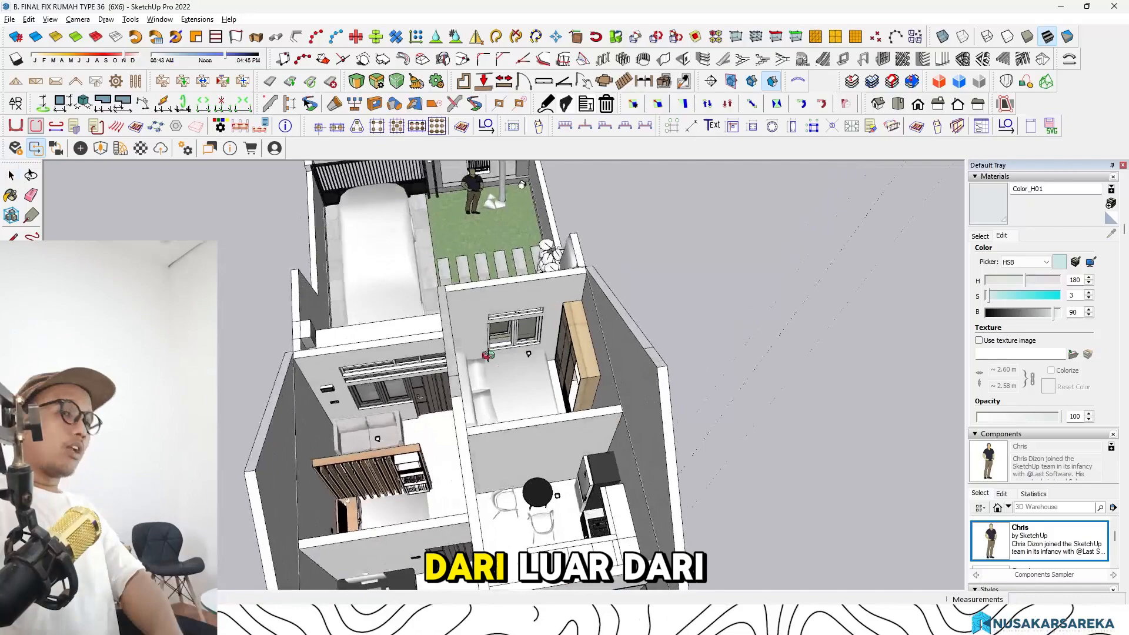
pyautogui.scroll(4, 381, 346)
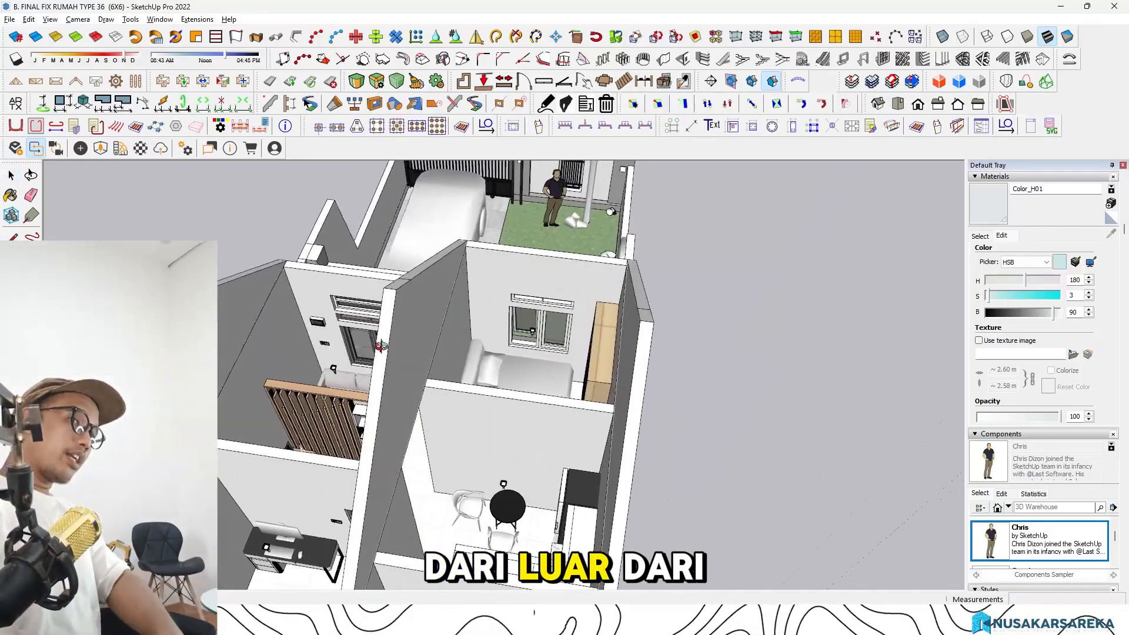
pyautogui.moveTo(381, 346); pyautogui.dragTo(402, 396, button='middle')
pyautogui.scroll(4, 402, 397)
pyautogui.scroll(-4, 402, 396)
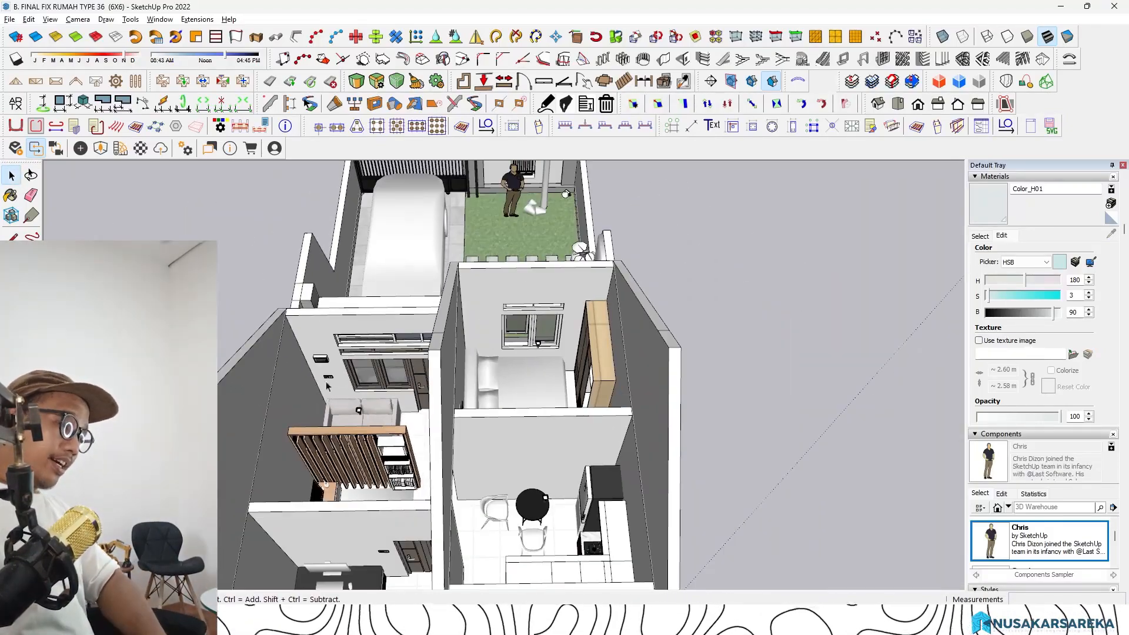
pyautogui.moveTo(328, 386); pyautogui.dragTo(438, 320, button='middle')
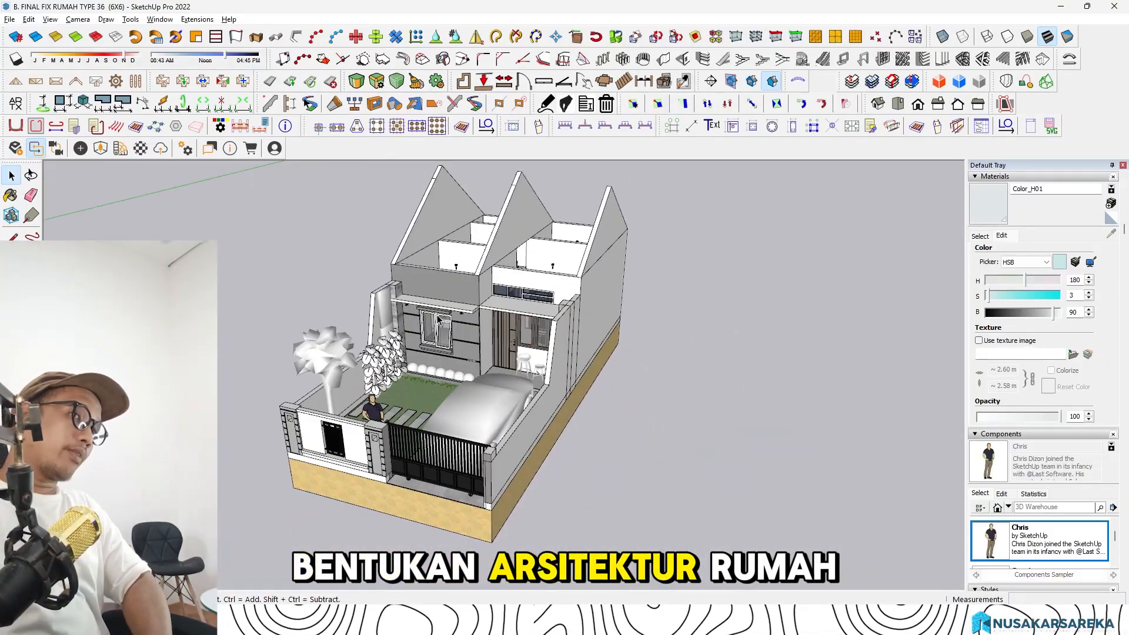
# Undo the hiding of the roof and frame the whole house
pyautogui.hotkey('ctrl', 'z')
pyautogui.scroll(-2, 482, 330)
pyautogui.keyDown('shift'); pyautogui.moveTo(705, 290); pyautogui.dragTo(631, 284, button='middle'); pyautogui.keyUp('shift')
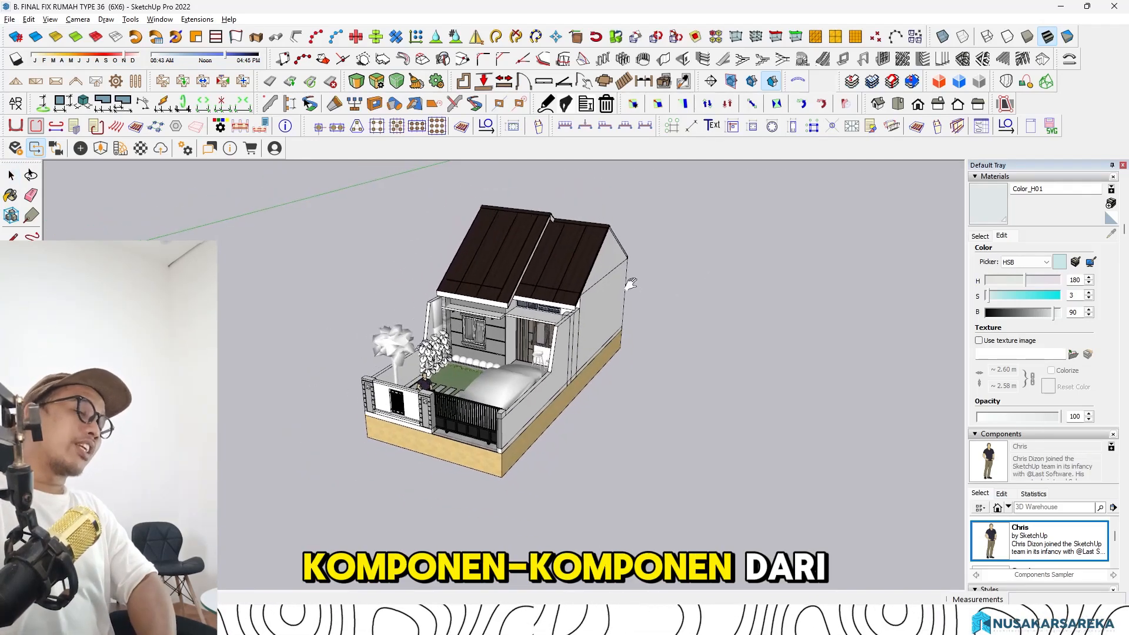